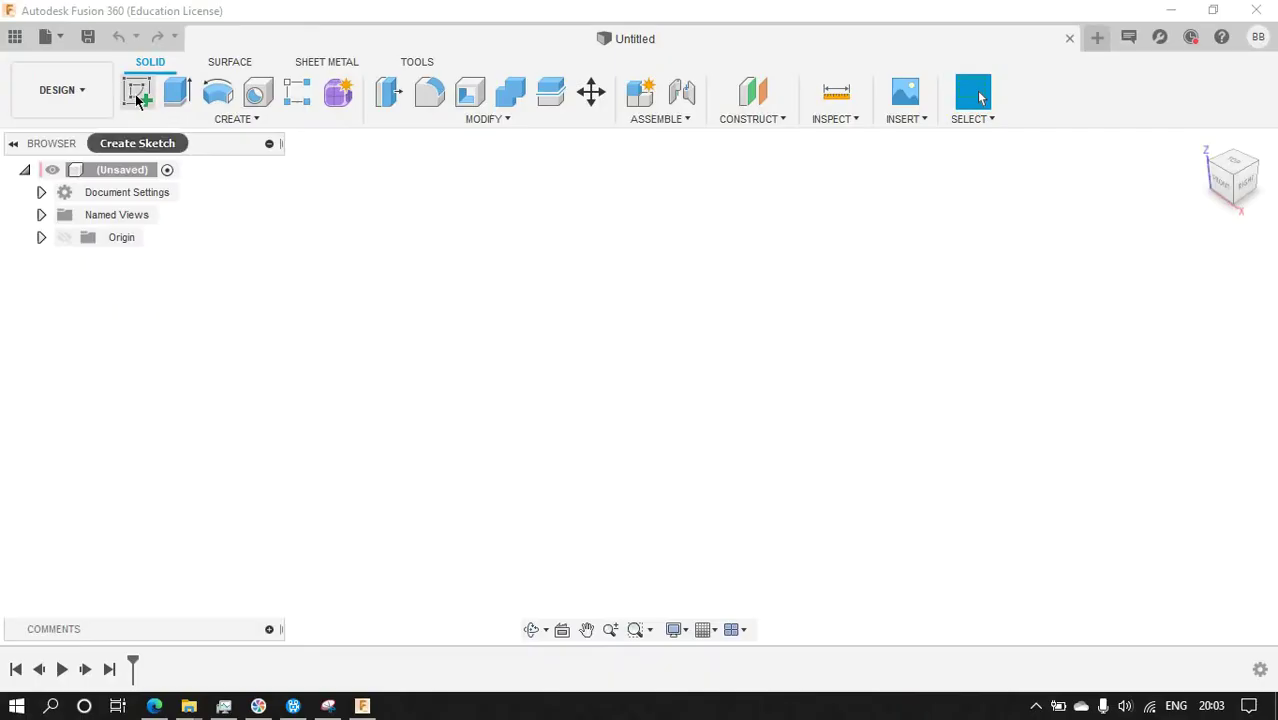
Start a sketch on the front plane and draw a rectangle from the origin.
left_click(137, 100)
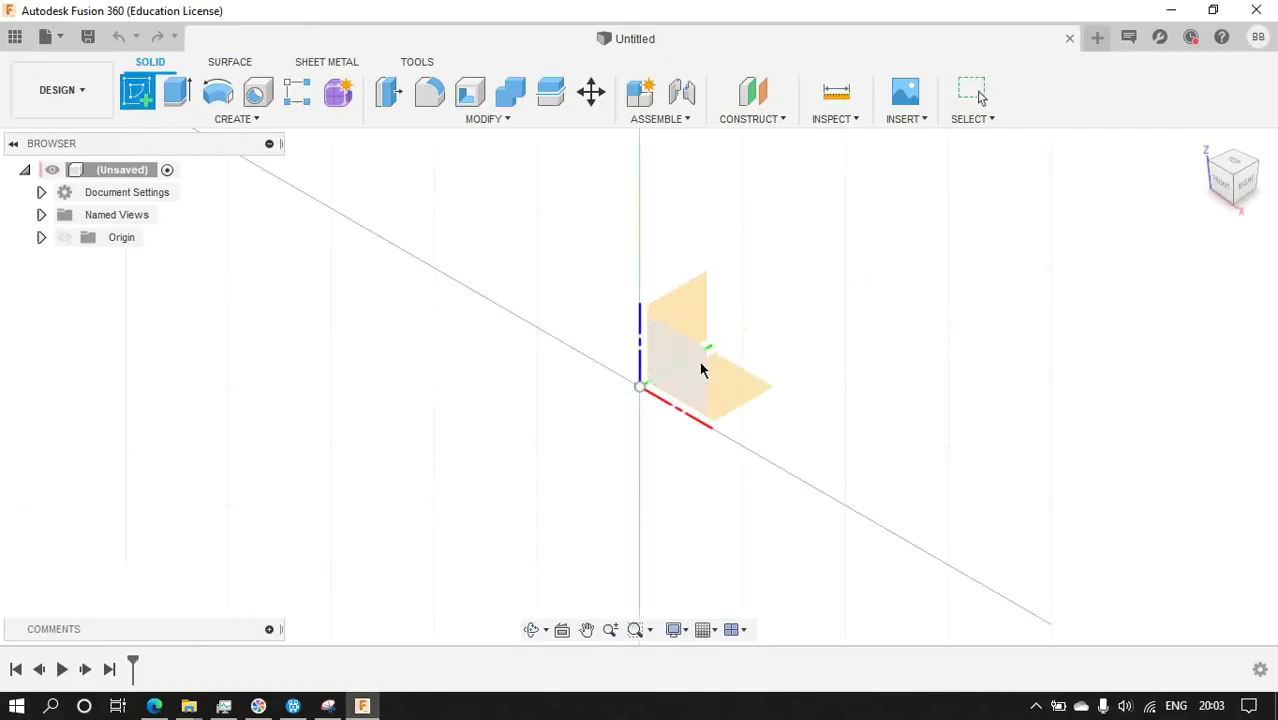
left_click(690, 355)
left_click(177, 95)
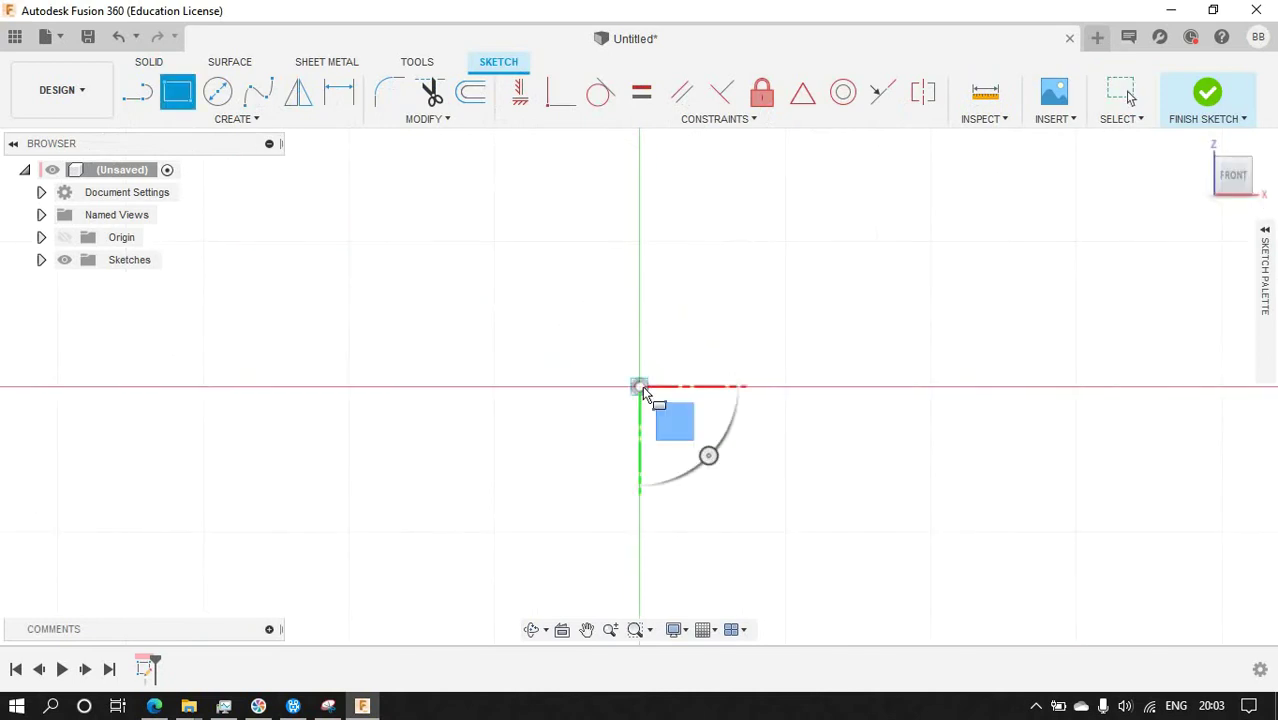
left_click(639, 385)
scroll(740, 205, "down", 3)
scroll(731, 220, "up", 3)
left_click(743, 160)
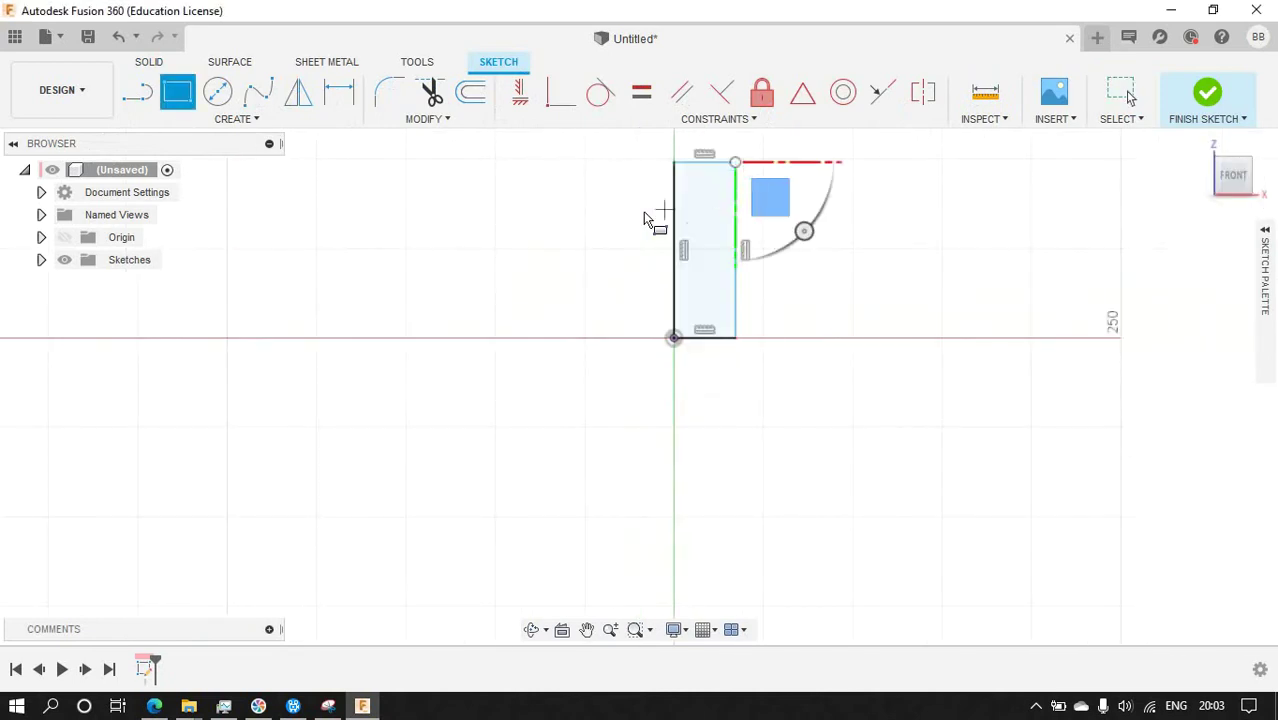
Add width and height dimensions to the rectangle.
key("d")
left_click(708, 342)
left_click(721, 390)
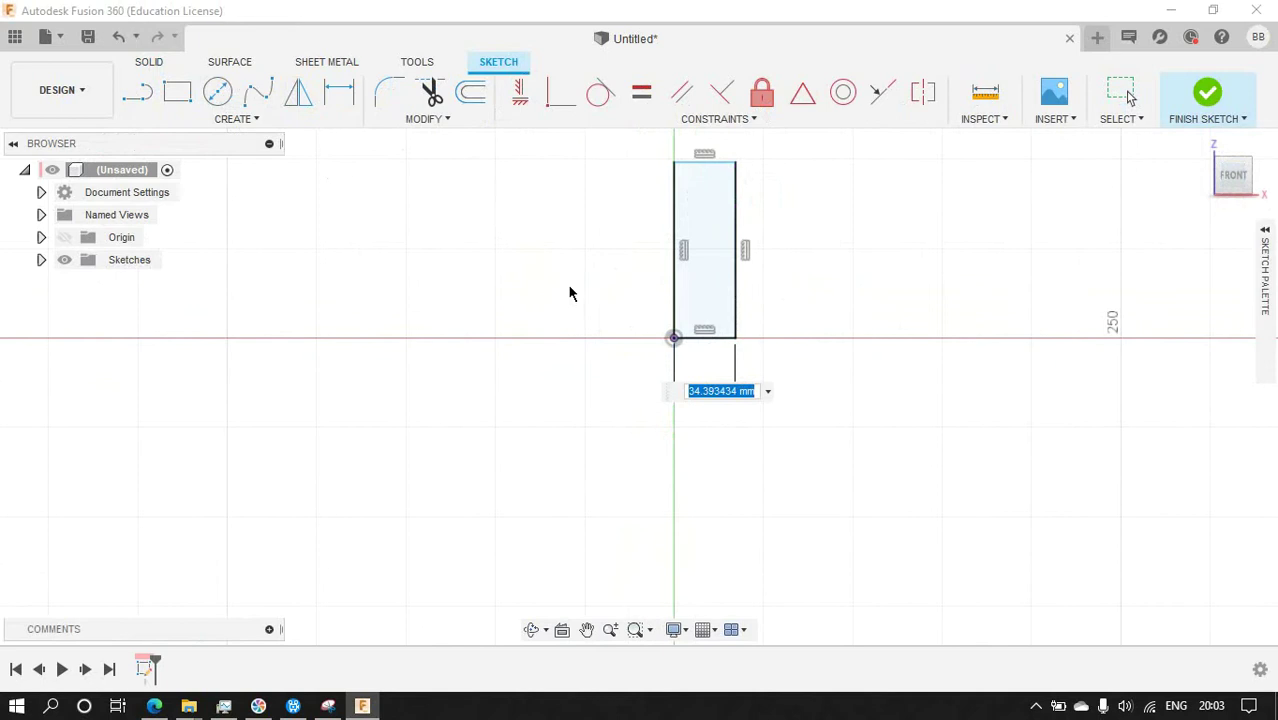
key("Return")
left_click(745, 285)
left_click(772, 276)
key("Return")
Change the document units to feet.
left_click(41, 192)
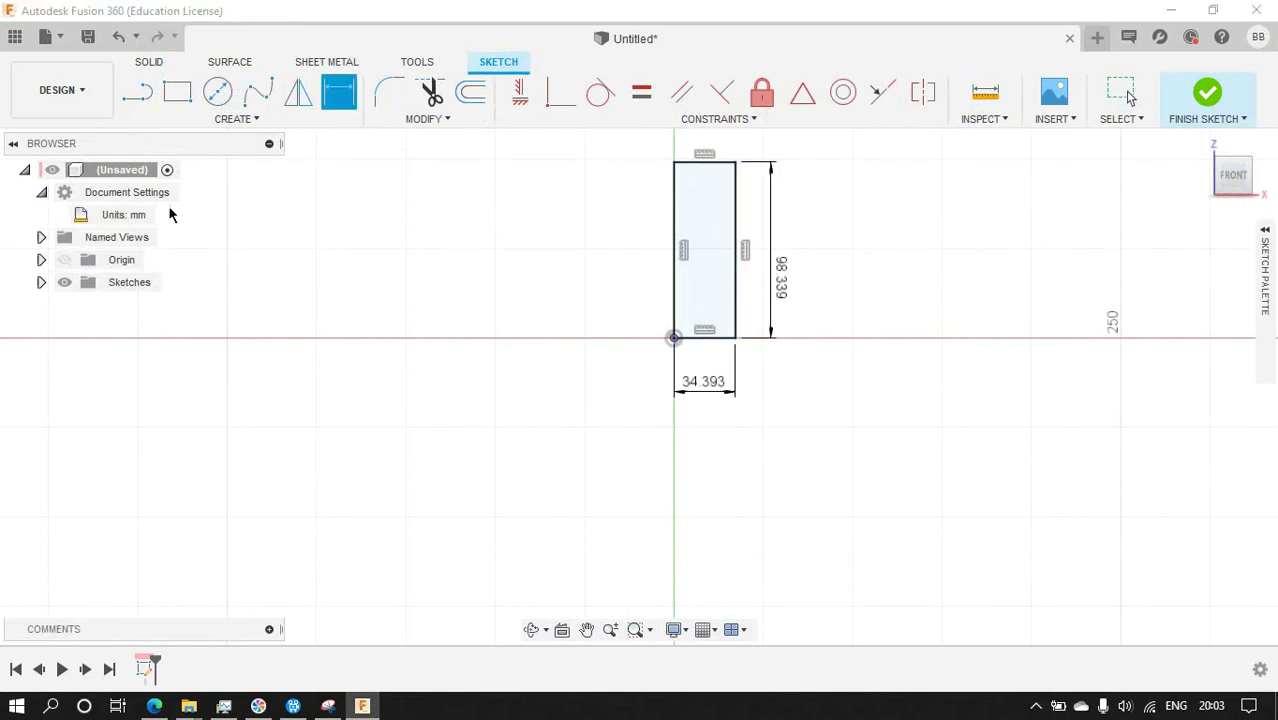
left_click(170, 215)
left_click(1200, 254)
left_click(1166, 363)
left_click(1167, 317)
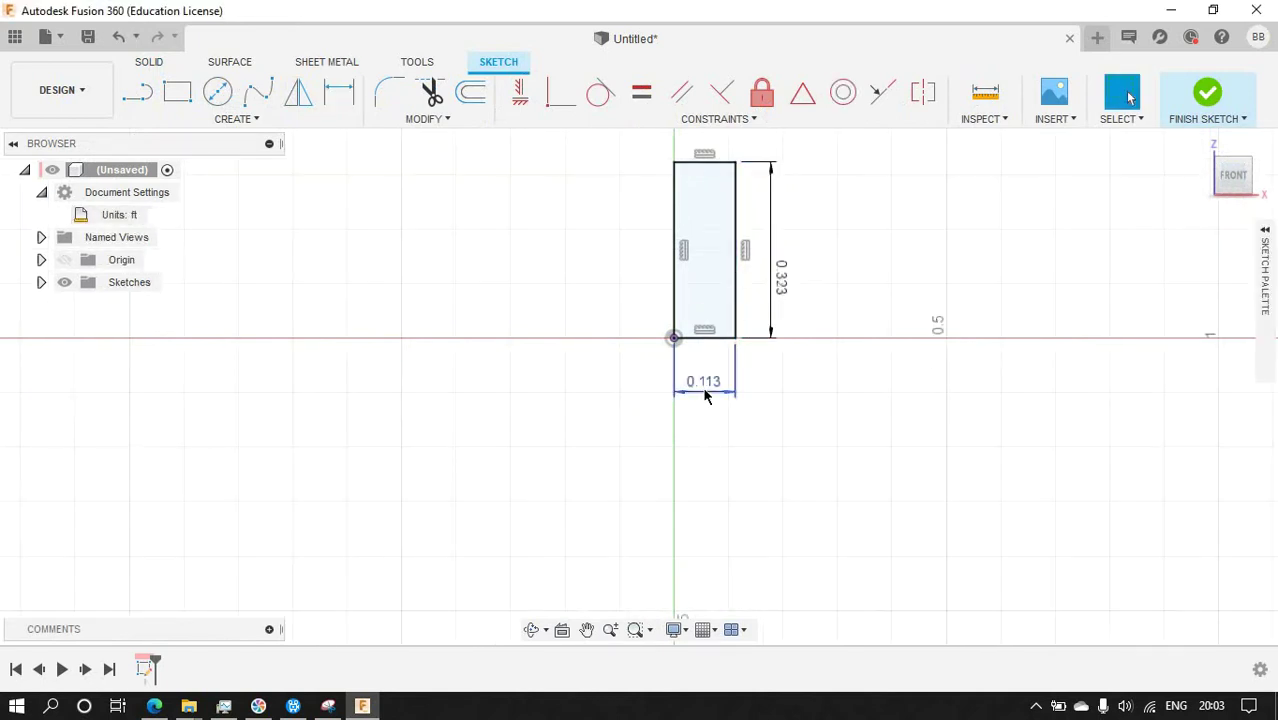
Set the rectangle to 1 ft wide by 3 ft tall and finish the sketch.
double_click(705, 392)
type("1")
key("Return")
double_click(923, 368)
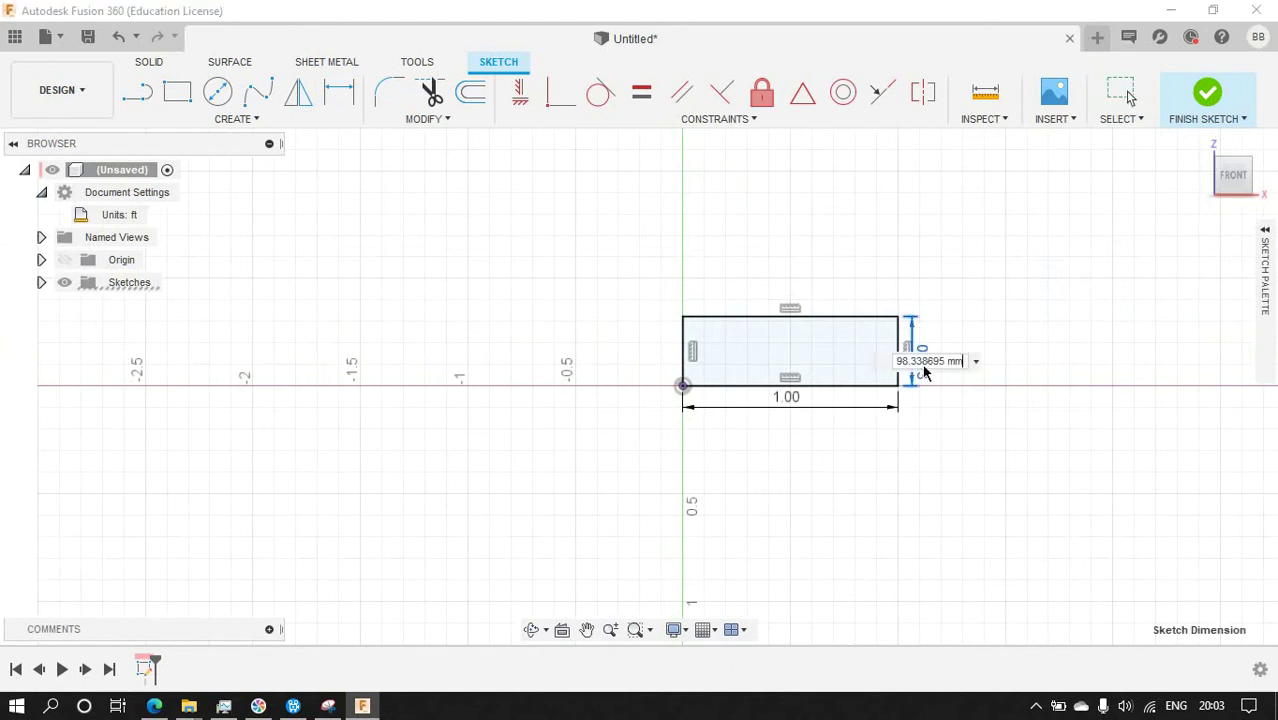
type("3")
key("Return")
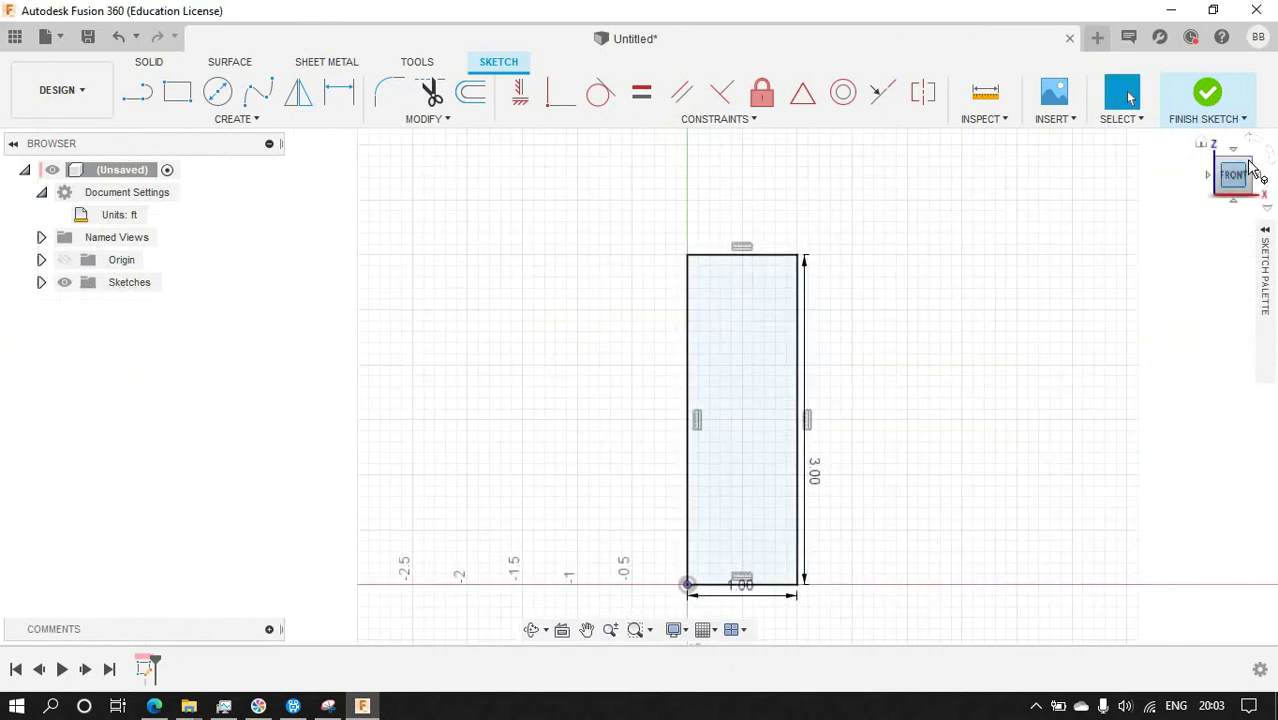
left_click(1249, 168)
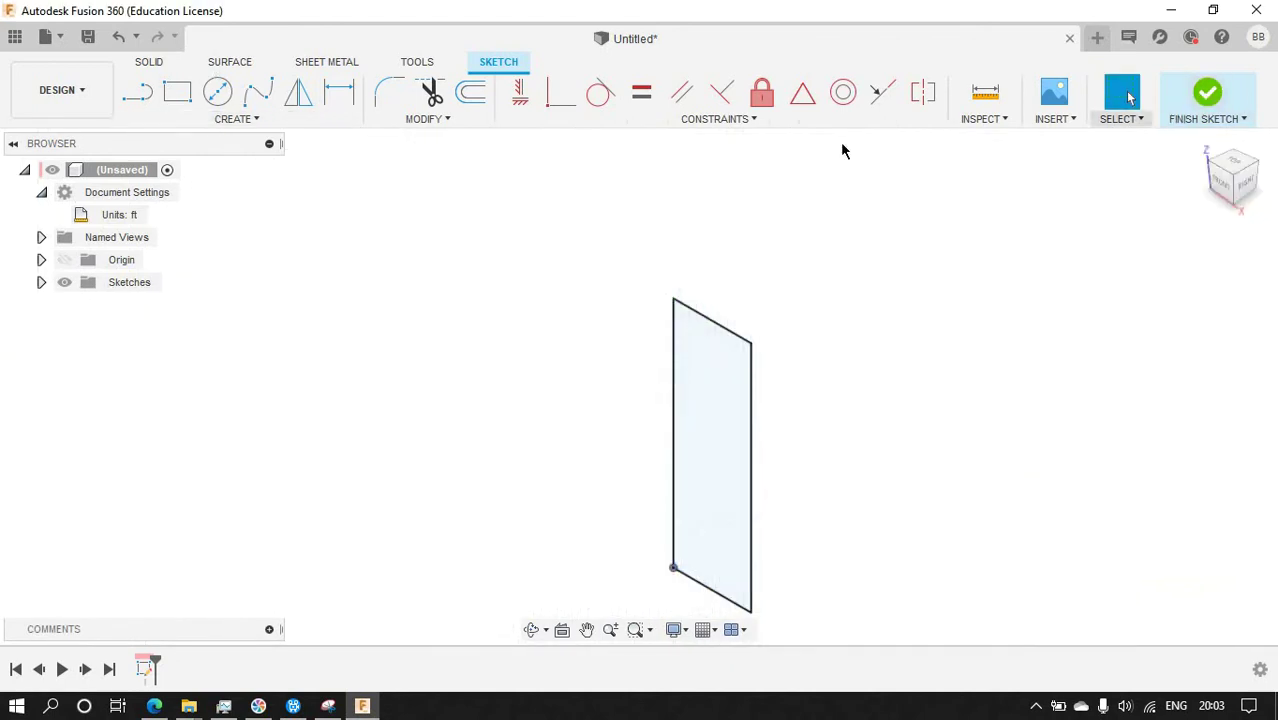
left_click(1207, 92)
Begin a symmetric extrusion of the rectangle profile, checking the unit settings.
left_click(172, 100)
left_click(730, 371)
left_click(1200, 313)
left_click(1175, 382)
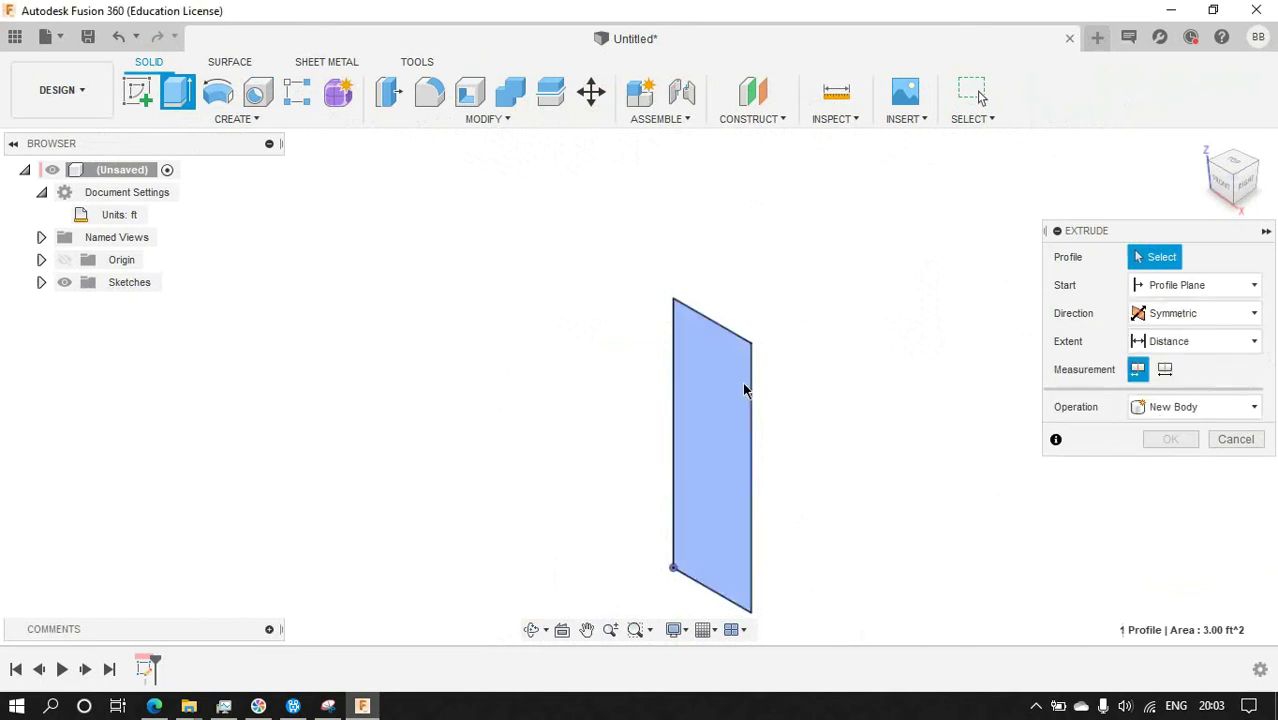
left_click(745, 385)
left_click(157, 215)
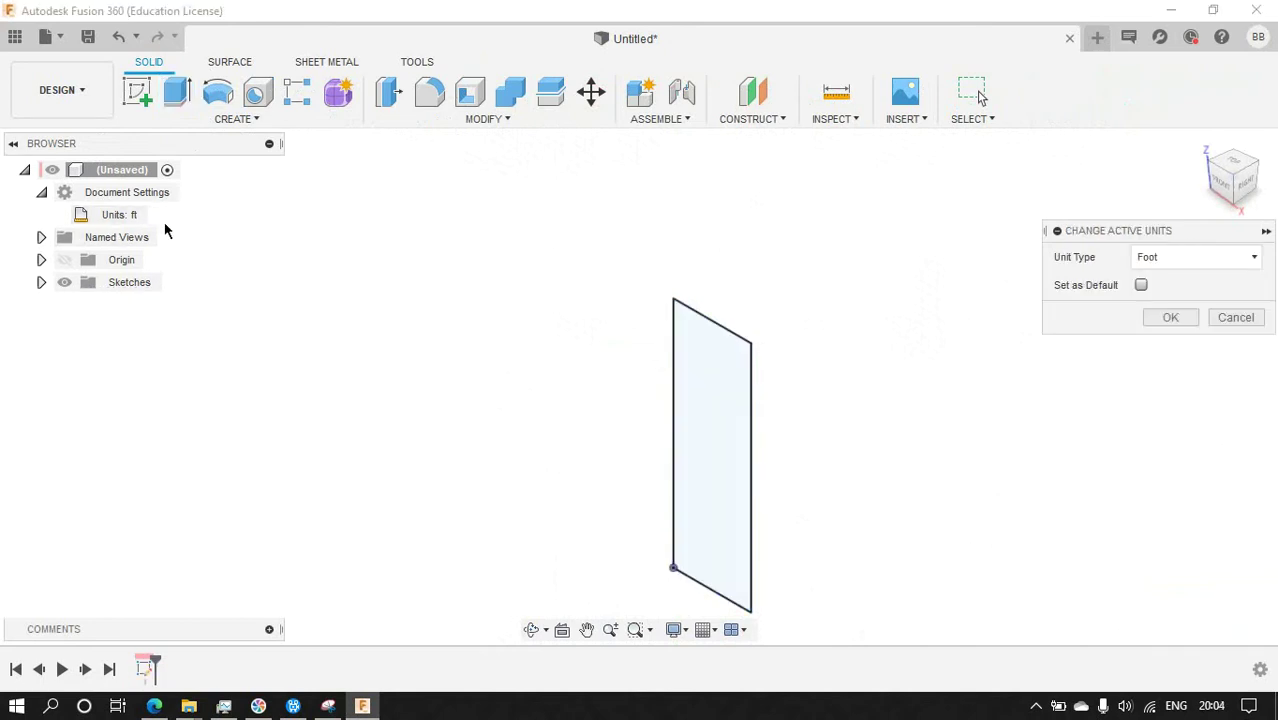
left_click(1234, 318)
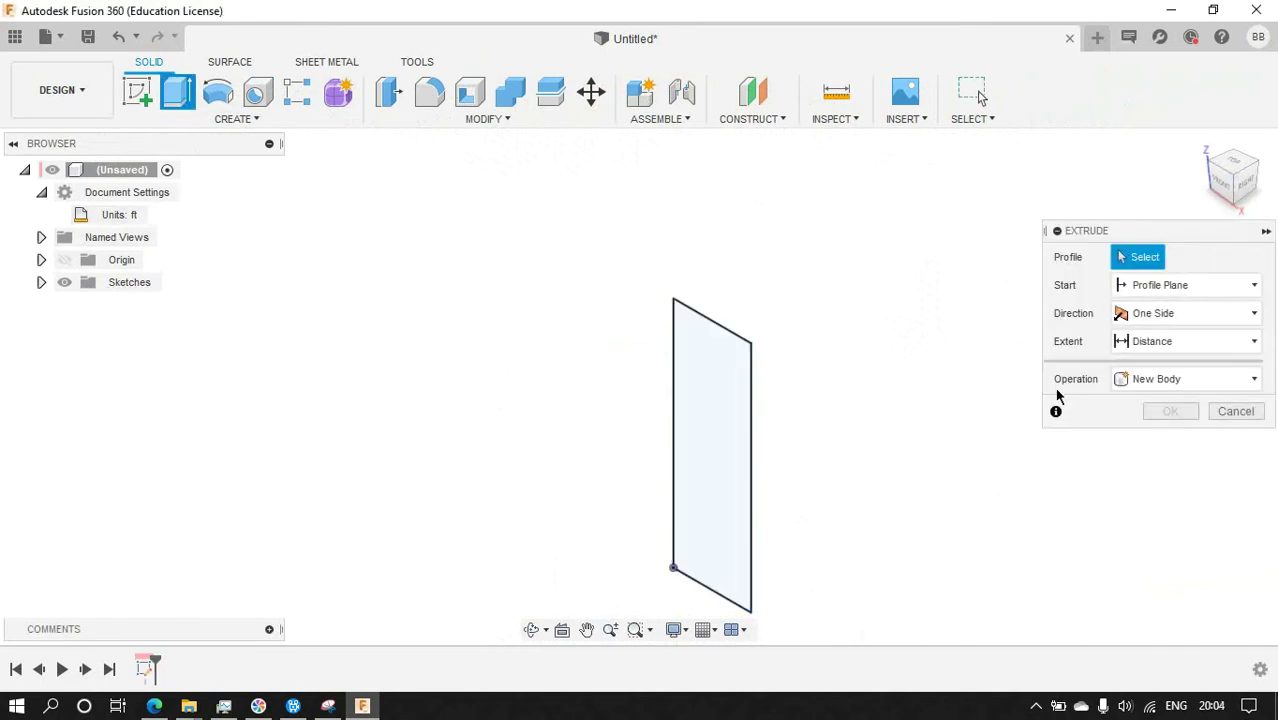
Extrude the plate symmetrically 3 mm thick and view it from the front.
left_click(733, 383)
type("1")
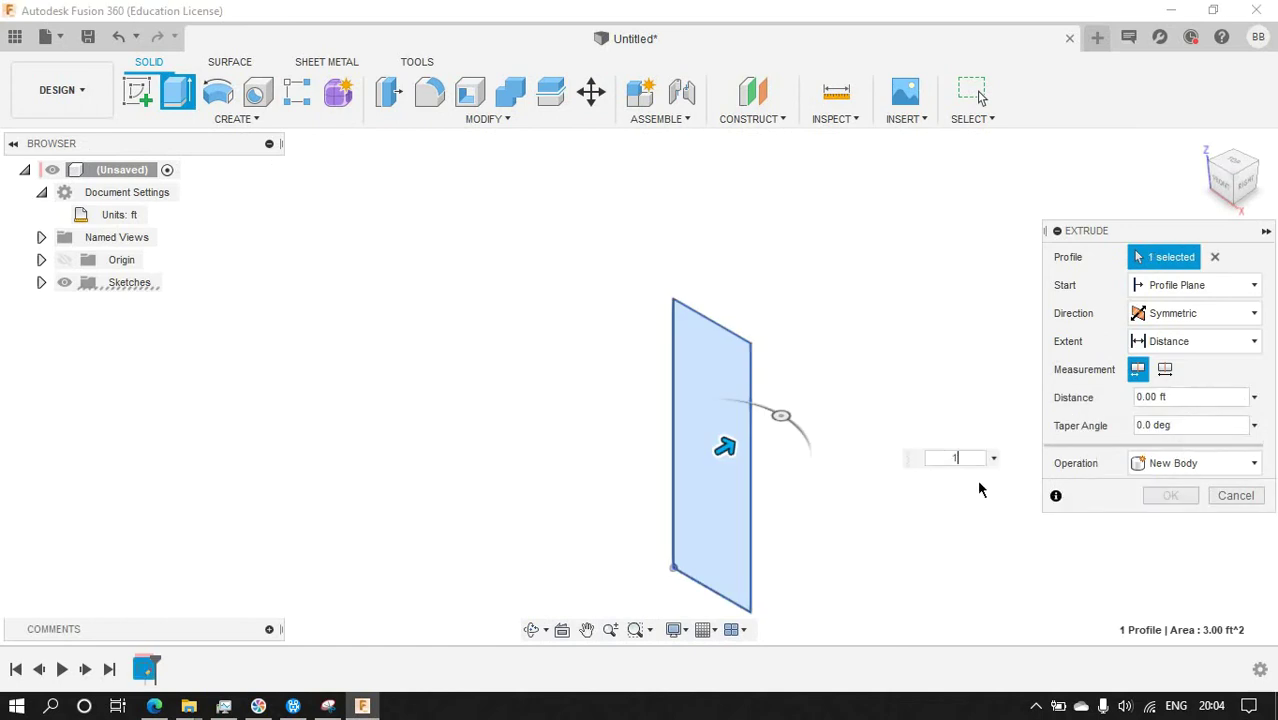
type("mm")
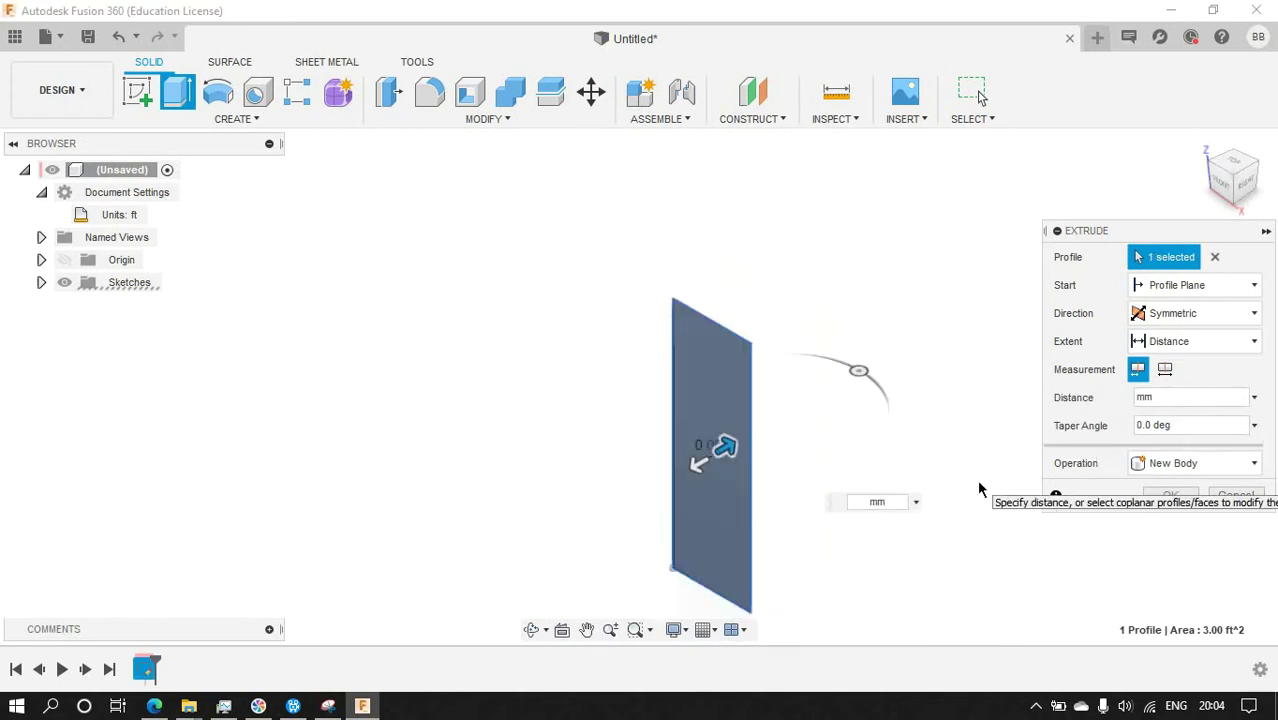
middle_click_drag(979, 489, 783, 344, "shift")
type("3")
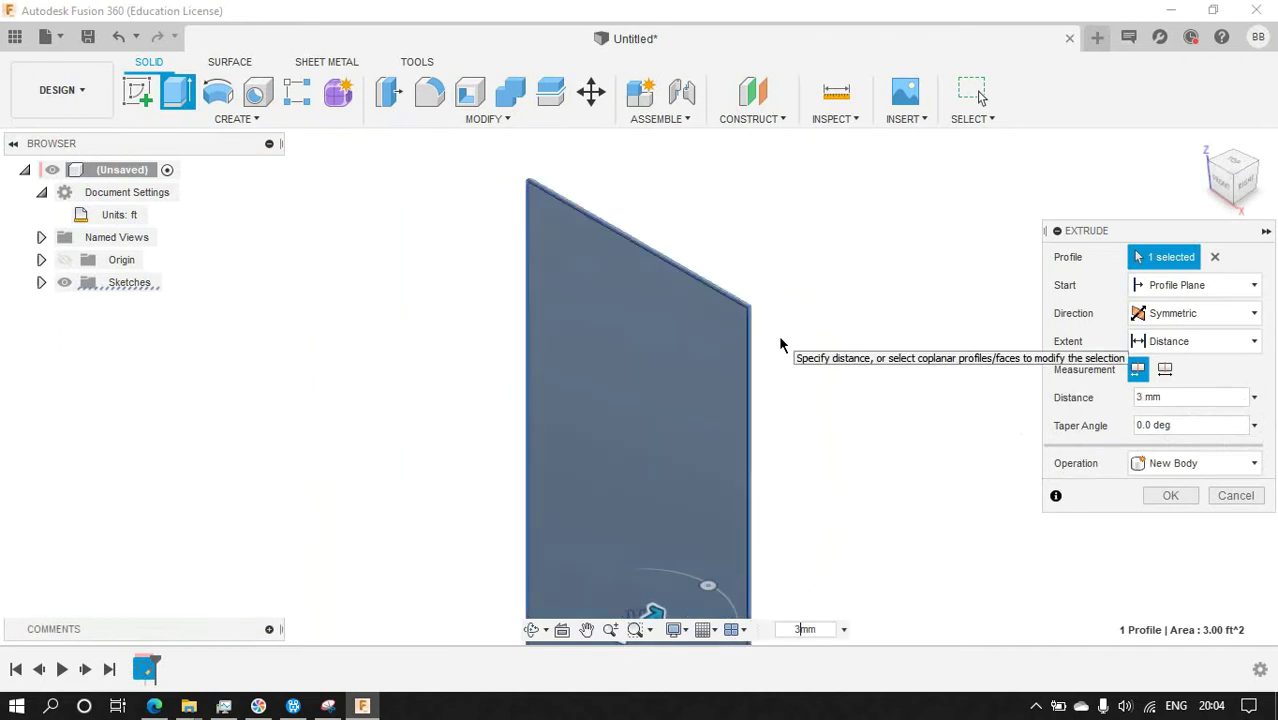
key("Return")
left_click(1226, 193)
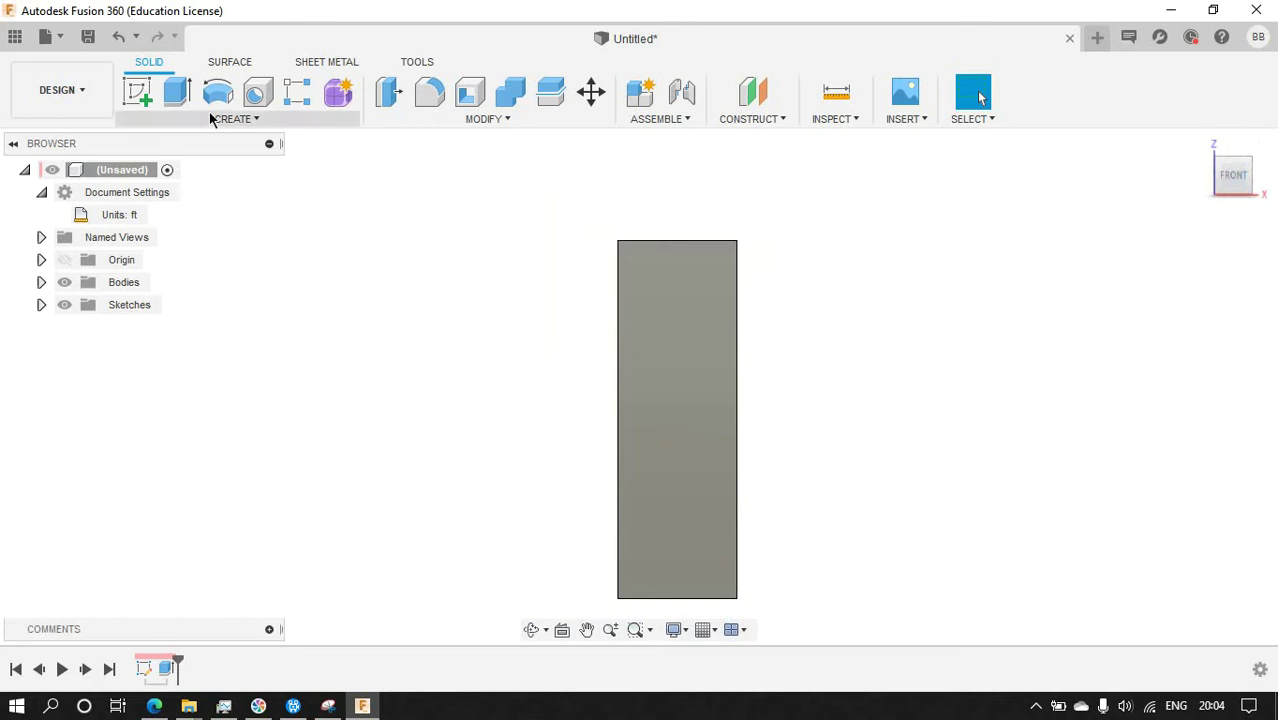
From the right view, start a sketch on the plate's side and trace its edges.
mouse_move(1234, 174)
left_click(1260, 180)
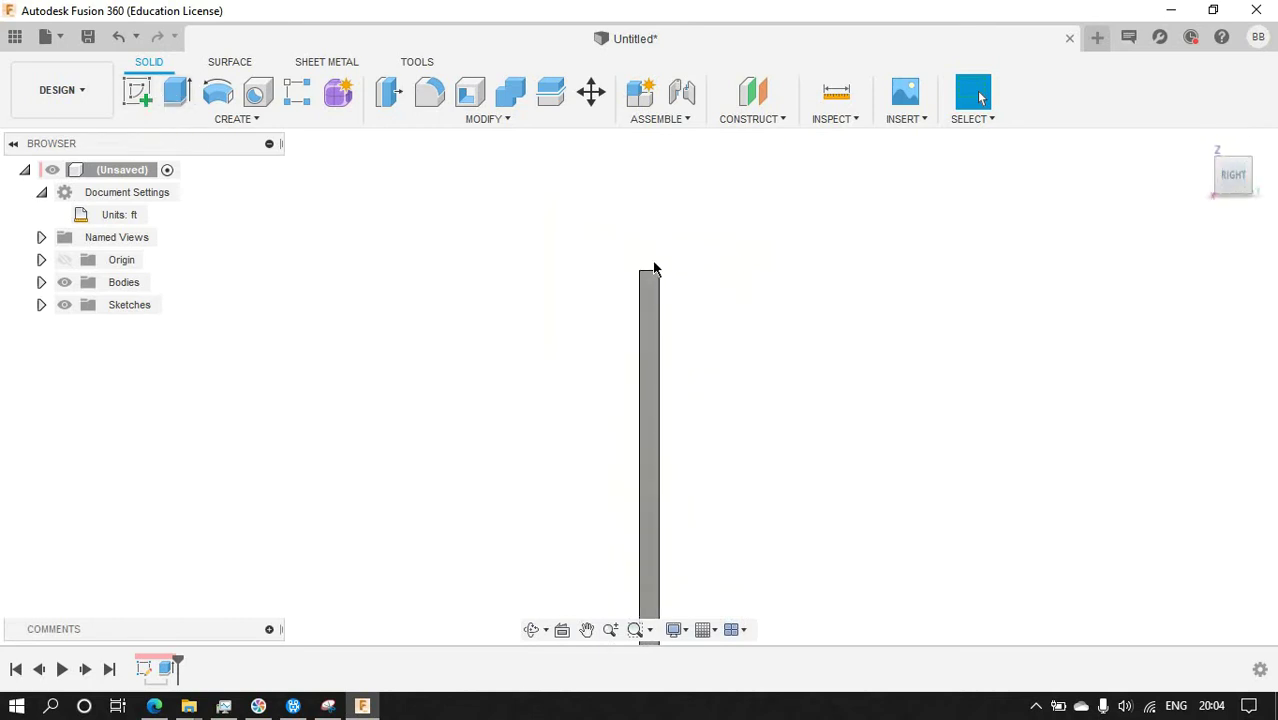
left_click(140, 95)
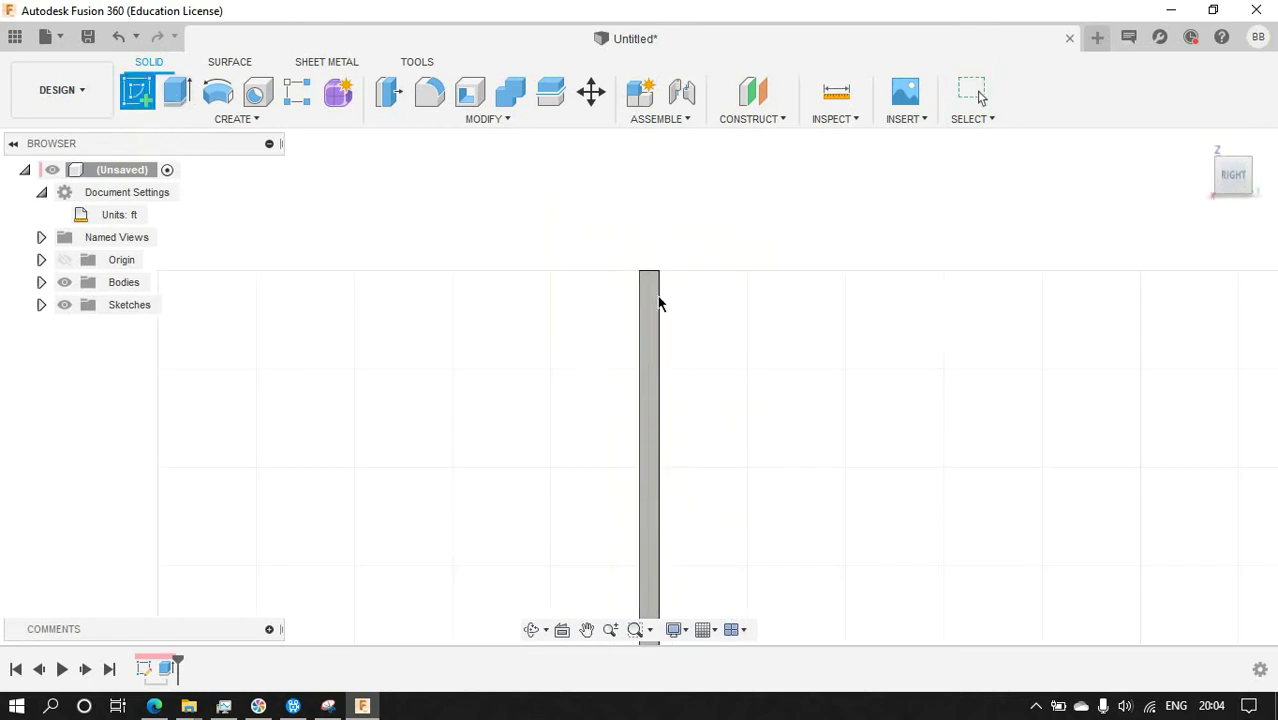
left_click(657, 300)
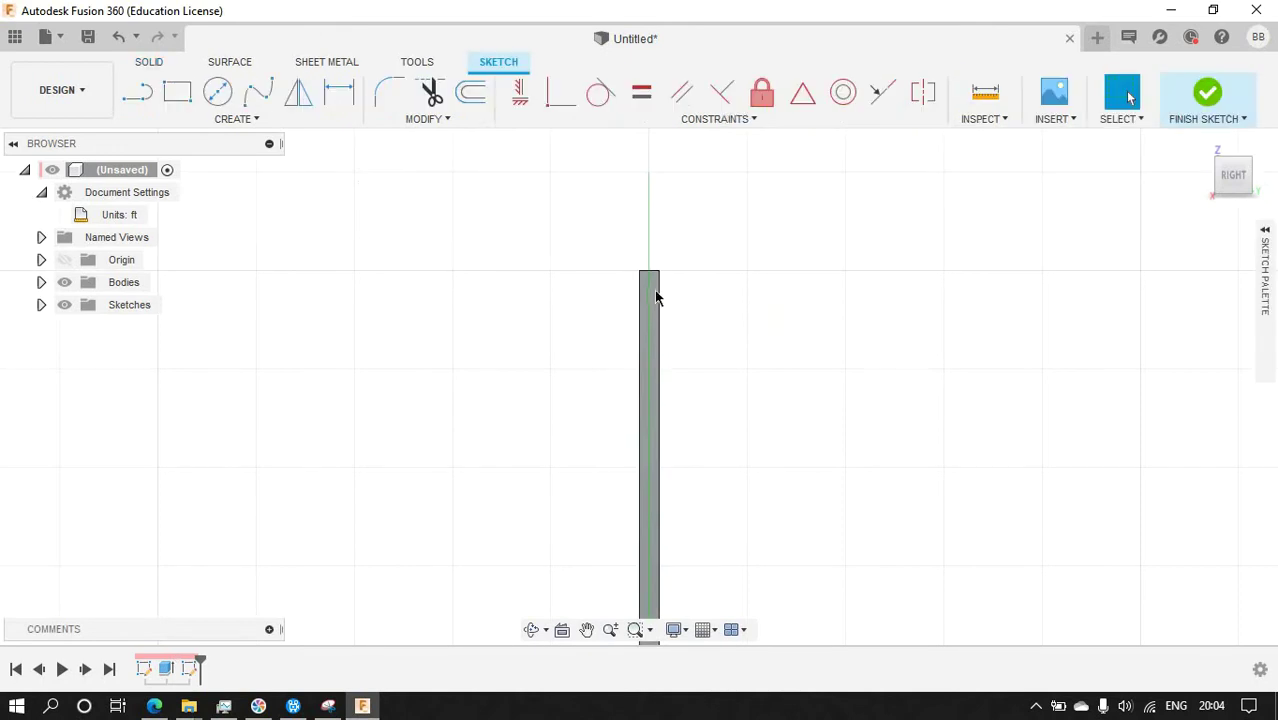
left_click(177, 92)
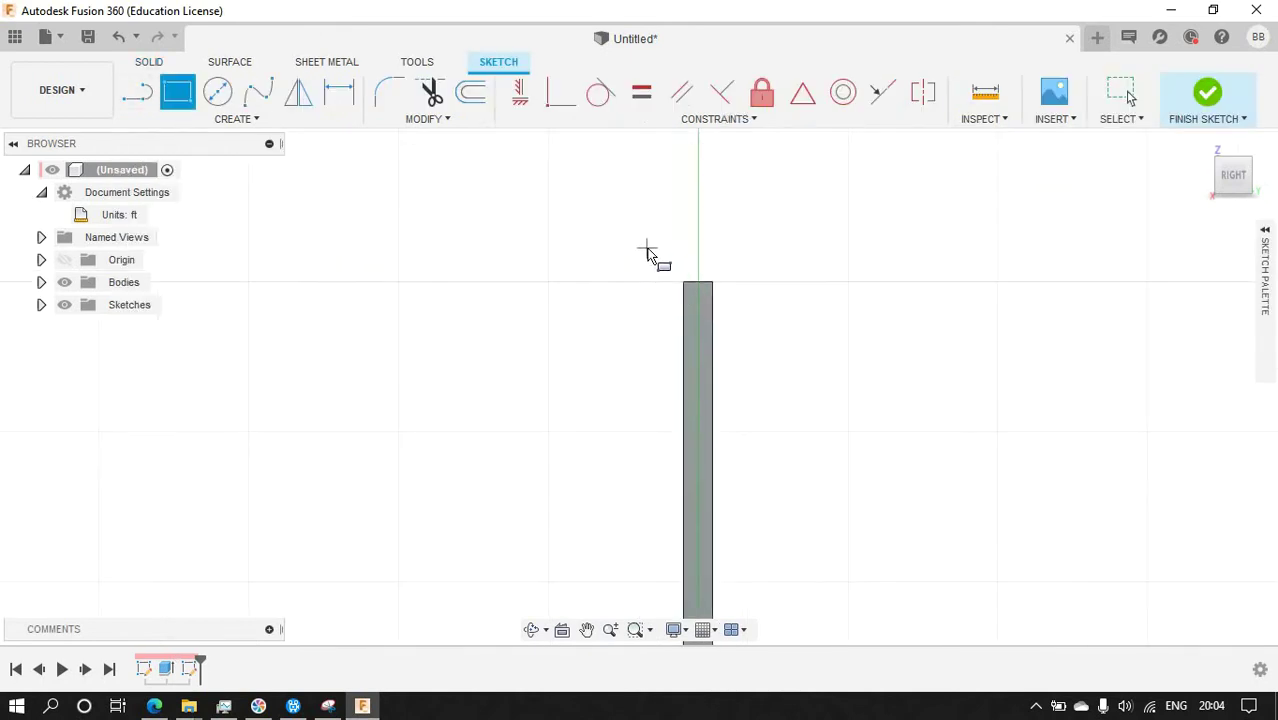
left_click(683, 415)
left_click(145, 95)
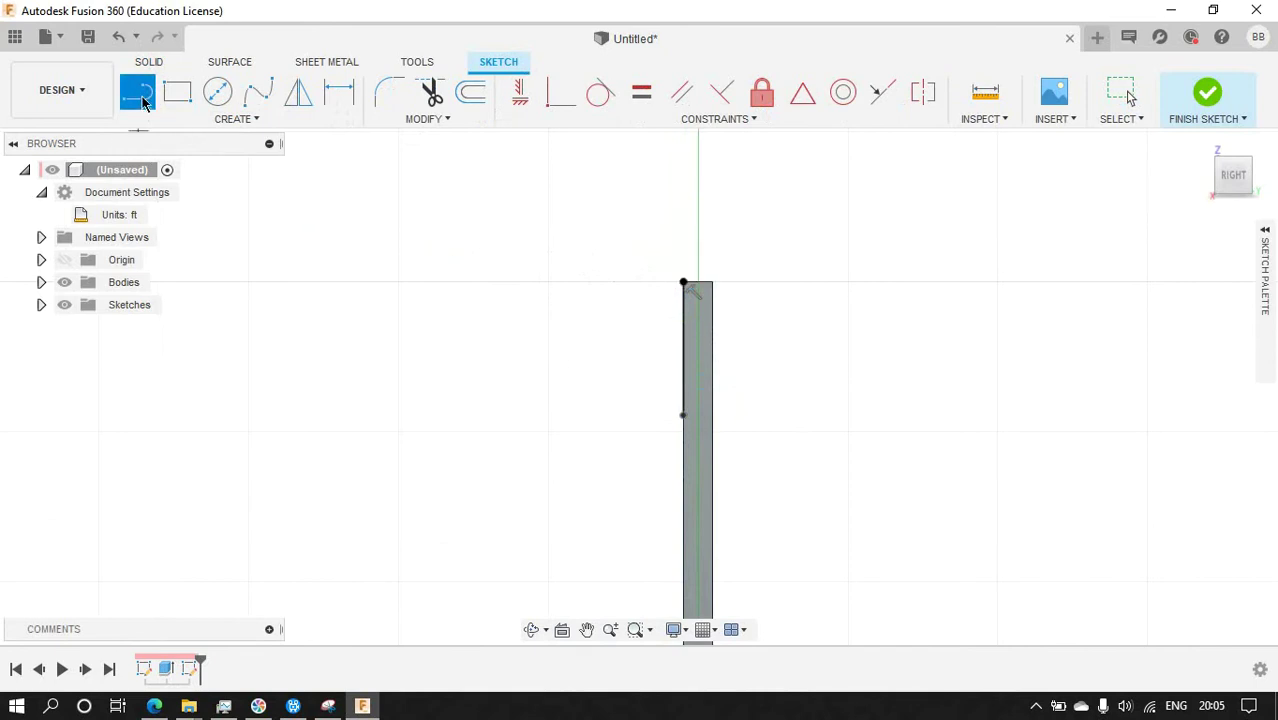
left_click(710, 283)
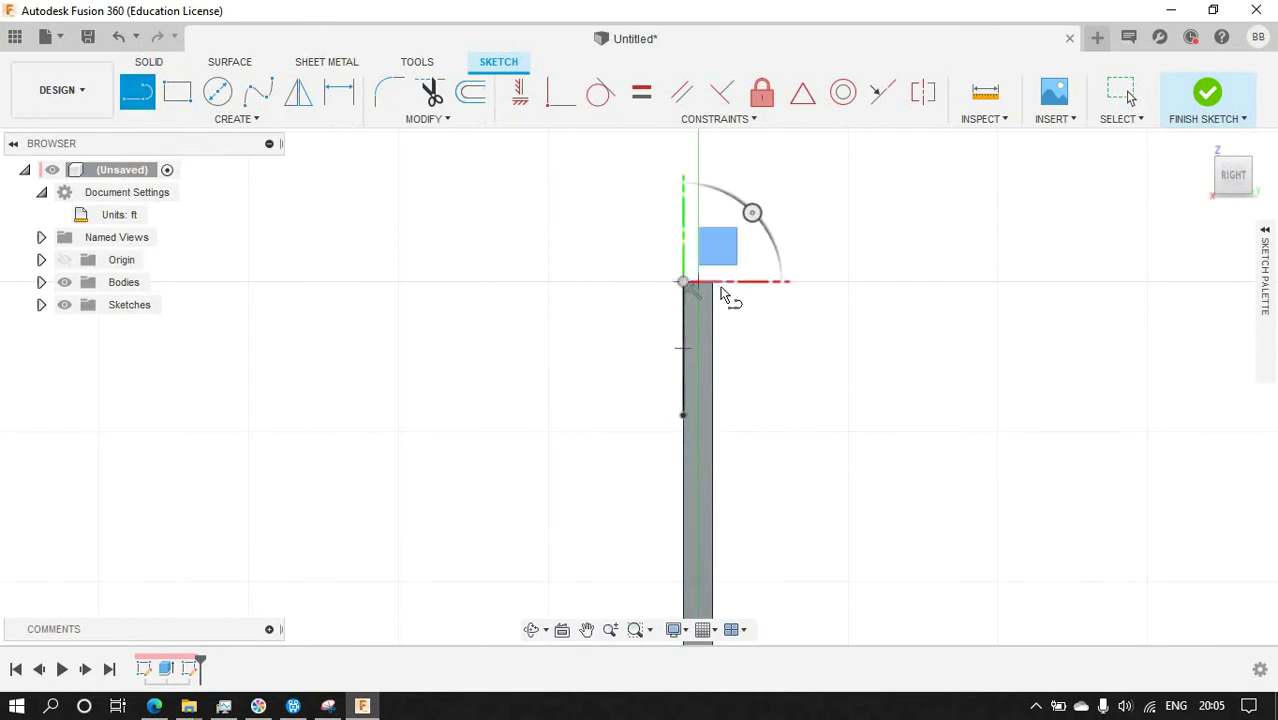
left_click(713, 416)
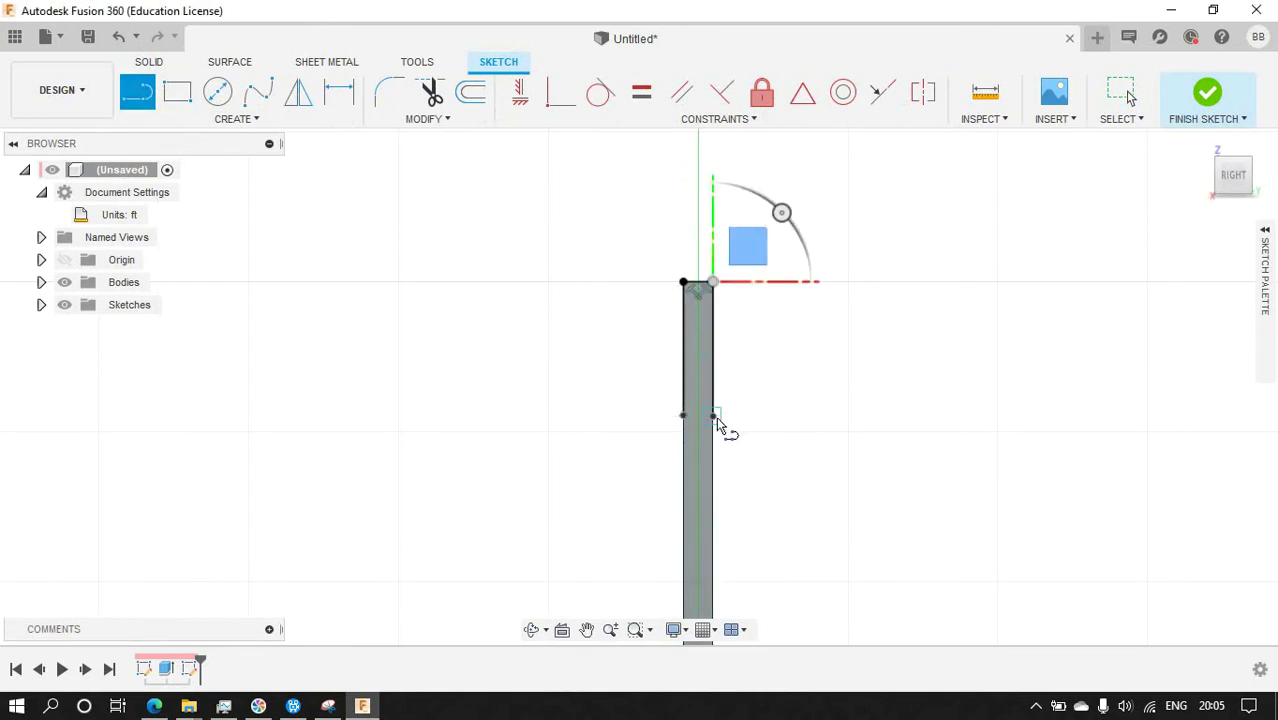
Draw a closed flared outline around the top of the plate.
left_click(745, 348)
left_click(745, 226)
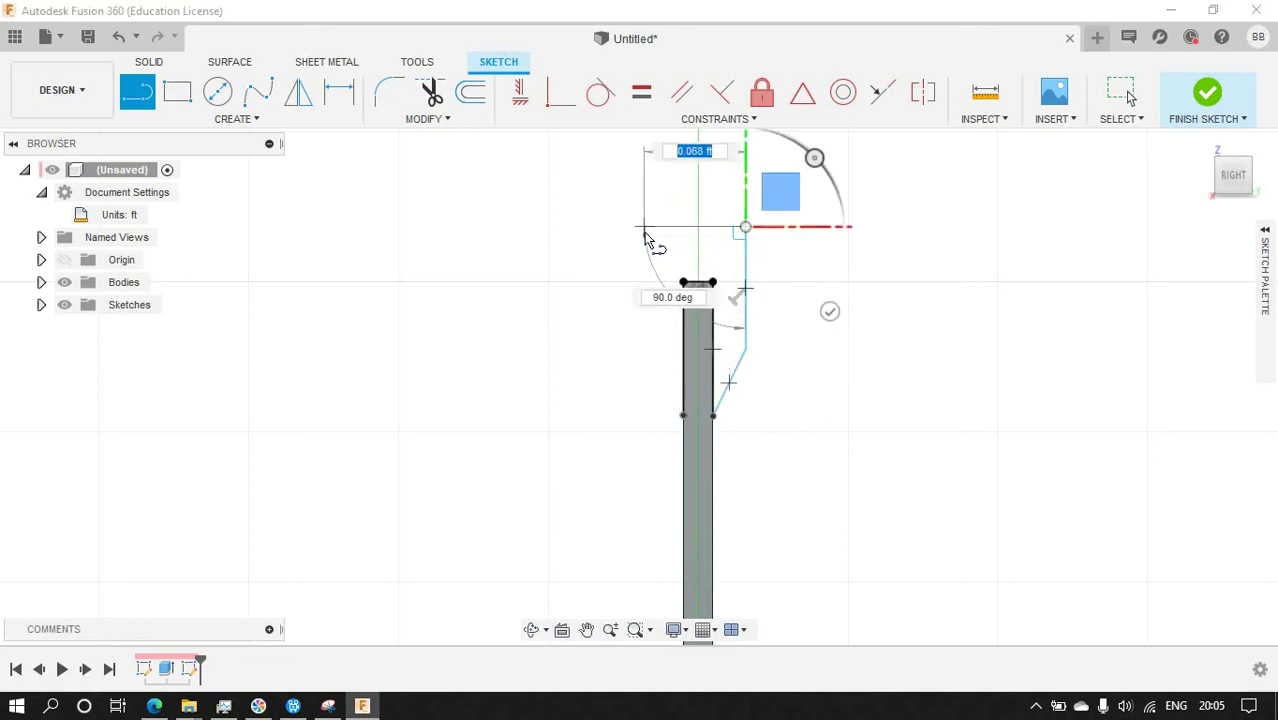
left_click(645, 228)
left_click(644, 348)
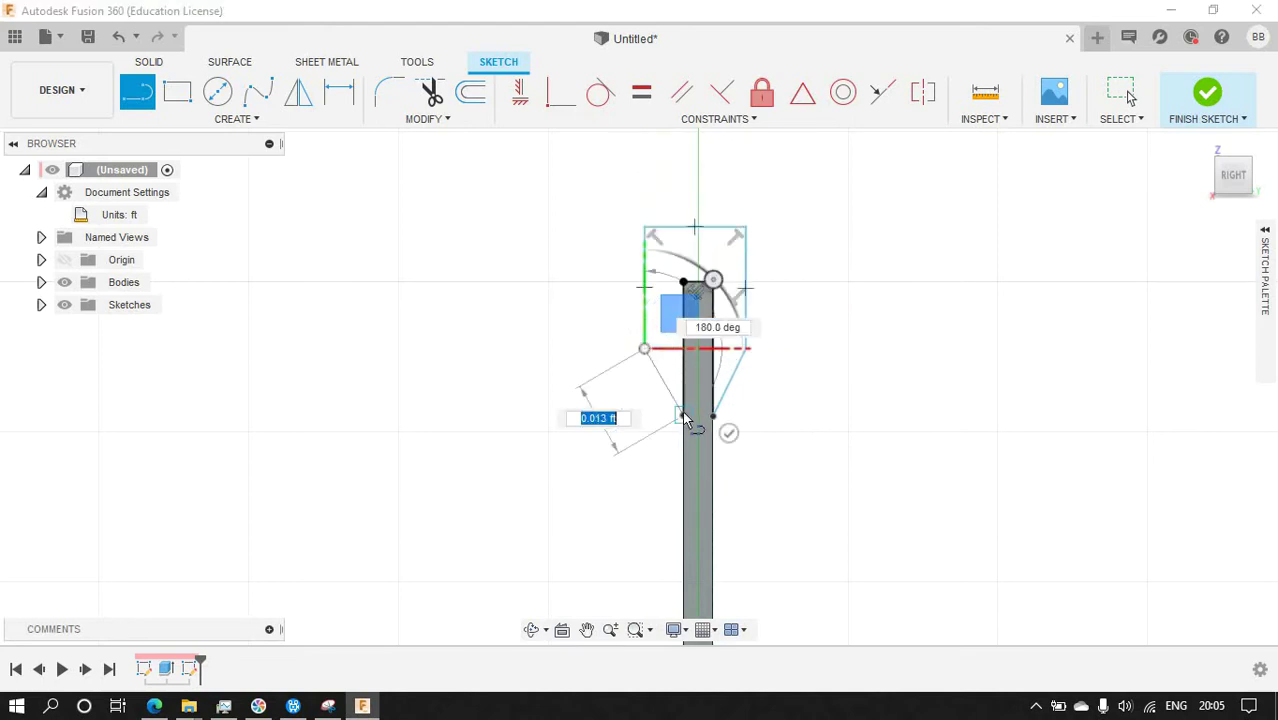
left_click(683, 416)
Dimension the outline's top width at 0.068 ft.
left_click(338, 92)
left_click(695, 228)
left_click(687, 203)
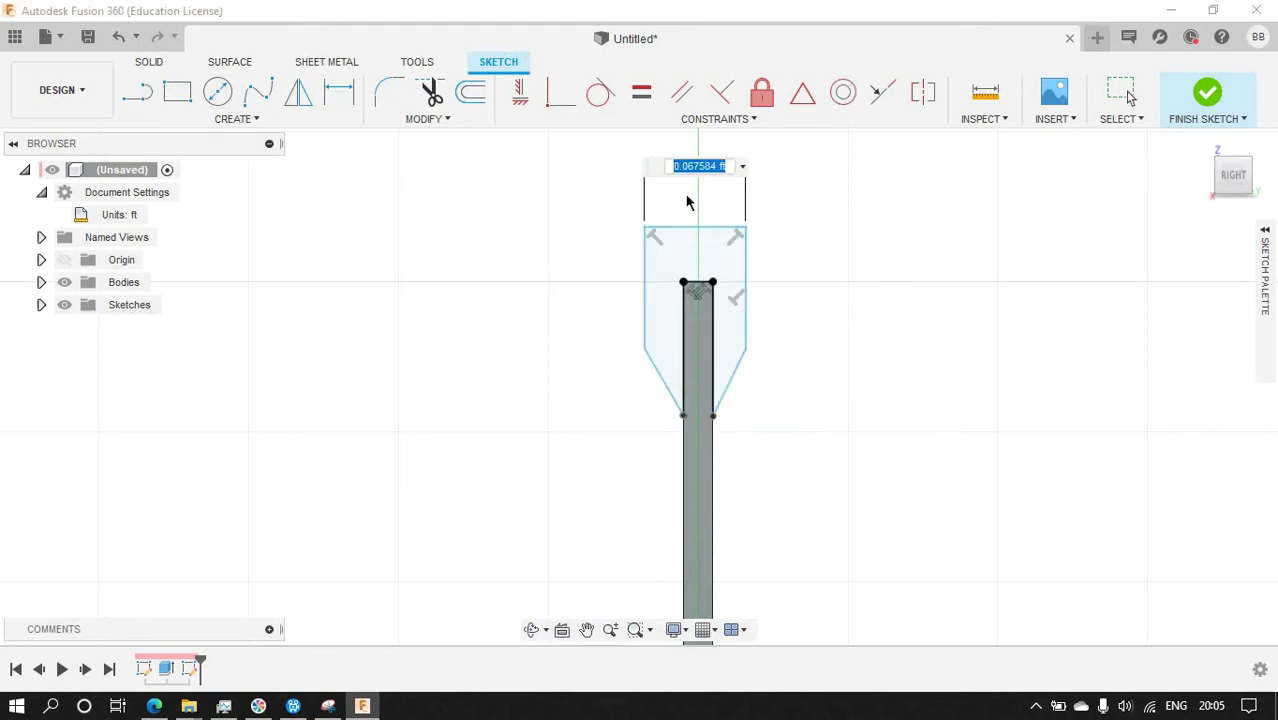
left_click(158, 214)
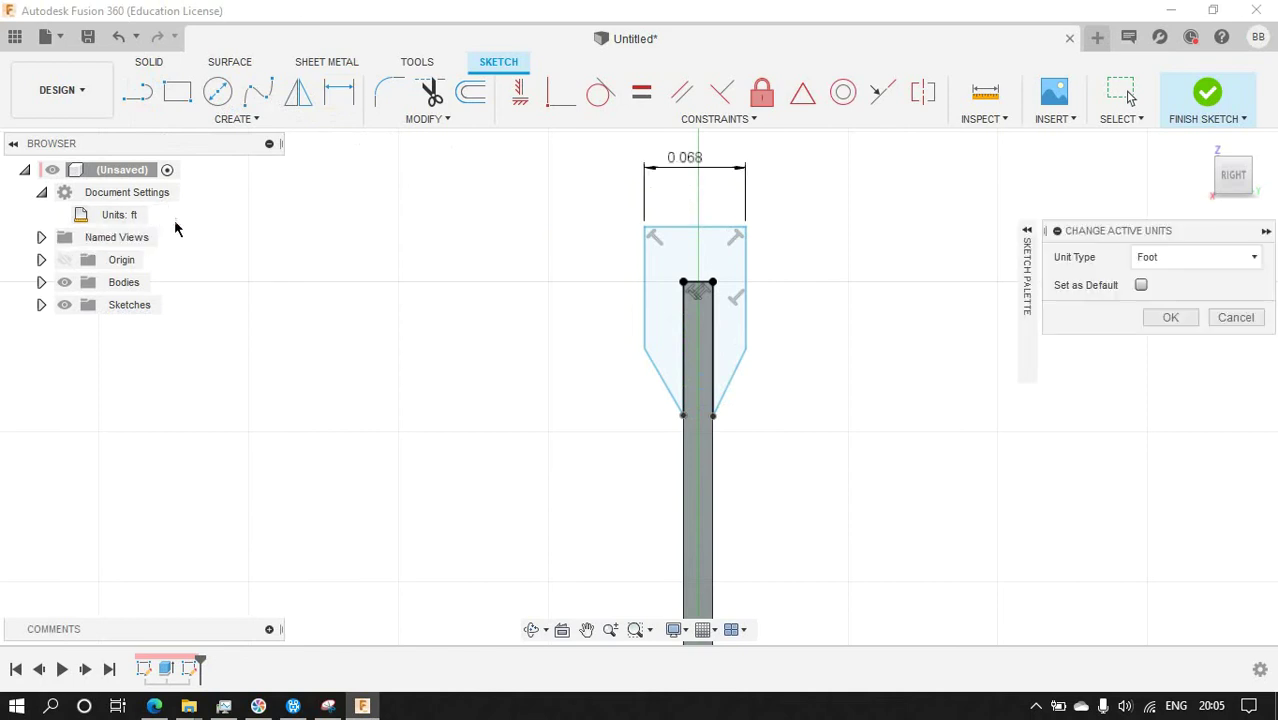
key("Escape")
Switch the units to millimetres and set the top width to 20 mm.
left_click(158, 214)
left_click(1198, 254)
left_click(1190, 290)
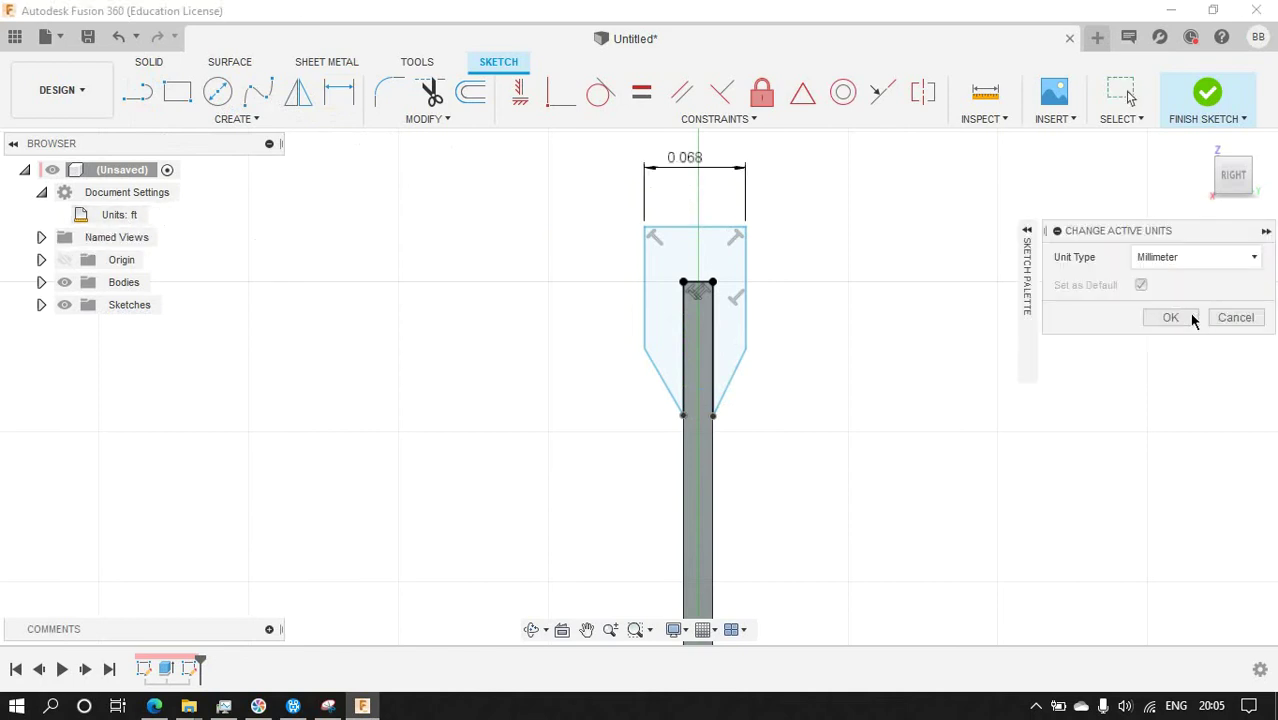
left_click(1167, 317)
double_click(690, 162)
type("20")
key("Return")
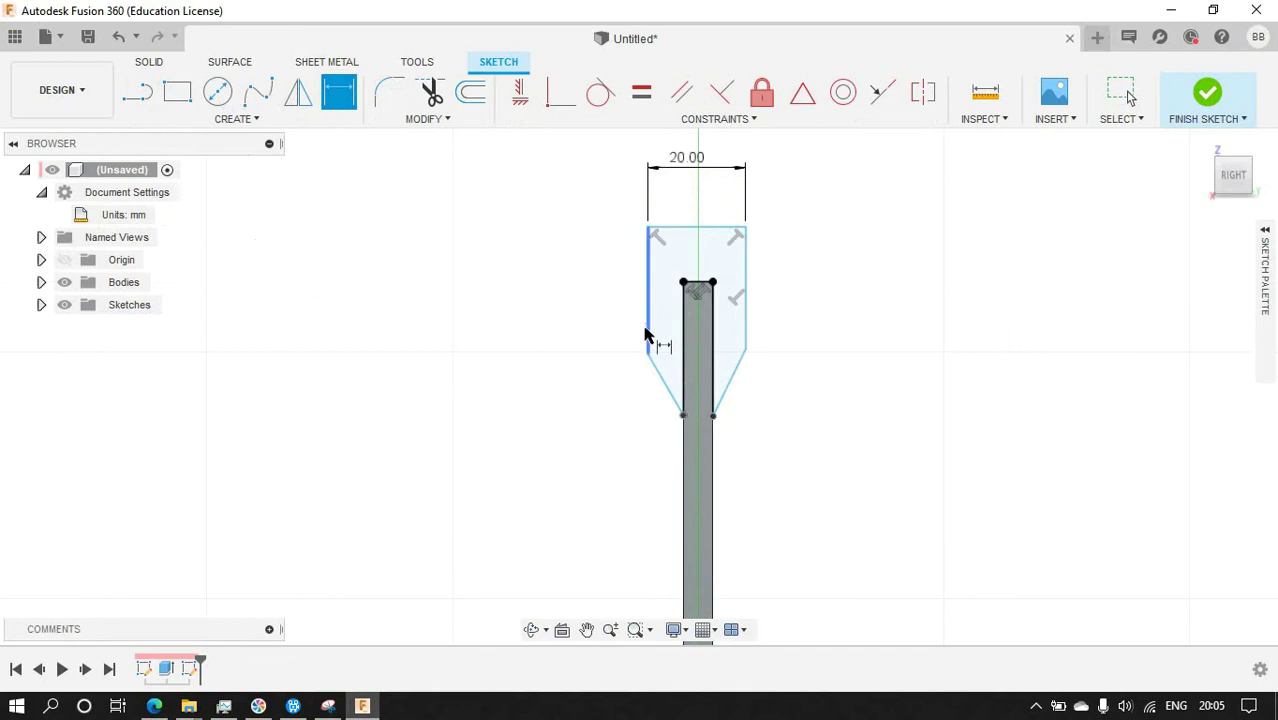
Add a 10 mm centre offset dimension above the cap profile.
scroll(712, 279, "down", 3)
scroll(704, 308, "down", 3)
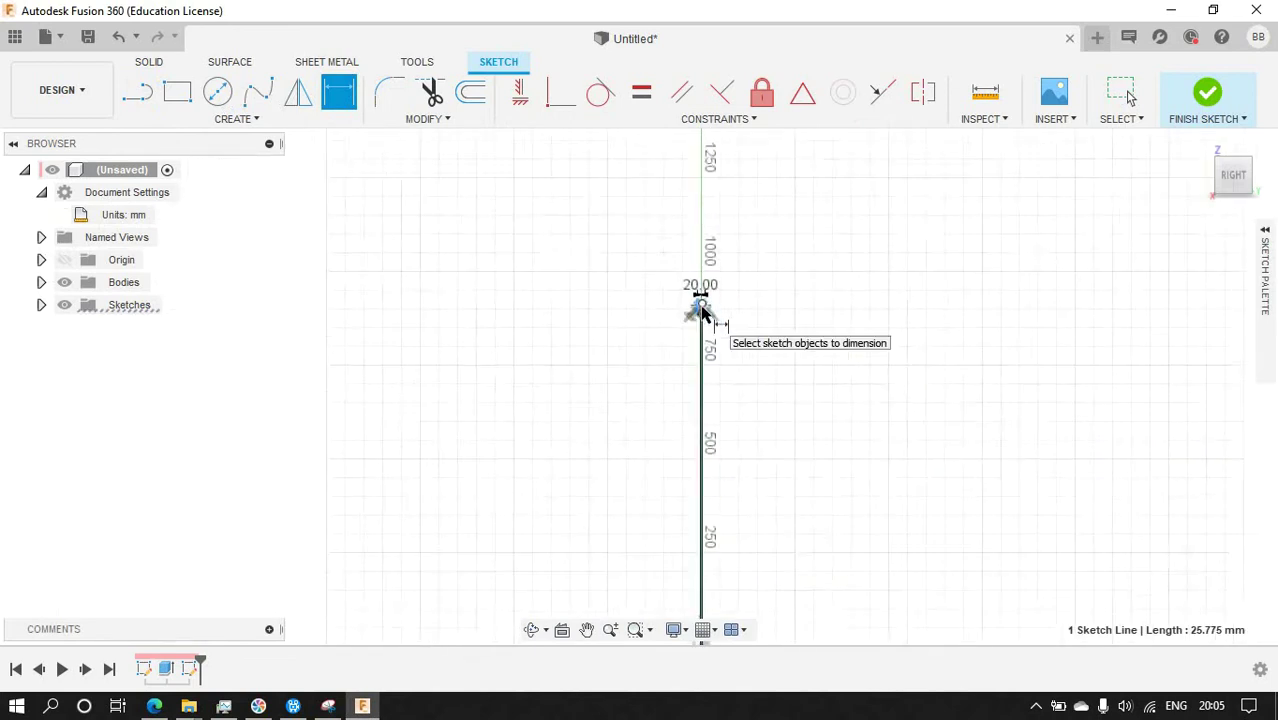
scroll(705, 480, "down", 3)
left_click(699, 486)
scroll(690, 400, "up", 5)
scroll(677, 320, "up", 3)
left_click(642, 248)
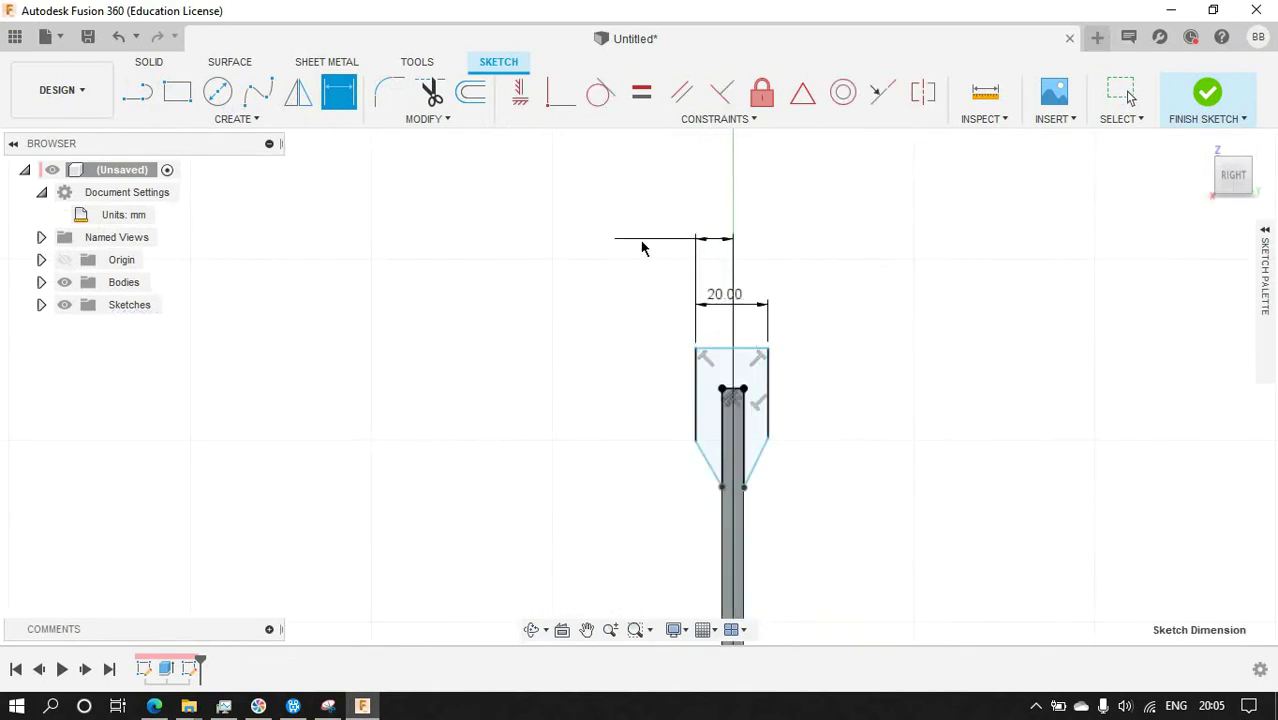
type("10")
key("Return")
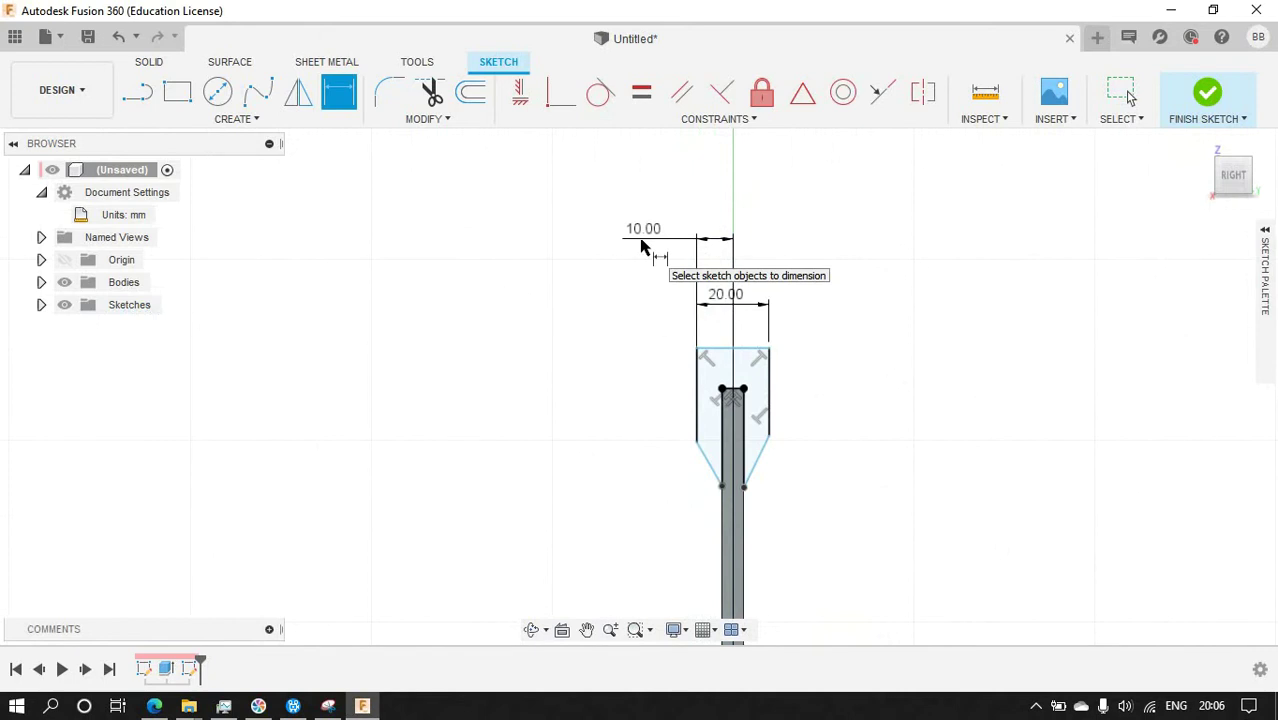
Dimension the left and right overall heights at 35 mm.
scroll(727, 510, "up", 2)
left_click(720, 482)
left_click(730, 302)
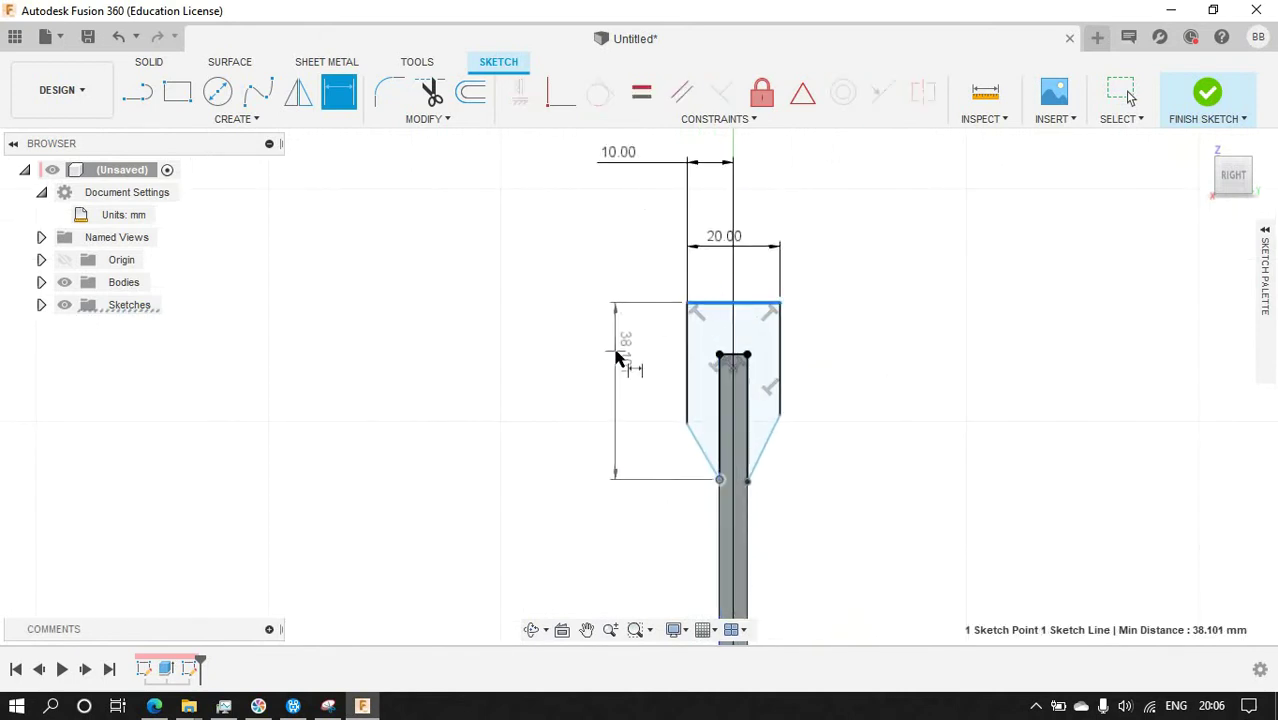
left_click(617, 358)
type("35")
key("Return")
left_click(830, 370)
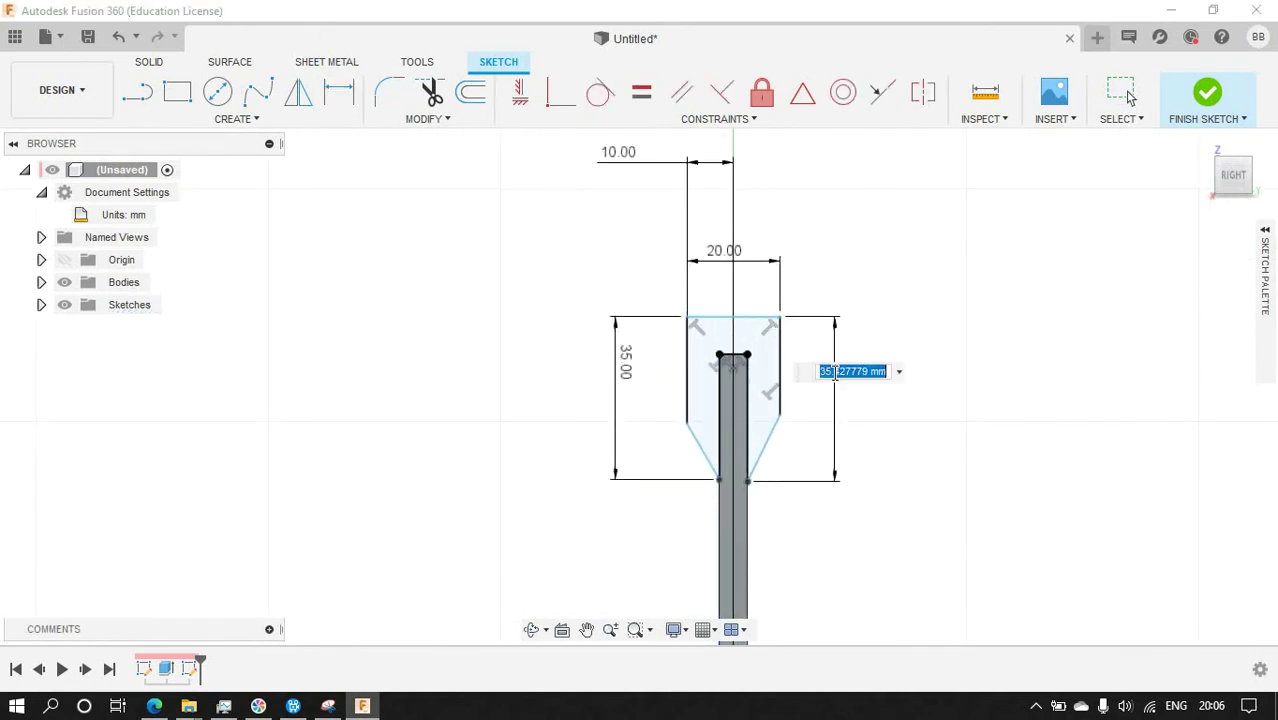
key("Return")
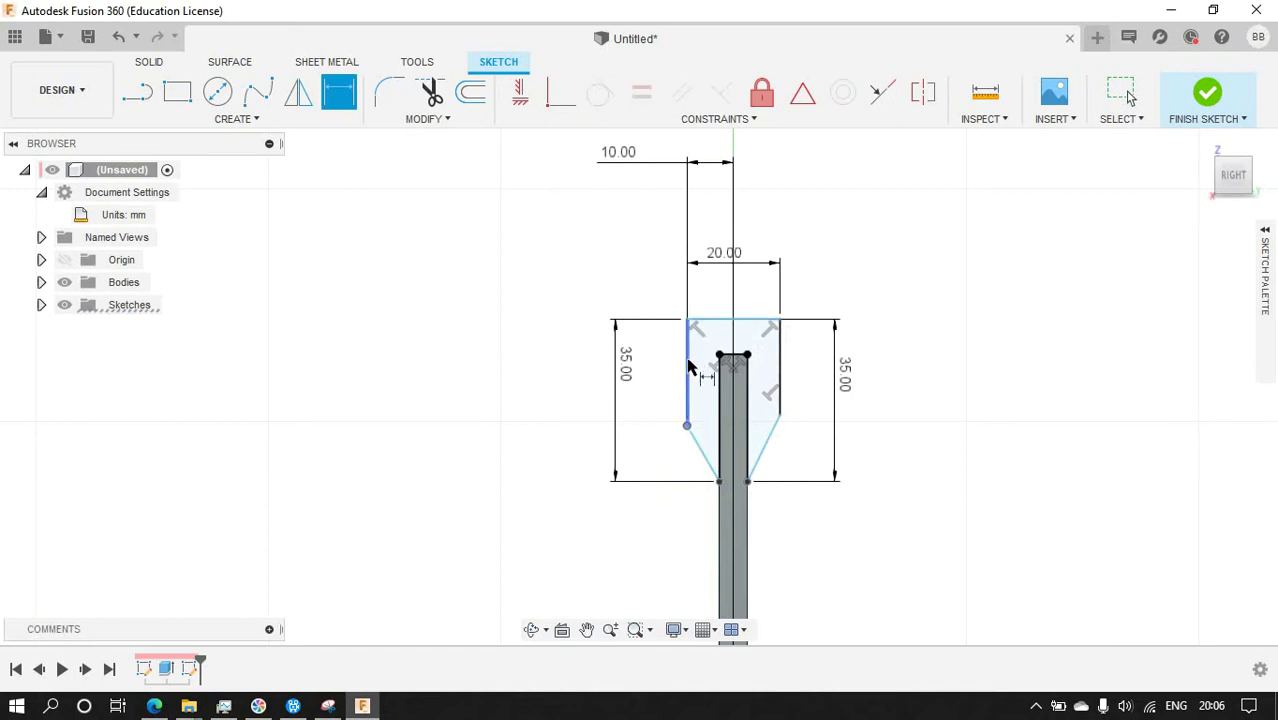
Dimension both straight sides at 20 mm long.
left_click(521, 390)
type("20")
key("Return")
left_click(780, 380)
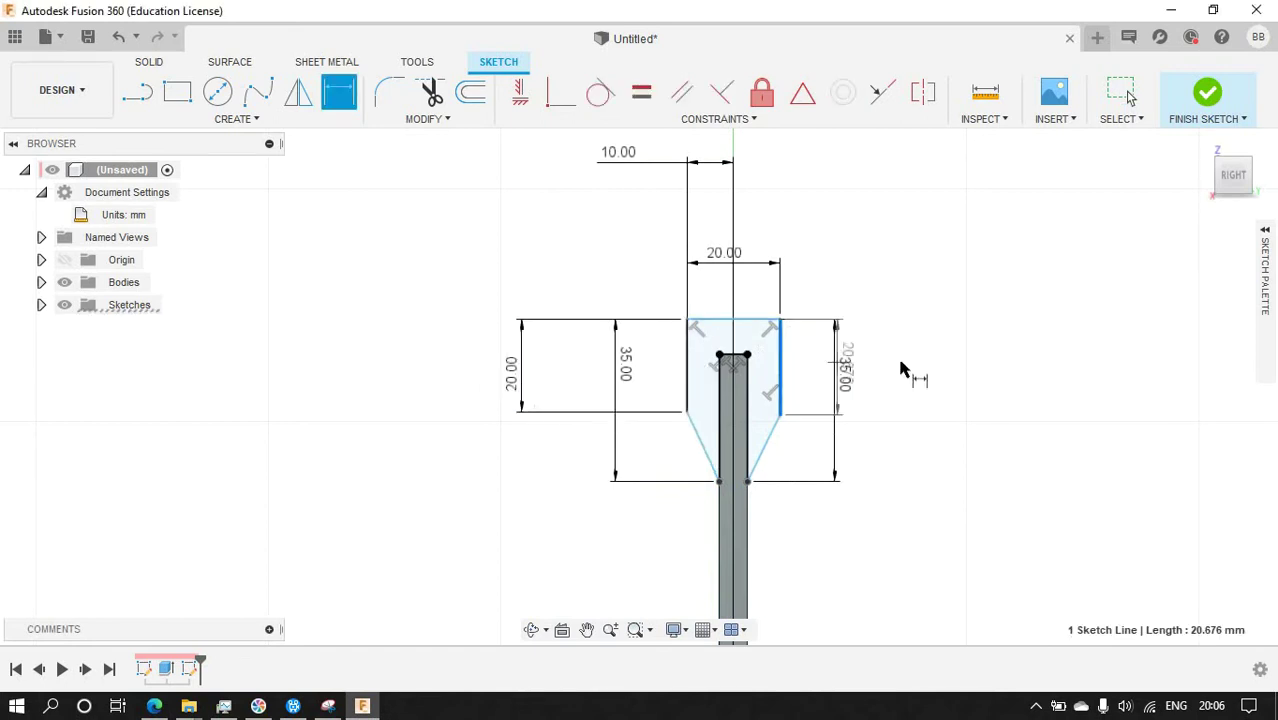
left_click(900, 360)
type("20")
key("Return")
Dimension the profile's height above the sketch origin.
scroll(768, 310, "down", 5)
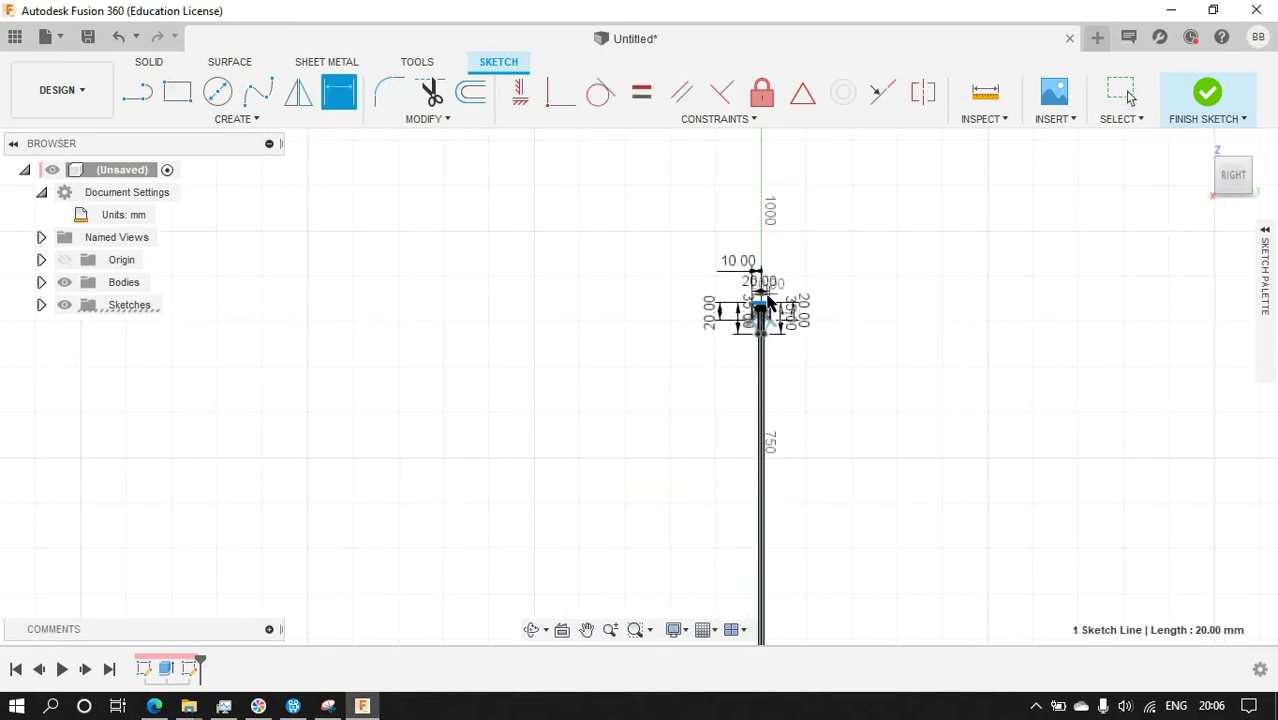
scroll(780, 430, "down", 3)
scroll(780, 430, "up", 3)
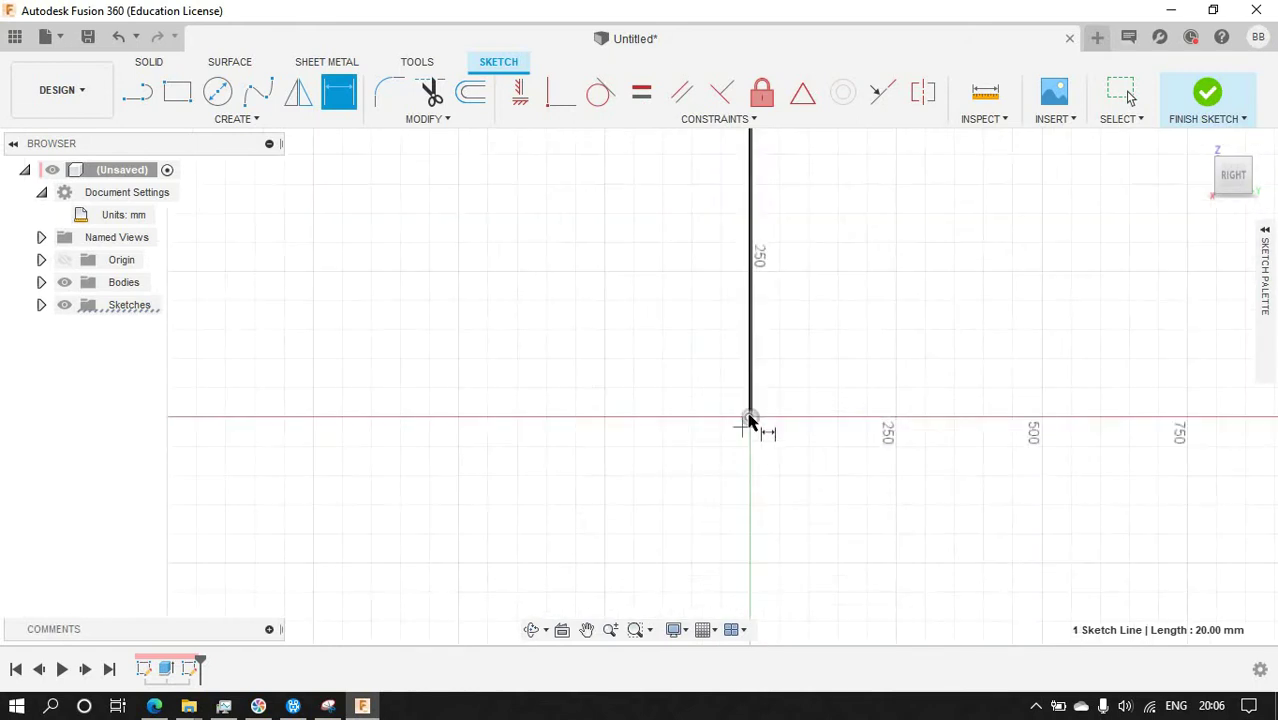
left_click(748, 420)
scroll(840, 336, "down", 3)
left_click(852, 312)
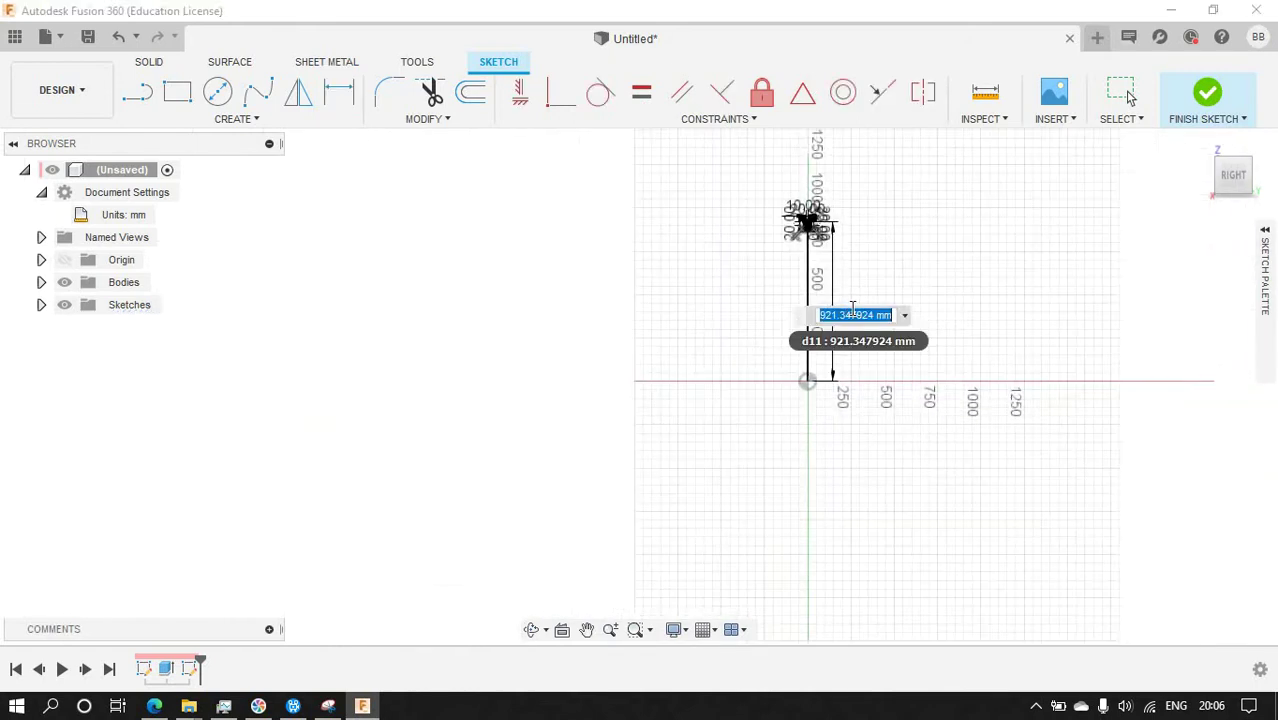
key("Return")
Change the height above origin to 925 mm.
scroll(853, 314, "up", 5)
scroll(805, 300, "up", 2)
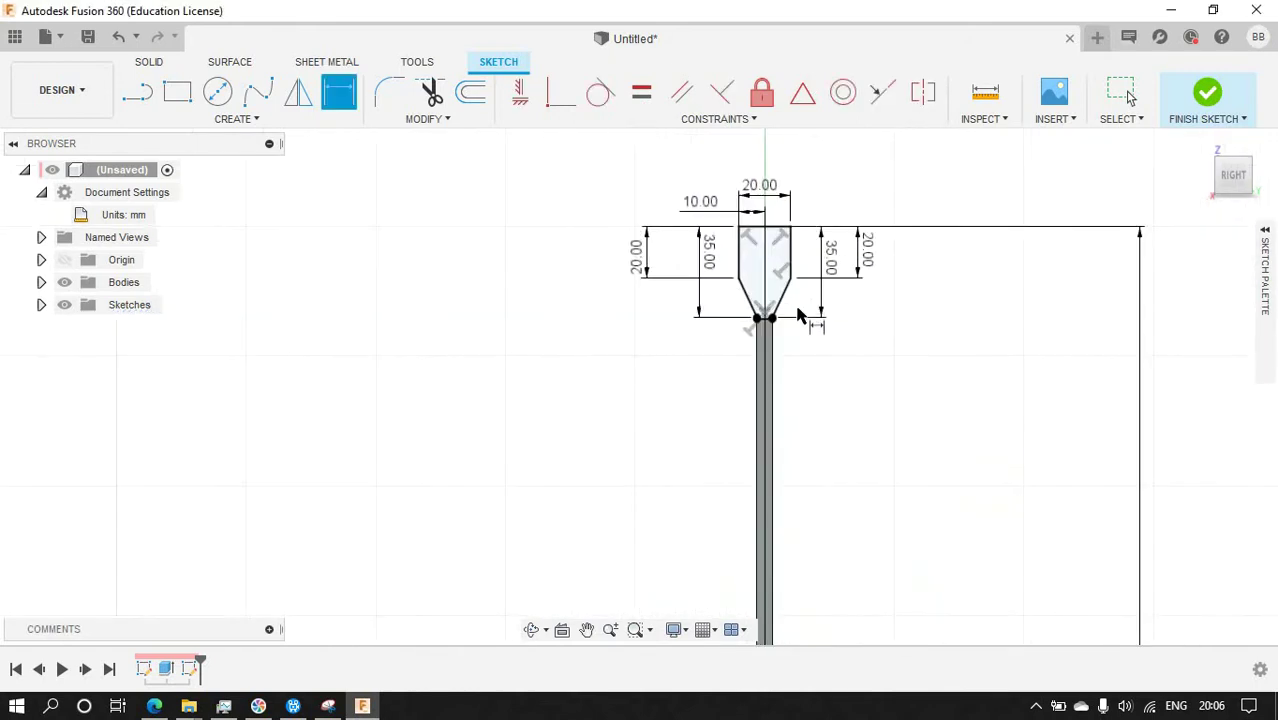
scroll(812, 302, "down", 4)
scroll(861, 271, "up", 4)
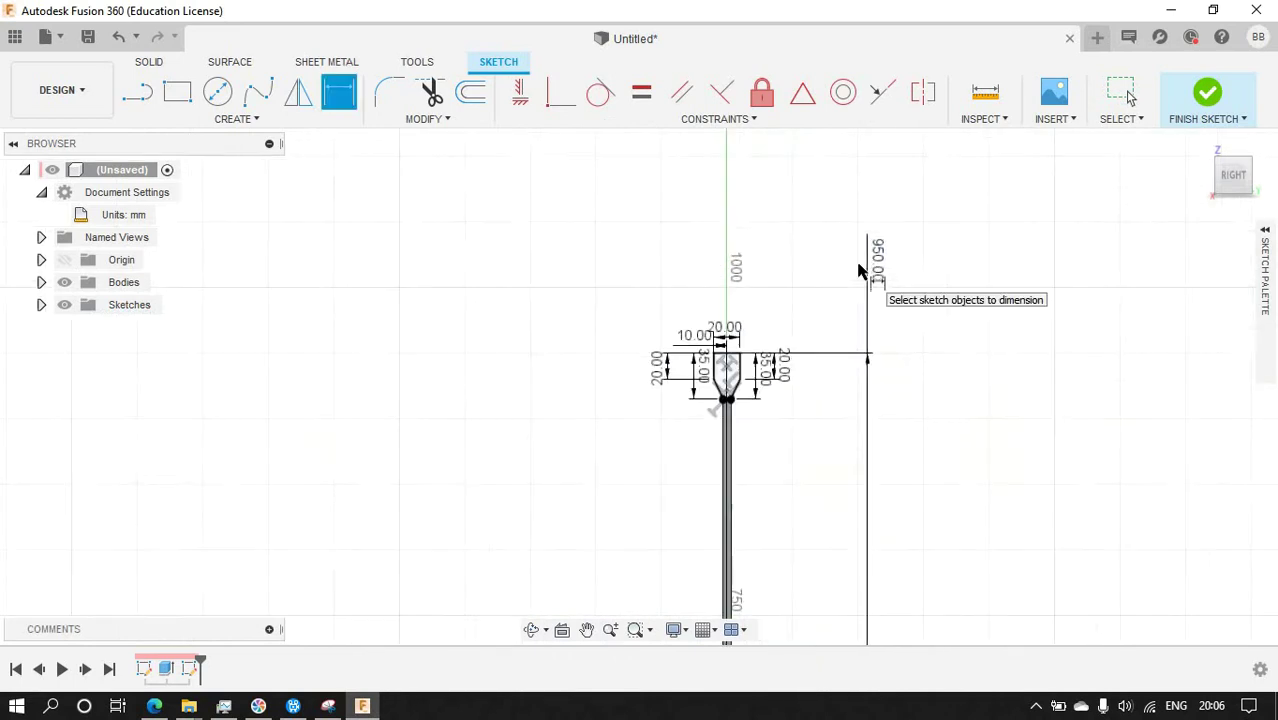
scroll(918, 258, "up", 2)
double_click(957, 215)
type("925")
key("Return")
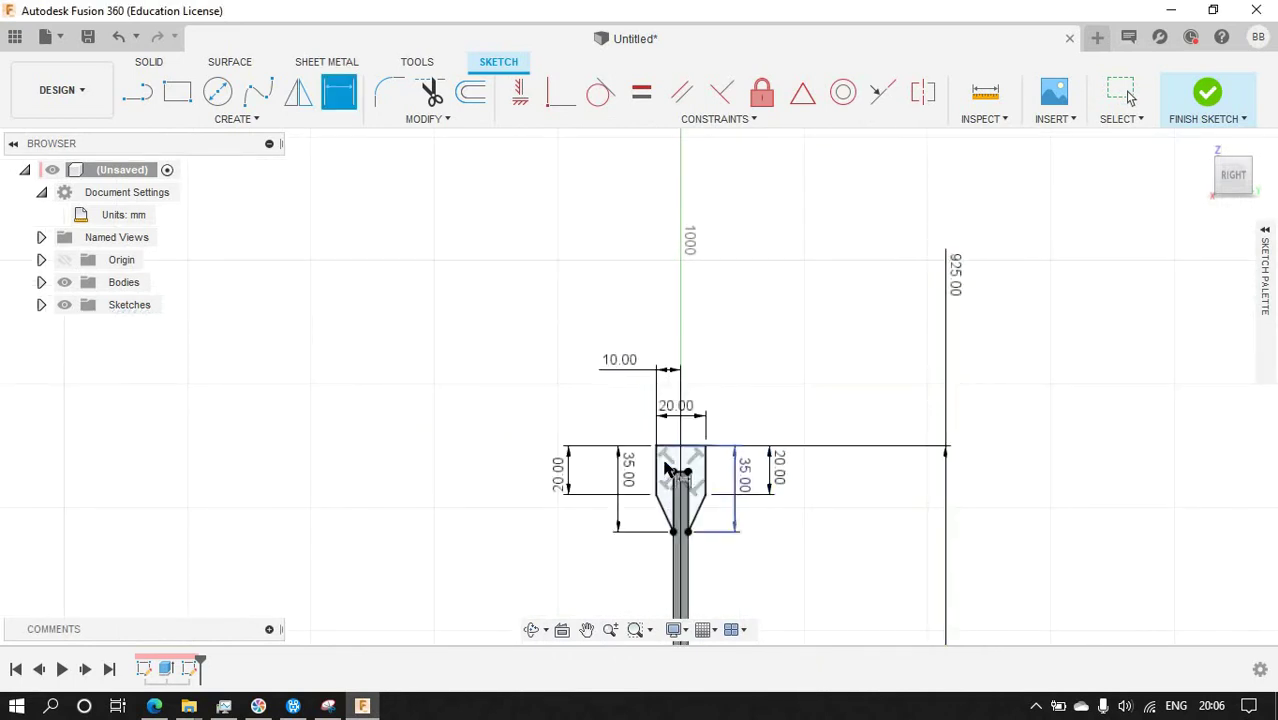
Set both overall heights to 50 mm, undoing and redoing the change.
double_click(745, 472)
type("0")
key("Return")
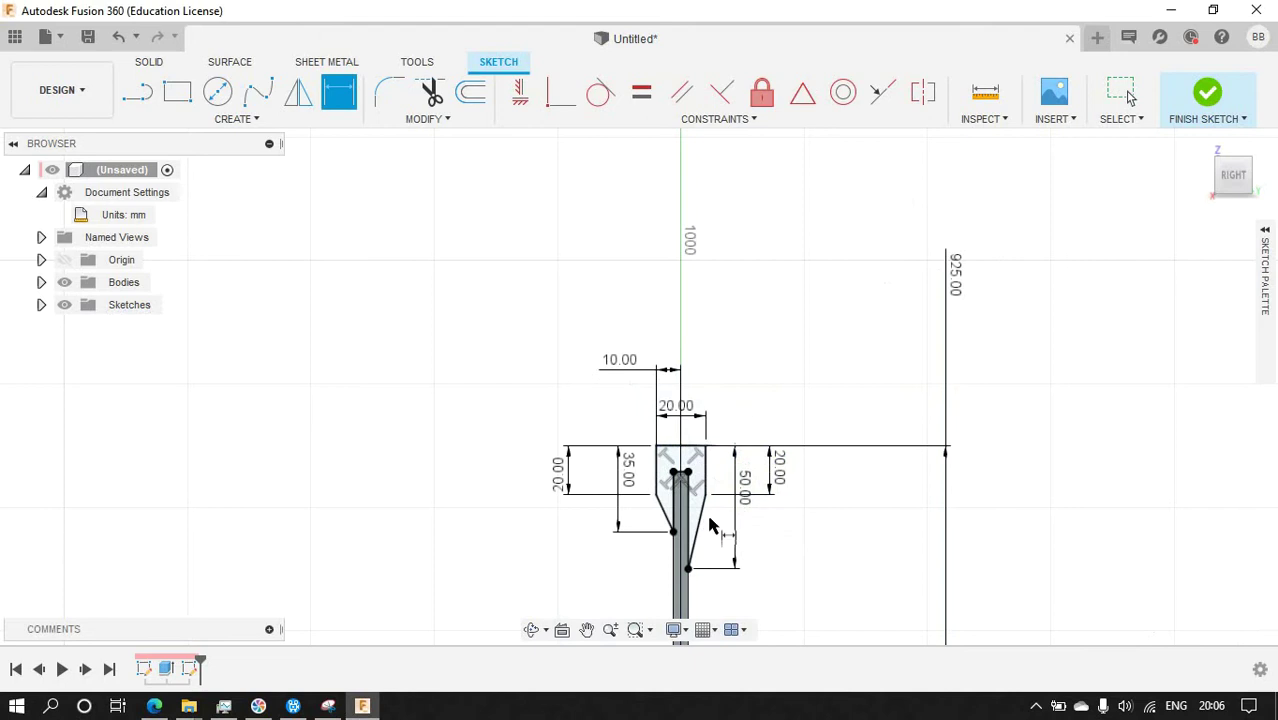
type("50")
key("Return")
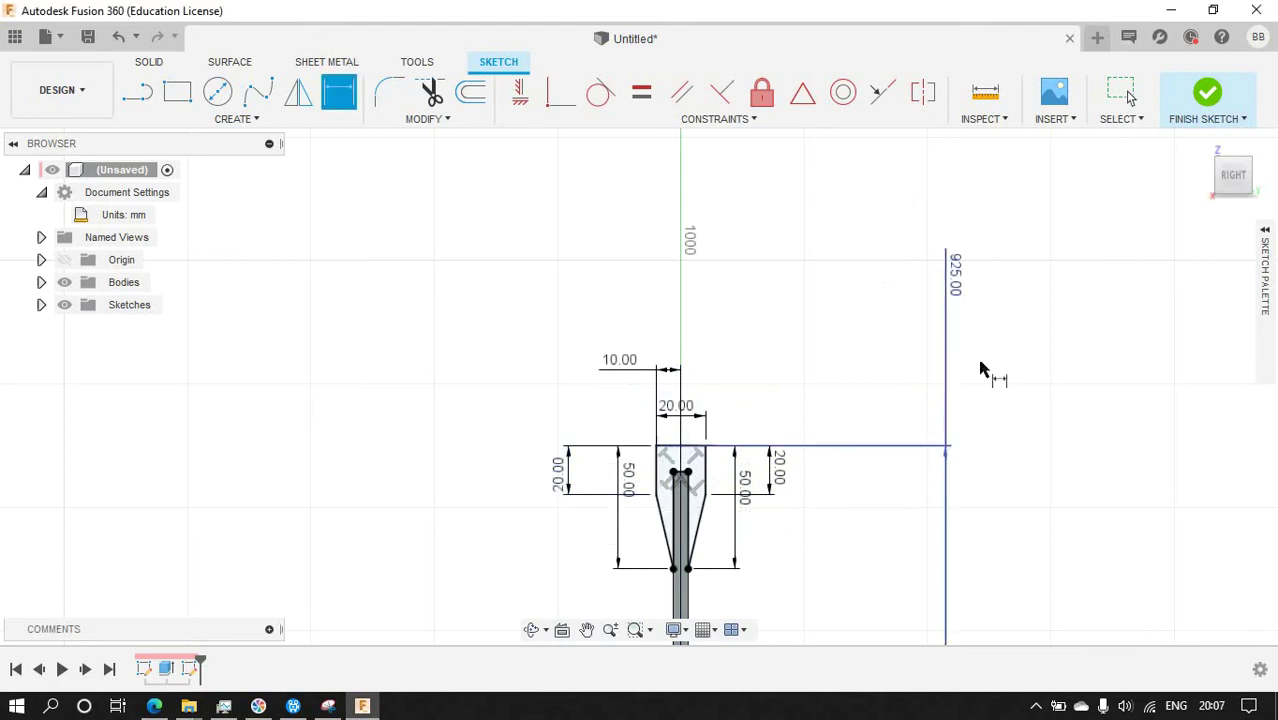
key("ctrl+z")
key("ctrl+y")
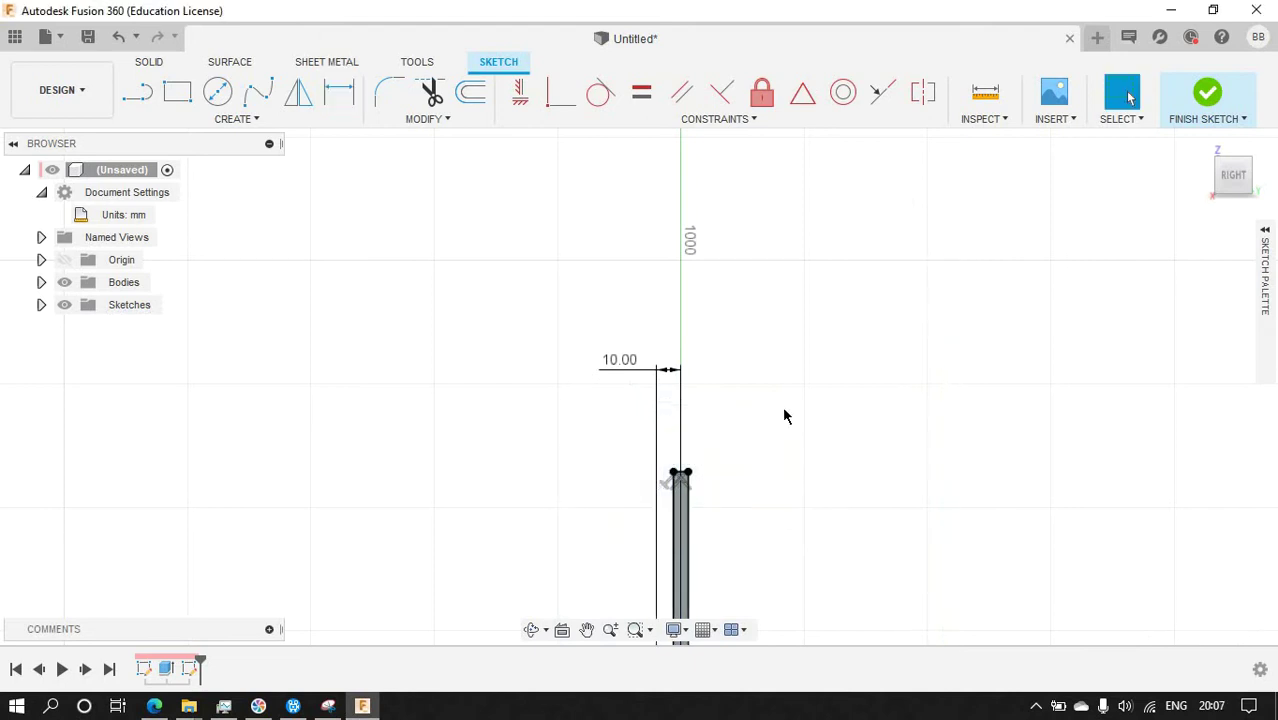
Adjust the height above origin through 950 and 930 mm.
double_click(957, 283)
type("950")
key("Return")
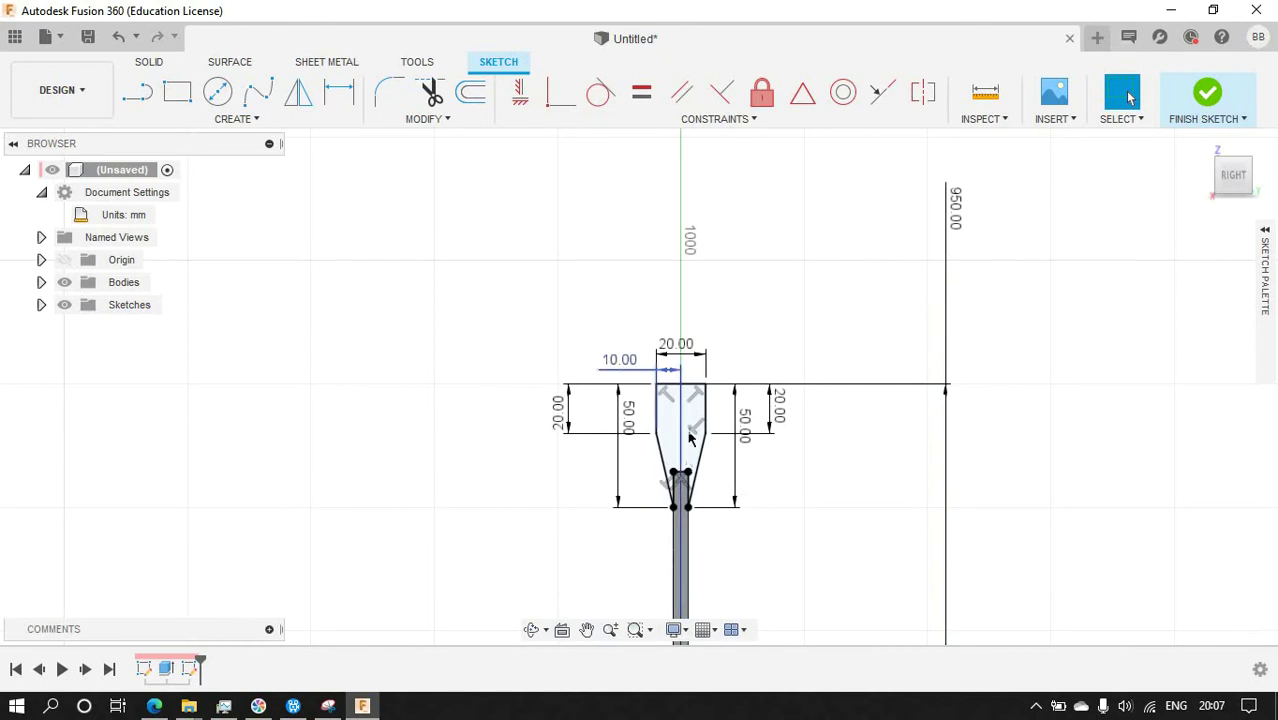
double_click(956, 207)
type("930")
key("Return")
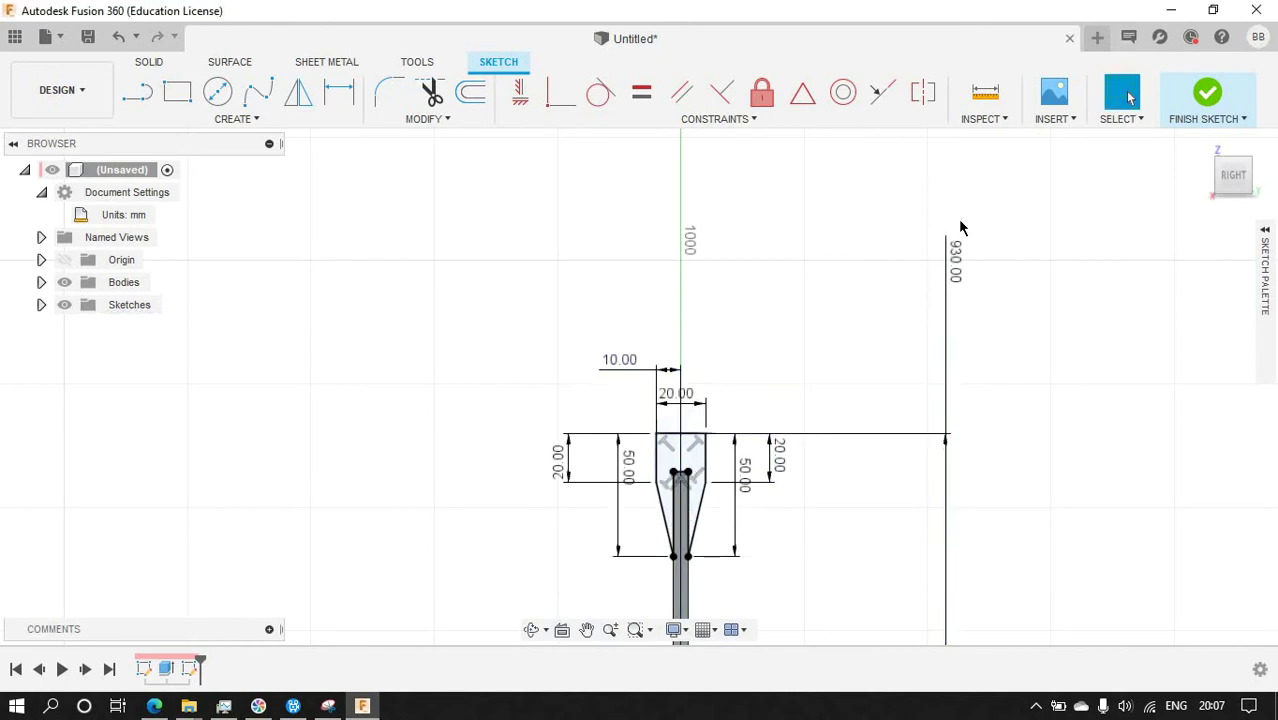
double_click(957, 258)
type("940")
key("Return")
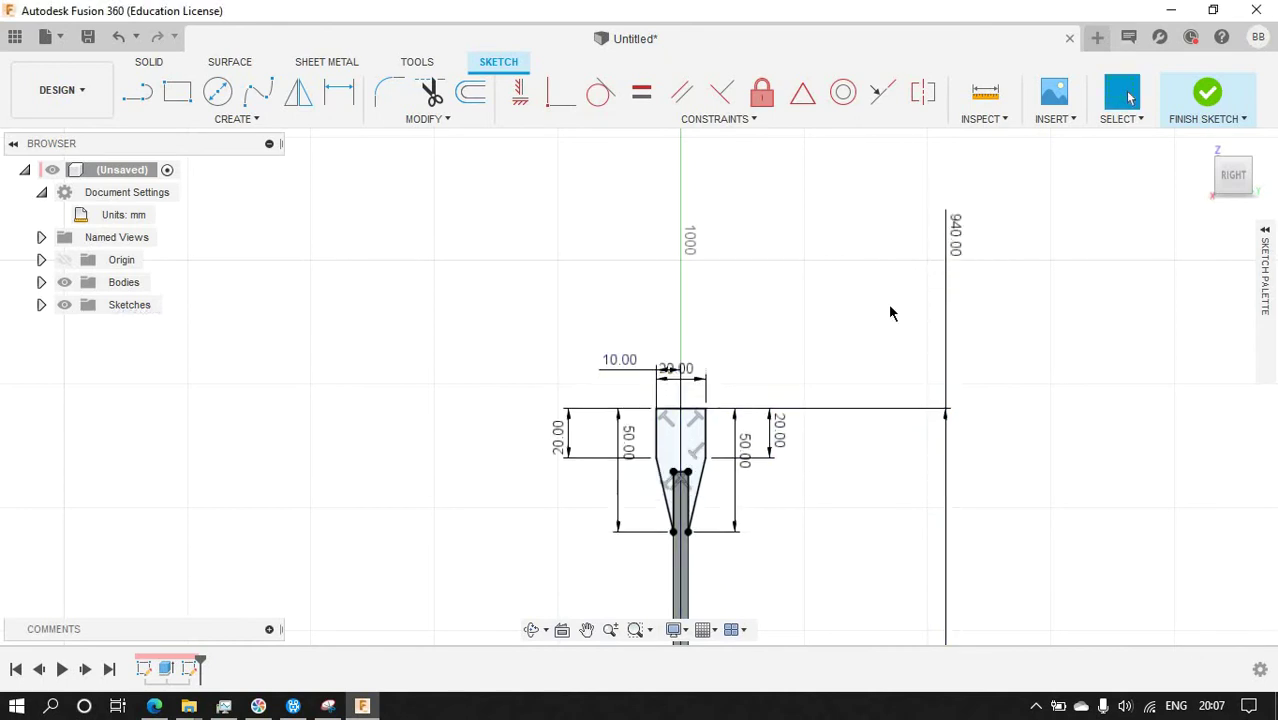
Widen the top to 30 mm and reconfirm the height above origin.
double_click(690, 377)
type("30")
key("Return")
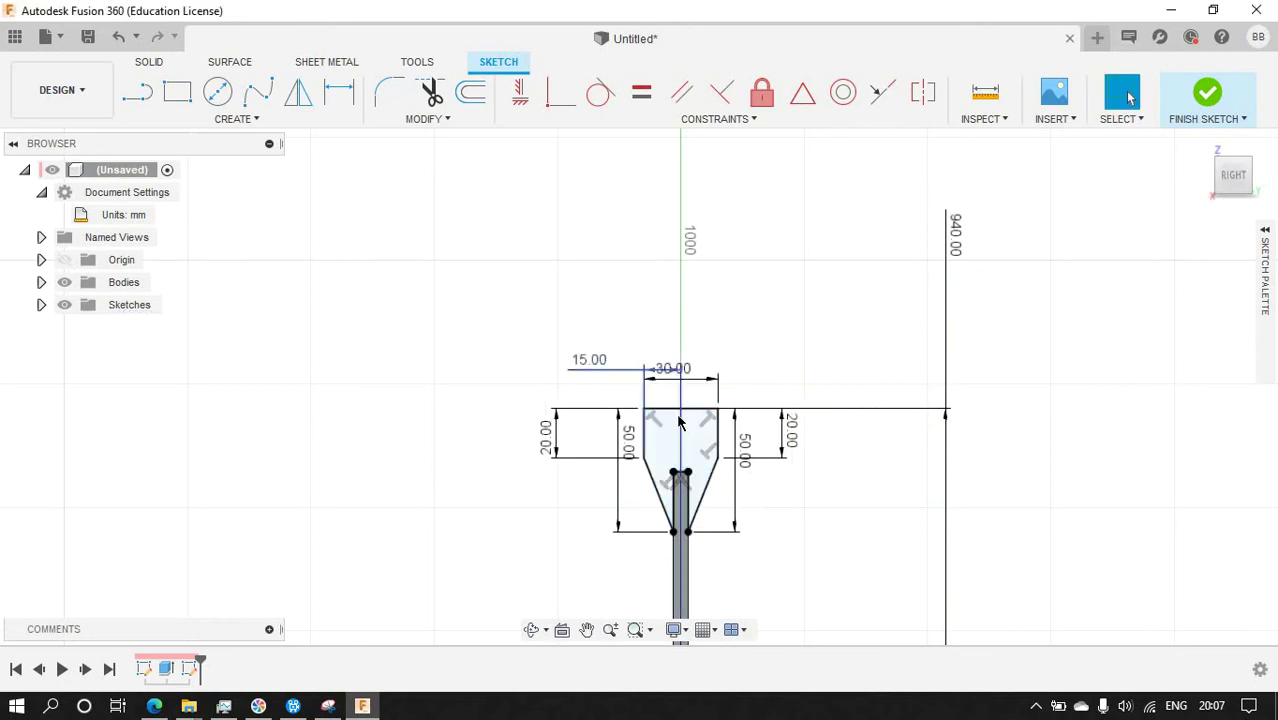
double_click(956, 236)
key("Return")
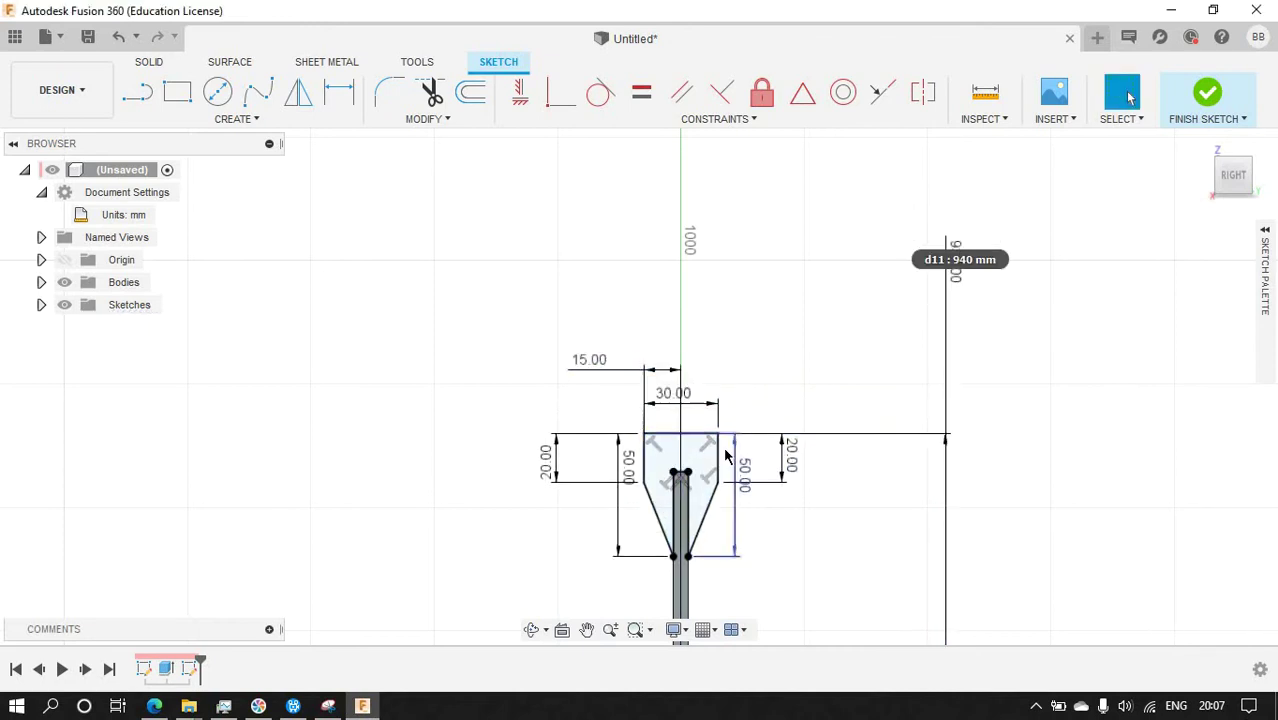
Lengthen both straight sides to 25 mm, then to 30 mm.
double_click(792, 458)
type("25")
key("Return")
double_click(547, 462)
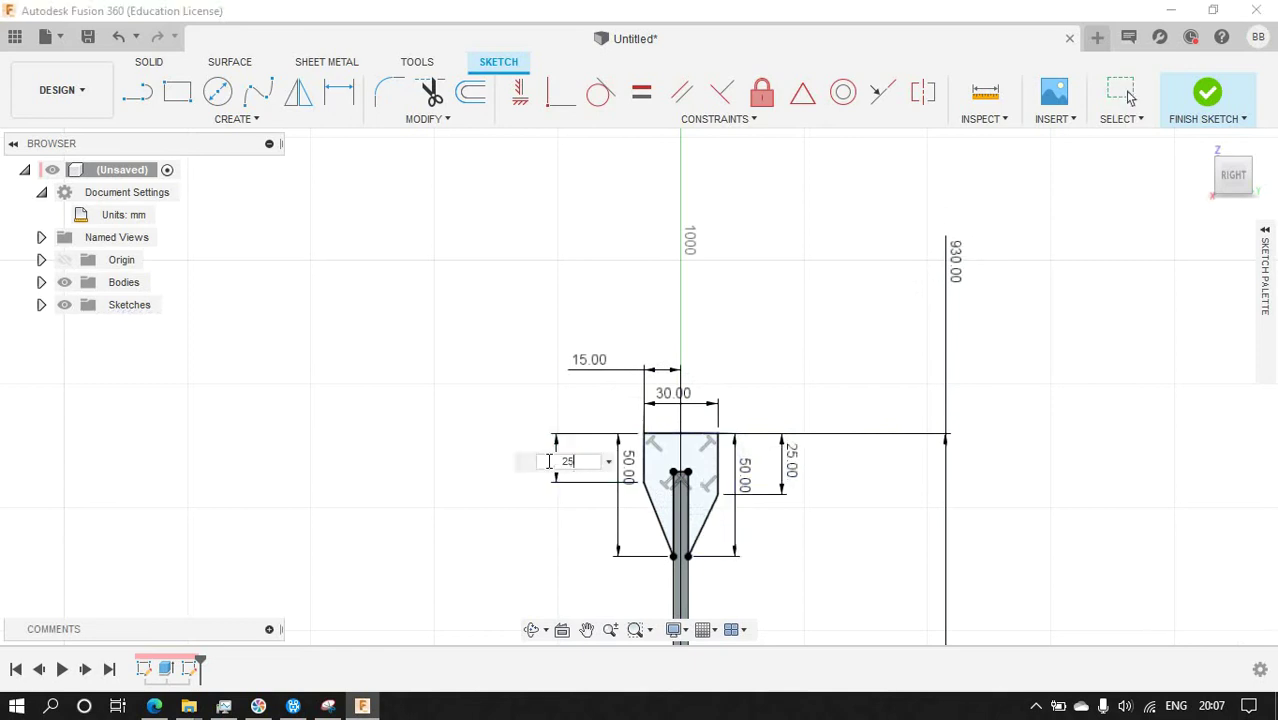
type("25")
key("Return")
double_click(547, 462)
type("30")
key("Return")
double_click(792, 458)
type("30")
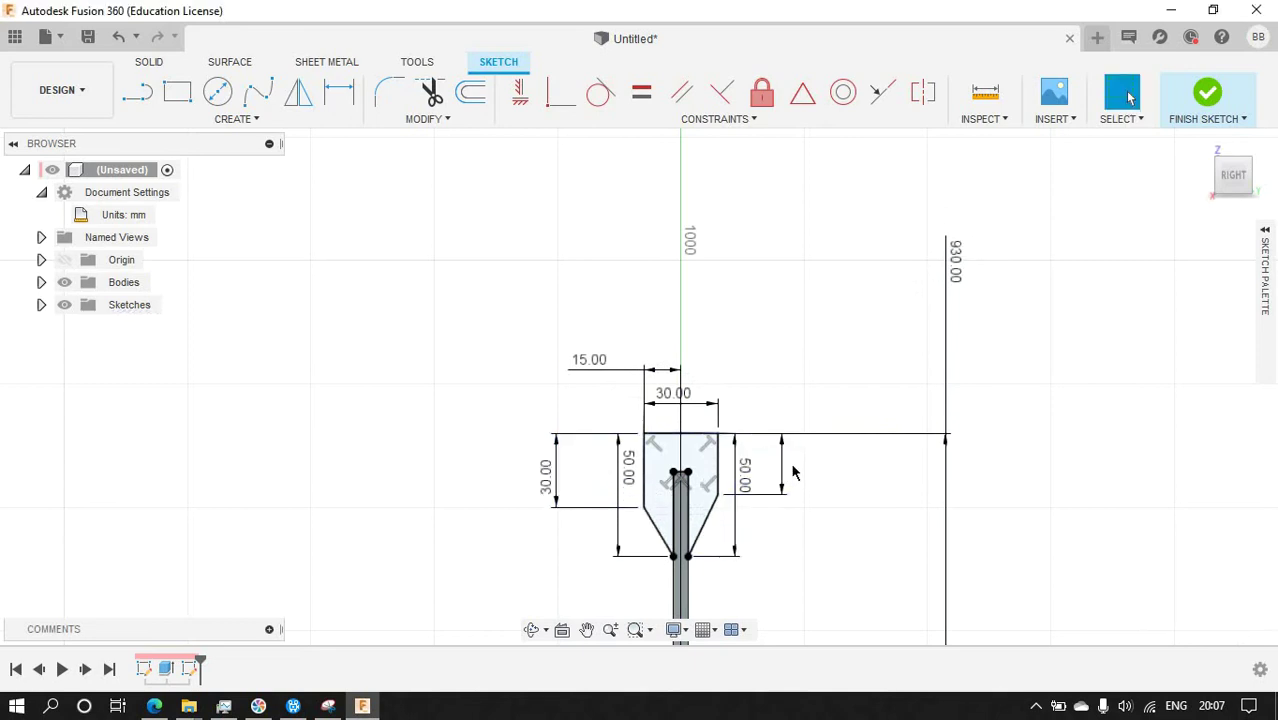
scroll(788, 472, "down", 3)
scroll(779, 401, "up", 3)
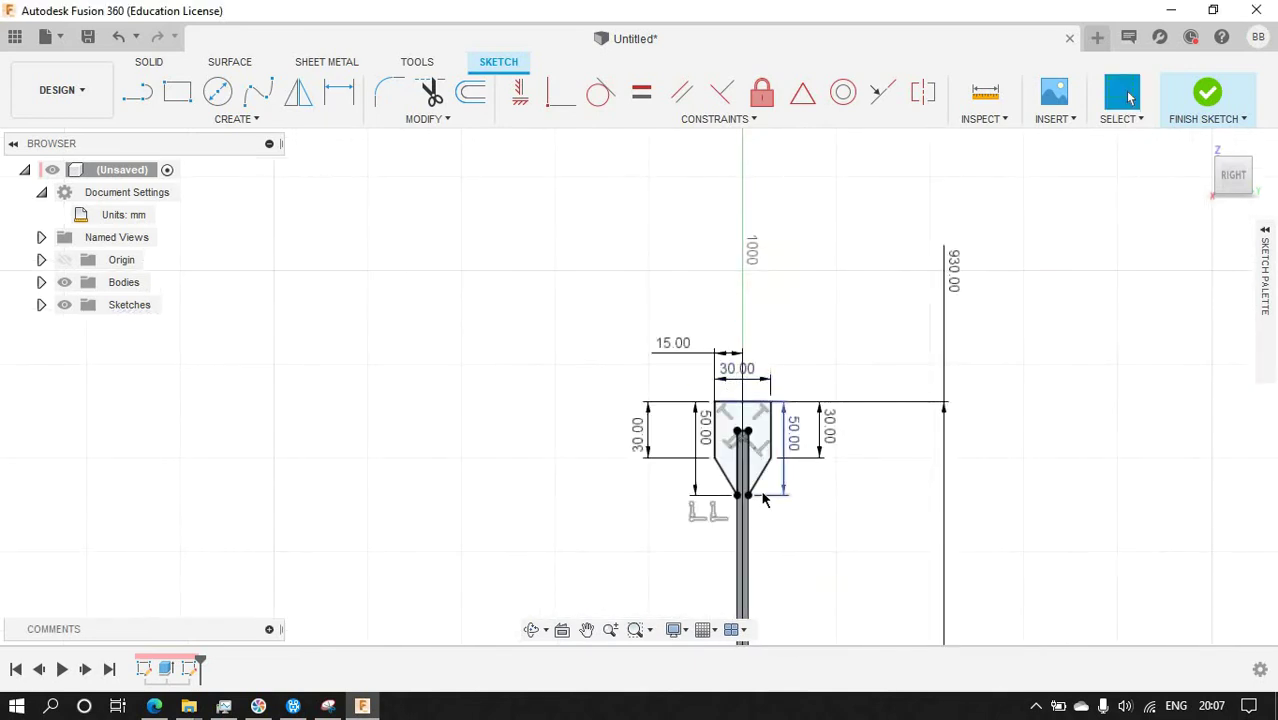
scroll(725, 430, "up", 1)
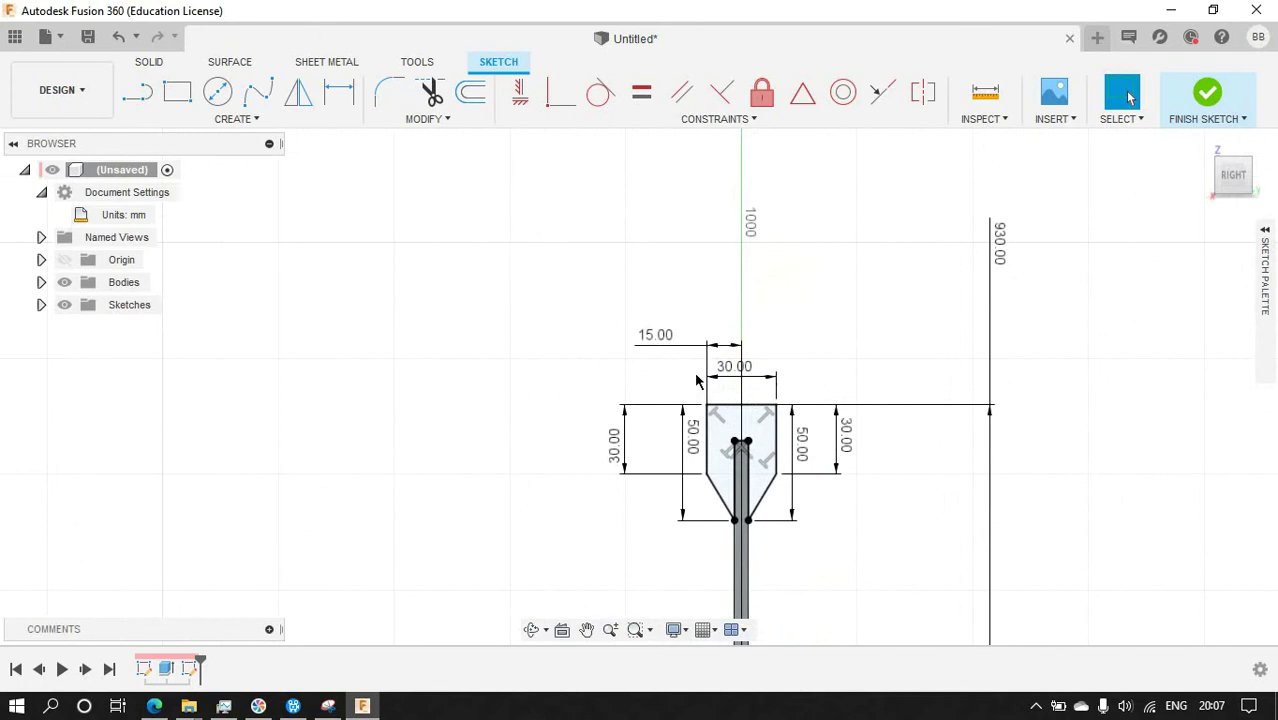
Draw a narrow rectangle on the profile's top edge, 60 mm tall and 10 mm wide.
left_click(137, 95)
scroll(770, 405, "up", 2)
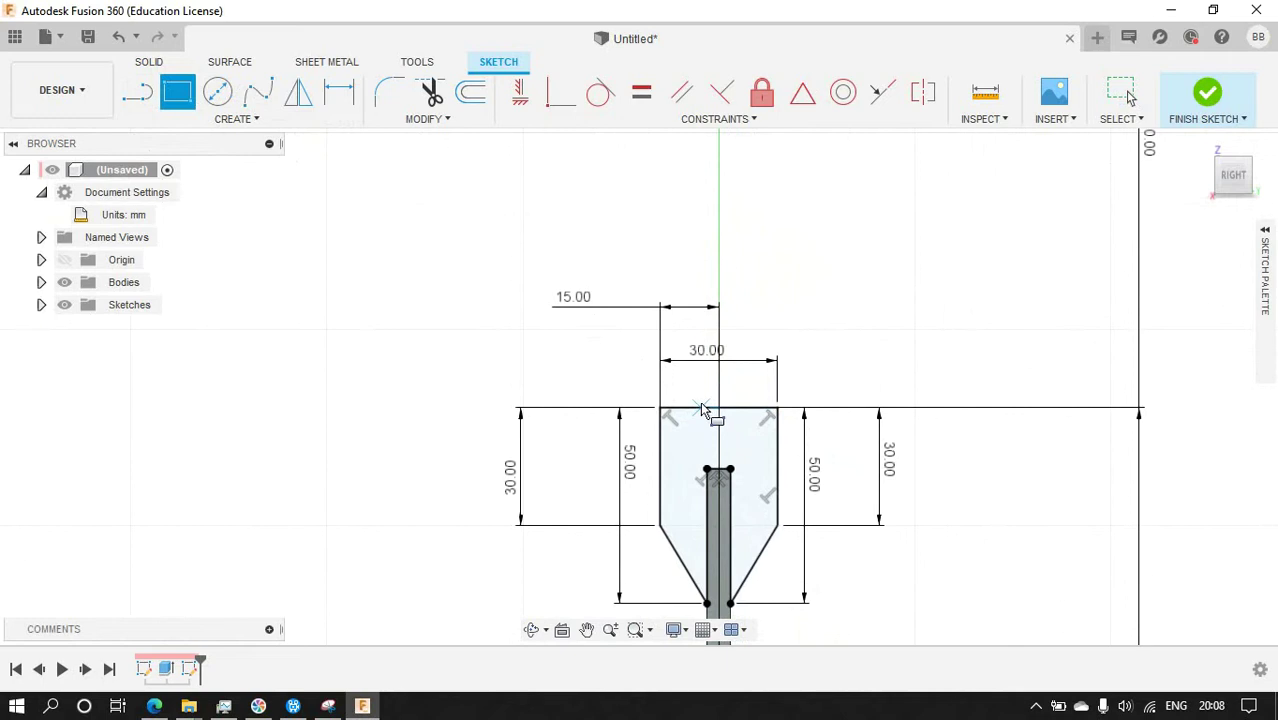
left_click(701, 407)
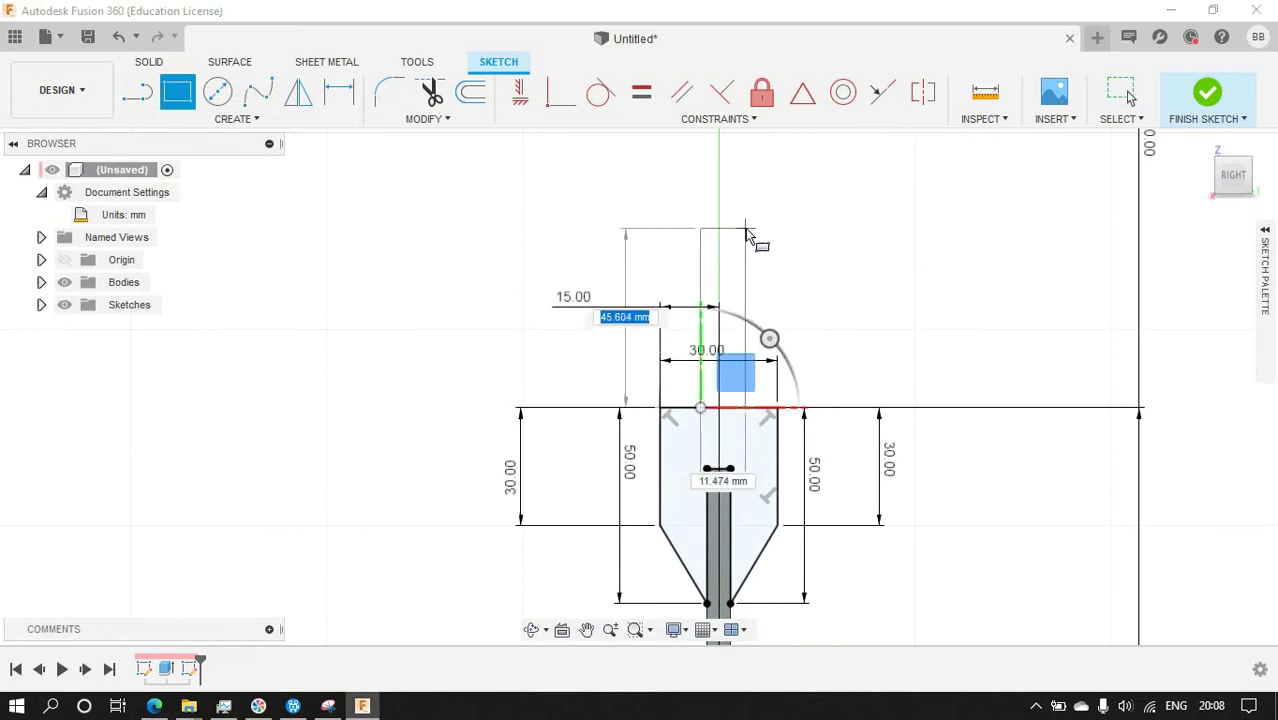
key("d")
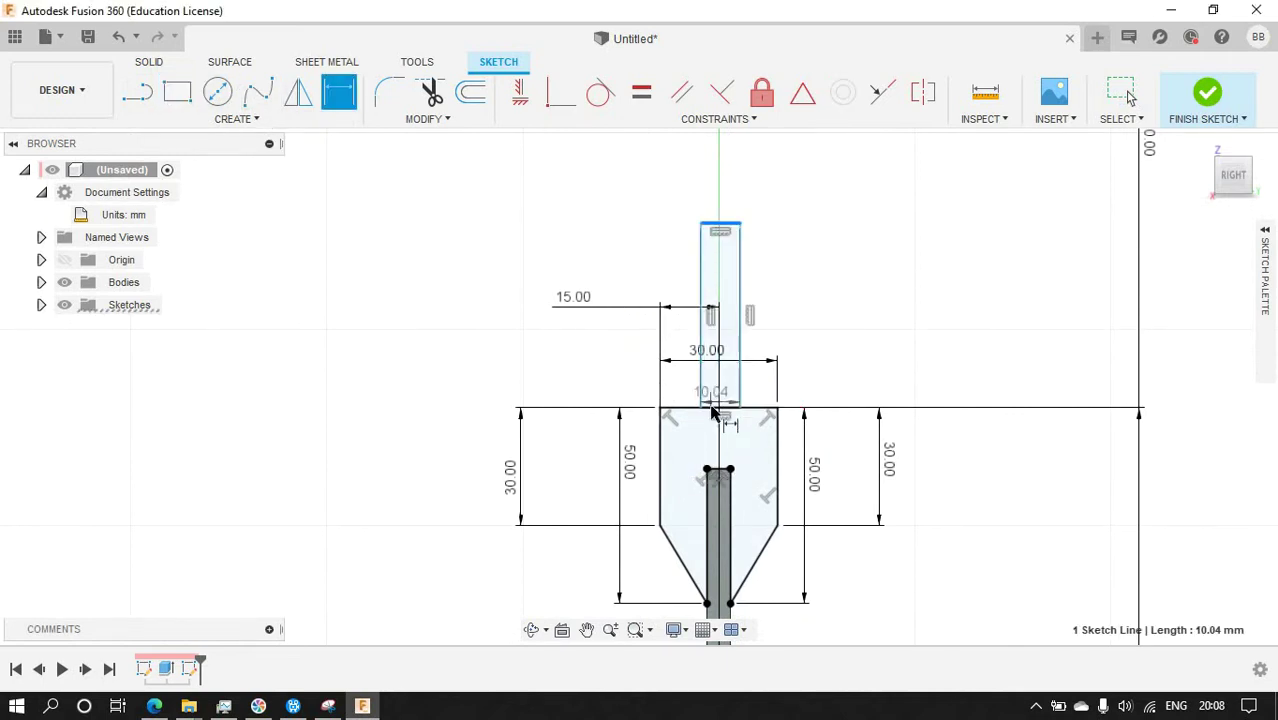
left_click(833, 343)
type("50")
key("Return")
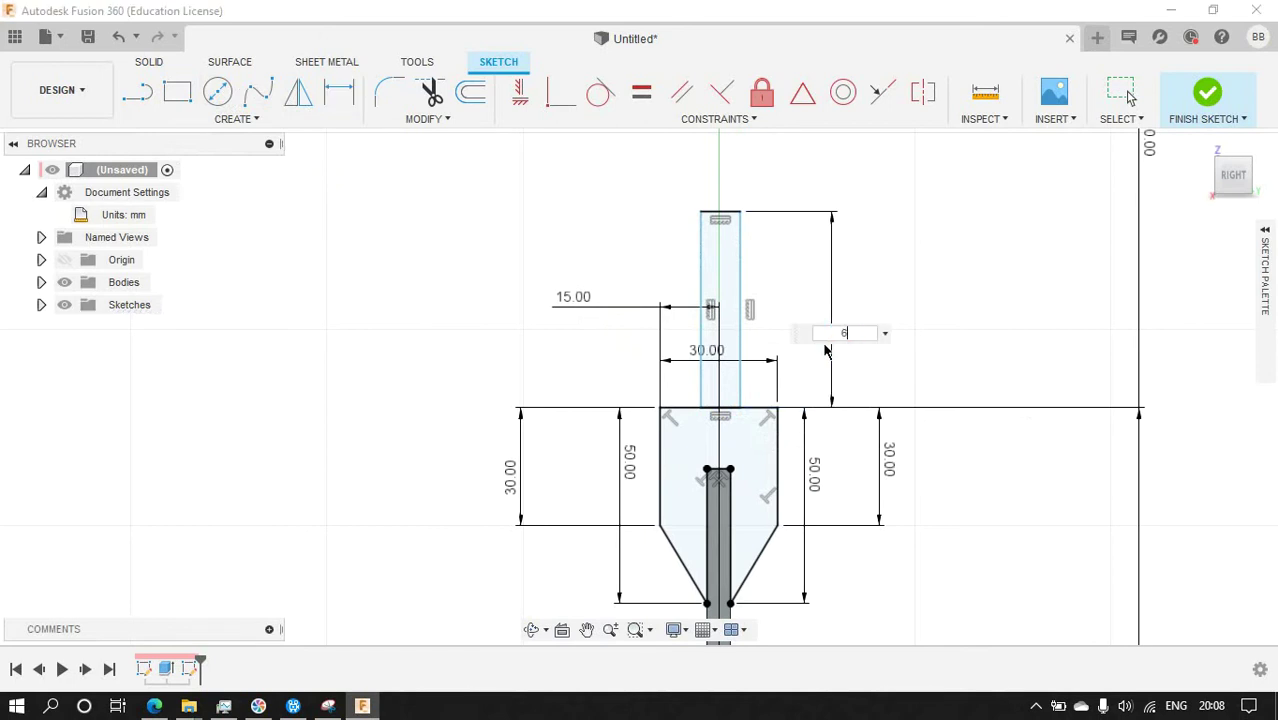
type("0")
key("Return")
left_click(720, 174)
left_click(724, 150)
key("Return")
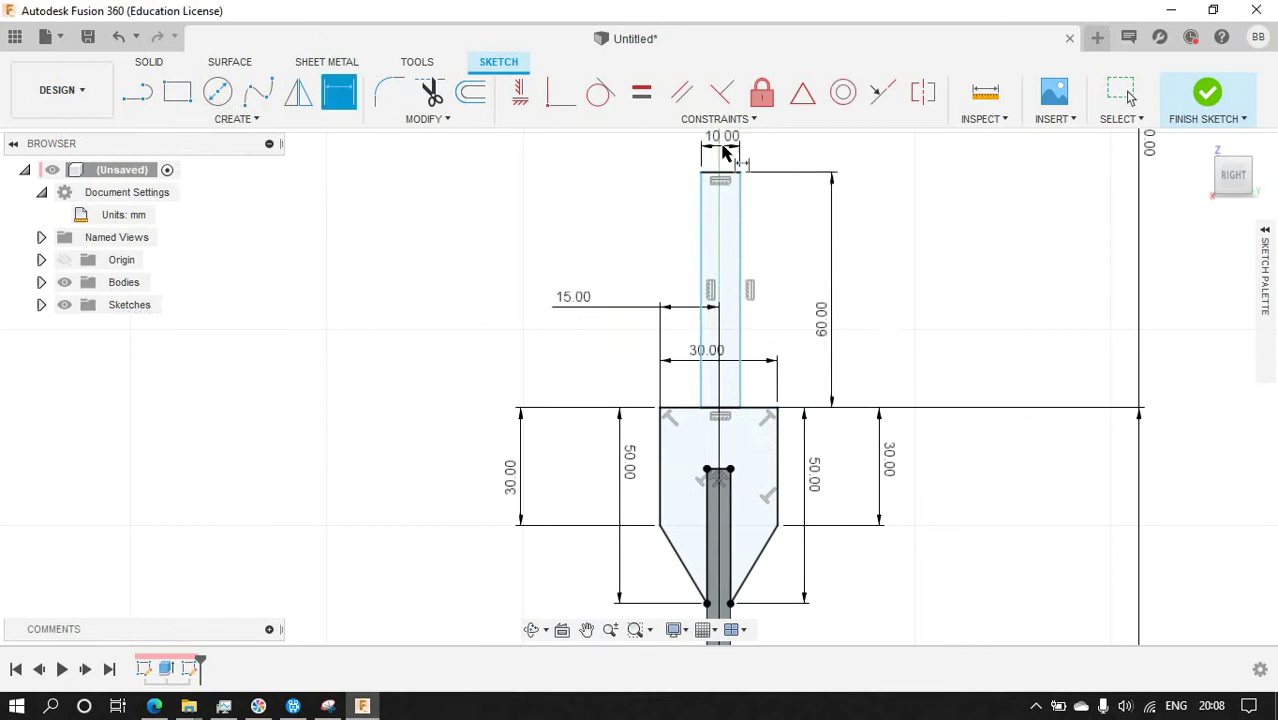
Fix the rectangle's position with two 5 mm offset dimensions.
left_click(701, 207)
left_click(707, 275)
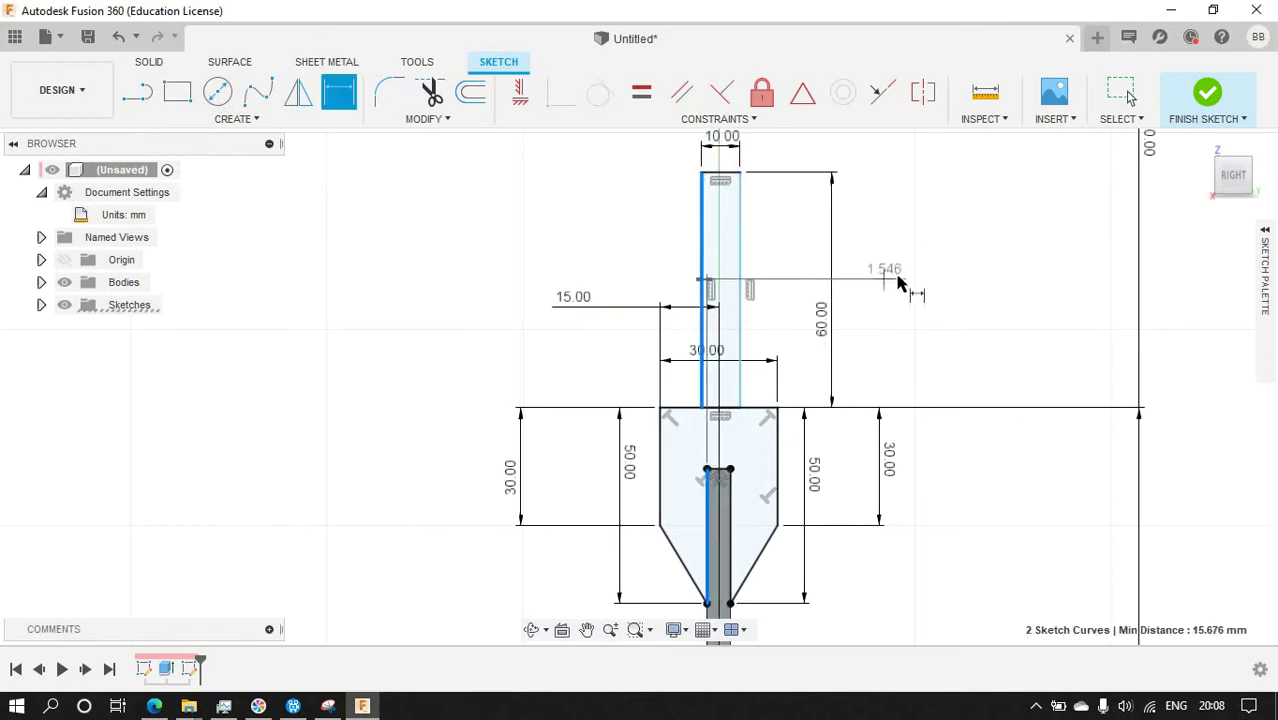
left_click(906, 280)
type("5")
key("Return")
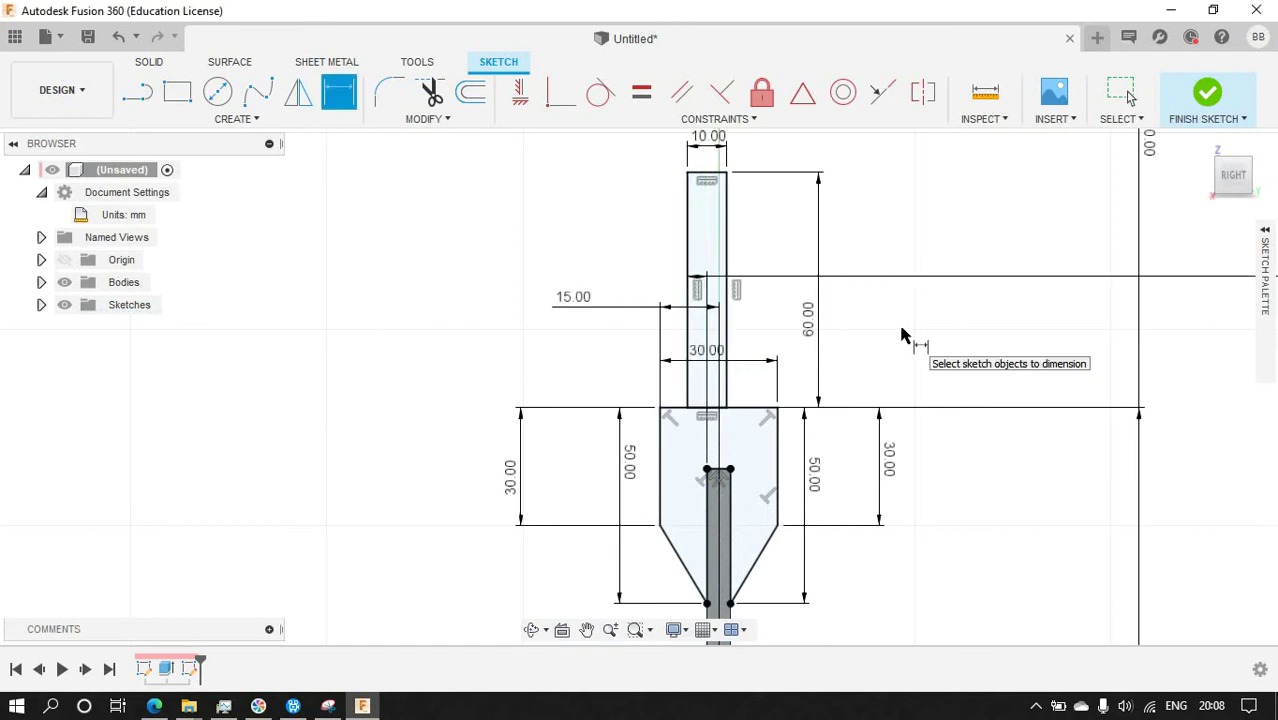
key("Escape")
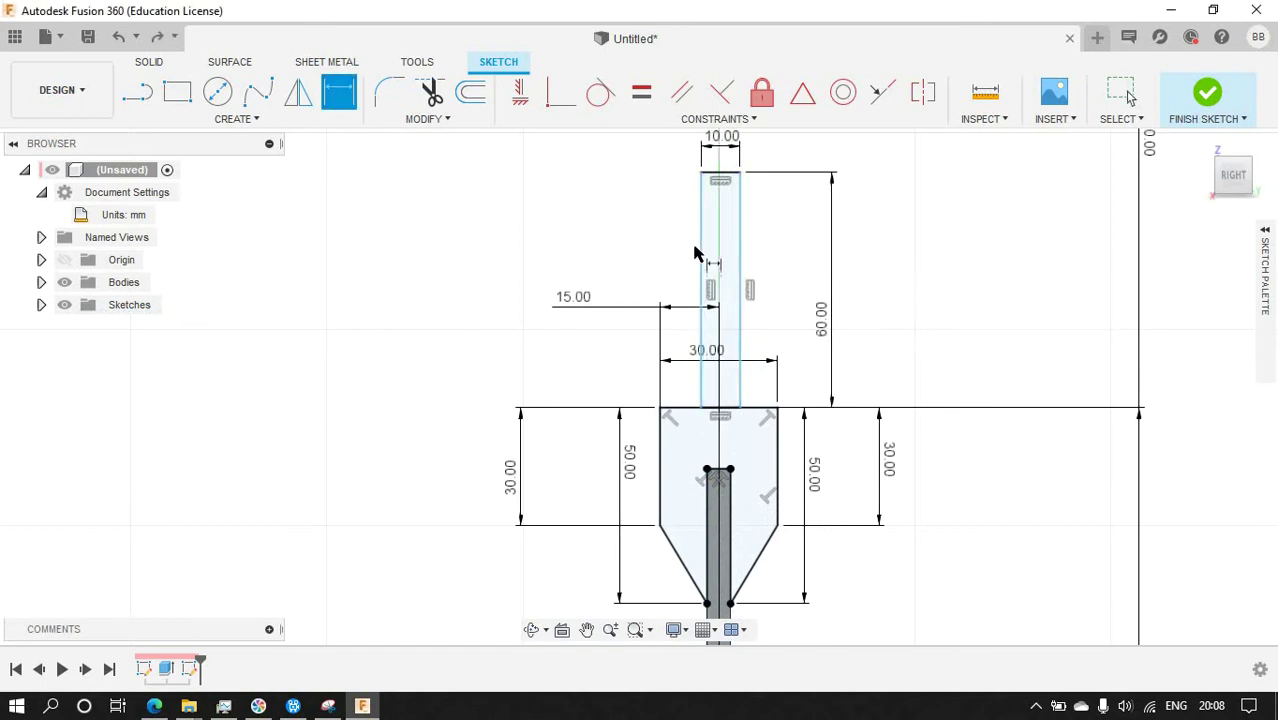
scroll(697, 253, "down", 3)
scroll(697, 253, "down", 3)
scroll(650, 215, "up", 3)
left_click(650, 210)
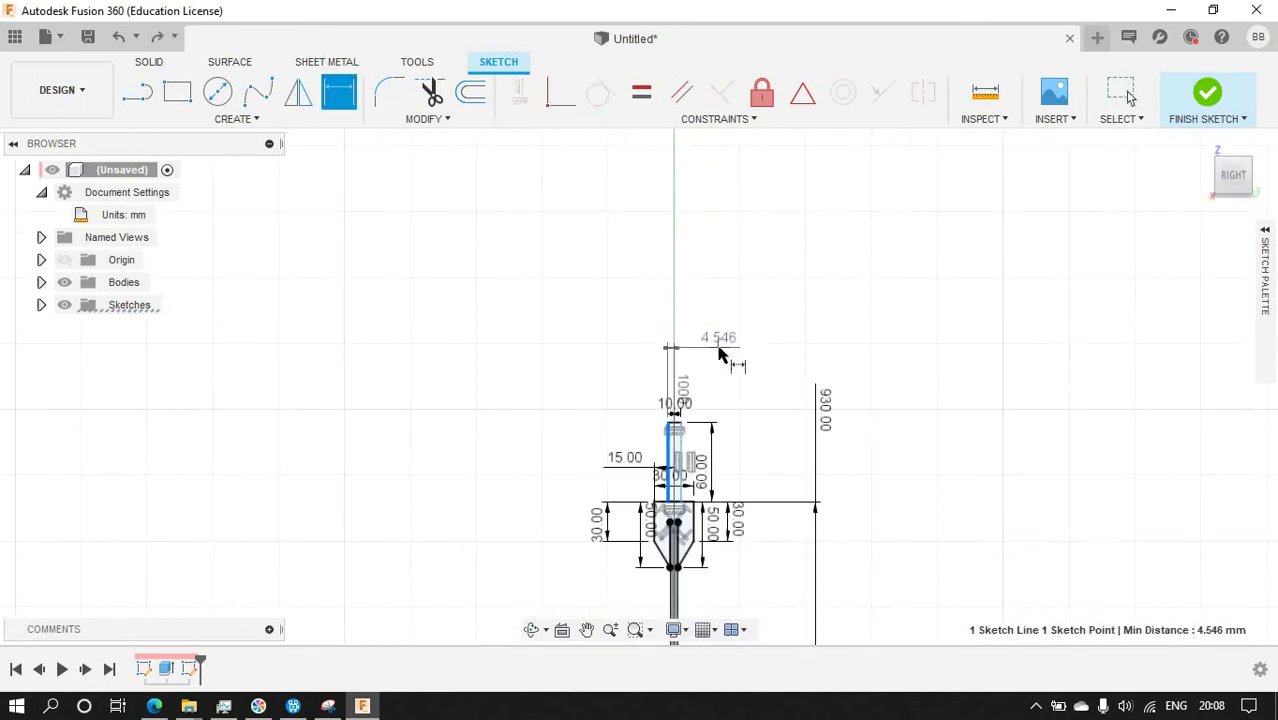
left_click(718, 352)
type("5")
key("Return")
Turn to a 3-D corner view and finish the sketch.
scroll(684, 544, "down", 2)
scroll(684, 544, "up", 2)
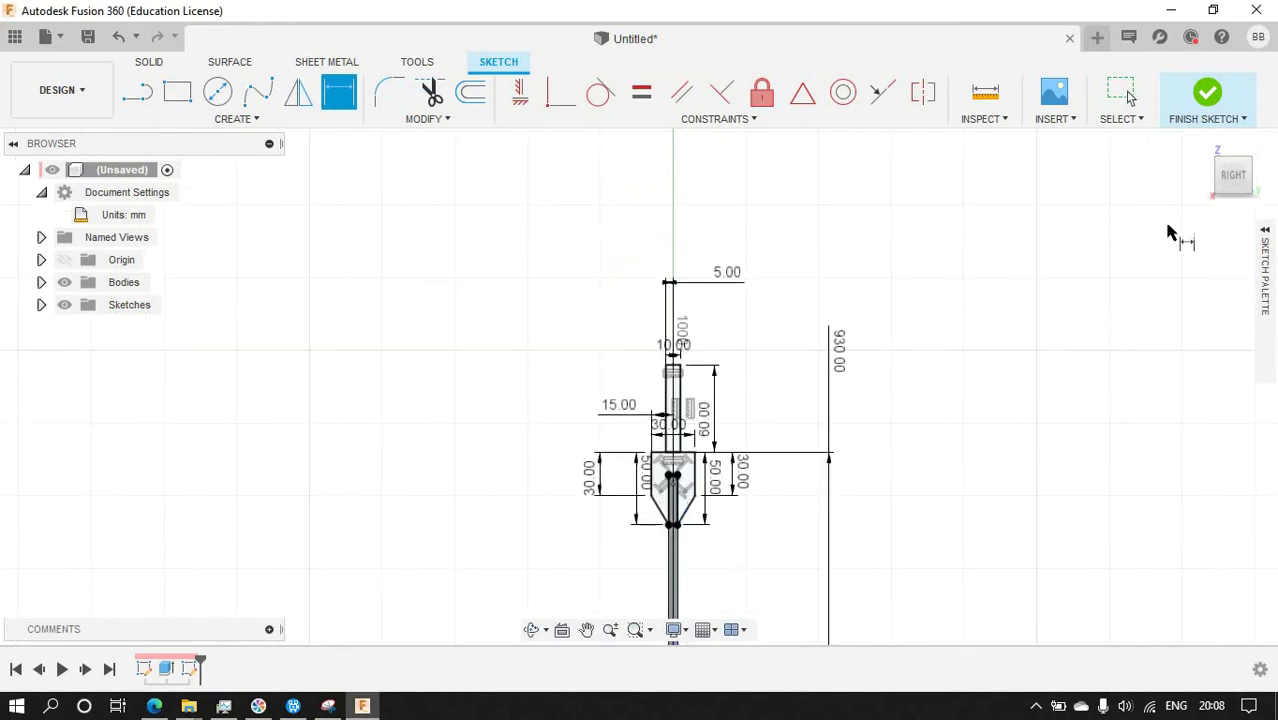
left_click(1222, 195)
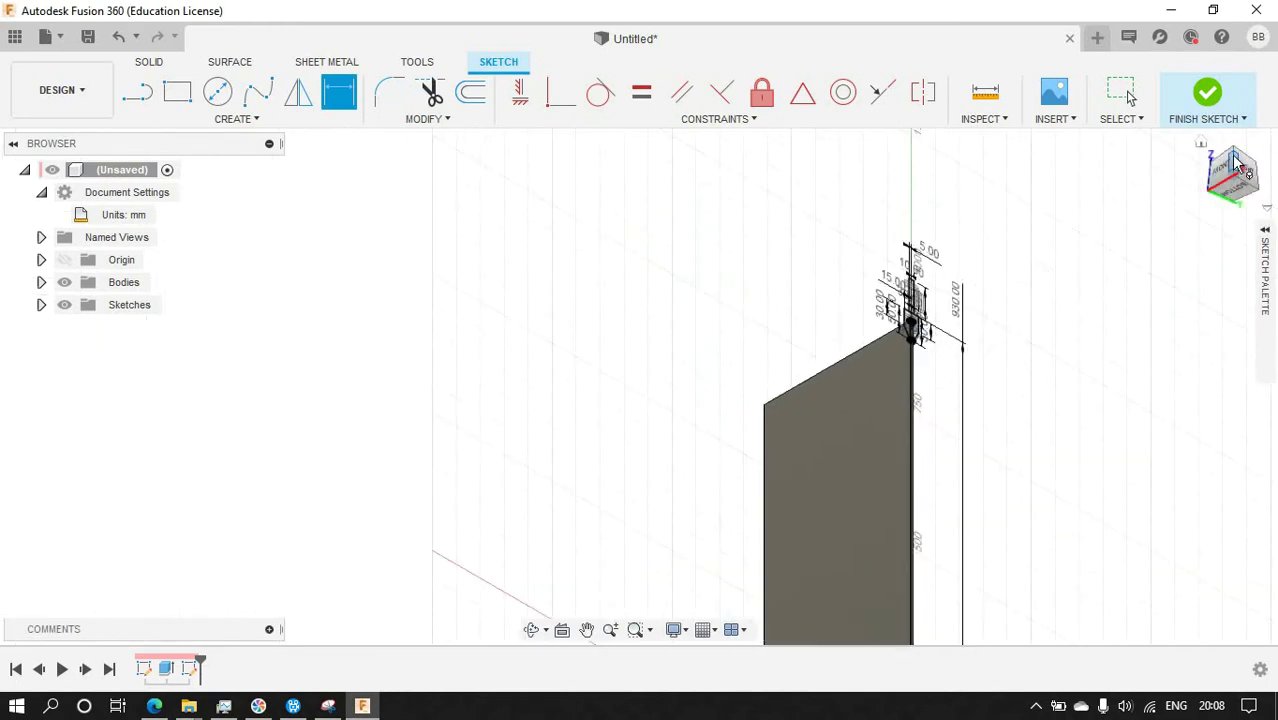
scroll(880, 490, "up", 2)
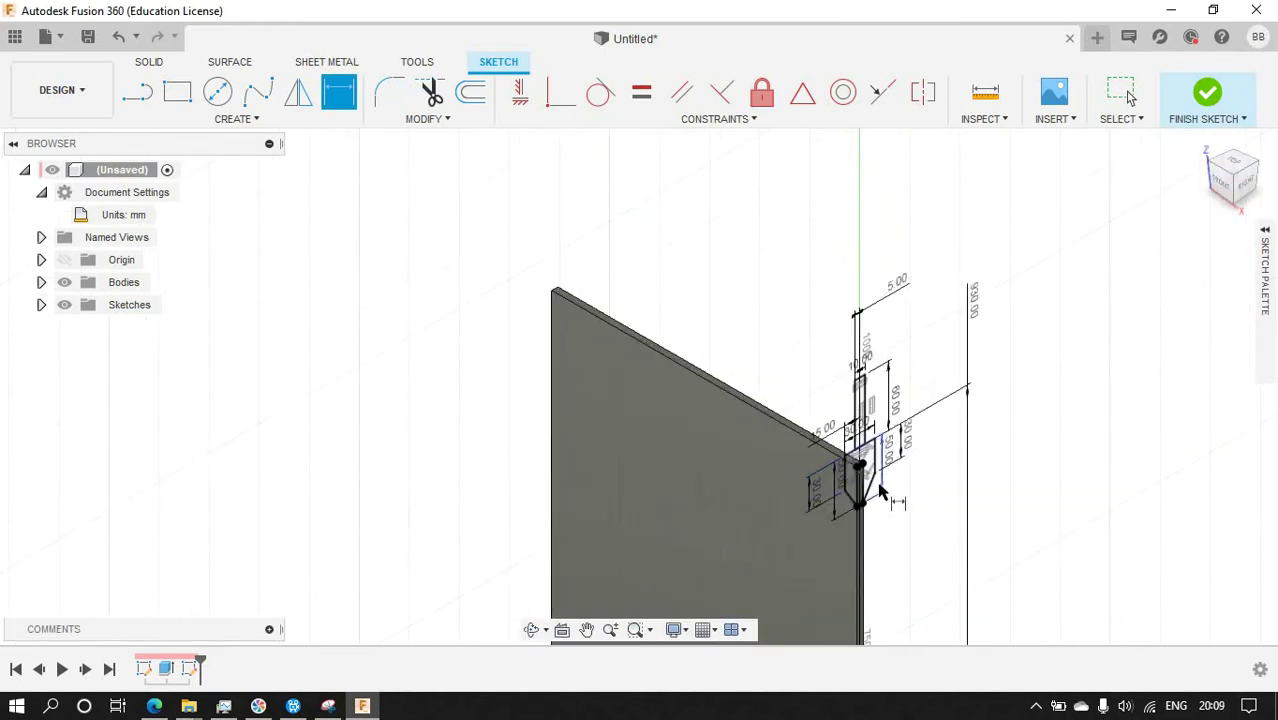
left_click(1207, 93)
Extrude the slotted profile along the panel's top edge.
left_click(177, 92)
scroll(740, 449, "up", 2)
left_click(908, 482)
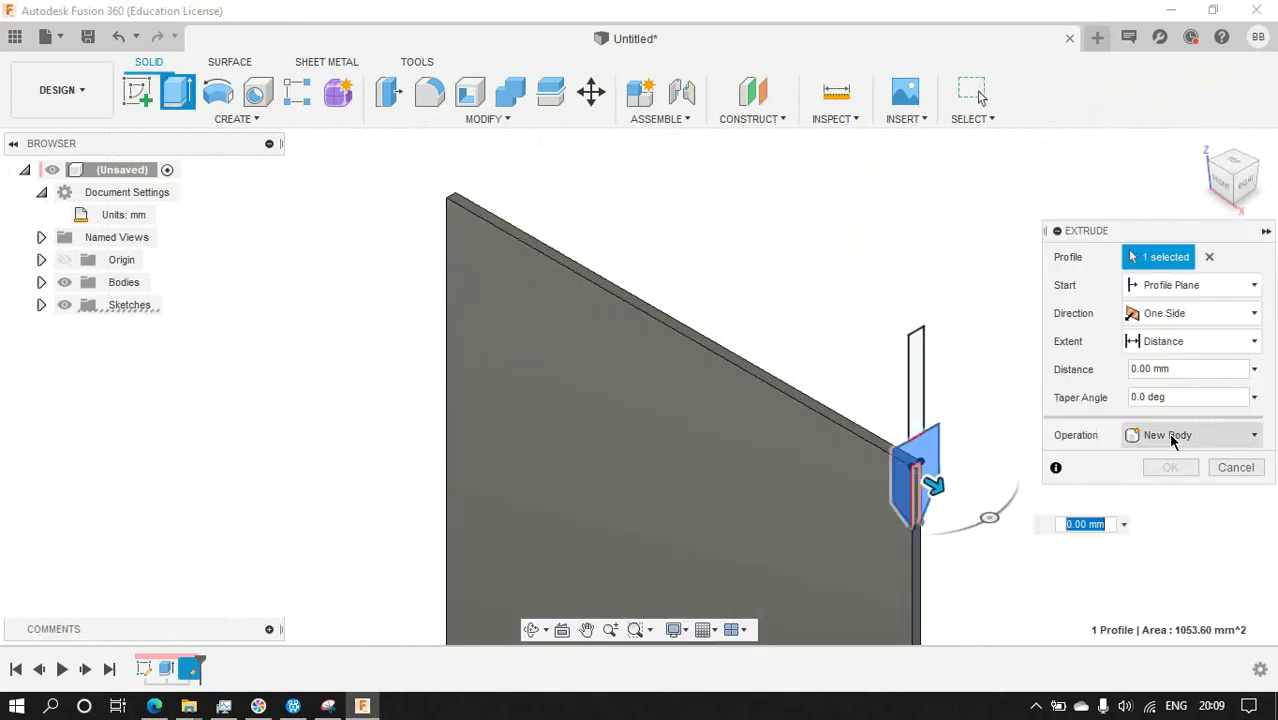
mouse_move(933, 485)
left_mouse_down()
mouse_move(710, 416)
mouse_move(442, 205)
left_mouse_up()
left_click(1170, 467)
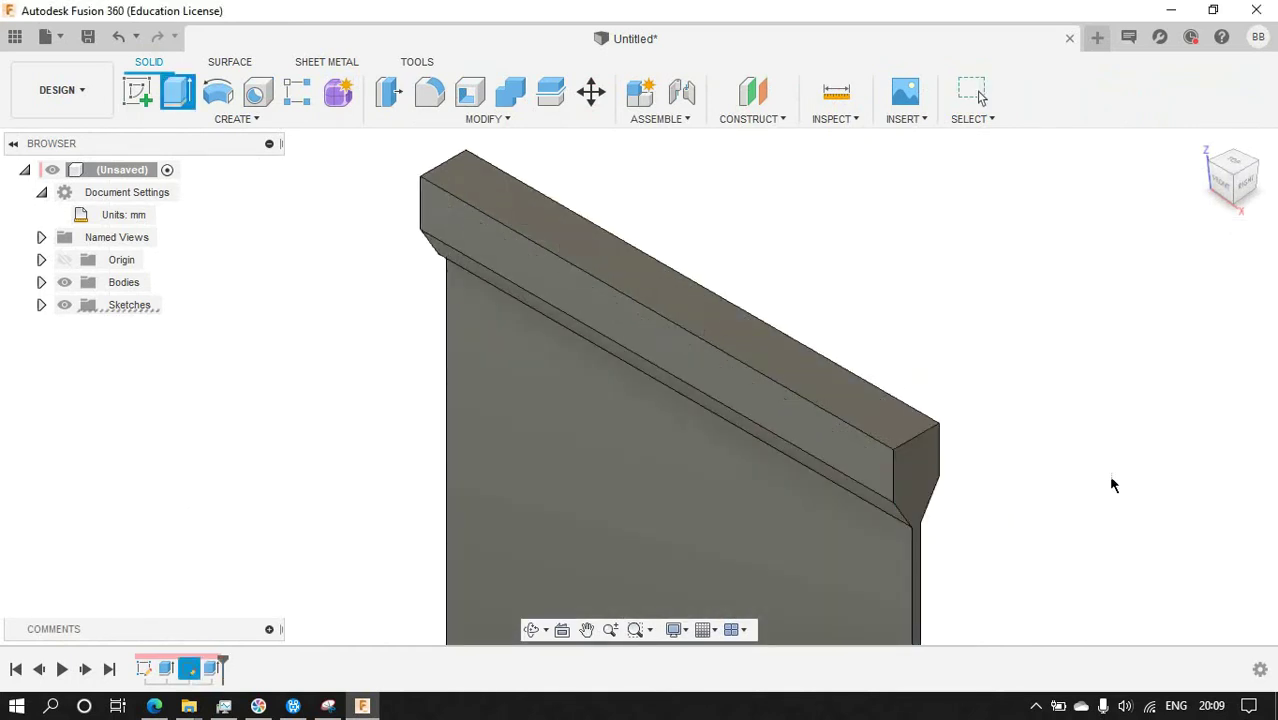
Edit that extrusion in the timeline so it creates a New Body.
right_click(210, 672)
left_click(240, 476)
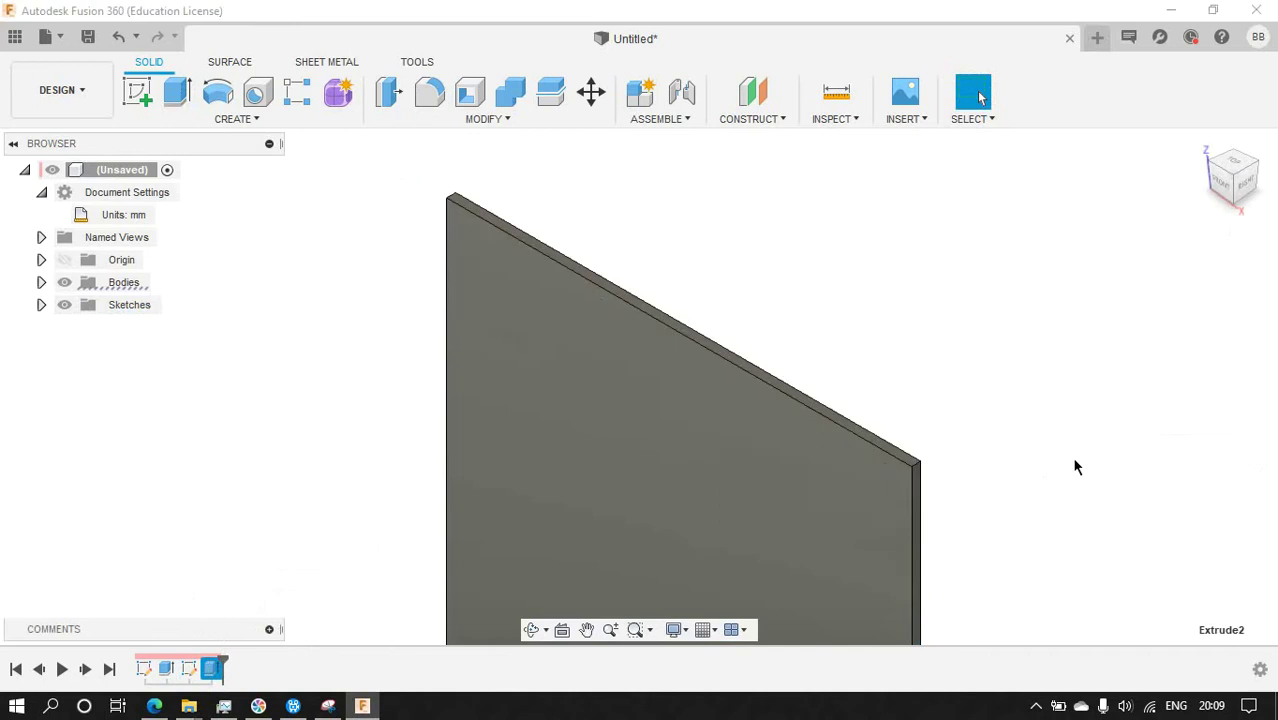
left_click(1190, 435)
left_click(1150, 528)
left_click(1169, 472)
Show Sketch2 and extrude its profile back along the panel, joined to the rail.
left_click(41, 305)
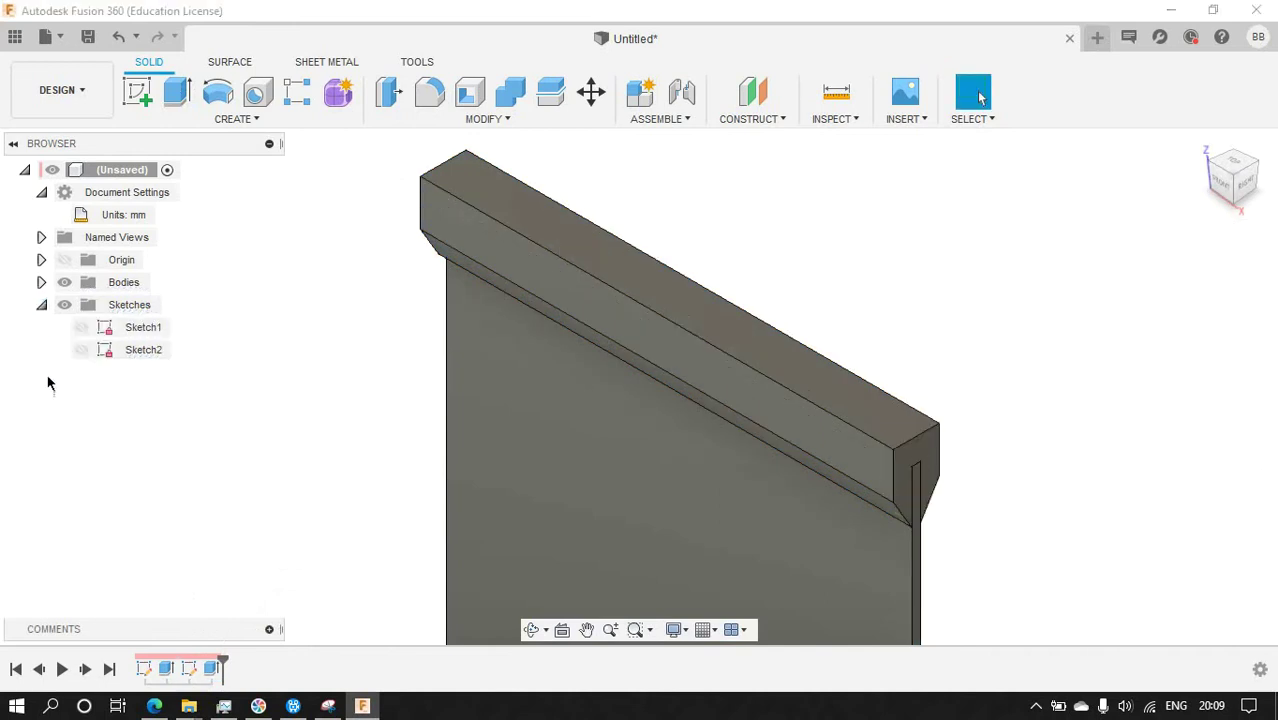
left_click(81, 349)
key("e")
left_click(915, 400)
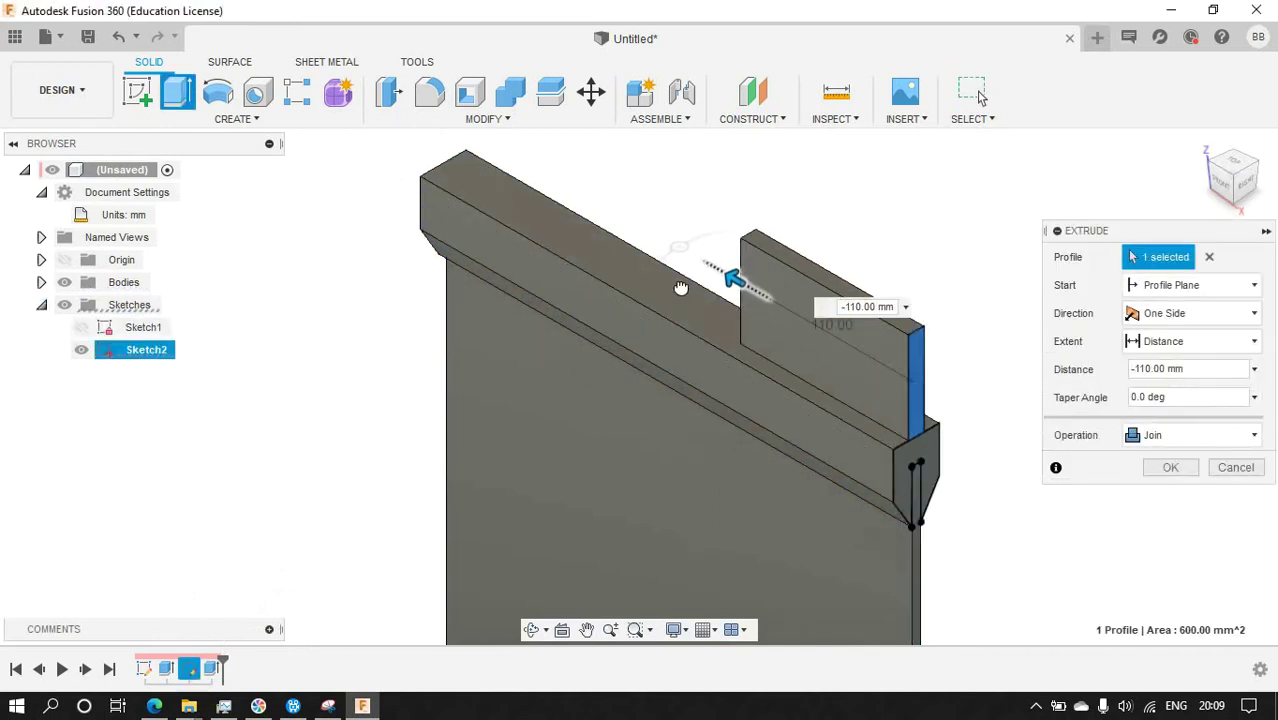
left_click_drag(918, 365, 644, 327)
left_click(1170, 467)
left_click(1222, 180)
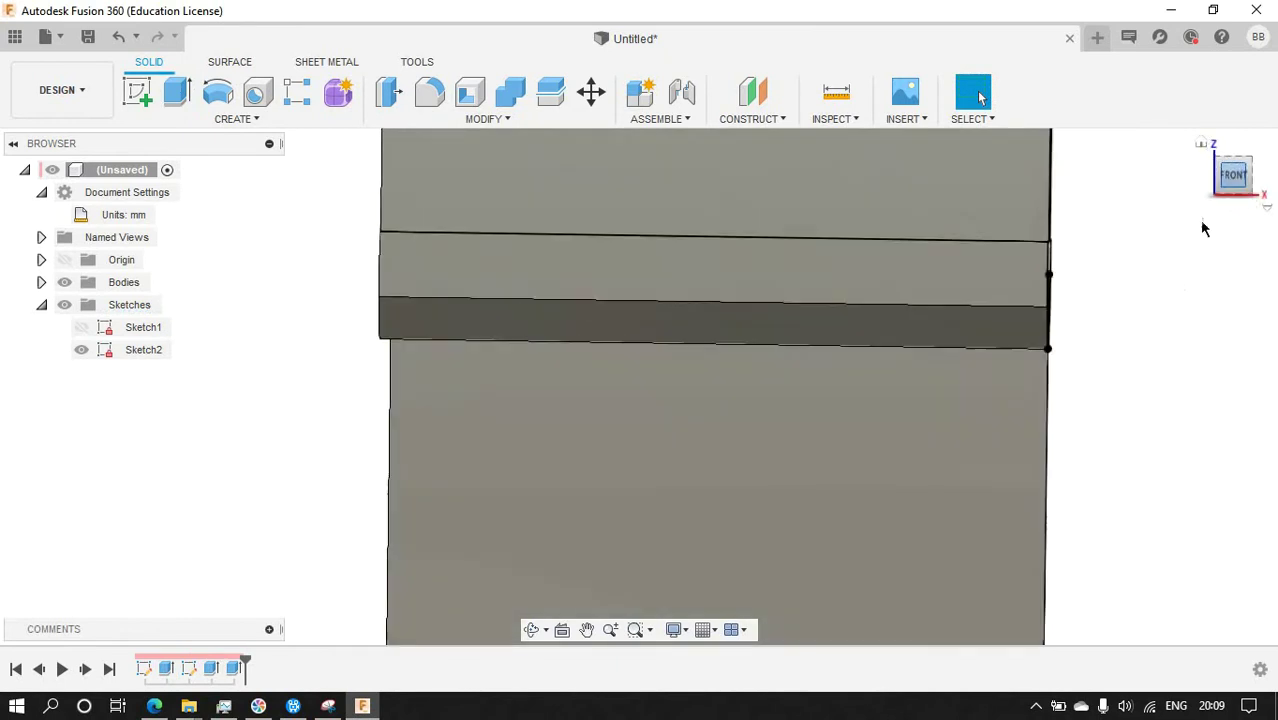
Change the top extrusion's distance to 305 mm.
right_click(211, 668)
left_click(251, 479)
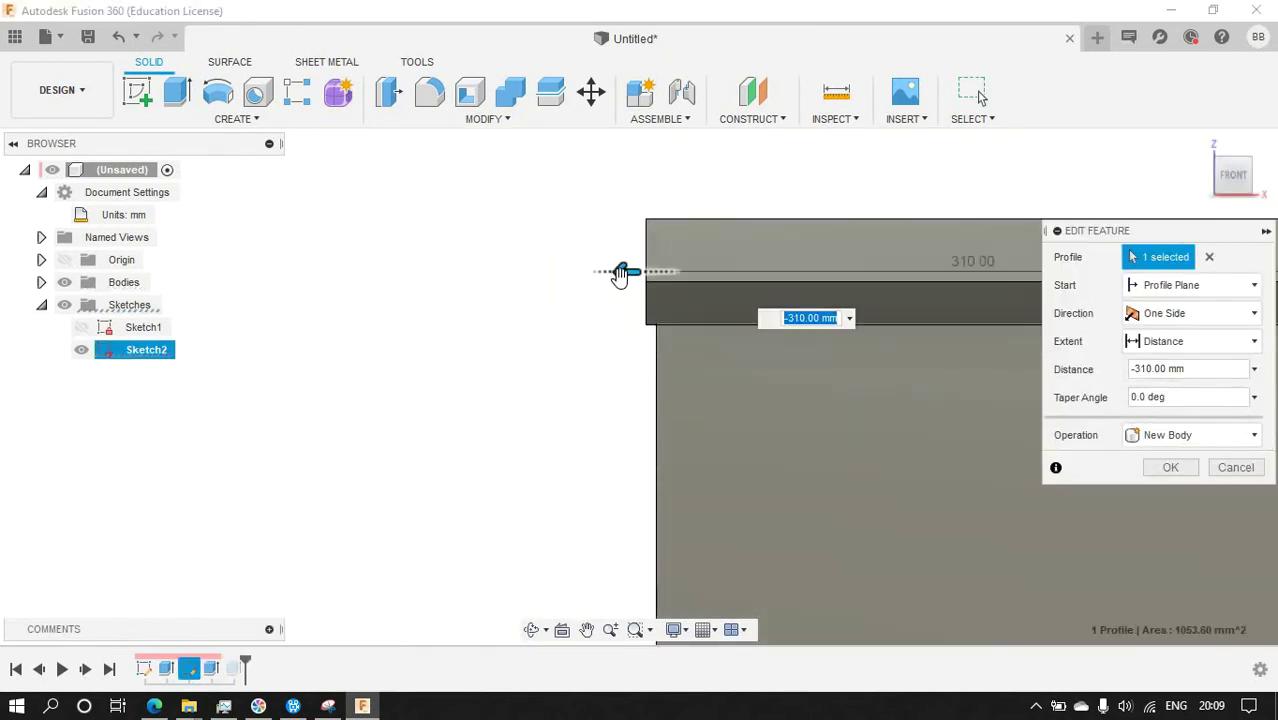
type("305")
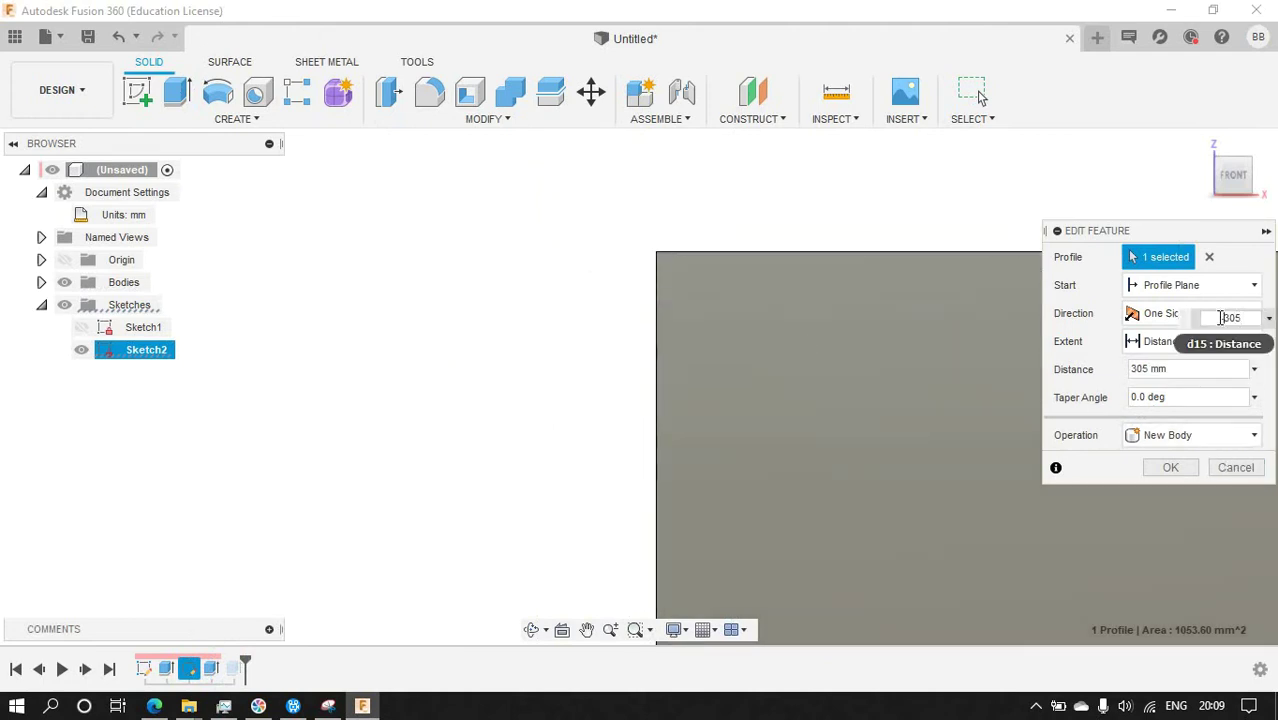
left_click(1168, 467)
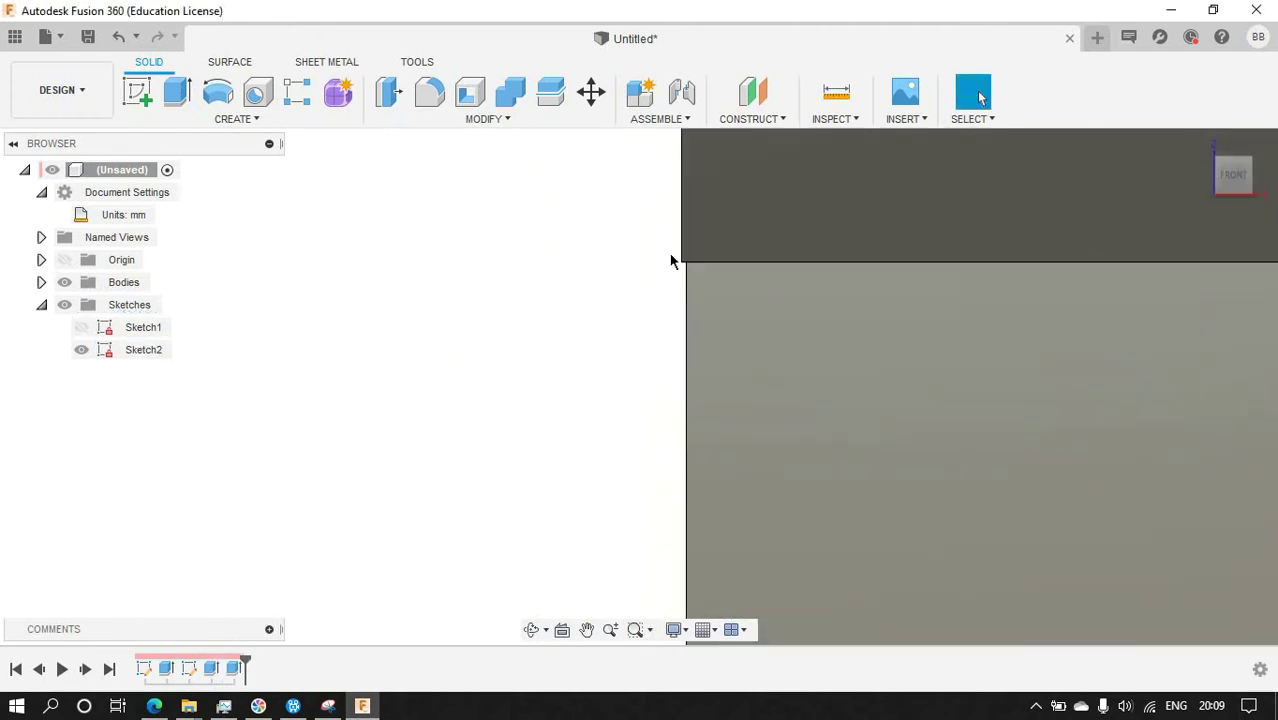
Switch the design units to Foot and re-edit the extrusion to -1 ft with Join.
left_click(166, 215)
left_click(1150, 254)
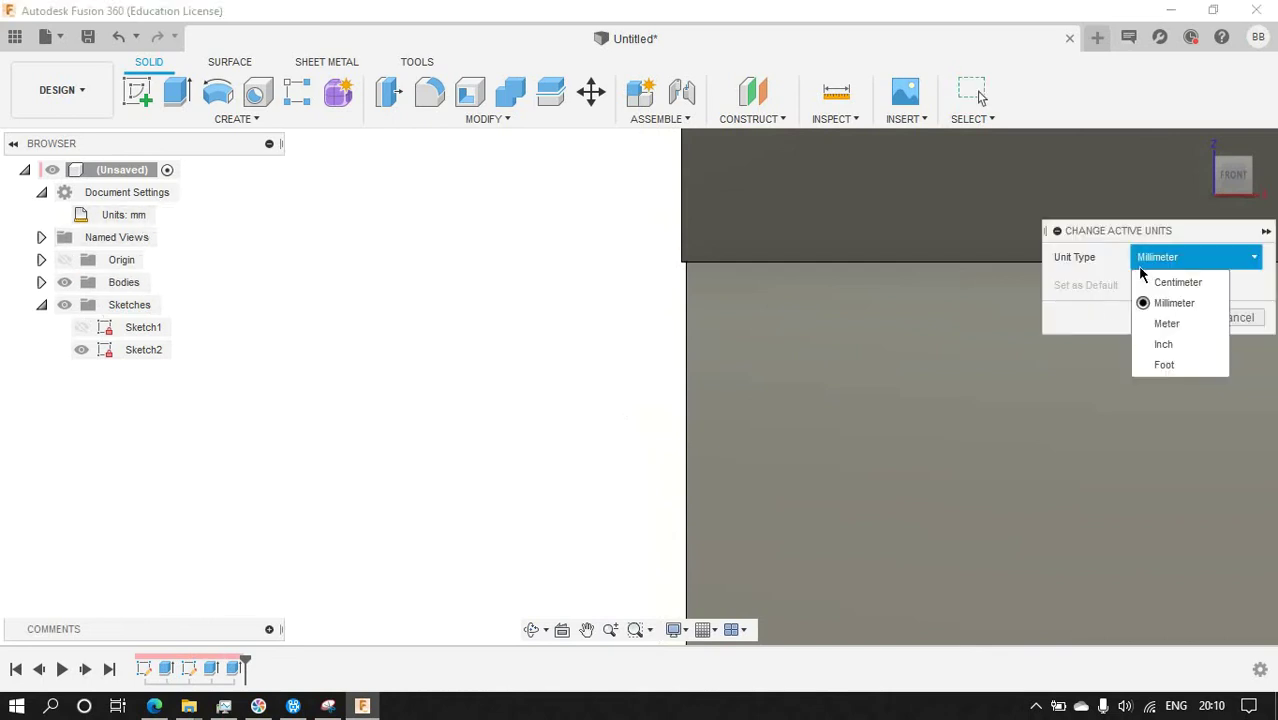
left_click(1161, 363)
key("Return")
double_click(210, 667)
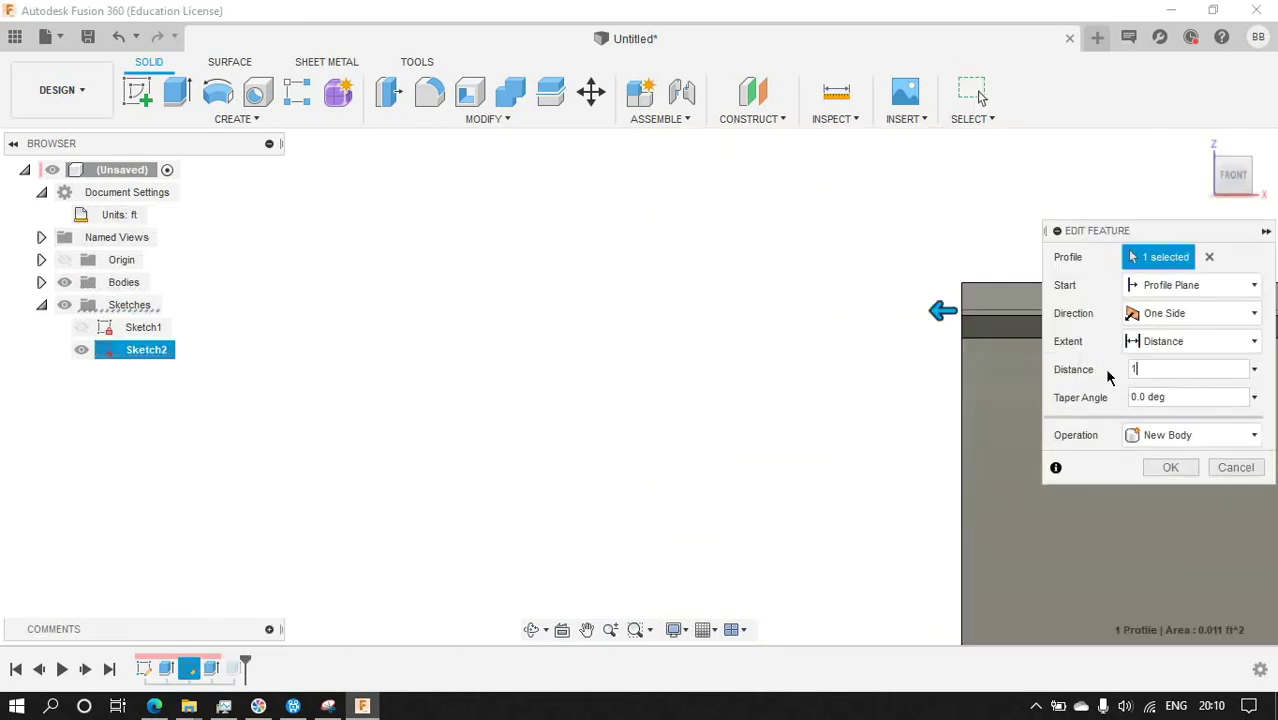
key("BackSpace")
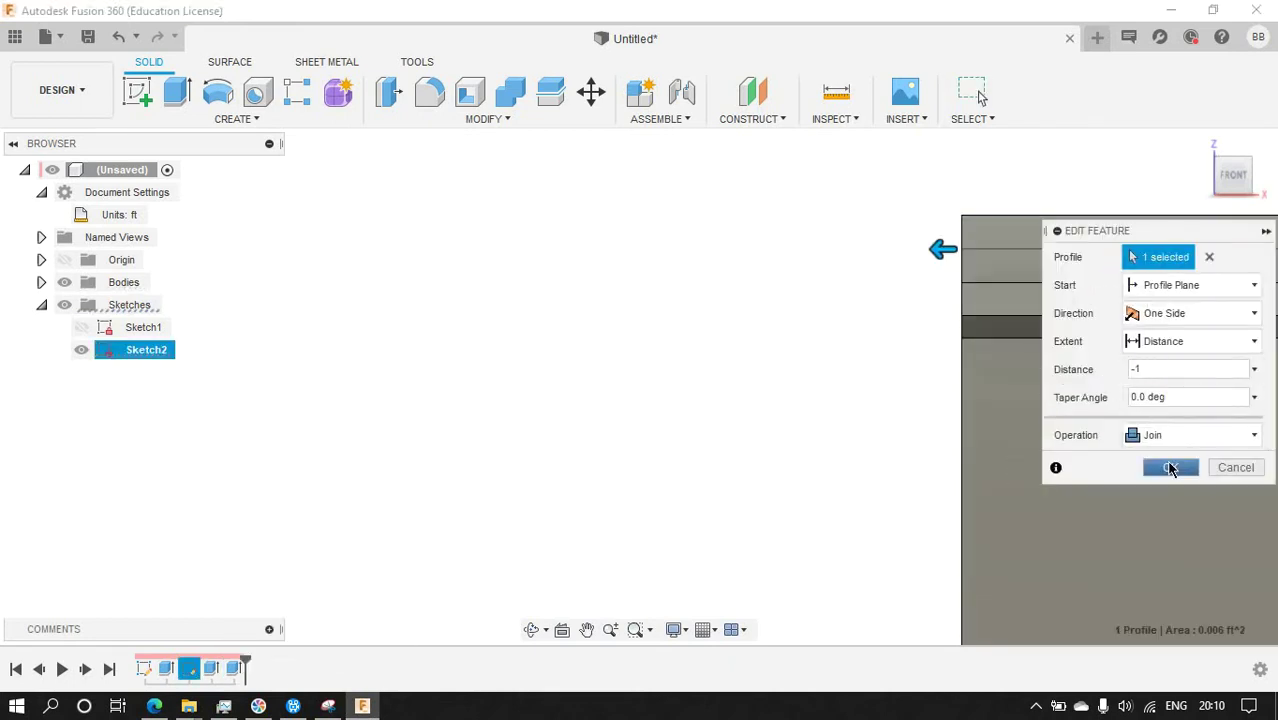
left_click(1170, 468)
left_click(1199, 143)
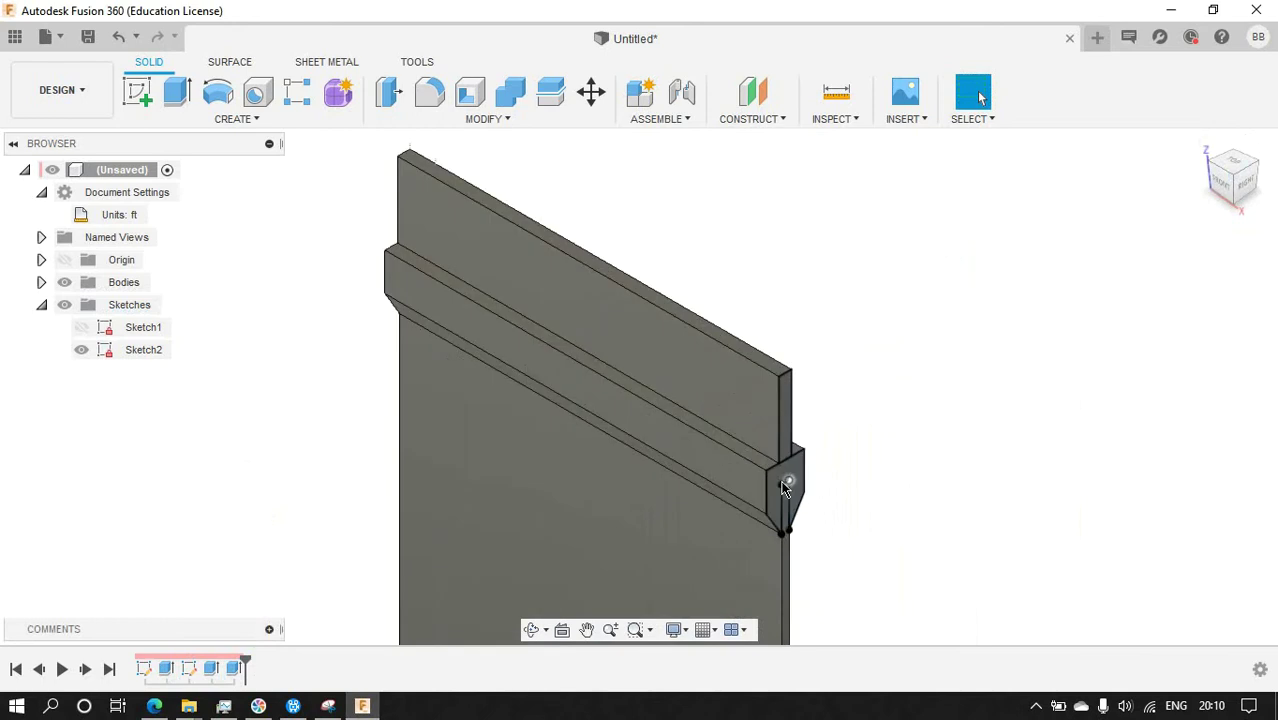
scroll(785, 487, "up", 2)
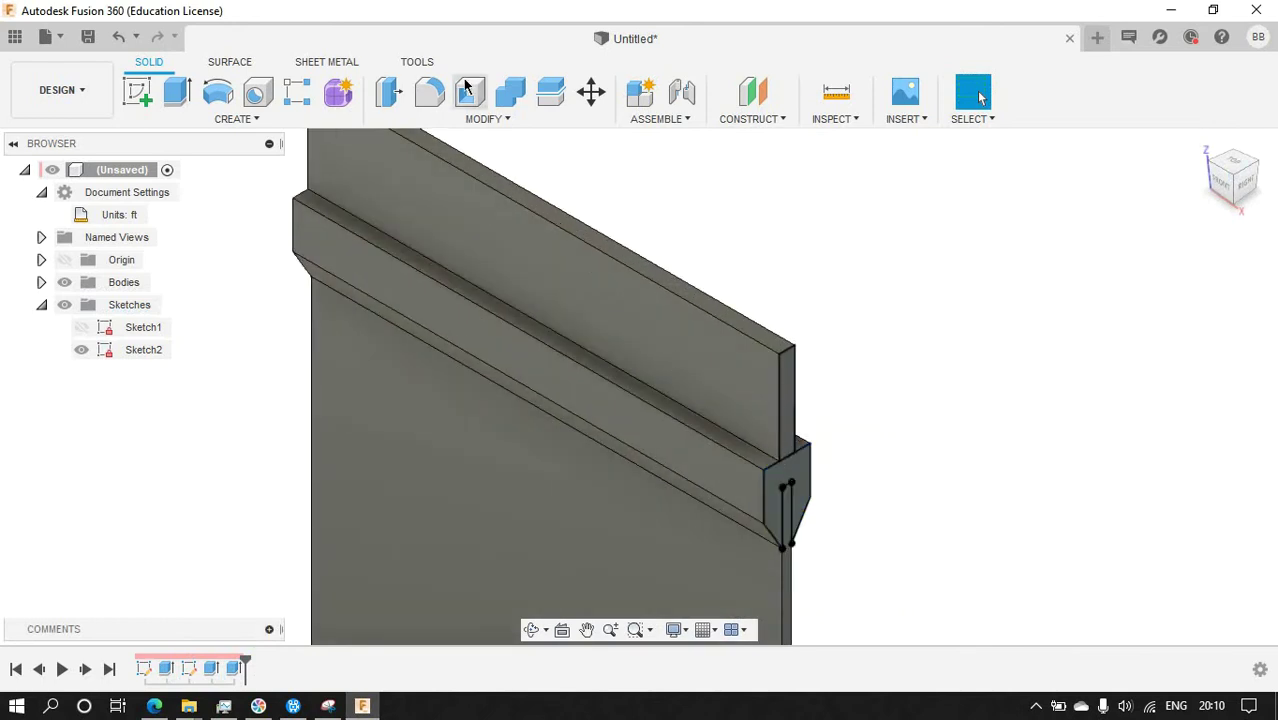
left_click(510, 91)
left_click(447, 97)
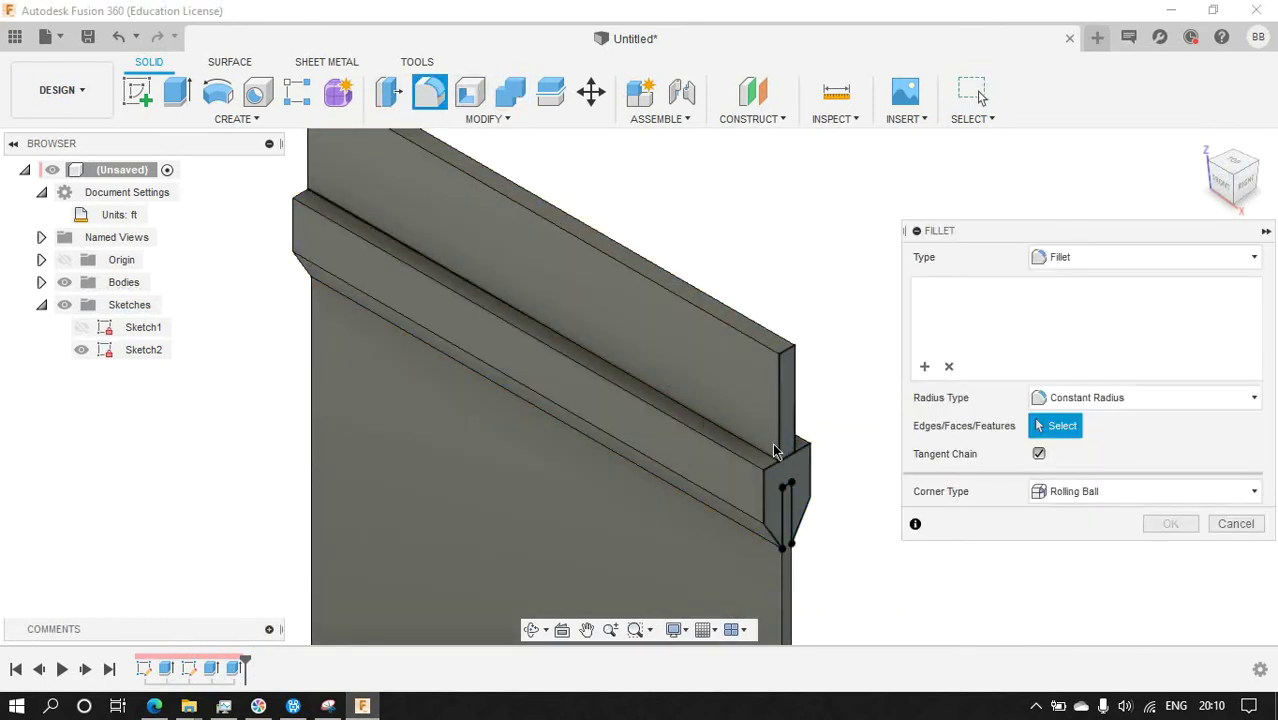
left_click(1232, 523)
left_click(1222, 188)
mouse_move(1233, 174)
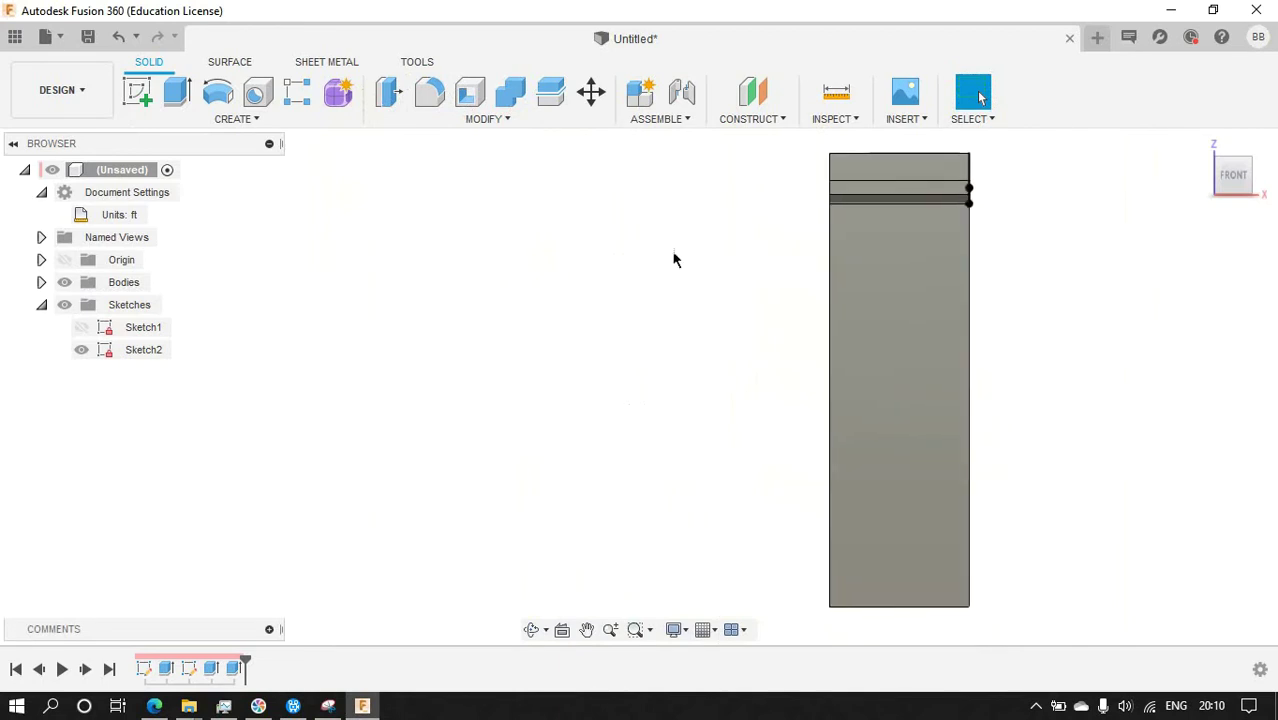
Create a construction plane offset 1.5 ft from the XY plane.
left_click(754, 96)
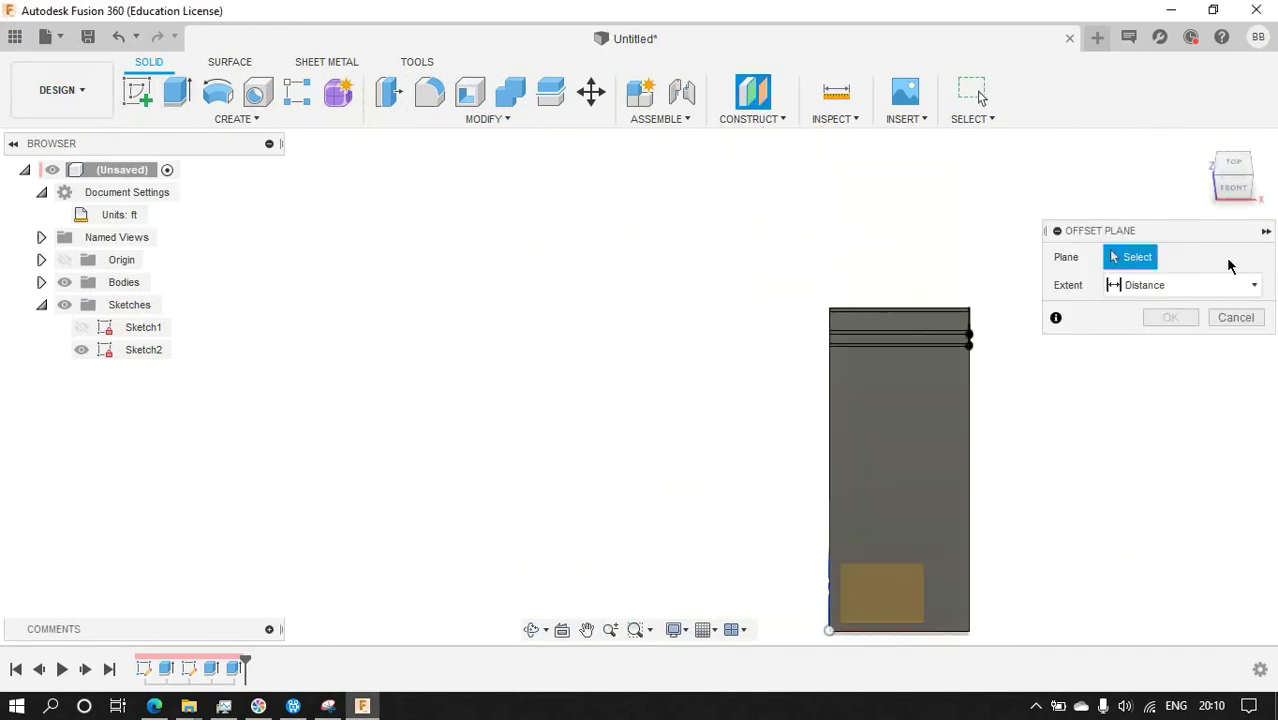
left_click(1204, 147)
left_click(827, 586)
left_click(1213, 197)
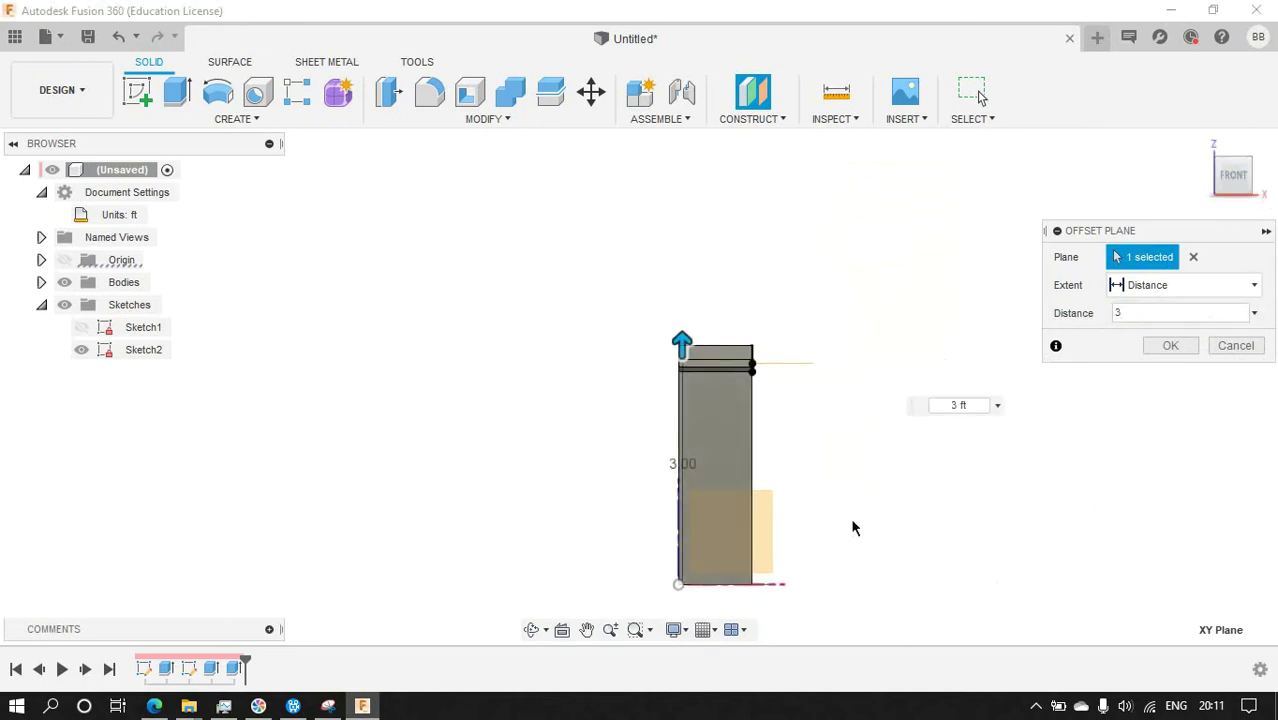
type(".5")
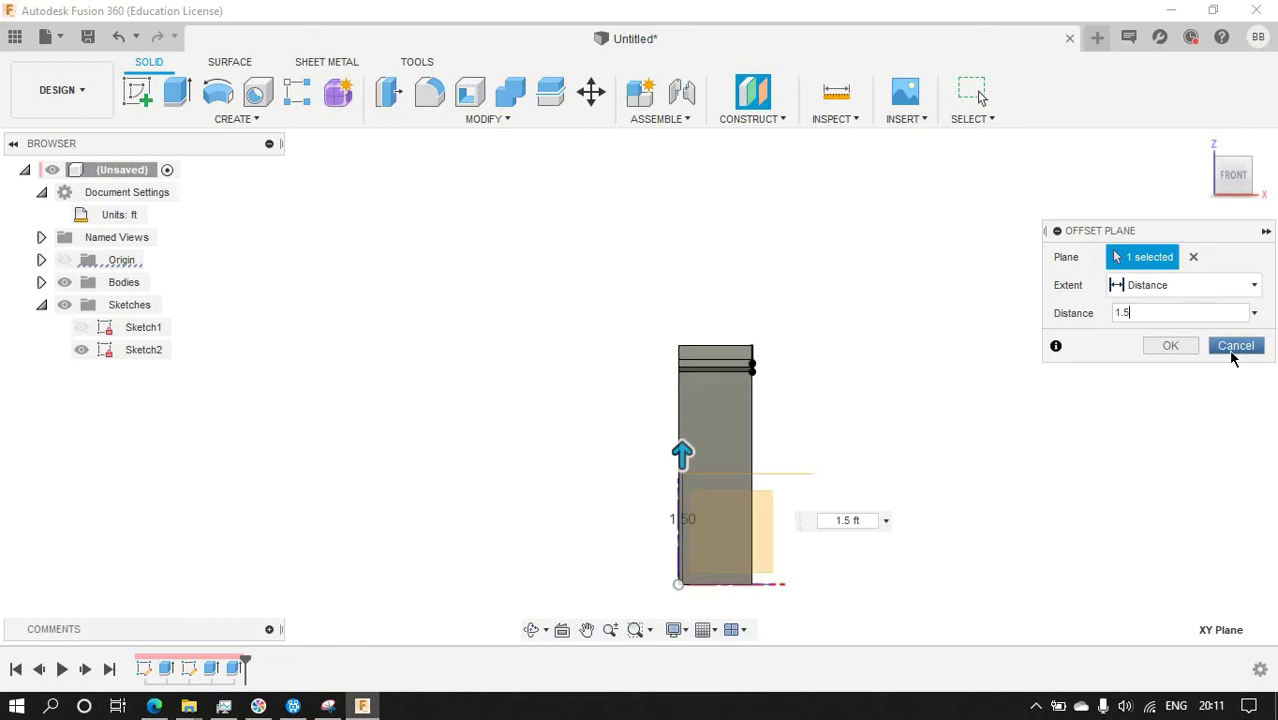
left_click(1171, 346)
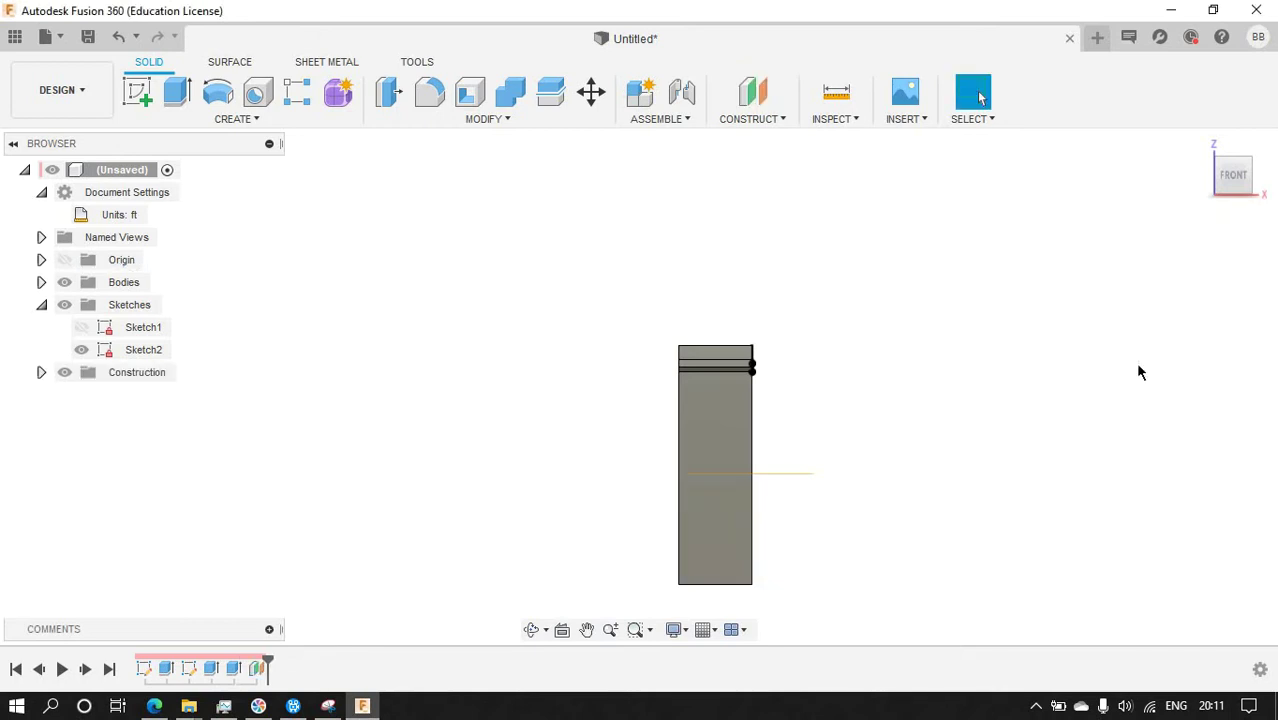
left_click(1249, 172)
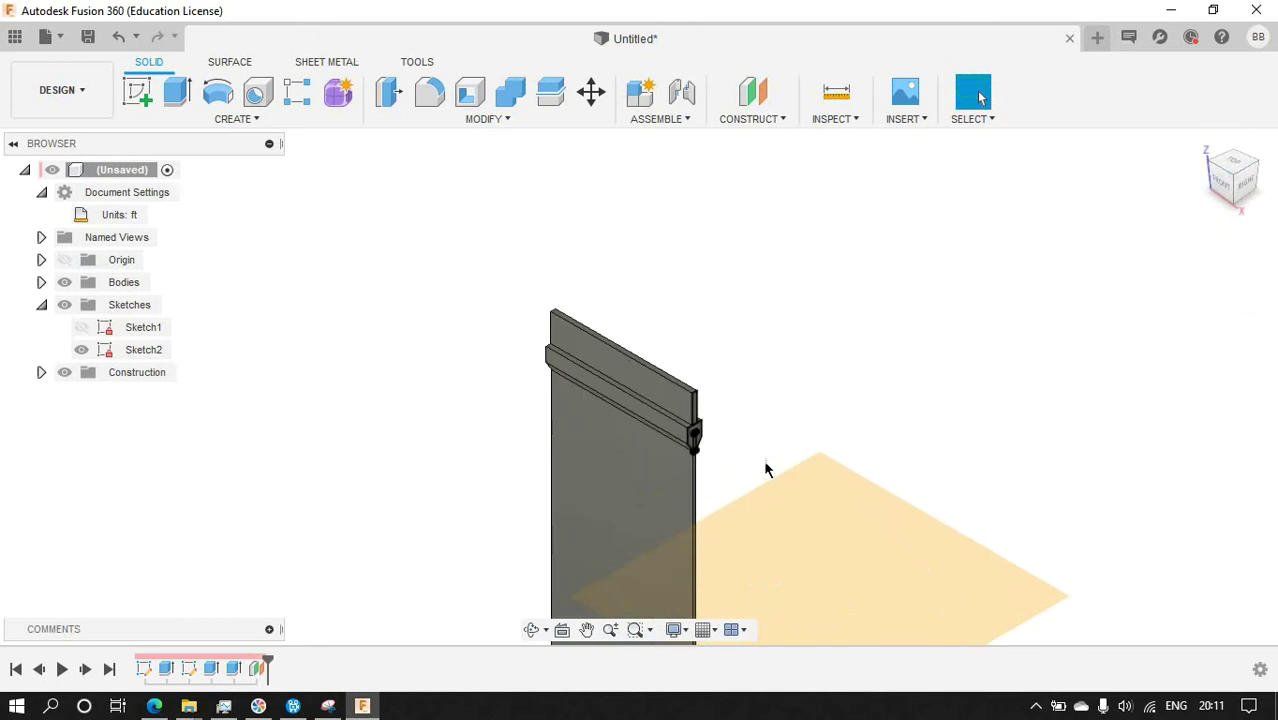
Fillet the two top-groove edges with a 5 mm radius.
key("f")
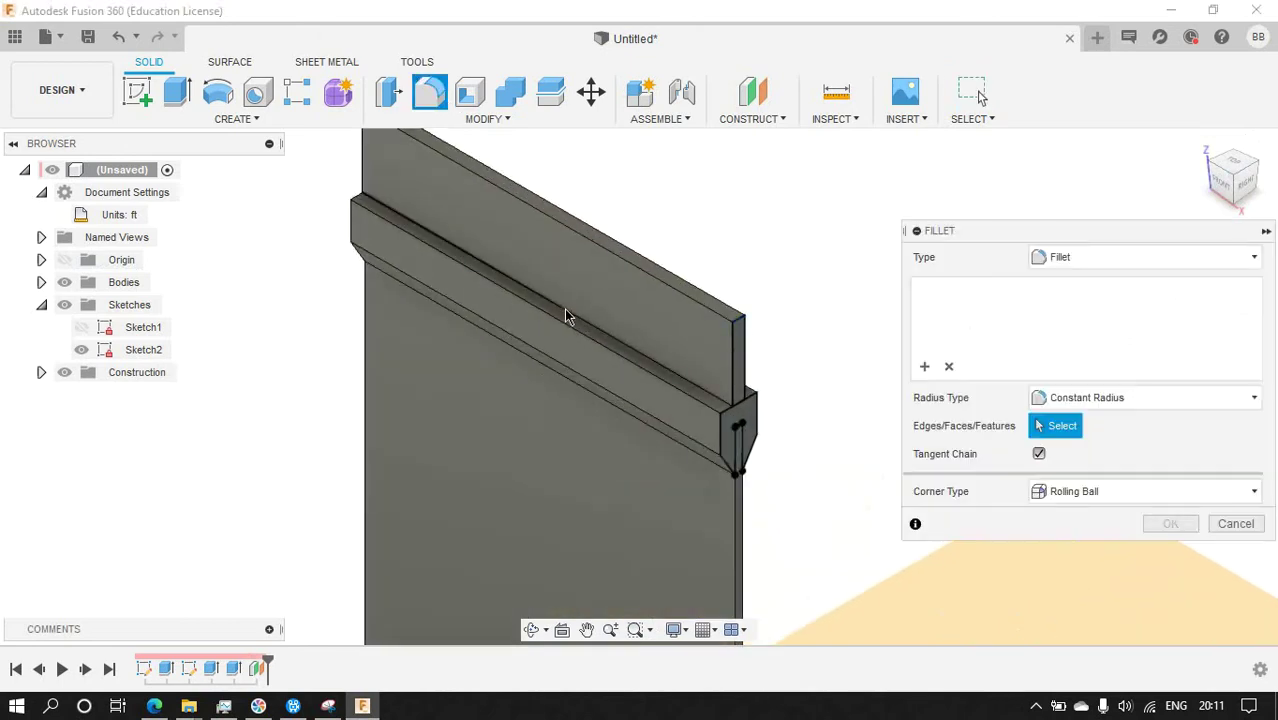
left_click(556, 302)
left_click_drag(1257, 175, 303, 308)
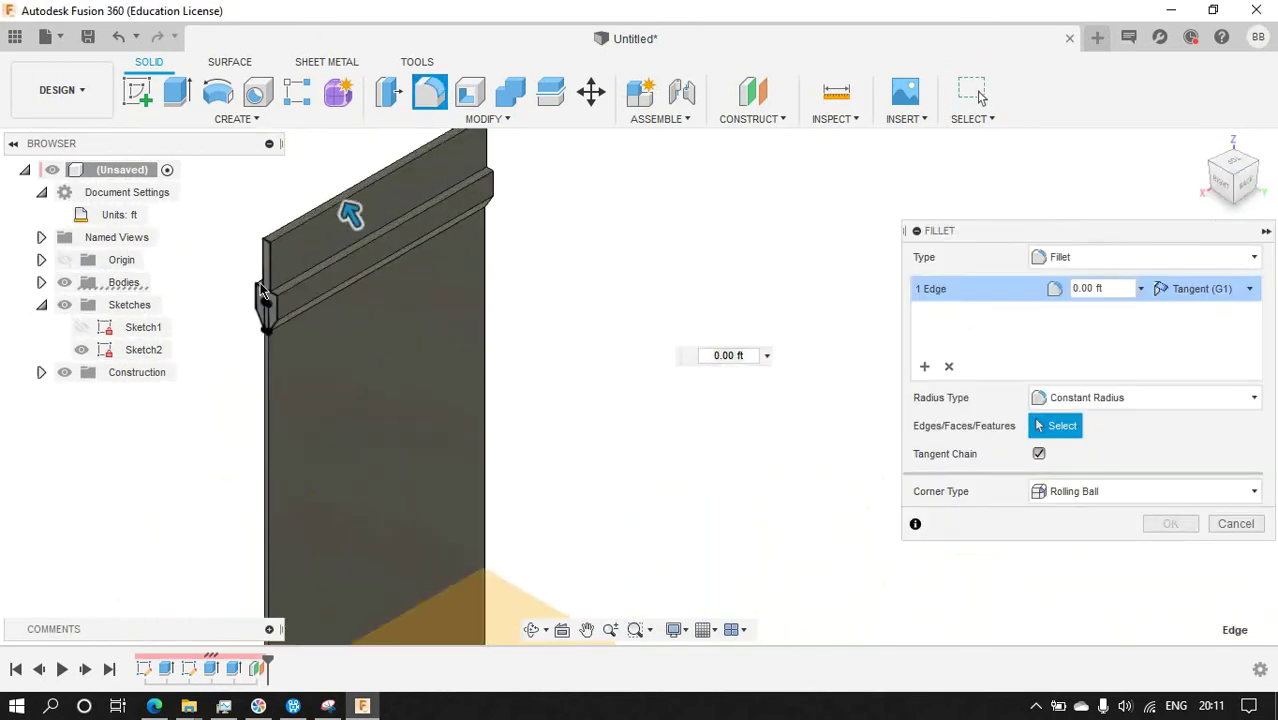
scroll(309, 299, "up", 5)
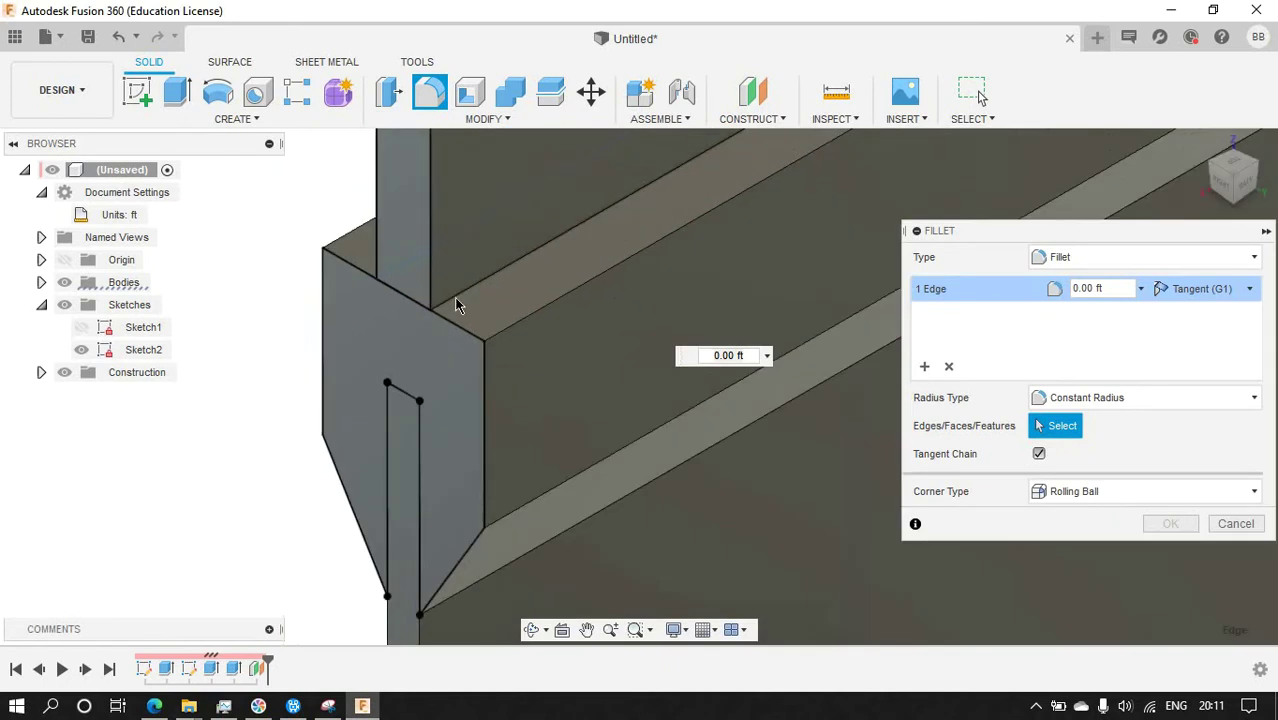
left_click(462, 286)
mouse_move(462, 286)
left_mouse_down()
mouse_move(484, 292)
mouse_move(471, 286)
left_mouse_up()
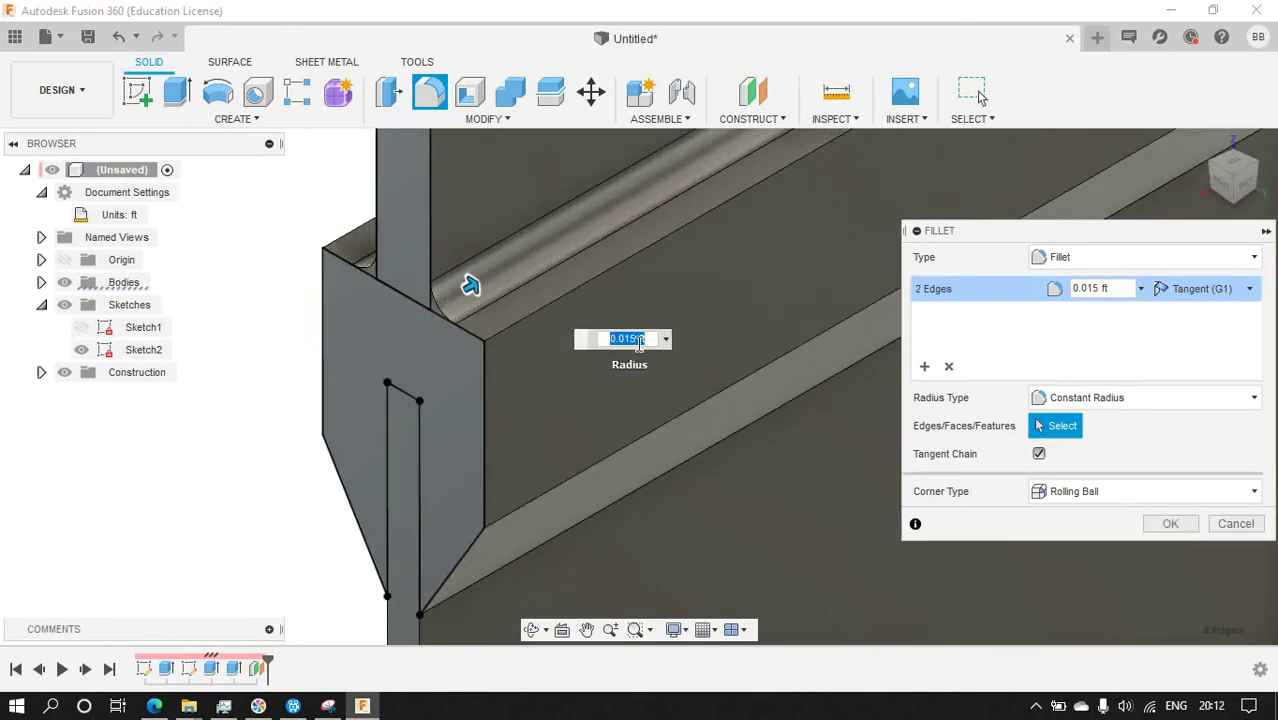
type("1mm")
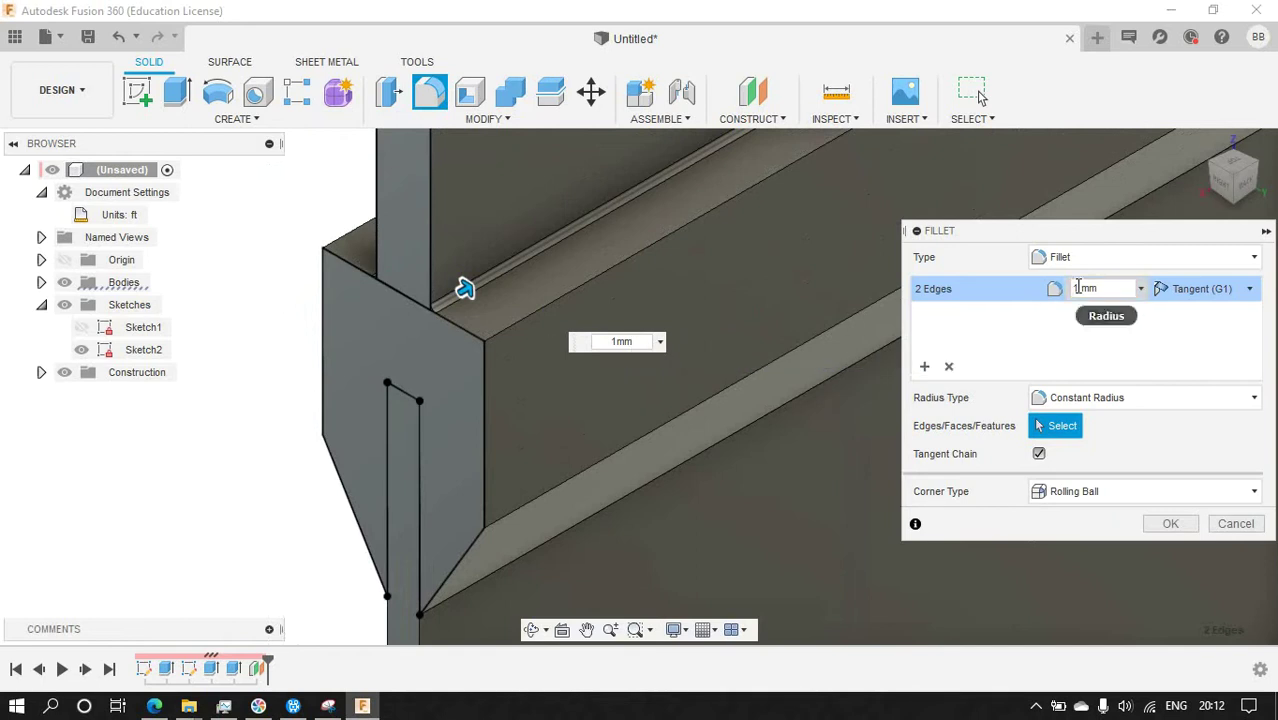
key("Delete")
type("5")
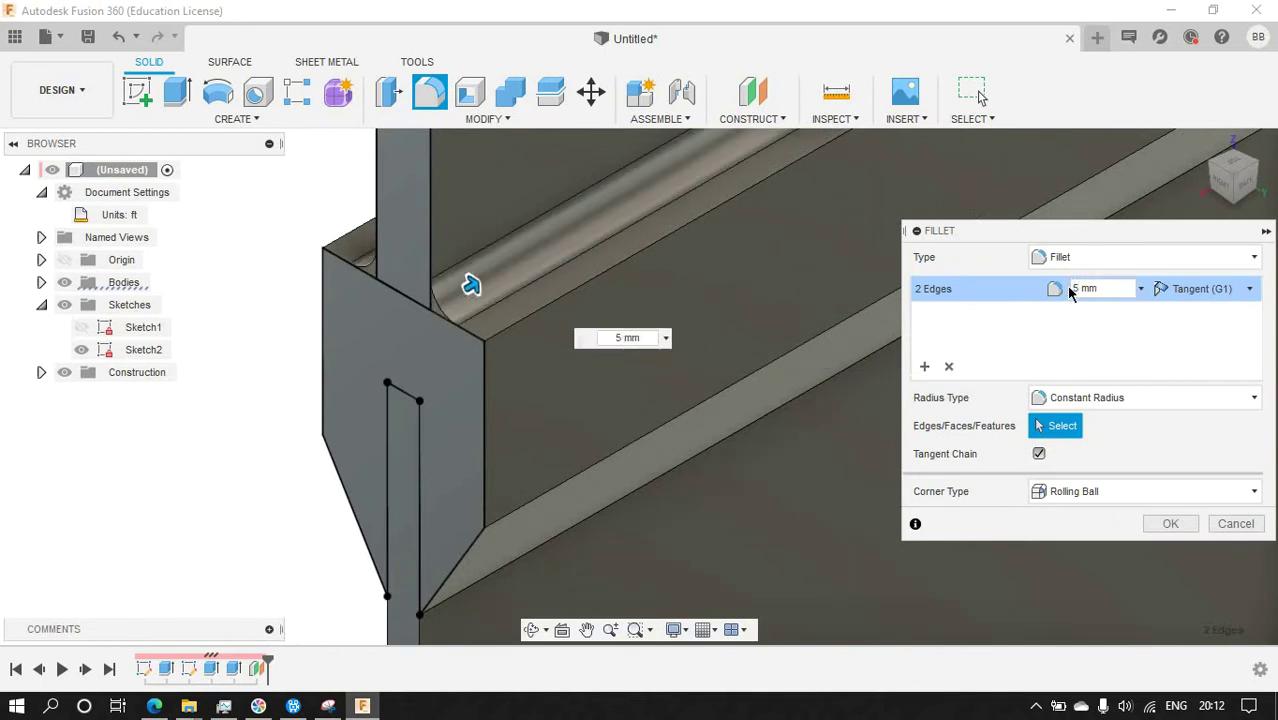
left_click(1170, 523)
Turn the view to face the panel's back and start a new sketch.
scroll(843, 464, "down", 5)
scroll(762, 417, "up", 3)
scroll(707, 414, "up", 5)
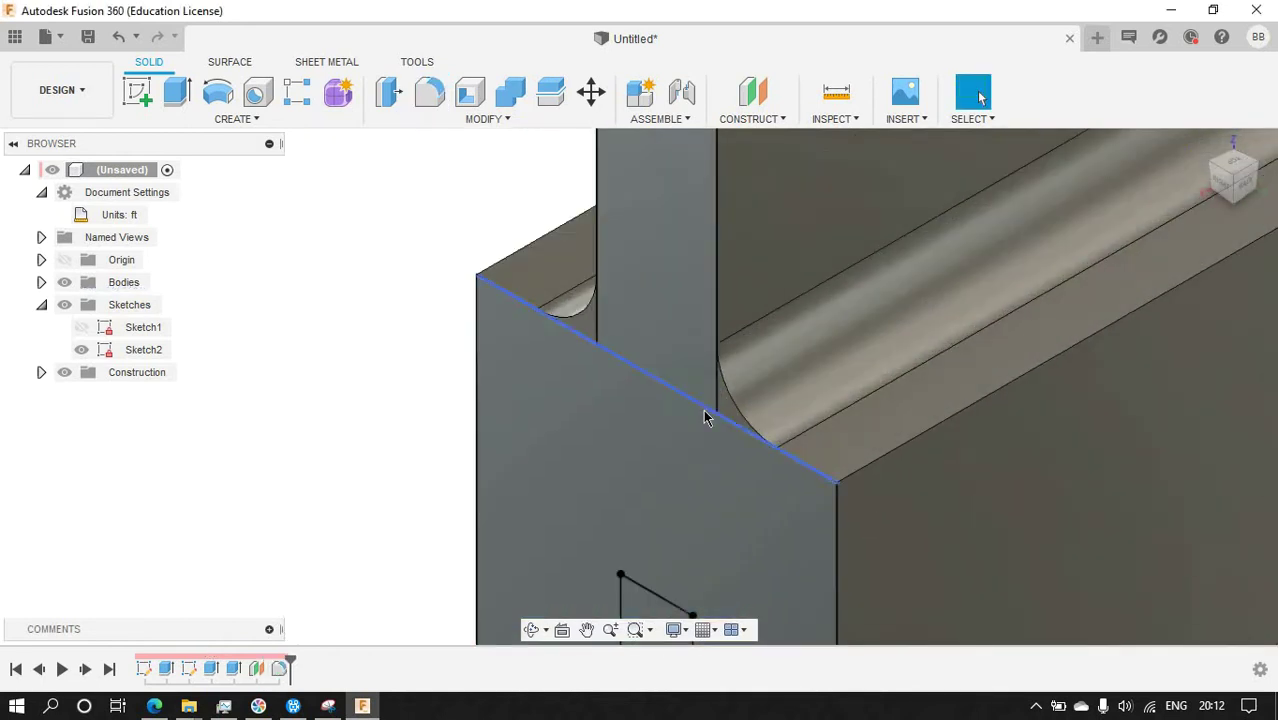
left_click(510, 92)
scroll(646, 306, "down", 3)
key("Escape")
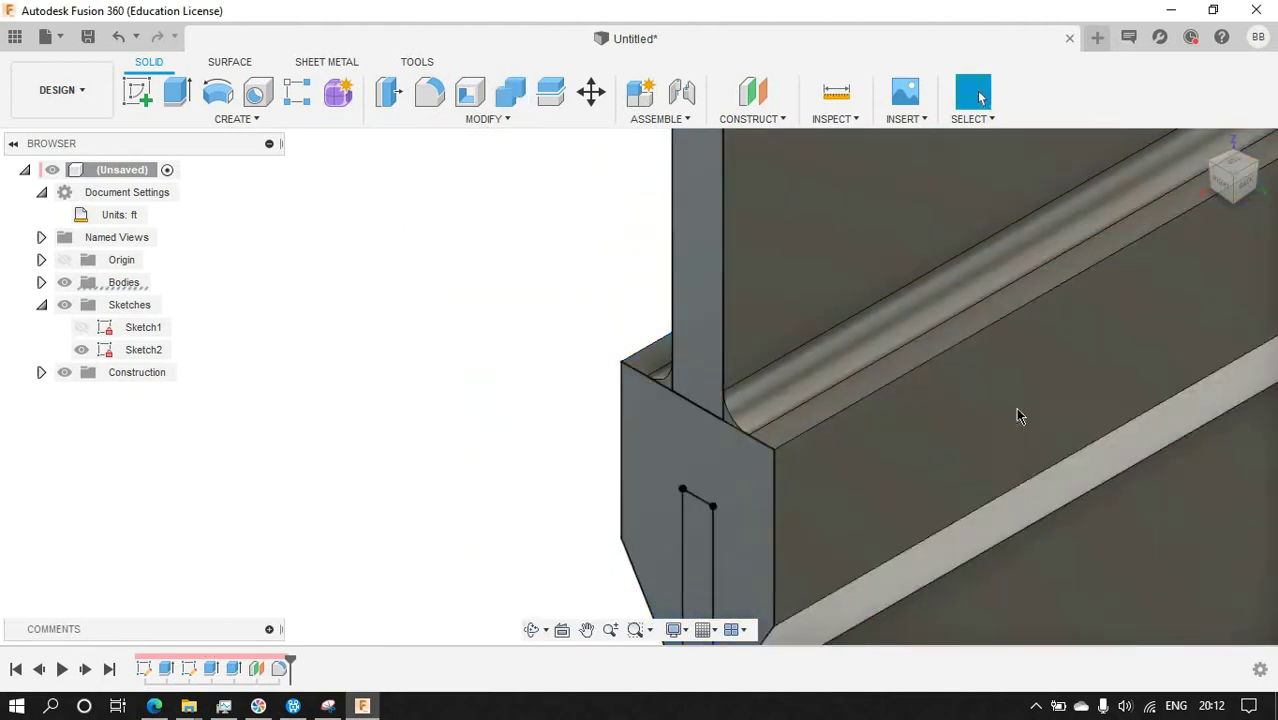
scroll(890, 370, "down", 3)
left_click(1240, 180)
scroll(856, 334, "down", 3)
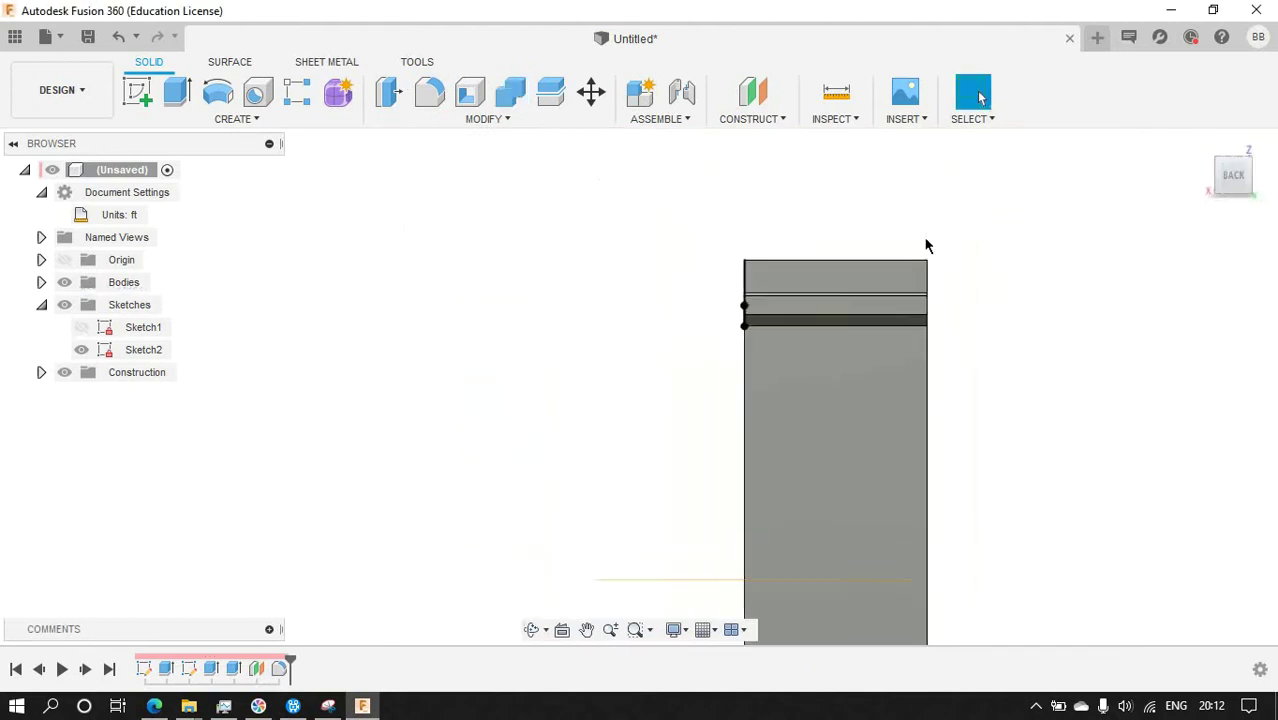
scroll(607, 432, "up", 4)
left_click(138, 92)
On the panel's back face, draw a circle and place its centre 0.333 ft from the left edge.
left_click(559, 288)
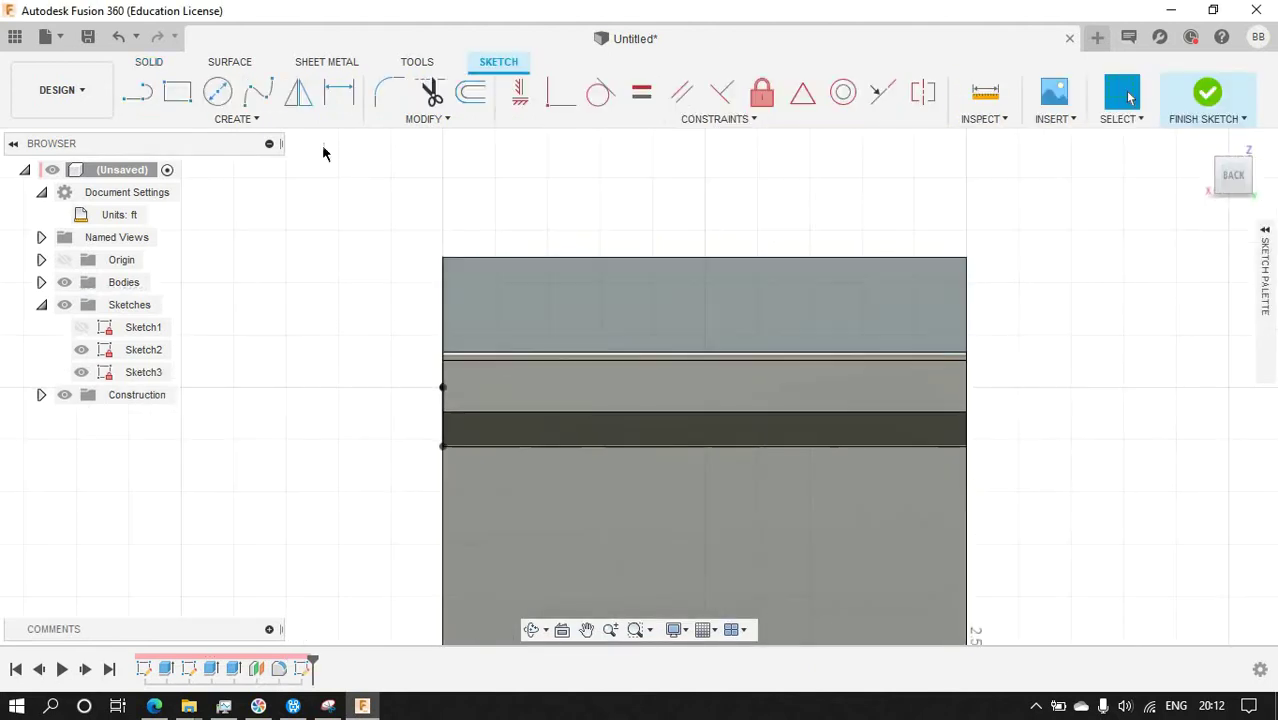
key("c")
left_click(536, 305)
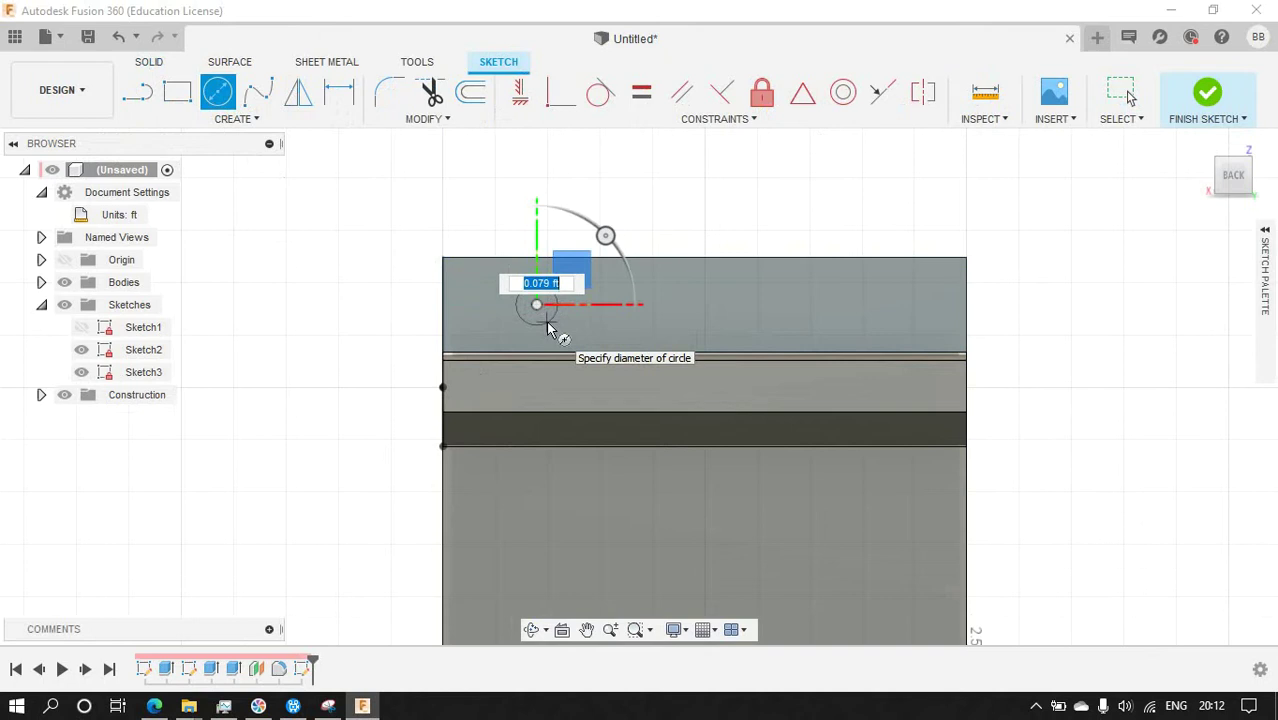
left_click(547, 324)
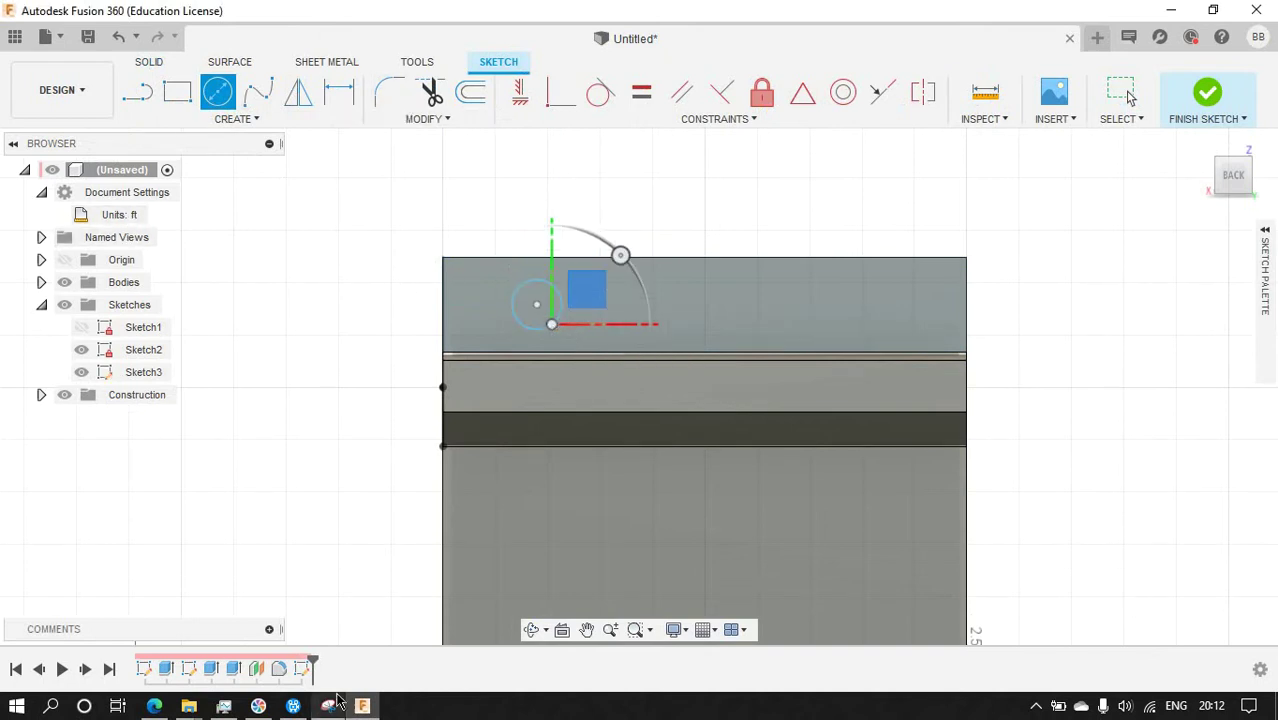
key("d")
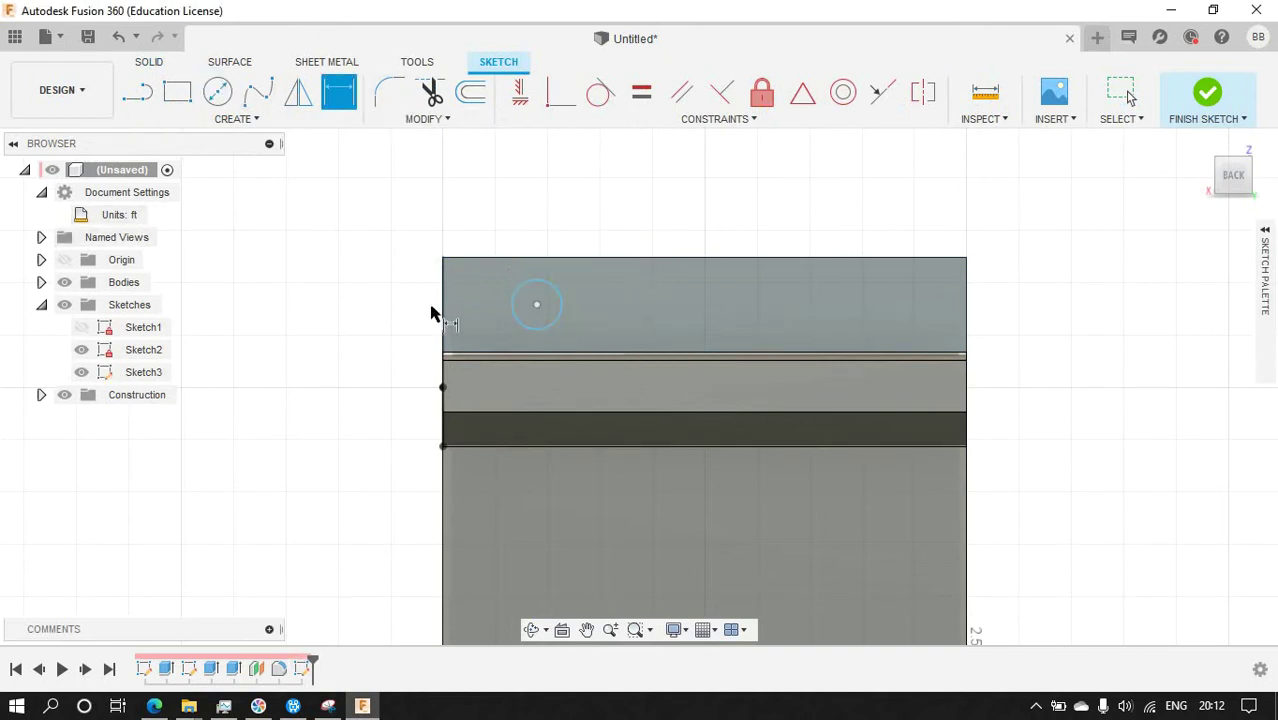
left_click(438, 315)
left_click(536, 305)
left_click(510, 232)
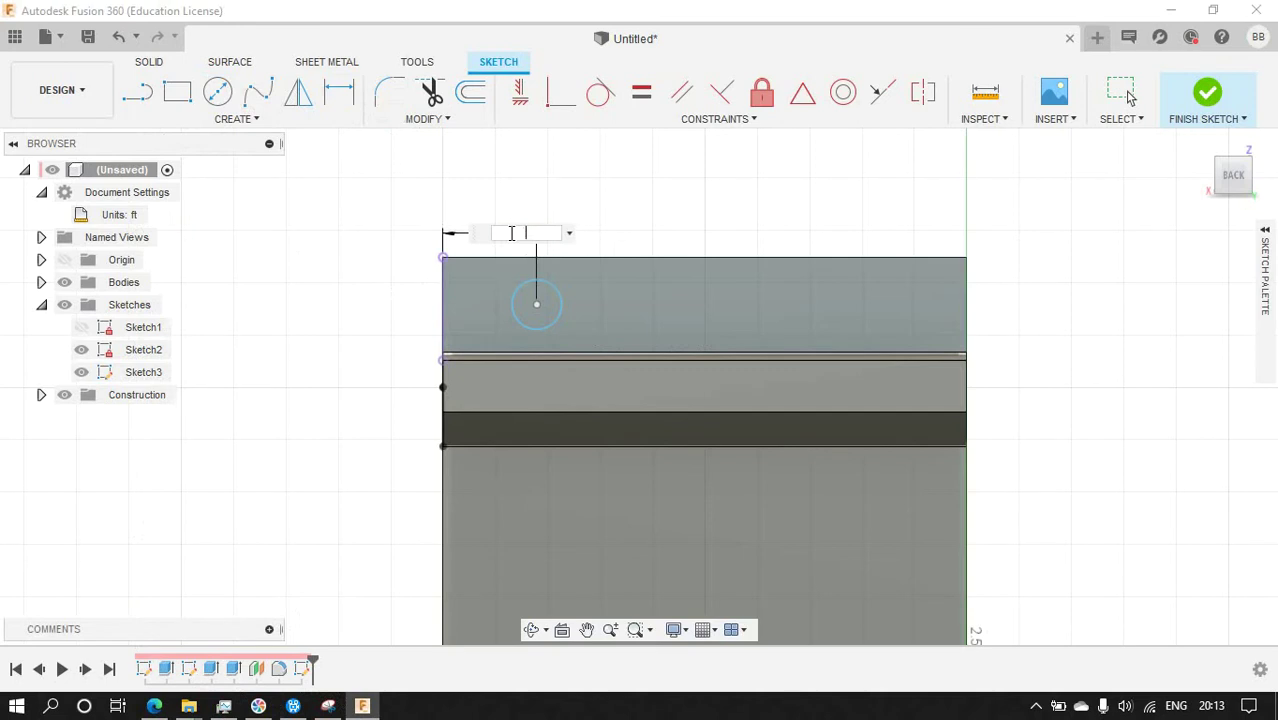
type("0.33")
key("Return")
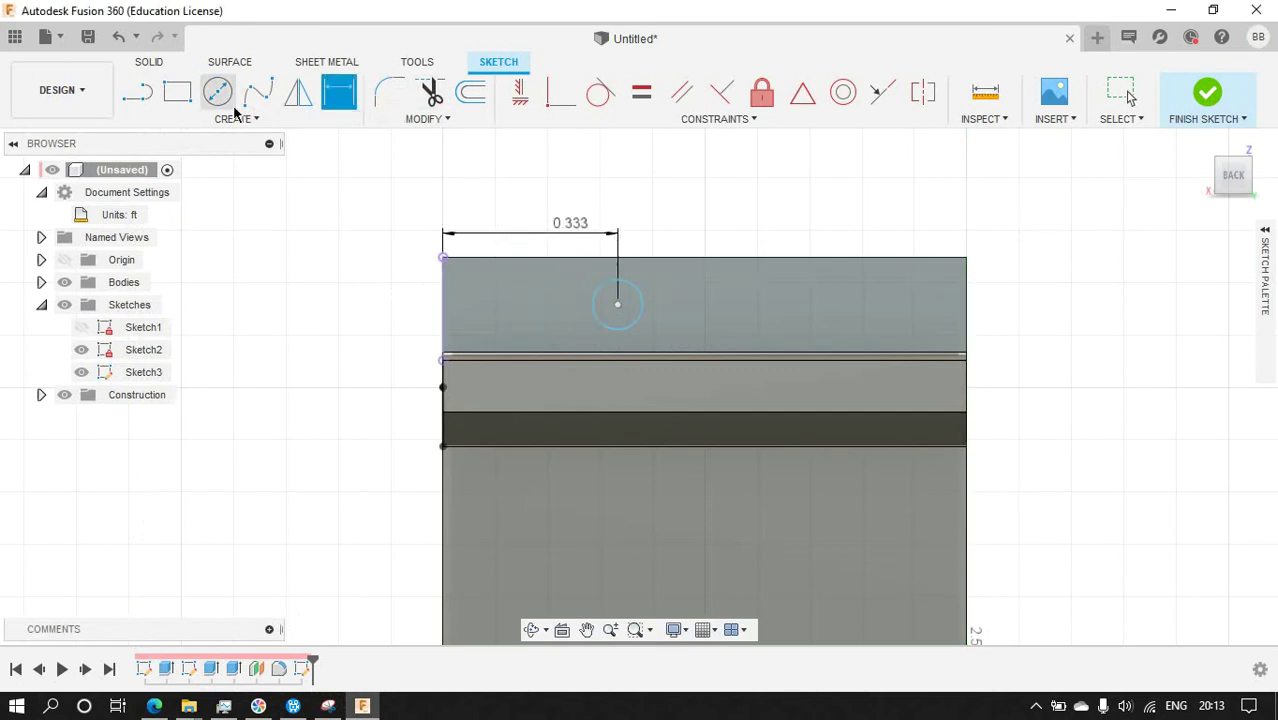
Dimension the circle's diameter, first as 0.01 then 0.1 ft.
left_click(168, 100)
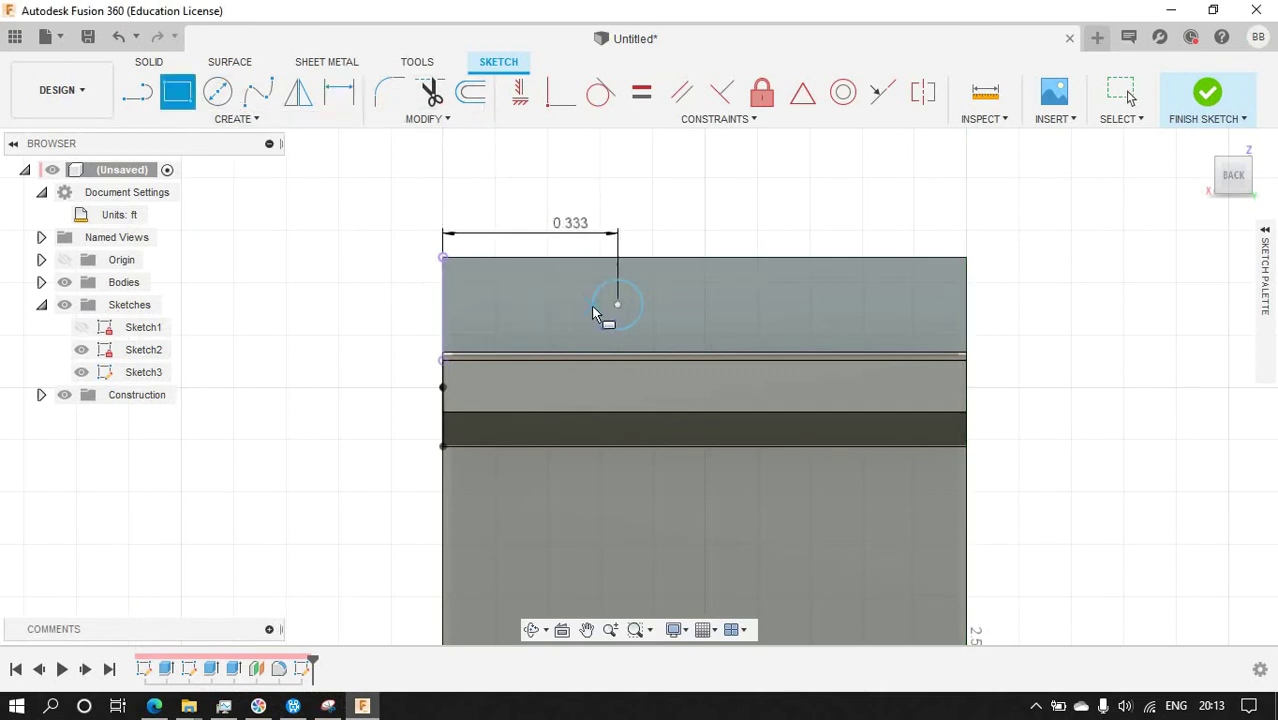
left_click(594, 172)
left_click(652, 210)
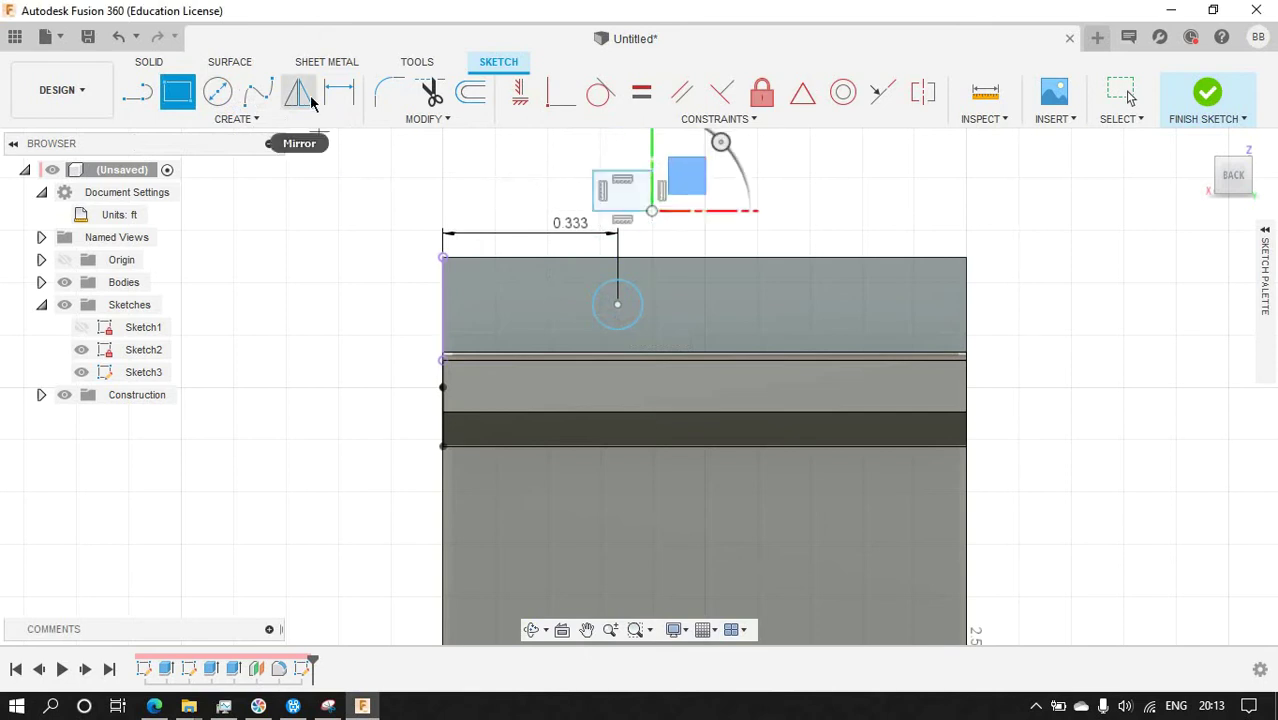
left_click(338, 92)
left_click(594, 302)
left_click(500, 190)
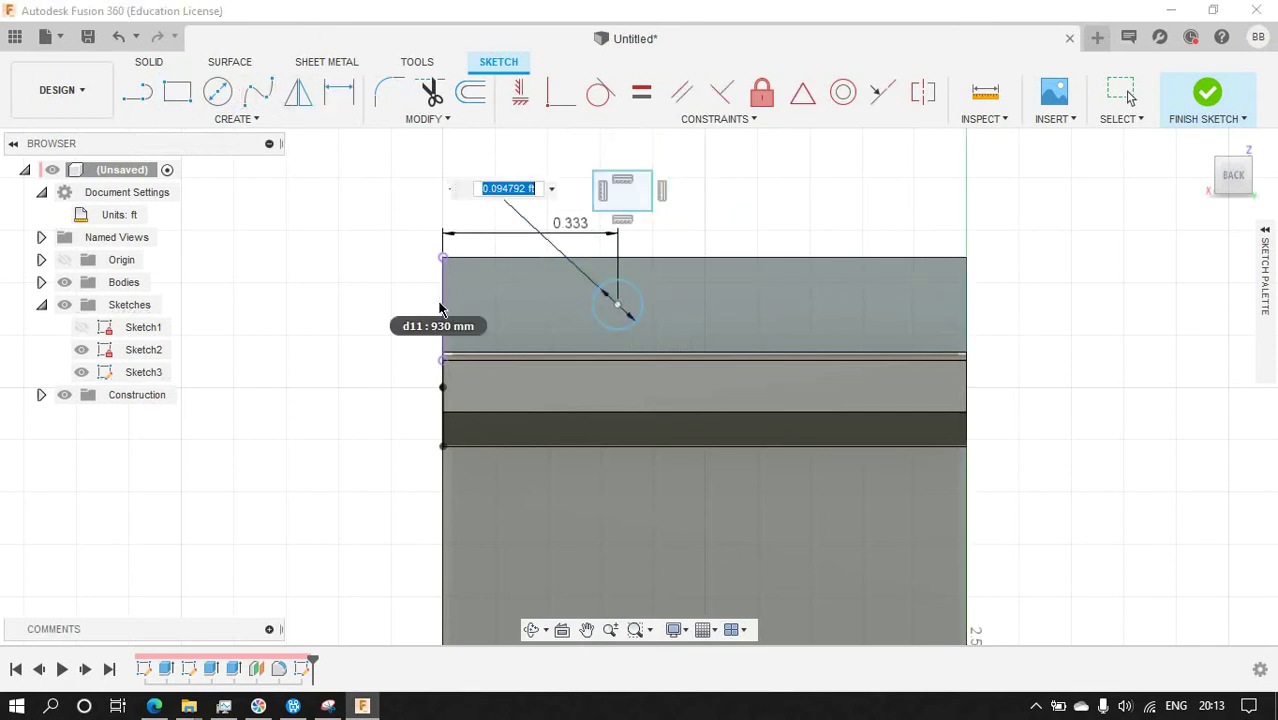
type("0.01")
key("Return")
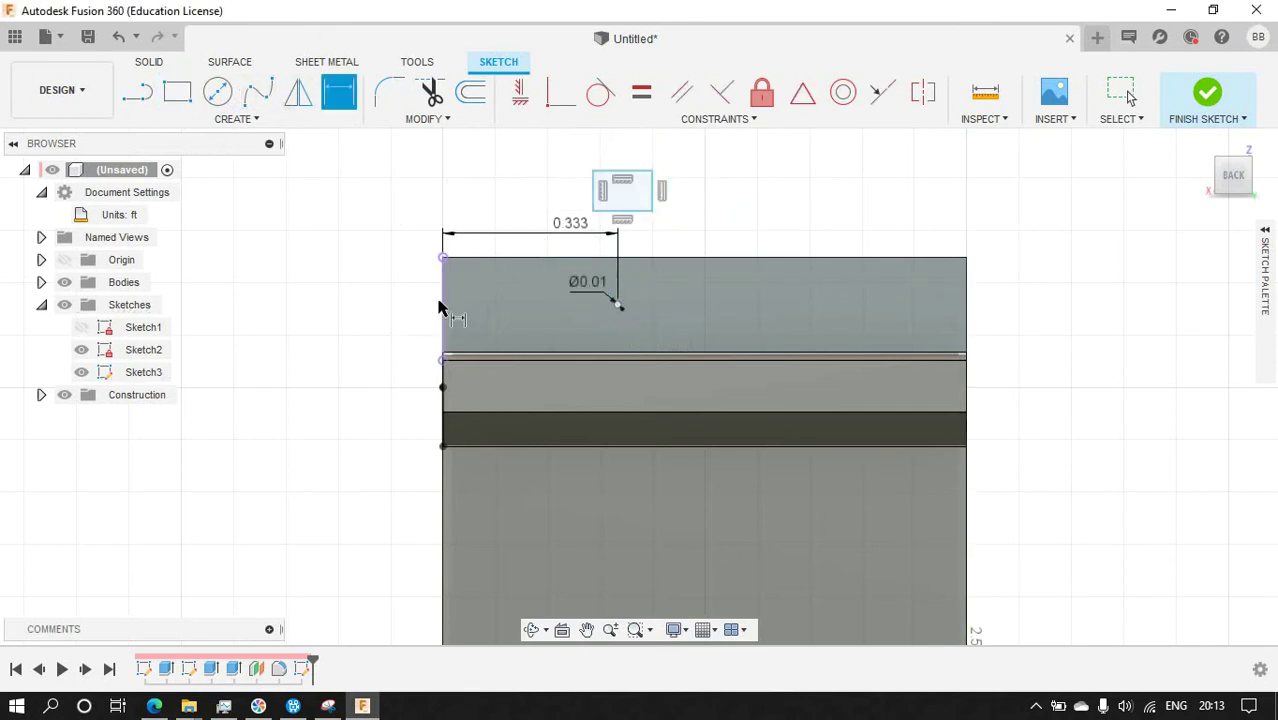
double_click(590, 285)
key("Return")
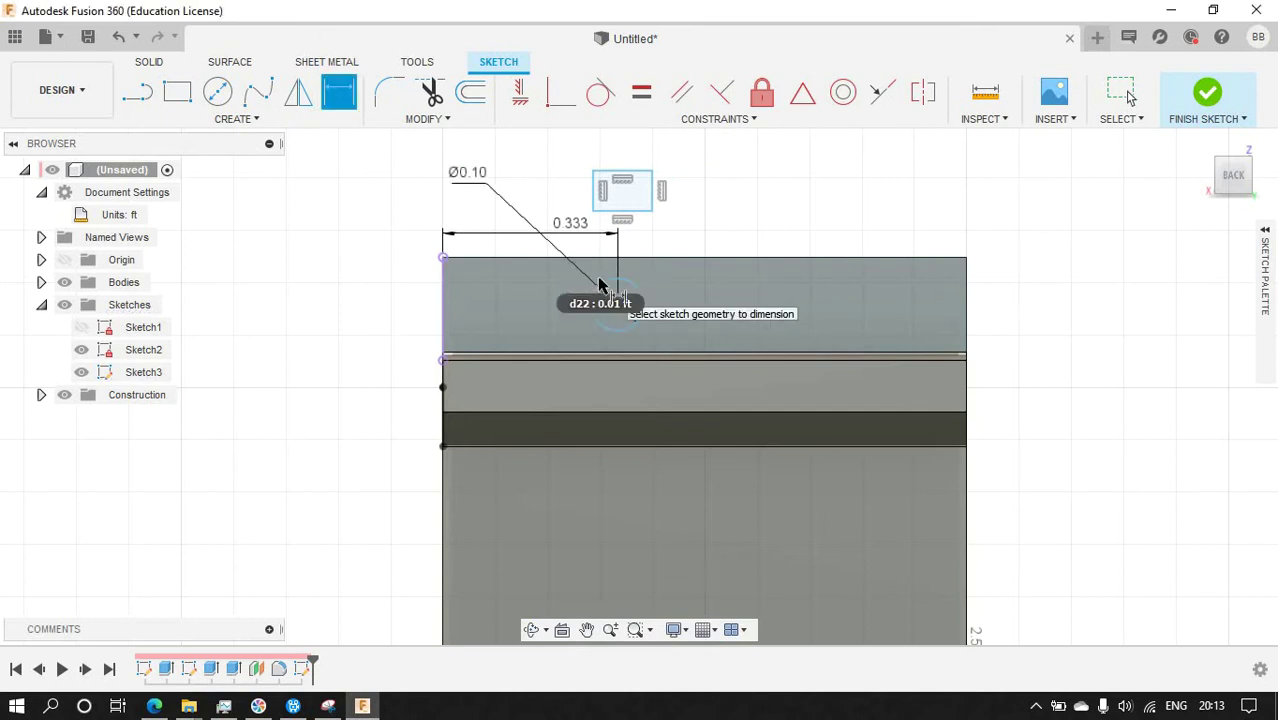
double_click(485, 185)
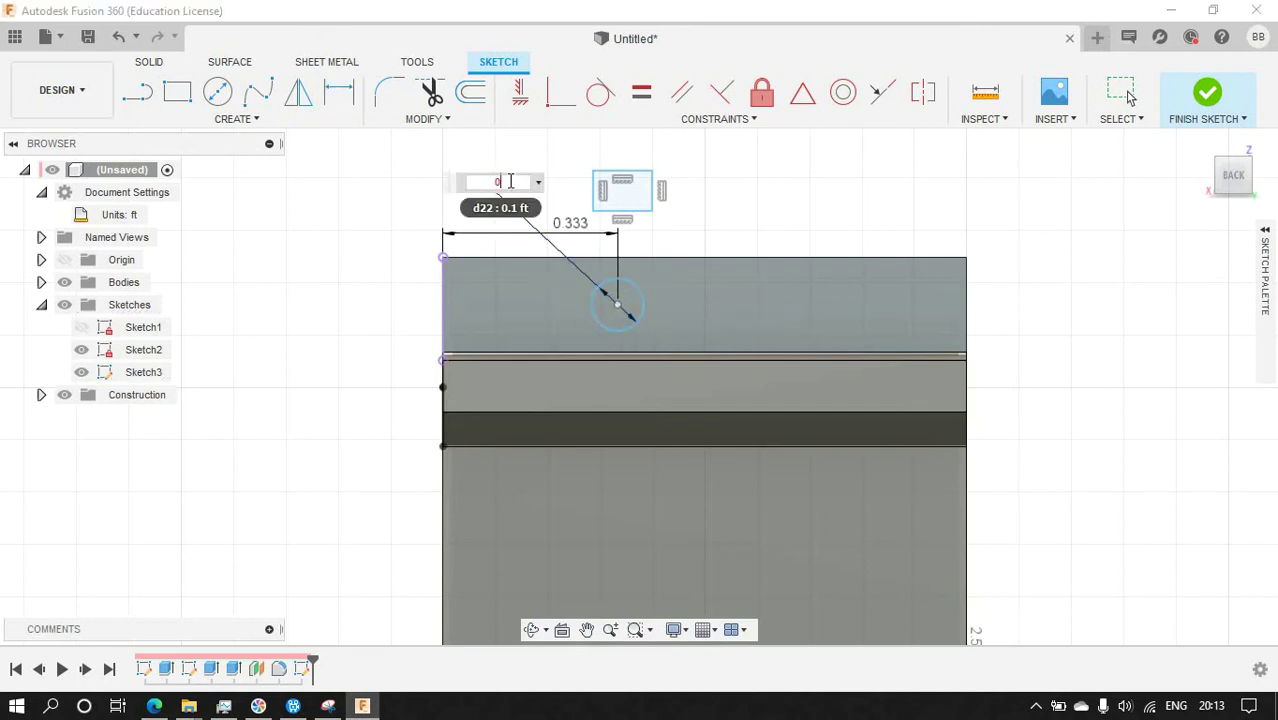
Switch the units to millimetres and set the circle diameter to 25 mm.
left_click(158, 214)
left_click(1210, 257)
left_click(1175, 295)
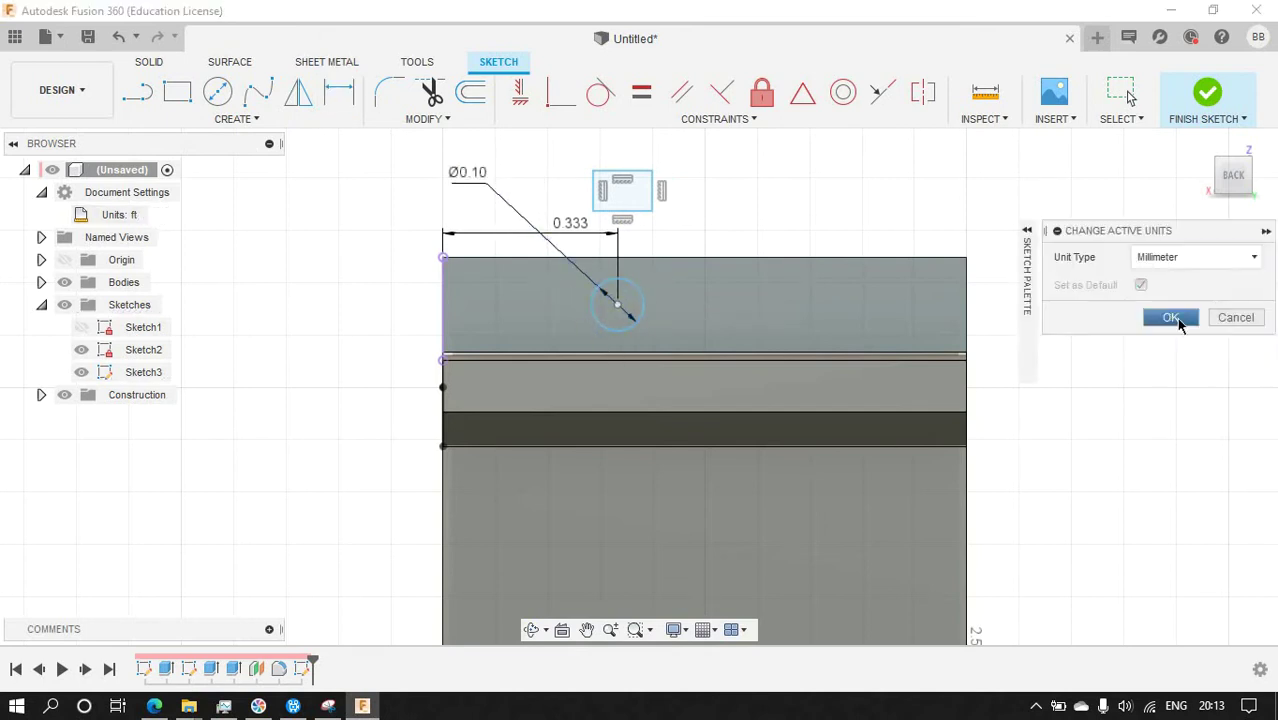
left_click(1170, 317)
type("25")
key("Return")
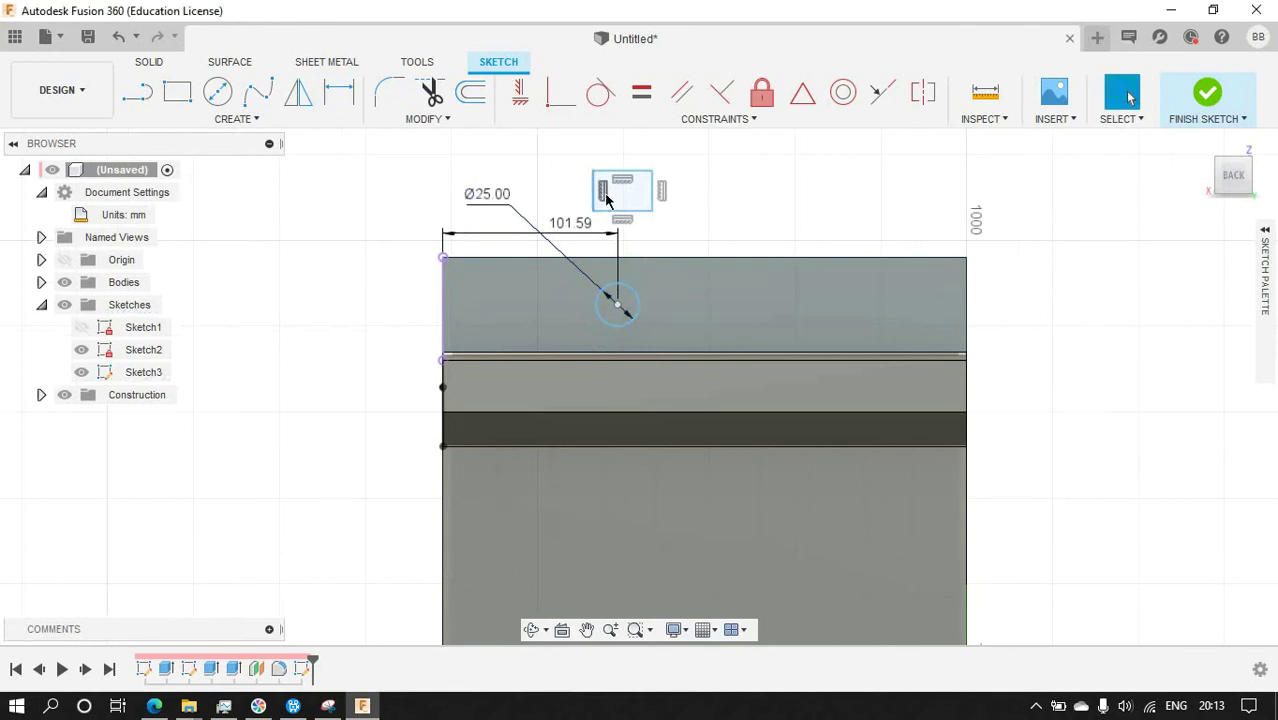
Try a vertical distance dimension for the circle centre, discard it, and turn to an angled view.
left_click(601, 92)
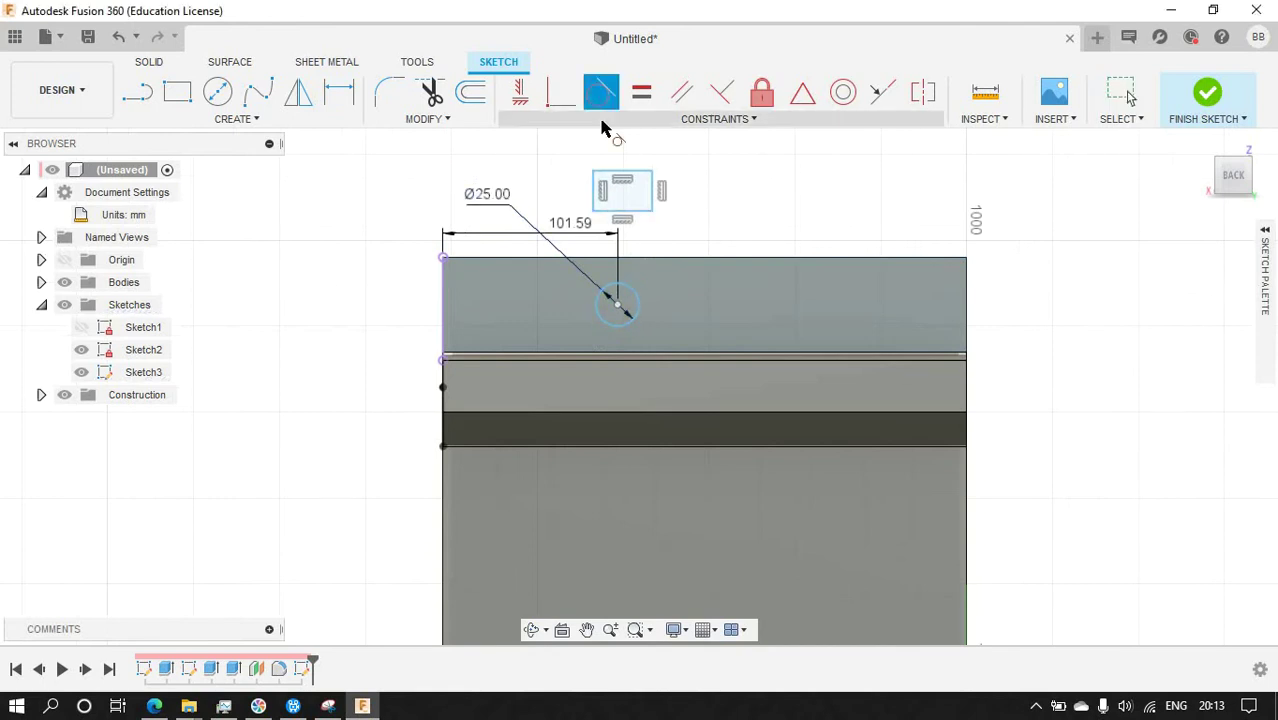
key("d")
left_click(617, 303)
right_click(697, 232)
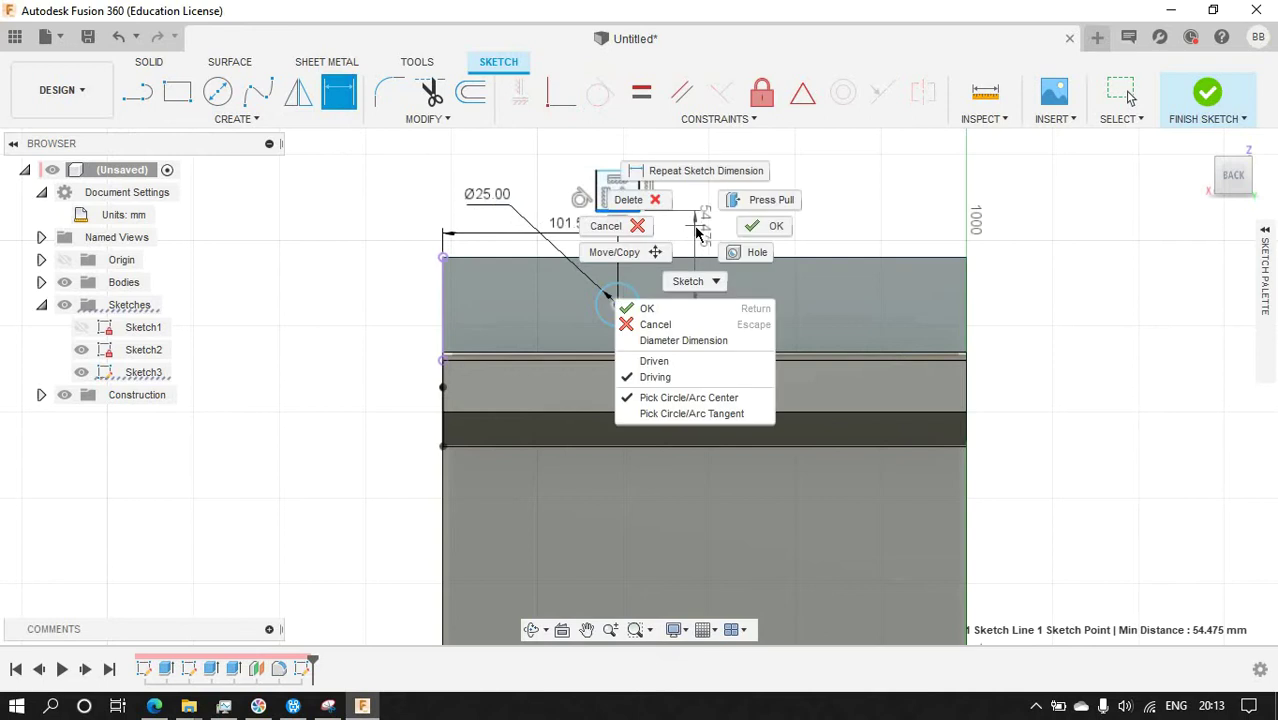
left_click(655, 324)
left_click(605, 364)
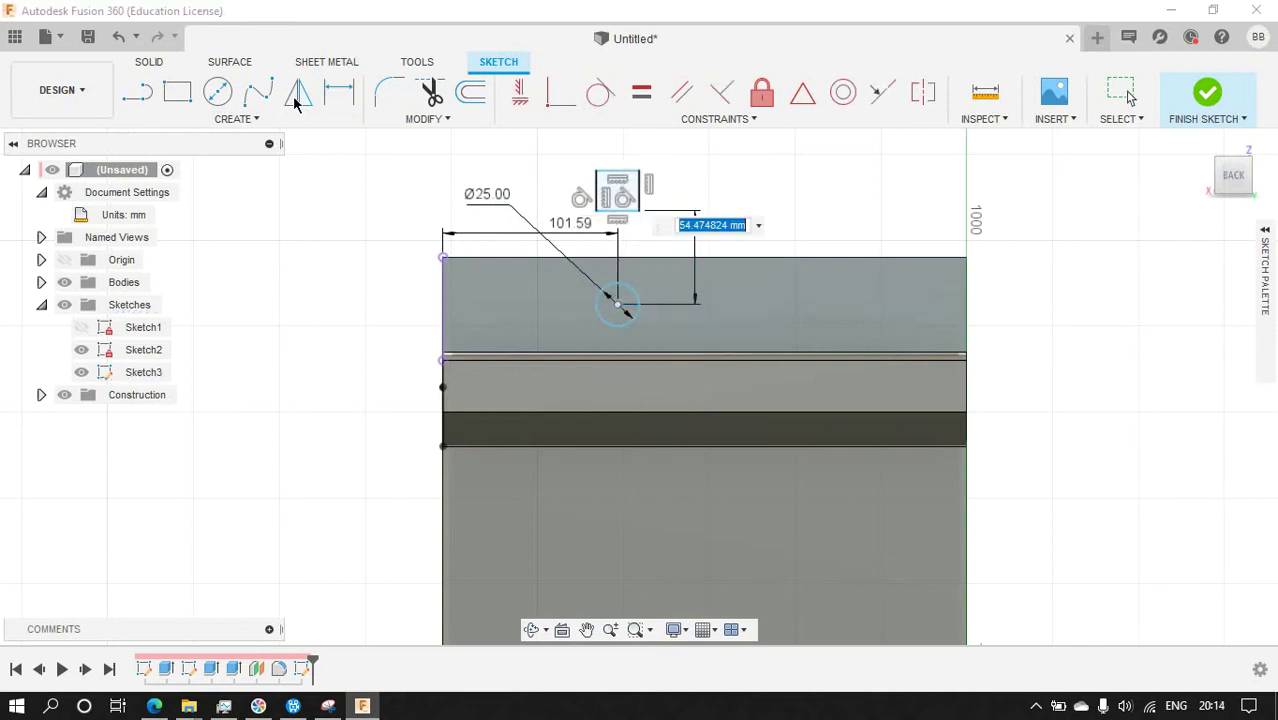
left_click(345, 100)
left_click(708, 237)
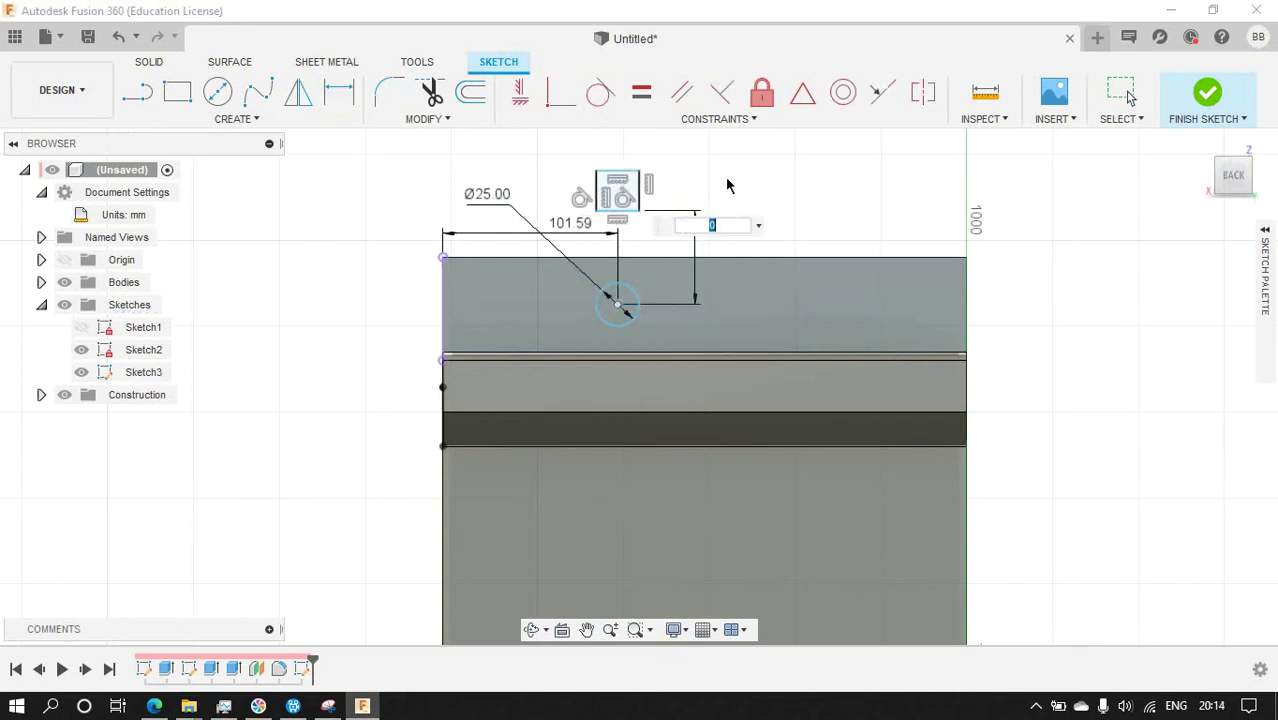
key("Escape")
key("Escape")
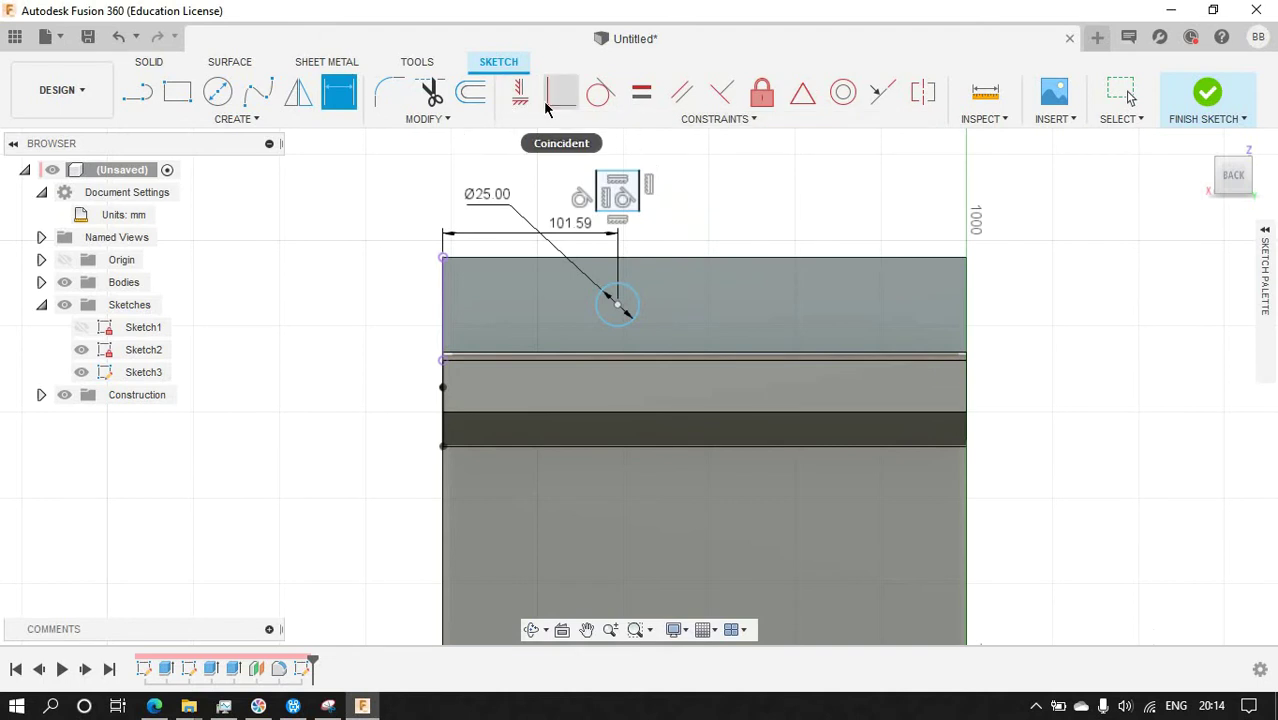
left_click(561, 94)
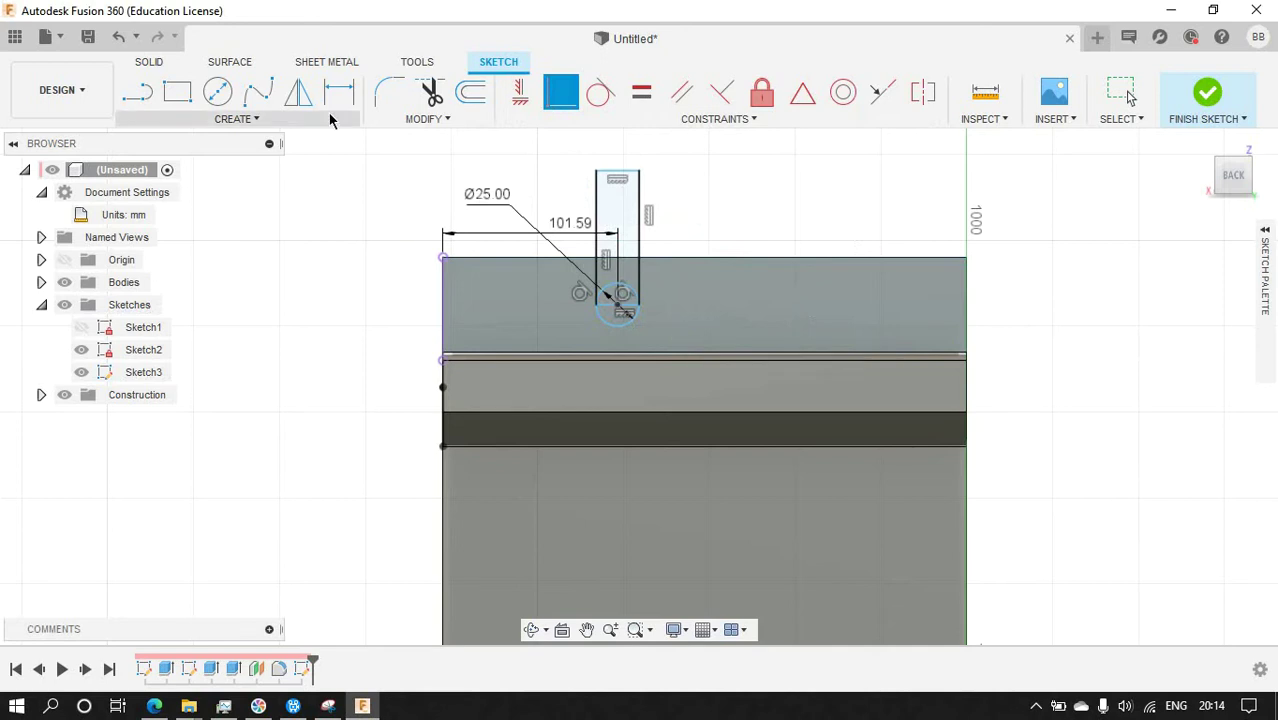
left_click(1250, 170)
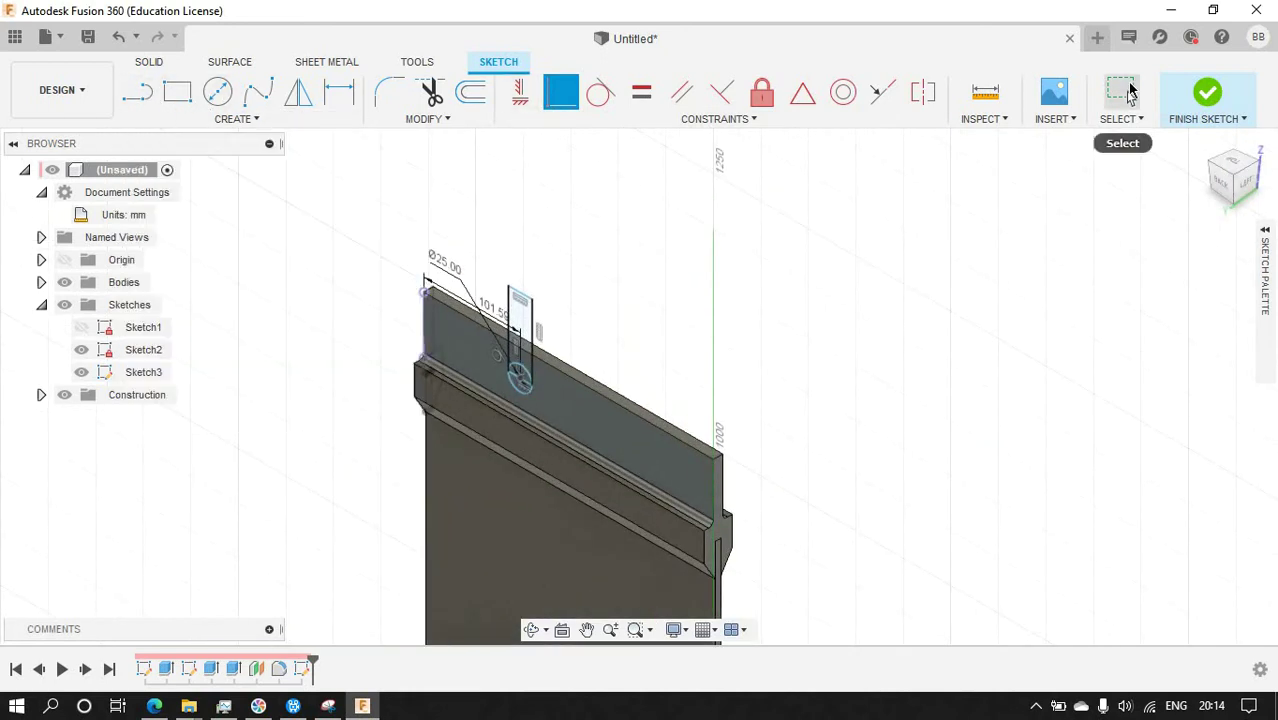
Finish the sketch and extrude both U-slot profiles -20 mm as a cut.
left_click(1207, 95)
left_click(177, 92)
left_click(537, 398)
left_click(527, 366)
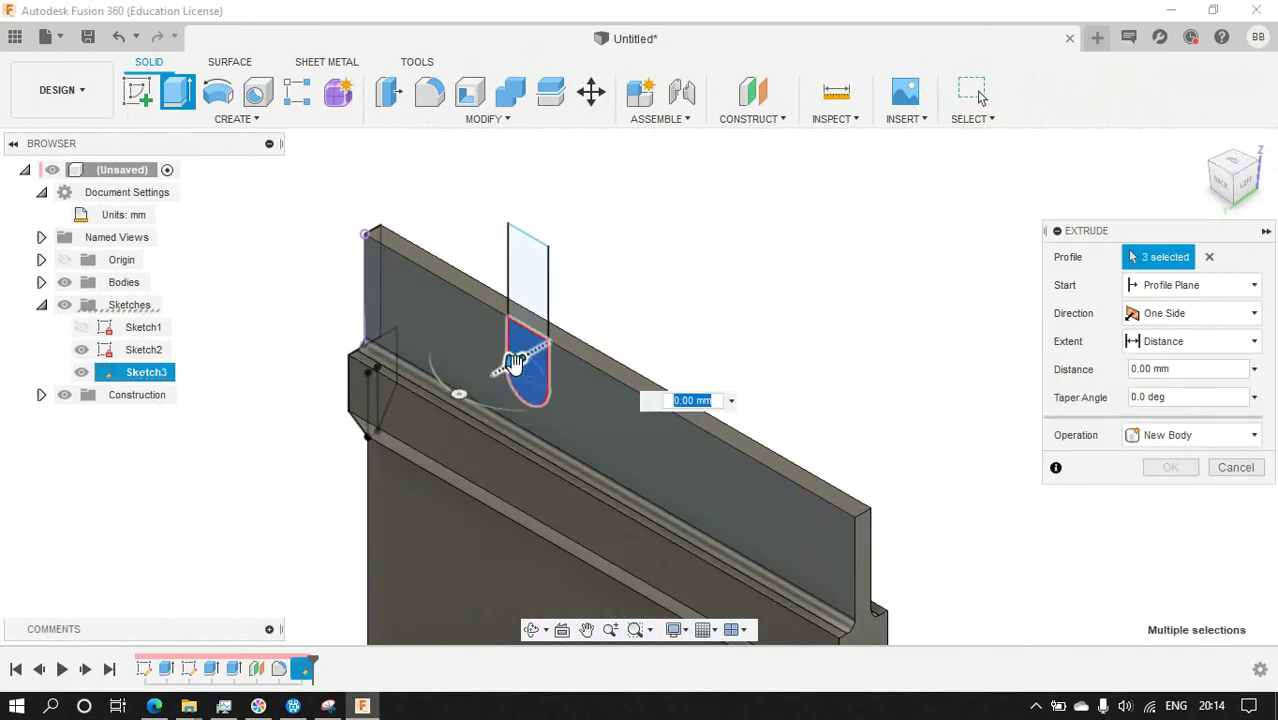
type("-20")
key("Return")
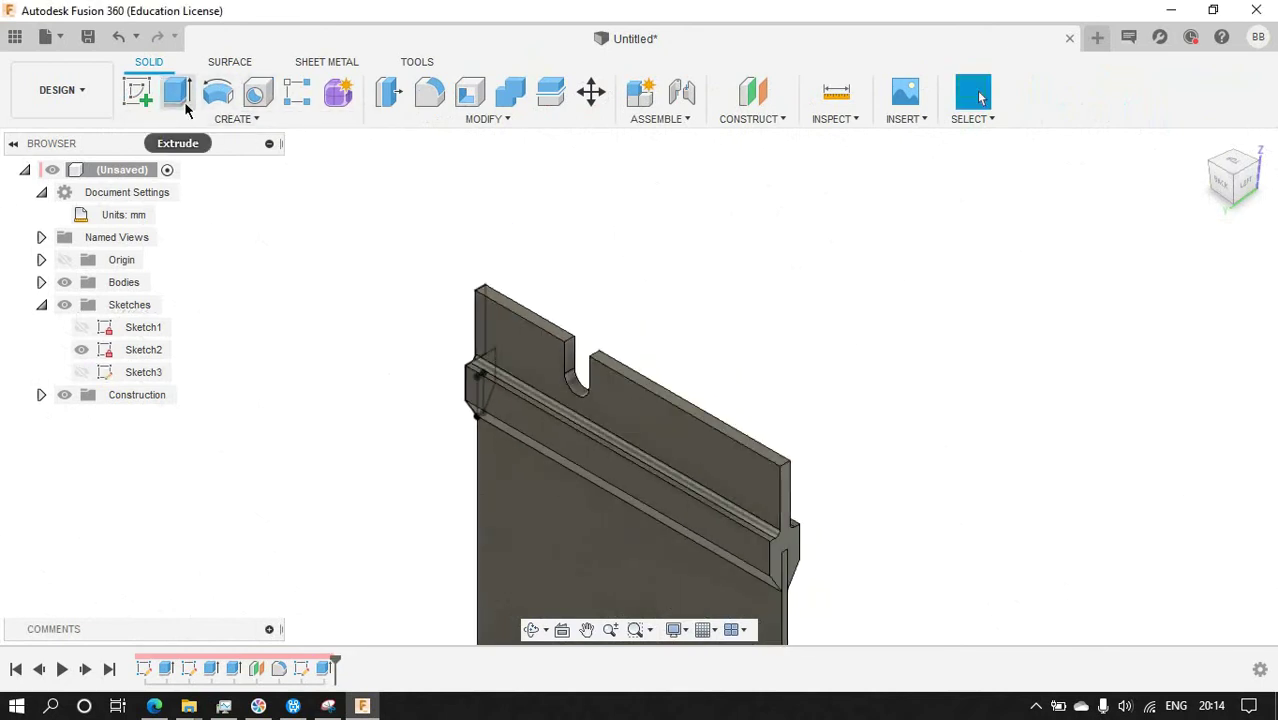
Rectangular-pattern the slot cut feature along the panel's top edge.
left_click(233, 119)
left_click(343, 432)
scroll(569, 375, "up", 2)
left_click(576, 378)
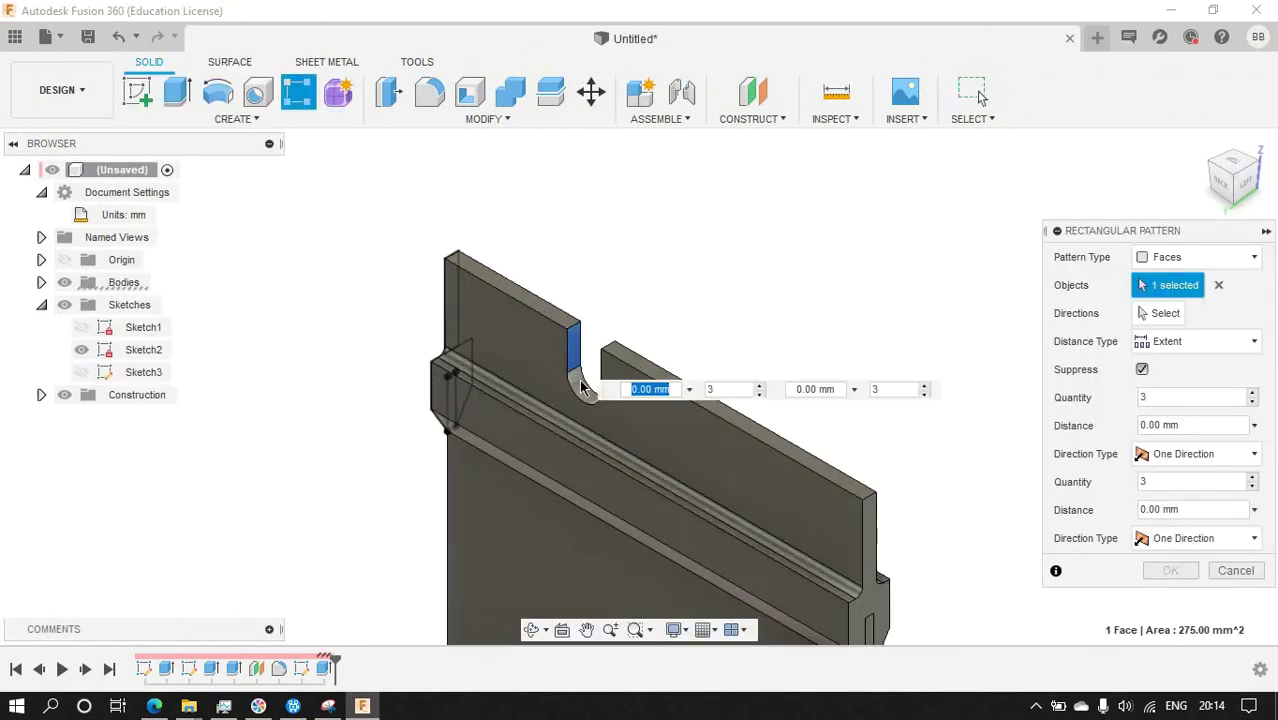
left_click(585, 382)
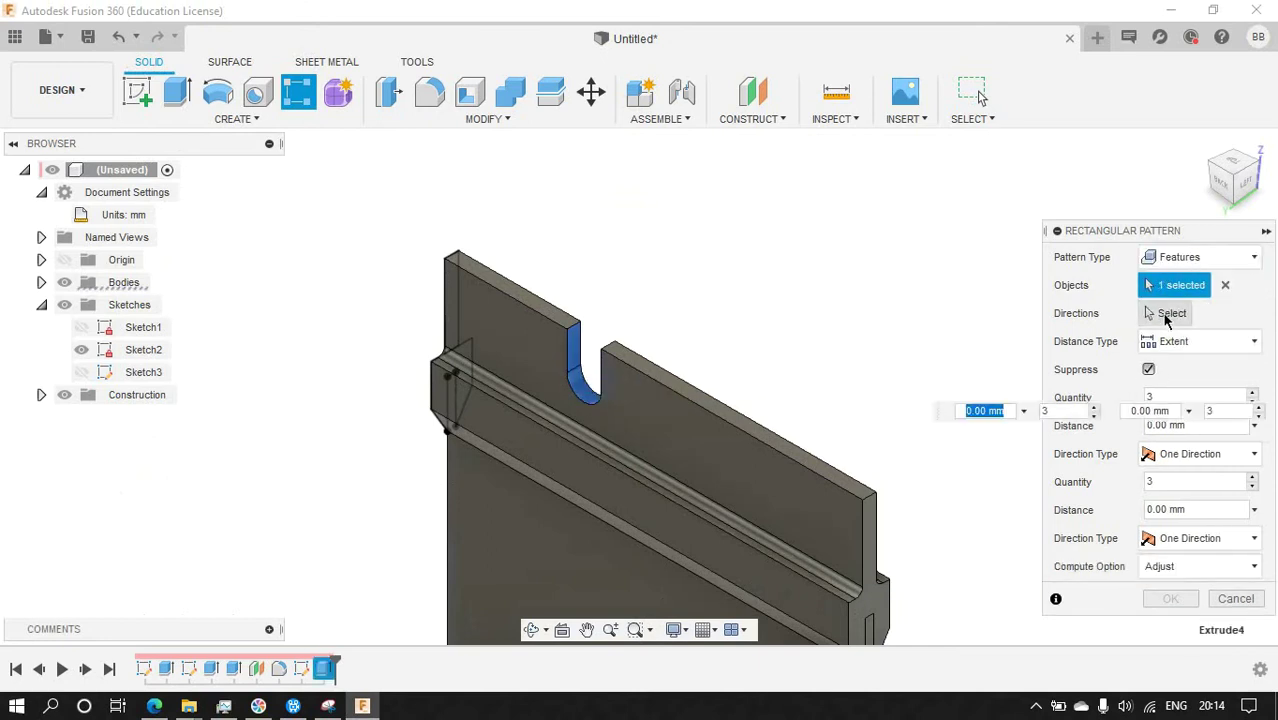
left_click(1170, 313)
left_click(620, 360)
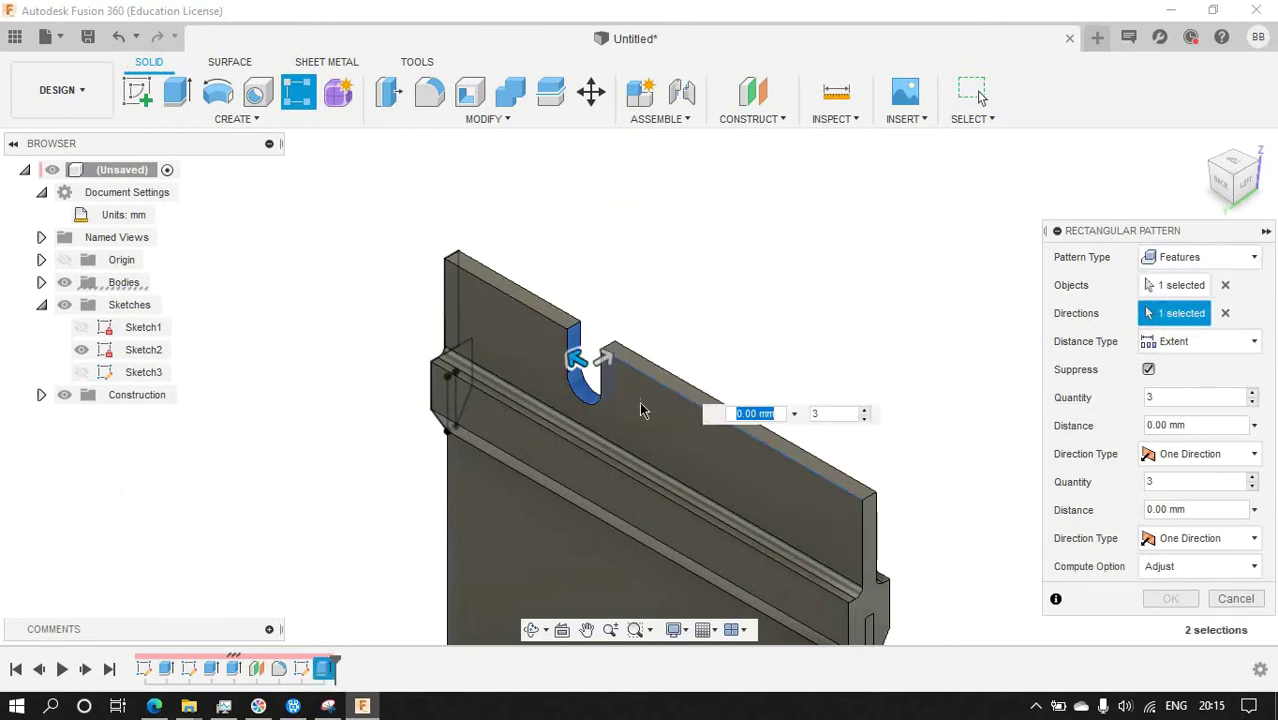
left_click_drag(590, 360, 709, 433)
type("2")
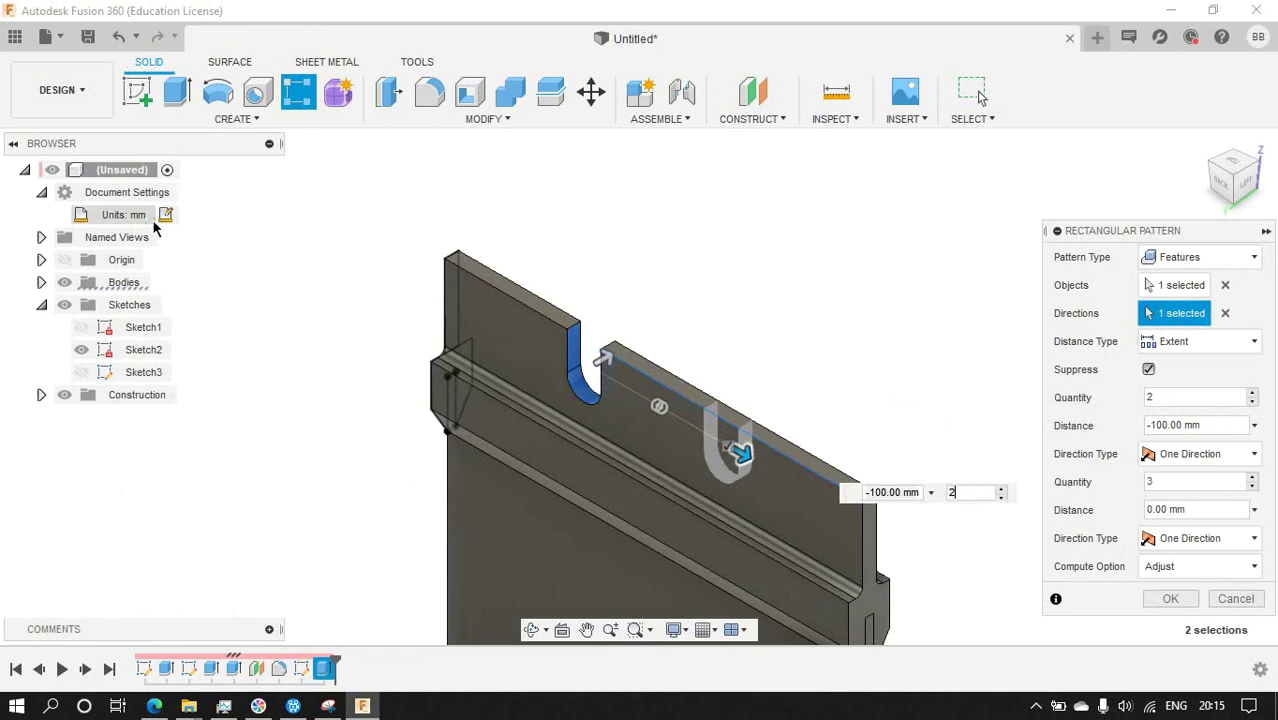
Switch units to feet and edit the pattern to 2 slots spaced -0.3333 ft, viewed from Back.
left_click(160, 214)
left_click(1195, 257)
left_click(1163, 365)
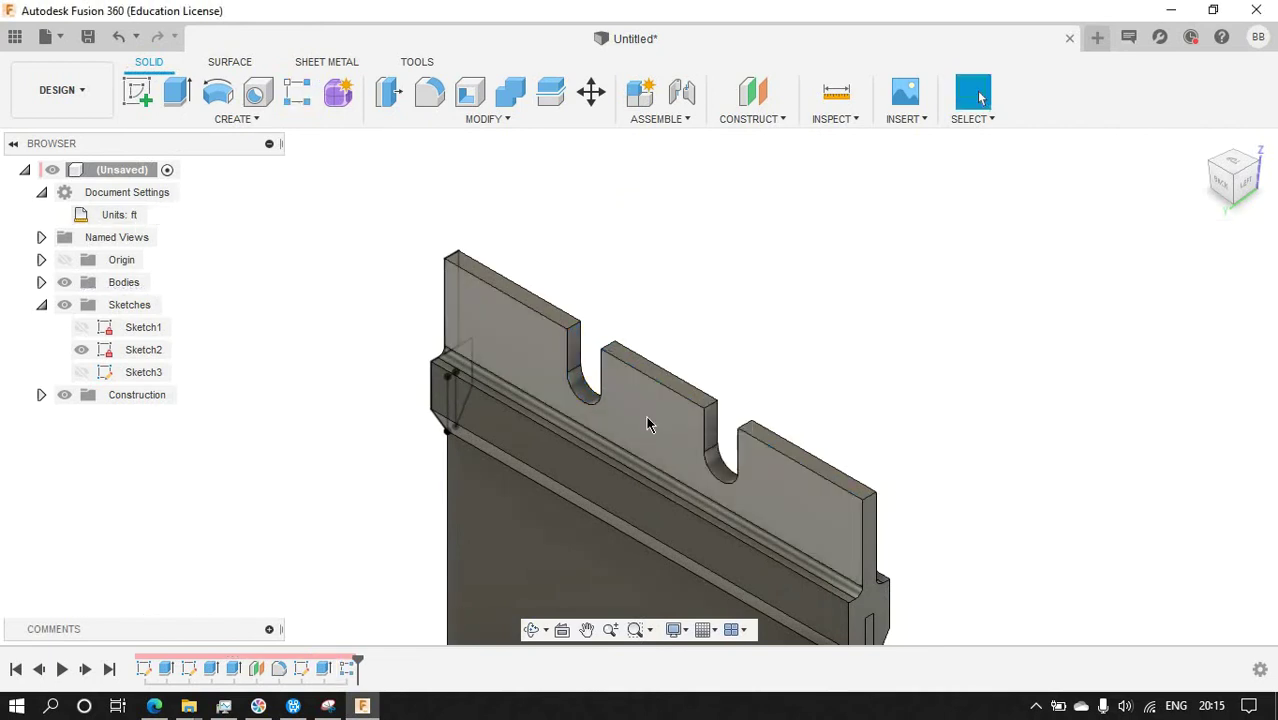
right_click(323, 668)
left_click(385, 494)
type("0.3")
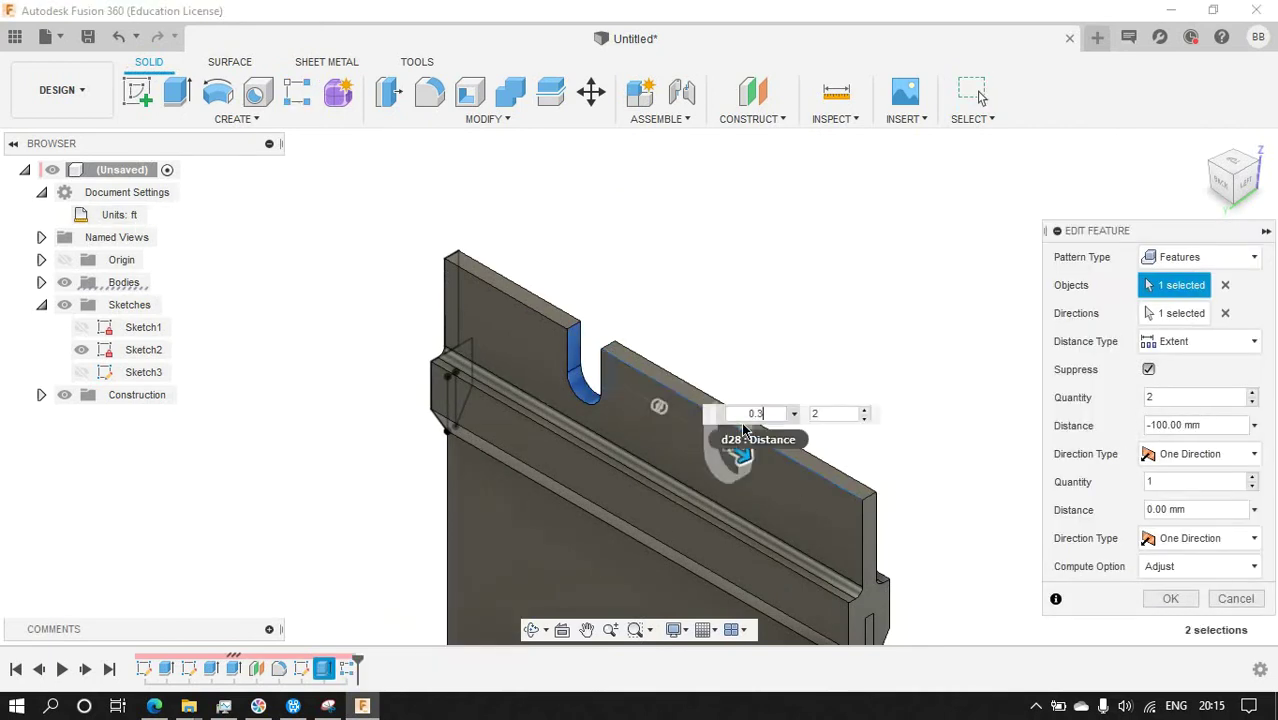
key("Return")
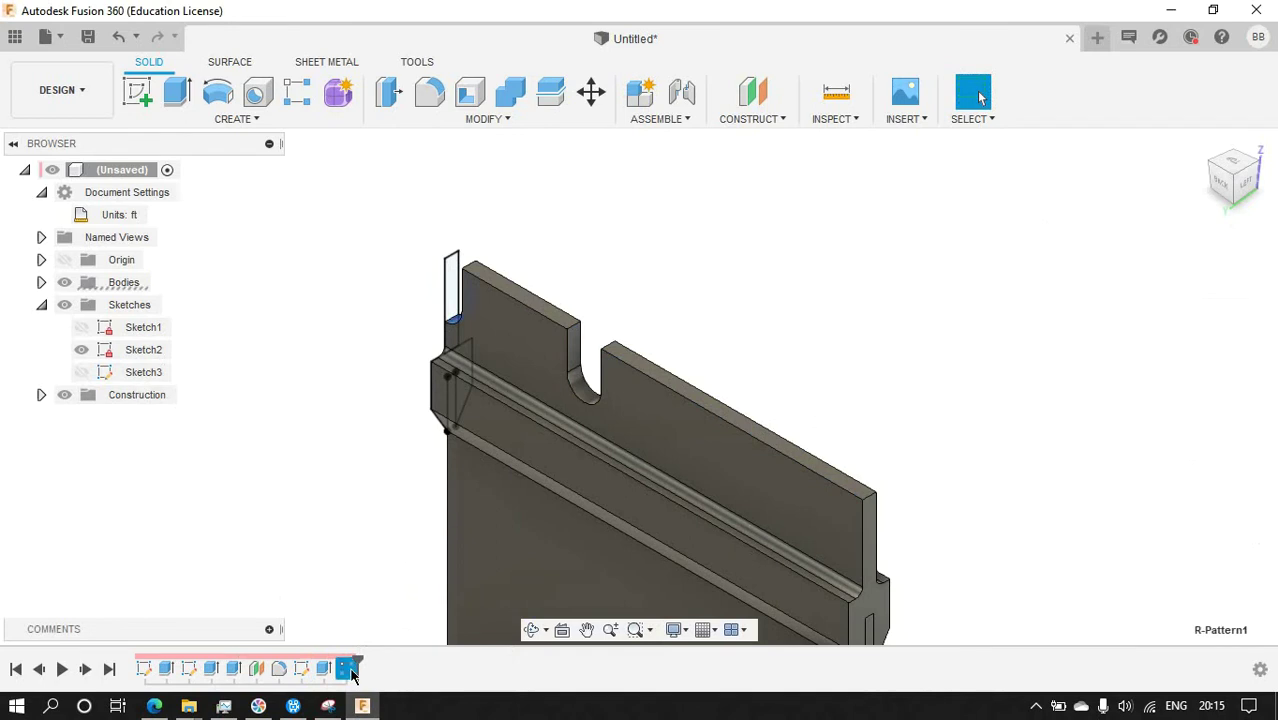
right_click(351, 676)
left_click(382, 503)
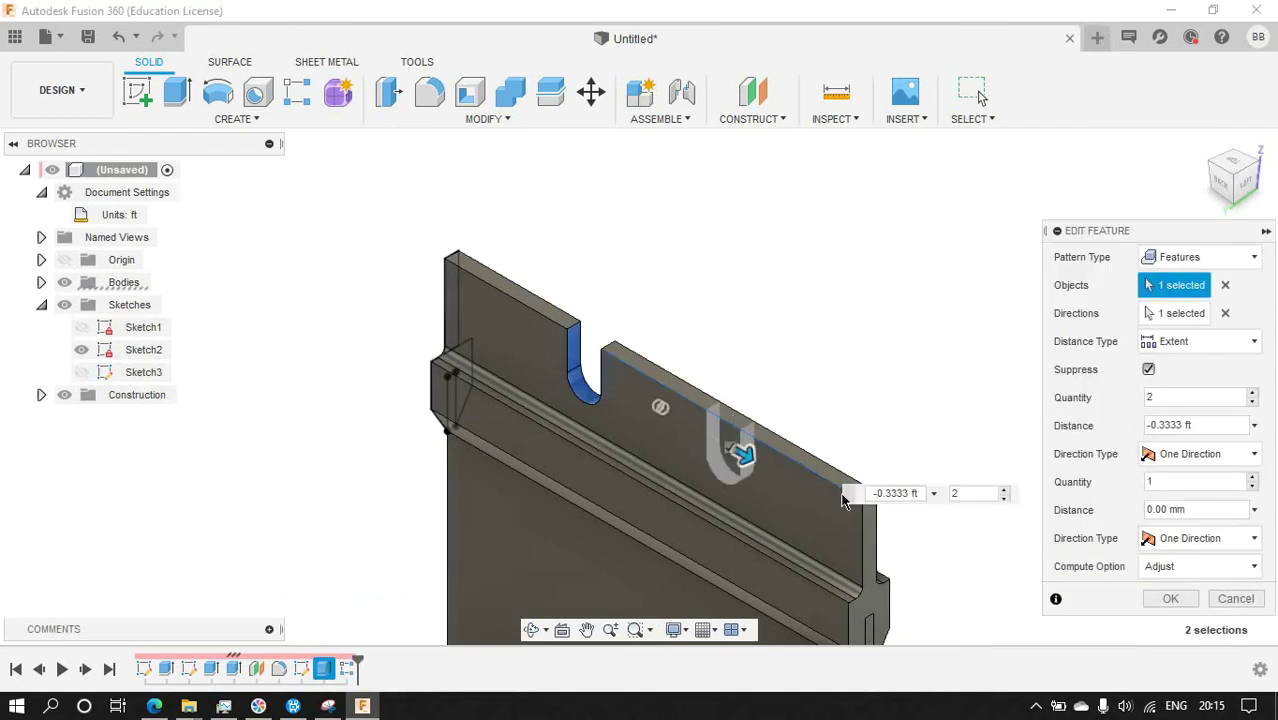
key("Return")
left_click(1222, 178)
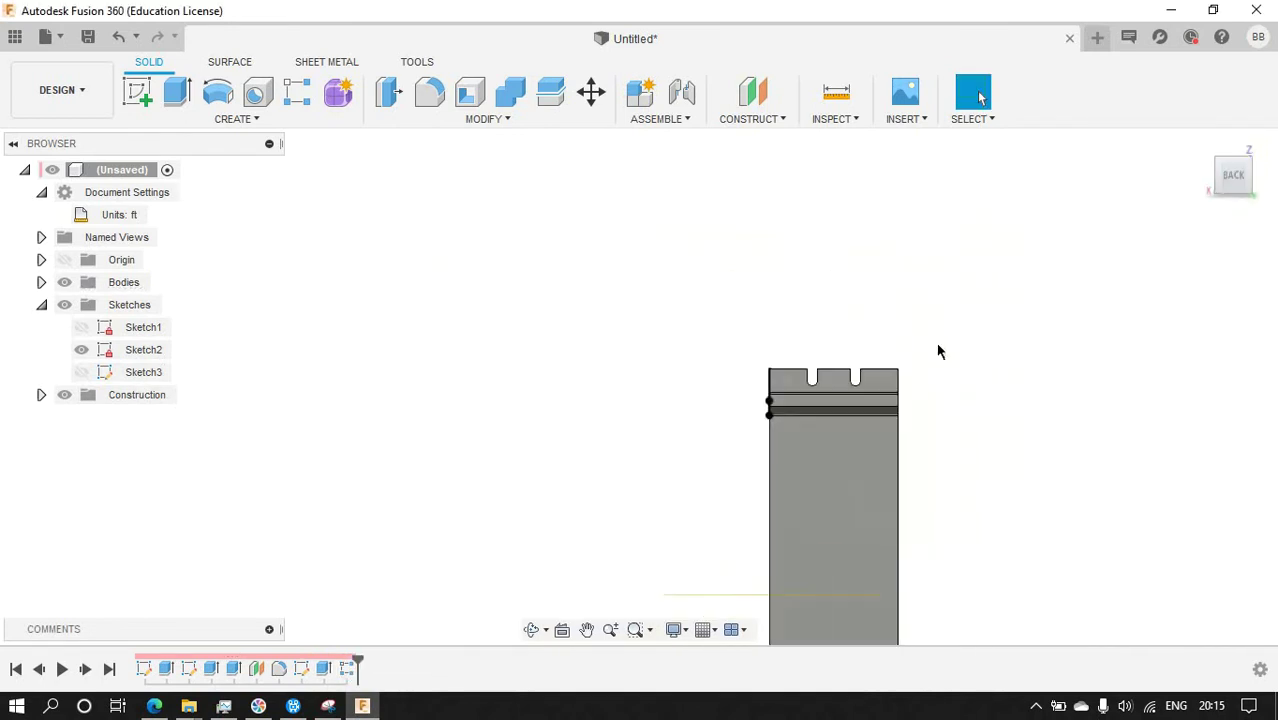
Create Sketch4 on the slotted panel face and draw circles in both slots.
scroll(742, 456, "up", 3)
left_click(140, 94)
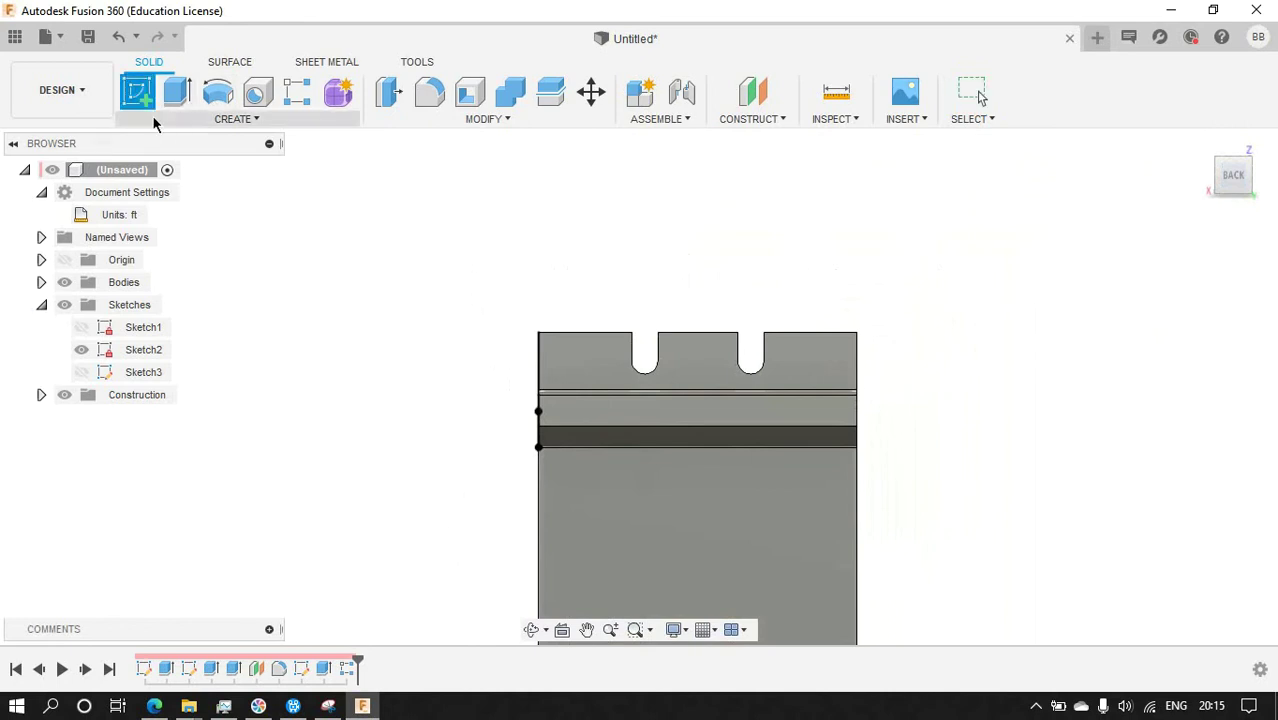
left_click(616, 412)
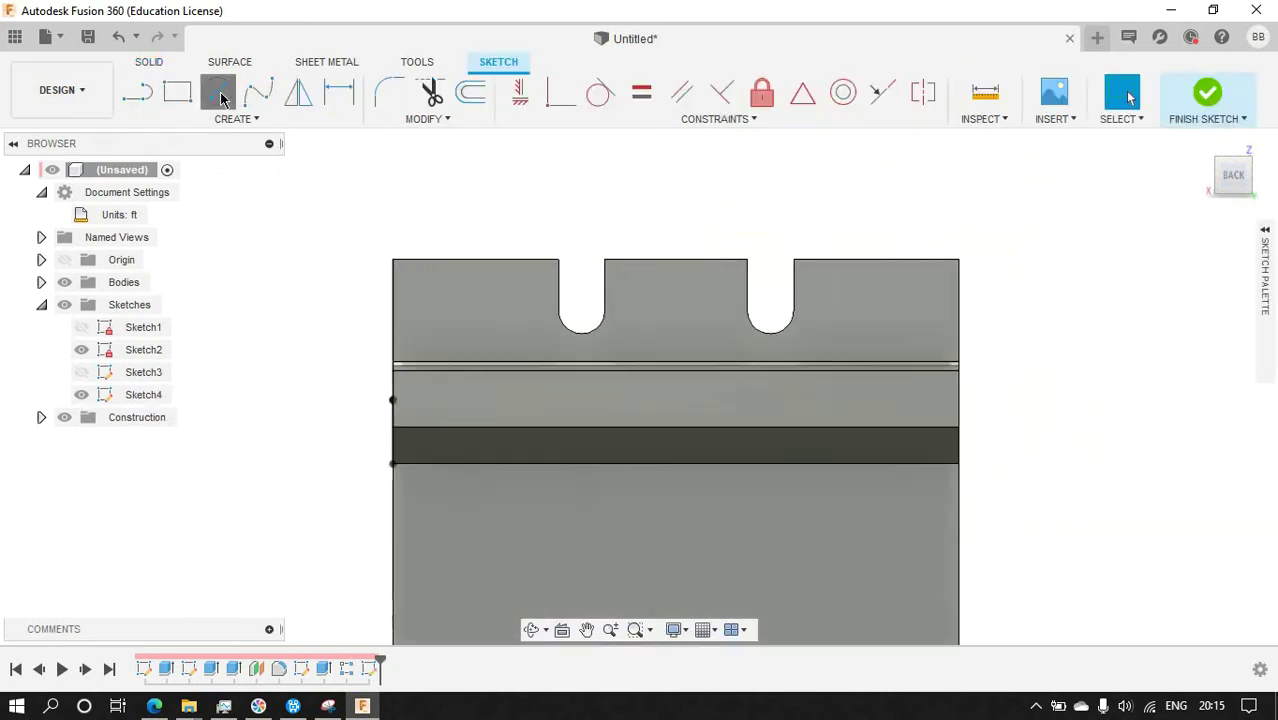
key("c")
left_click(578, 293)
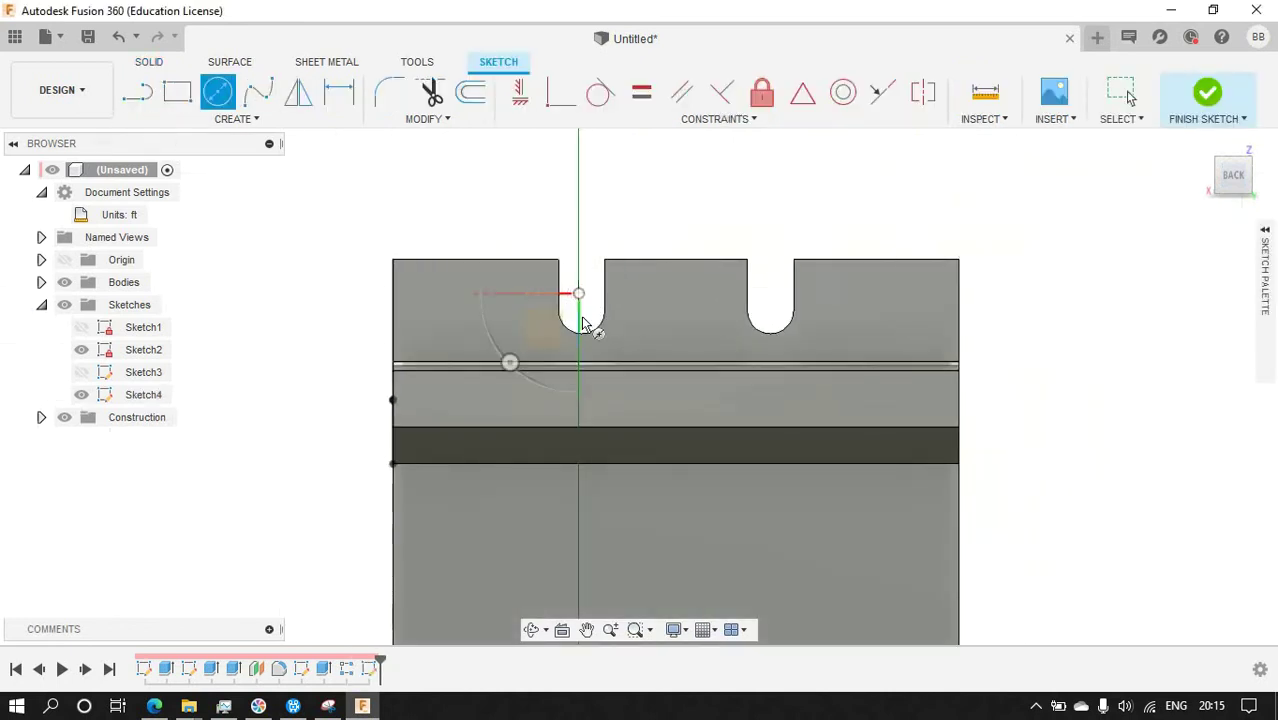
left_click(571, 251)
left_click(768, 293)
left_click(768, 230)
Make one circle tangent to the slot edge, then delete both slot circles.
key("t")
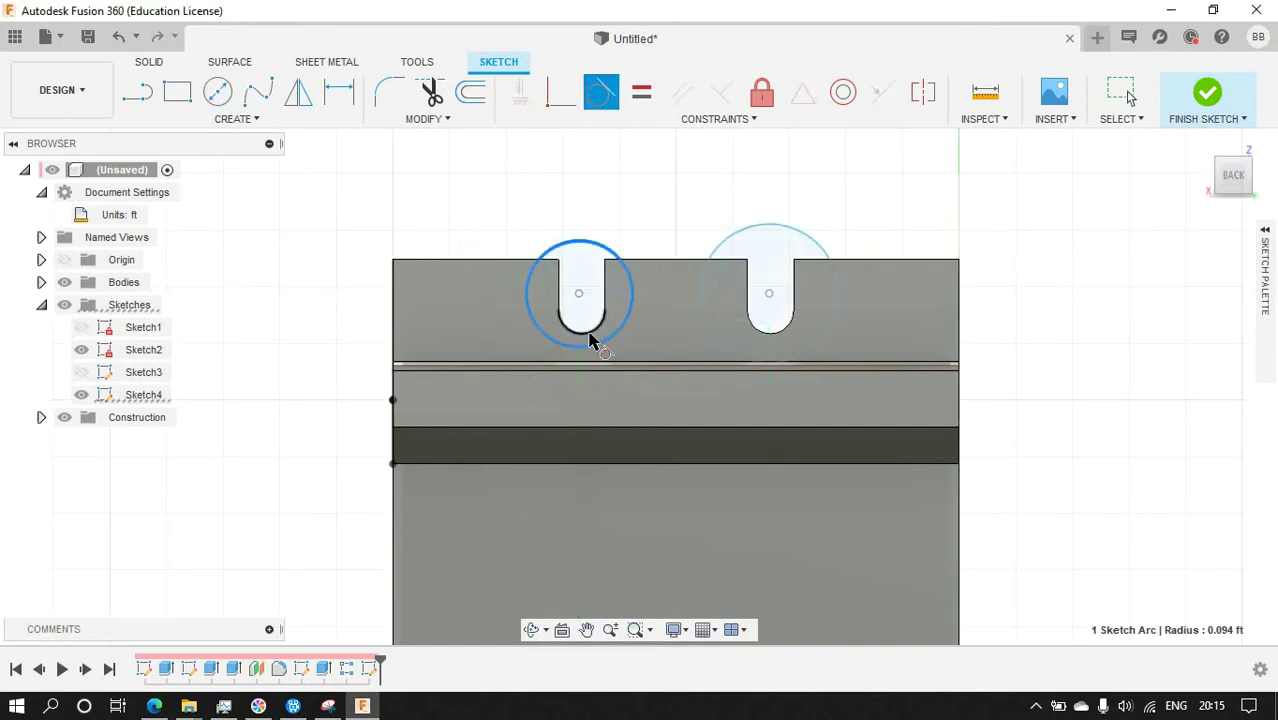
left_click(730, 356)
left_click(710, 362)
key("Escape")
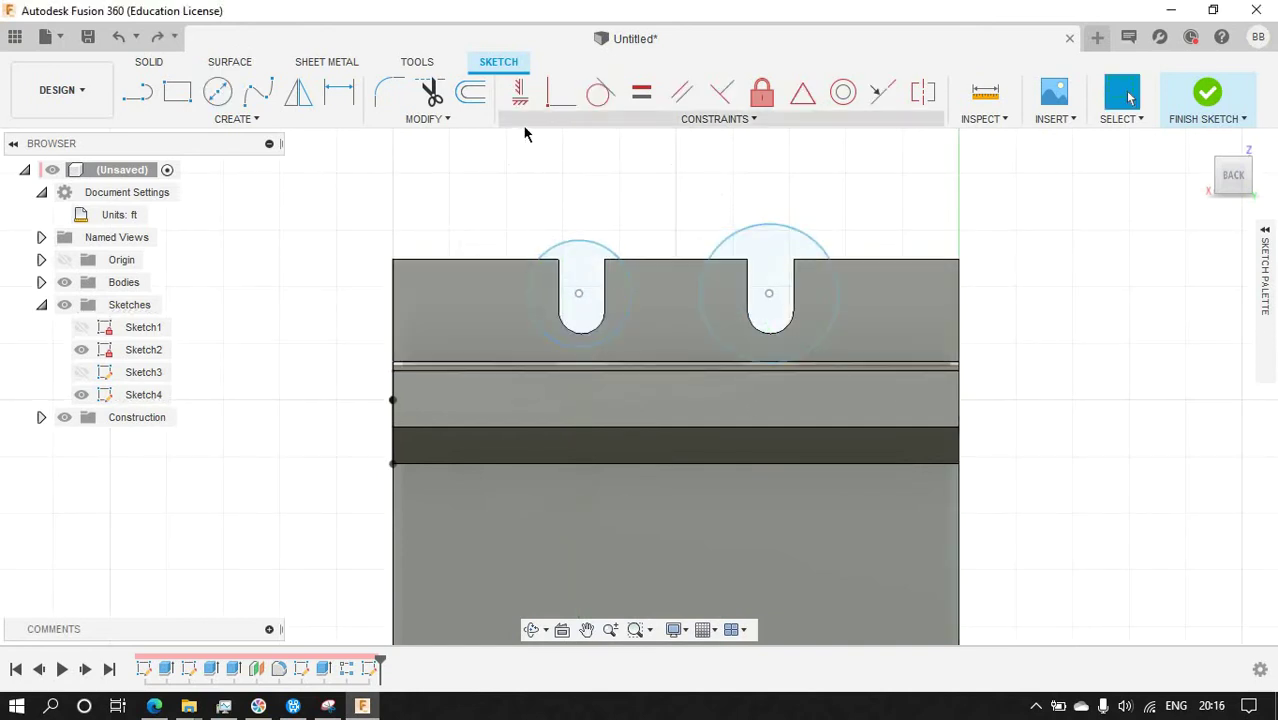
left_click(601, 339)
scroll(585, 340, "up", 2)
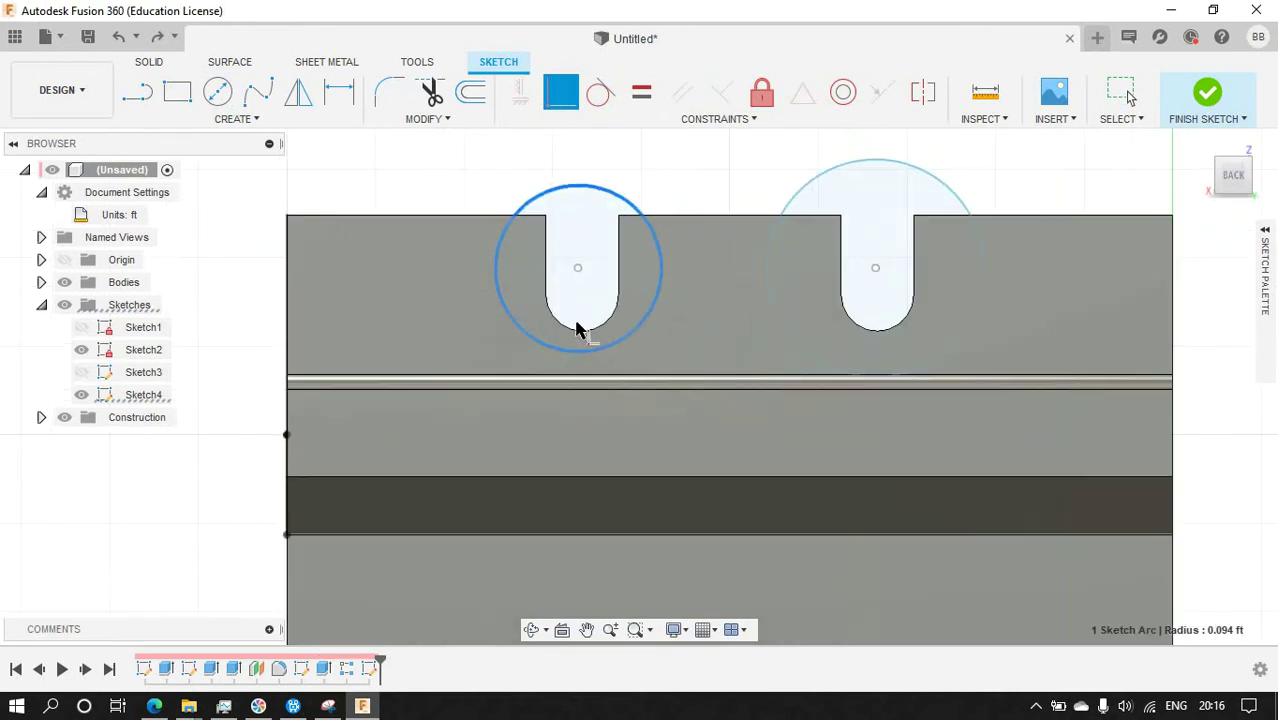
key("Escape")
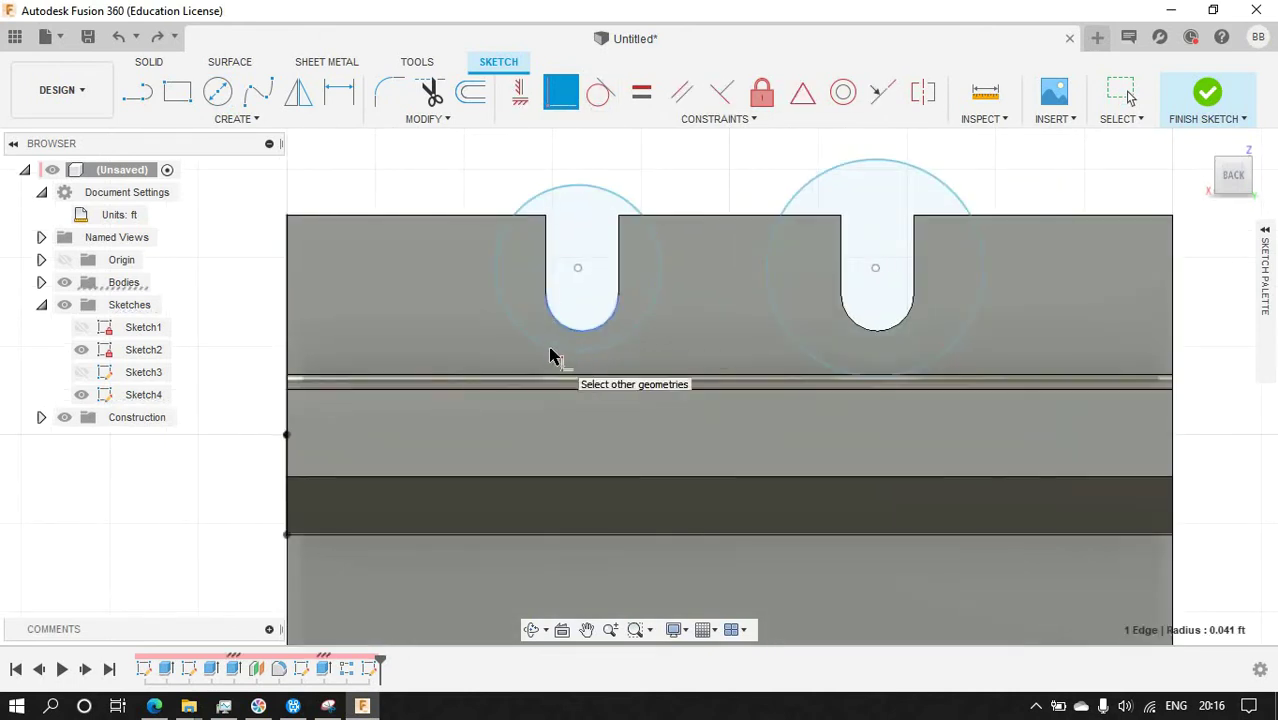
left_click(588, 310)
key("Delete")
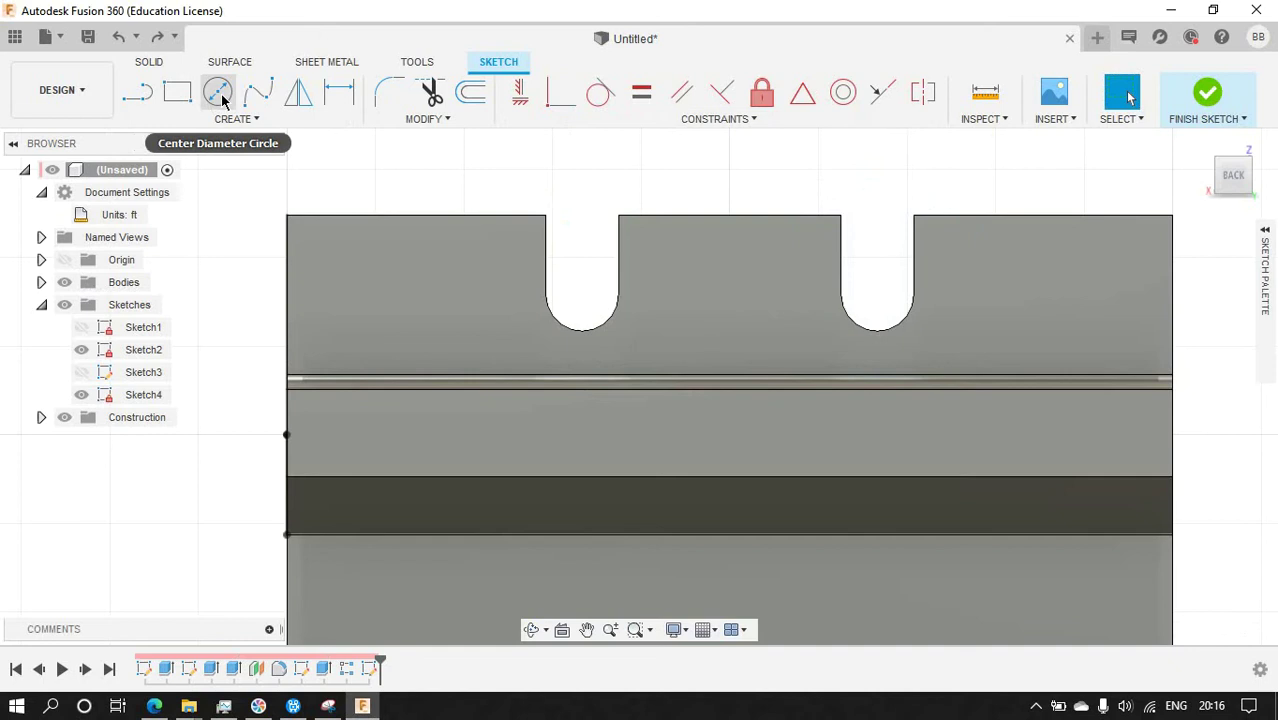
left_click(217, 91)
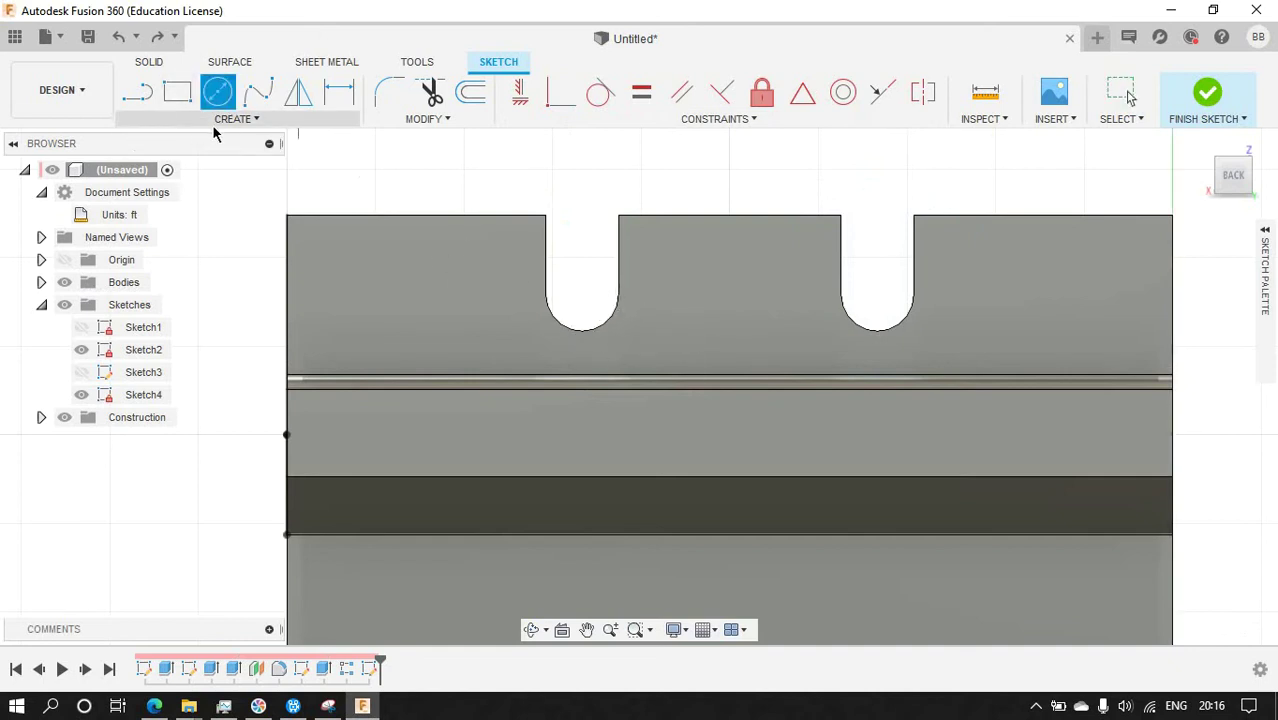
Draw a centre-diameter circle inside each of the two top slots.
left_click(586, 281)
left_click(593, 303)
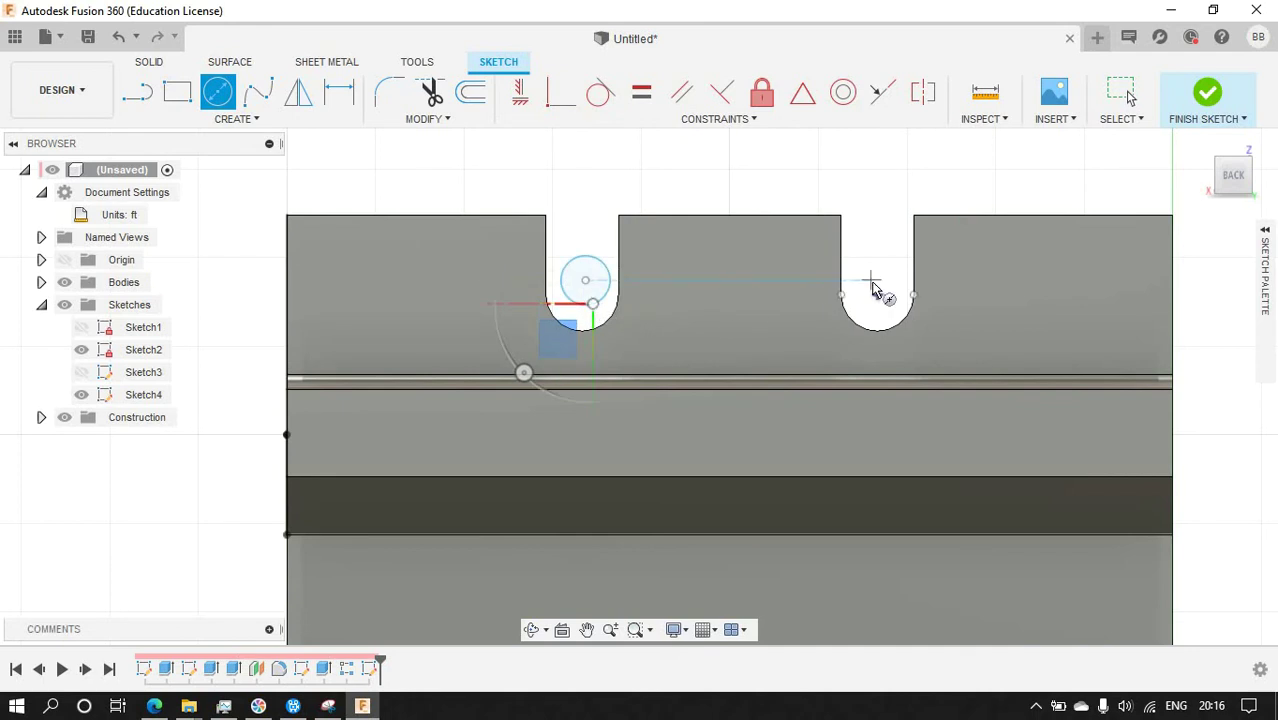
left_click(876, 281)
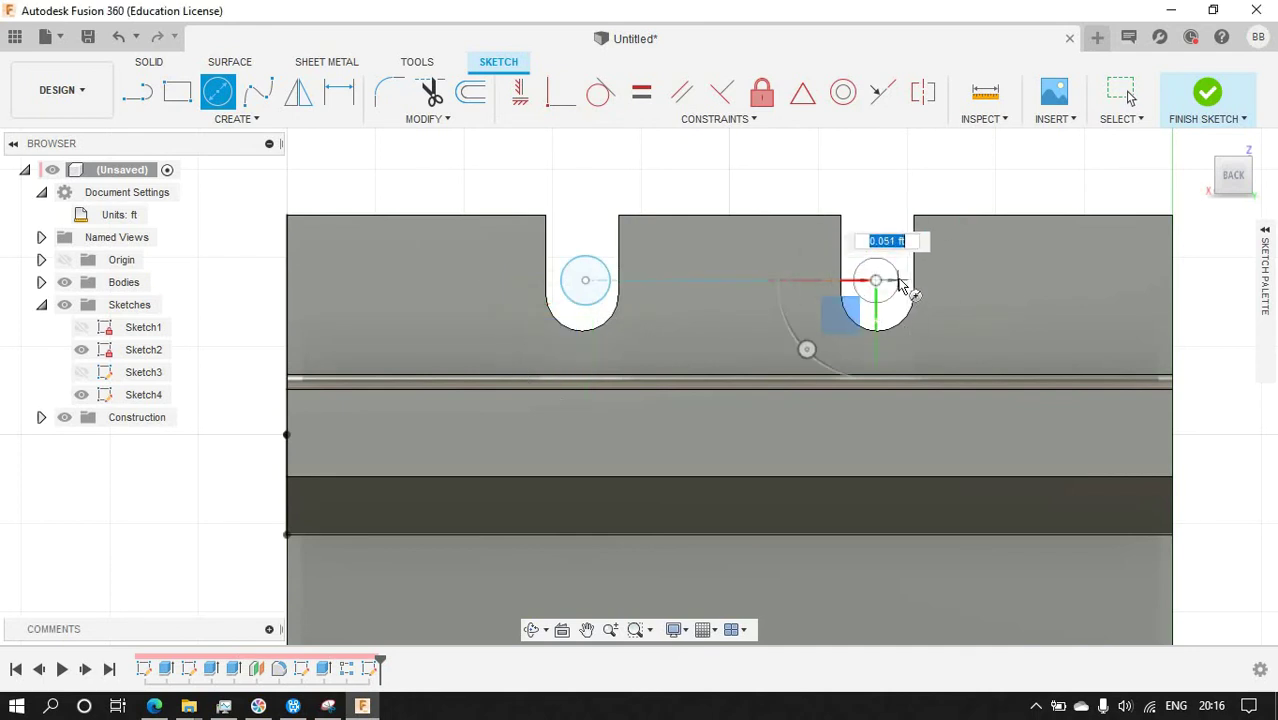
left_click(898, 280)
Begin dimensioning the left circle and switch document units back to millimetres.
left_click(339, 92)
left_click(585, 256)
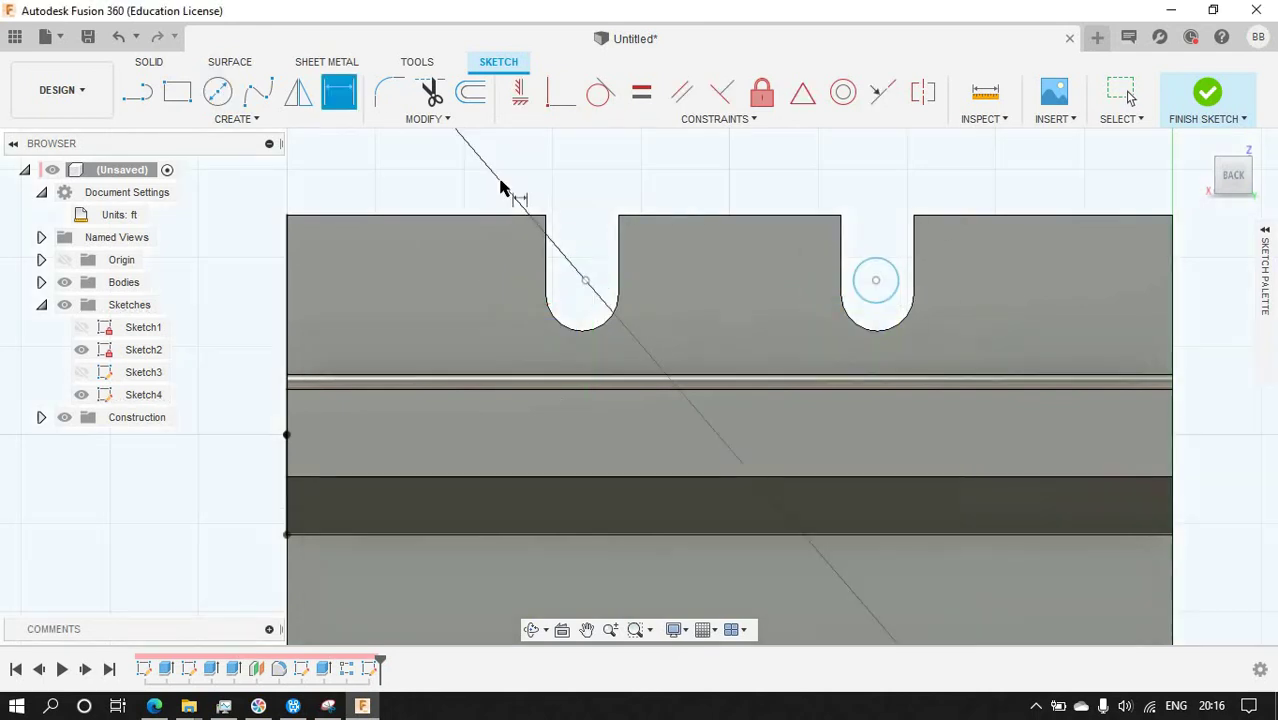
left_click(152, 214)
left_click(1165, 257)
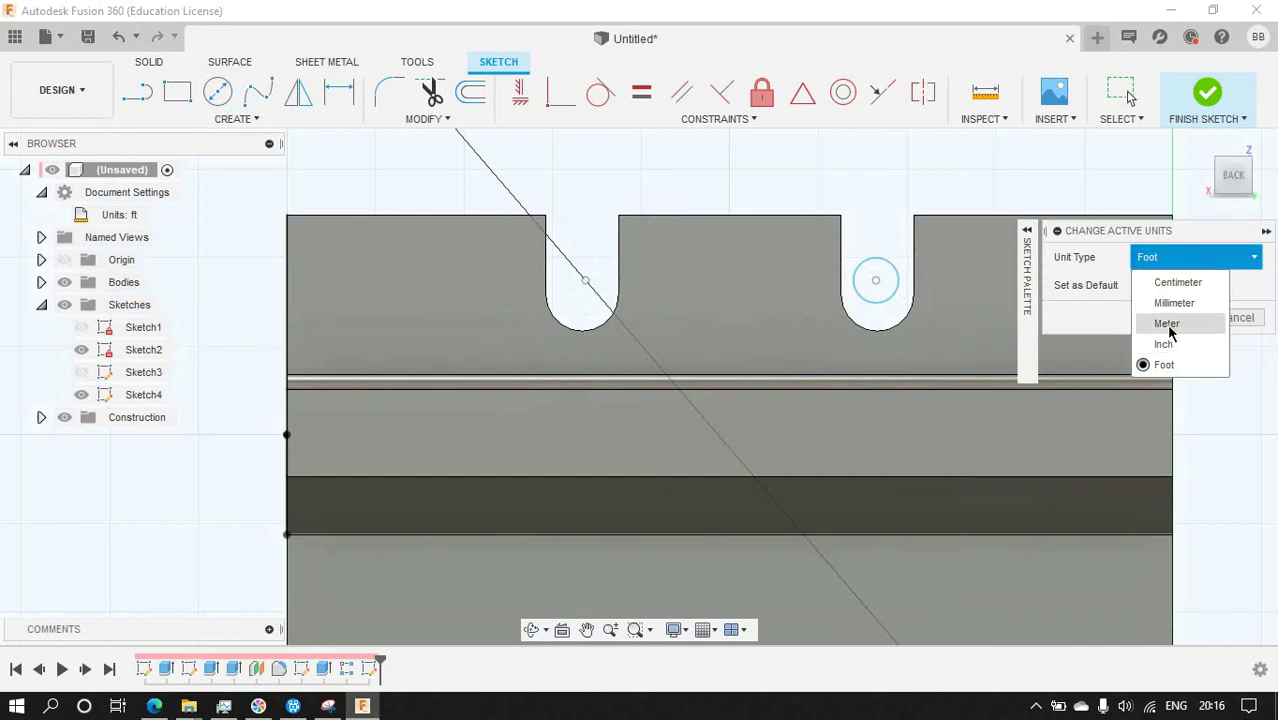
left_click(1170, 302)
left_click(1164, 317)
Dimension the left circle to Ø25 mm and pick the right circle next.
scroll(889, 305, "down", 10)
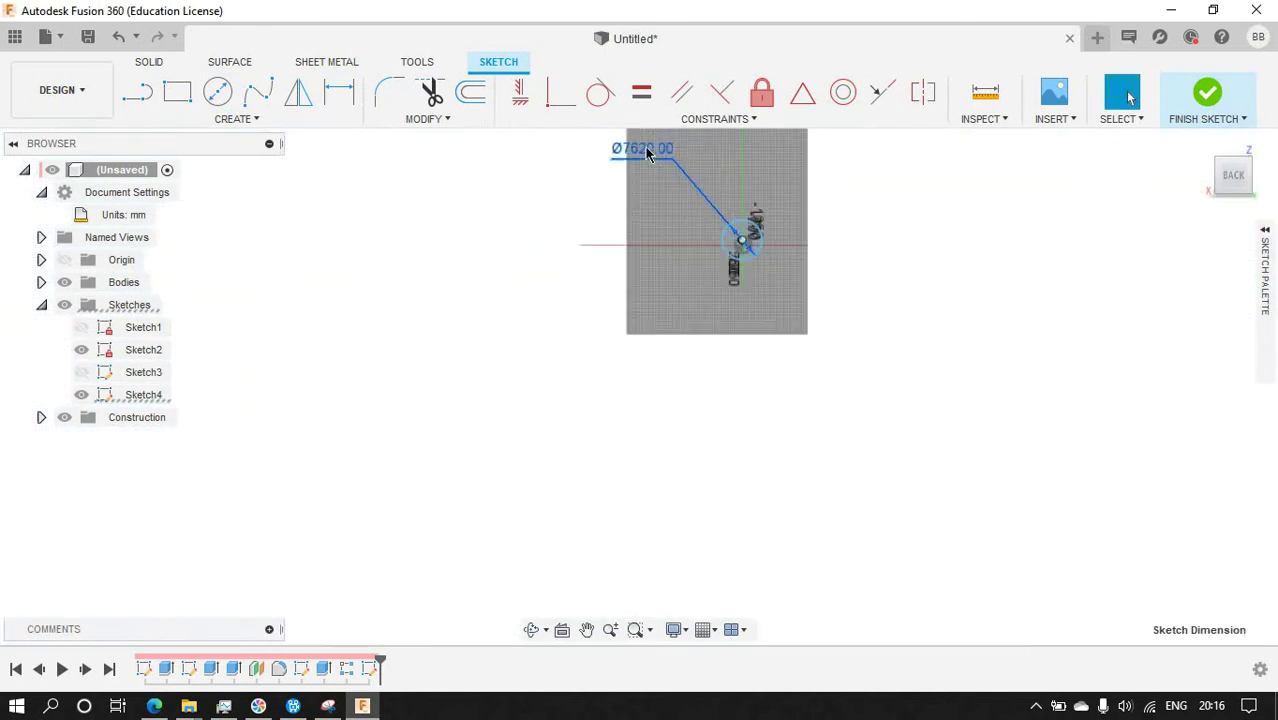
scroll(873, 314, "up", 3)
scroll(727, 316, "up", 3)
scroll(727, 316, "up", 3)
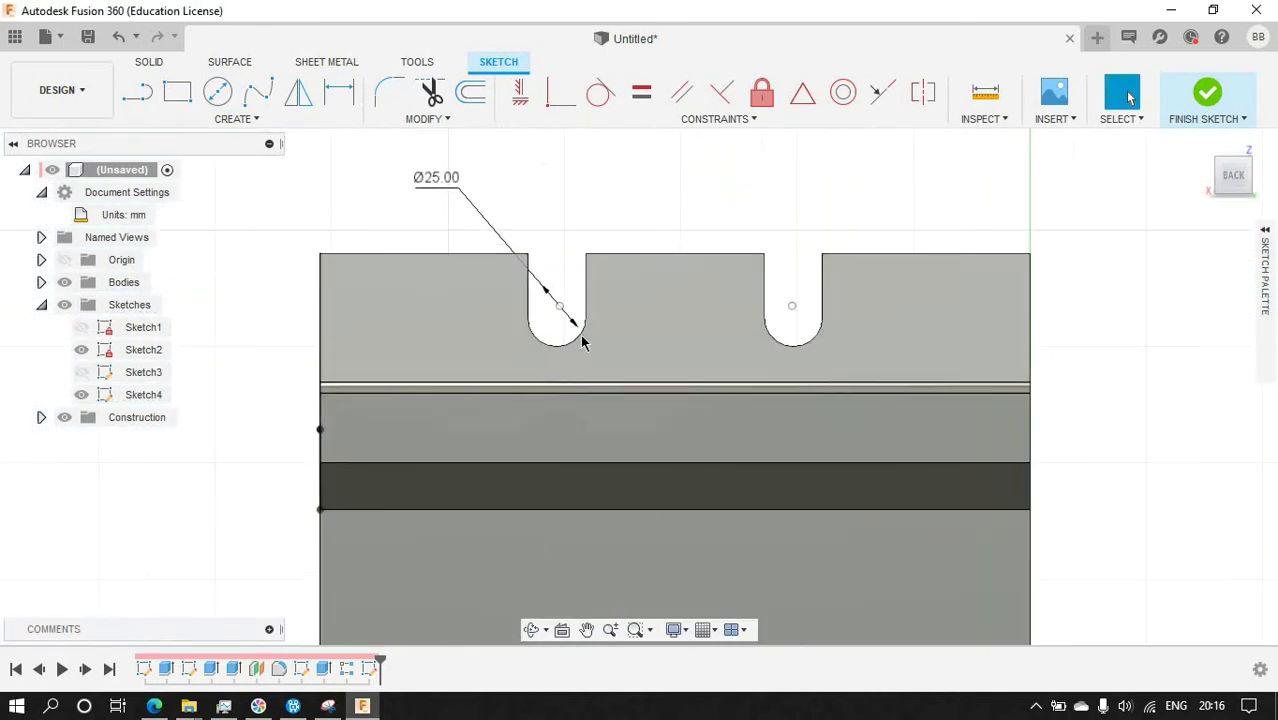
scroll(670, 372, "up", 2)
left_click(339, 92)
left_click(770, 292)
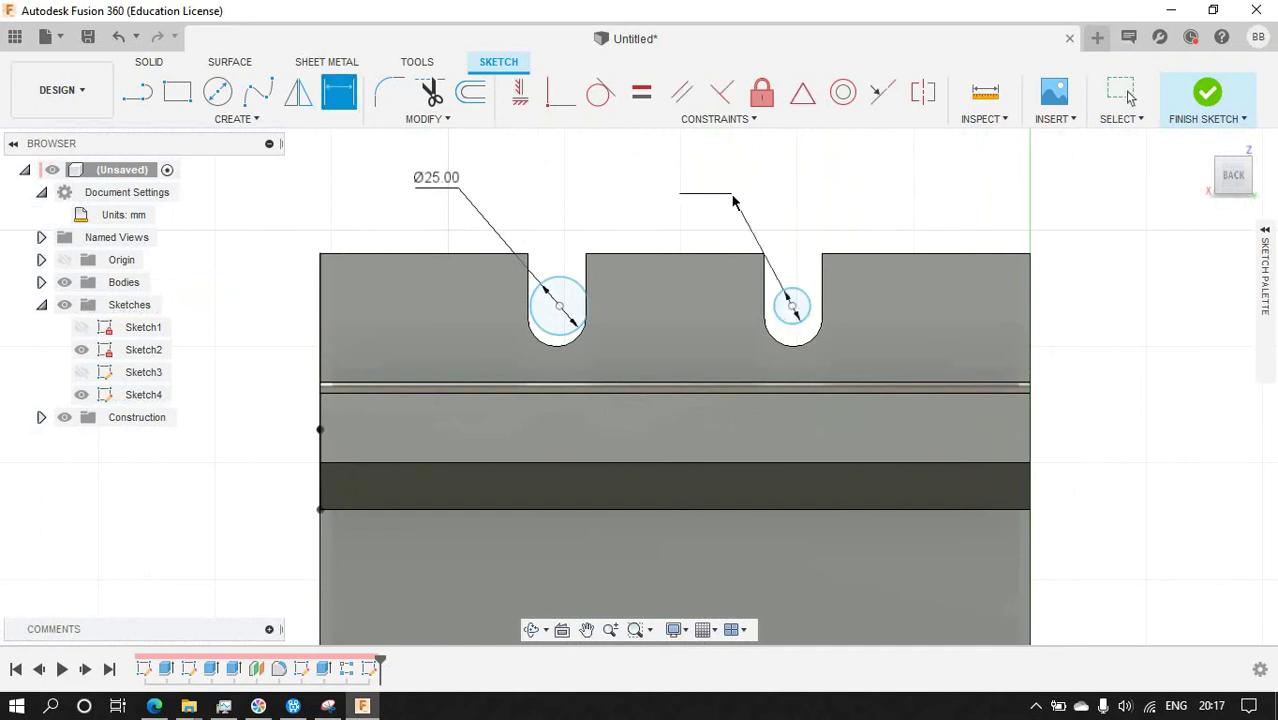
In feet, place the left circle 0.333 ft from the left edge and circles 0.333 ft apart.
left_click(321, 268)
left_click(559, 305)
left_click(522, 224)
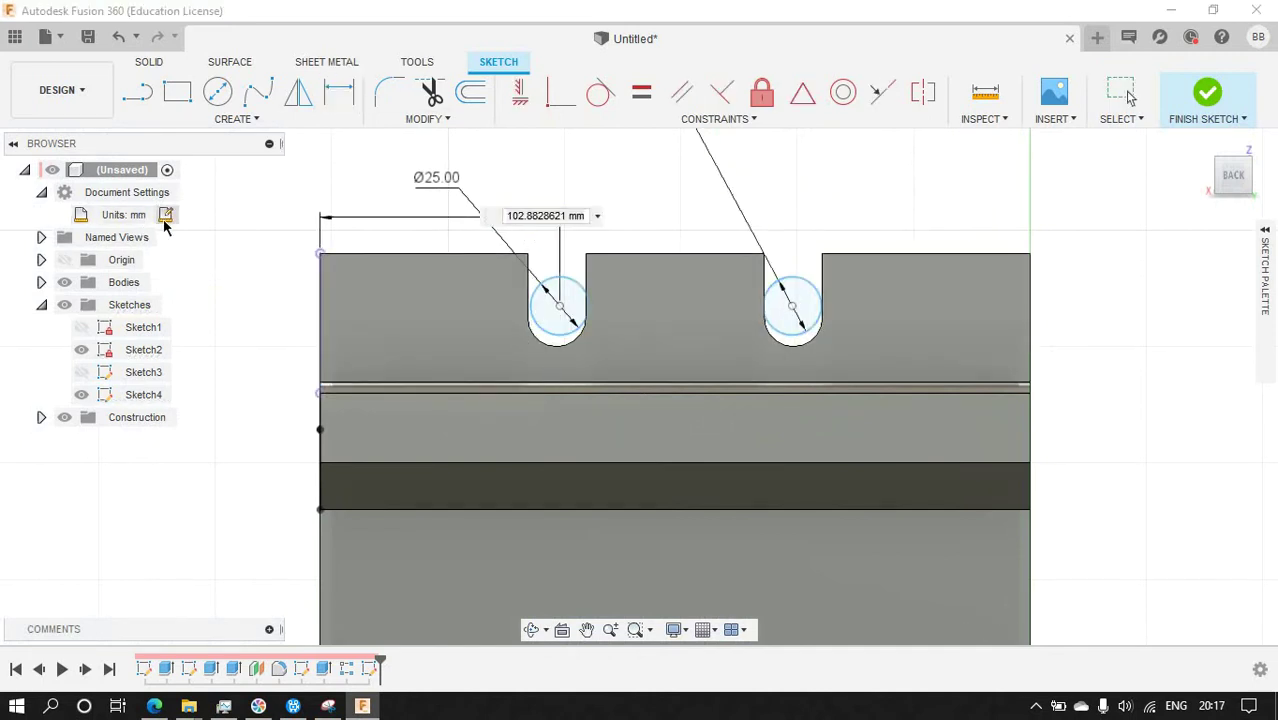
left_click(161, 214)
left_click(1196, 257)
left_click(1164, 364)
left_click(1195, 317)
double_click(534, 208)
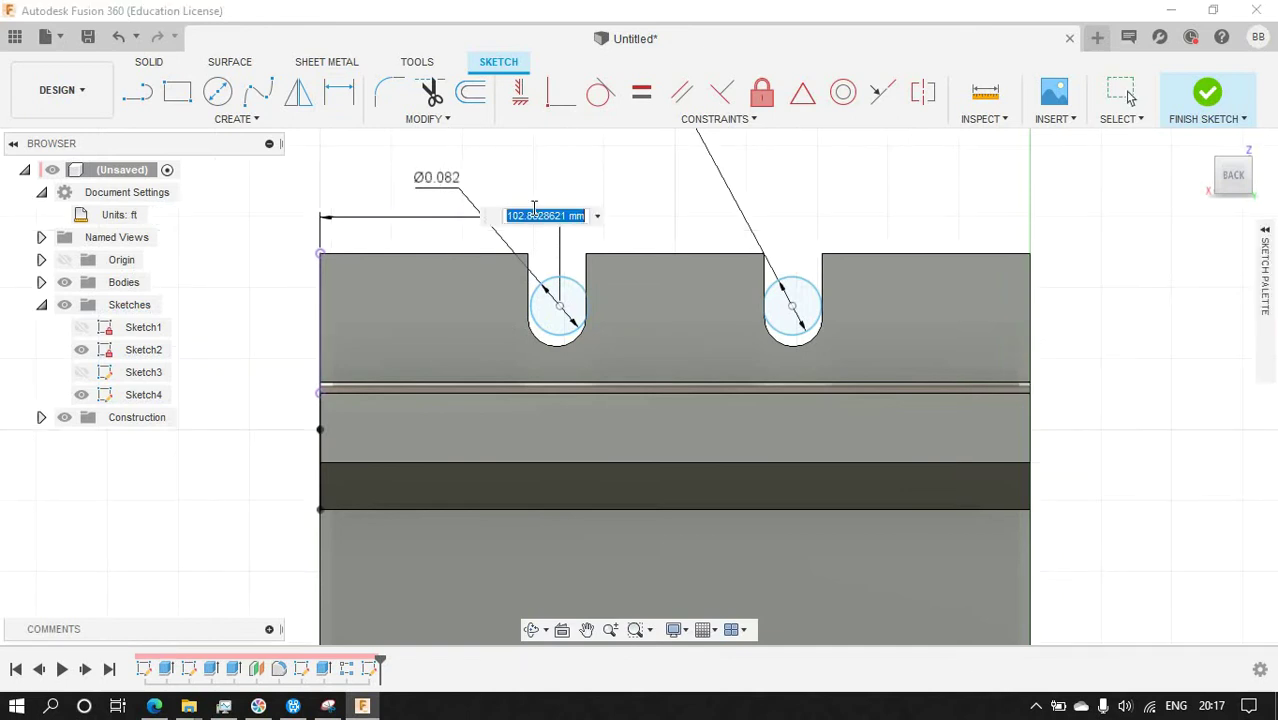
type(".3333")
key("Return")
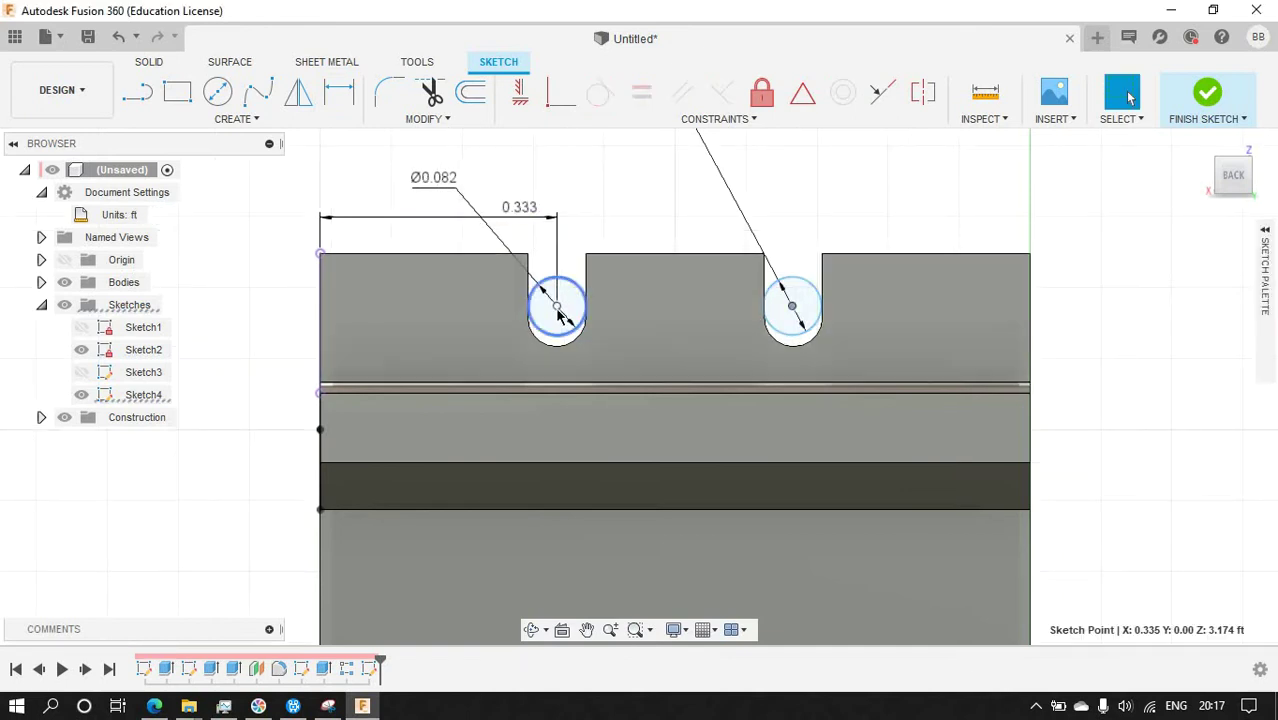
left_click(778, 312)
left_click(763, 213)
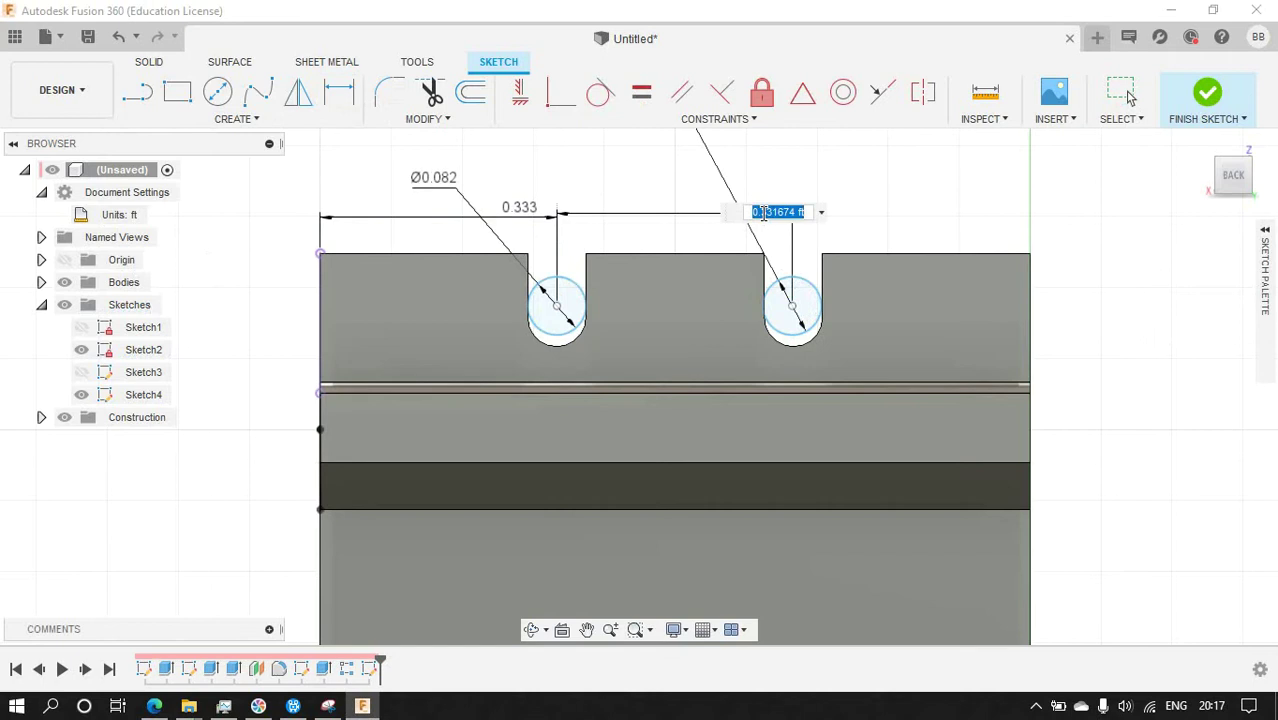
key("Return")
Back in millimetres, dimension the left circle 30 mm above the groove line.
left_click(556, 306)
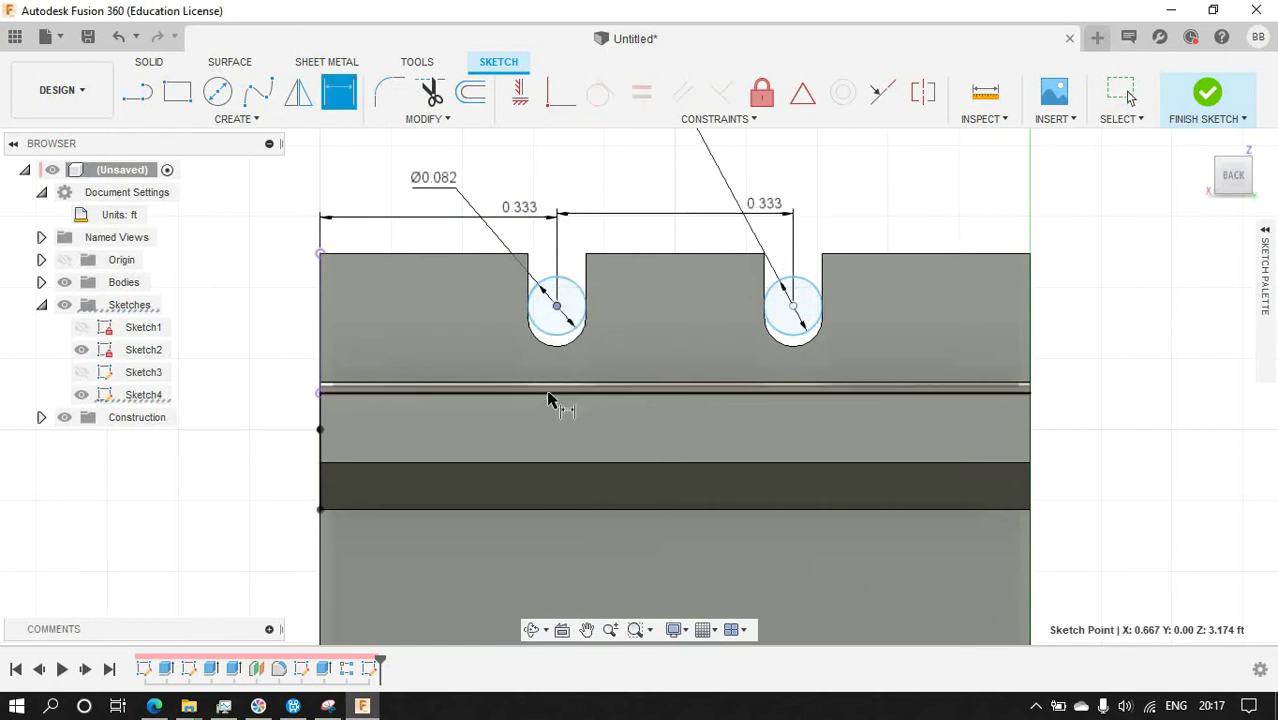
left_click(551, 392)
left_click(247, 360)
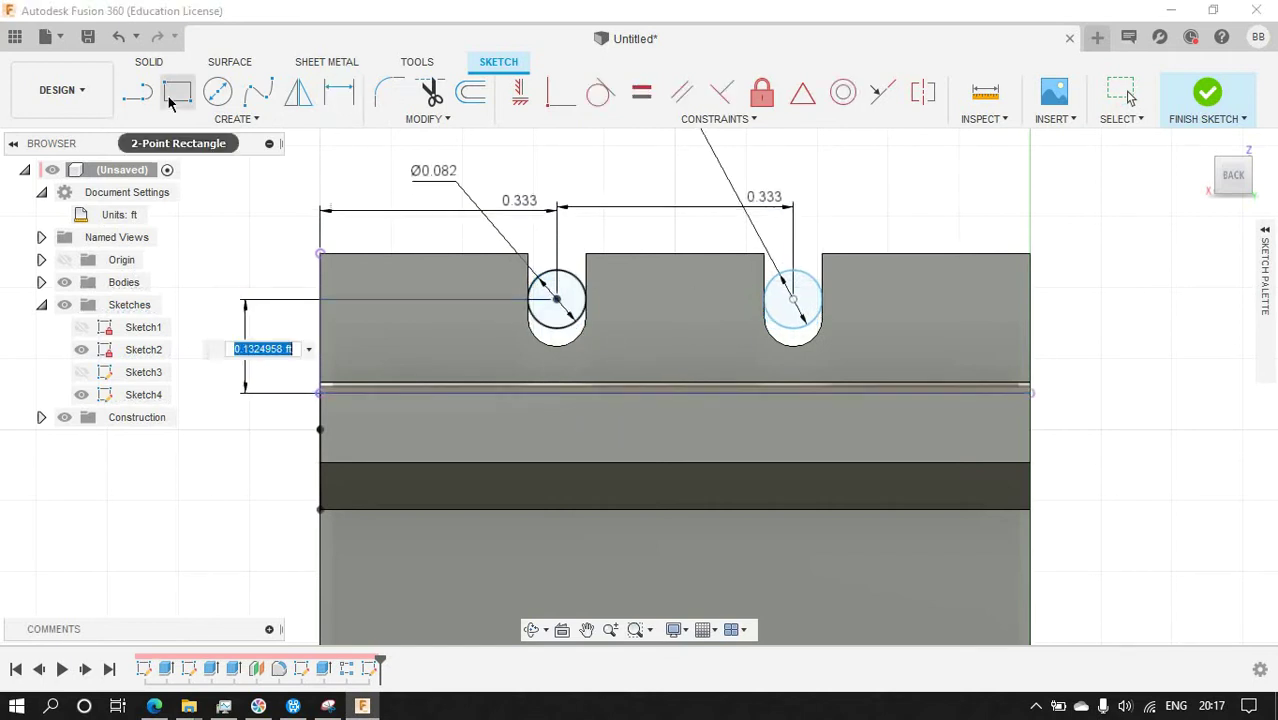
left_click(160, 214)
left_click(1195, 257)
left_click(1174, 303)
key("Return")
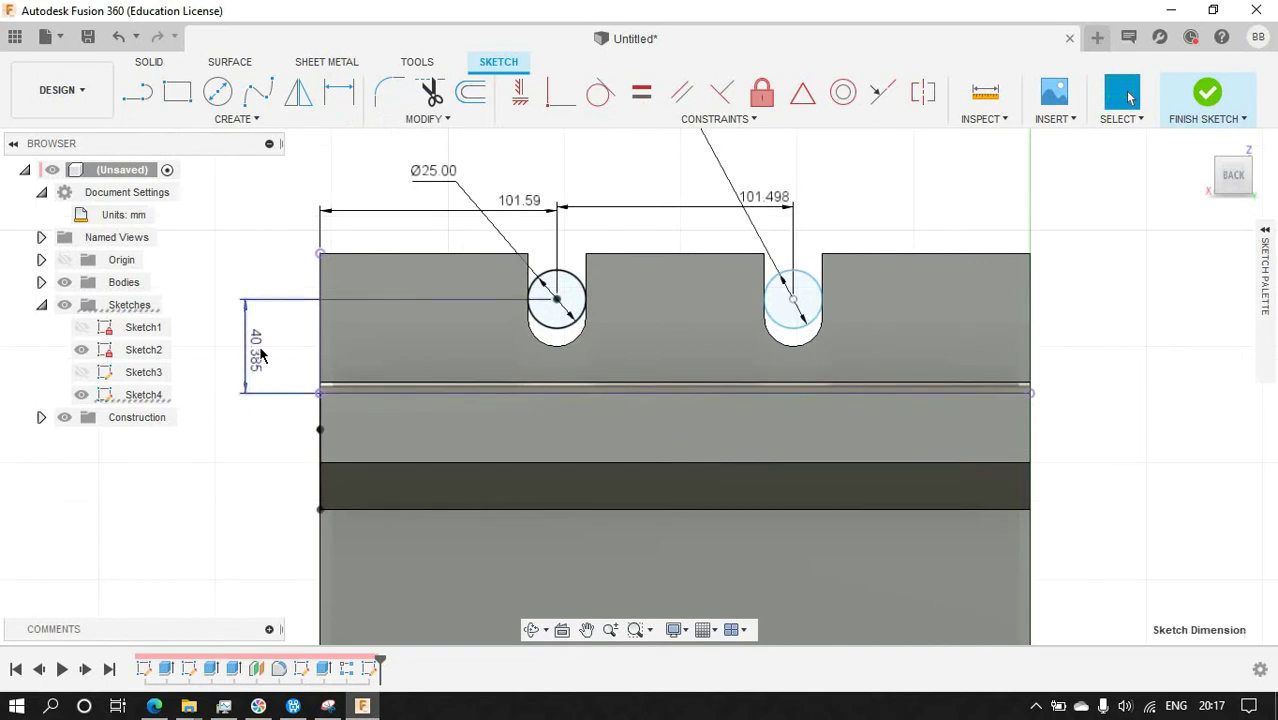
double_click(259, 355)
type("30")
key("Return")
Try circle height values of 35, 36, 34 and 30 mm.
double_click(260, 360)
type("35")
key("Return")
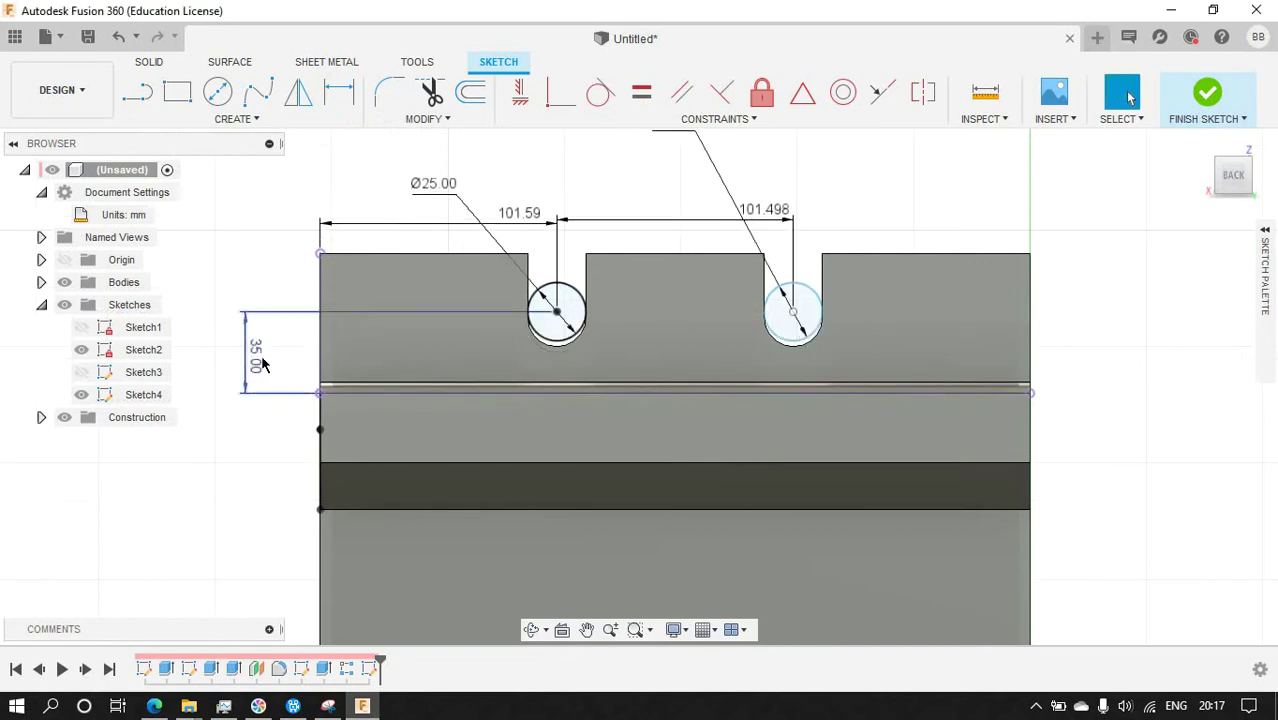
double_click(260, 366)
type("0.3")
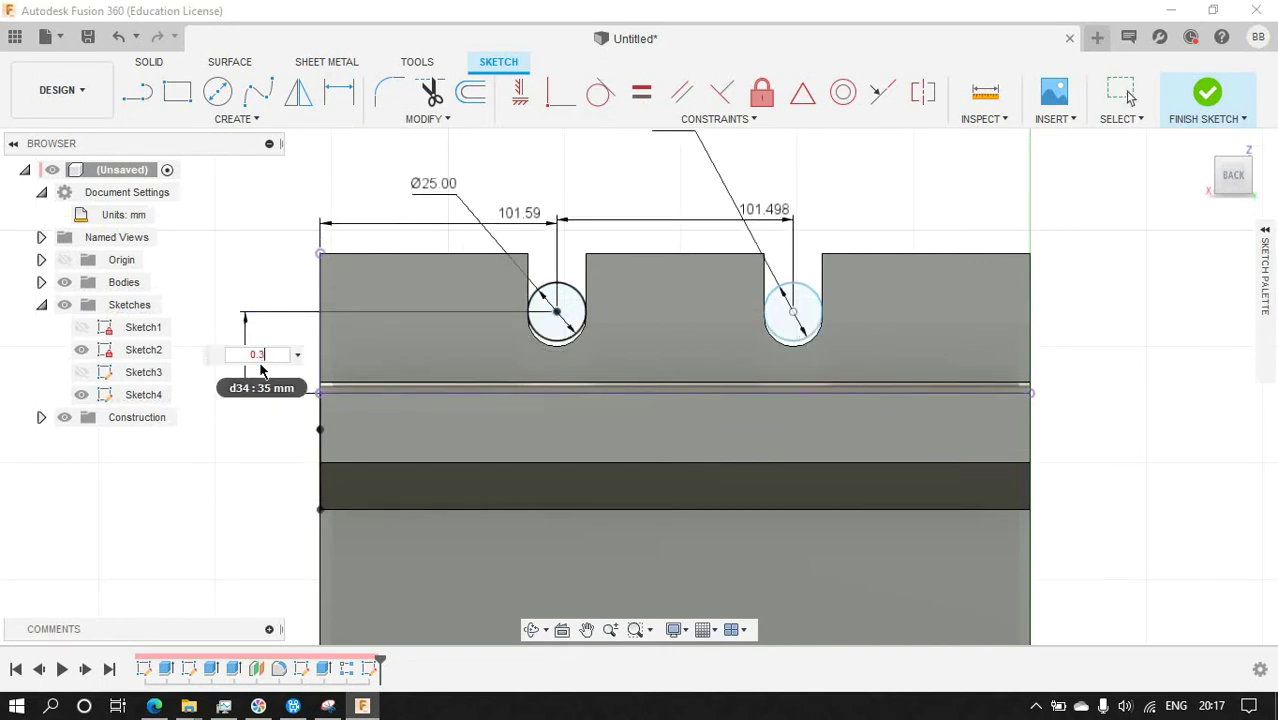
key("Return")
double_click(258, 372)
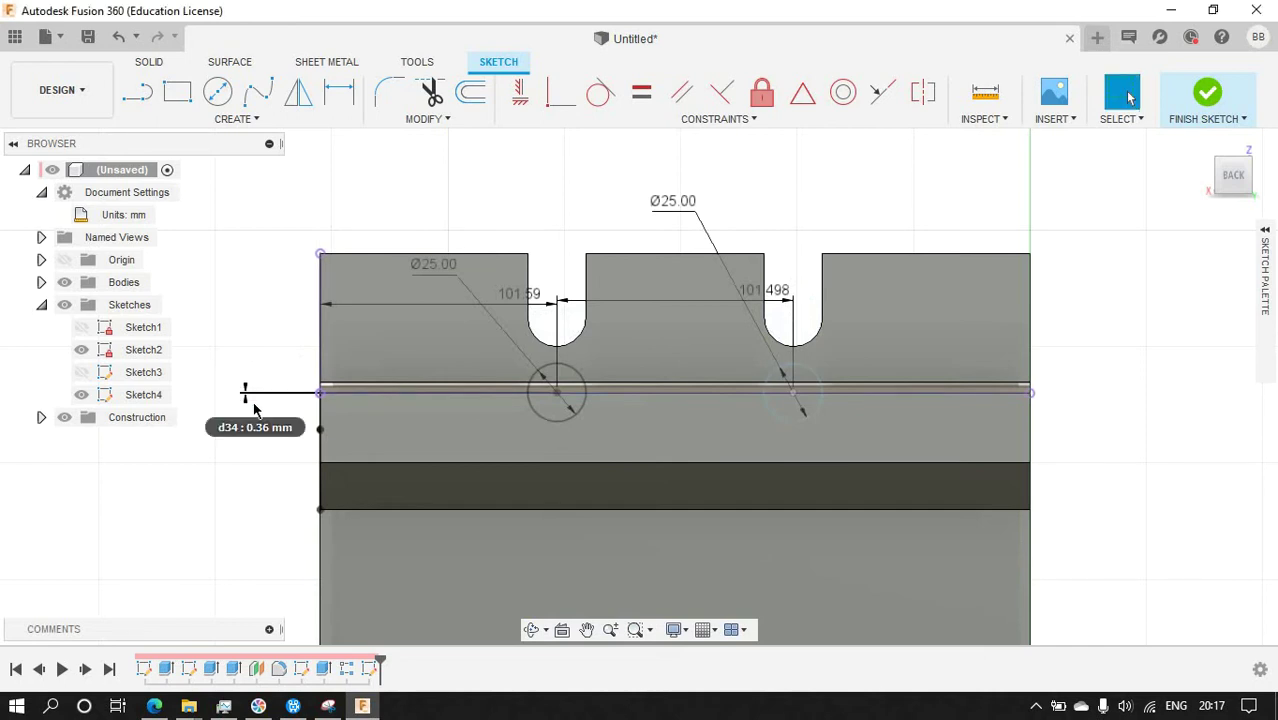
type("36")
key("Return")
double_click(259, 360)
type("34")
key("Return")
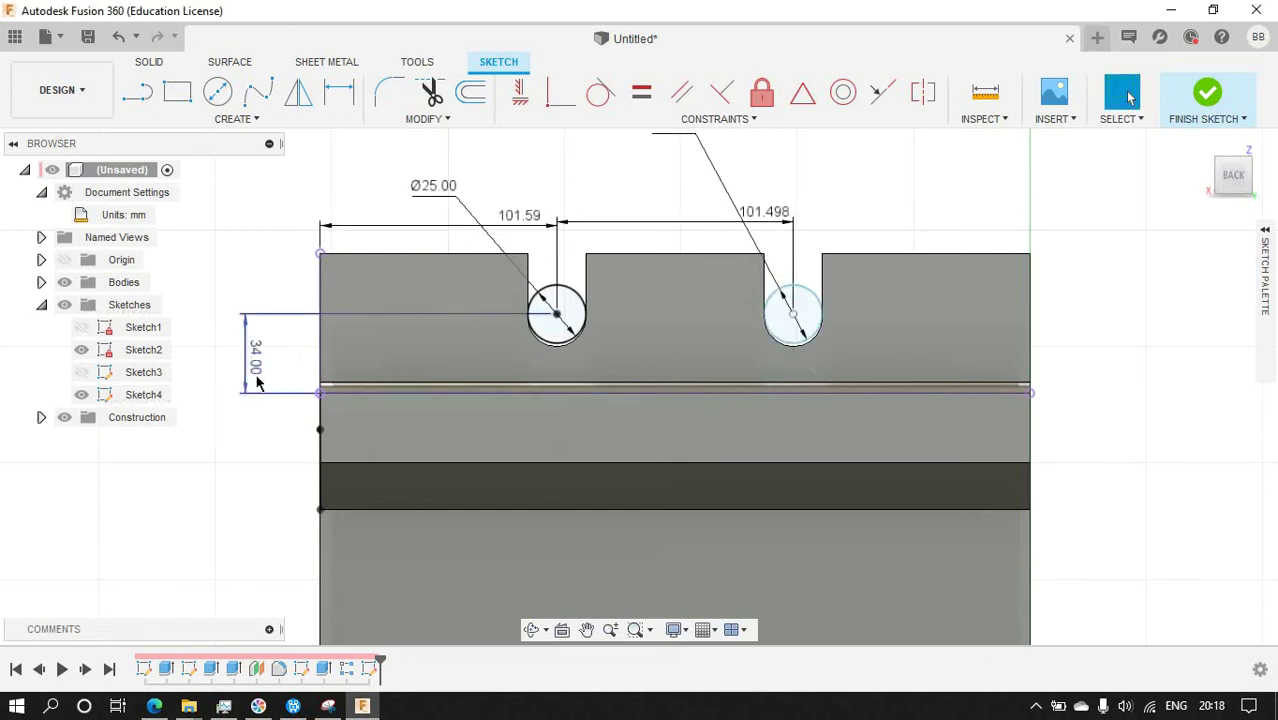
double_click(257, 380)
type("30")
key("Return")
Delete the trial vertical height dimension.
scroll(584, 314, "up", 5)
scroll(452, 413, "down", 2)
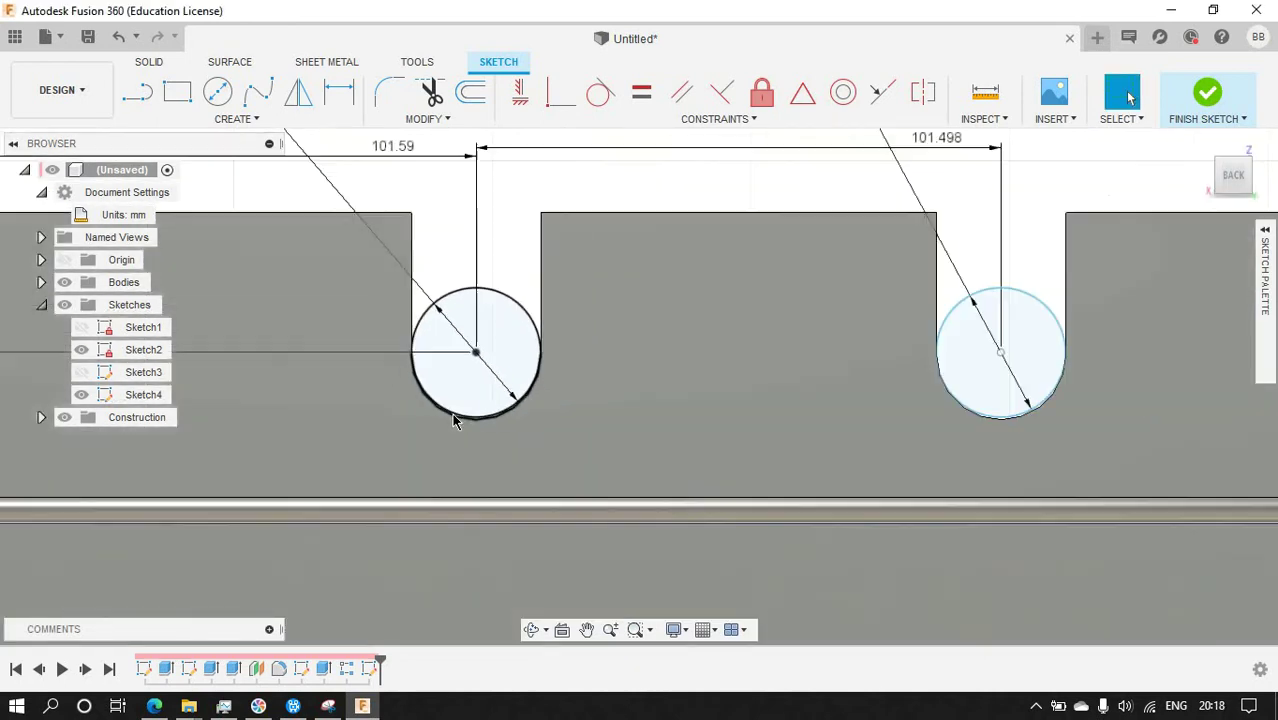
scroll(452, 413, "down", 4)
right_click(204, 462)
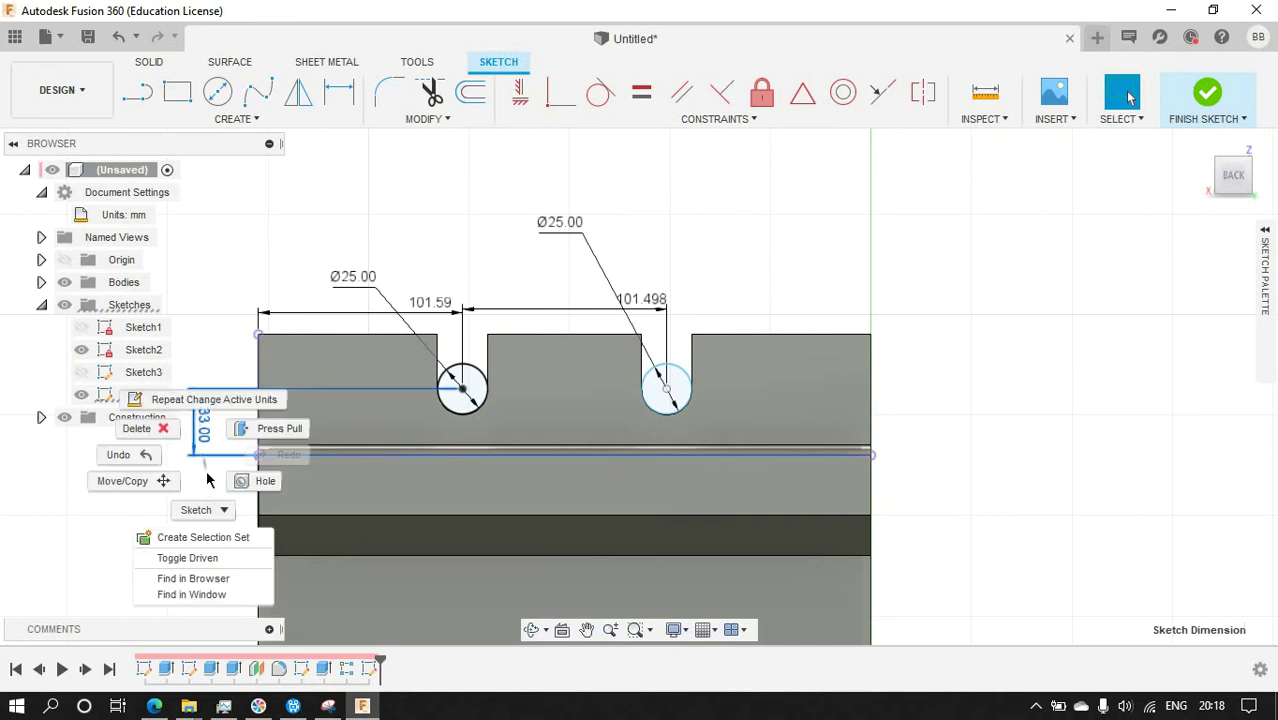
left_click(165, 420)
Dimension the circle centres 27.5 mm below the panel's top edge.
key("d")
left_click(462, 388)
left_click(420, 334)
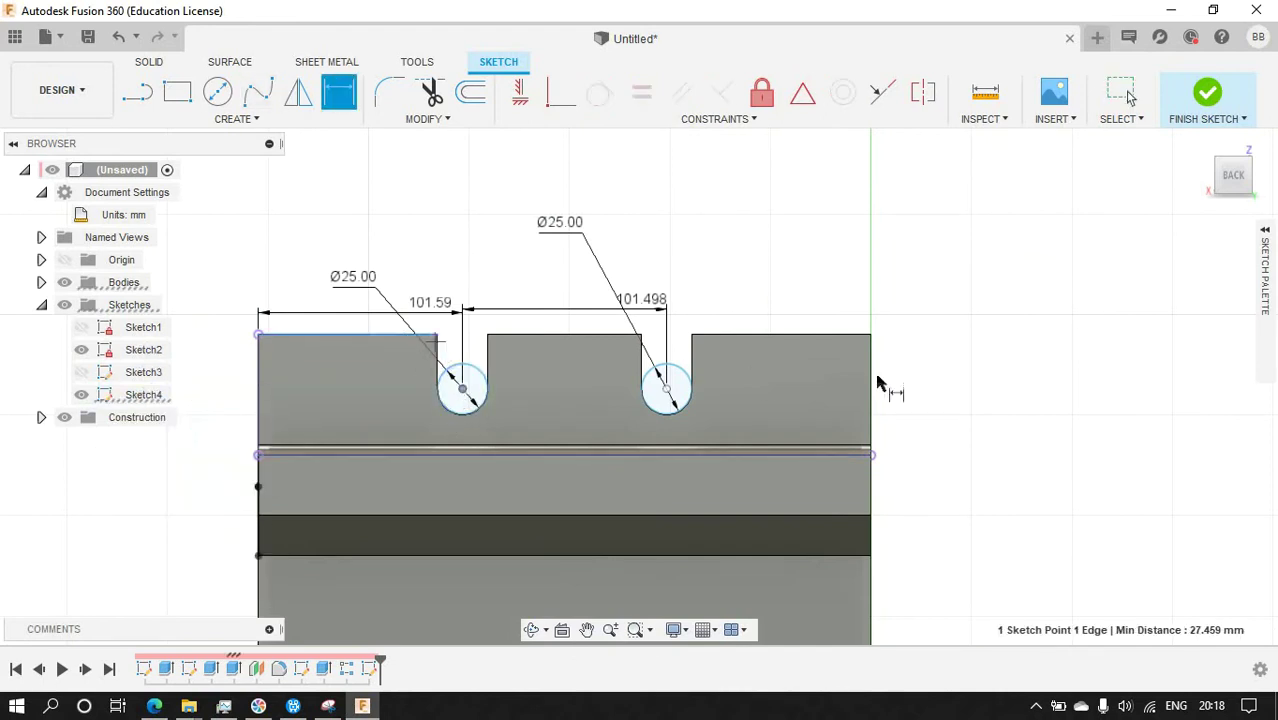
left_click(912, 366)
type("27.5")
key("Return")
scroll(662, 400, "up", 3)
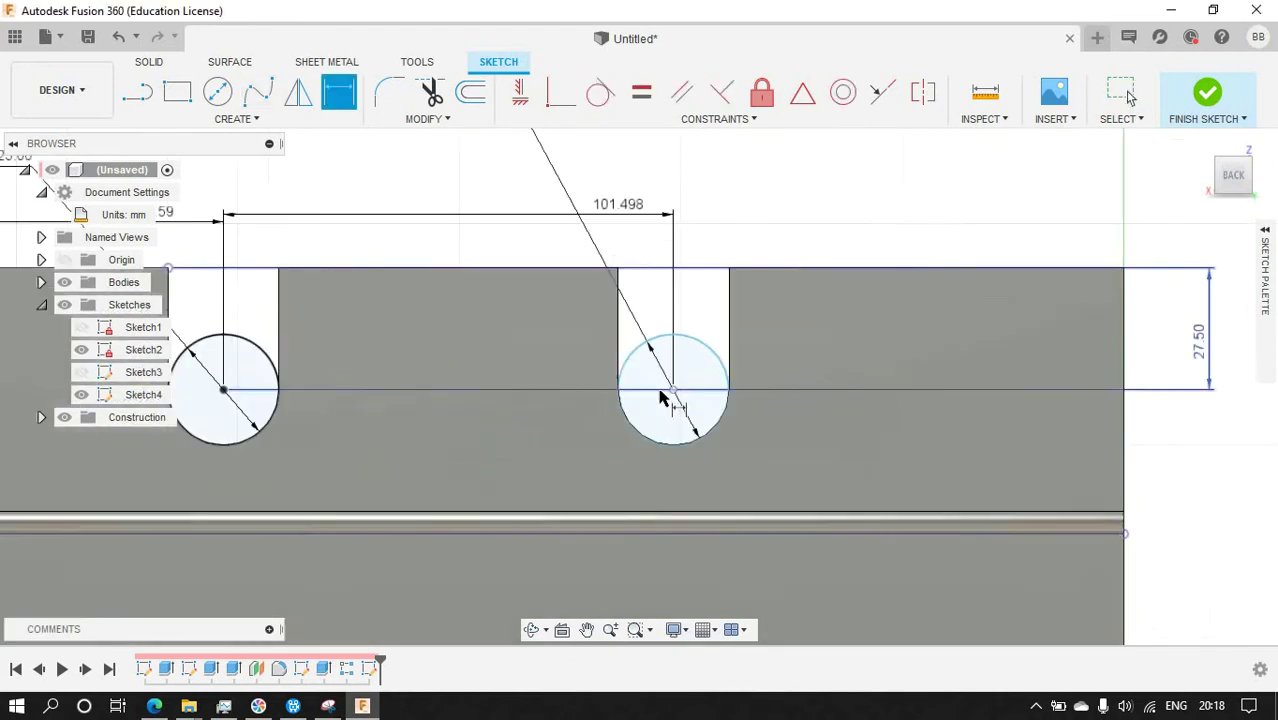
scroll(685, 456, "up", 3)
scroll(685, 456, "down", 8)
left_click(1258, 170)
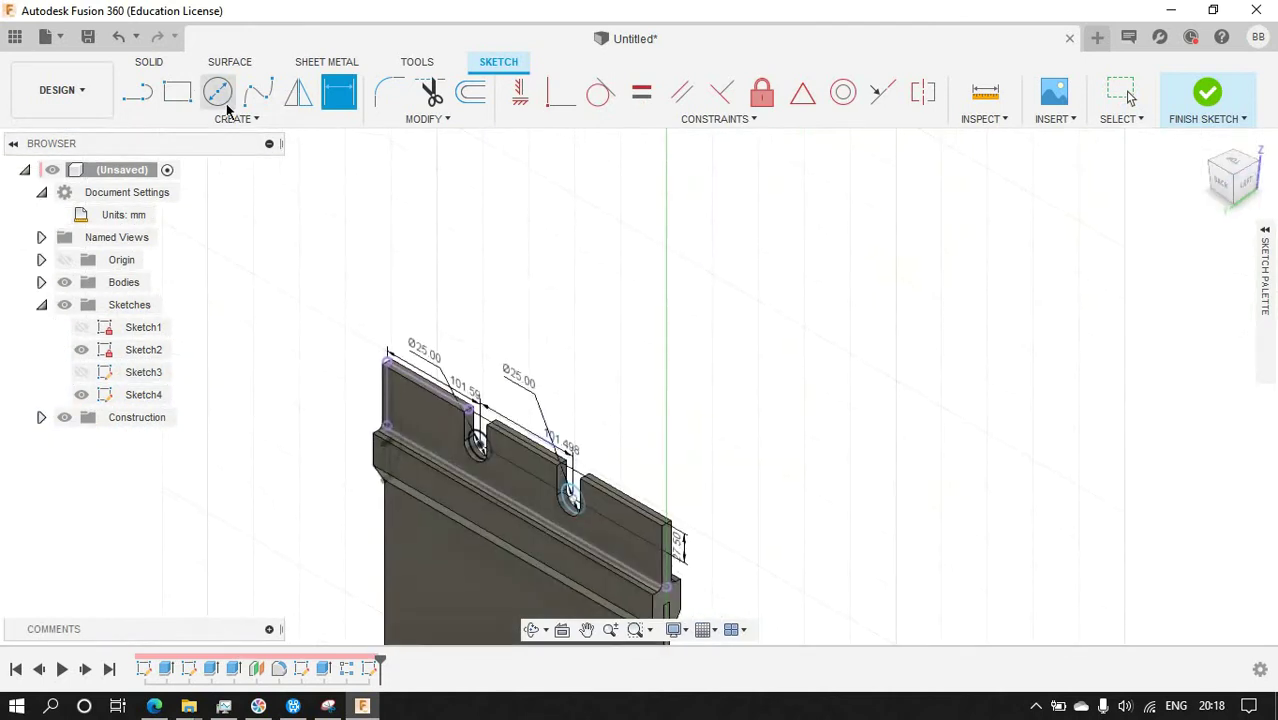
Extrude both Sketch4 circles symmetrically 15 mm into pins.
left_click(1208, 92)
key("e")
scroll(470, 440, "up", 3)
left_click(735, 561)
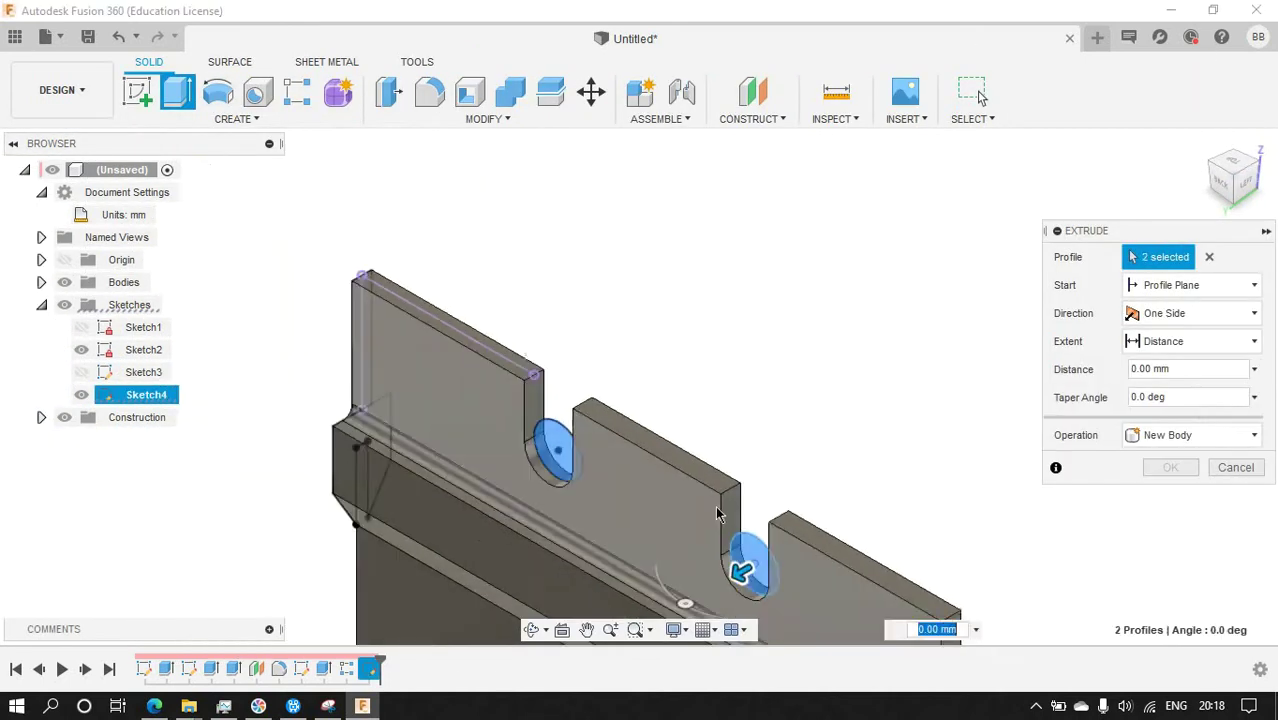
scroll(700, 500, "down", 3)
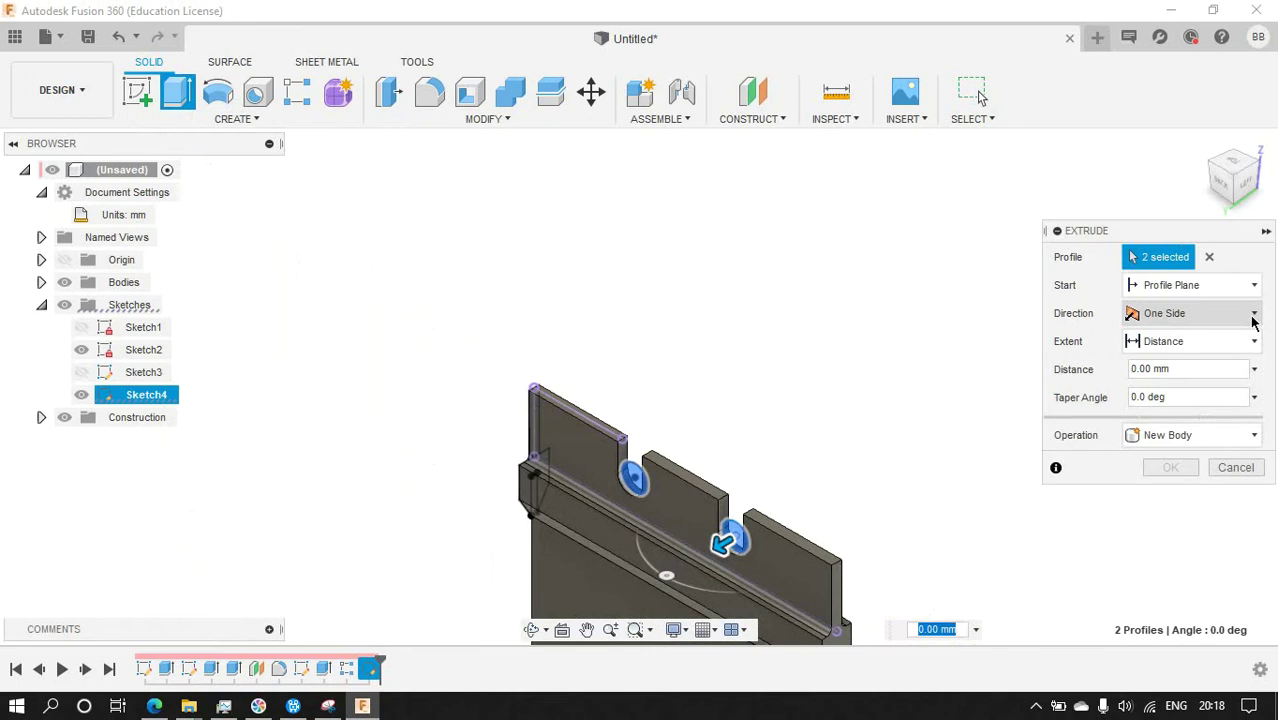
left_click(1254, 313)
left_click(1200, 380)
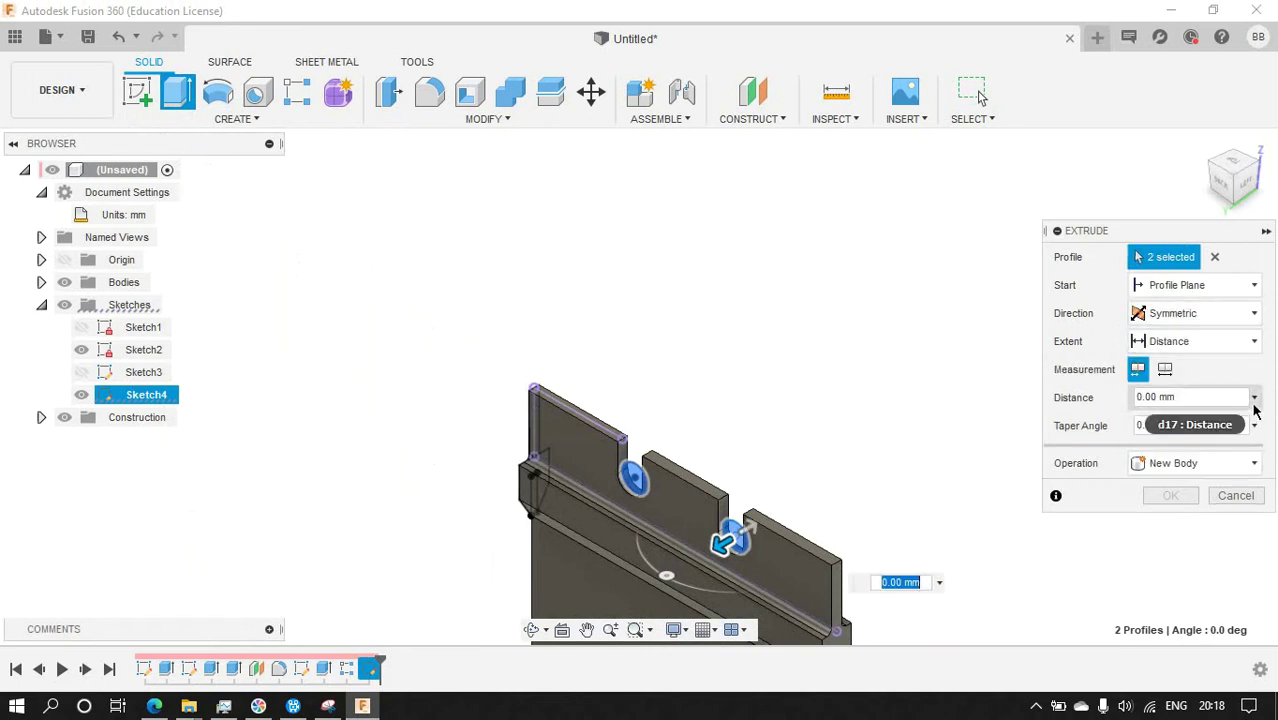
left_click(1180, 398)
type("20")
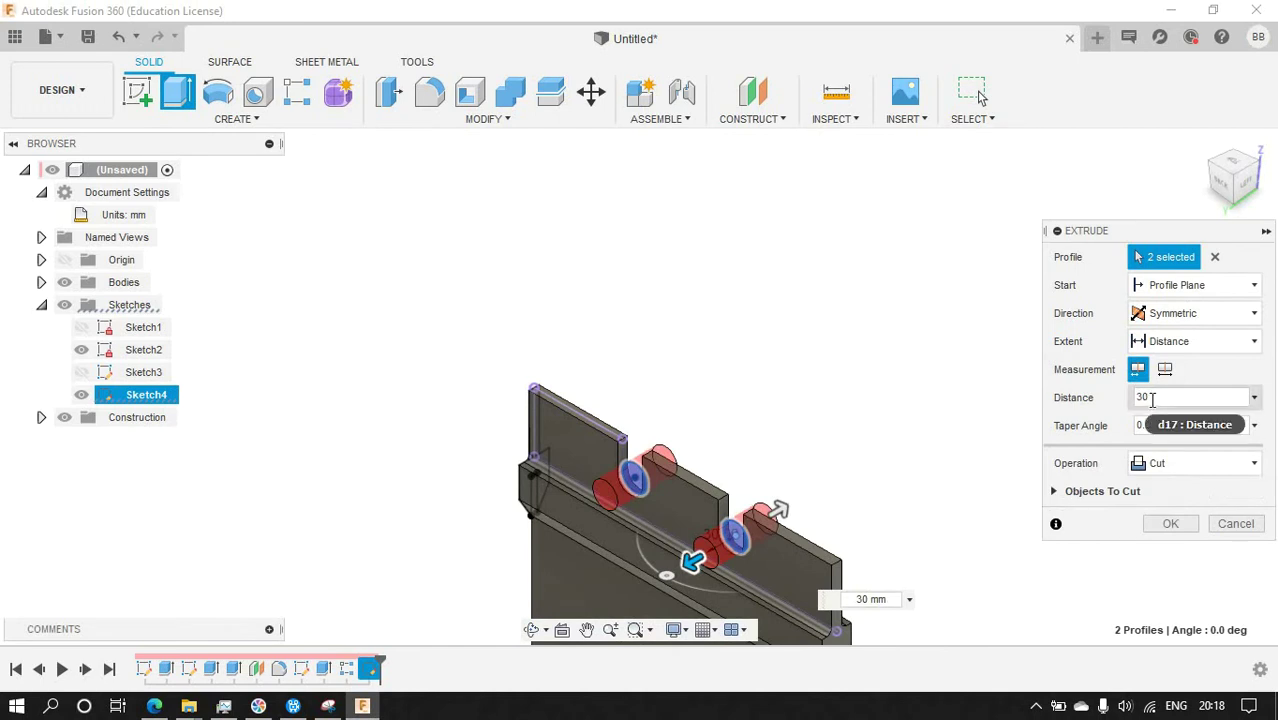
left_click(1240, 212)
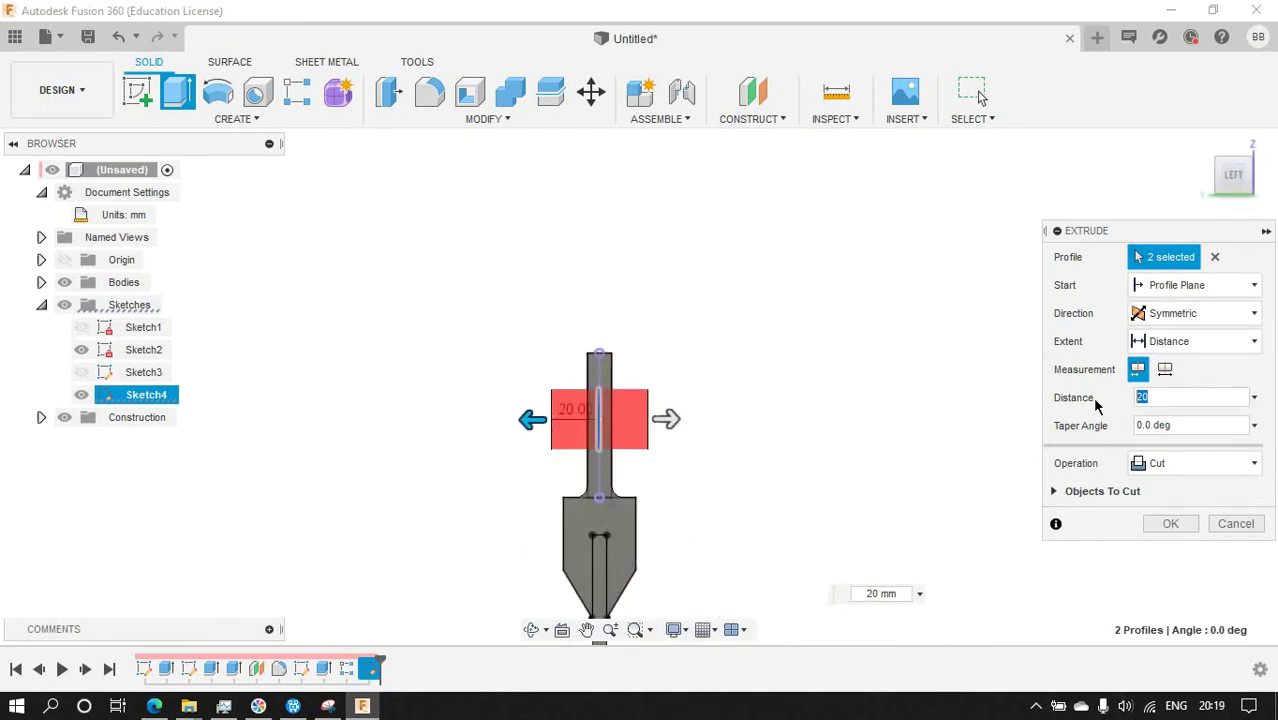
type("5")
left_click(1170, 523)
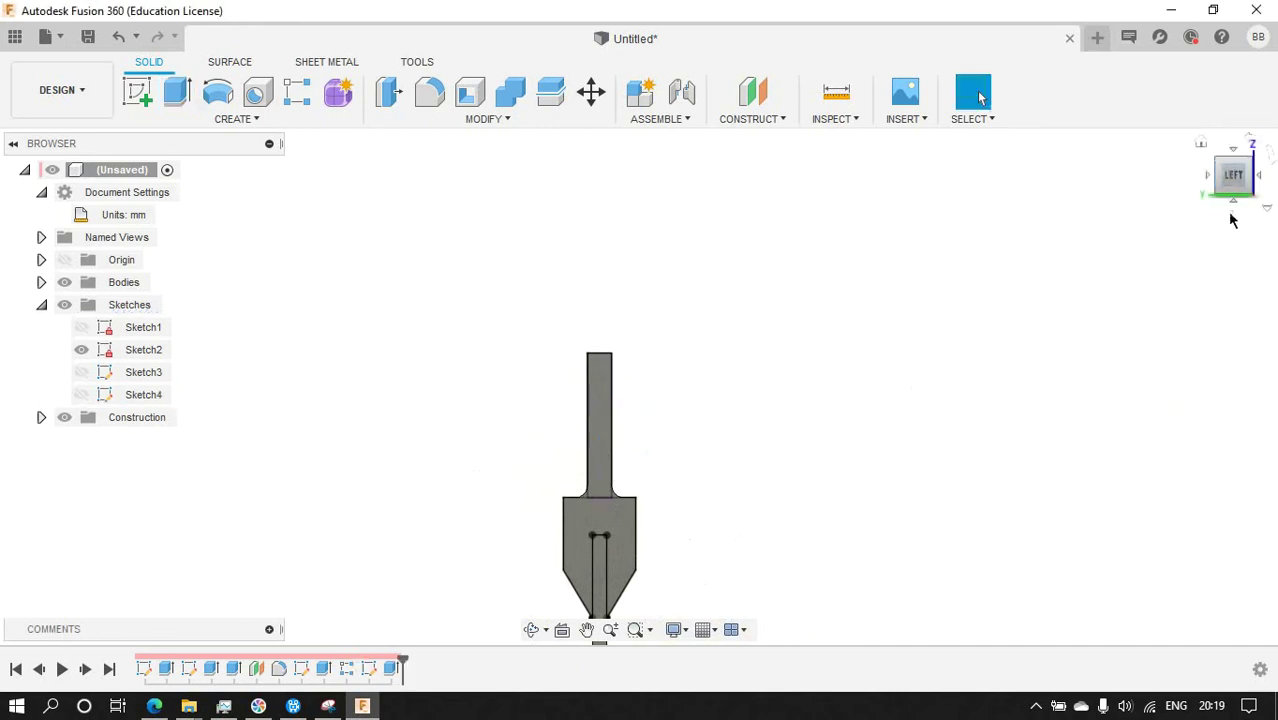
Edit the pin extrusion so its operation is New Body.
left_click(1232, 212)
left_click(439, 478)
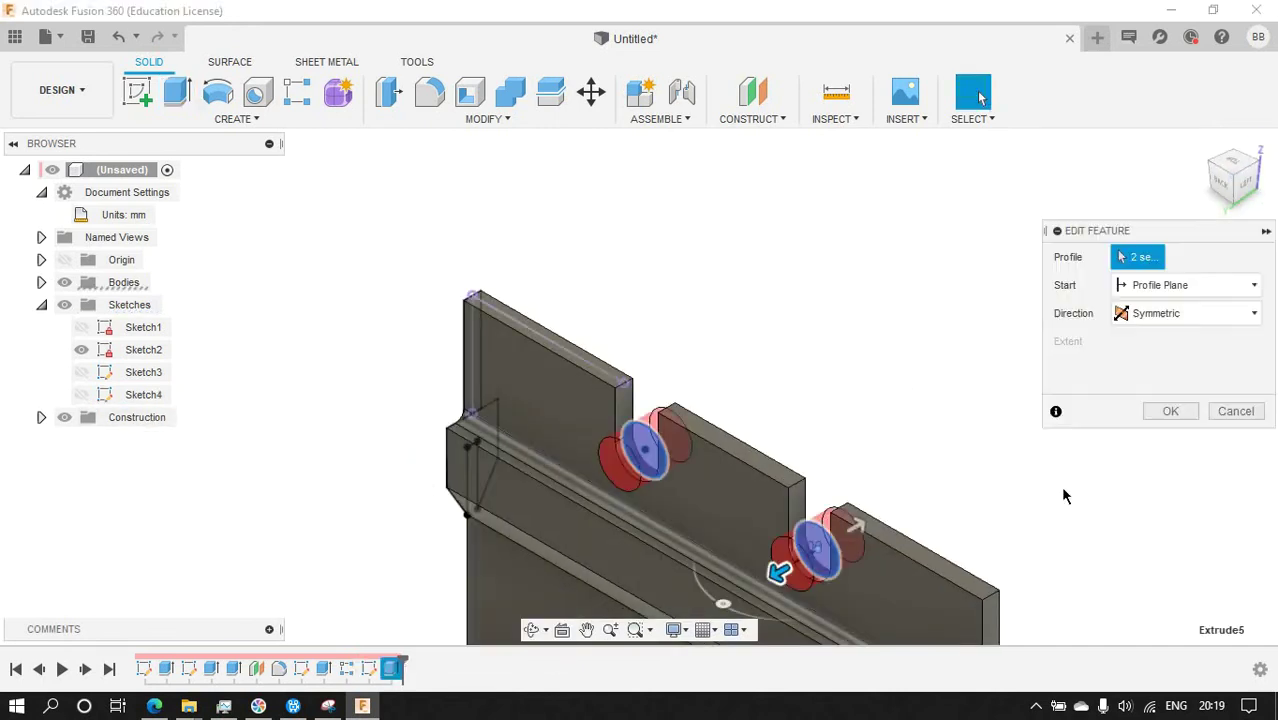
left_click(1166, 462)
left_click(1175, 557)
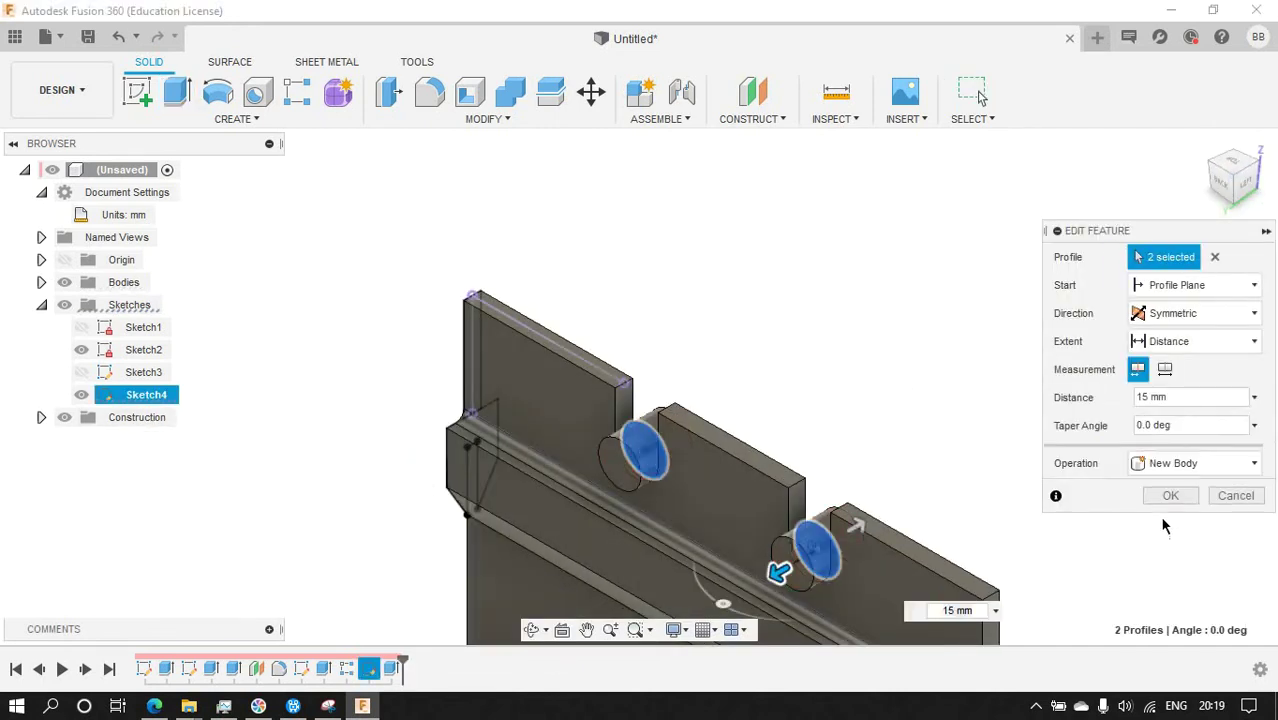
left_click(1166, 495)
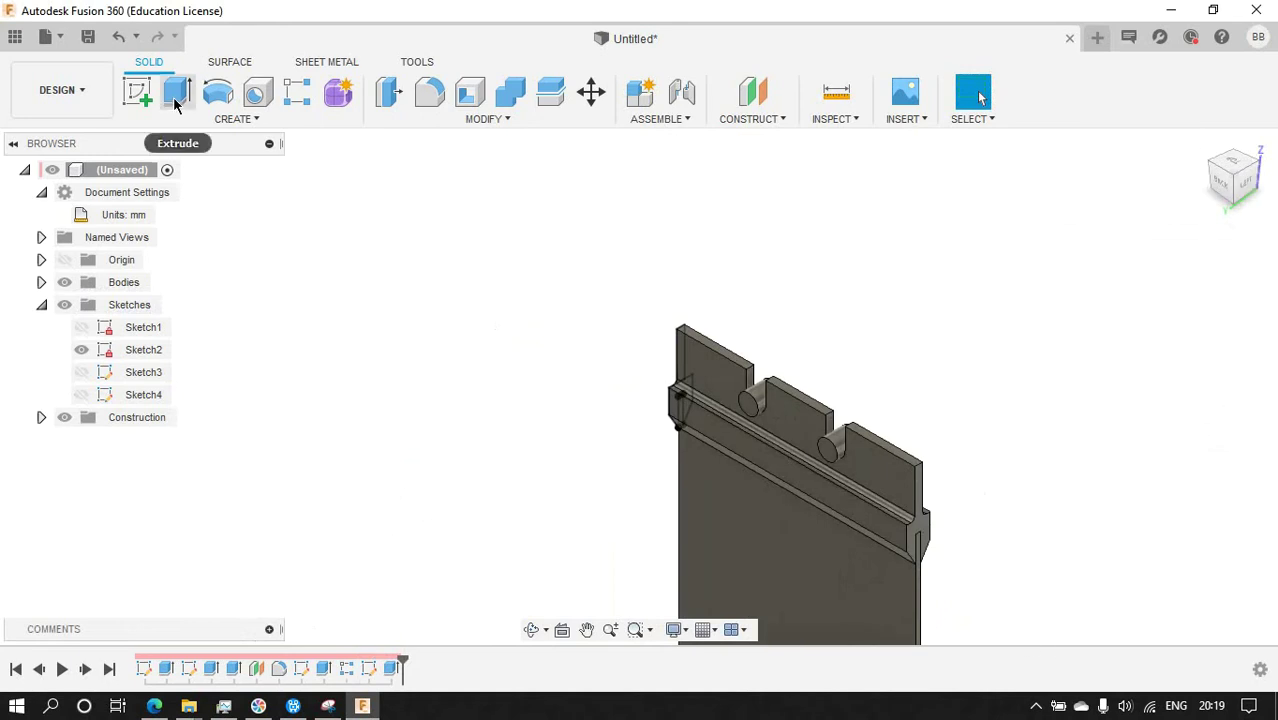
Create Sketch5 on the panel's front face with a circle centred on the left pin.
left_click(137, 92)
left_click(750, 400)
left_click(218, 93)
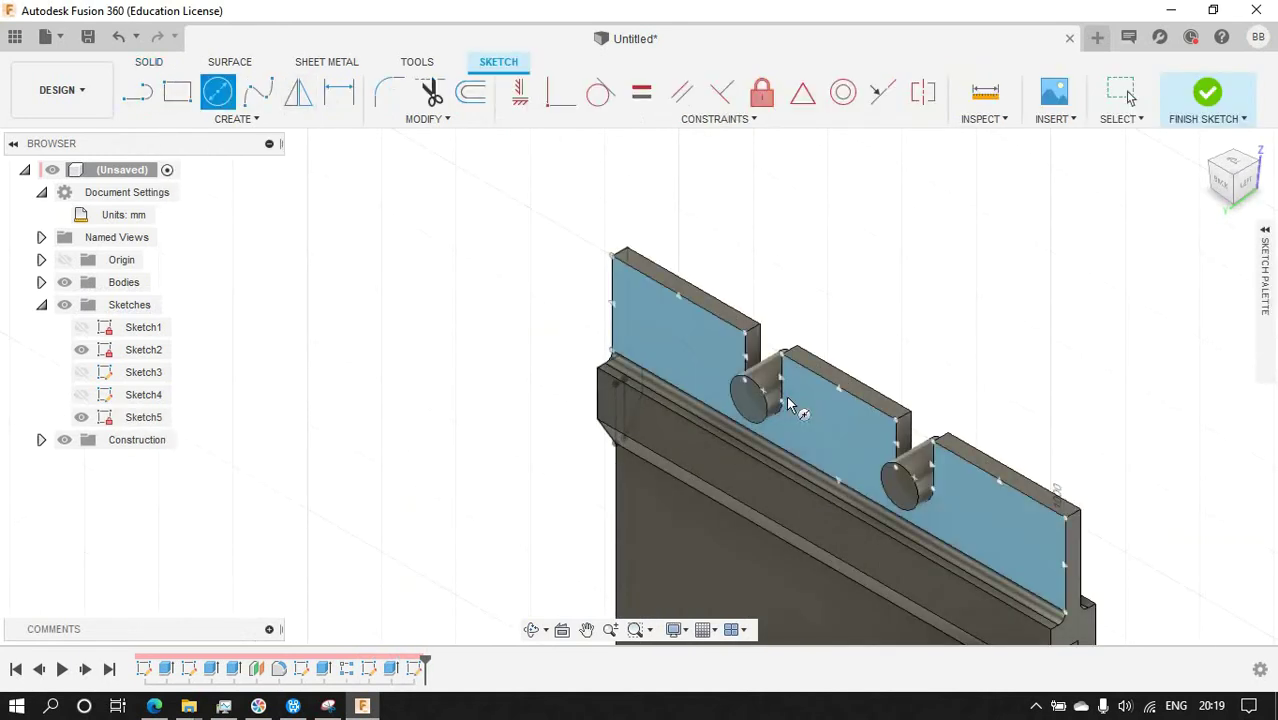
left_click(752, 406)
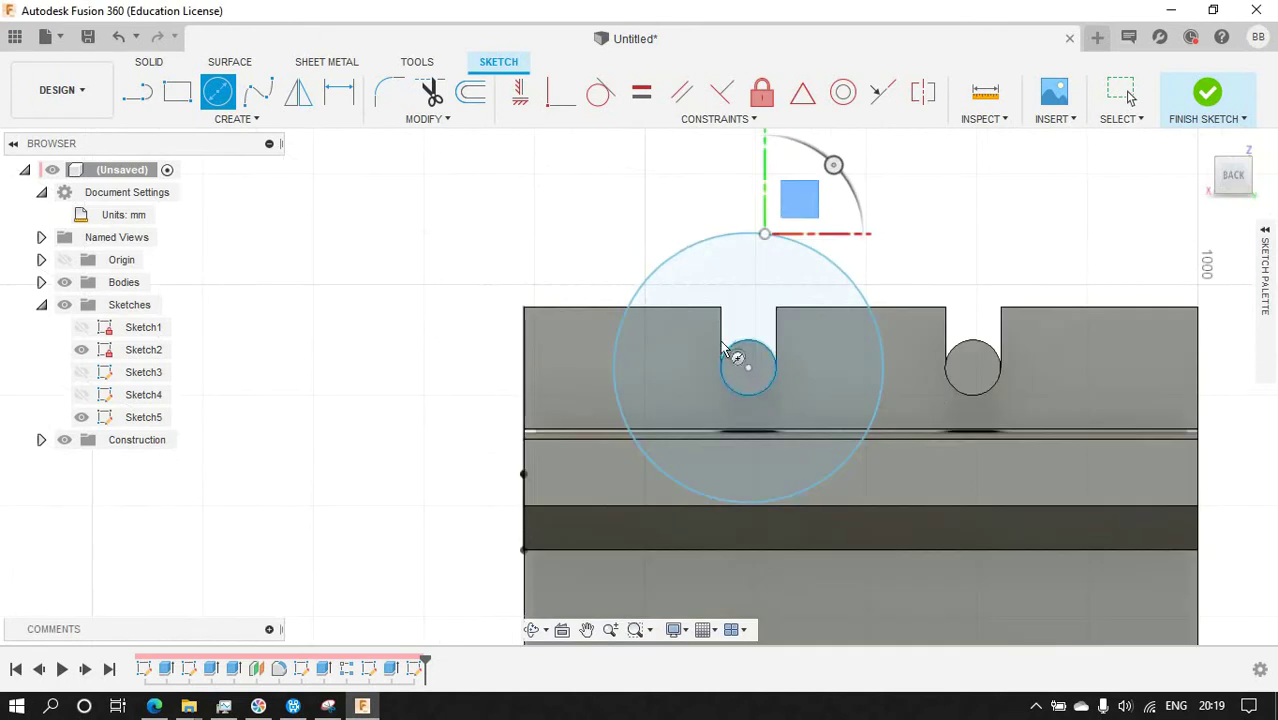
key("d")
Dimension the circle's diameter to 50 mm.
left_click(702, 491)
left_click(446, 345)
type("20")
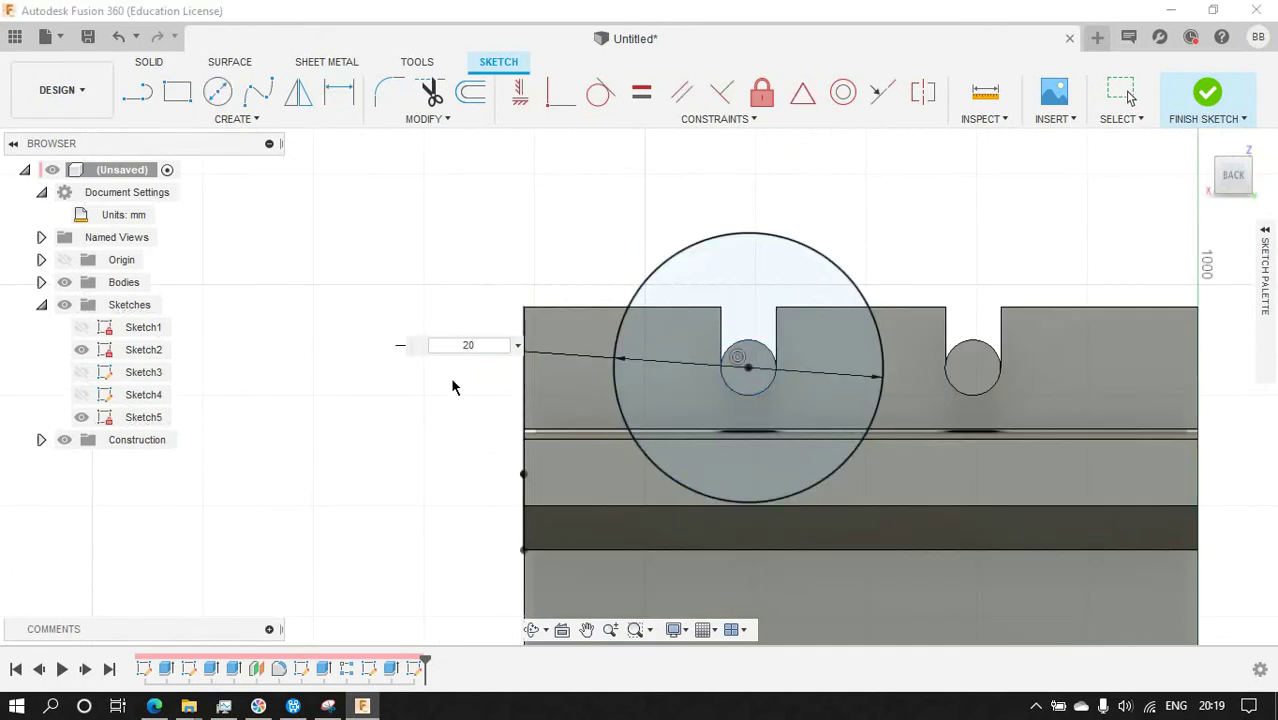
key("Return")
left_click(720, 367)
left_click(695, 360)
type("50")
key("Return")
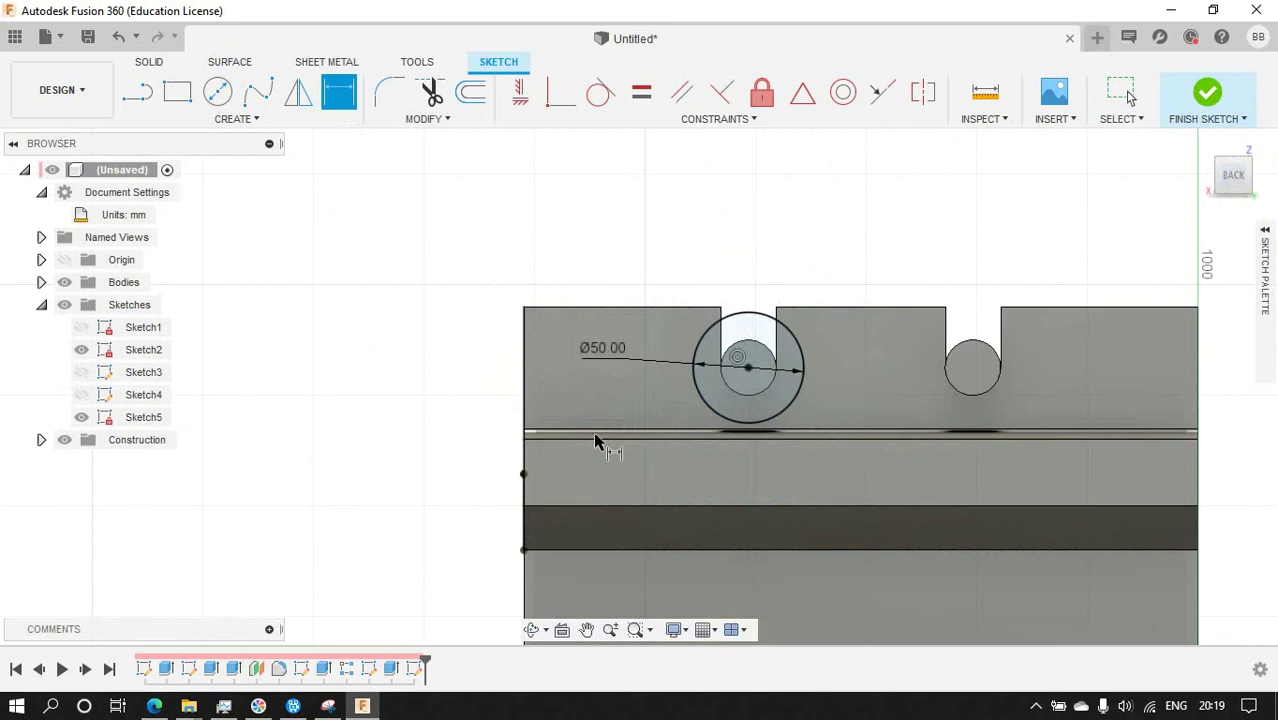
left_click(1249, 167)
Extrude the Ø50 circle -9 mm as a joined disc on the left pin.
left_click(1207, 95)
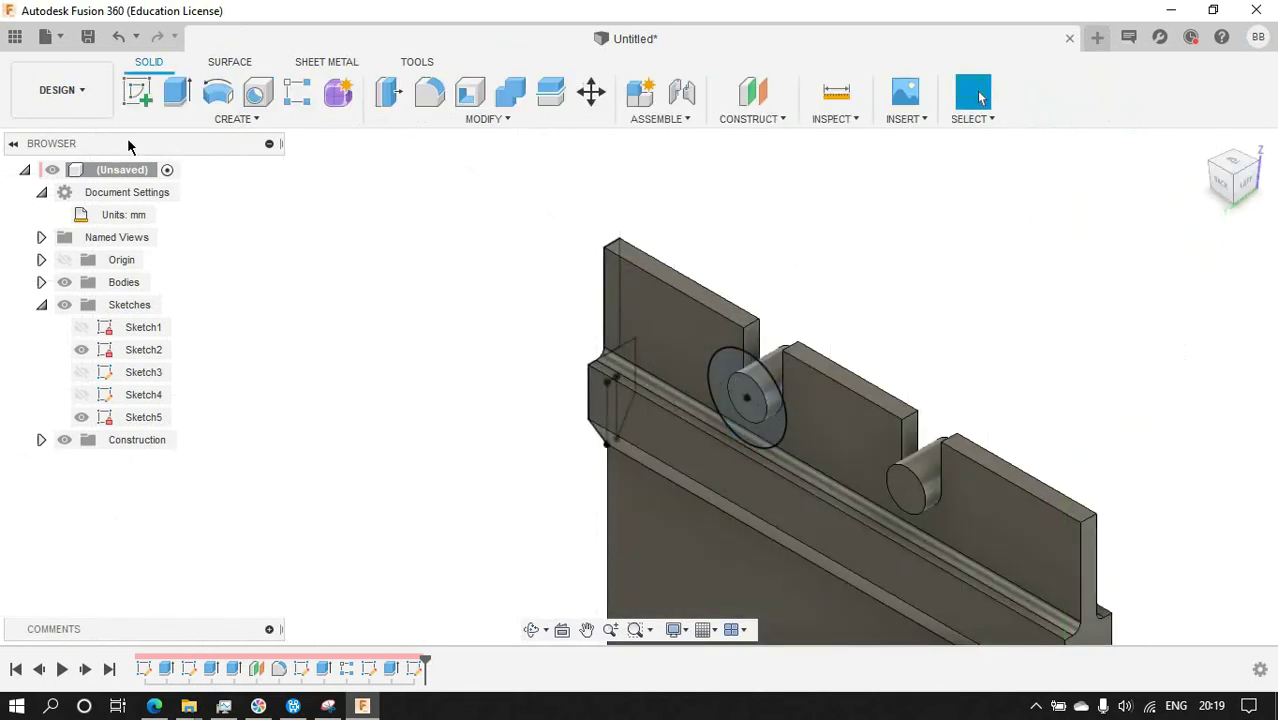
left_click(177, 92)
left_click(745, 398)
left_click_drag(795, 392, 773, 412)
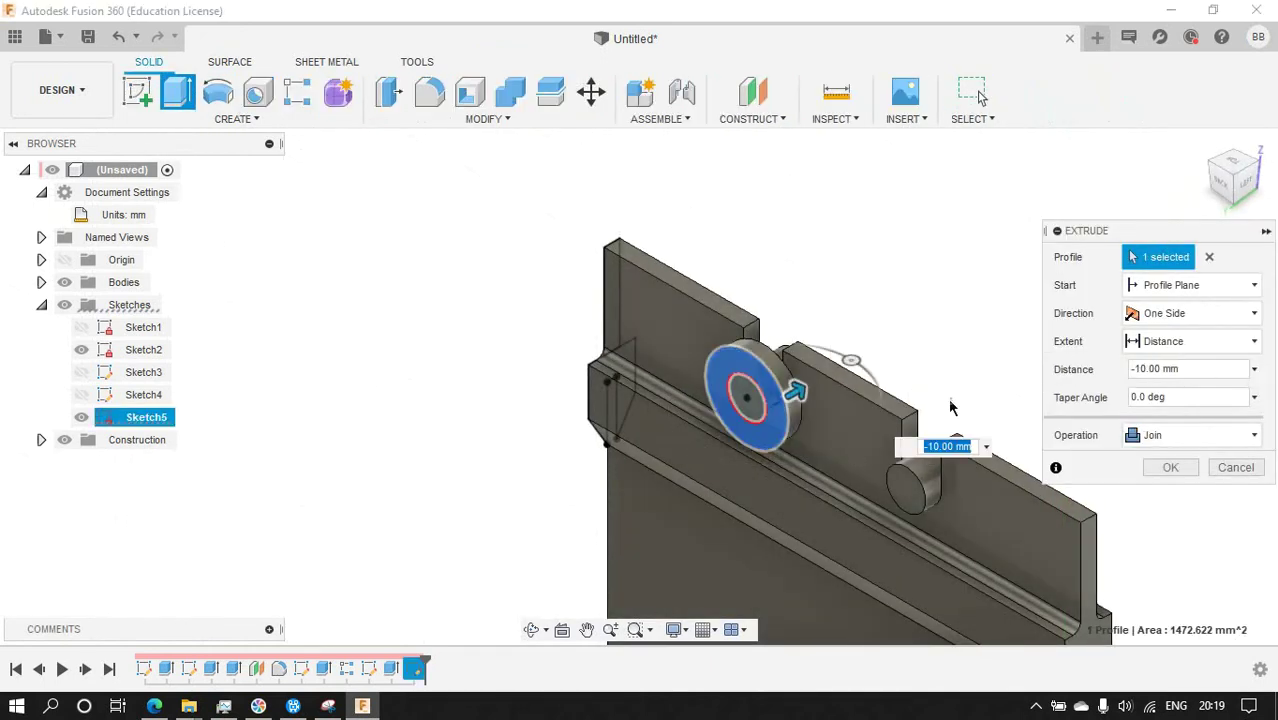
left_click(1247, 181)
left_click(727, 293)
type("-9")
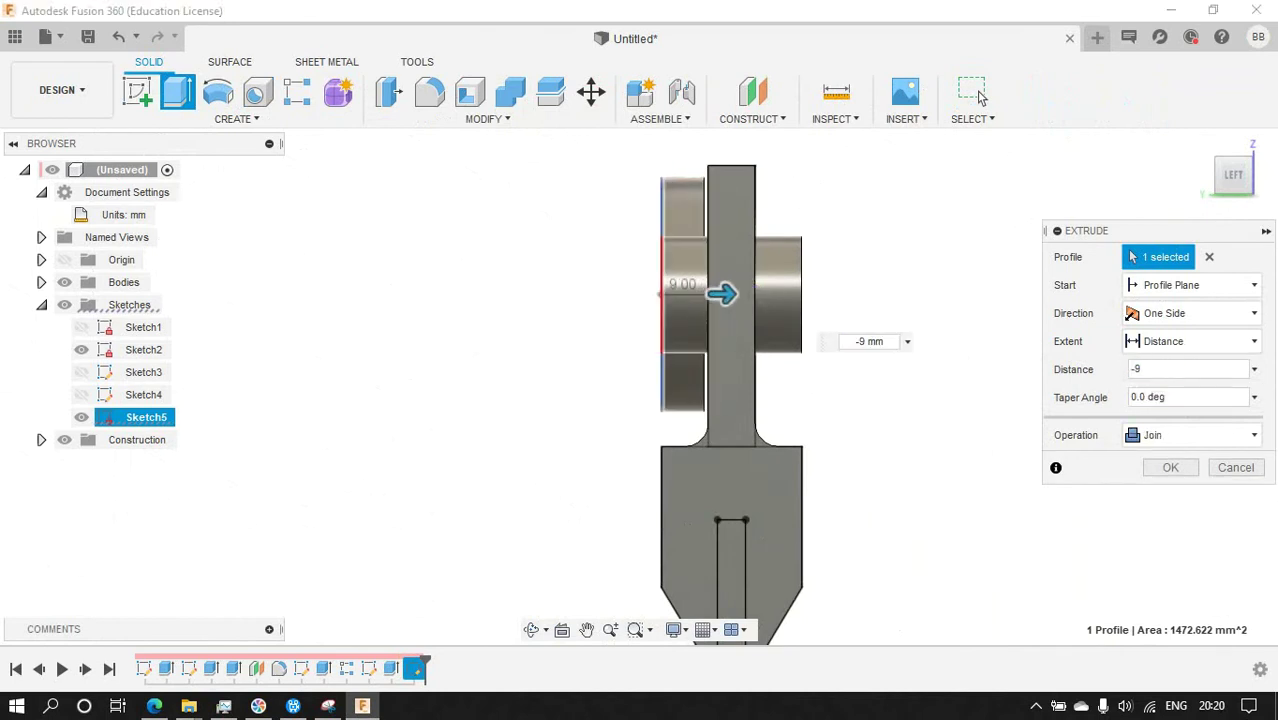
key("Return")
left_click(1214, 158)
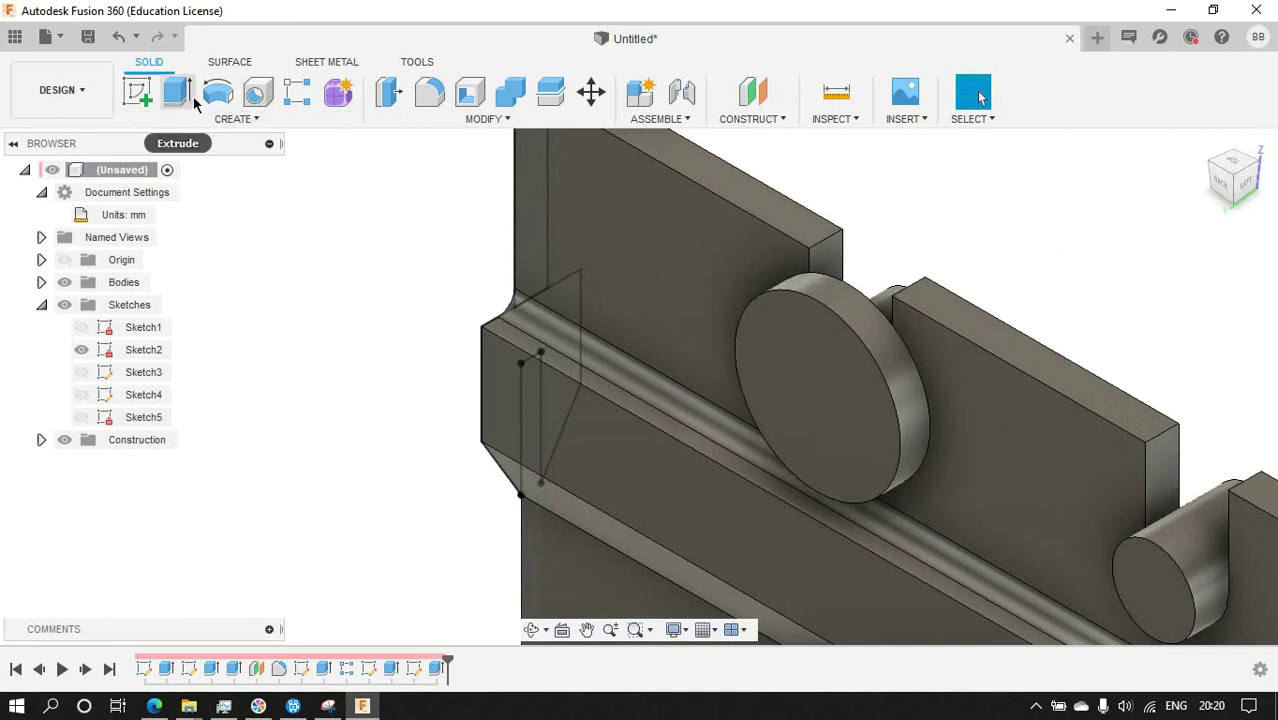
Mirror the 9 mm disc extrude across the origin plane to the plate's other face.
left_click(237, 119)
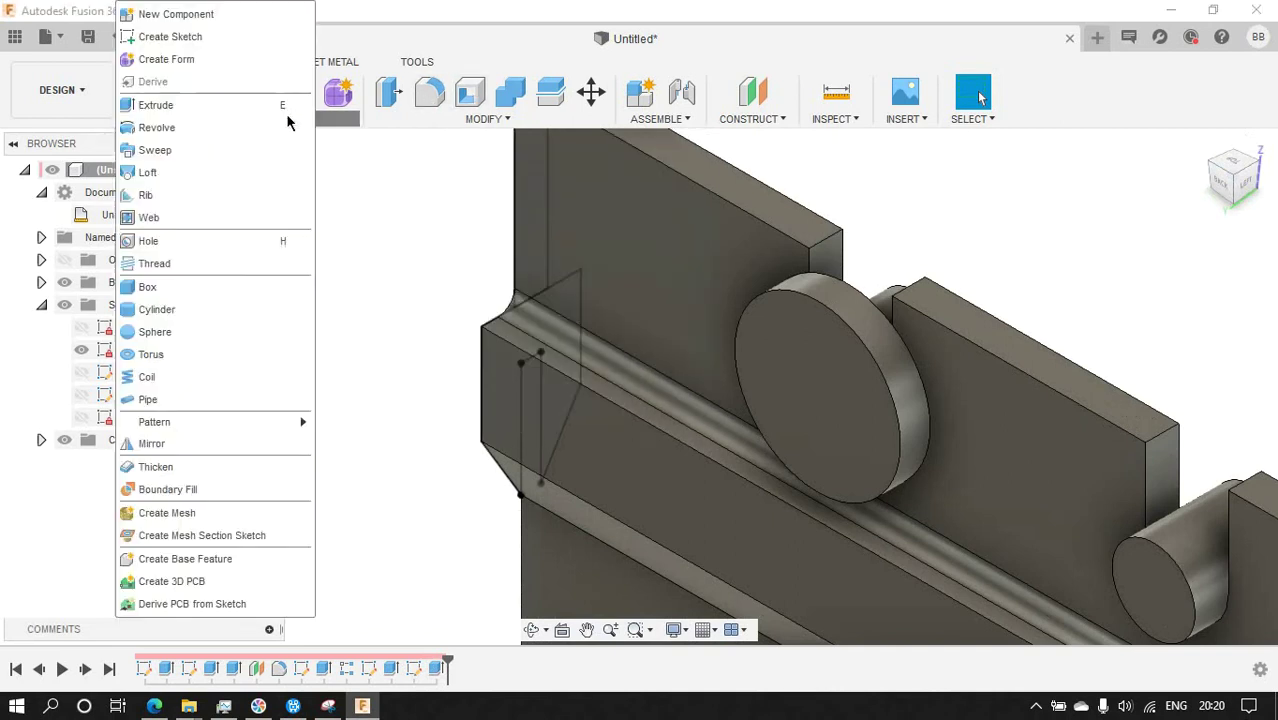
left_click(170, 467)
left_click(900, 372)
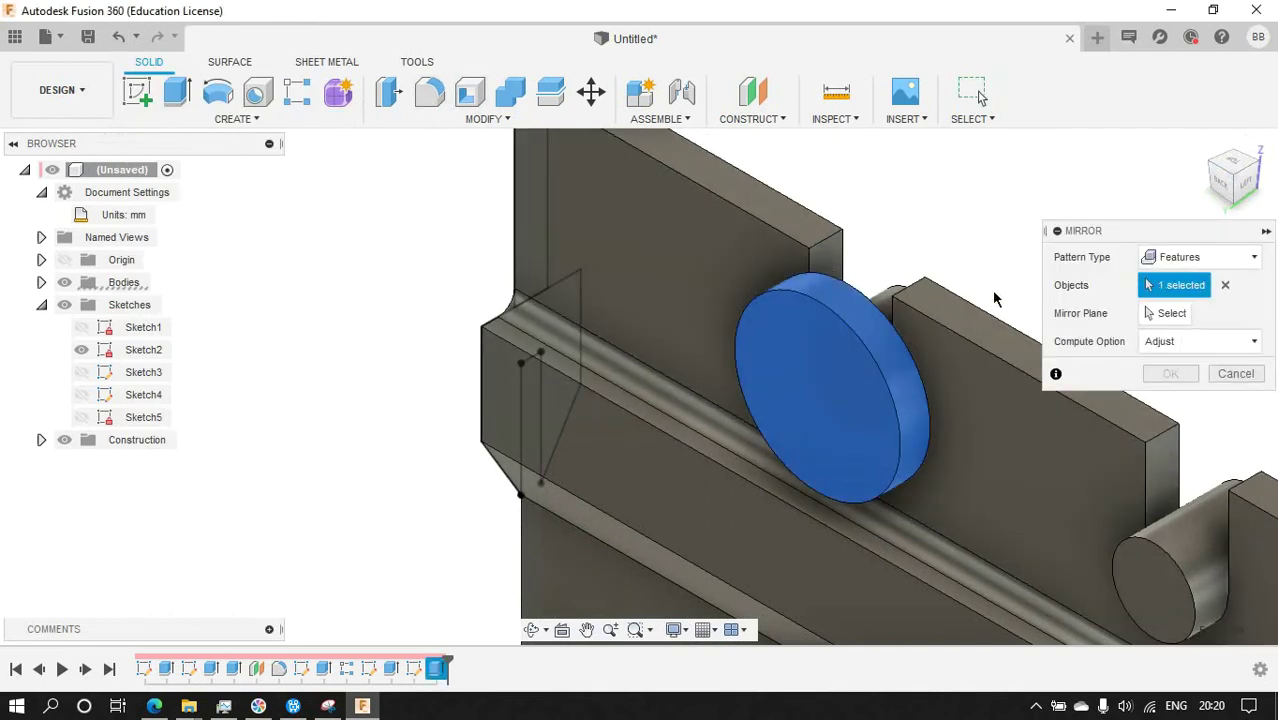
scroll(605, 418, "down", 5)
scroll(590, 480, "down", 3)
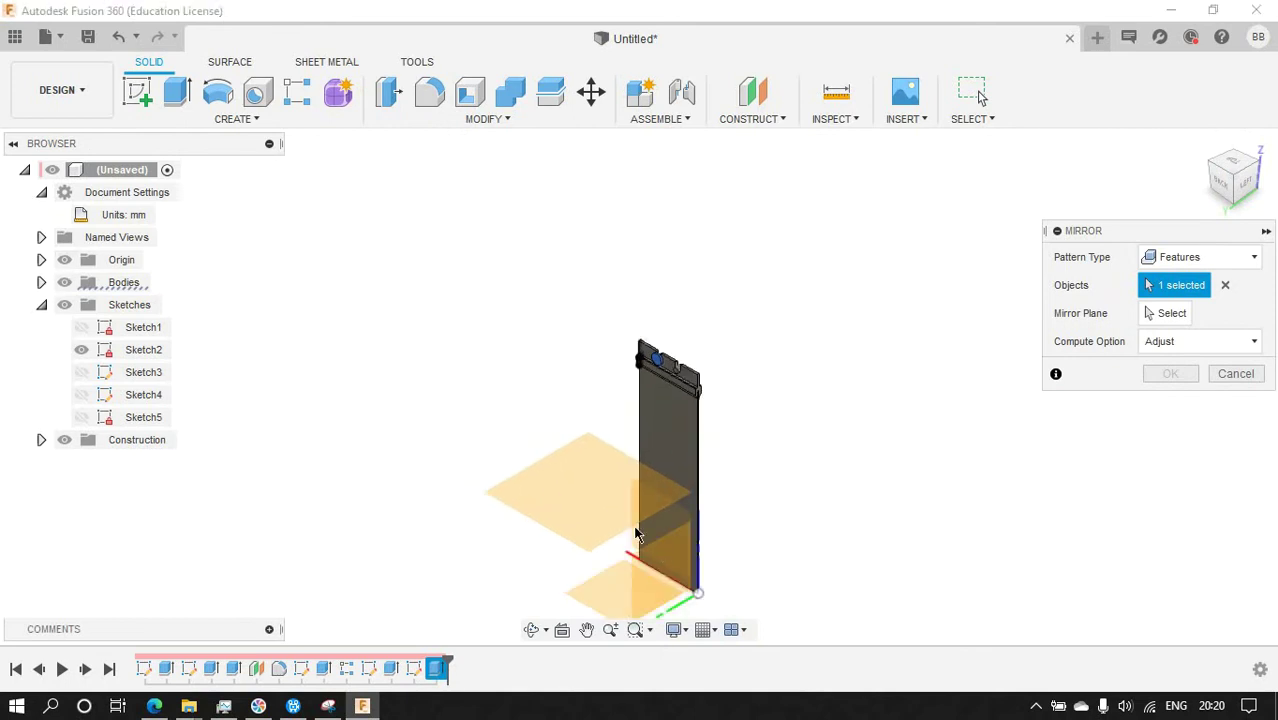
scroll(628, 531, "up", 3)
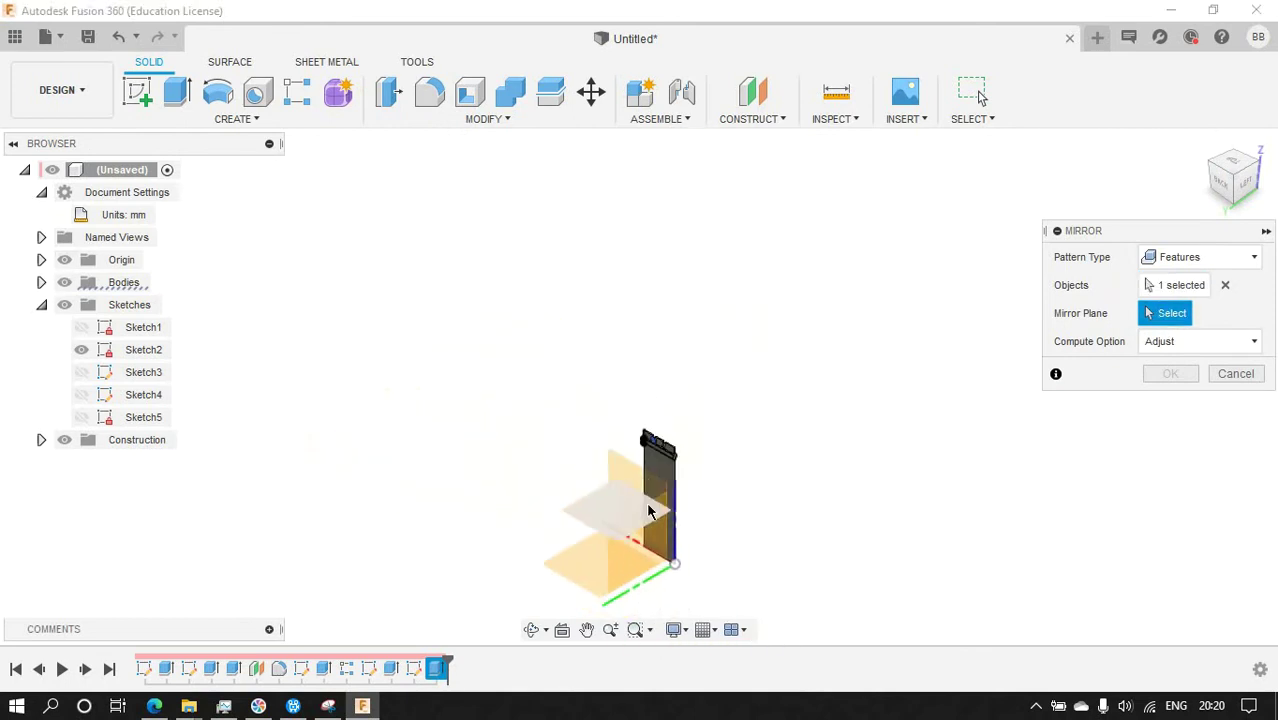
scroll(650, 513, "down", 3)
left_click(616, 468)
scroll(616, 468, "up", 5)
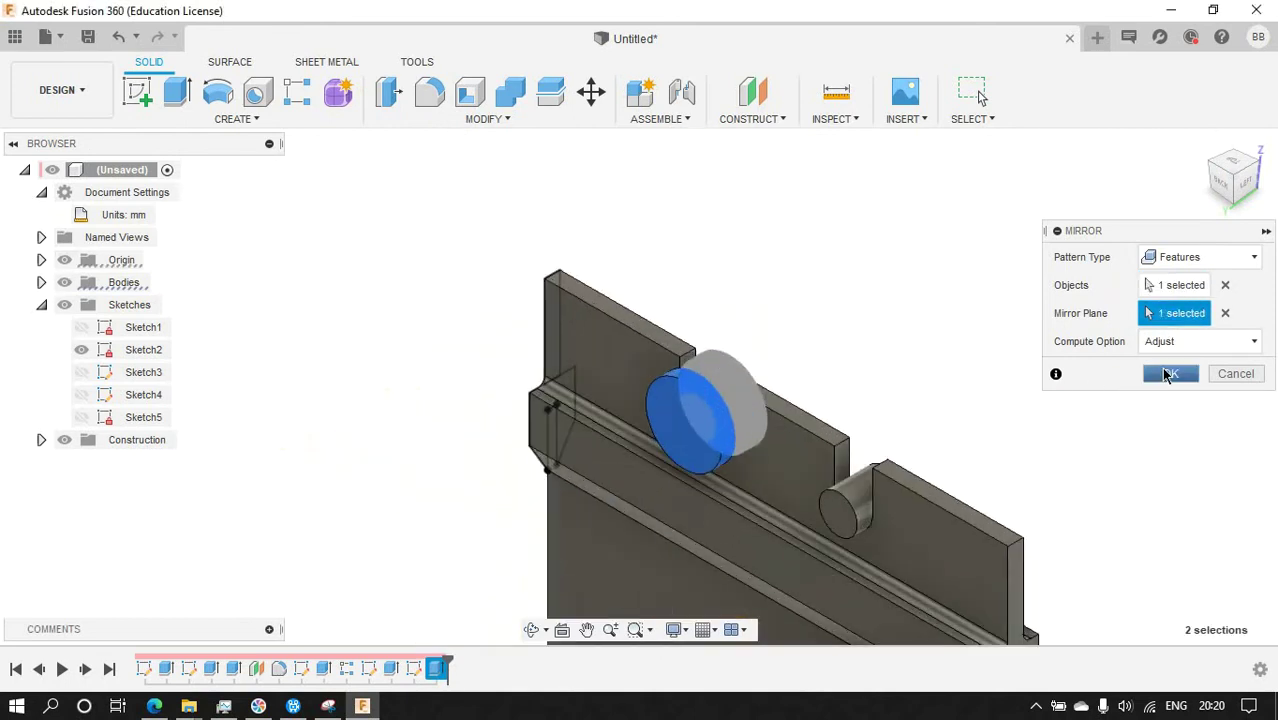
left_click(1166, 374)
Rectangular-pattern both discs along the plate edge, 2 copies spaced 110 mm.
left_click(283, 121)
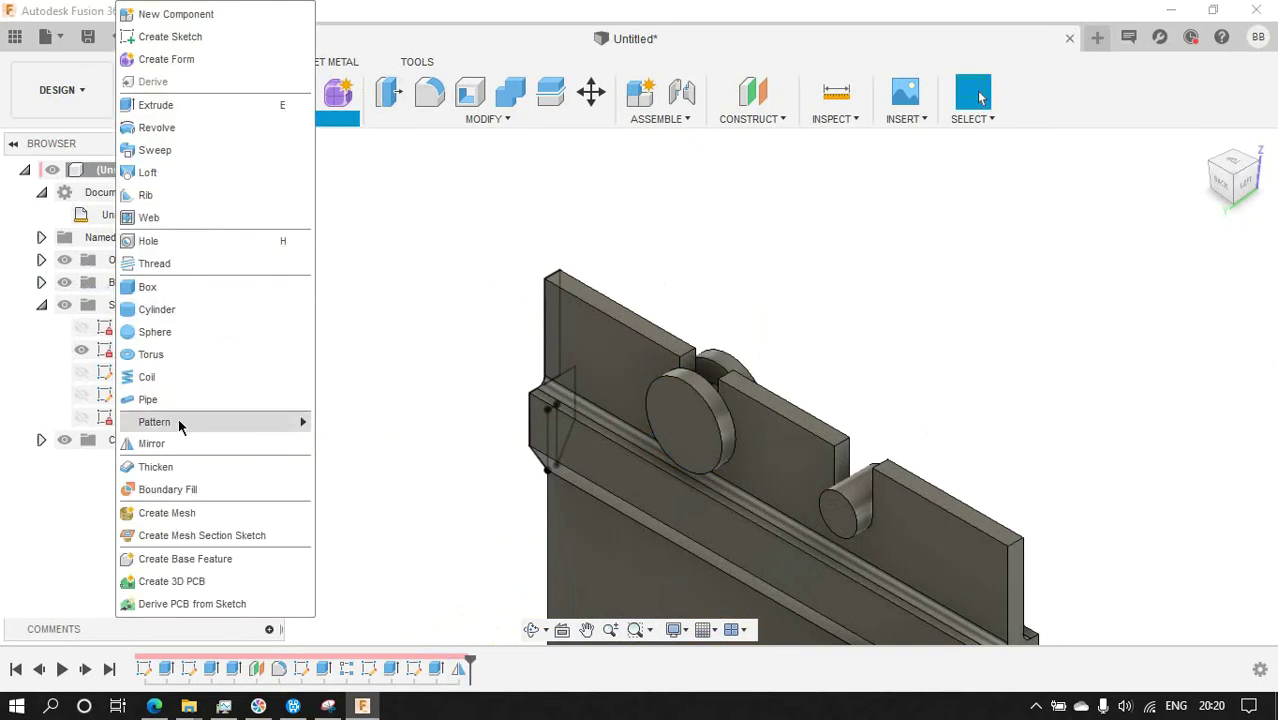
left_click(360, 421)
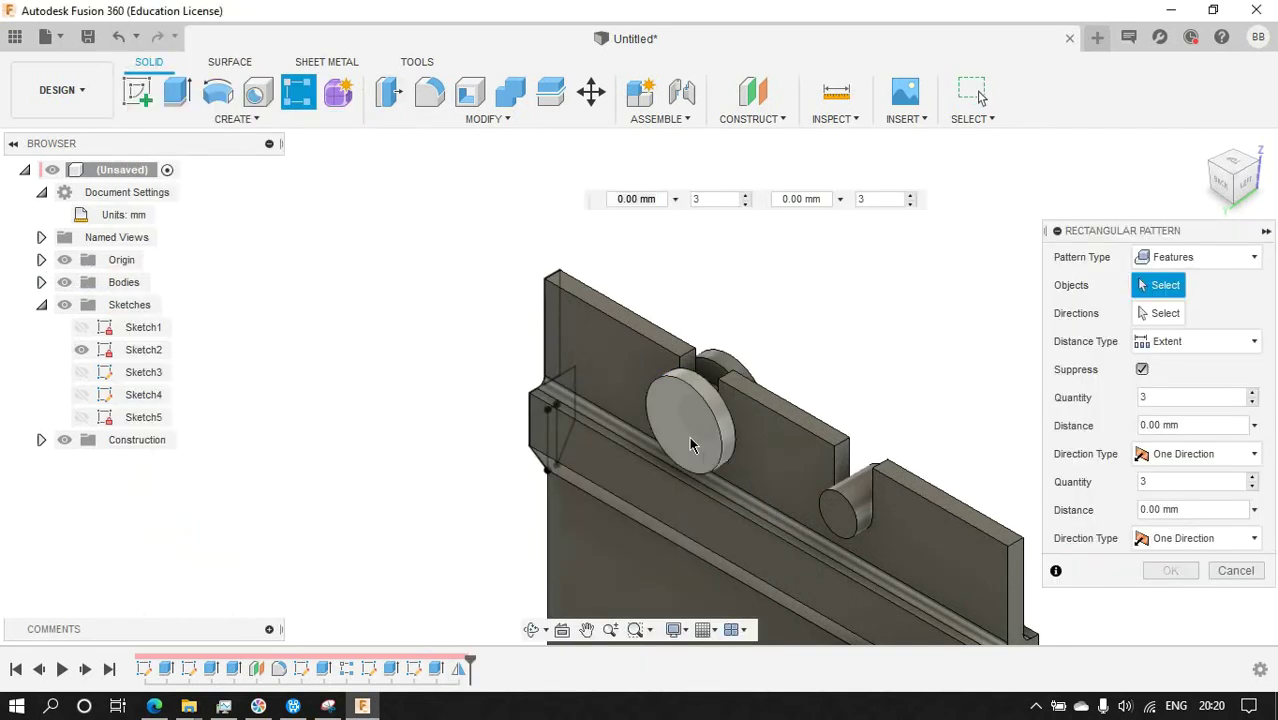
left_click(690, 445)
left_click(716, 362)
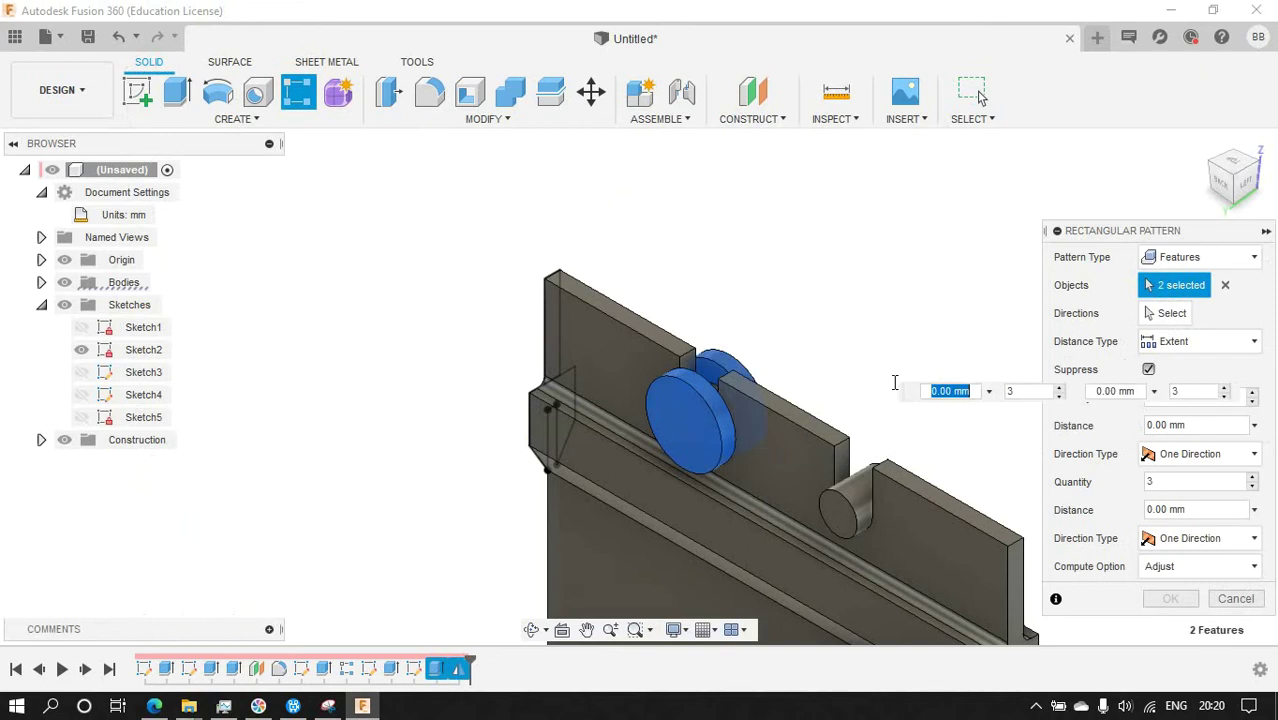
left_click(1171, 313)
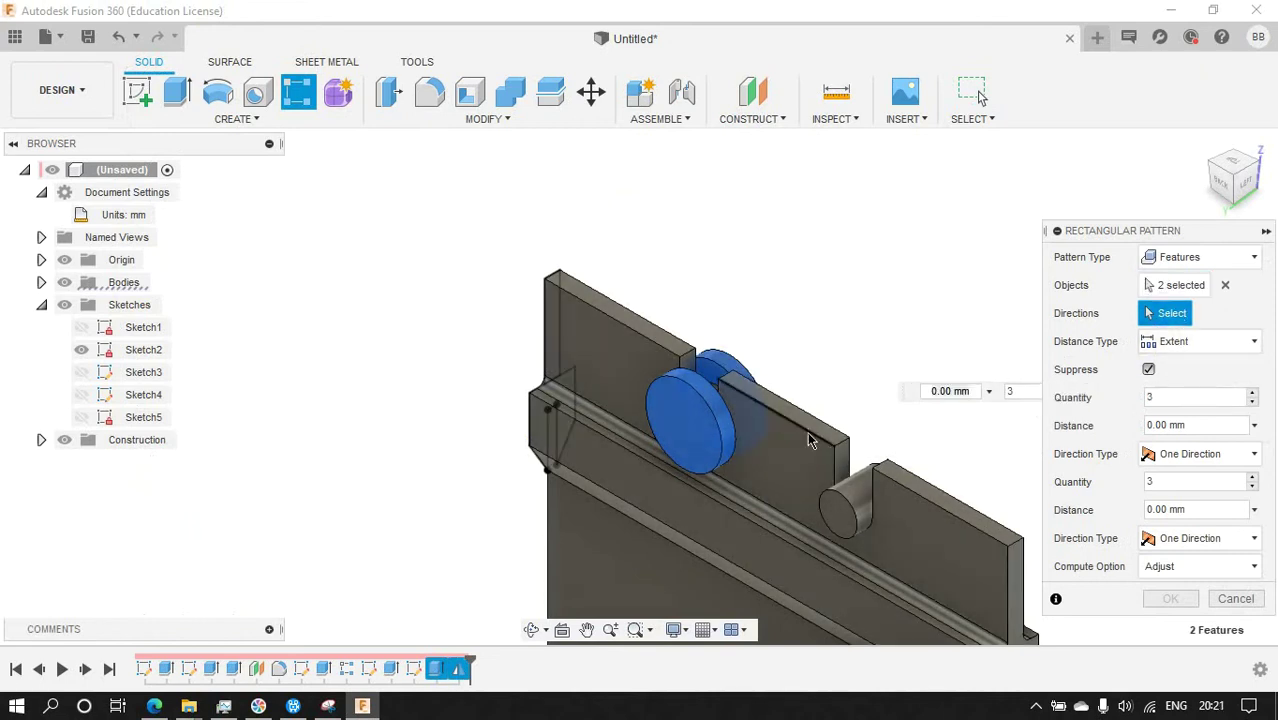
left_click(722, 442)
mouse_move(722, 442)
left_mouse_down()
mouse_move(1013, 500)
mouse_move(886, 514)
left_mouse_up()
left_click(1148, 560)
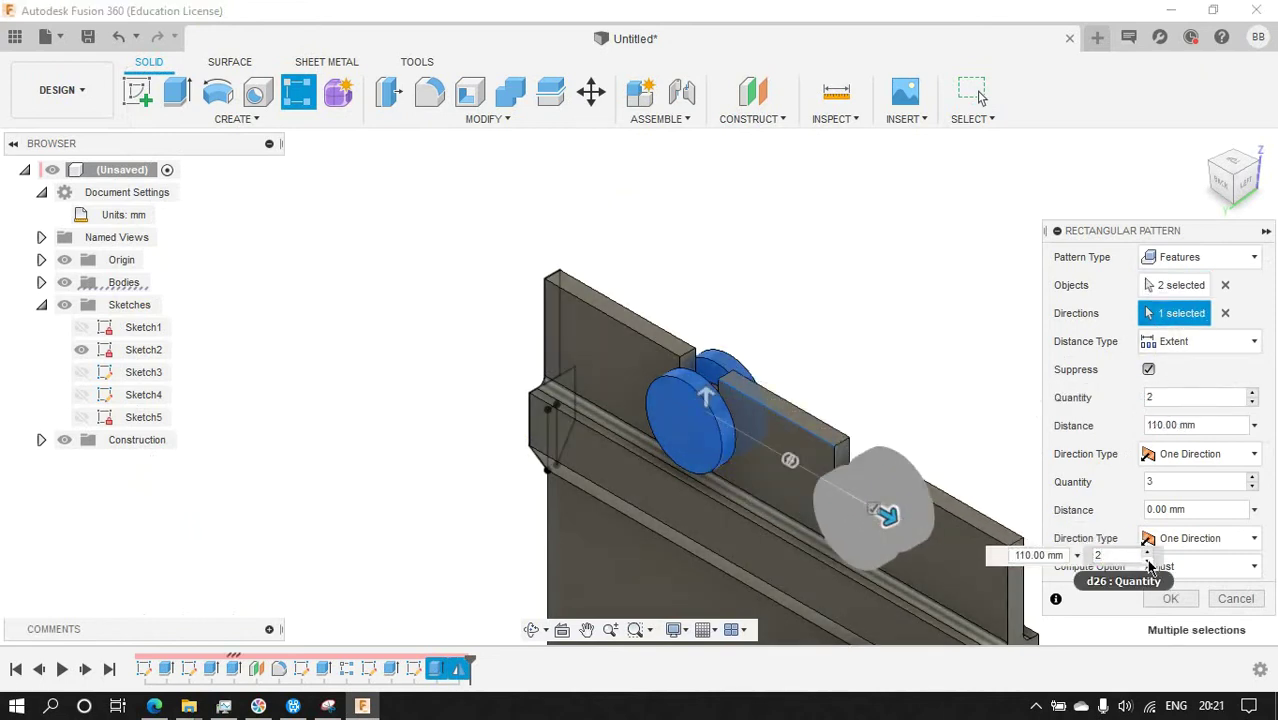
left_click(167, 216)
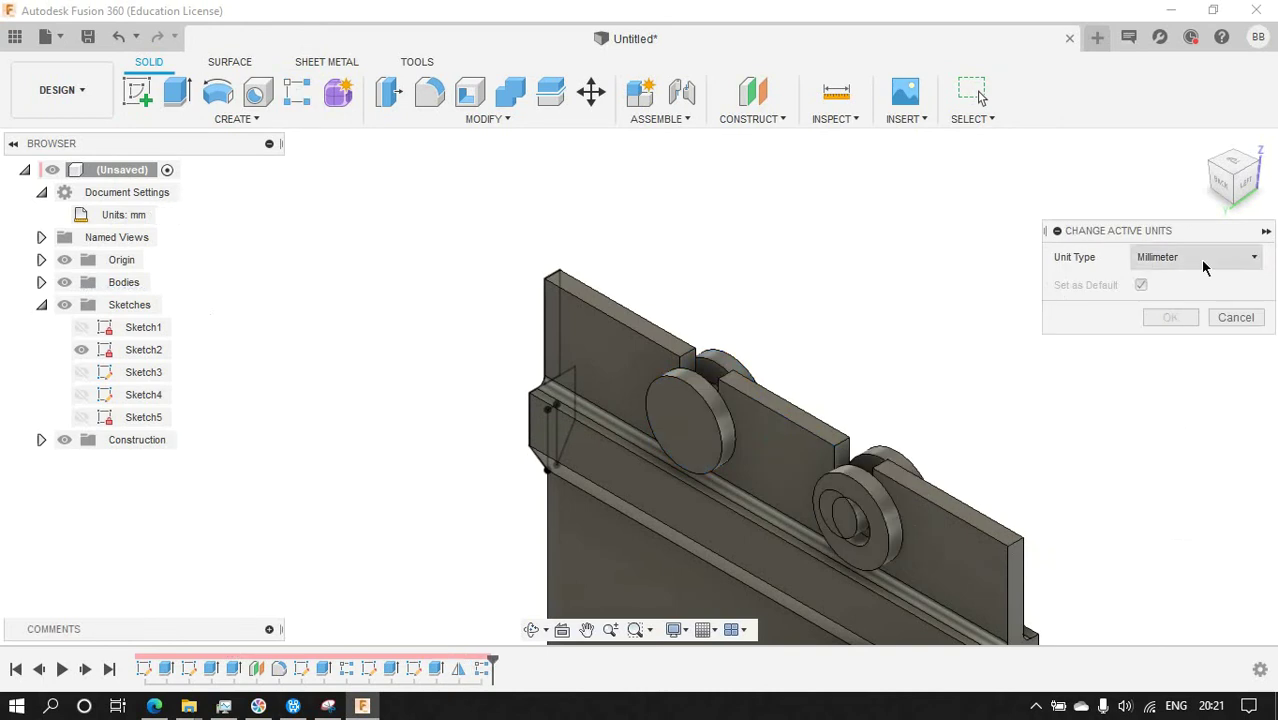
Switch the document units to feet and reopen the disc pattern.
left_click(1190, 262)
left_click(1180, 370)
left_click(1167, 317)
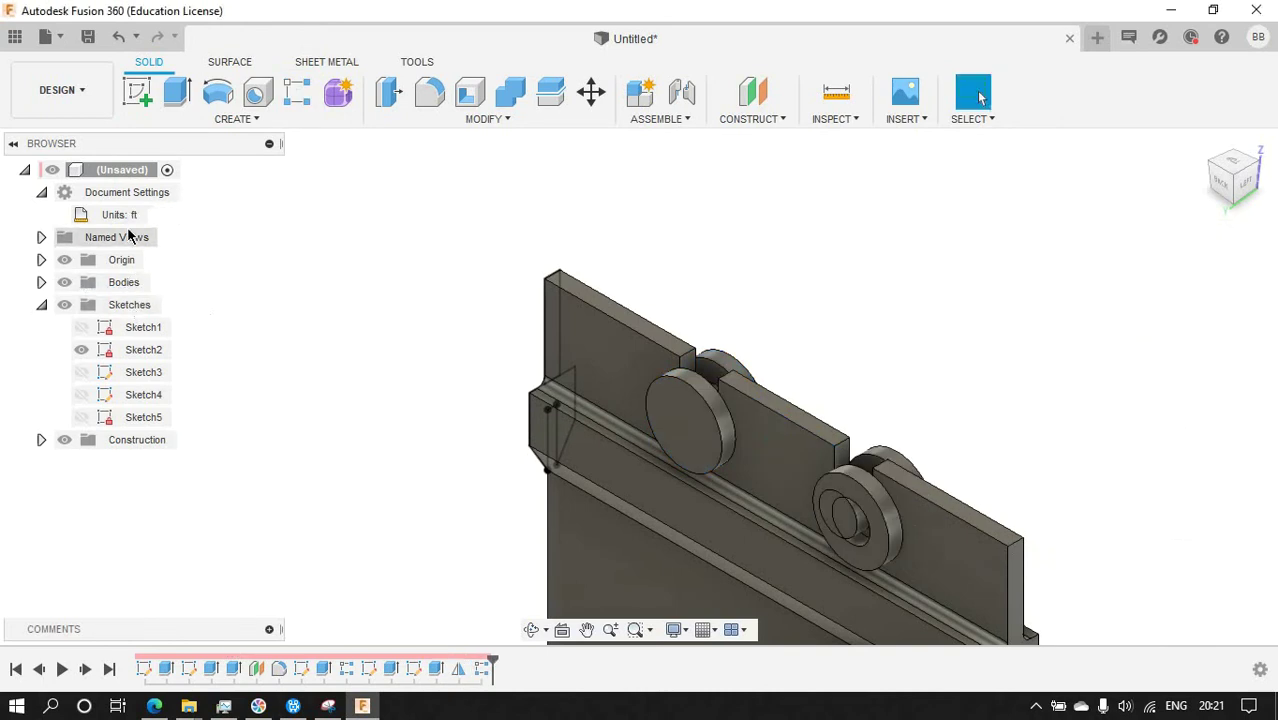
double_click(478, 668)
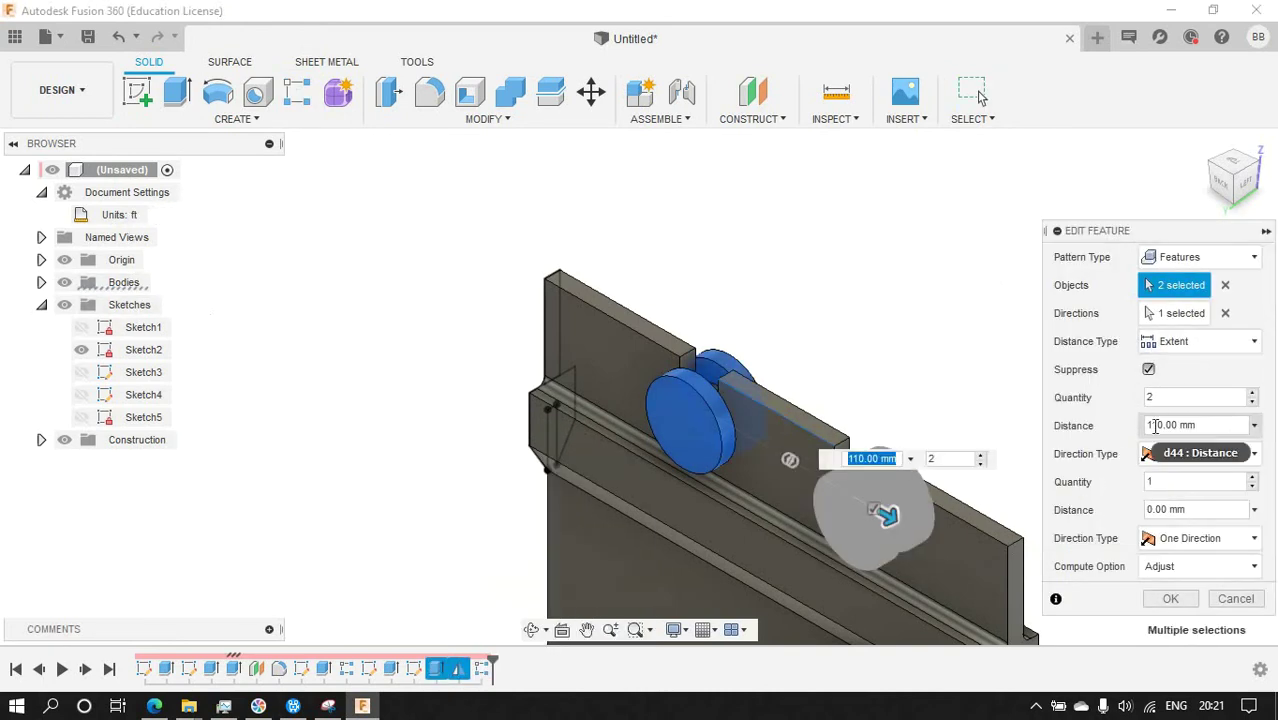
key("Return")
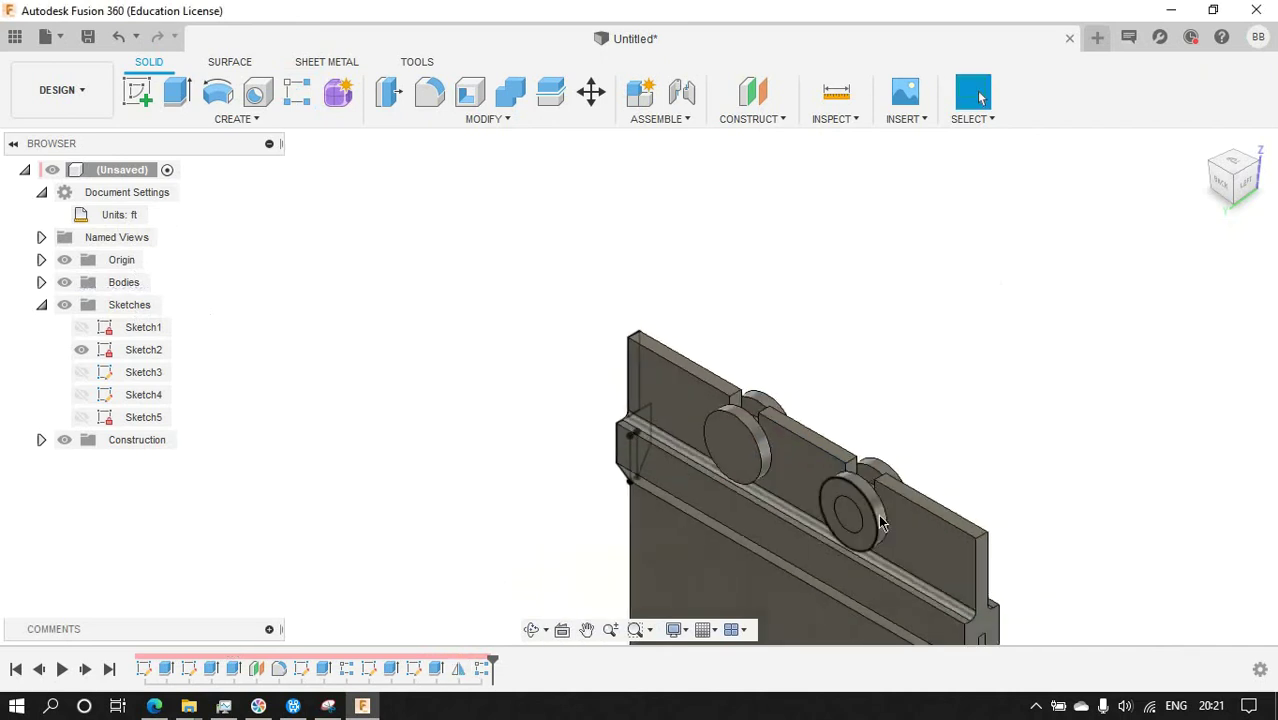
Combine the two disc bodies into one joined body and view from the back.
left_click(510, 92)
left_click(835, 495)
left_click(870, 440)
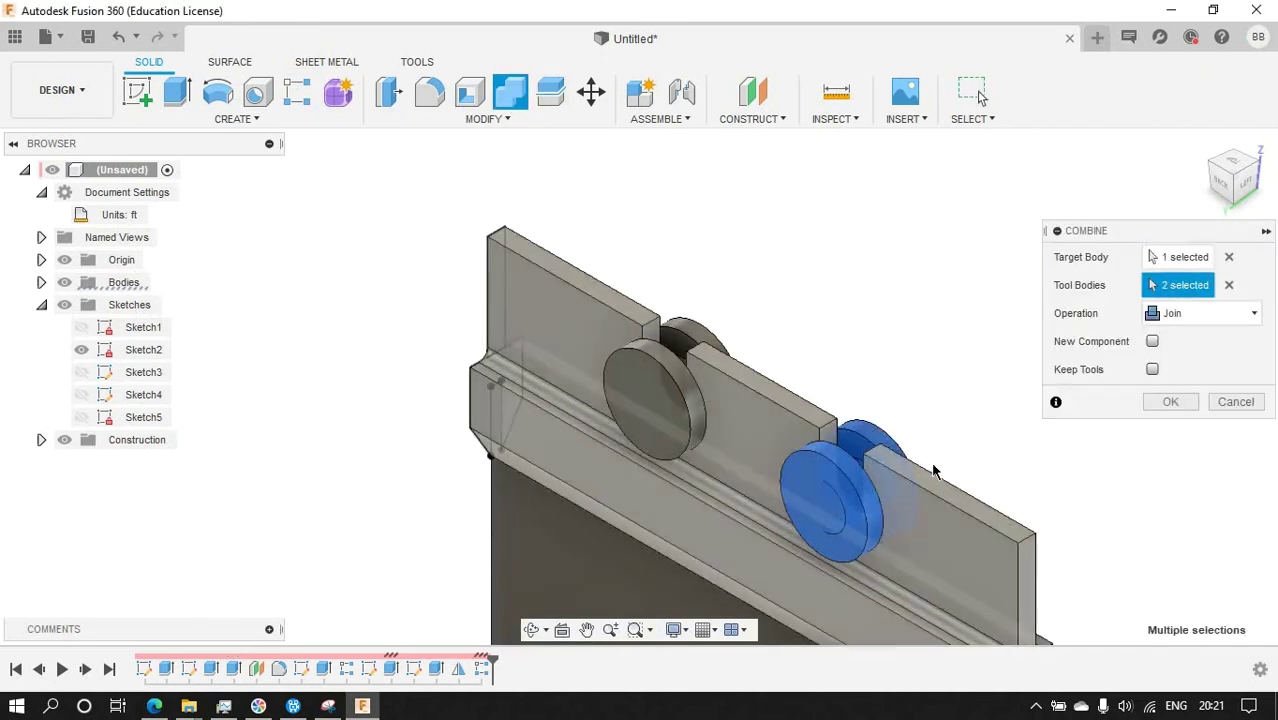
left_click(1170, 401)
left_click(1221, 186)
scroll(976, 380, "up", 3)
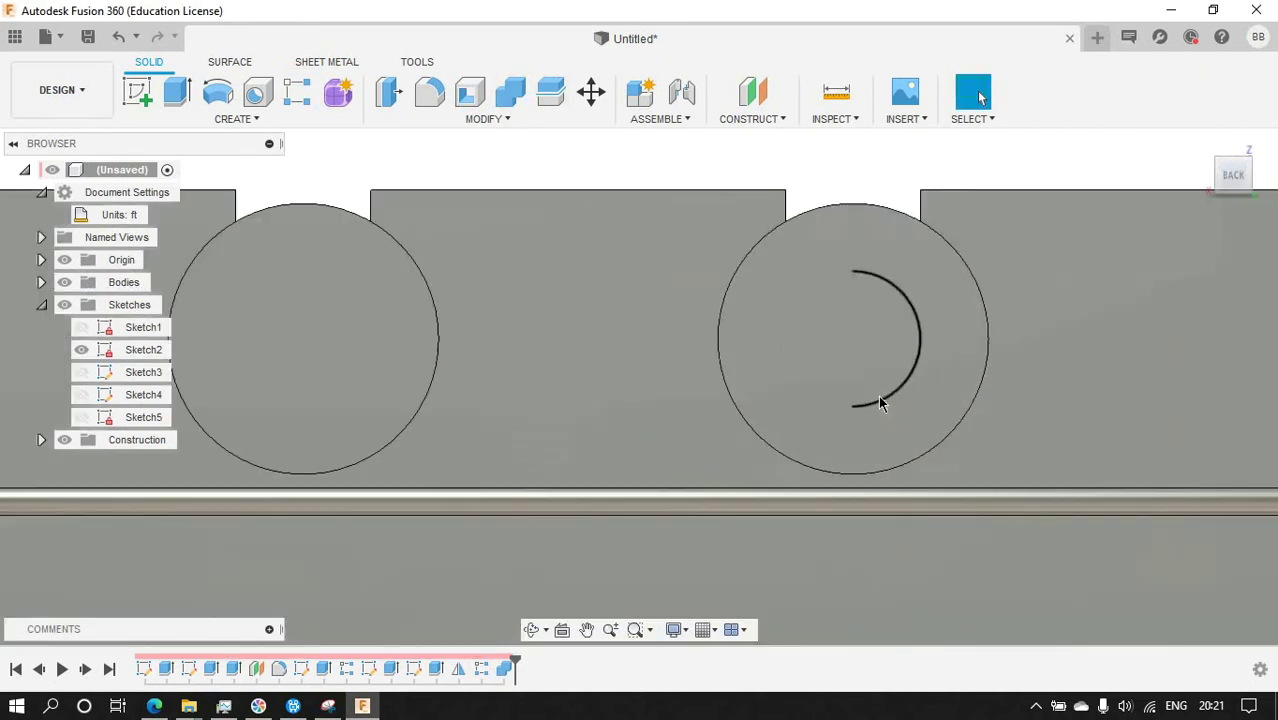
scroll(913, 394, "up", 3)
scroll(920, 316, "down", 2)
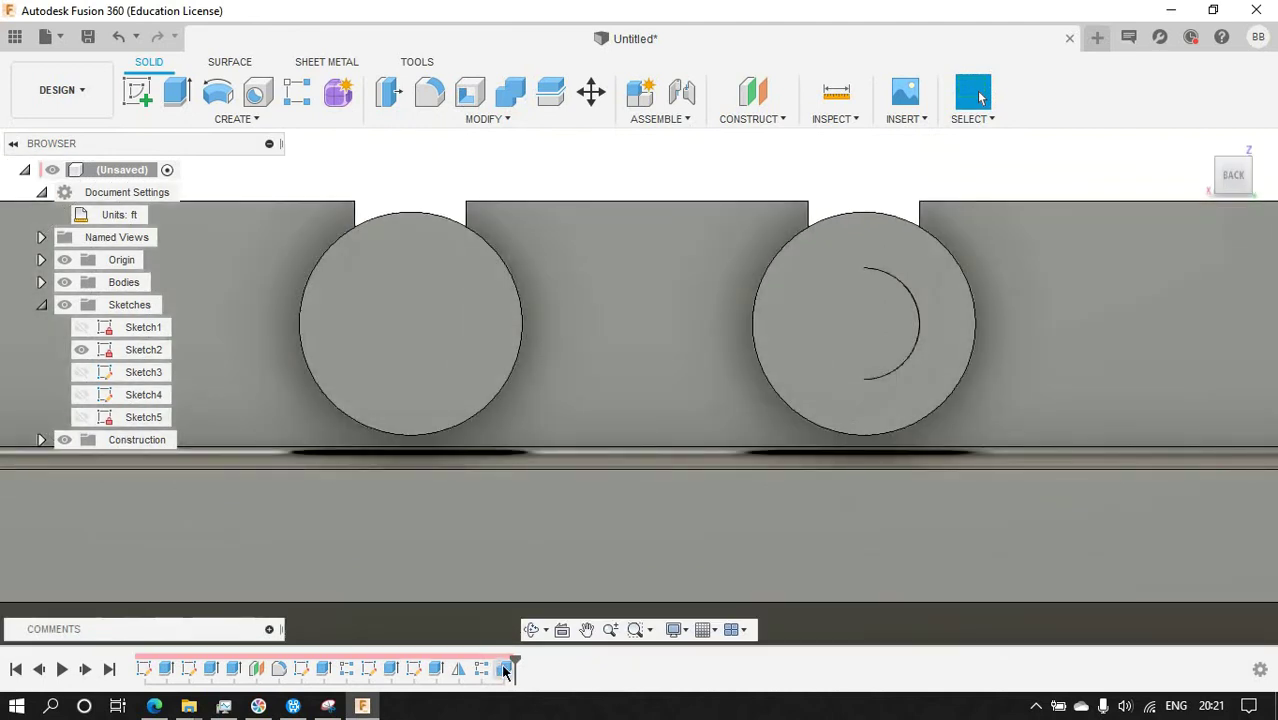
Edit the disc pattern's distance value down to 0.3334 ft.
right_click(481, 668)
left_click(505, 500)
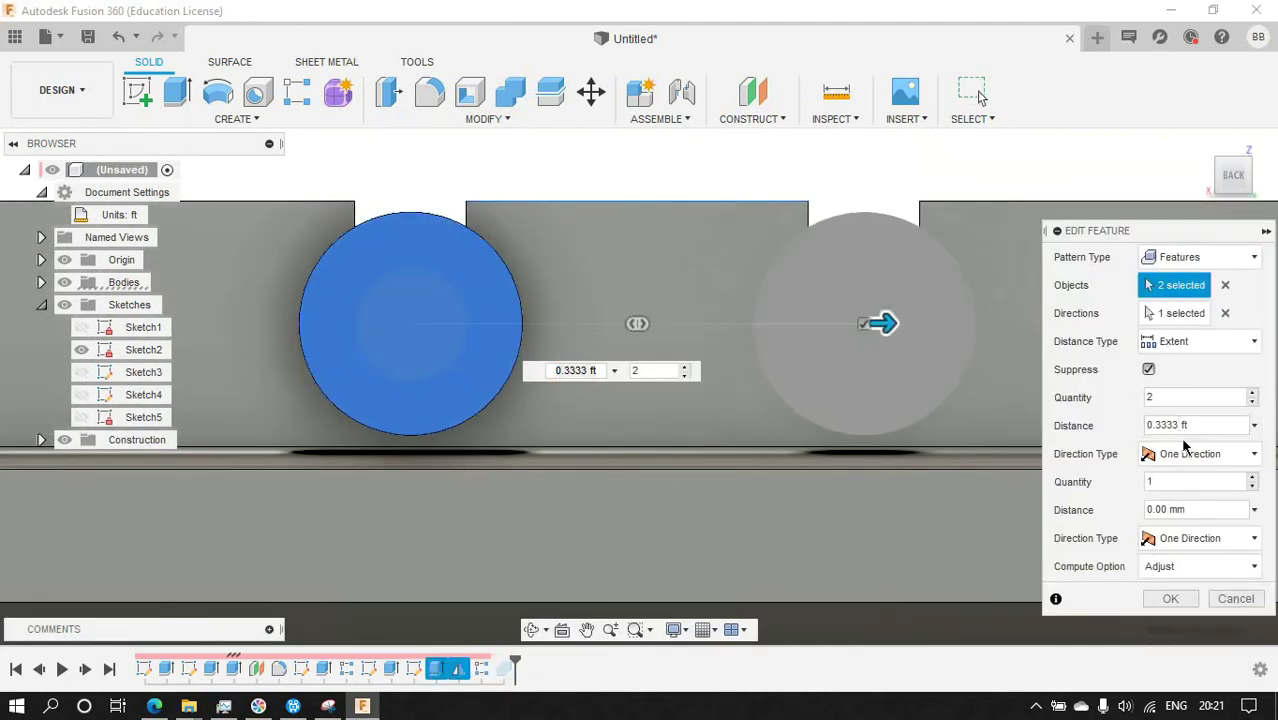
left_click(1170, 598)
scroll(923, 353, "up", 3)
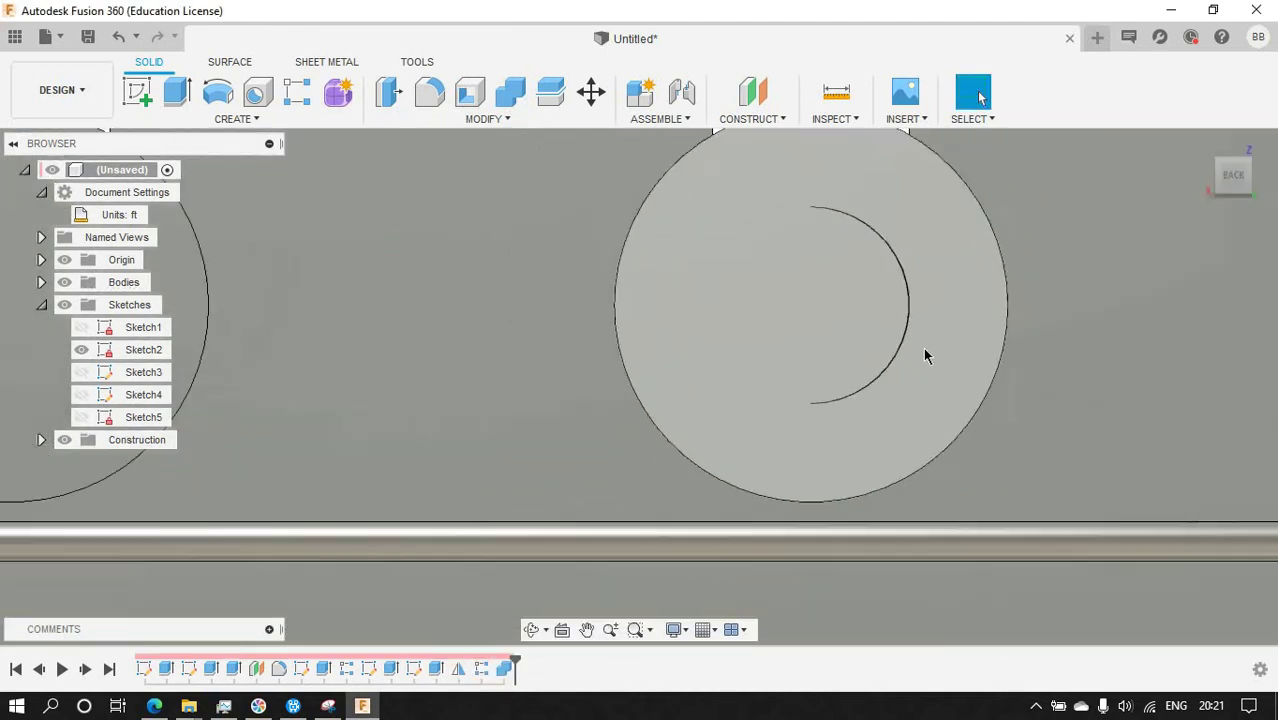
right_click(505, 668)
left_click(545, 502)
left_click(1235, 400)
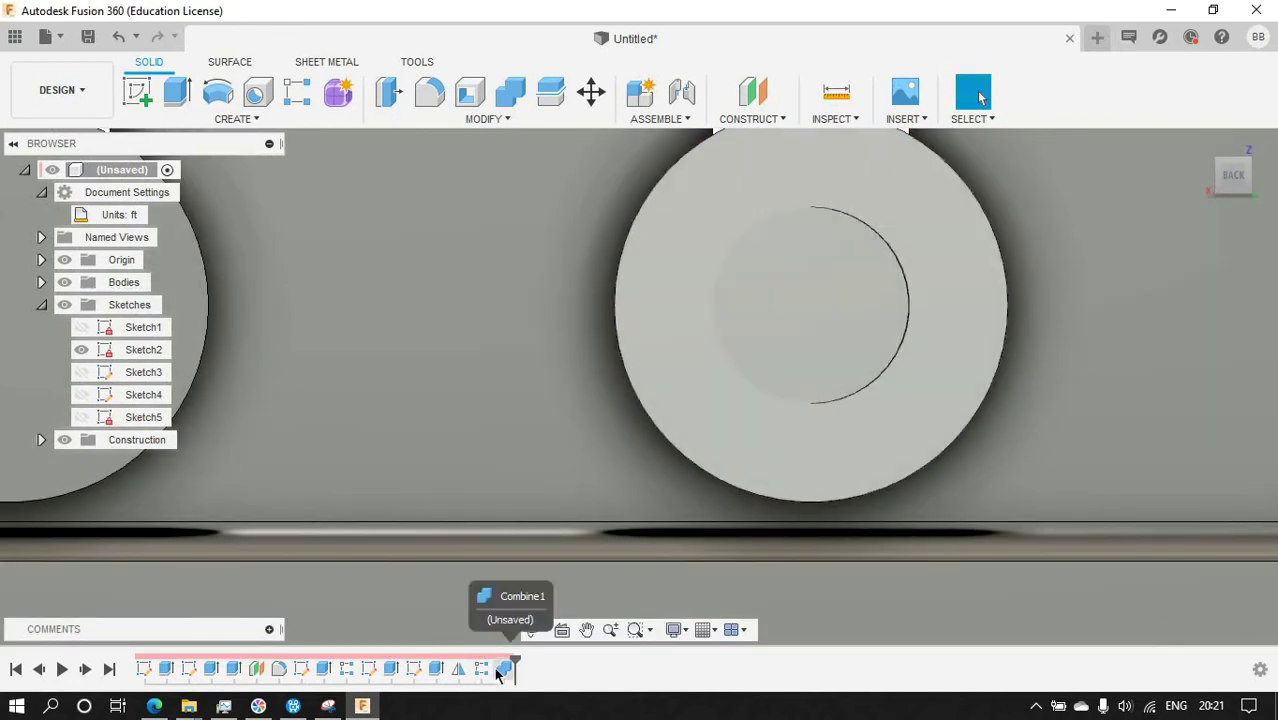
right_click(484, 668)
left_click(540, 505)
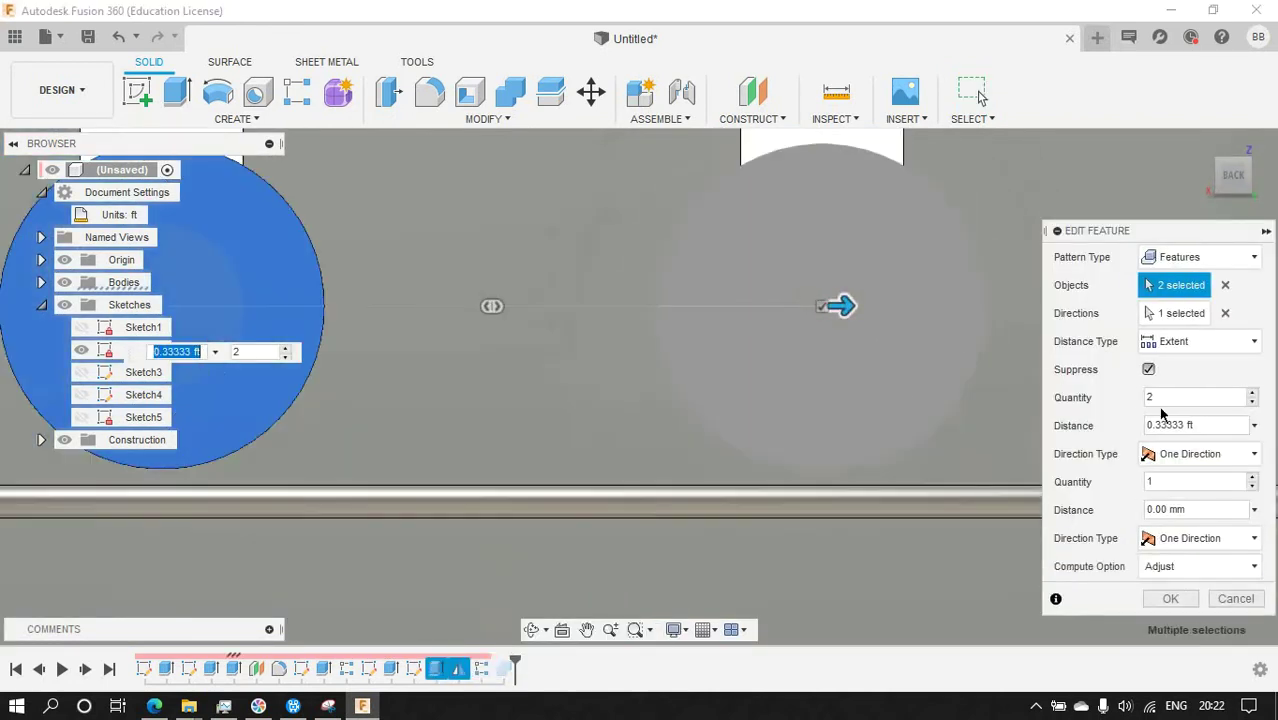
key("BackSpace")
type("4")
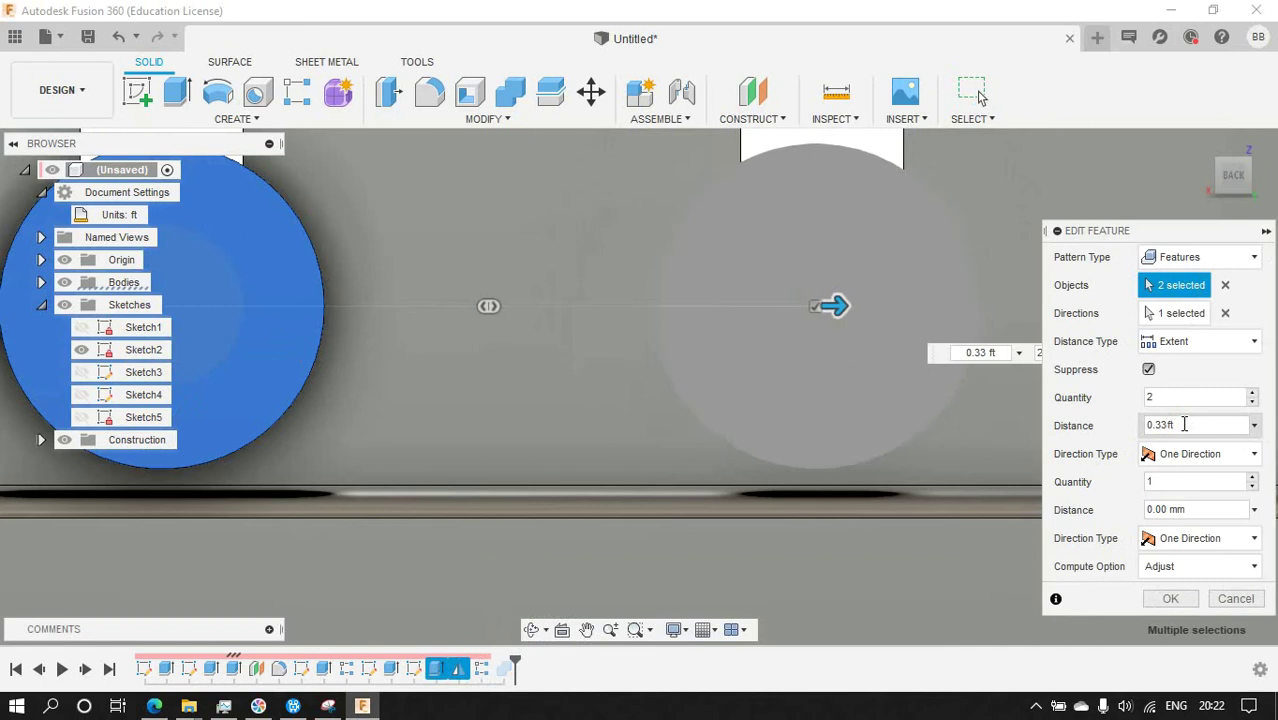
left_click(1192, 595)
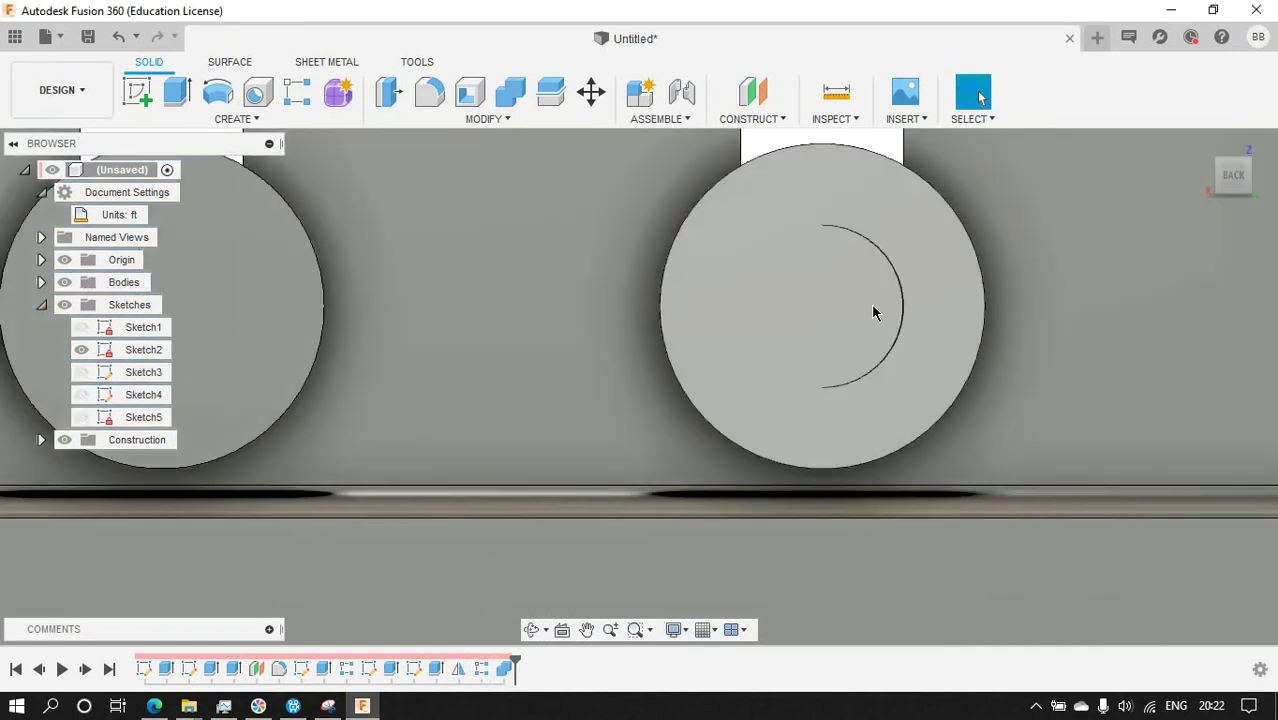
Recheck the Combine and pattern features, keeping two caps 0.3334 ft apart, in isometric view.
right_click(505, 668)
left_click(573, 505)
left_click(1171, 401)
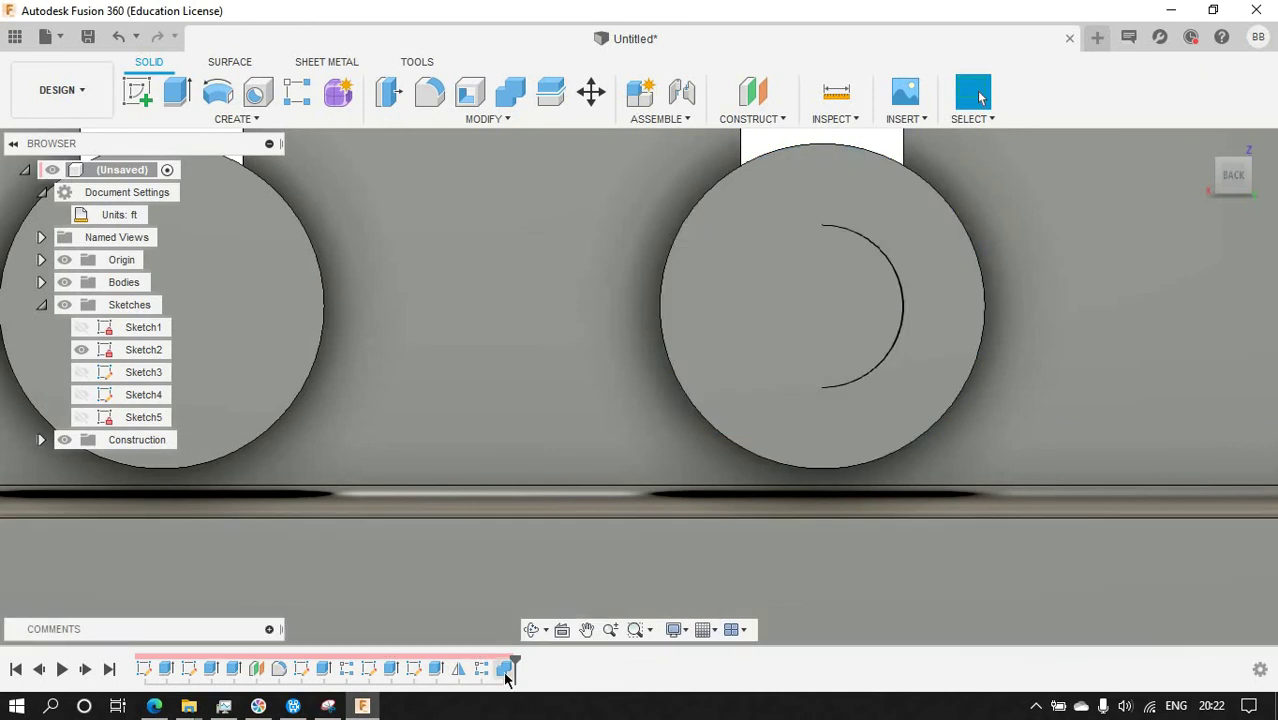
right_click(505, 668)
left_click(560, 497)
left_click(1171, 401)
right_click(460, 668)
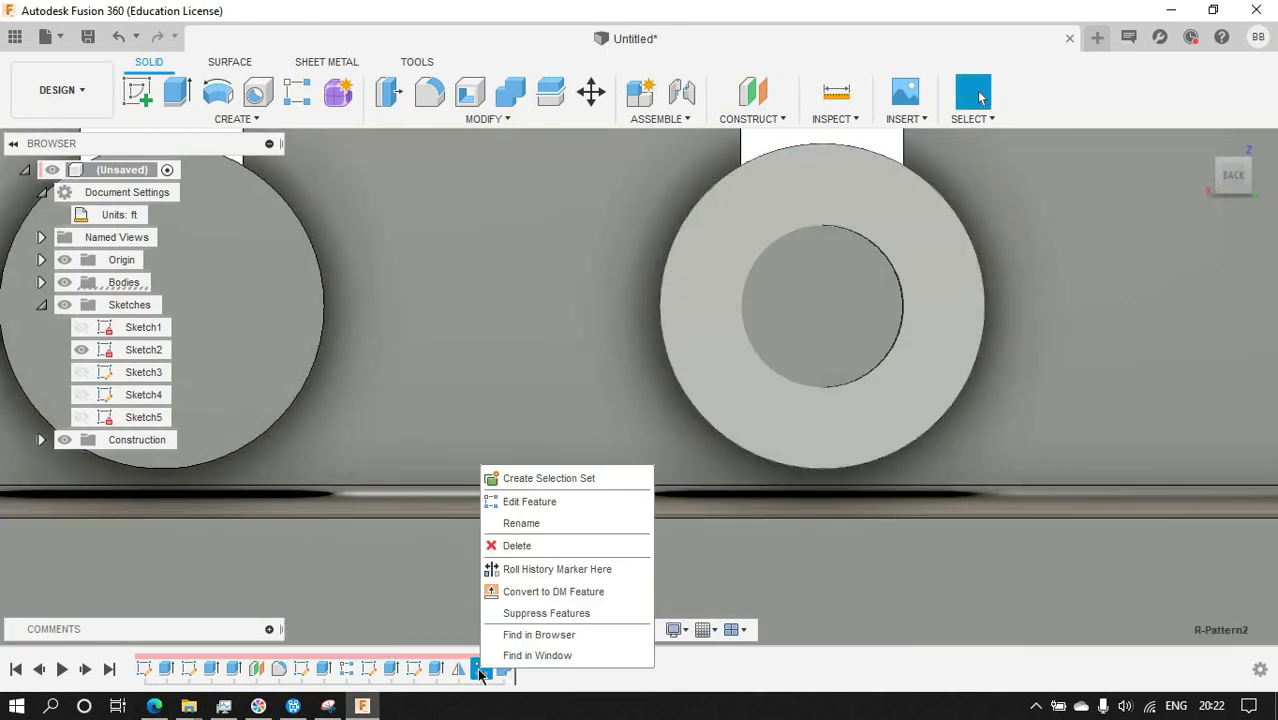
left_click(515, 497)
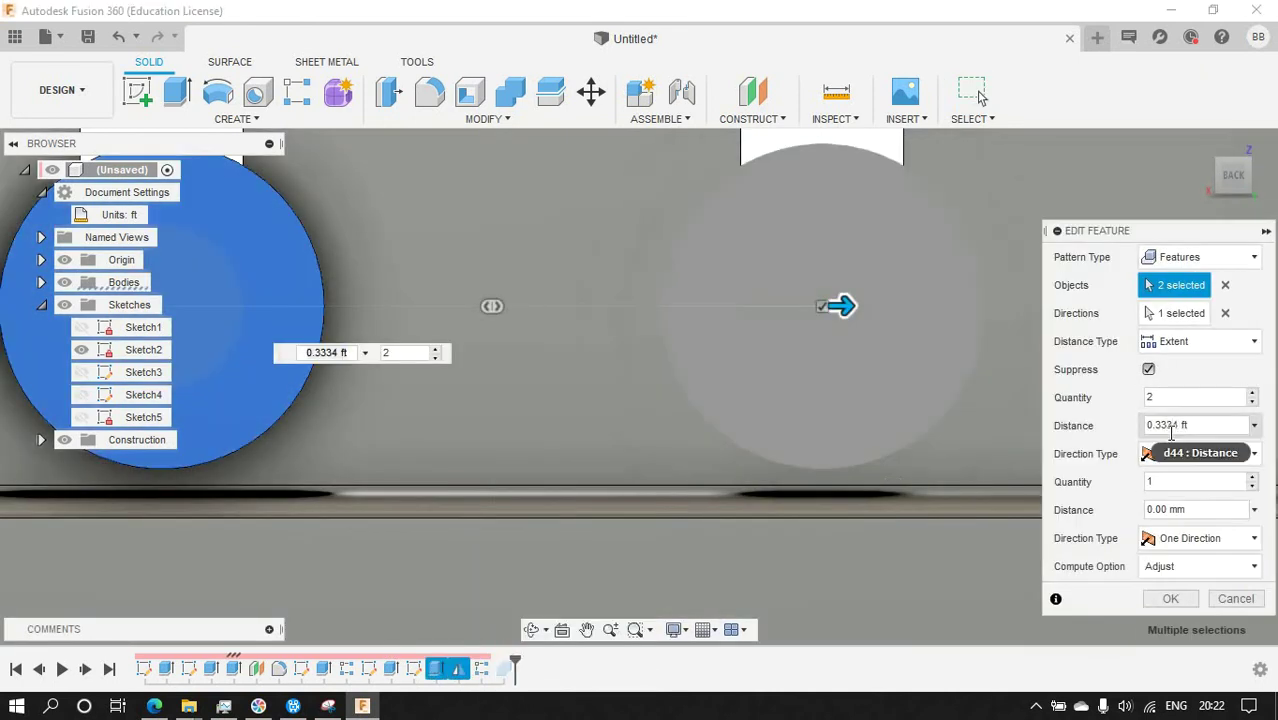
left_click(1170, 598)
left_click(1246, 176)
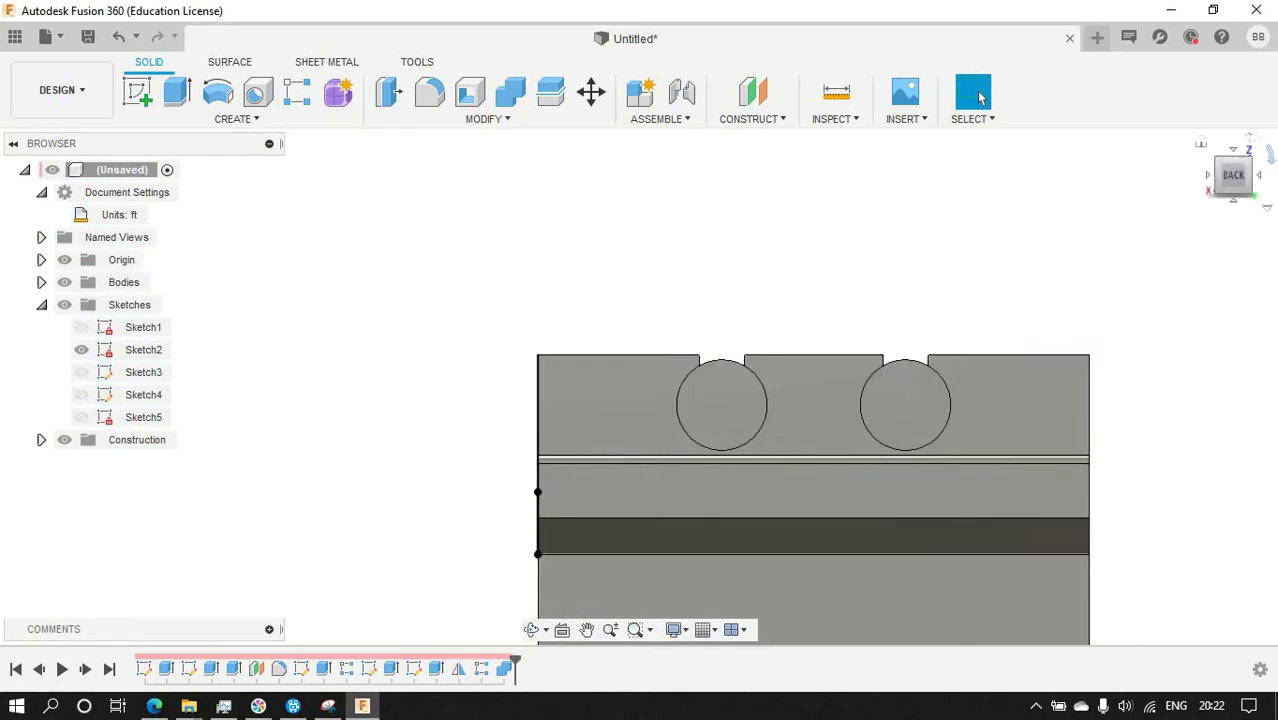
left_click(1249, 165)
Begin a fillet by selecting the circular edges of both pin caps.
left_click(429, 105)
scroll(750, 360, "up", 5)
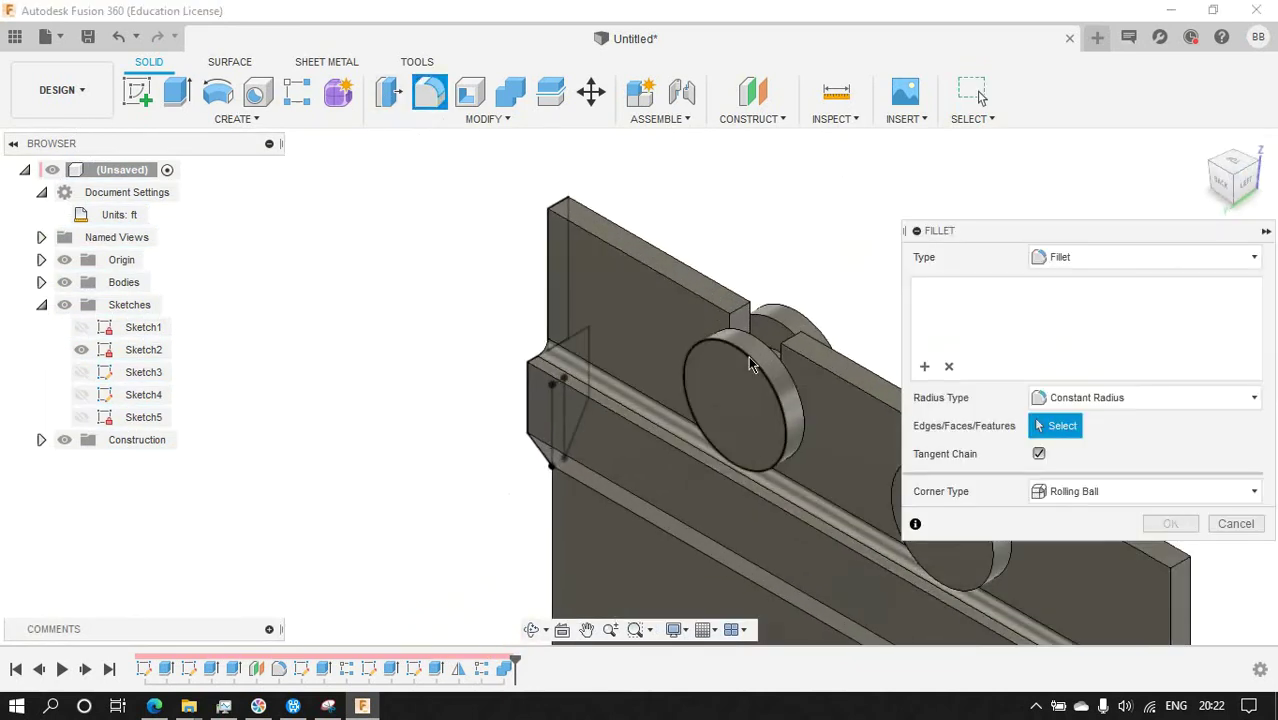
left_click(750, 358)
left_click(768, 338)
left_click(738, 345)
scroll(738, 345, "down", 5)
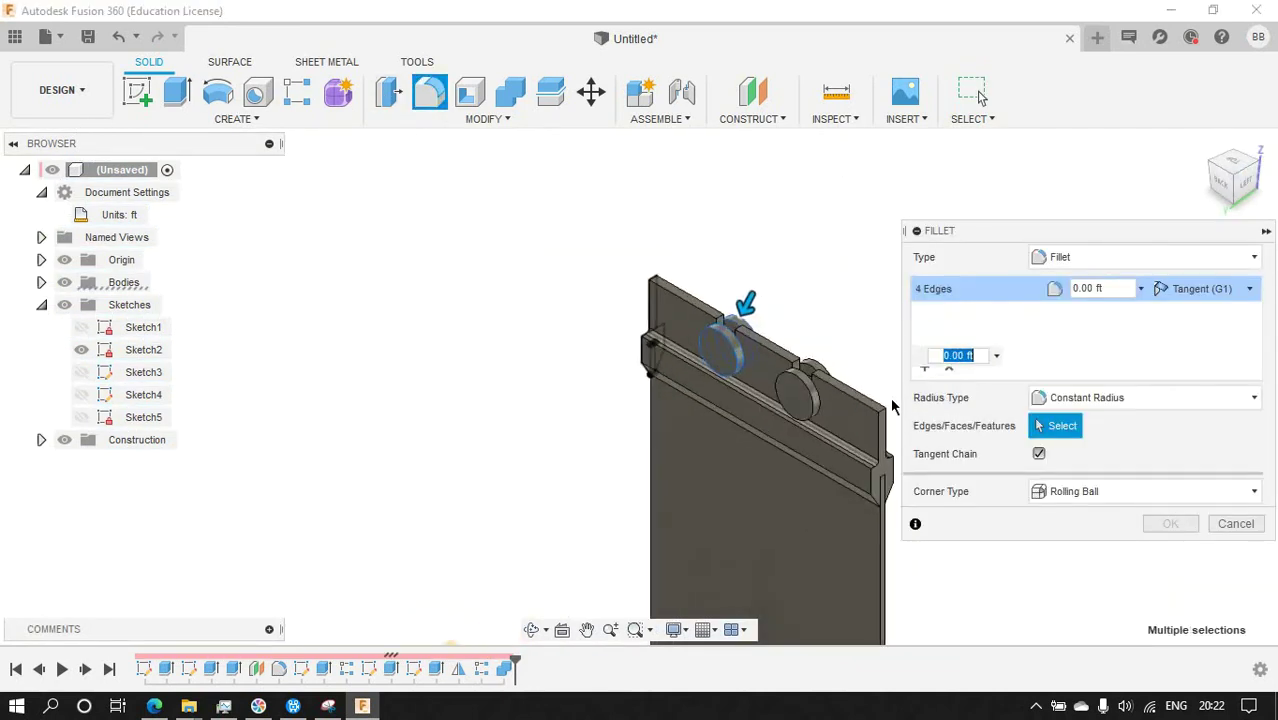
scroll(880, 390, "up", 5)
left_click(690, 330)
left_click(718, 303)
left_click(736, 299)
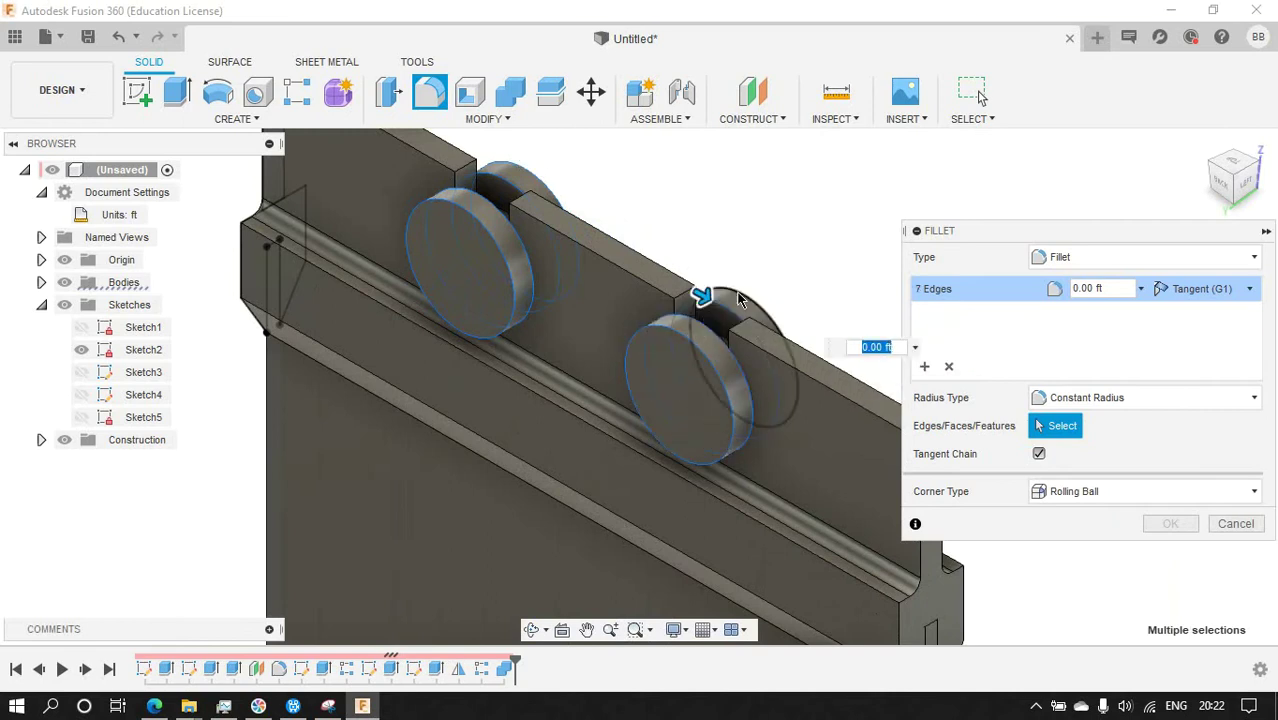
Cancel the fillet and switch the document units to millimetres.
left_click(158, 214)
left_click(1198, 251)
left_click(1180, 260)
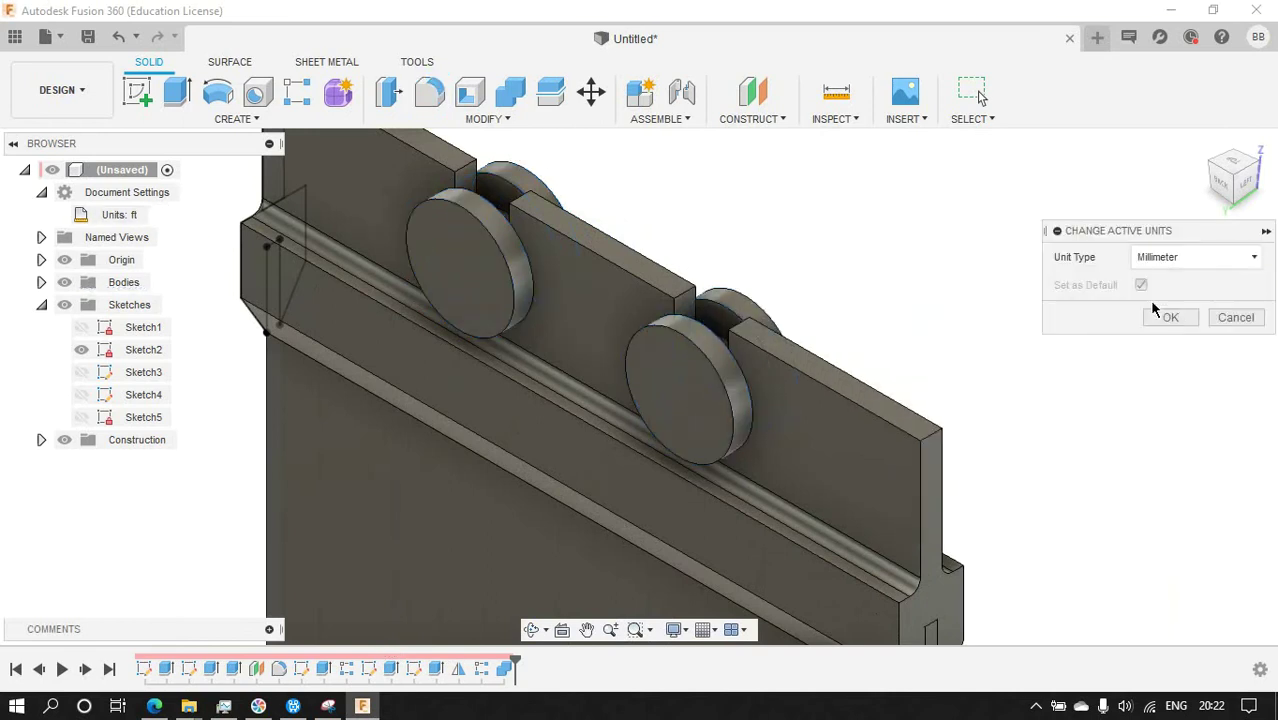
left_click(1167, 317)
Fillet the front and rear edges of both pin caps with a 4 mm radius.
key("f")
left_click(491, 208)
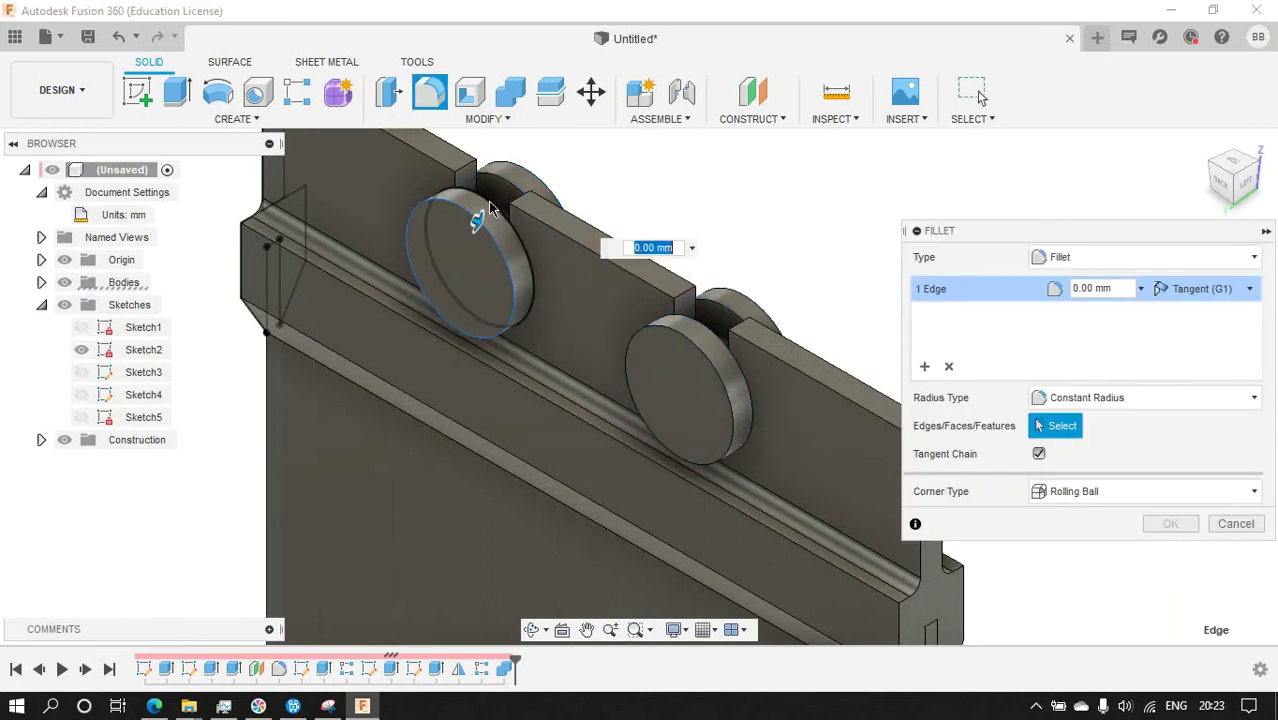
left_click(500, 178)
left_click(535, 165)
left_click(700, 325)
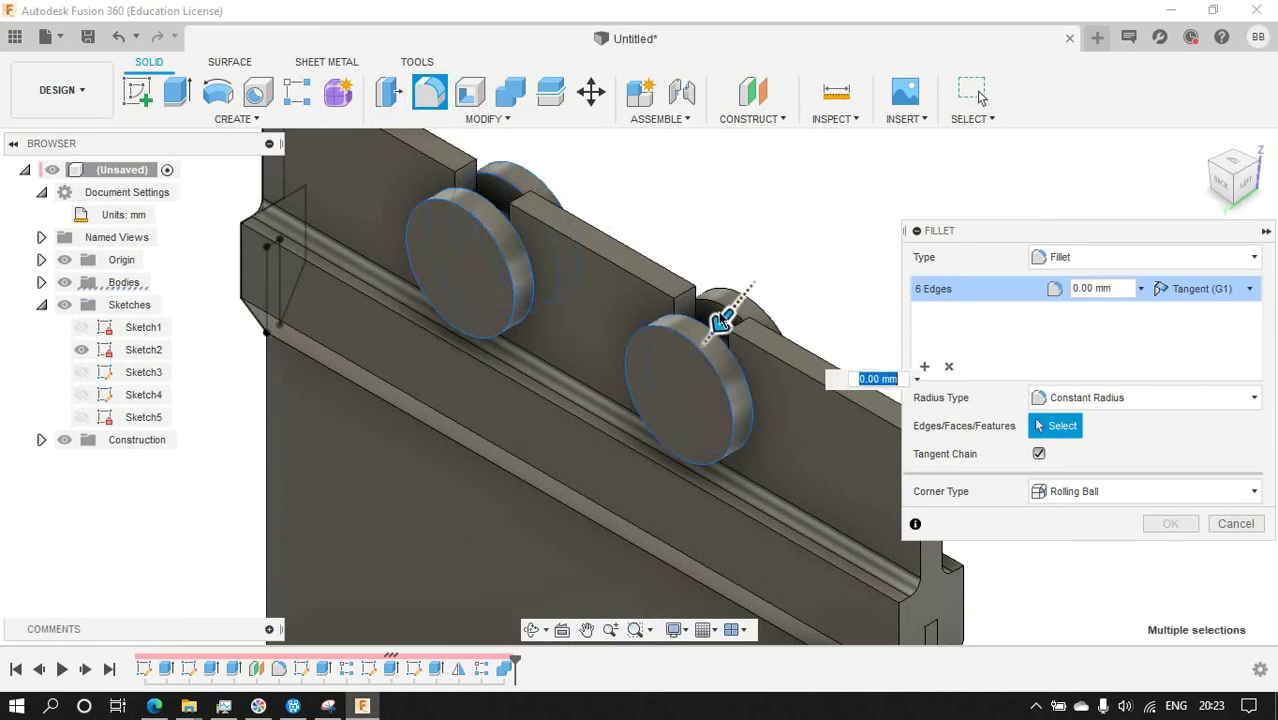
left_click(736, 299)
type("4")
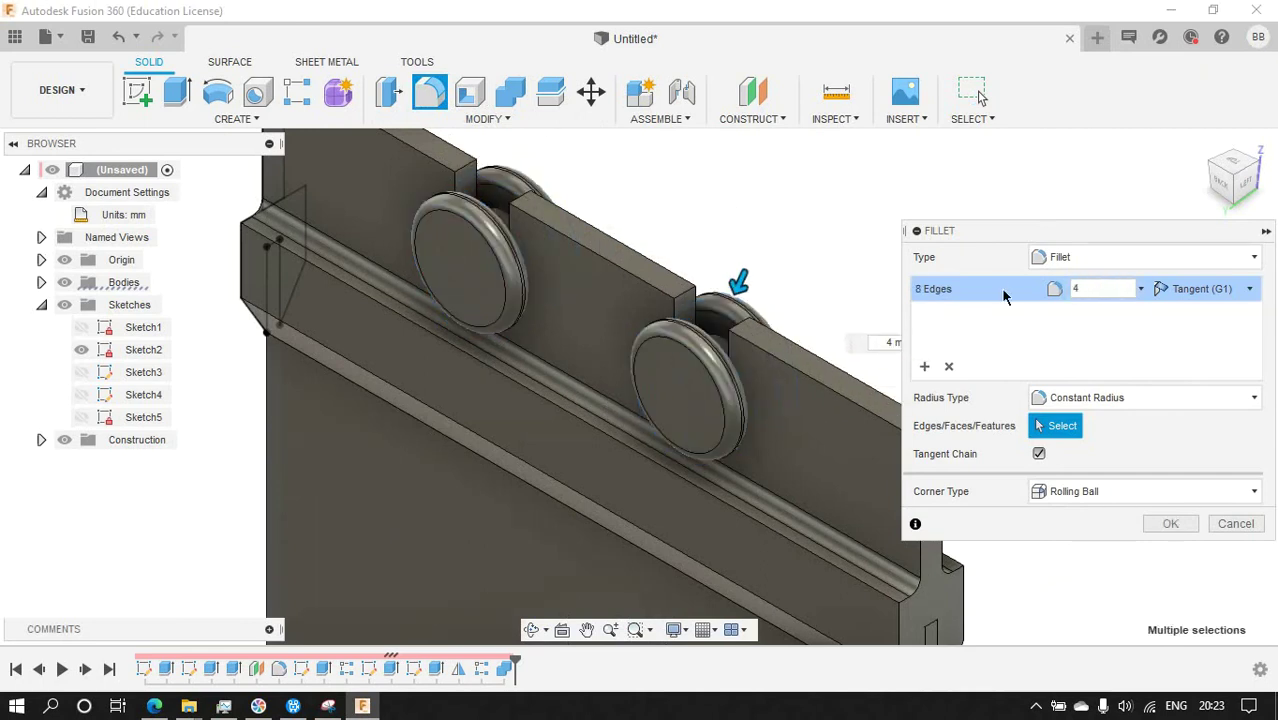
key("Return")
Orbit and settle on a straight back view of the door panel.
scroll(990, 297, "down", 5)
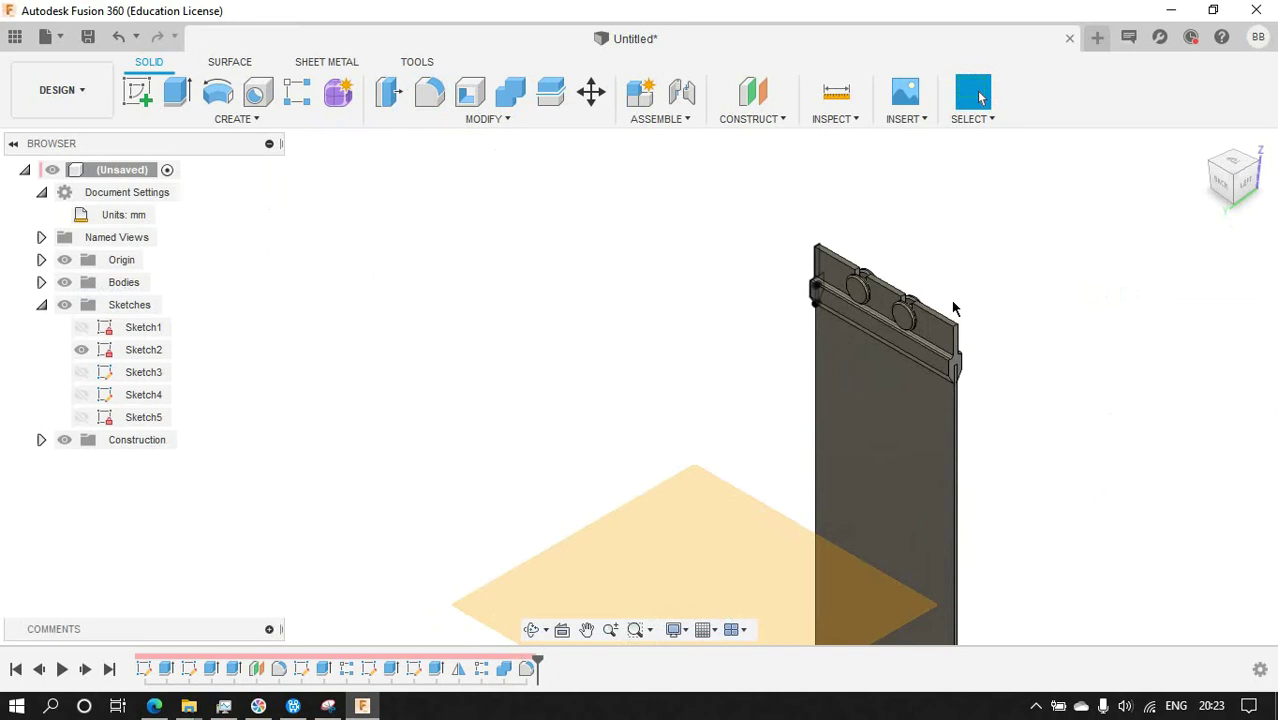
scroll(957, 343, "down", 3)
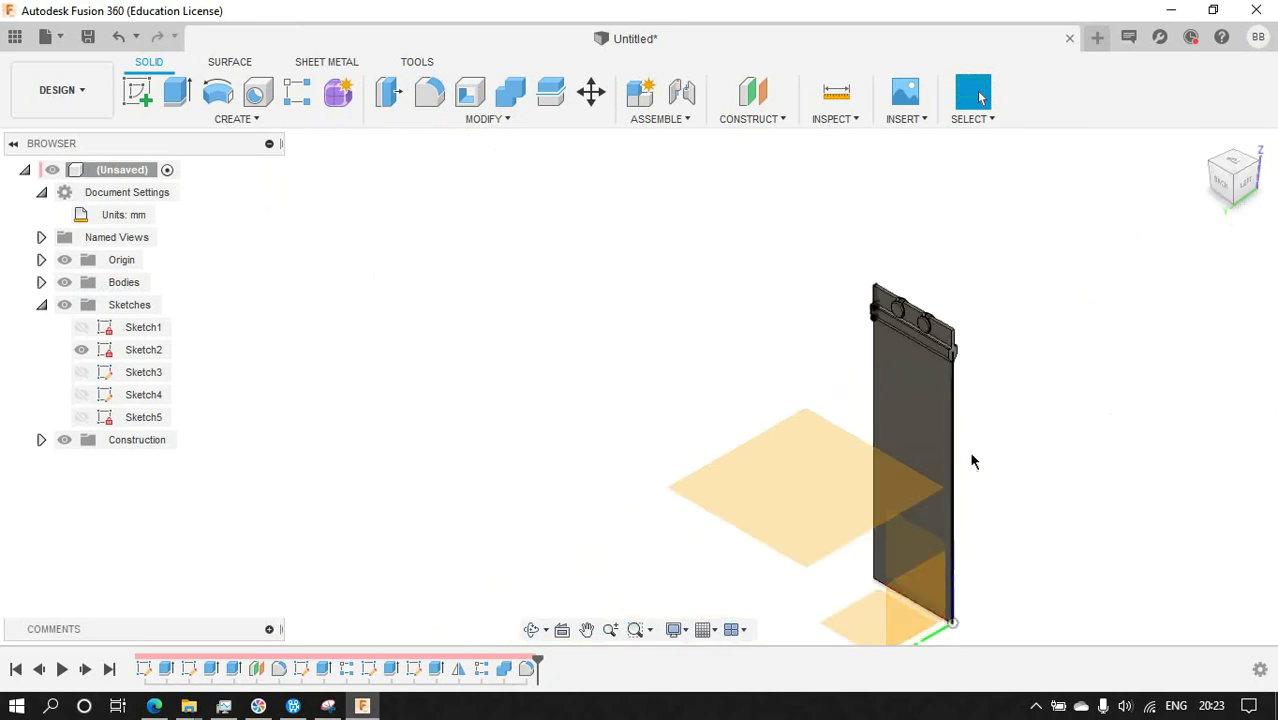
left_click(1228, 192)
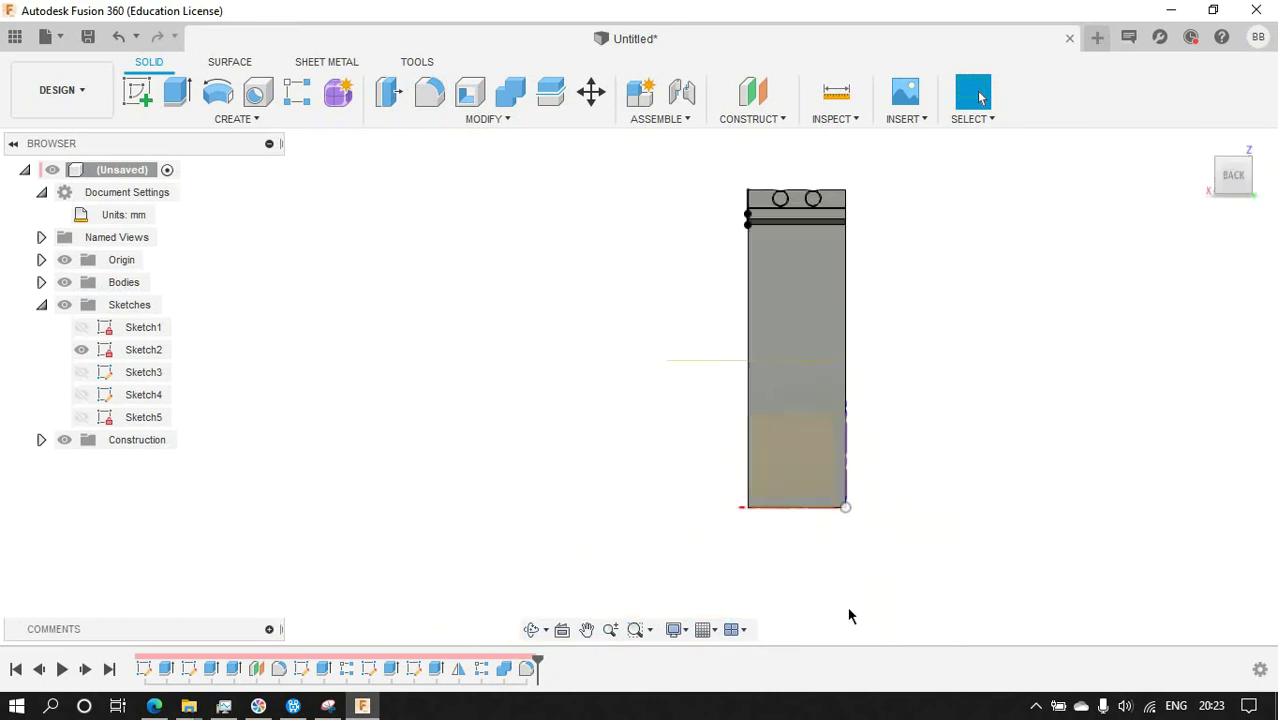
mouse_move(1222, 226)
middle_mouse_down("shift")
mouse_move(955, 420)
mouse_move(989, 286)
middle_mouse_up("shift")
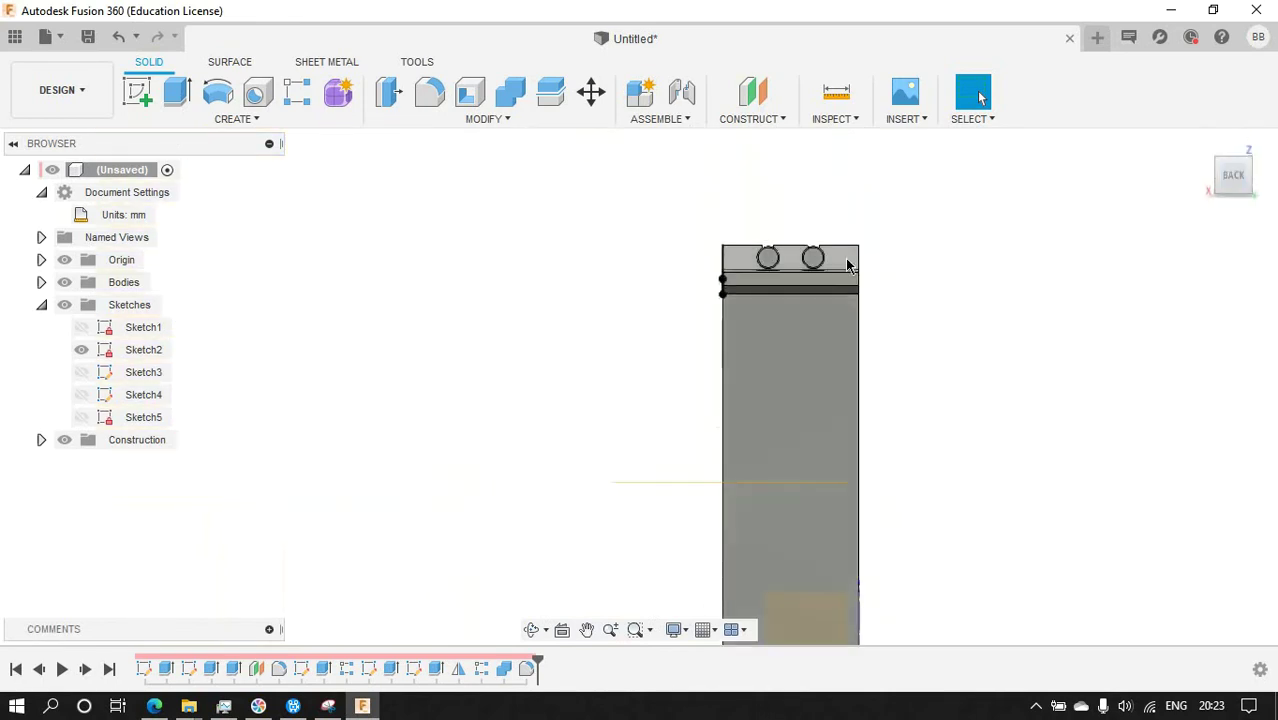
Mirror the top groove across the mid-height plane and view the panel from below.
left_click(236, 118)
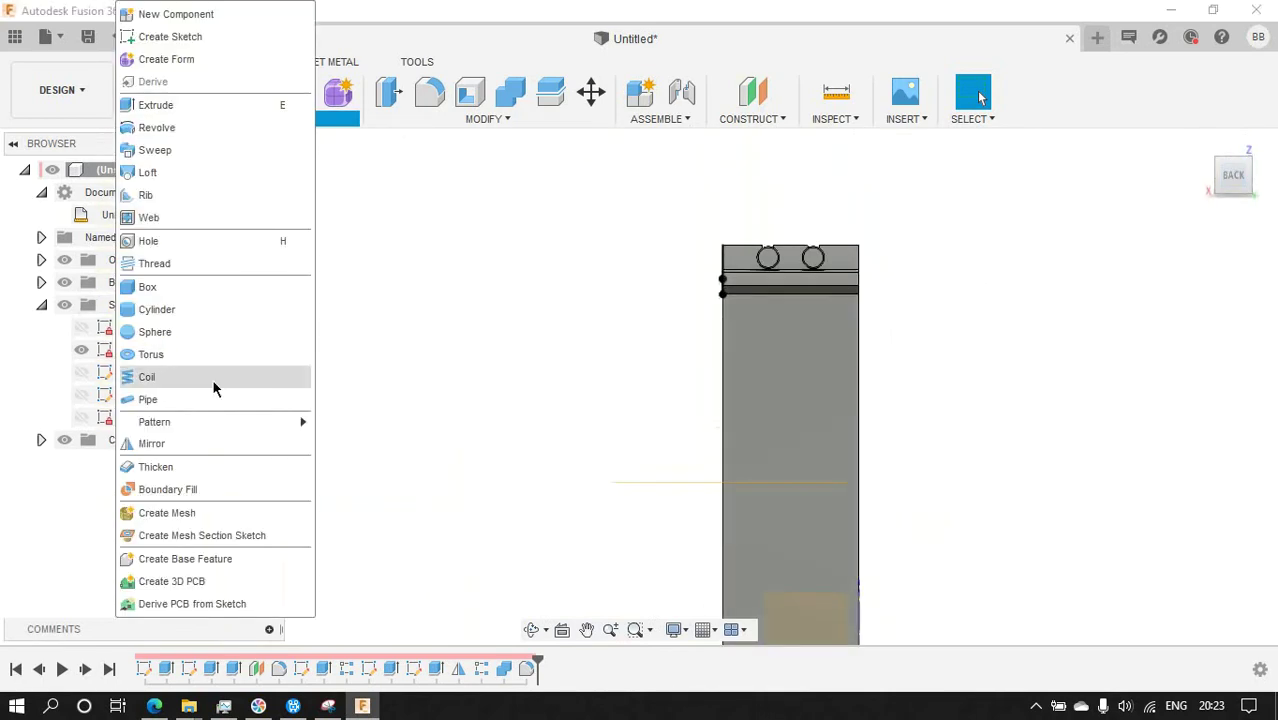
left_click(158, 442)
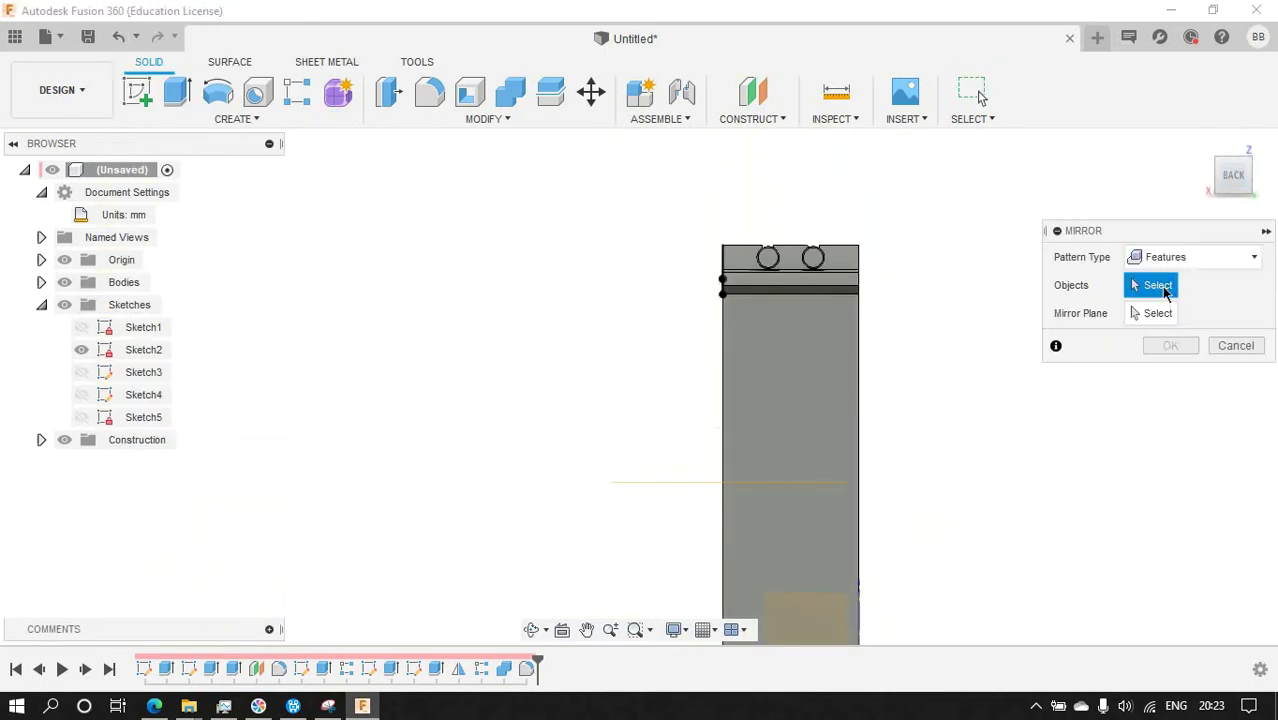
left_click(847, 290)
scroll(833, 440, "down", 2)
left_click(815, 399)
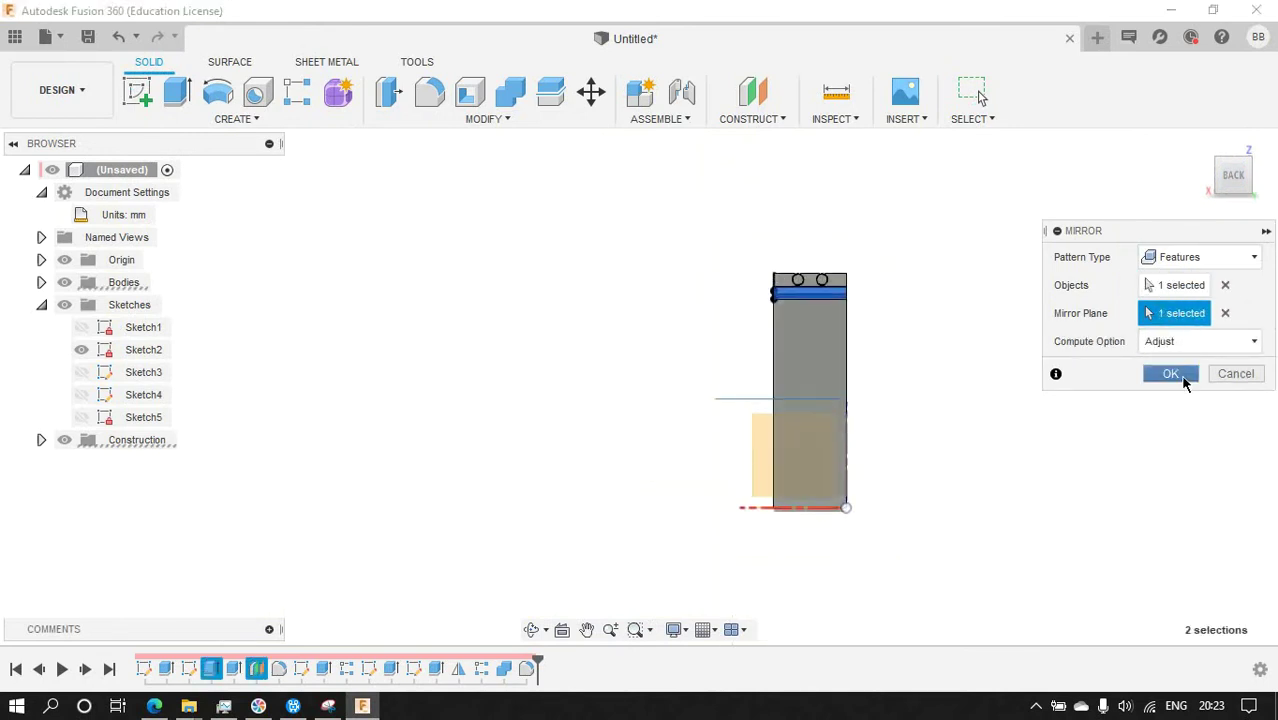
left_click(1172, 374)
left_click(1210, 178)
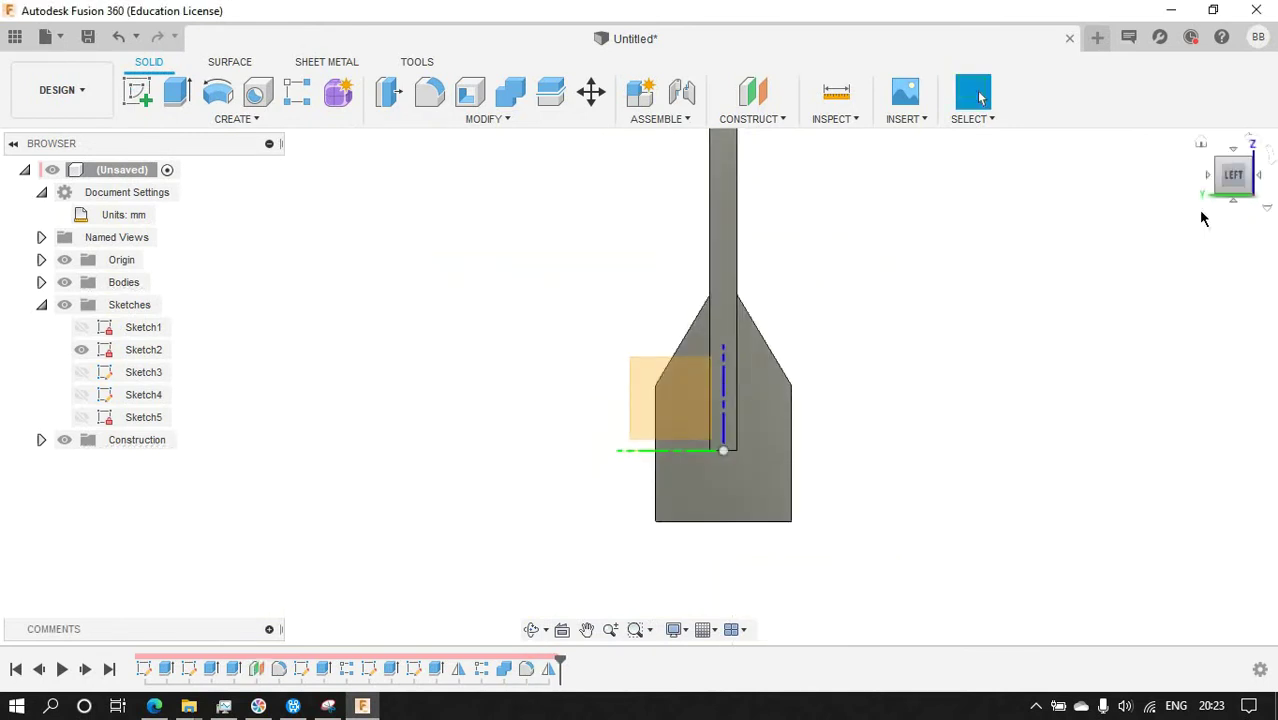
left_click(1235, 205)
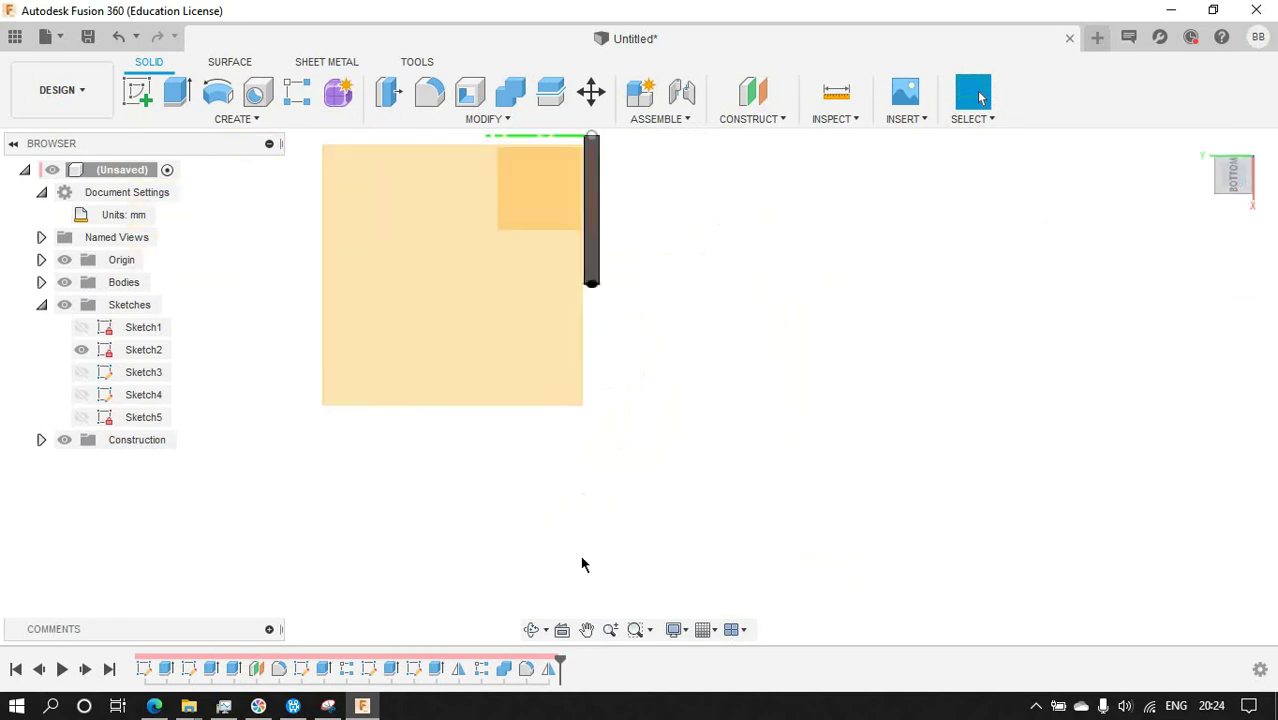
Start a sketch on the bottom face and draw a center-diameter circle.
scroll(580, 480, "up", 2)
scroll(578, 400, "up", 3)
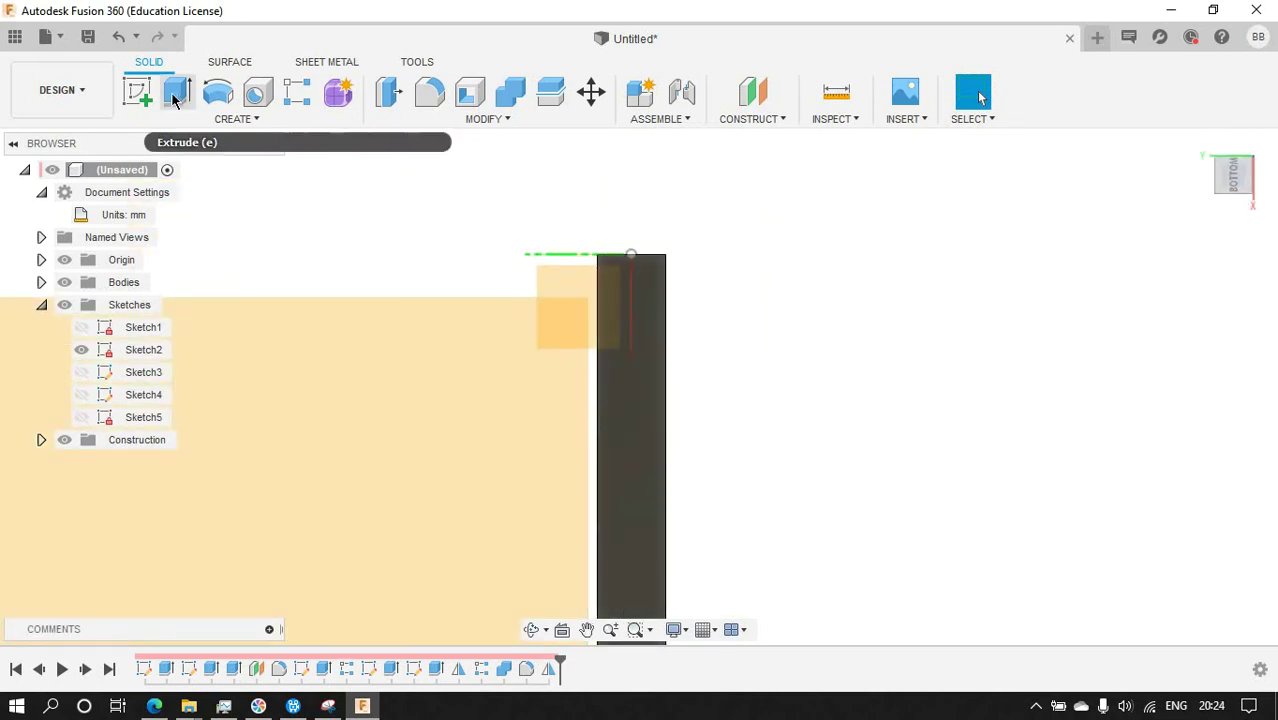
left_click(138, 92)
left_click(642, 337)
key("c")
left_click(632, 230)
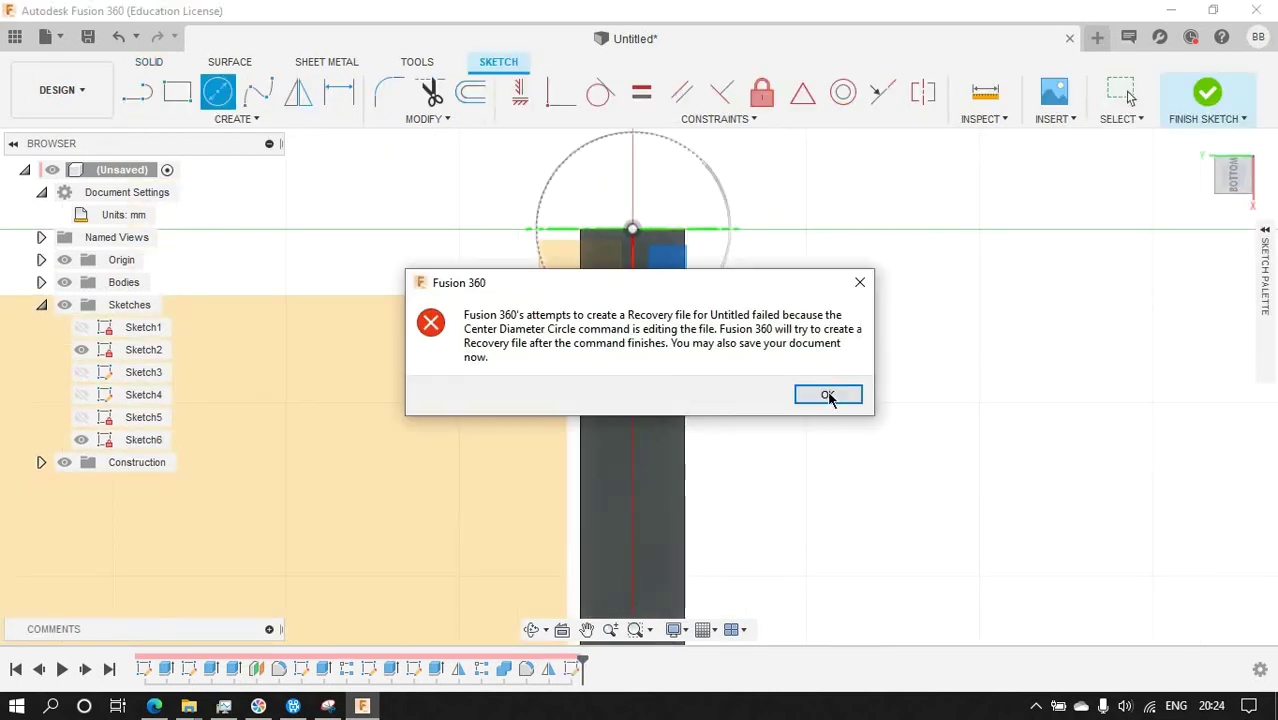
left_click(828, 395)
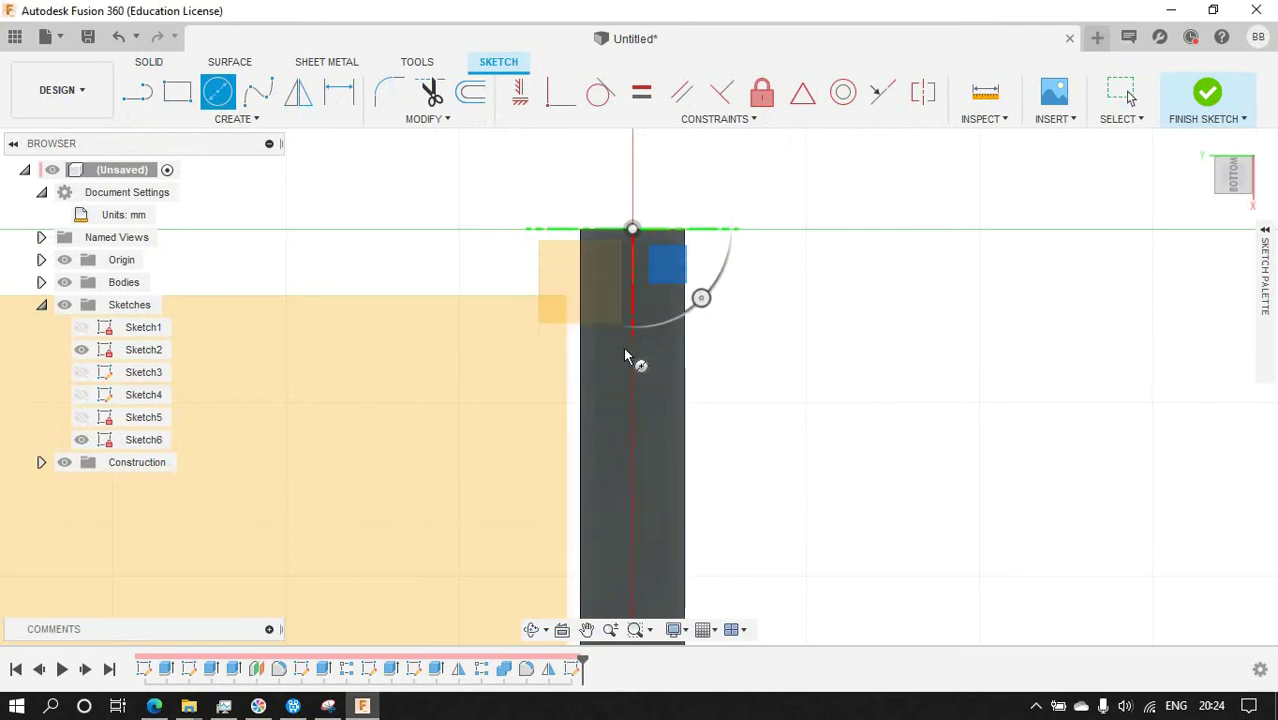
left_click(655, 392)
Dimension the circle Ø25 and 25 mm from the panel end, then finish the sketch.
key("d")
left_click(665, 313)
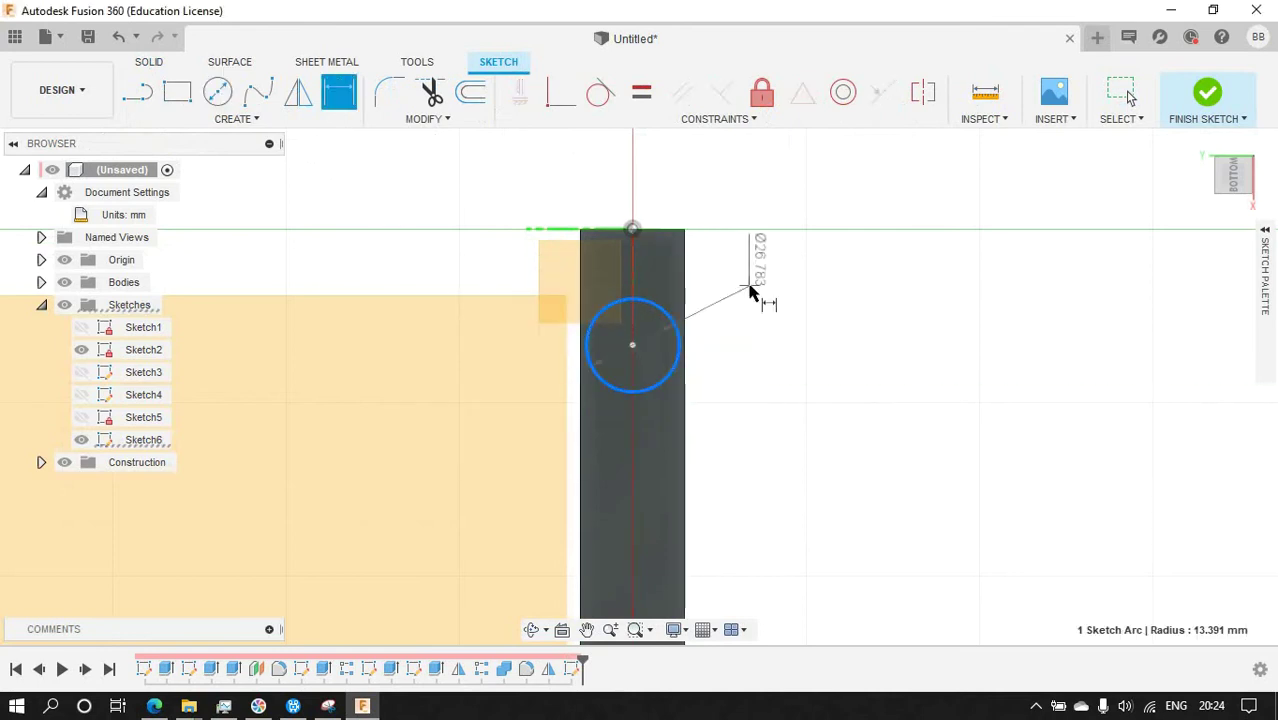
left_click(756, 286)
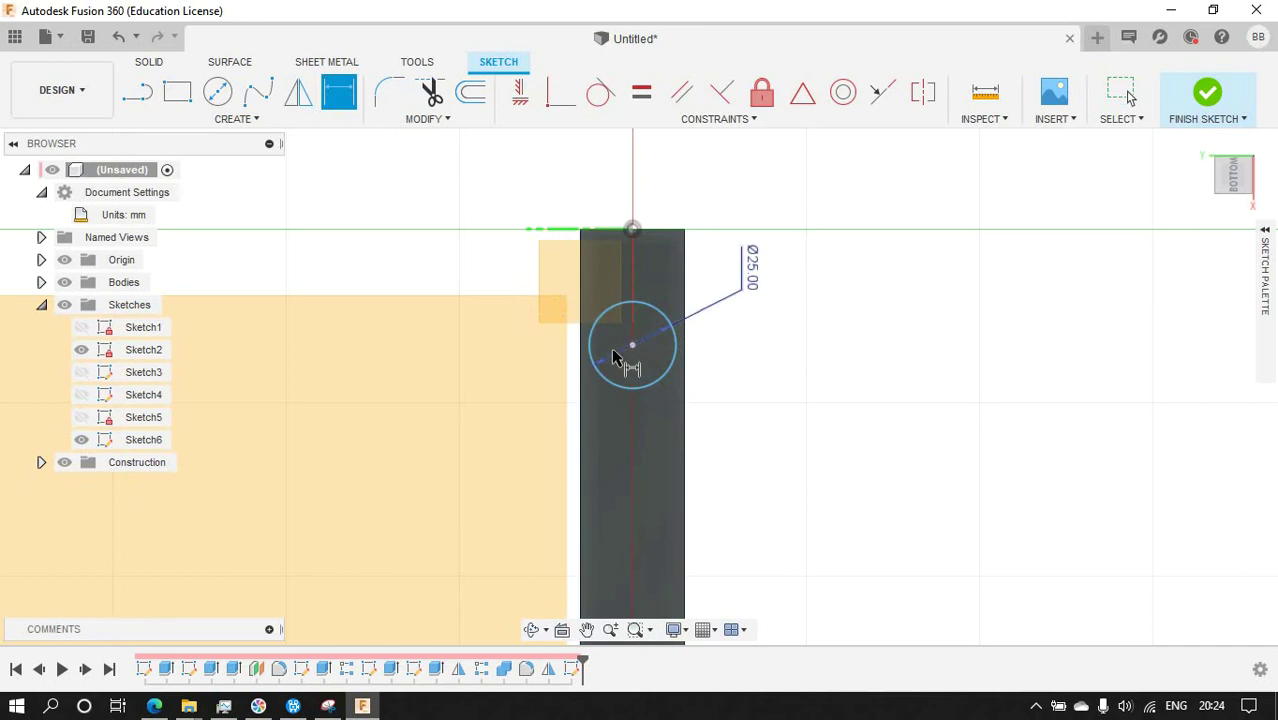
left_click(633, 231)
left_click(812, 280)
type("25")
key("Return")
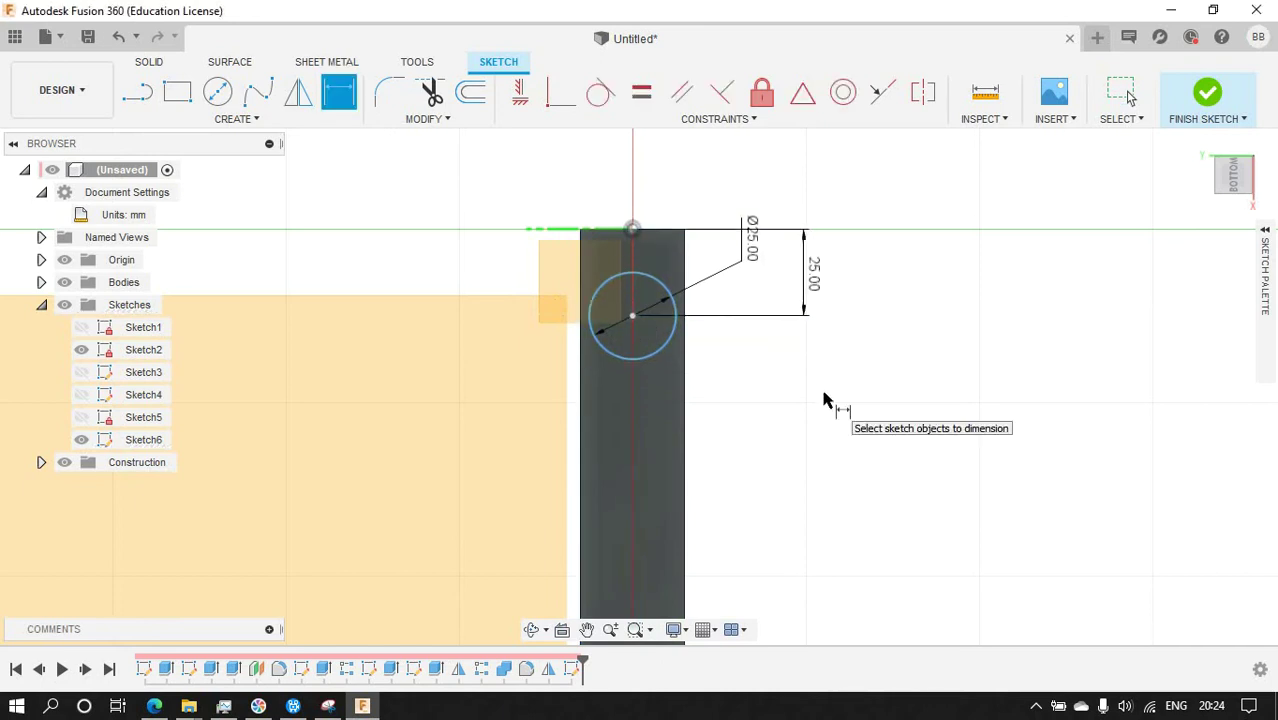
left_click(1207, 95)
left_click_drag(1233, 175, 1262, 178)
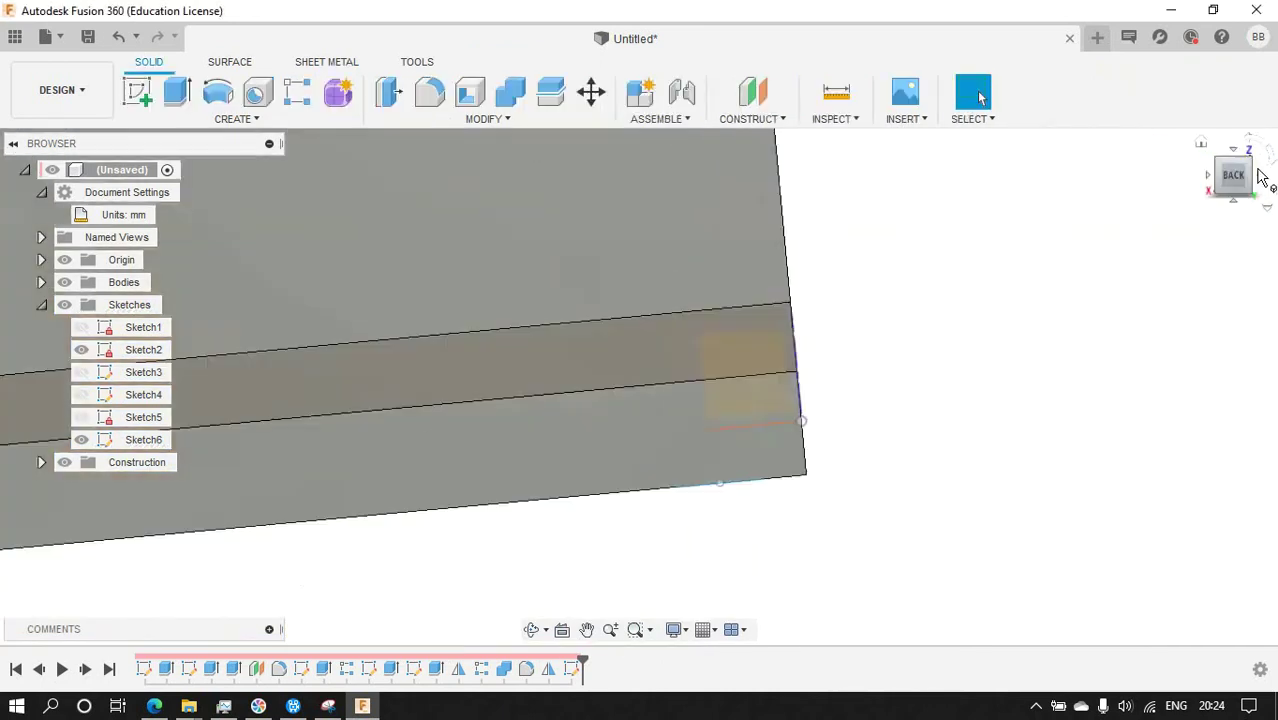
Hide construction planes and extrude the Ø25 circle 25 mm as a joined pin.
left_click(1240, 175)
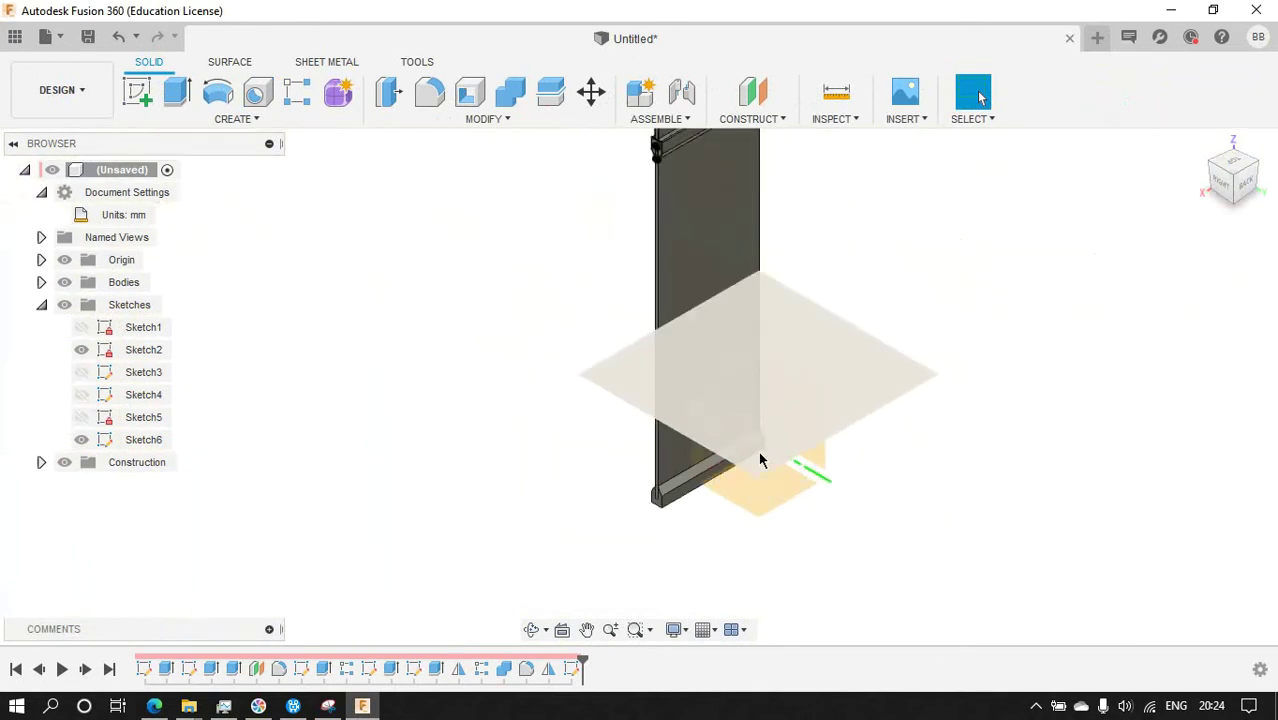
key("e")
scroll(642, 376, "up", 5)
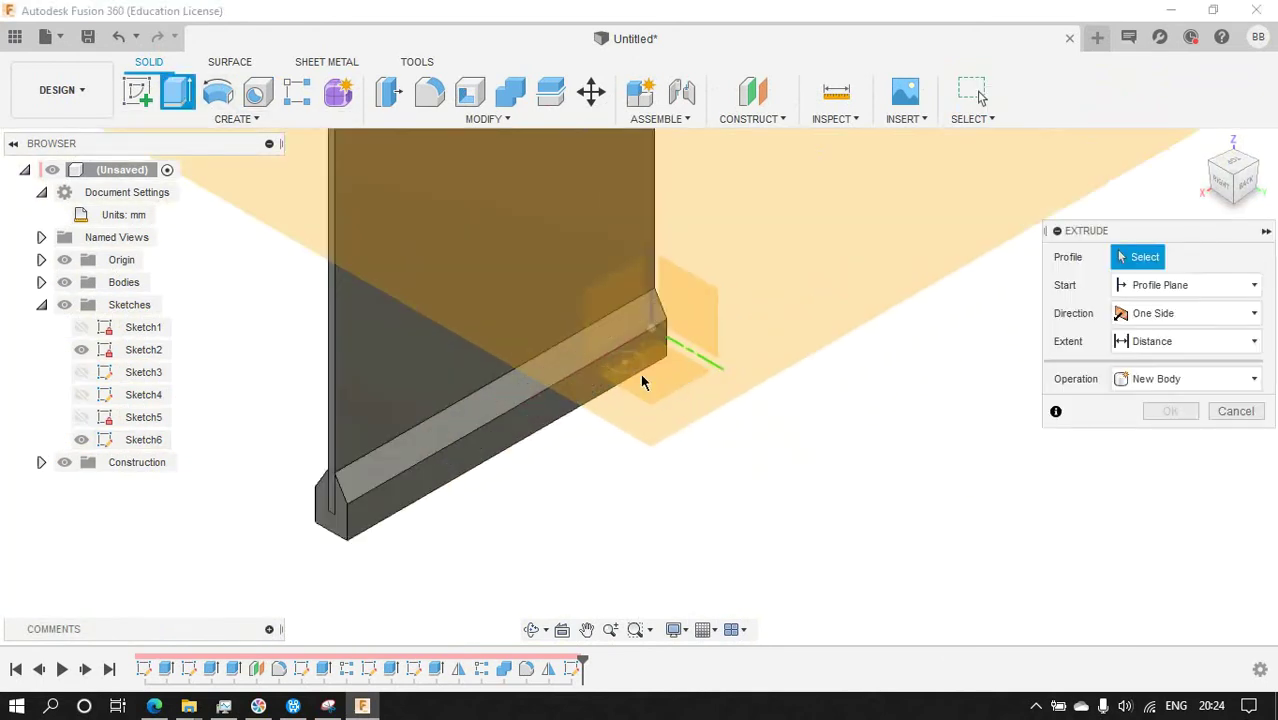
scroll(616, 371, "up", 3)
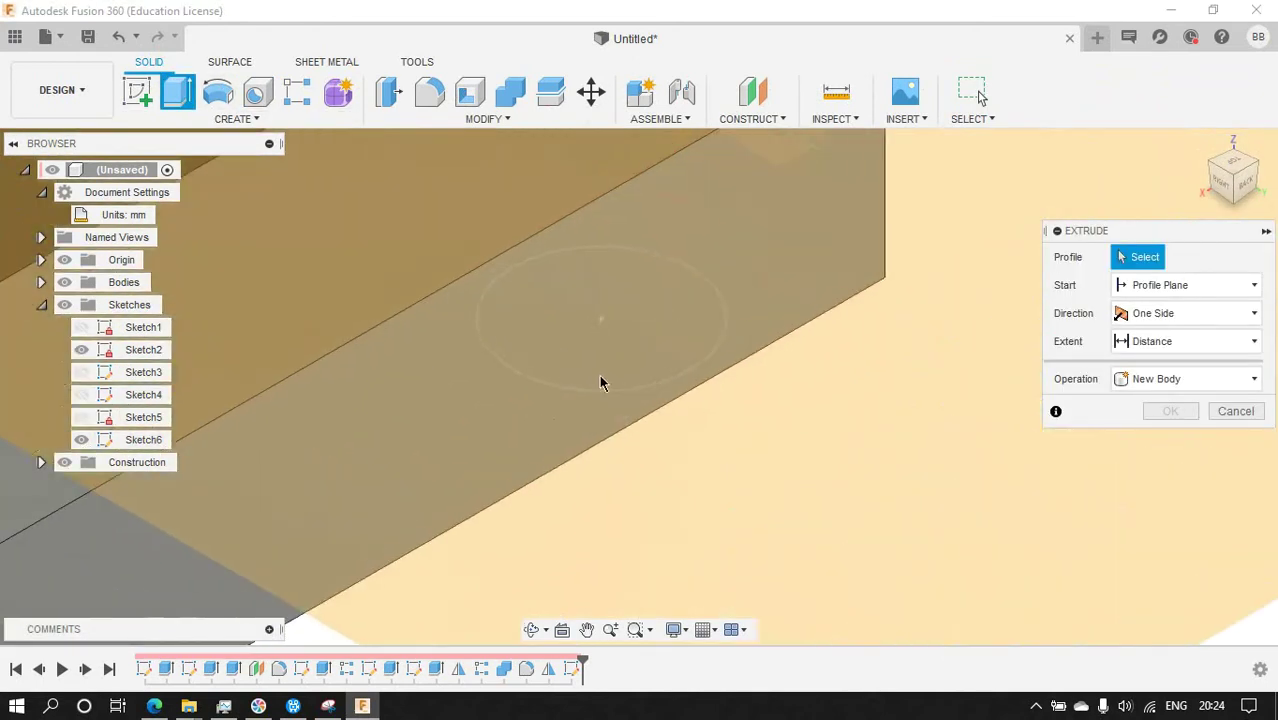
scroll(601, 379, "down", 2)
left_click(63, 462)
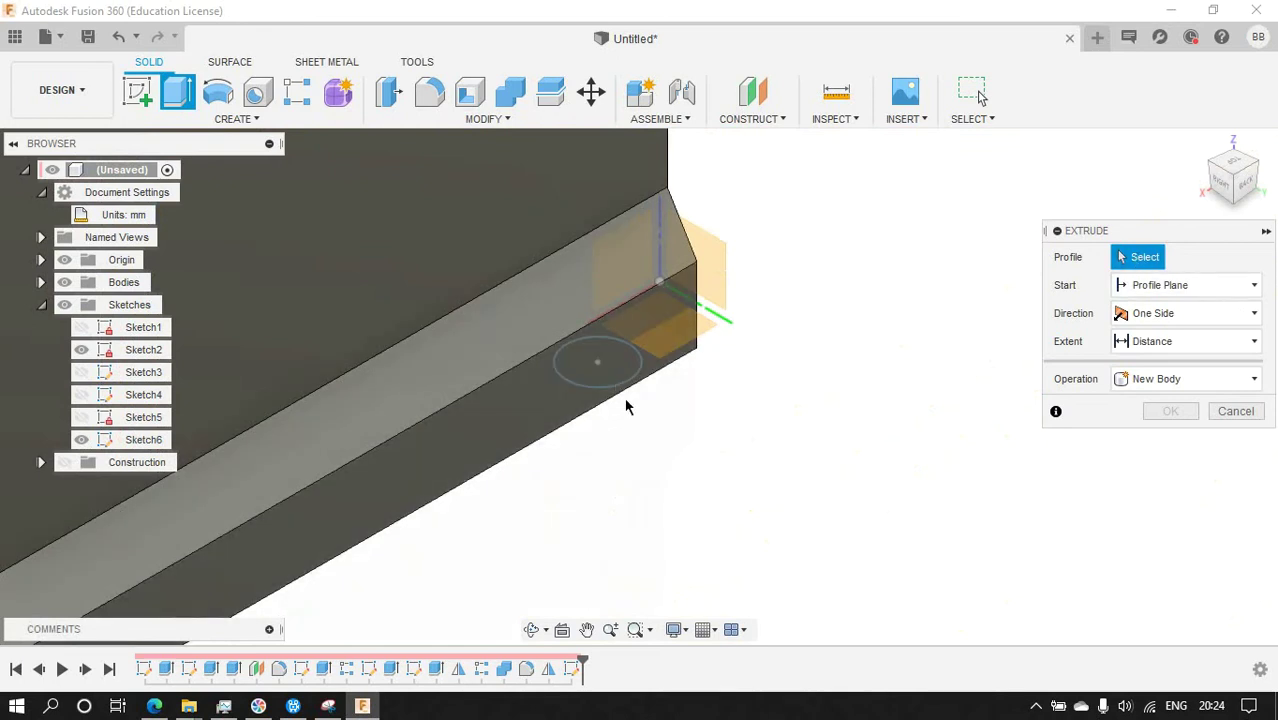
left_click(1240, 205)
left_click(690, 477)
left_click_drag(673, 523, 676, 554)
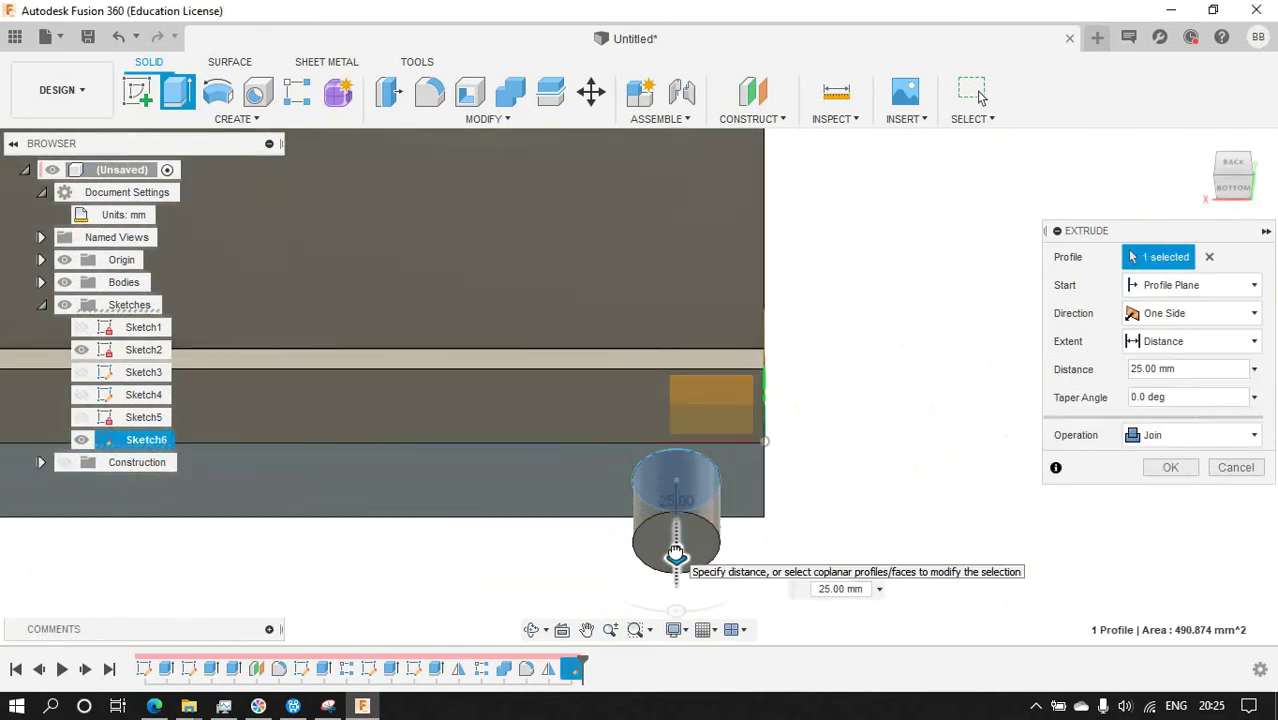
left_click(1170, 467)
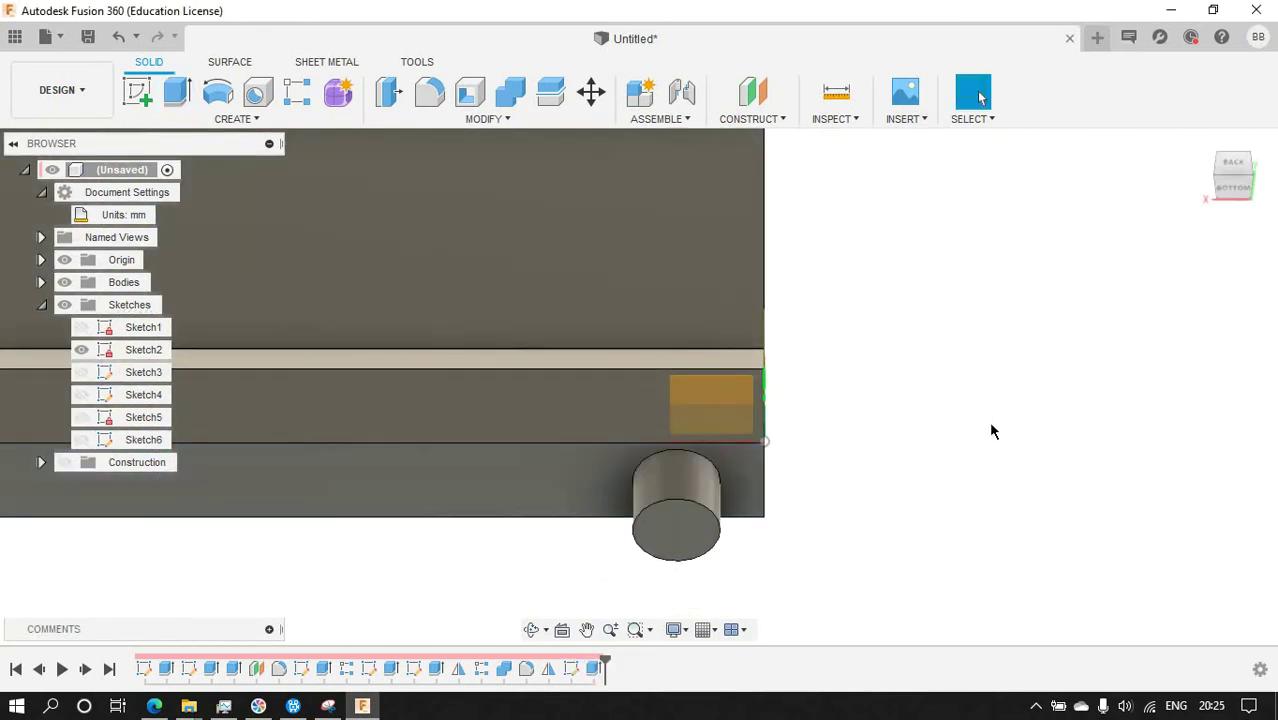
left_click(1232, 170)
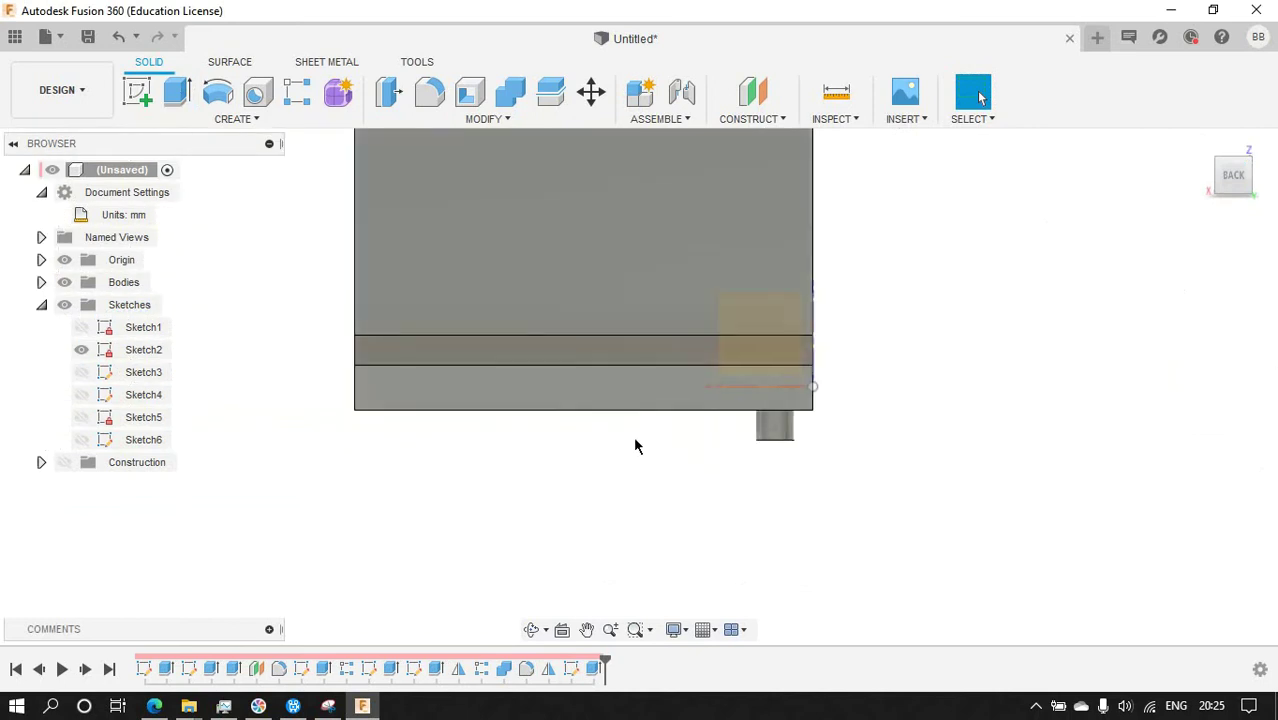
Hide the top cap body so only Body1 shows, then view from the top.
scroll(633, 438, "down", 5)
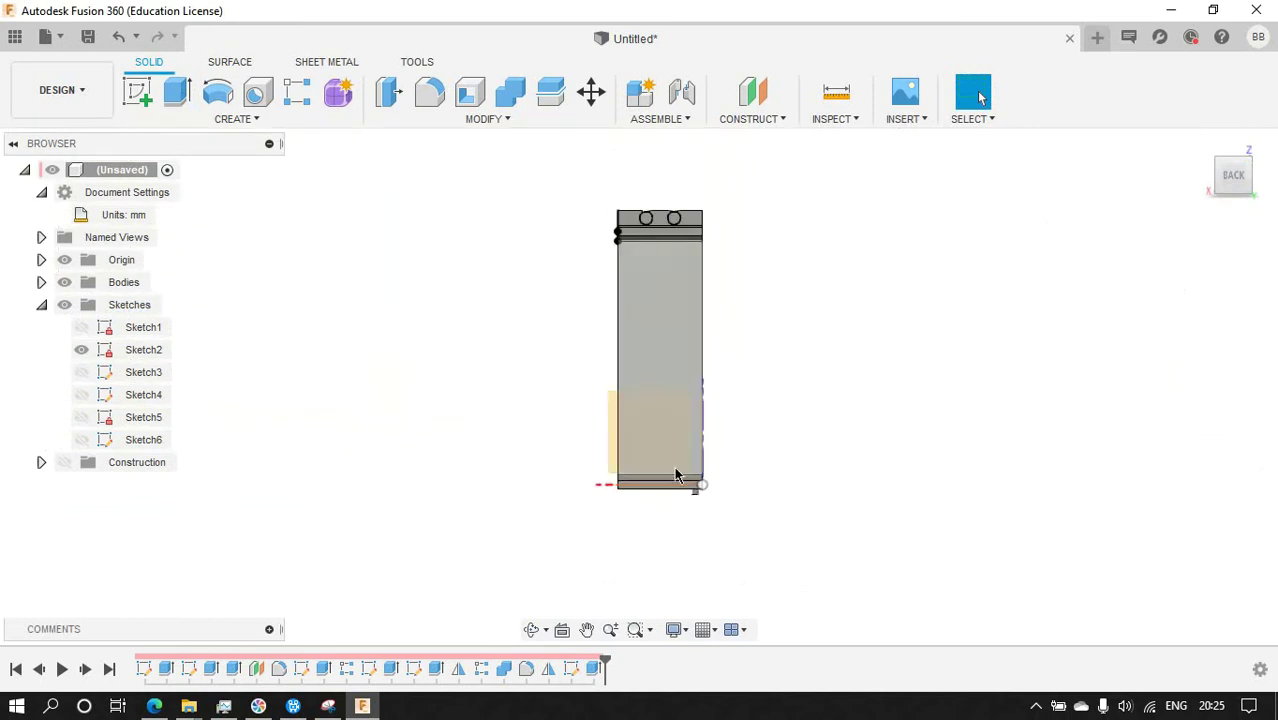
scroll(679, 476, "up", 1)
middle_click_drag(698, 420, 636, 243, "shift")
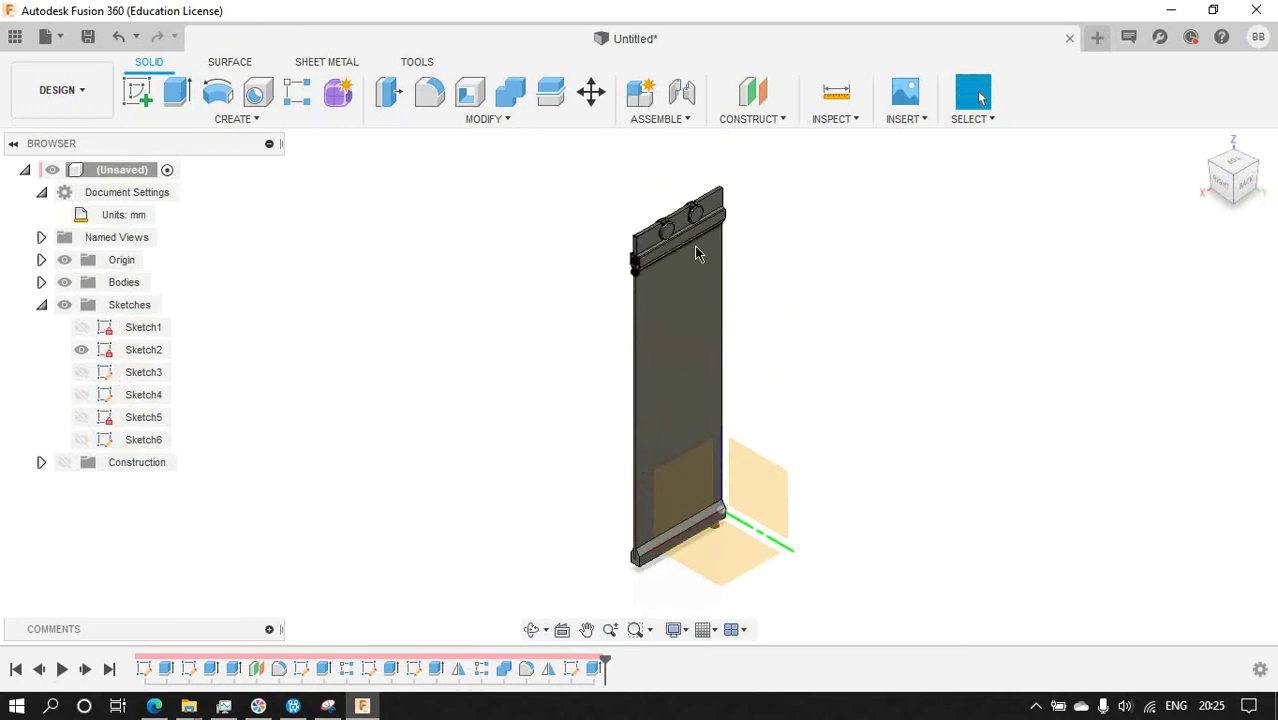
left_click(1233, 197)
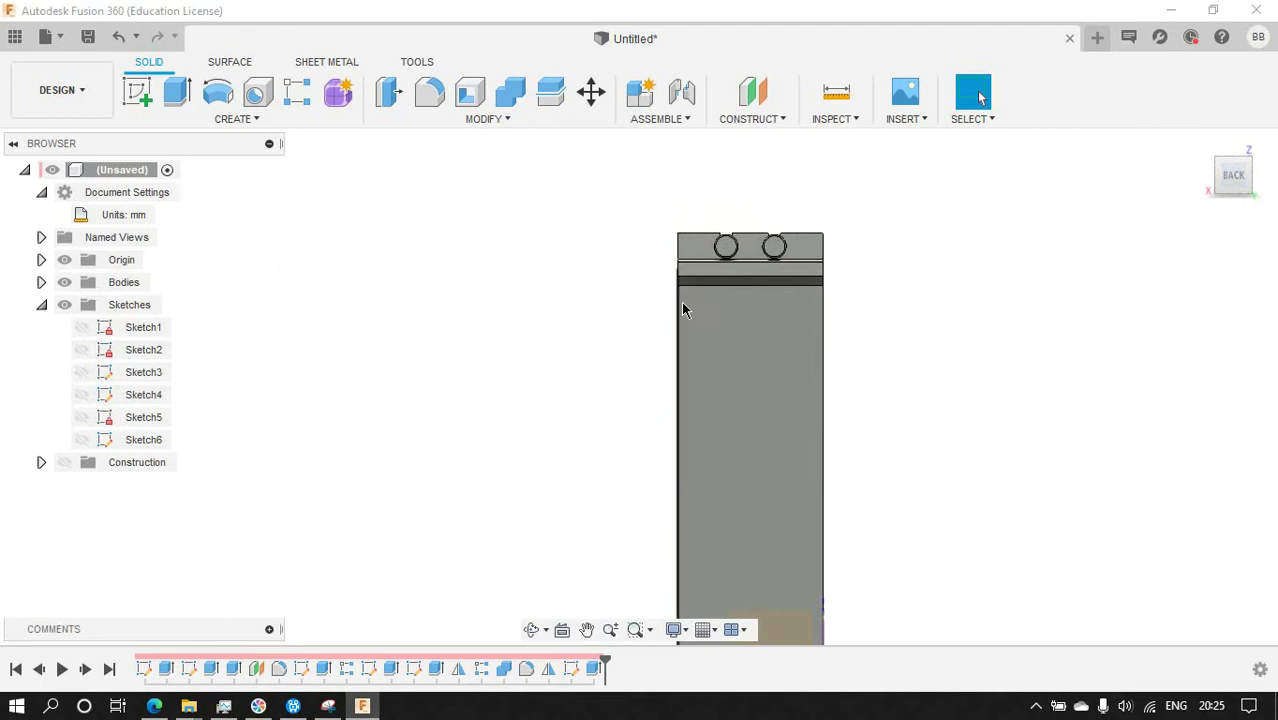
left_click(41, 282)
left_click(81, 327)
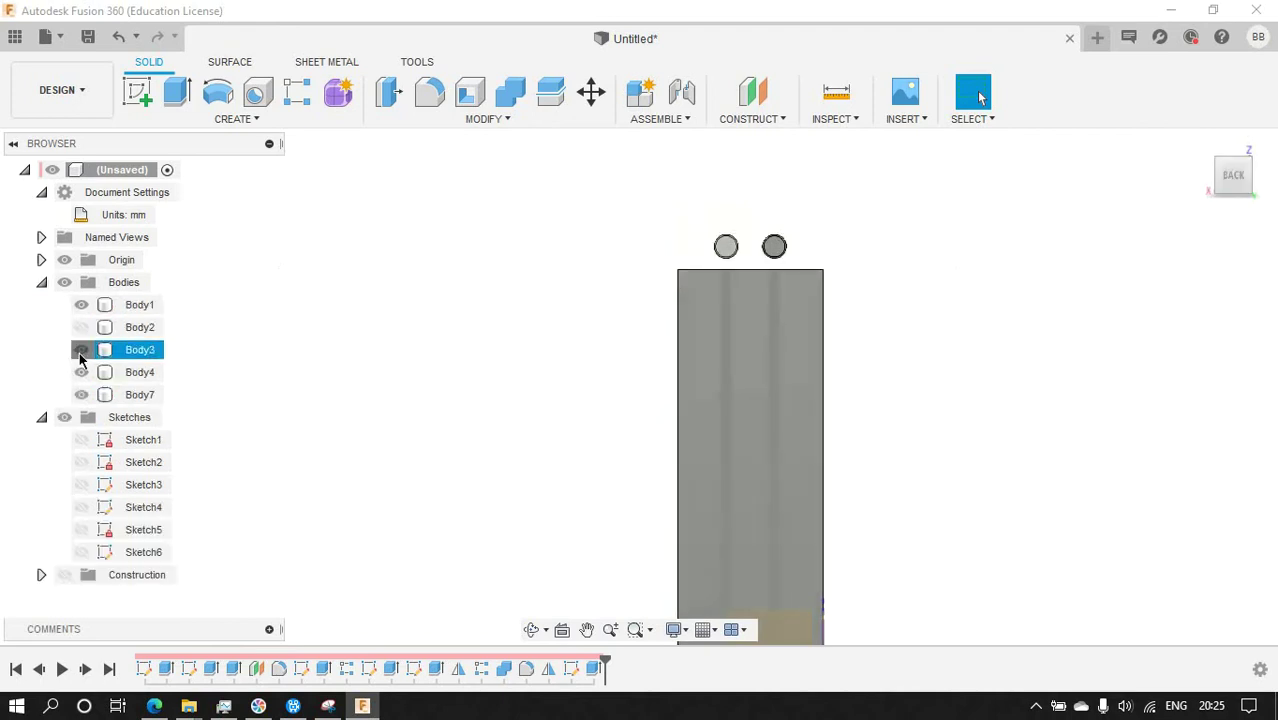
scroll(258, 335, "down", 3)
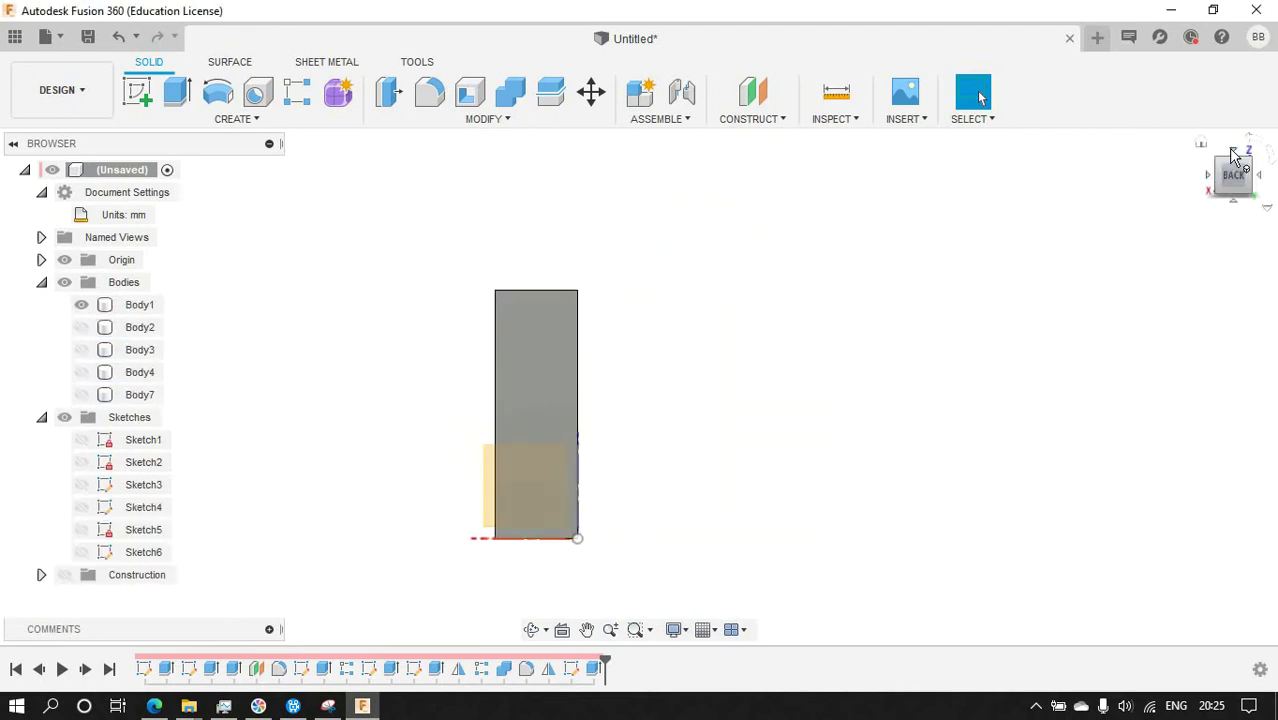
left_click(1232, 151)
Start Sketch7 on the panel face and draw three overlapping rectangles across the panel's left end.
left_click(137, 92)
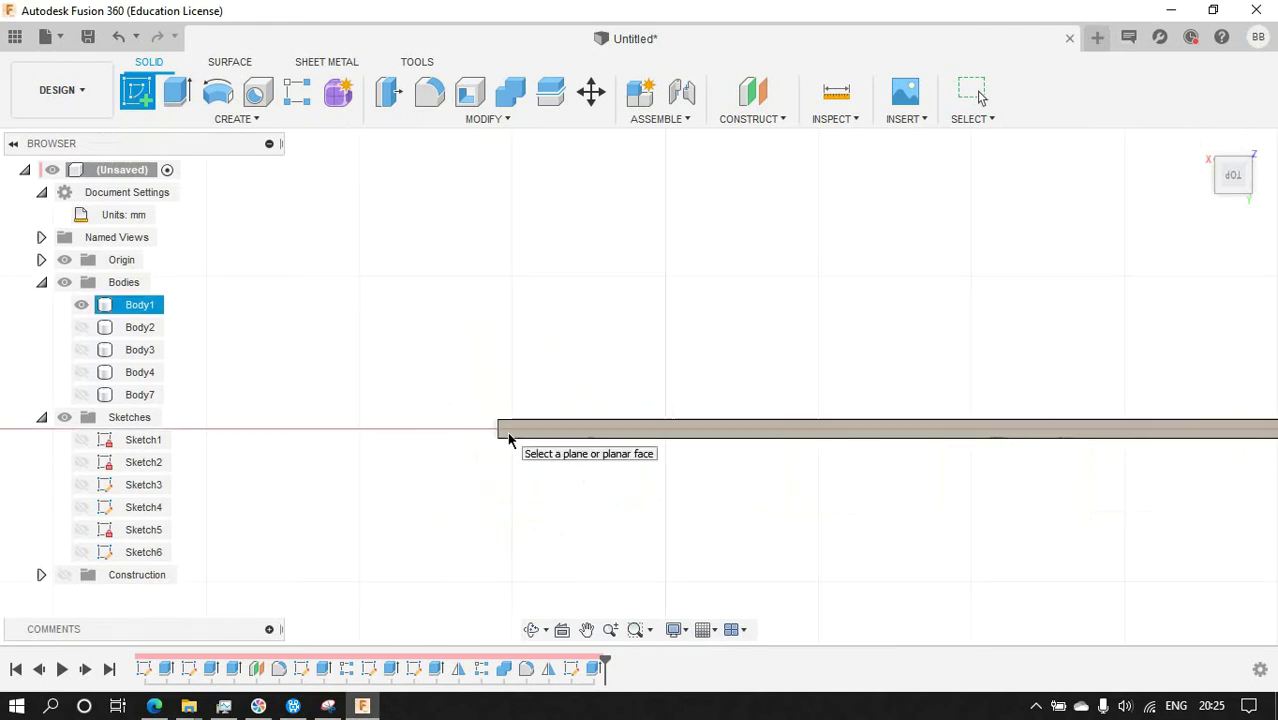
left_click(505, 434)
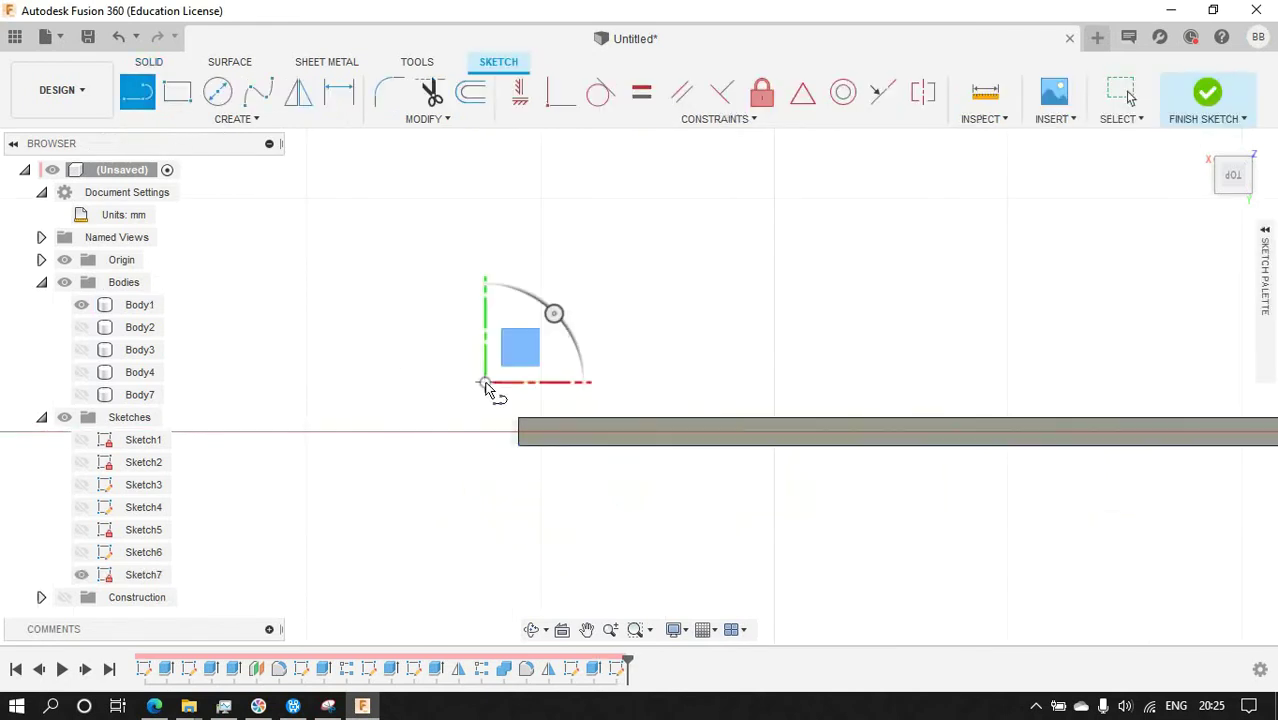
left_click(177, 92)
left_click(540, 399)
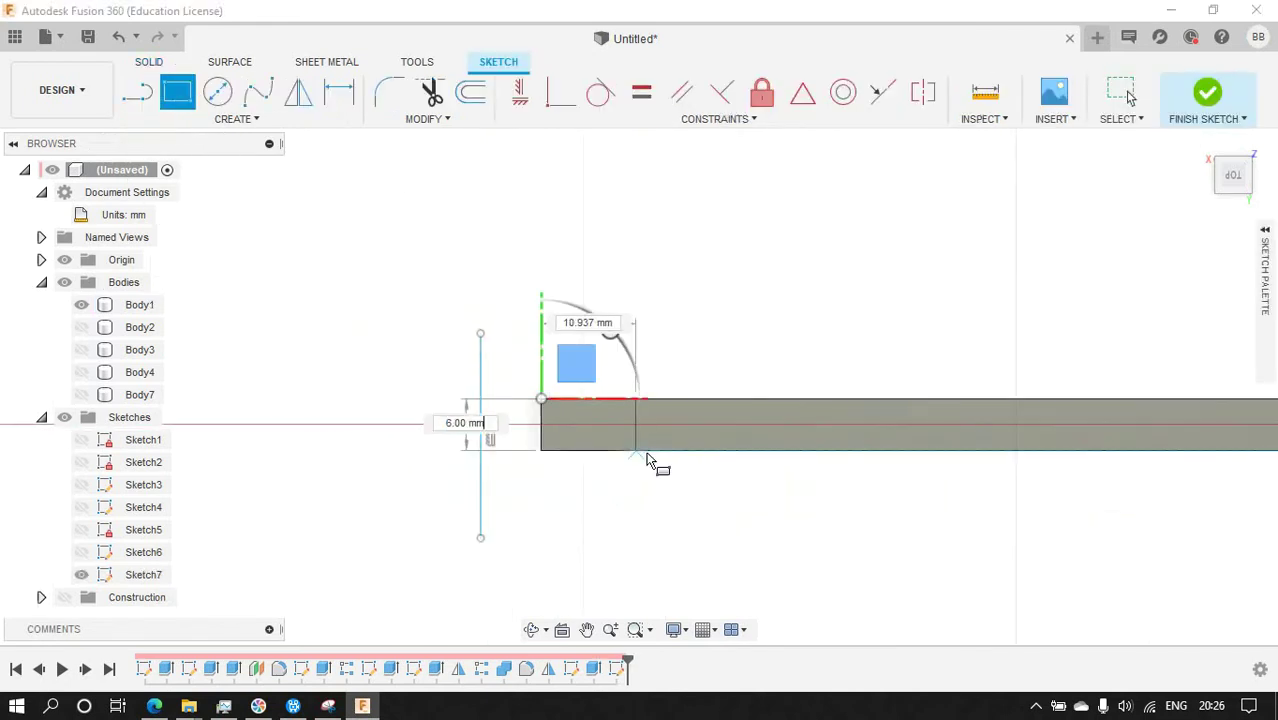
left_click(646, 452)
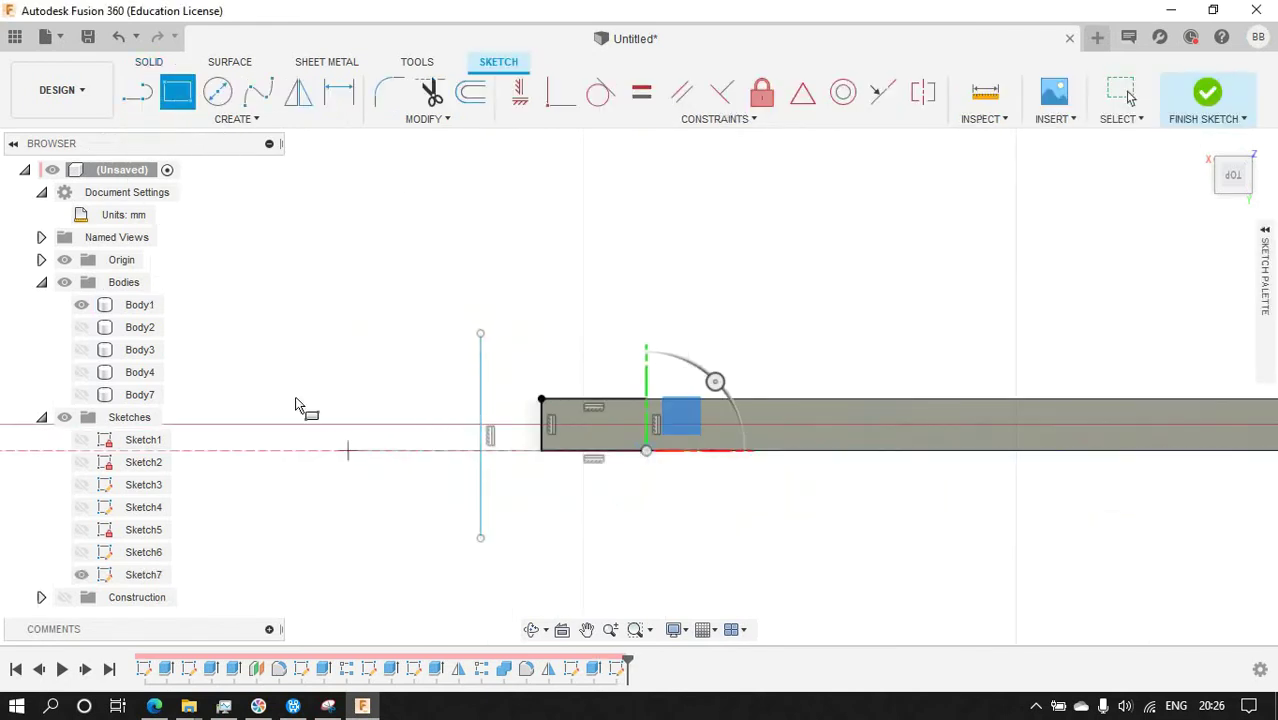
left_click(480, 349)
left_click(568, 497)
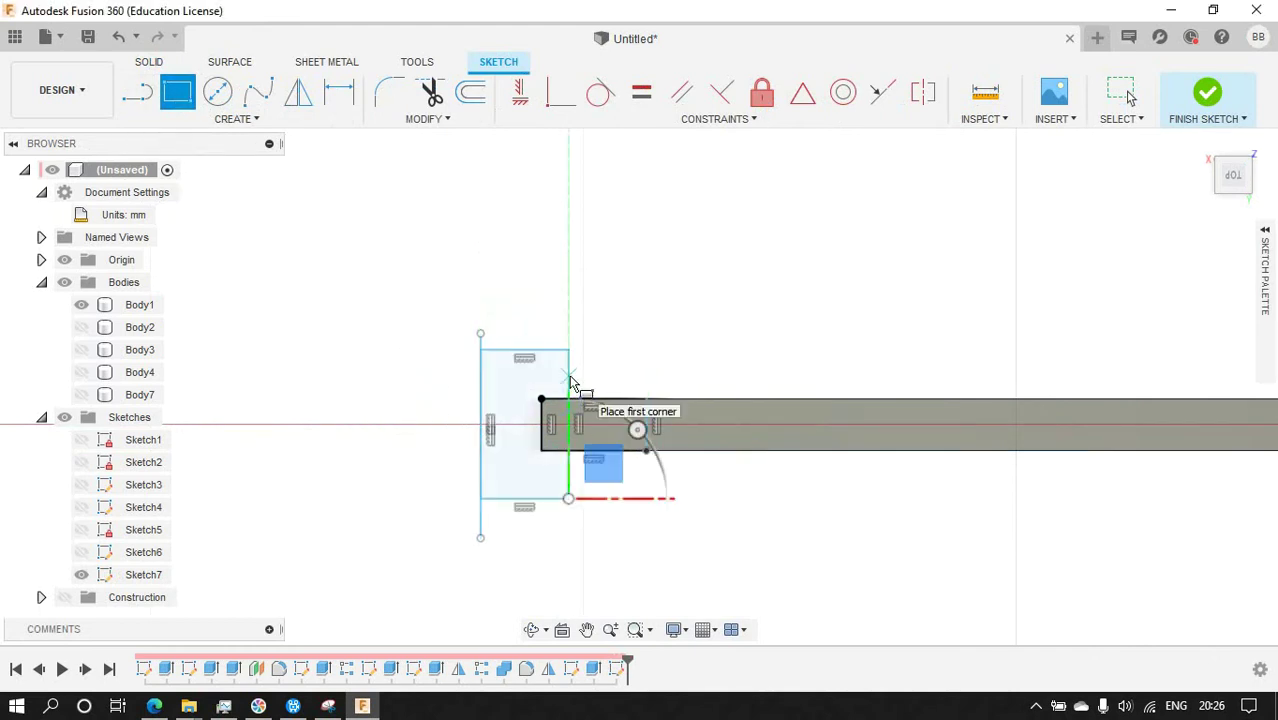
left_click(568, 375)
left_click(618, 470)
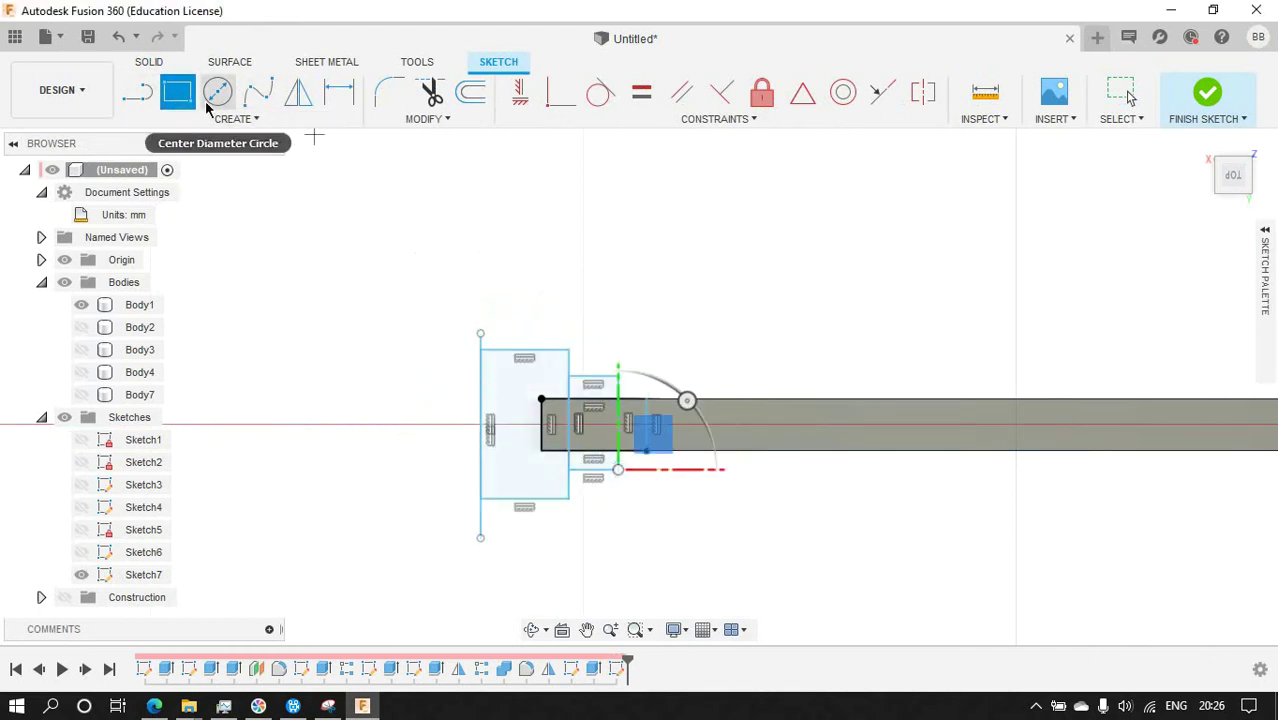
left_click(339, 91)
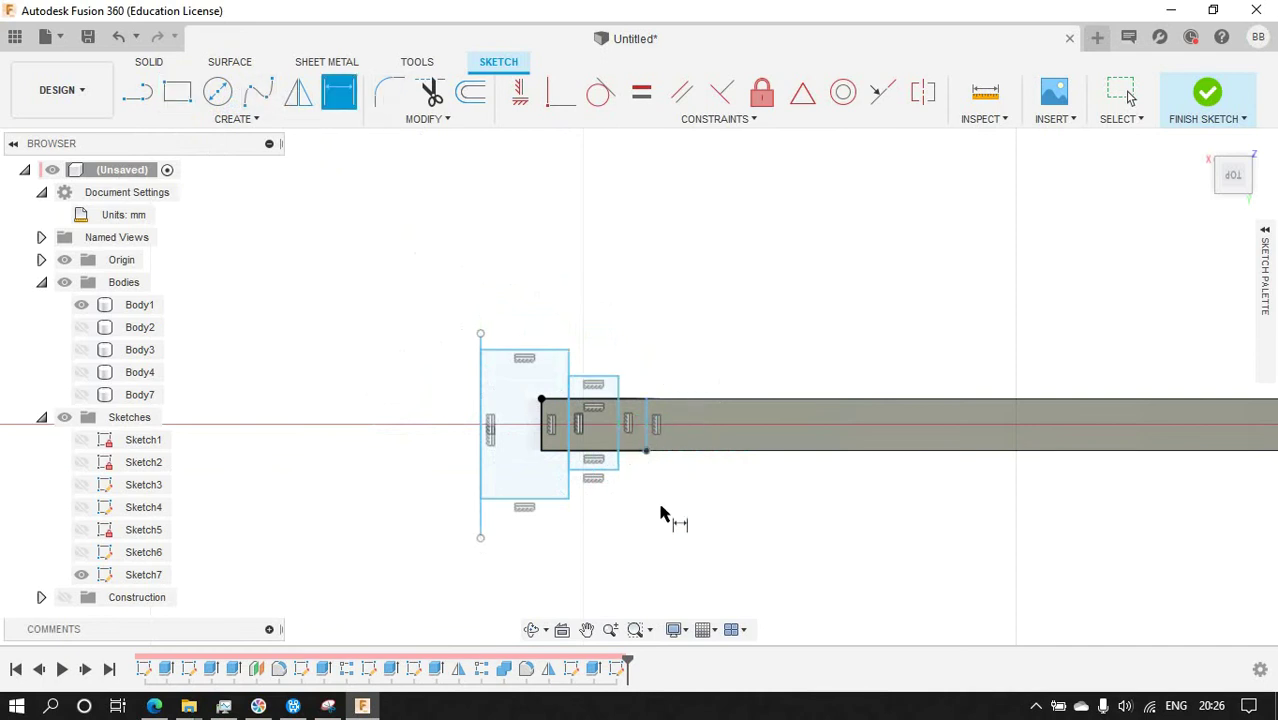
Dimension the end line 295 mm from the bar's far end and the small rectangle's width to 5 mm.
left_click(617, 424)
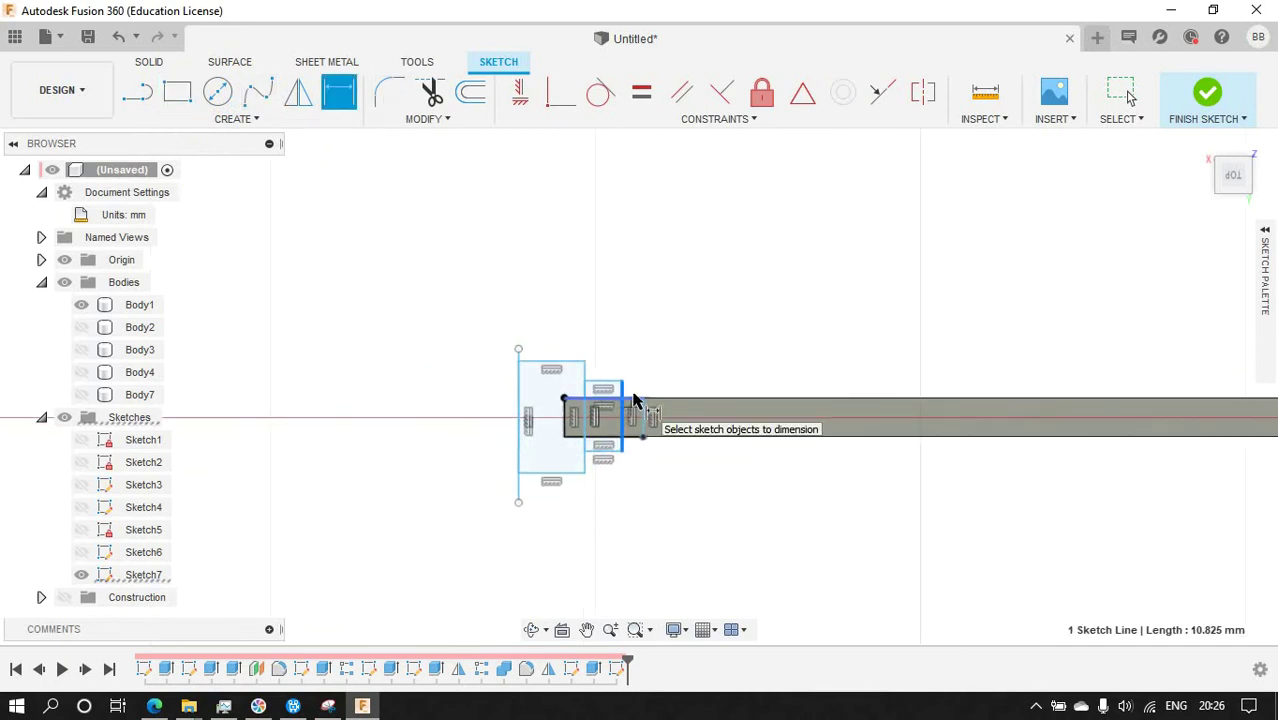
scroll(630, 410, "down", 5)
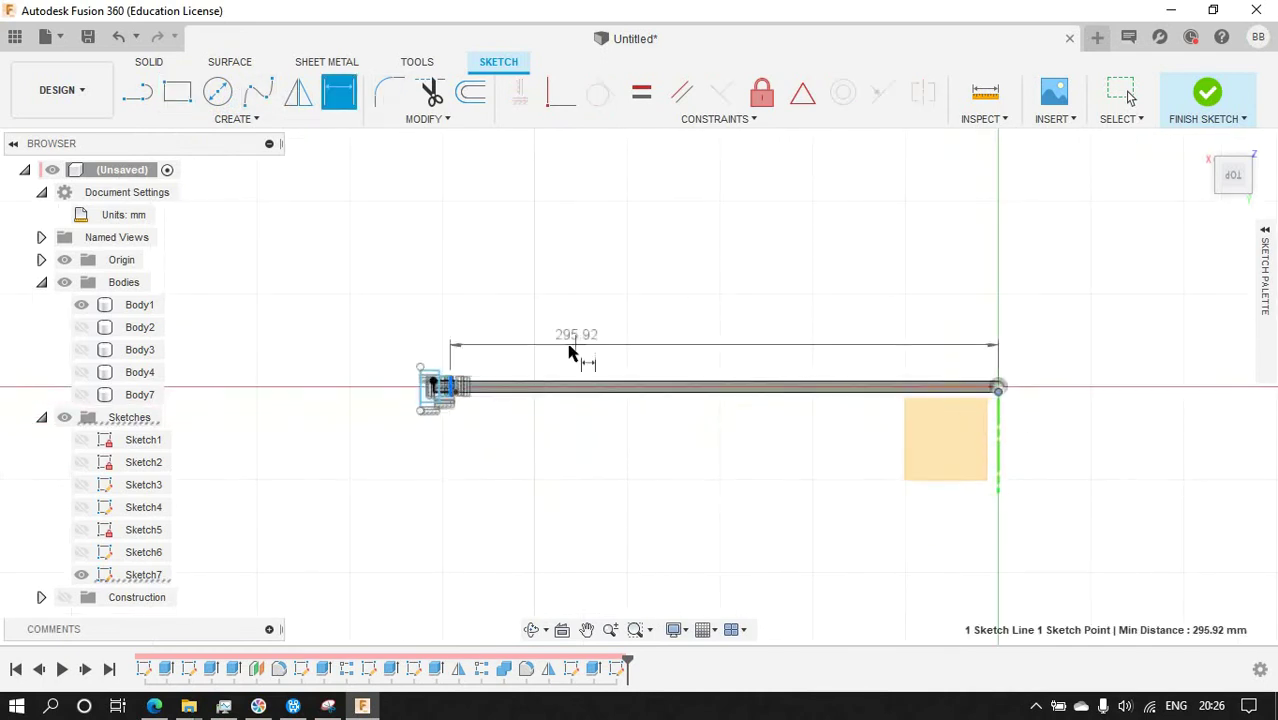
scroll(400, 405, "up", 3)
left_click(411, 429)
key("Return")
scroll(411, 429, "down", 2)
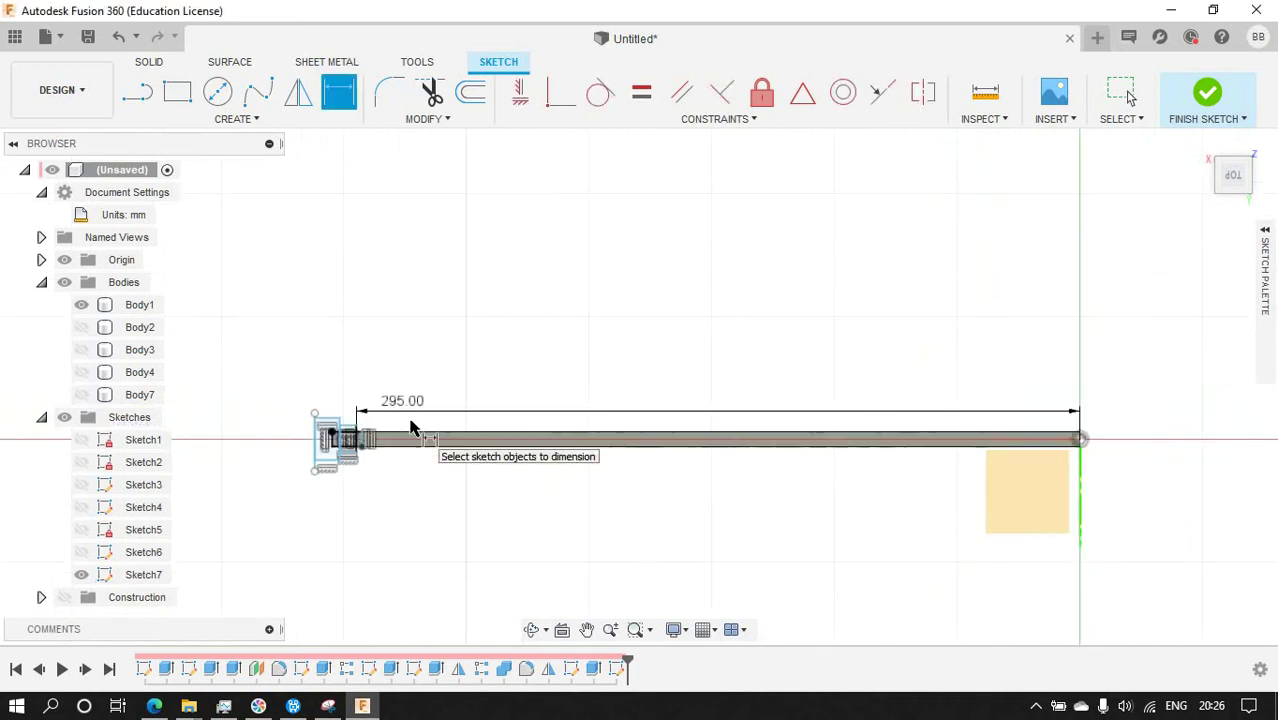
scroll(494, 404, "up", 3)
left_click(563, 276)
type("5")
key("Return")
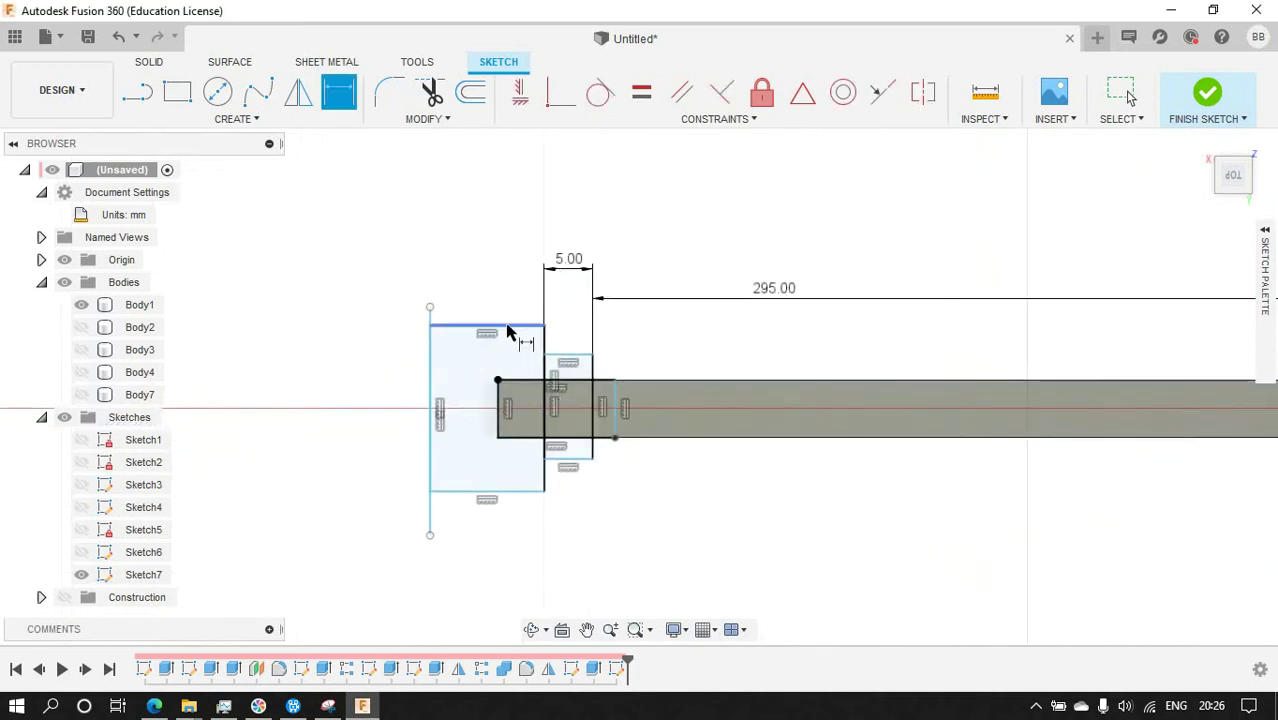
Size the wide rectangle to 7.5 × 15 mm and the small rectangle's height to 10 mm.
left_click(508, 325)
left_click(510, 260)
key("Return")
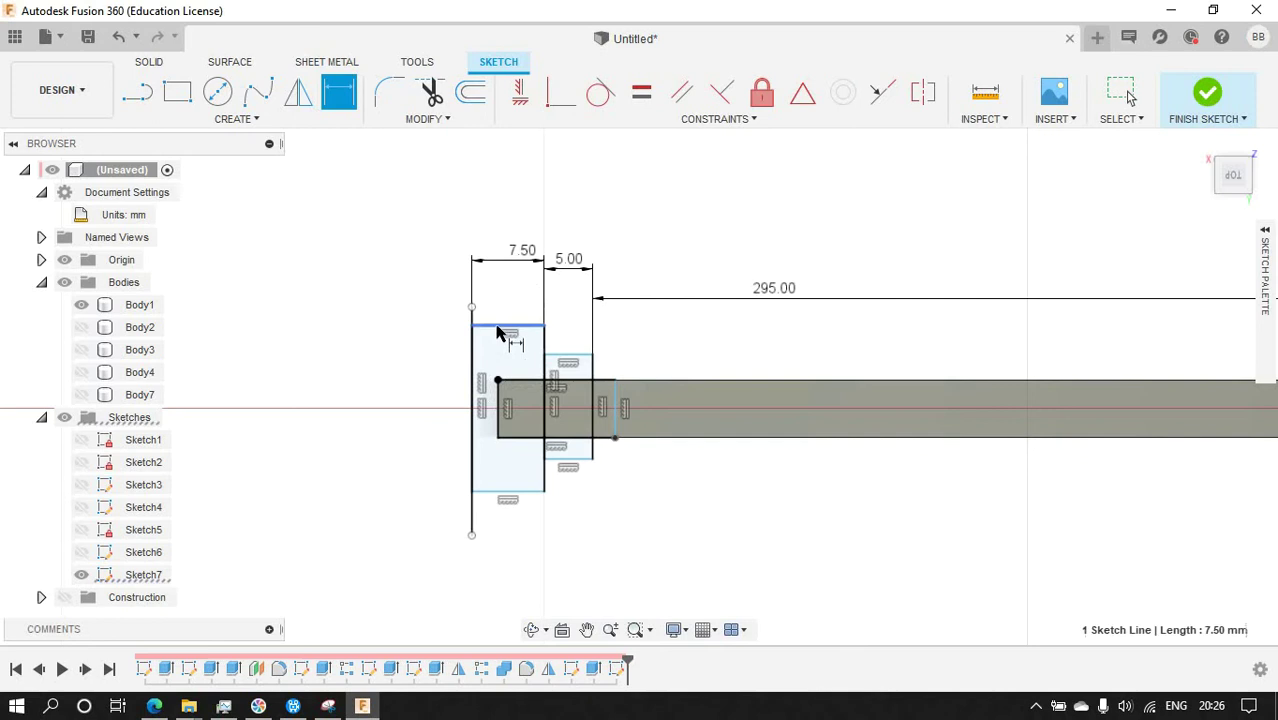
left_click(497, 327)
left_click(505, 491)
left_click(405, 440)
key("Return")
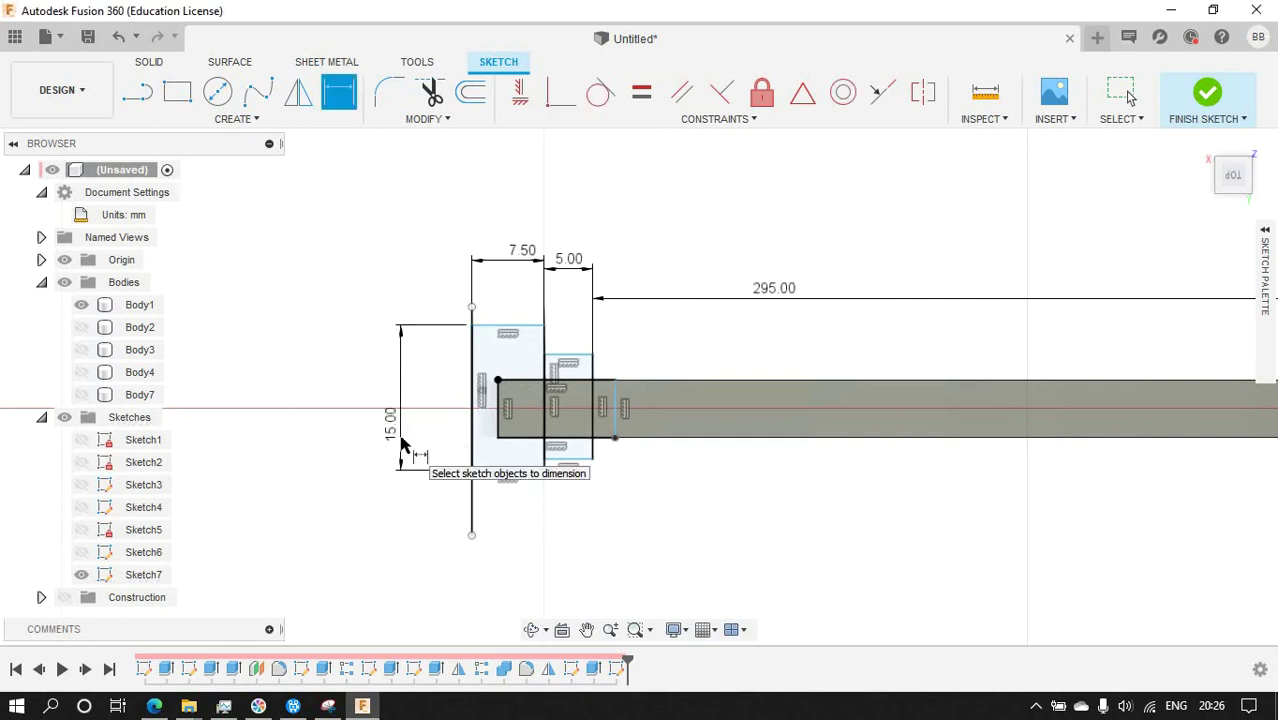
left_click(588, 430)
left_click(442, 432)
type("10")
key("Return")
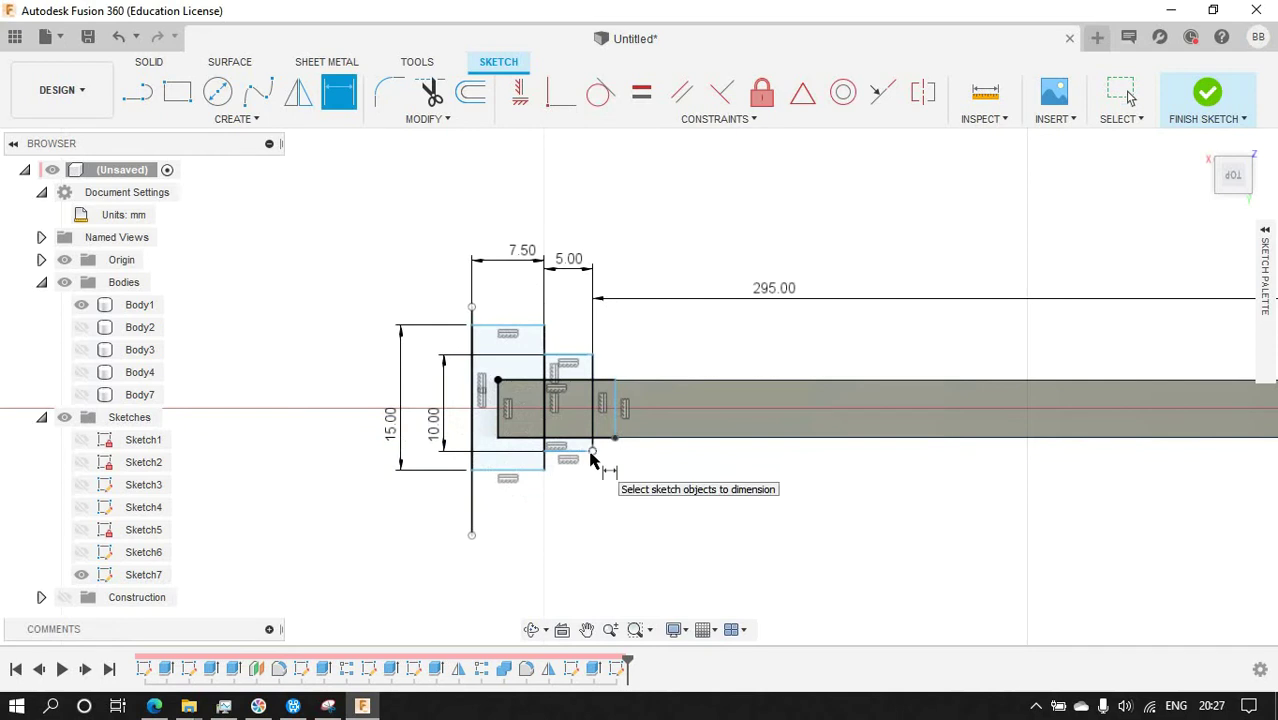
Set the small rectangle's vertical offset to 5 mm.
scroll(590, 458, "down", 5)
scroll(1097, 455, "down", 2)
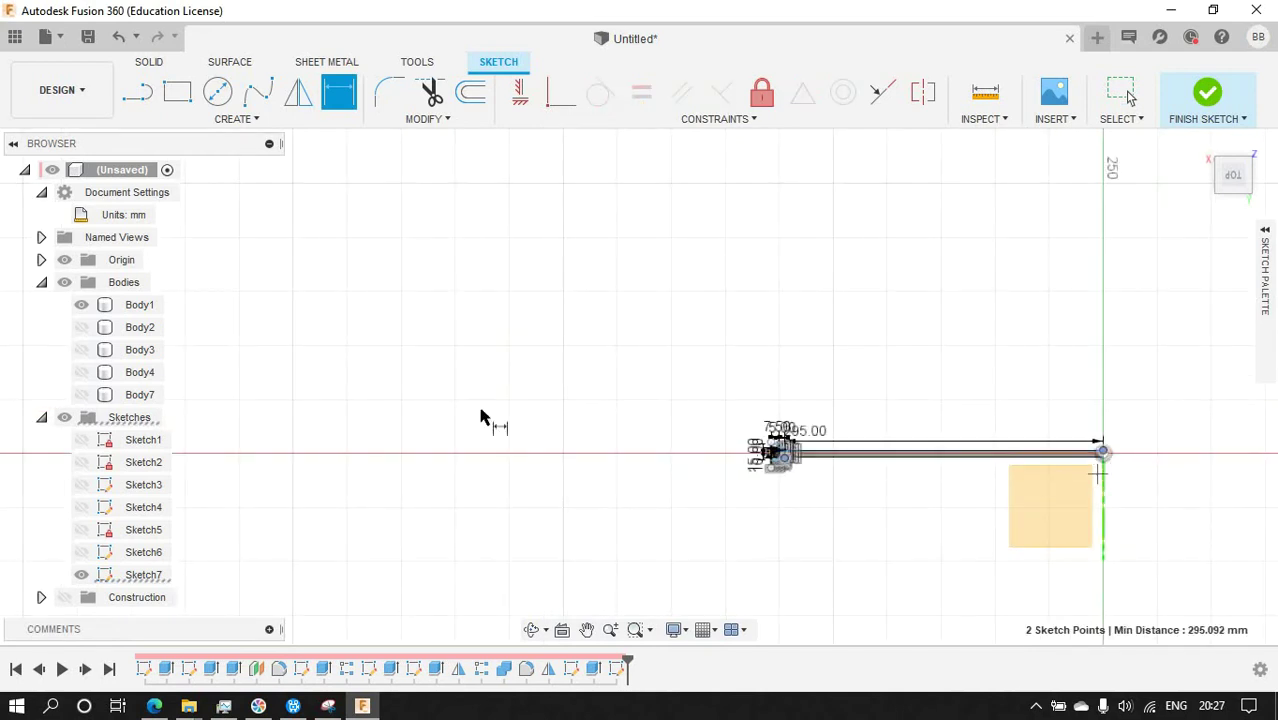
key("Escape")
scroll(1100, 458, "up", 3)
scroll(1120, 481, "up", 3)
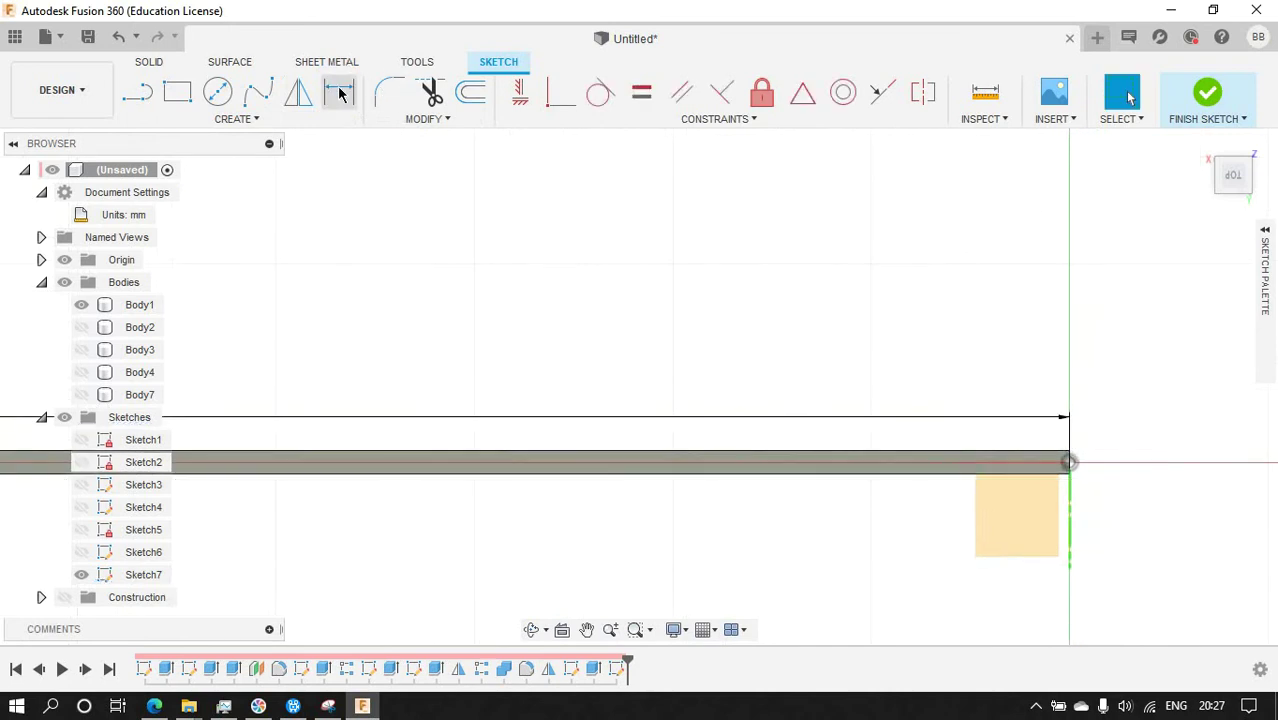
scroll(1070, 465, "down", 5)
scroll(590, 486, "up", 5)
left_click(645, 428)
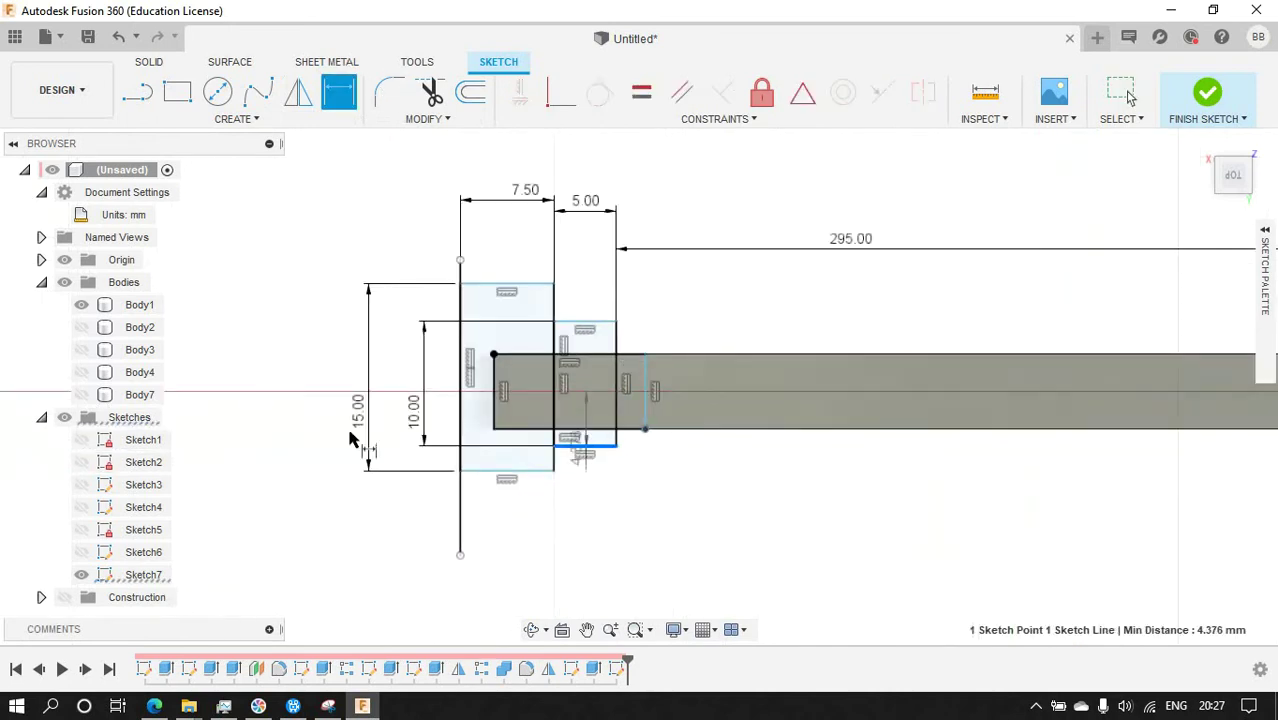
left_click(272, 425)
type("5")
key("Return")
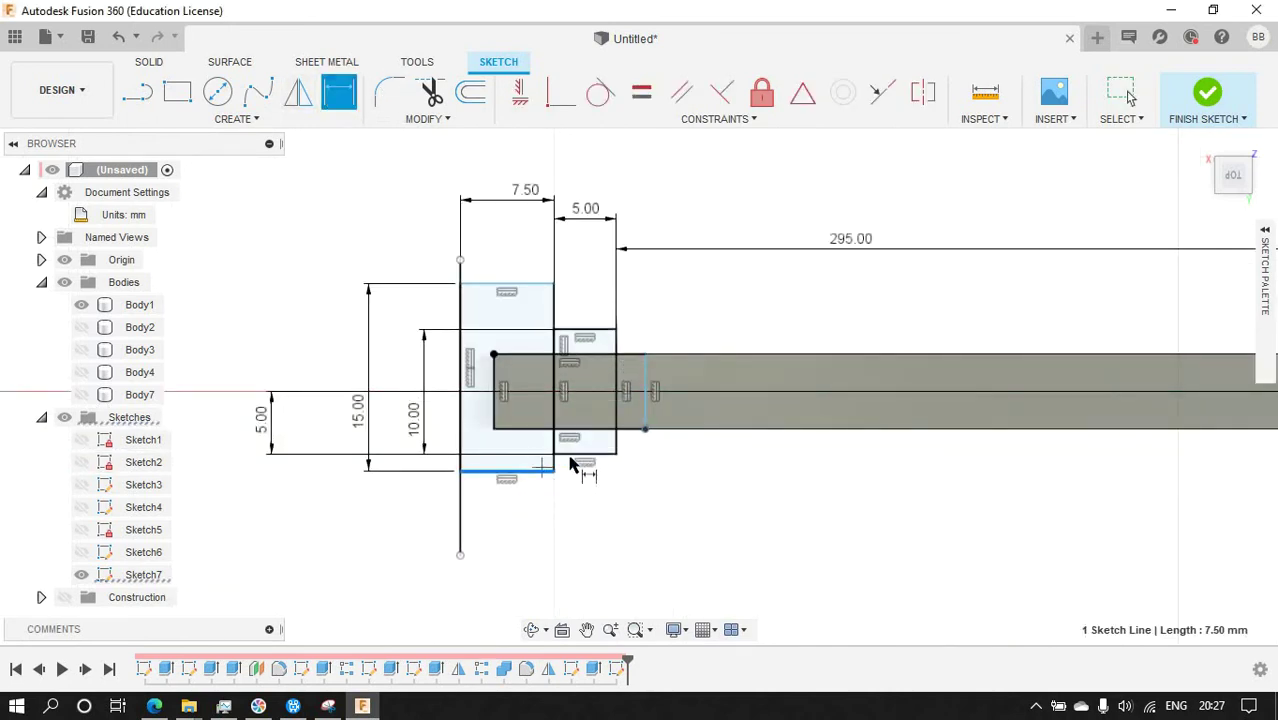
Add a 2.5 mm dimension below the rectangles and trim away the overlapping inner line.
left_click(609, 527)
type("2.50")
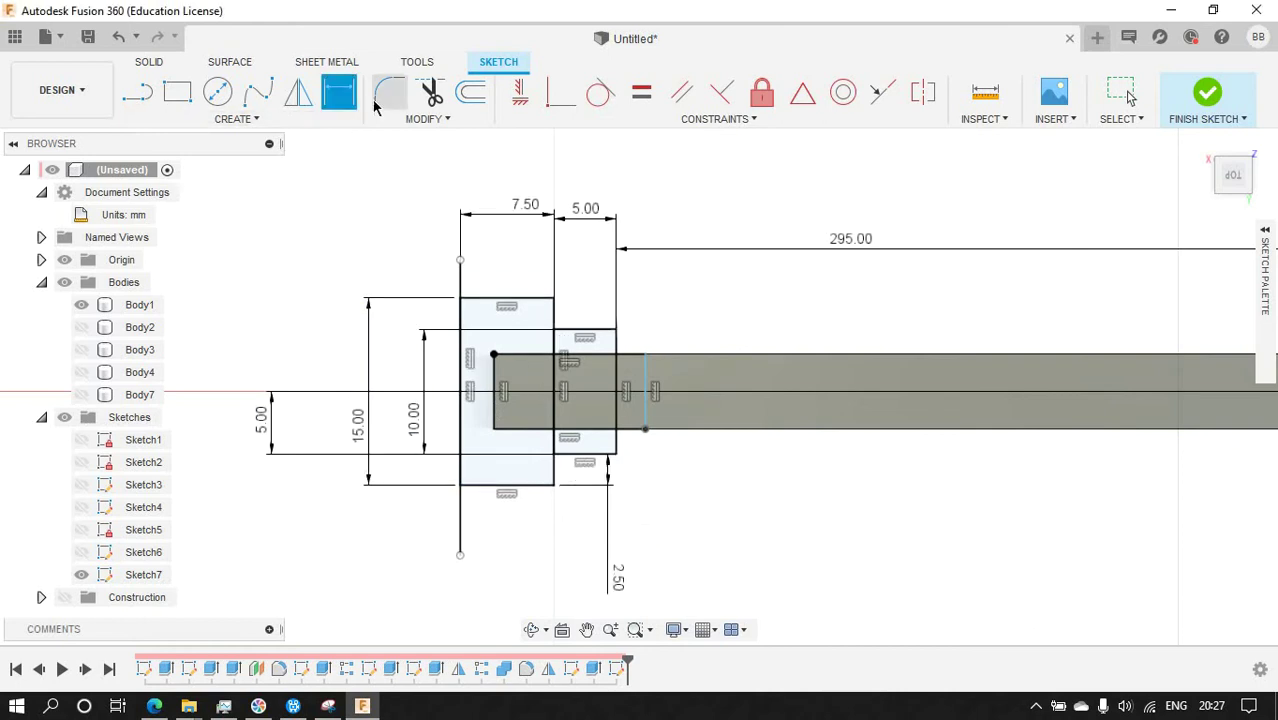
left_click(443, 105)
scroll(580, 360, "up", 2)
left_click(688, 448)
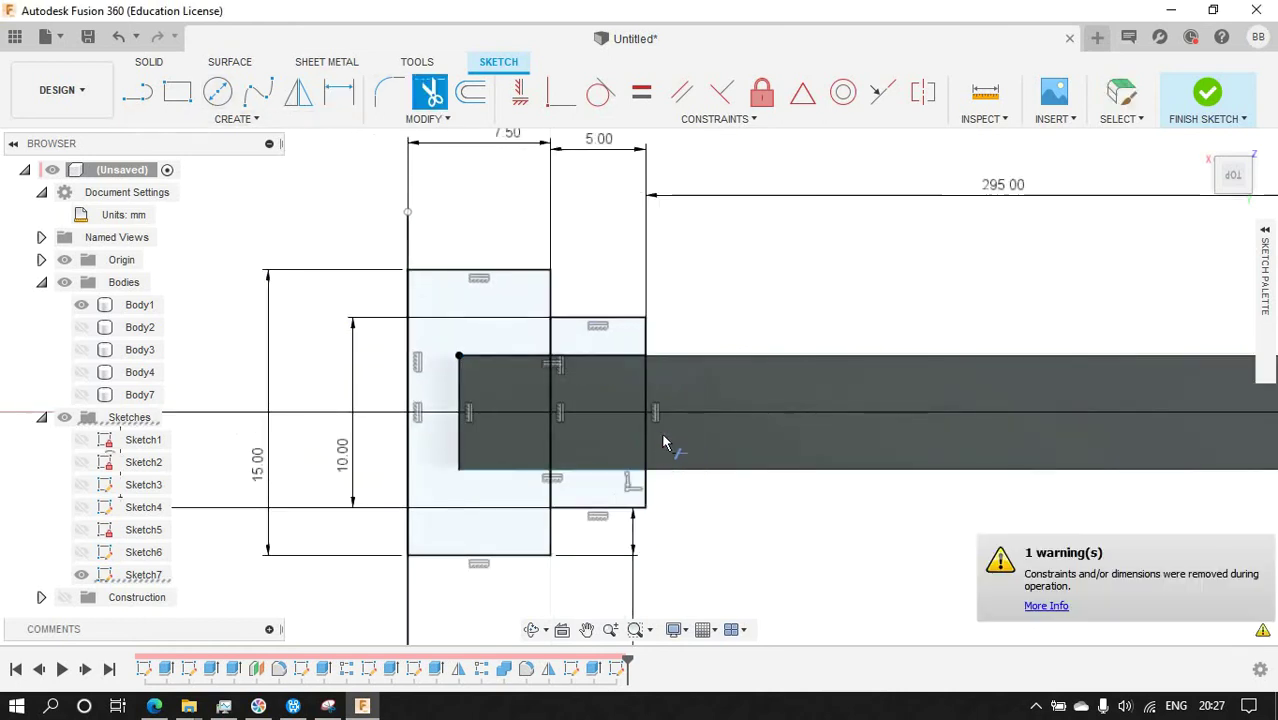
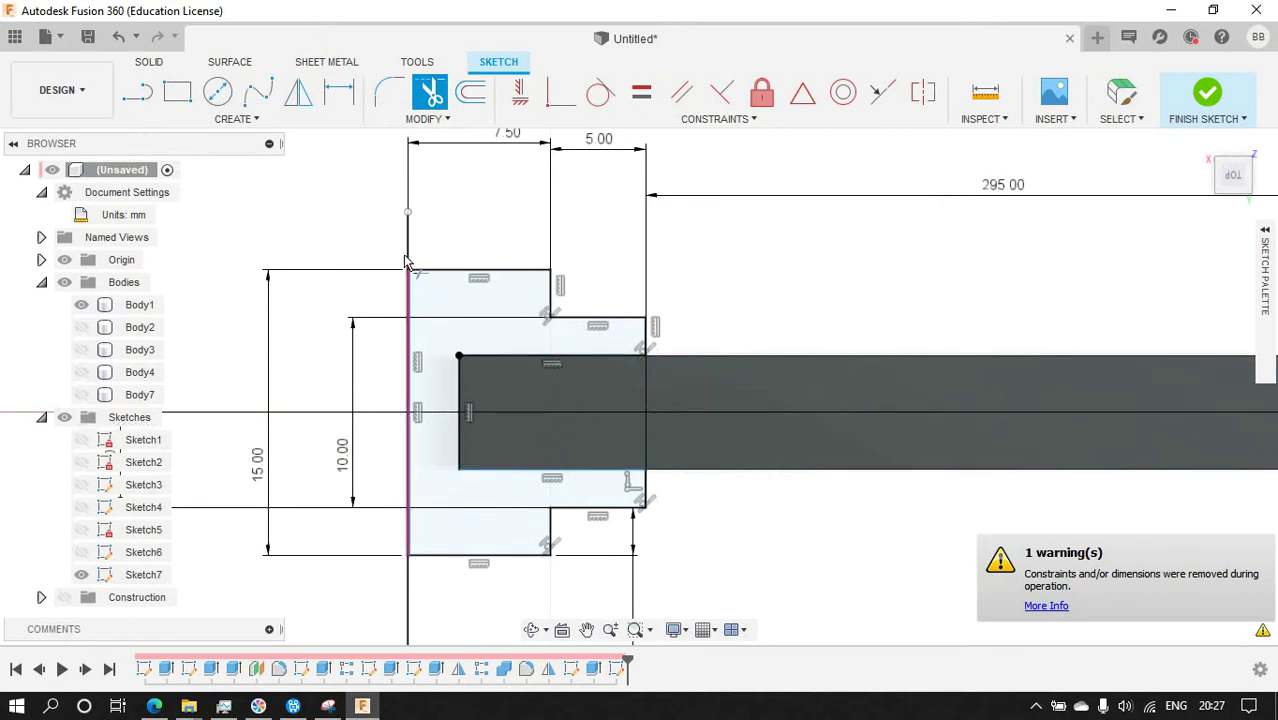
Trim the stray line below the profile and fillet the upper inner corner at 1.50 mm.
left_click(407, 600)
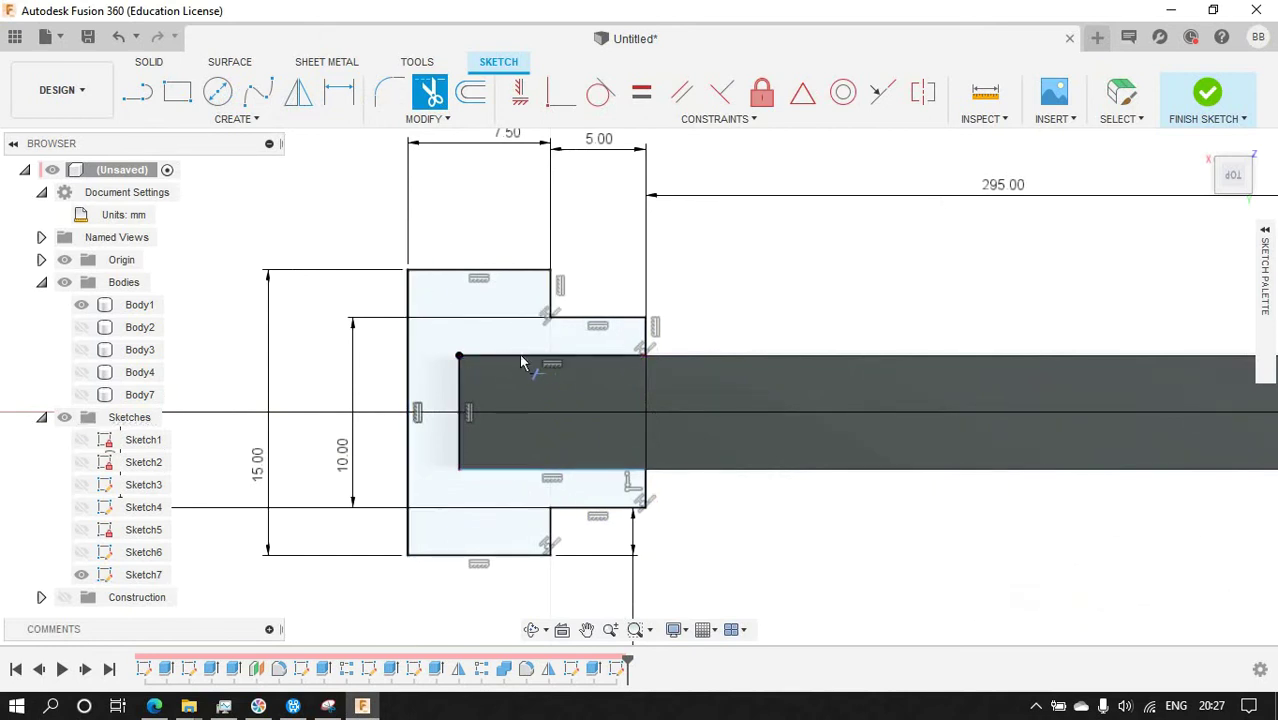
left_click(552, 317)
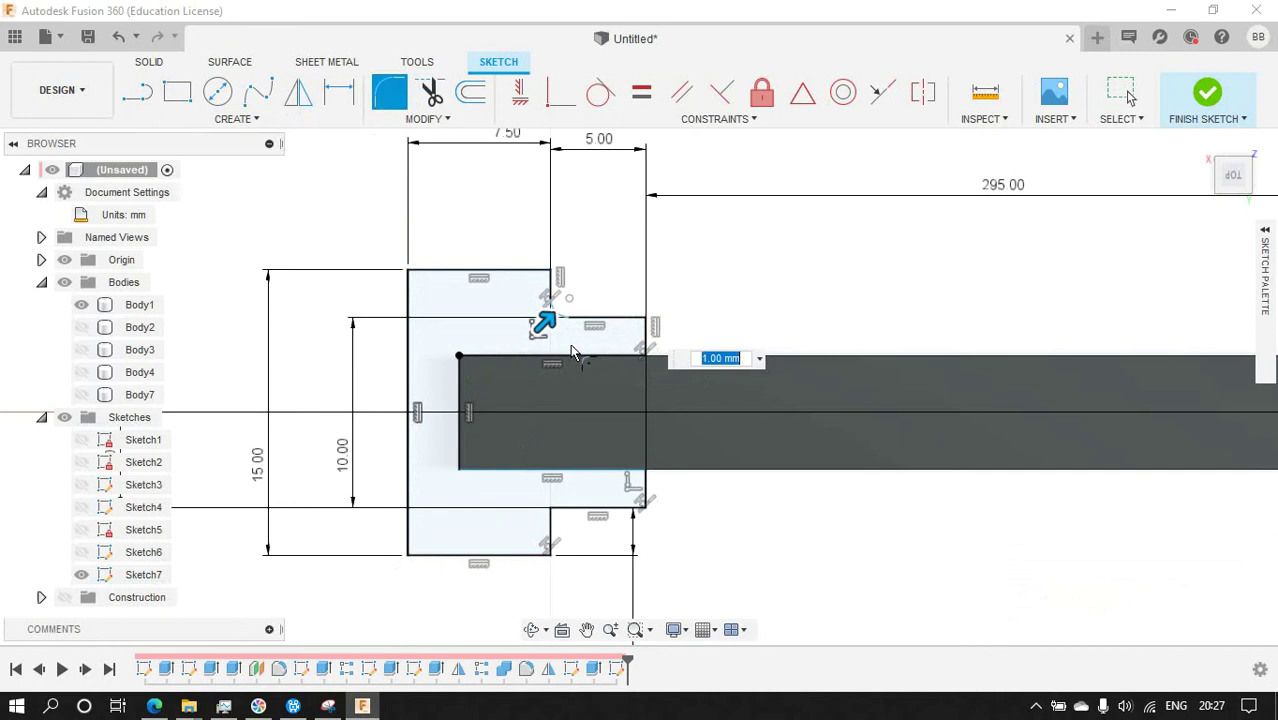
key("Return")
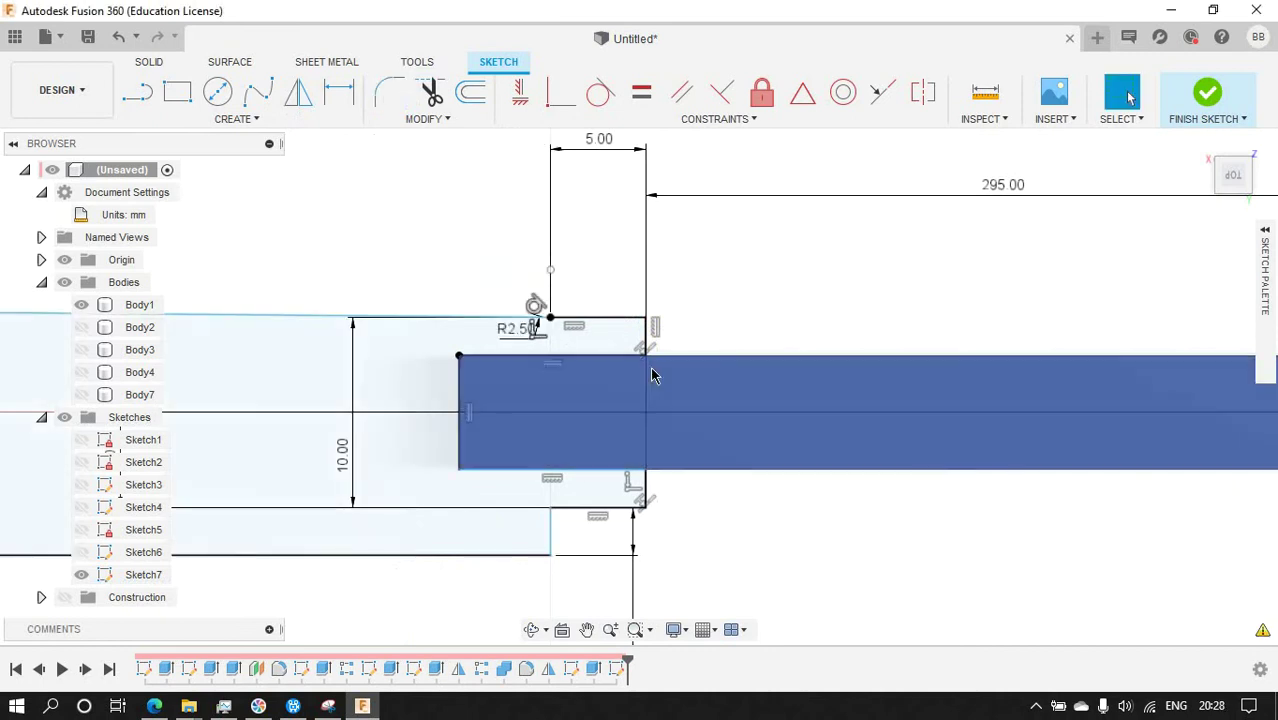
key("Escape")
key("Return")
left_click(550, 316)
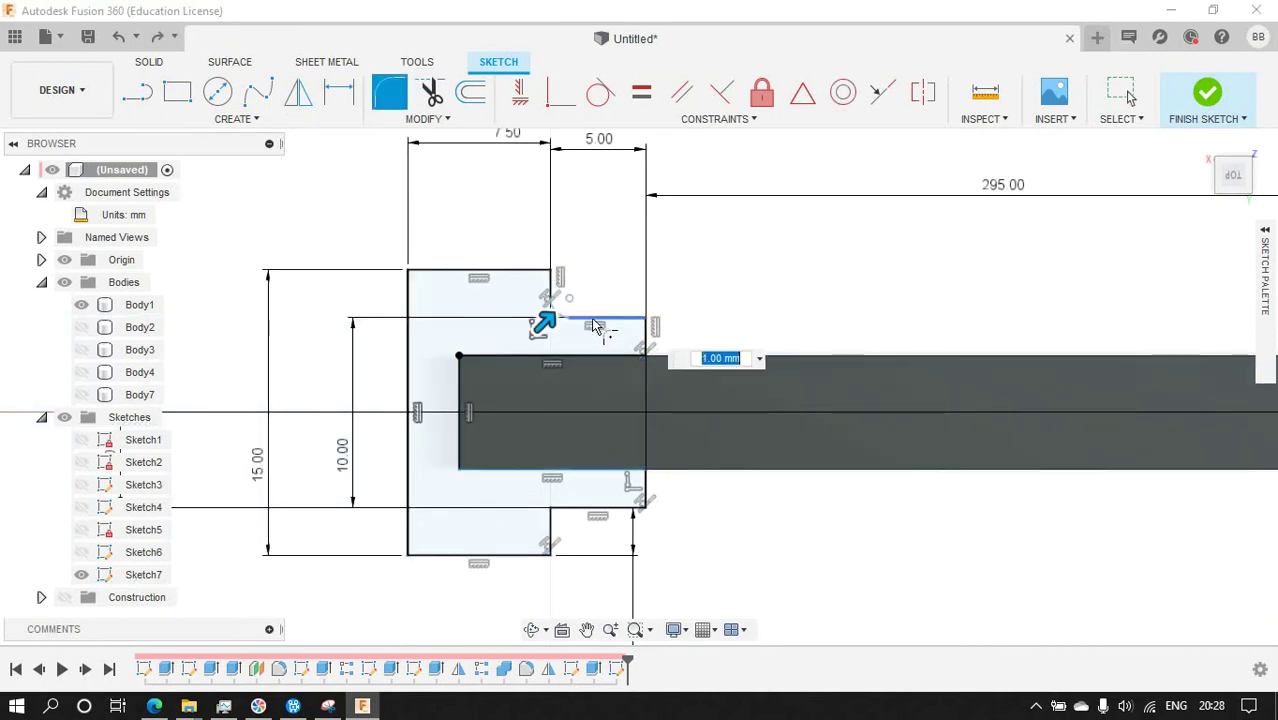
left_click_drag(559, 306, 547, 322)
key("Return")
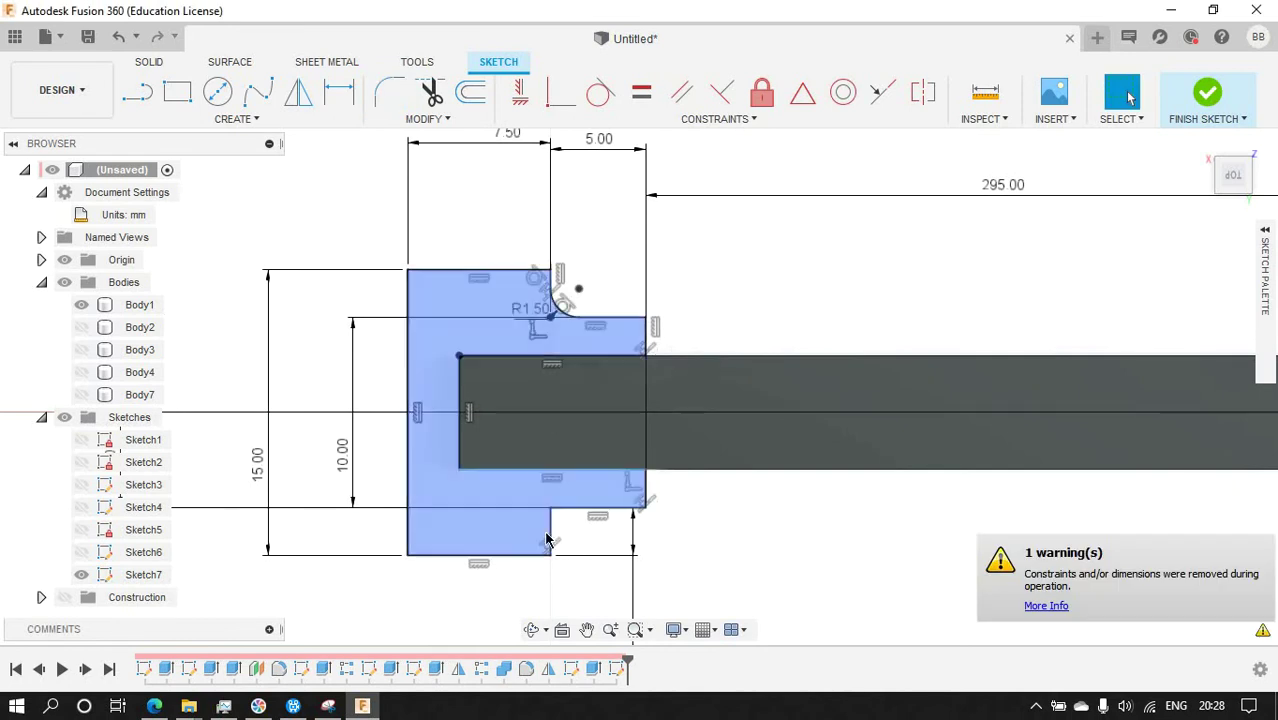
Add an R1.50 fillet to the lower inner corner of the profile.
left_click(551, 532)
key("Return")
left_click(553, 530)
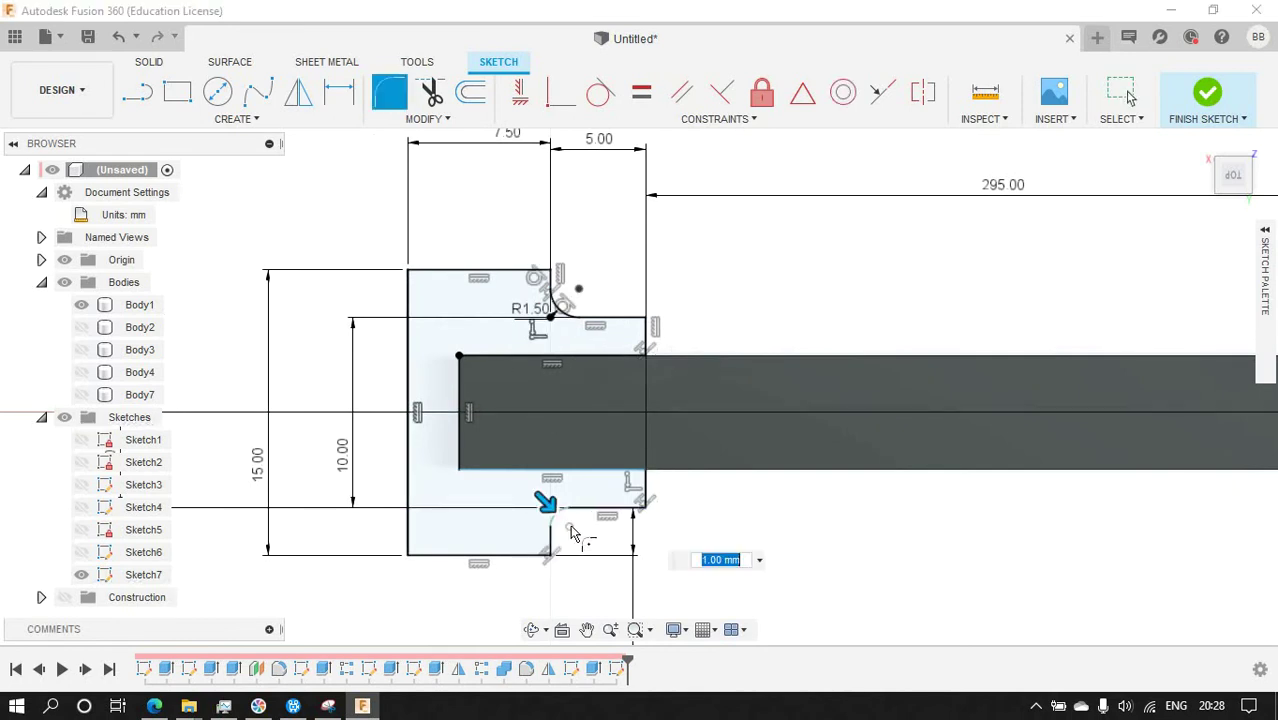
type("1.5")
key("Return")
scroll(529, 268, "up", 3)
scroll(529, 268, "up", 3)
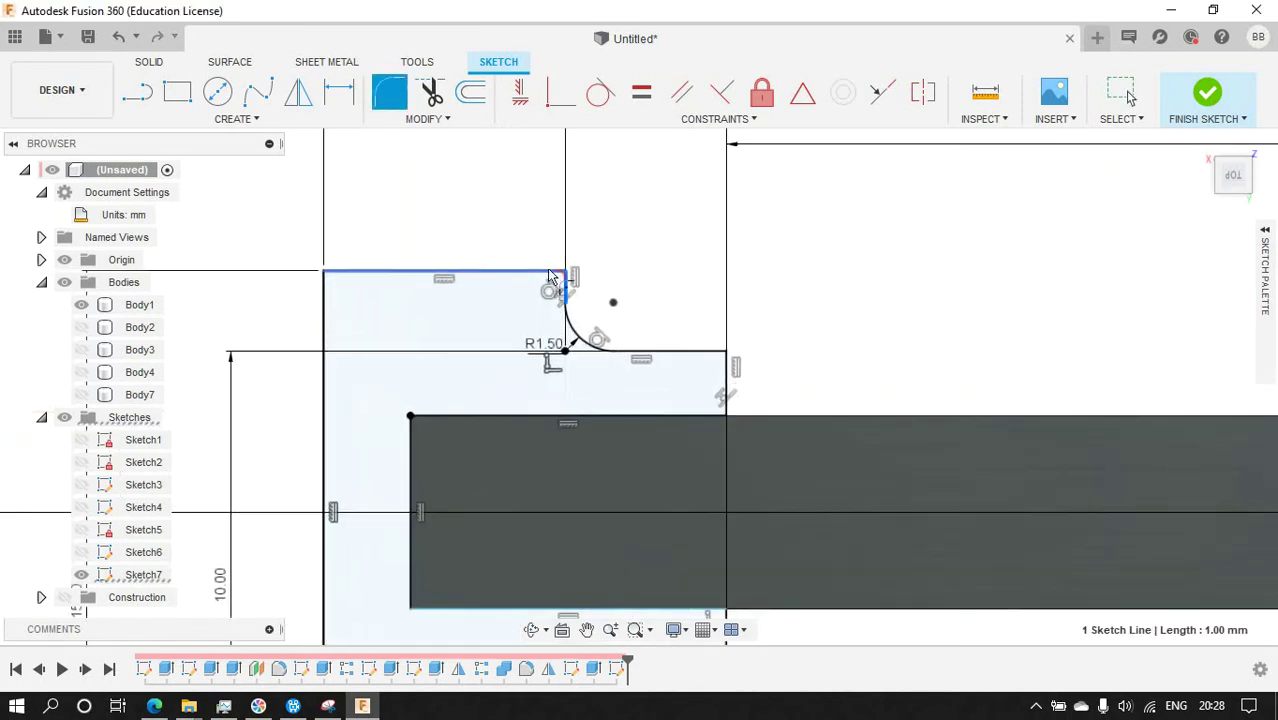
Fillet the outer top corner with a 1.00 mm radius.
left_click(558, 282)
type("1")
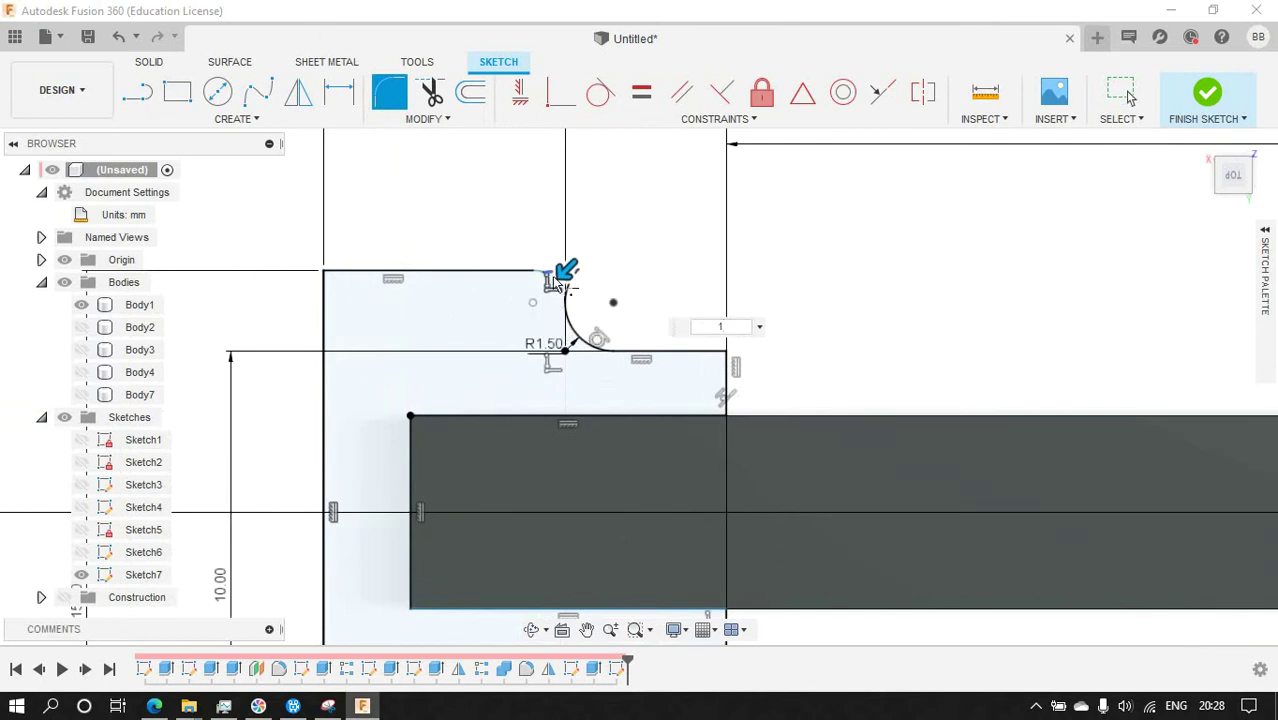
key("Return")
scroll(598, 332, "down", 3)
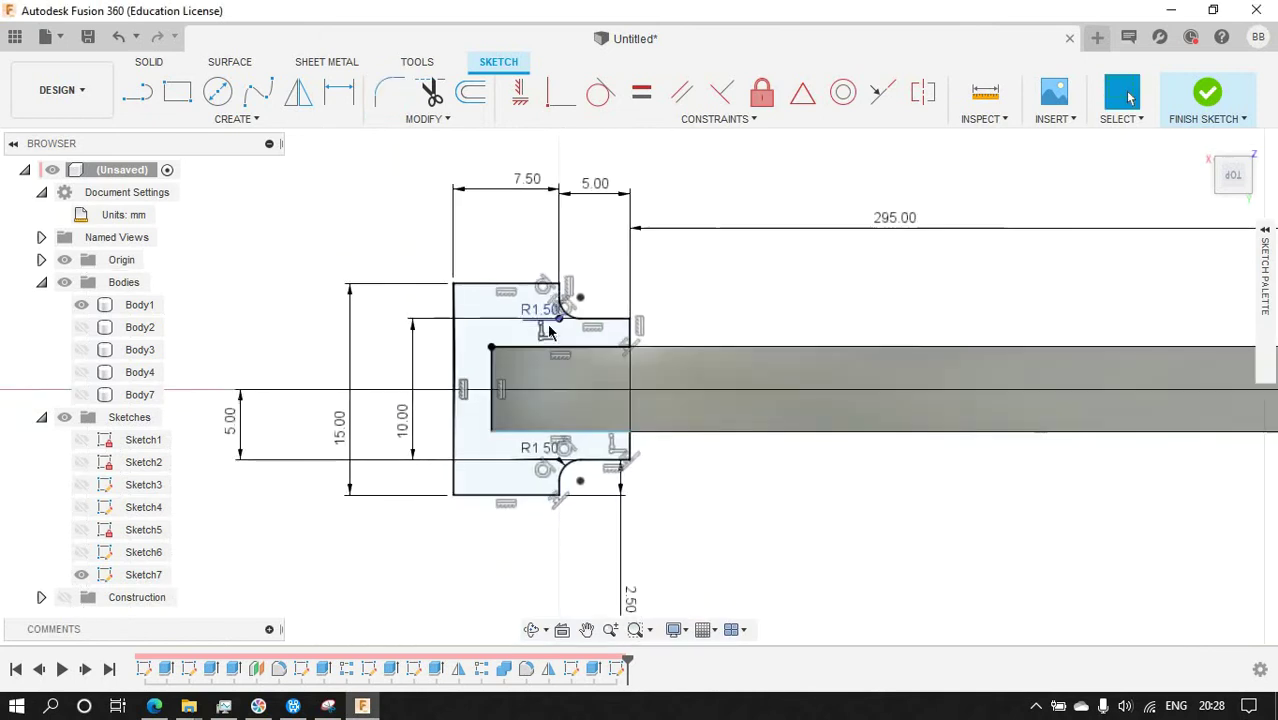
double_click(540, 314)
key("Return")
Change the lower fillet to R1.00 and add R1.00 fillets to the outer top and bottom corners.
double_click(543, 497)
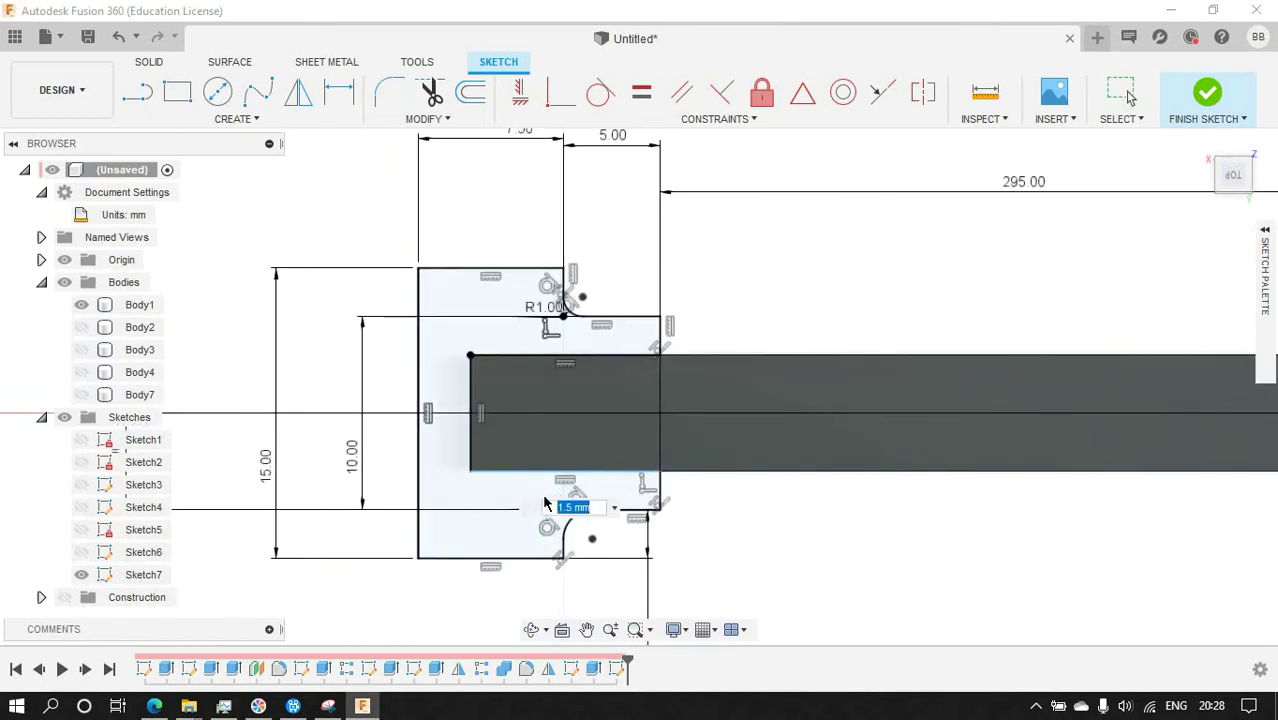
type("1")
key("Return")
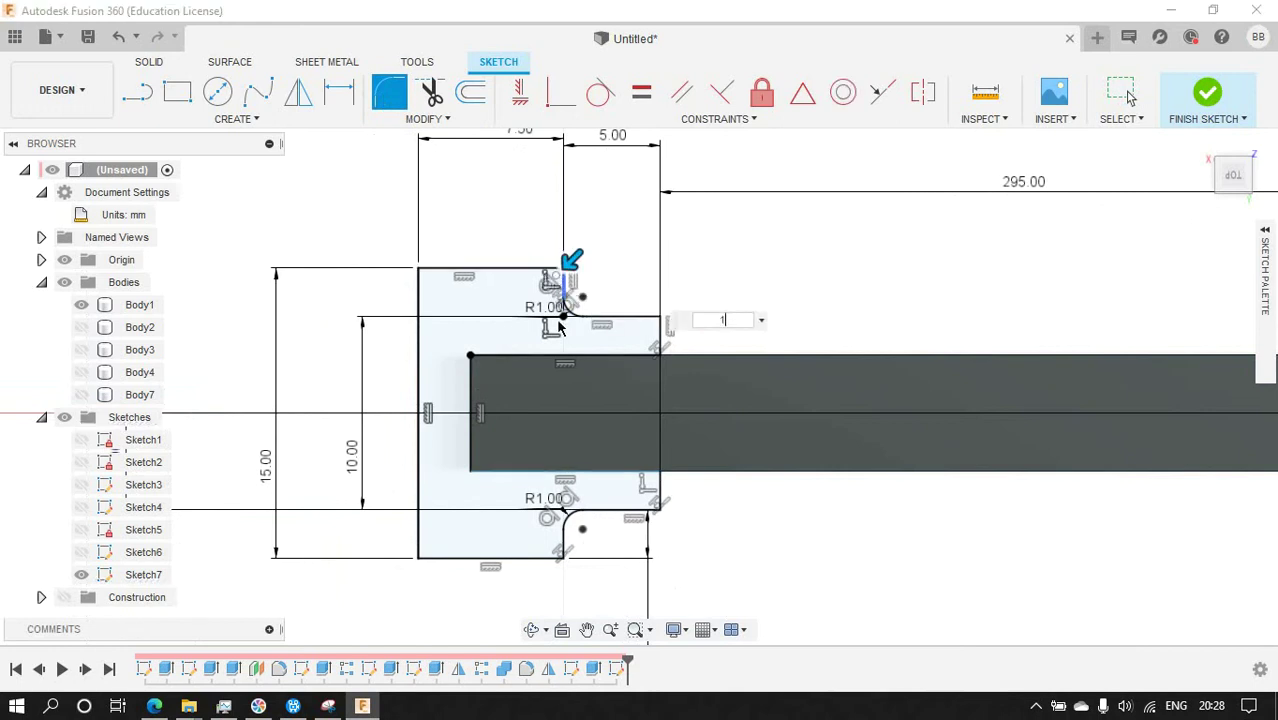
left_click(558, 326)
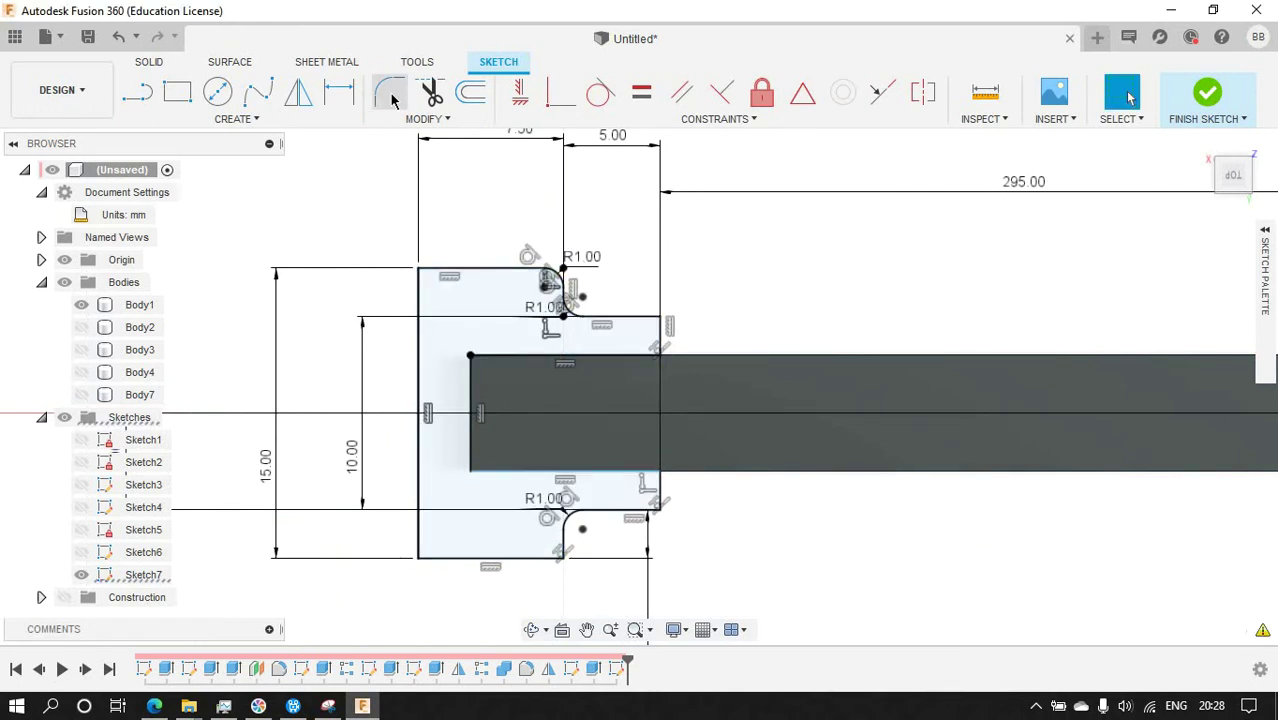
key("Return")
left_click(605, 553)
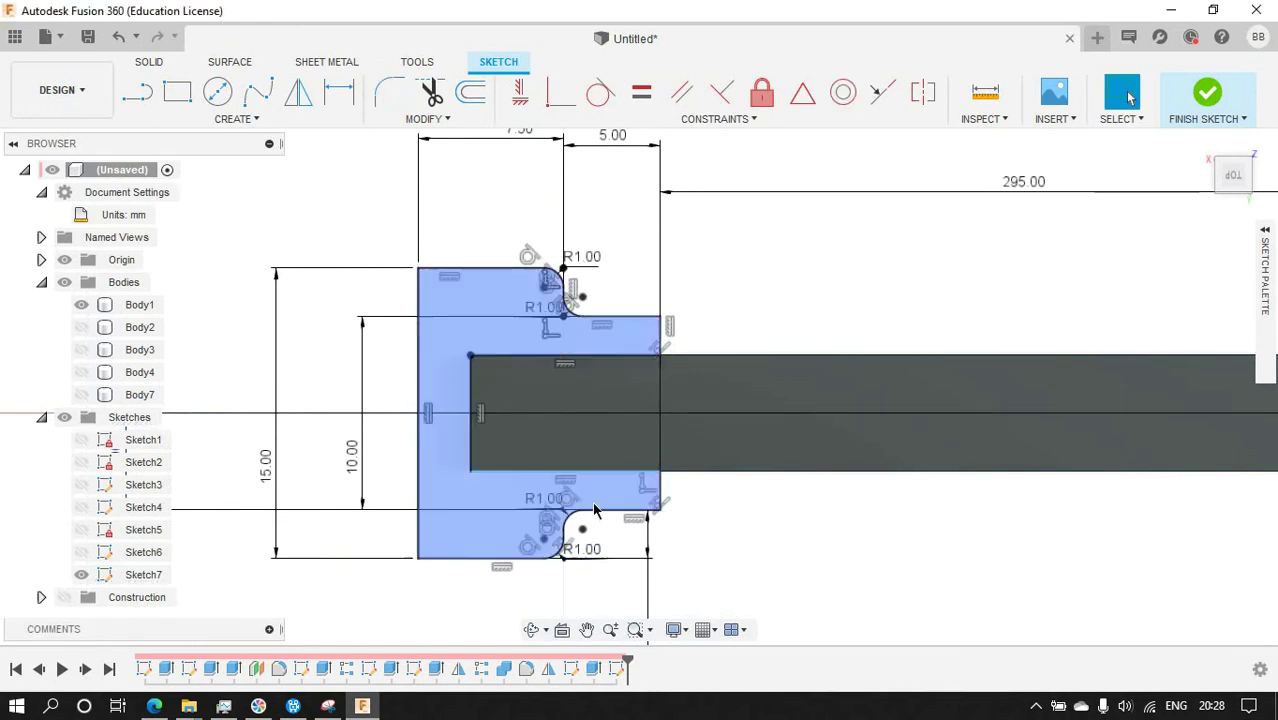
scroll(600, 530, "down", 3)
left_click(1248, 199)
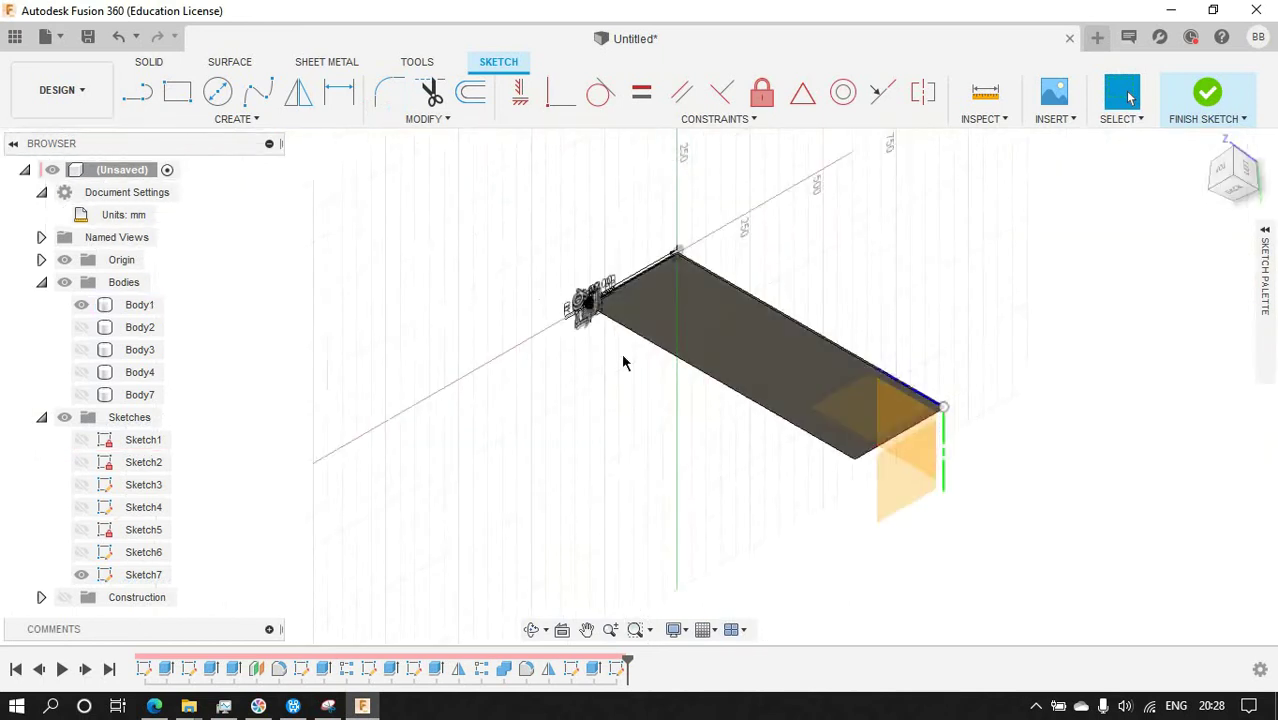
Orbit to an isometric view and finish the rail profile sketch.
left_click(1227, 202)
left_click(1270, 155)
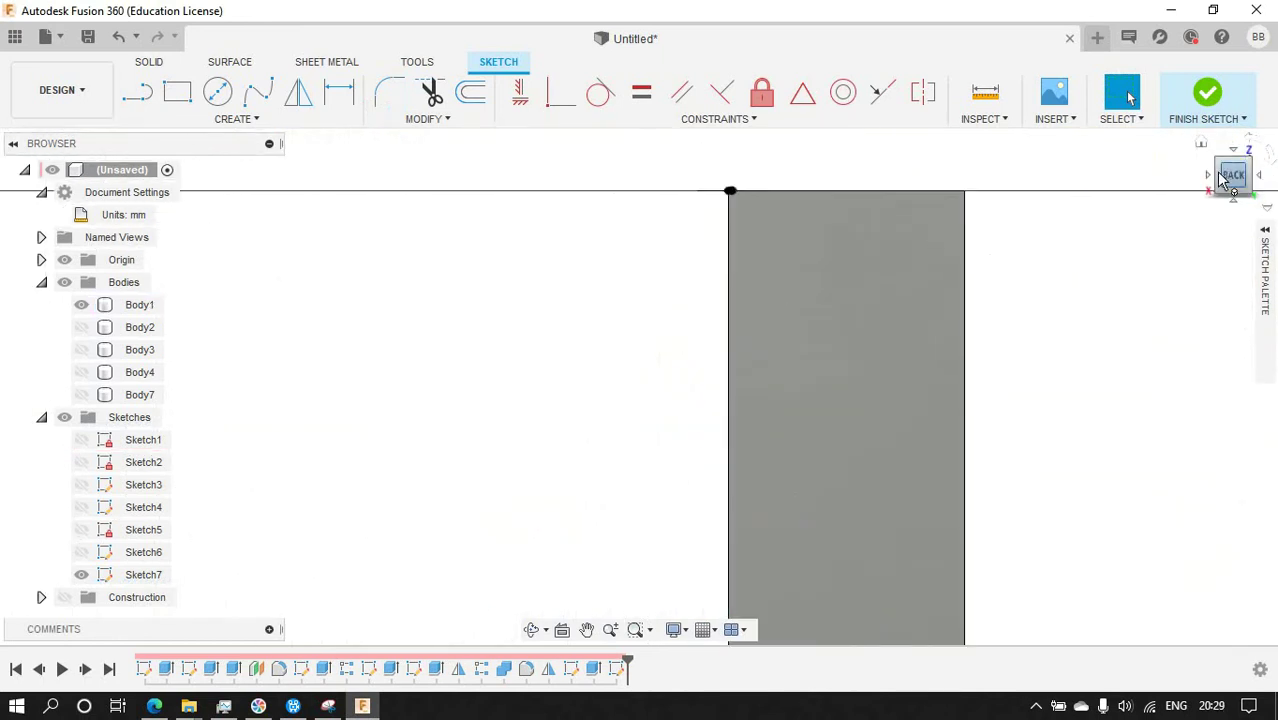
left_click(1236, 185)
middle_click_drag(797, 277, 768, 208, "shift")
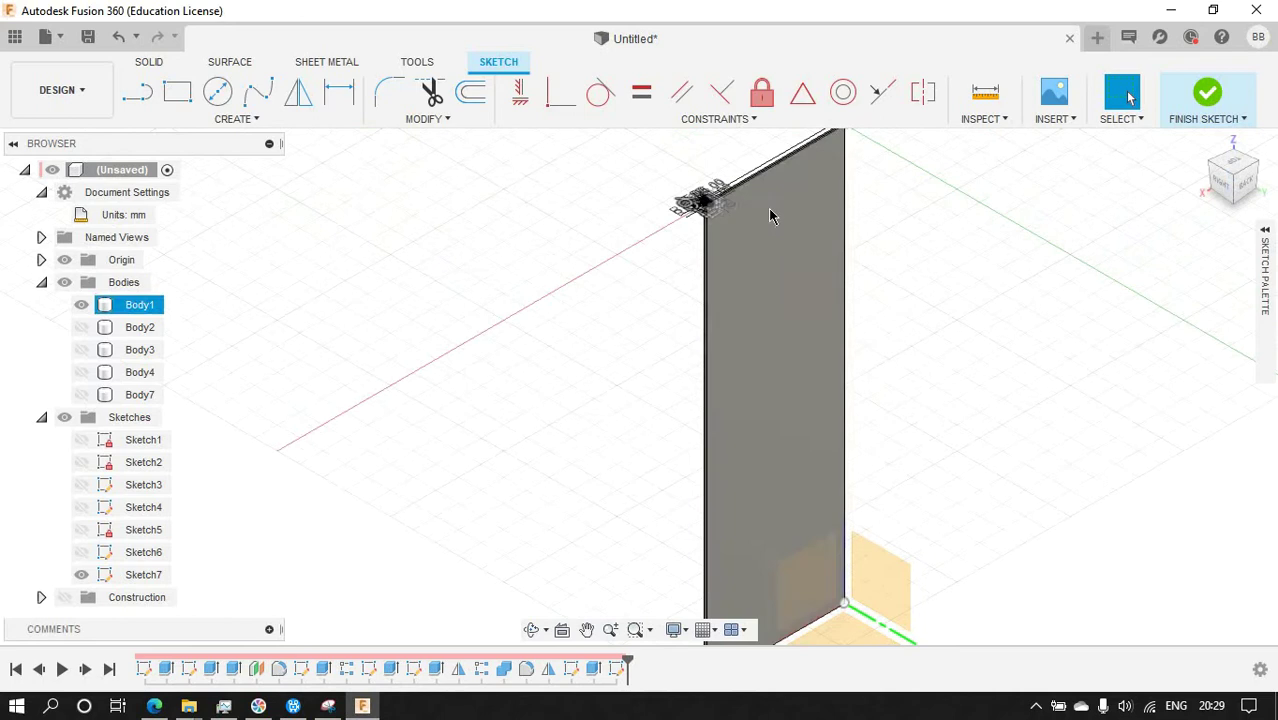
left_click(1207, 92)
Extrude the rail profile with a distance of -800.
key("e")
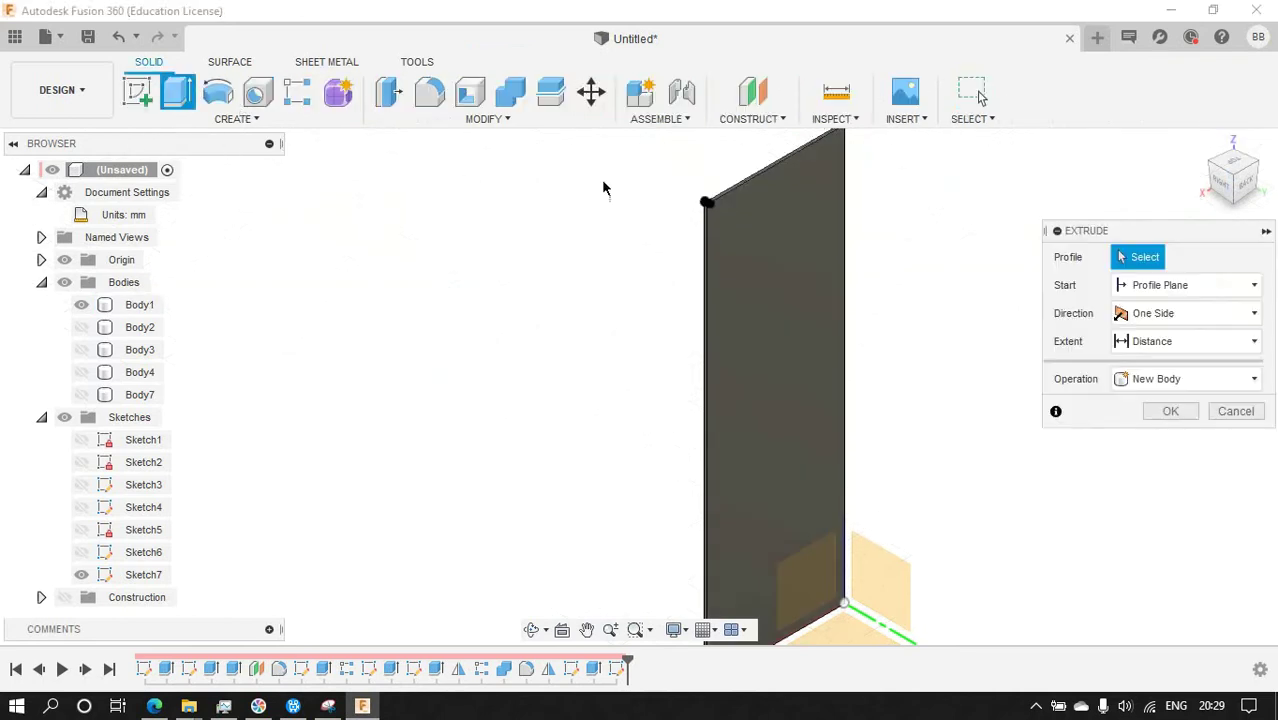
scroll(700, 200, "up", 5)
left_click(775, 262)
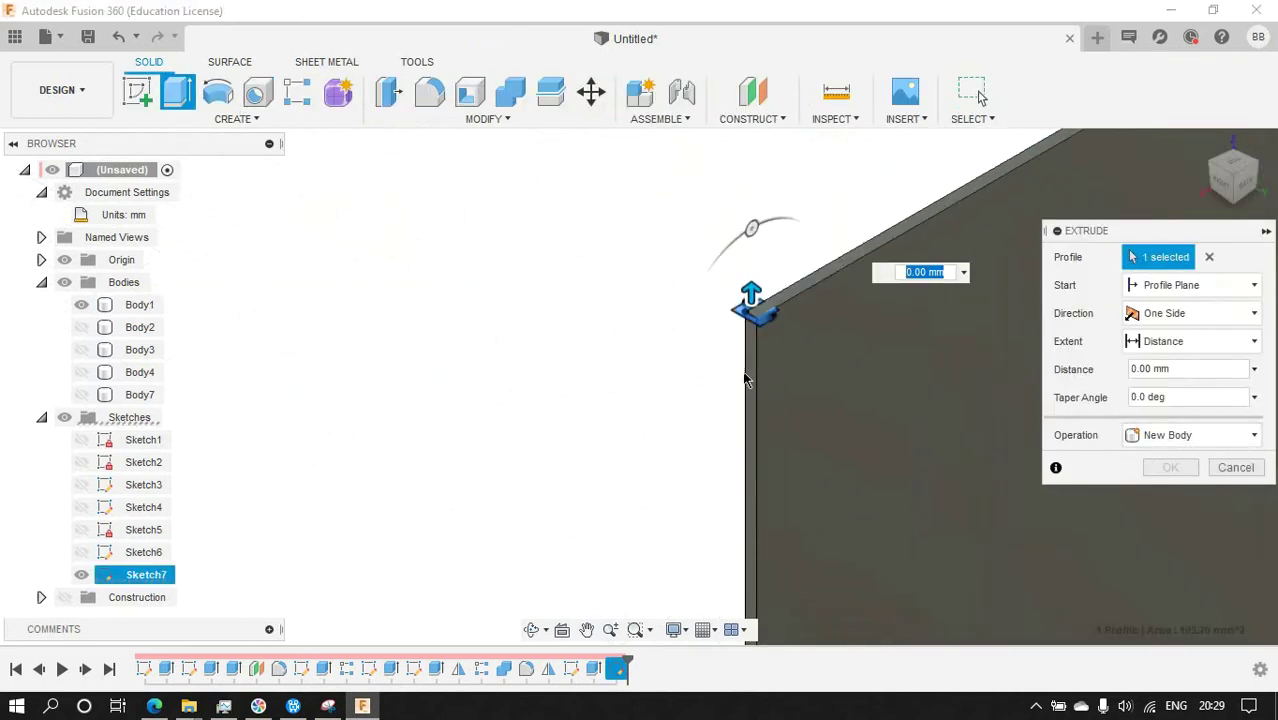
scroll(1130, 420, "down", 3)
type("-800")
key("Return")
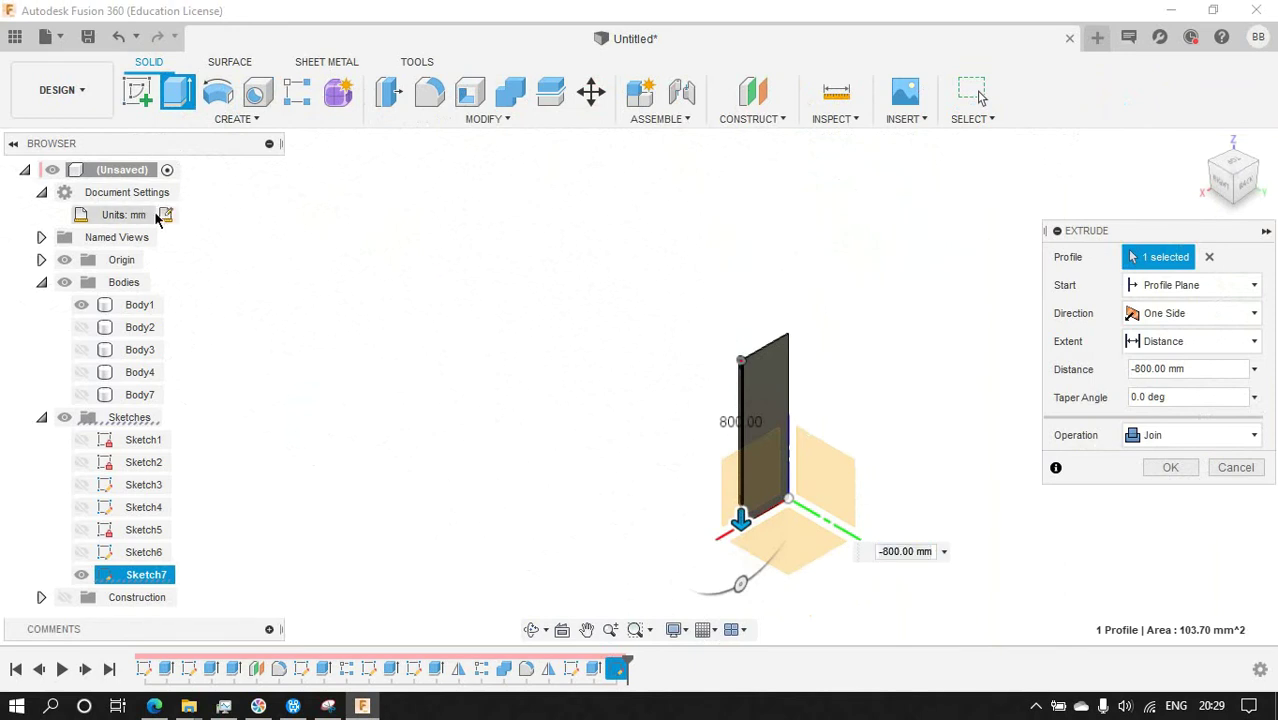
left_click(165, 215)
Switch document units to feet and edit the extrude to a -3 ft new body.
left_click(1145, 258)
key("Escape")
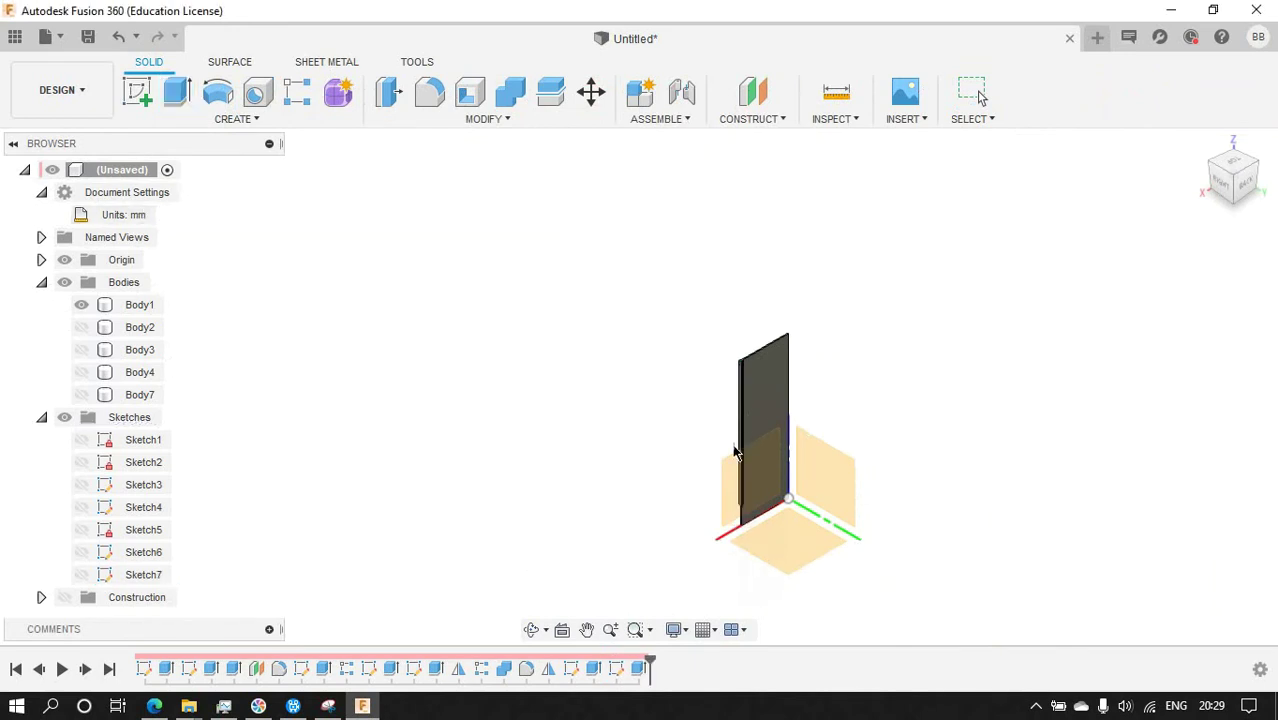
right_click(638, 668)
left_click(660, 477)
left_click(1190, 435)
left_click(1155, 505)
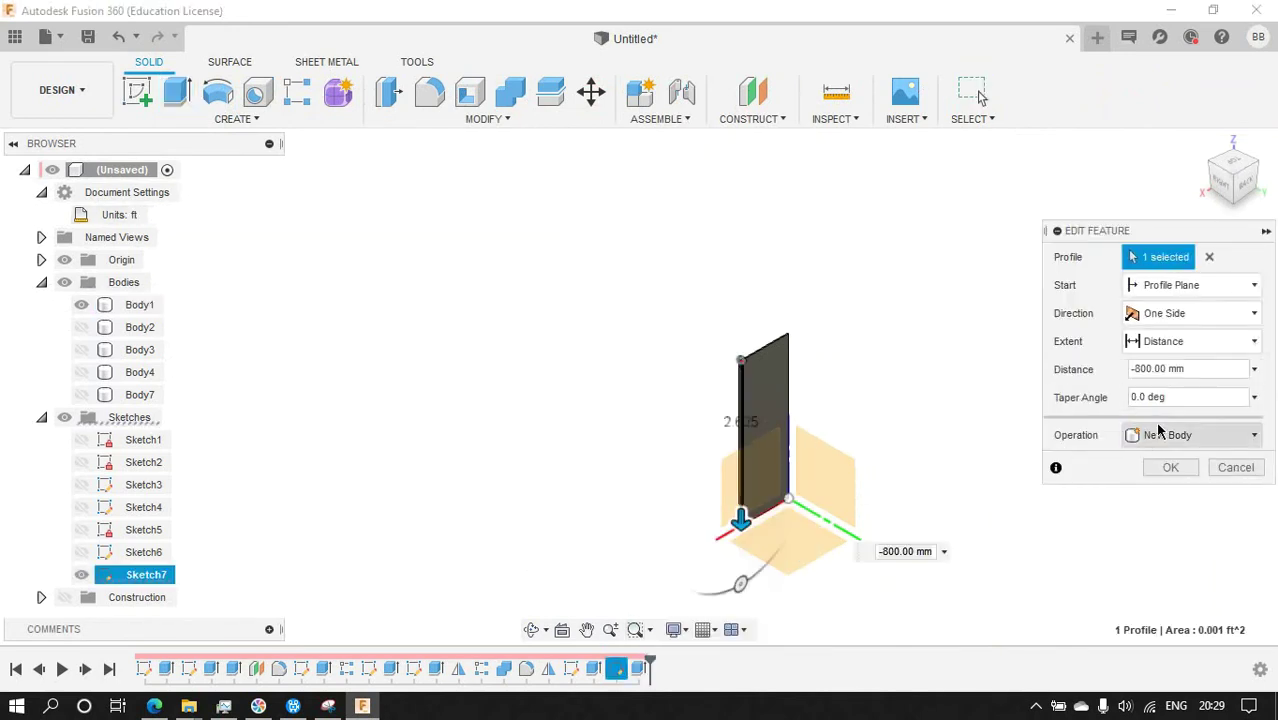
type("3")
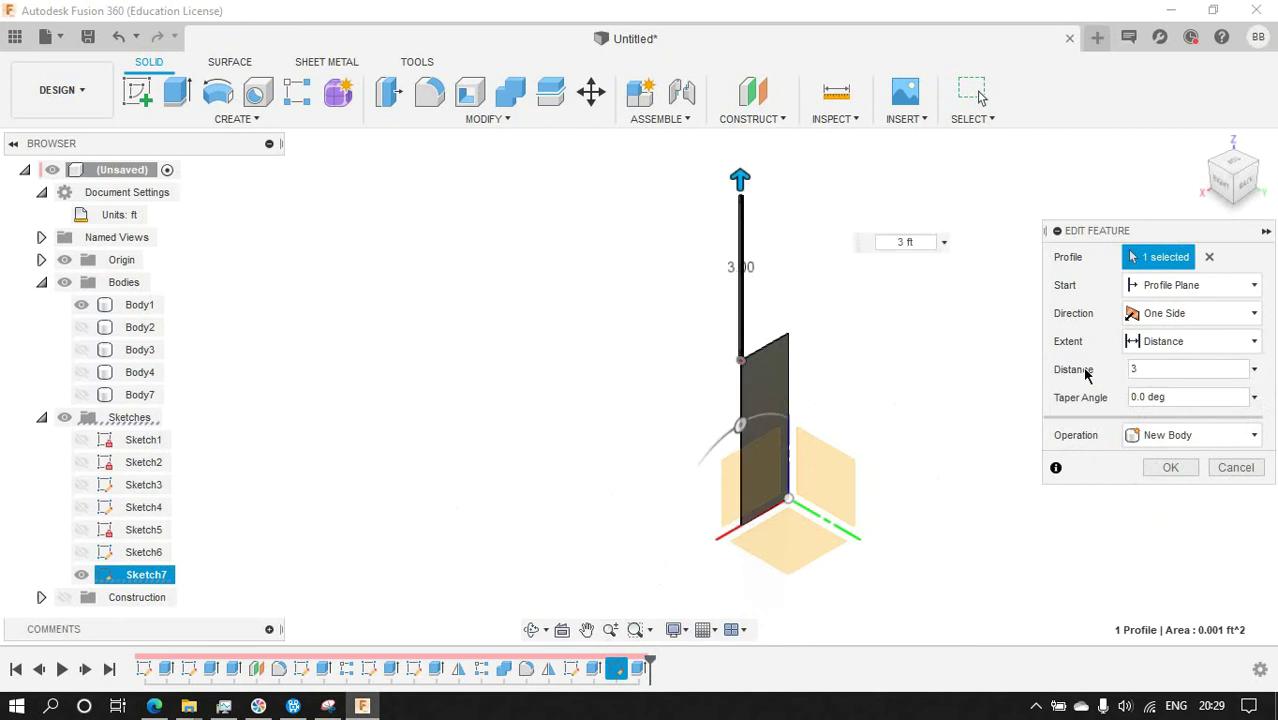
type("3")
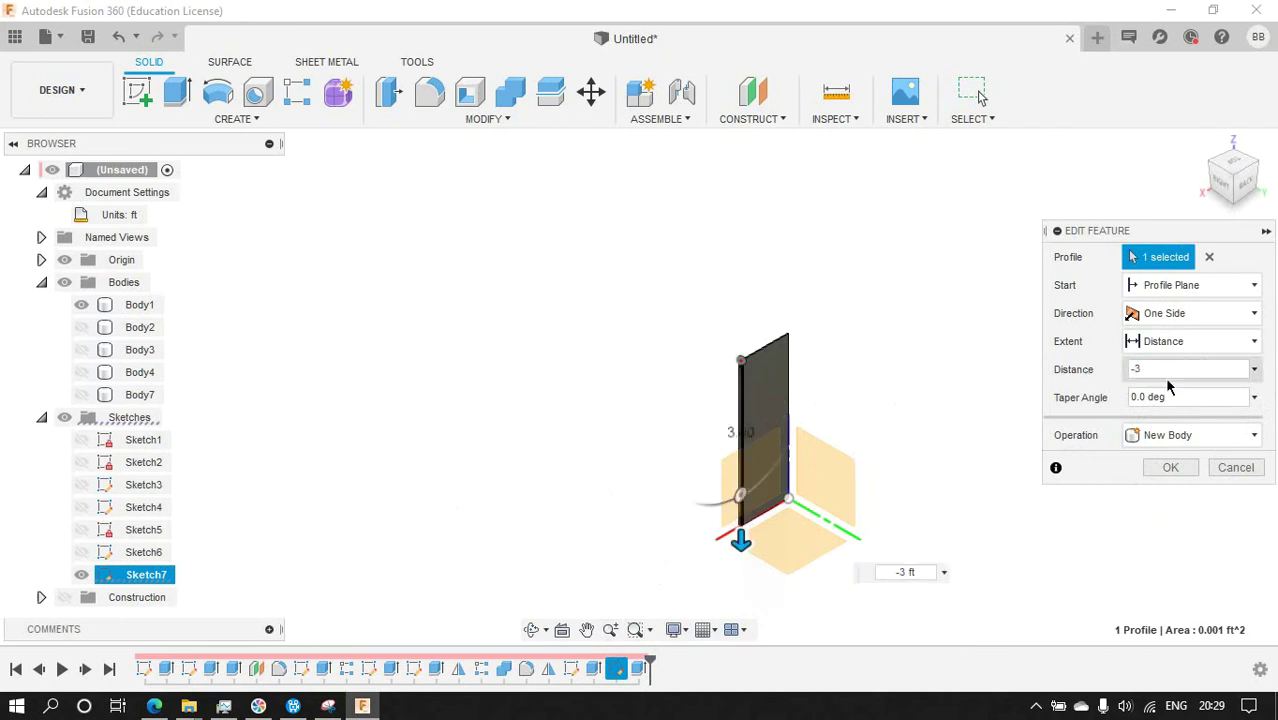
key("Return")
scroll(780, 380, "up", 5)
Mirror the rail body across its side face.
left_click(237, 119)
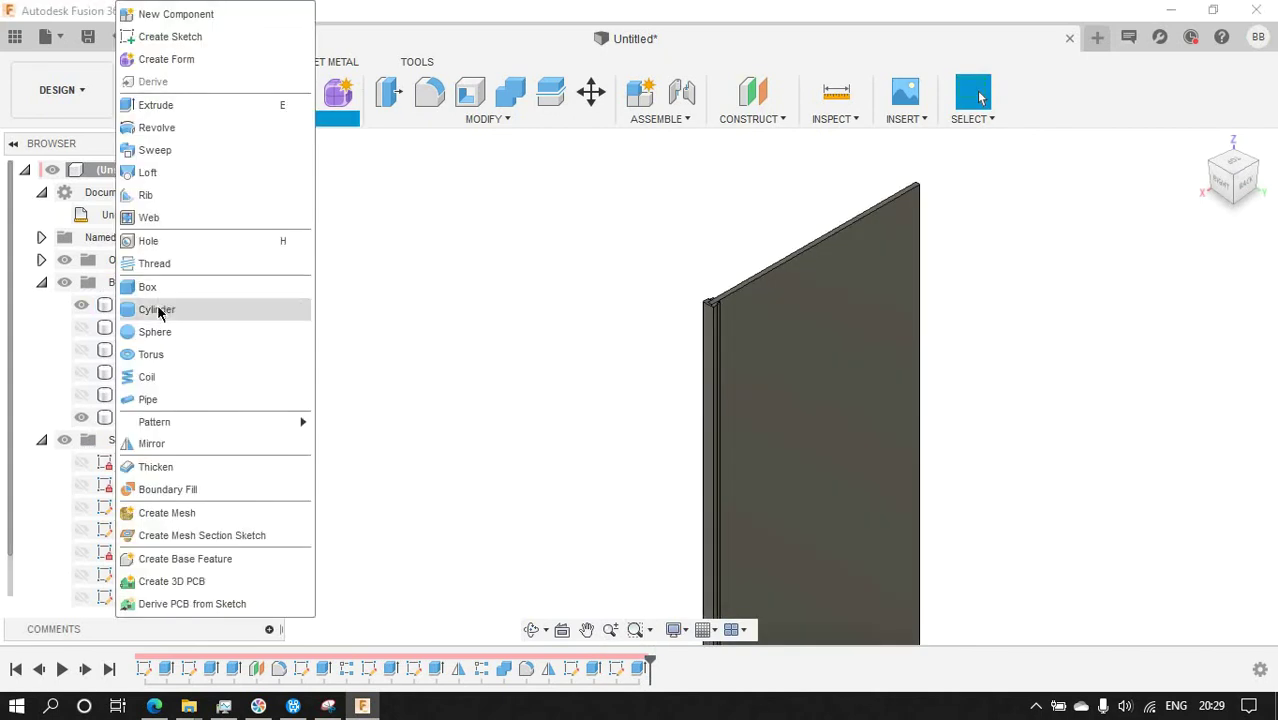
left_click(160, 444)
left_click(893, 374)
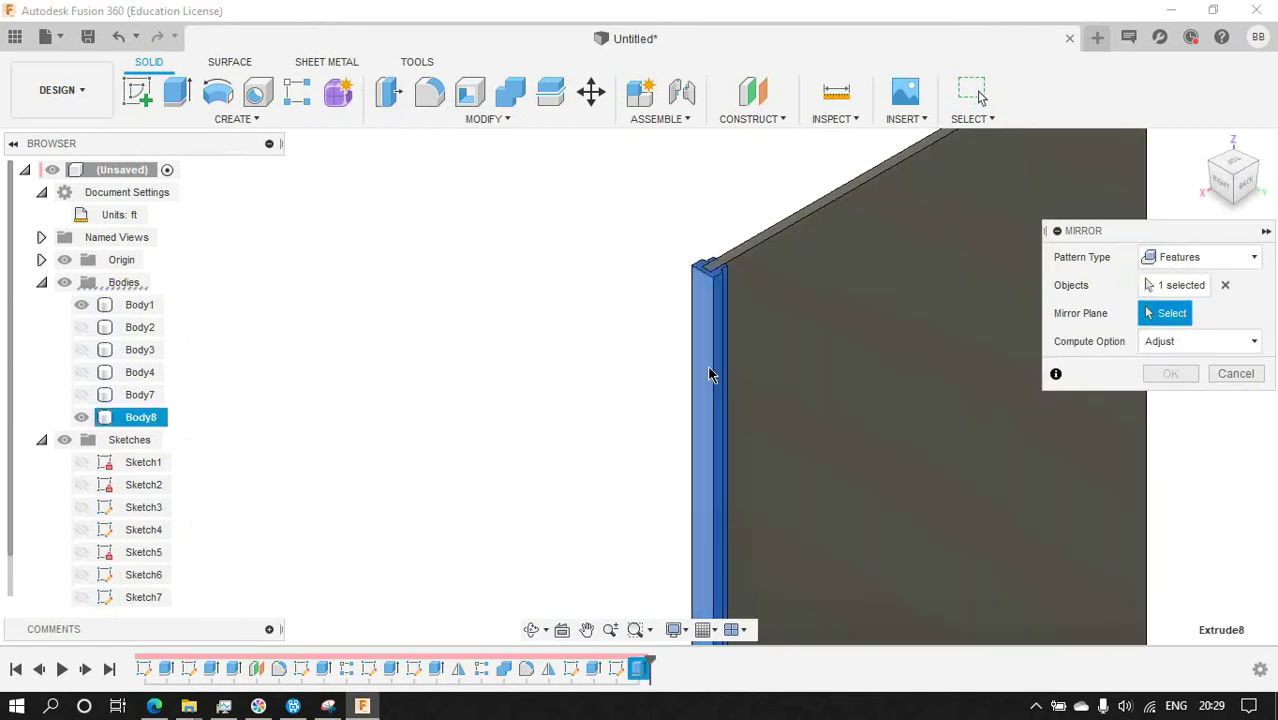
left_click(712, 374)
left_click(1170, 371)
Join the original and mirrored rail bodies into one body.
left_click(519, 100)
left_click(705, 400)
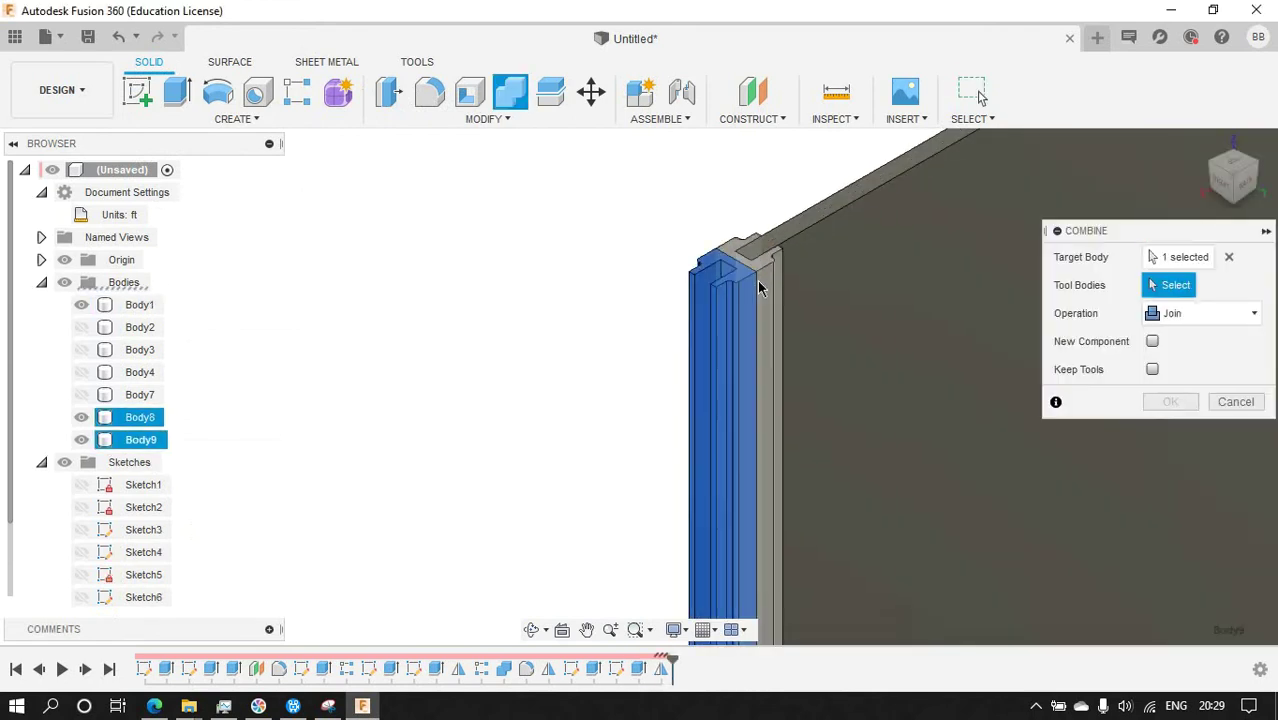
left_click(745, 420)
left_click(1164, 399)
scroll(720, 462, "down", 3)
scroll(720, 462, "down", 3)
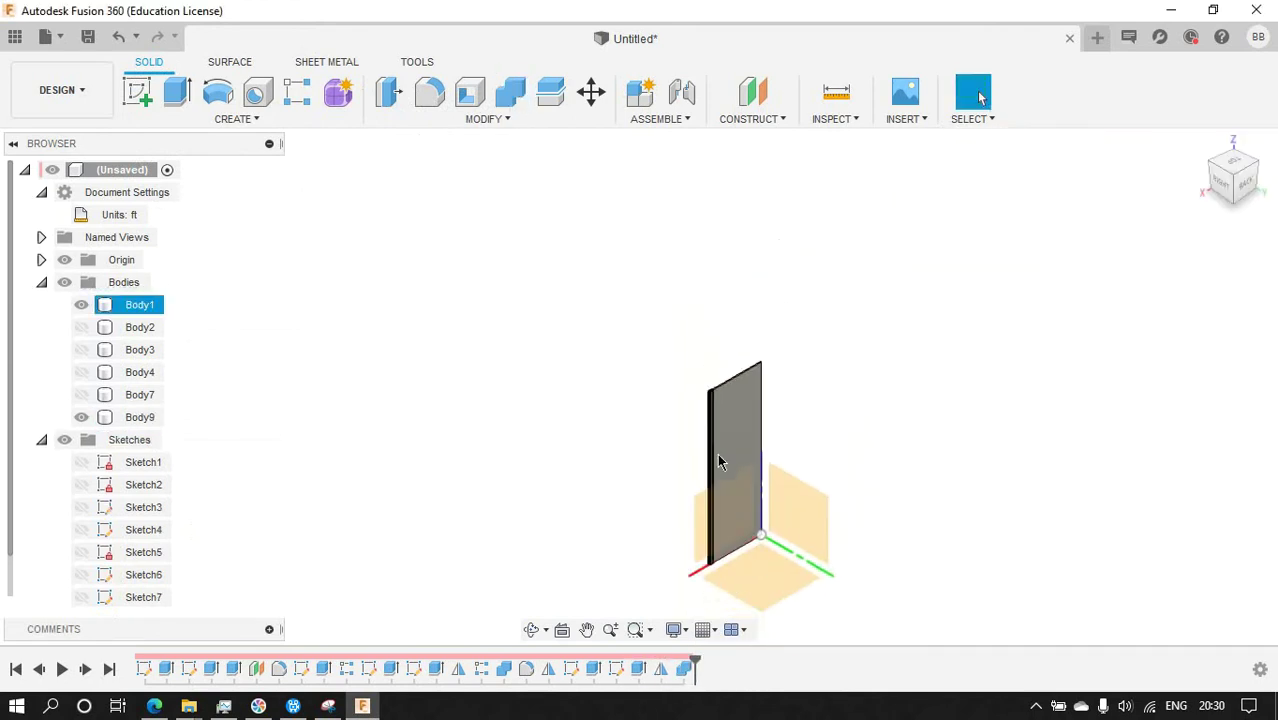
left_click(1236, 180)
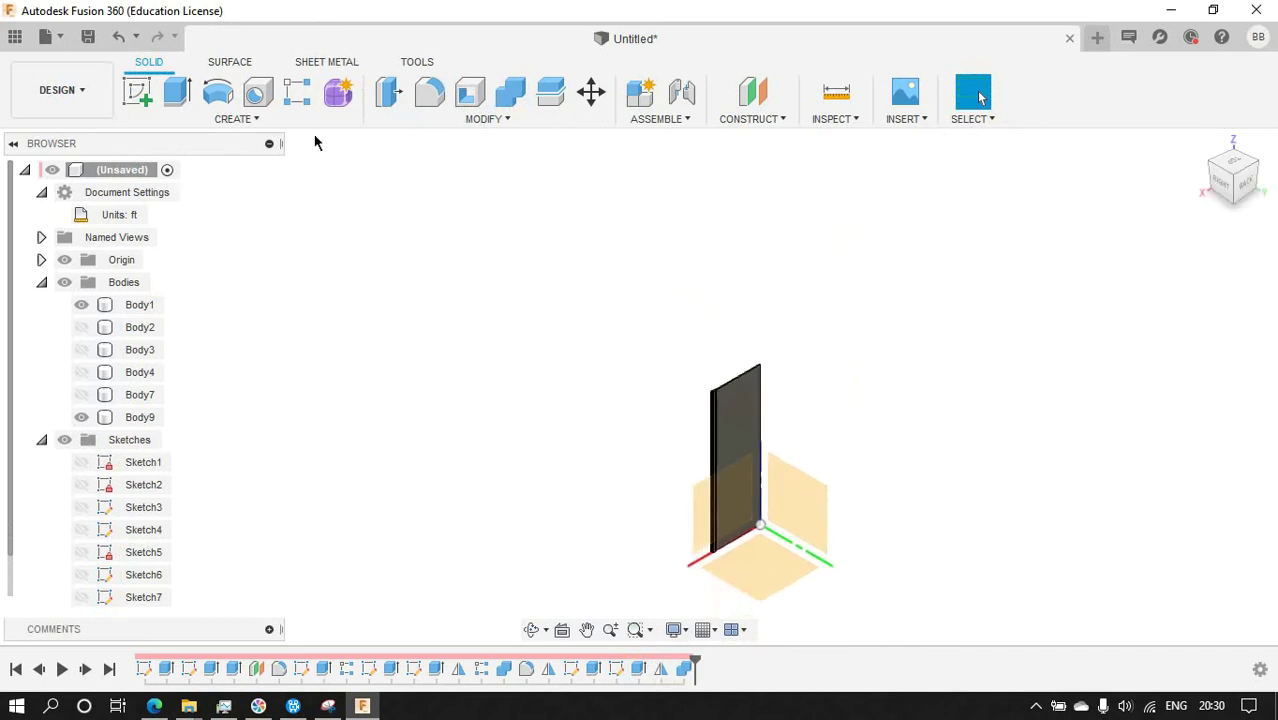
Create a construction plane offset 0.5 ft from the YZ origin plane.
left_click(1240, 180)
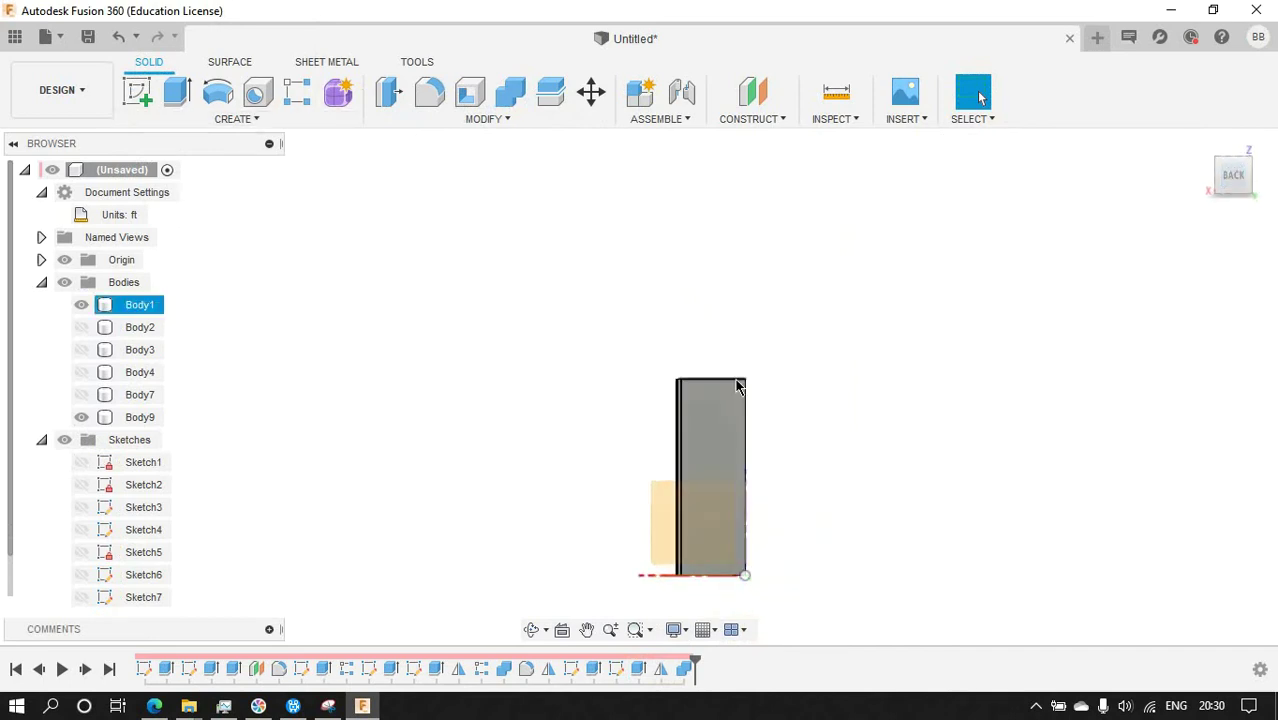
left_click(752, 92)
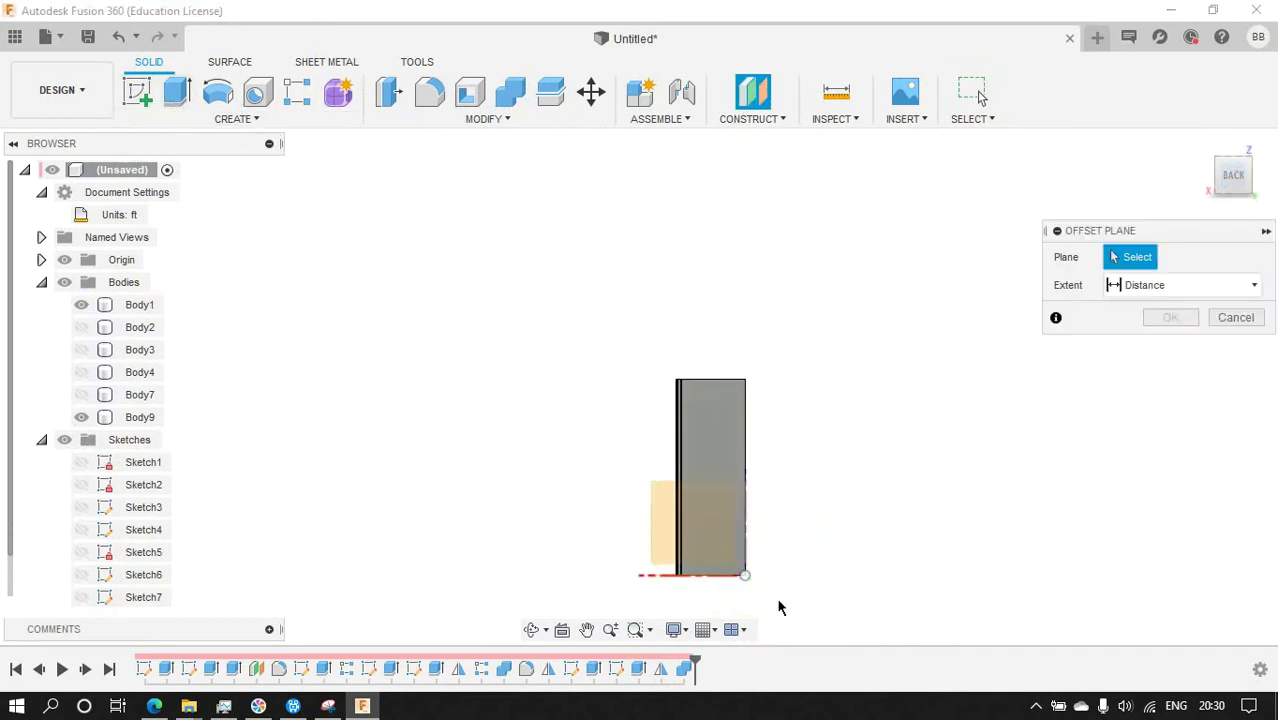
left_click(1217, 183)
left_click(753, 530)
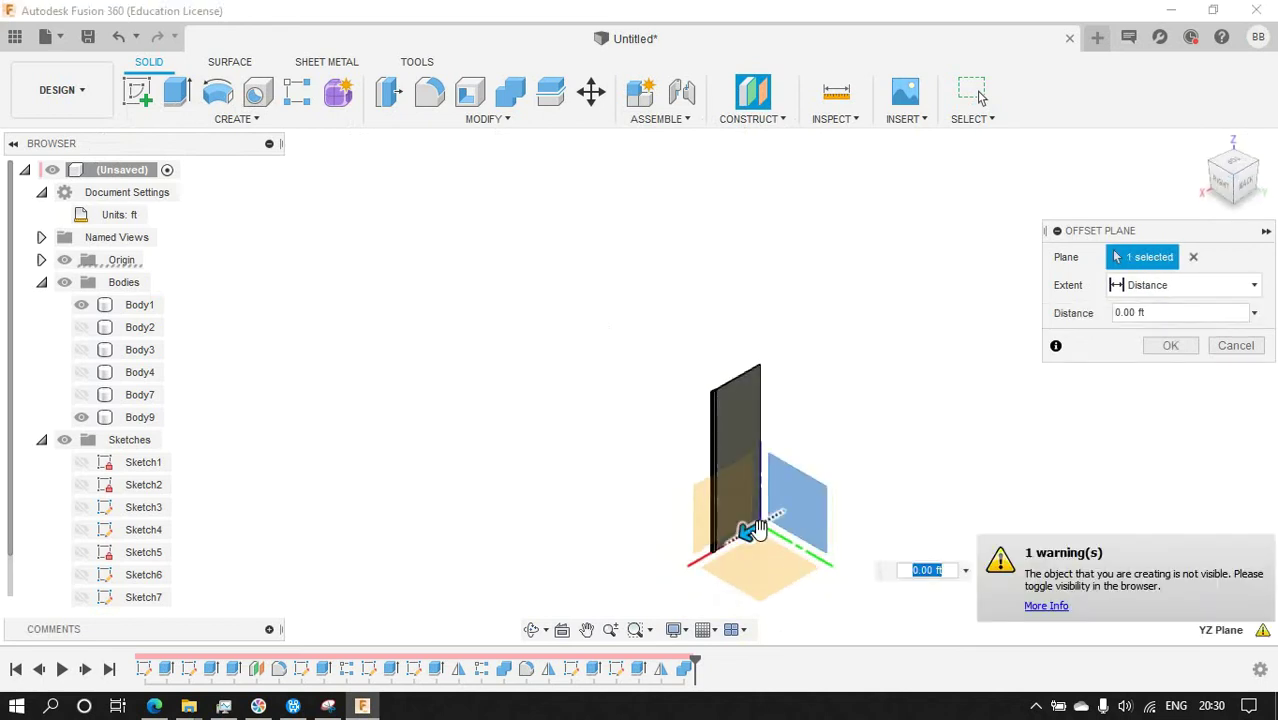
left_click(1229, 177)
left_click(1166, 346)
left_click(1218, 182)
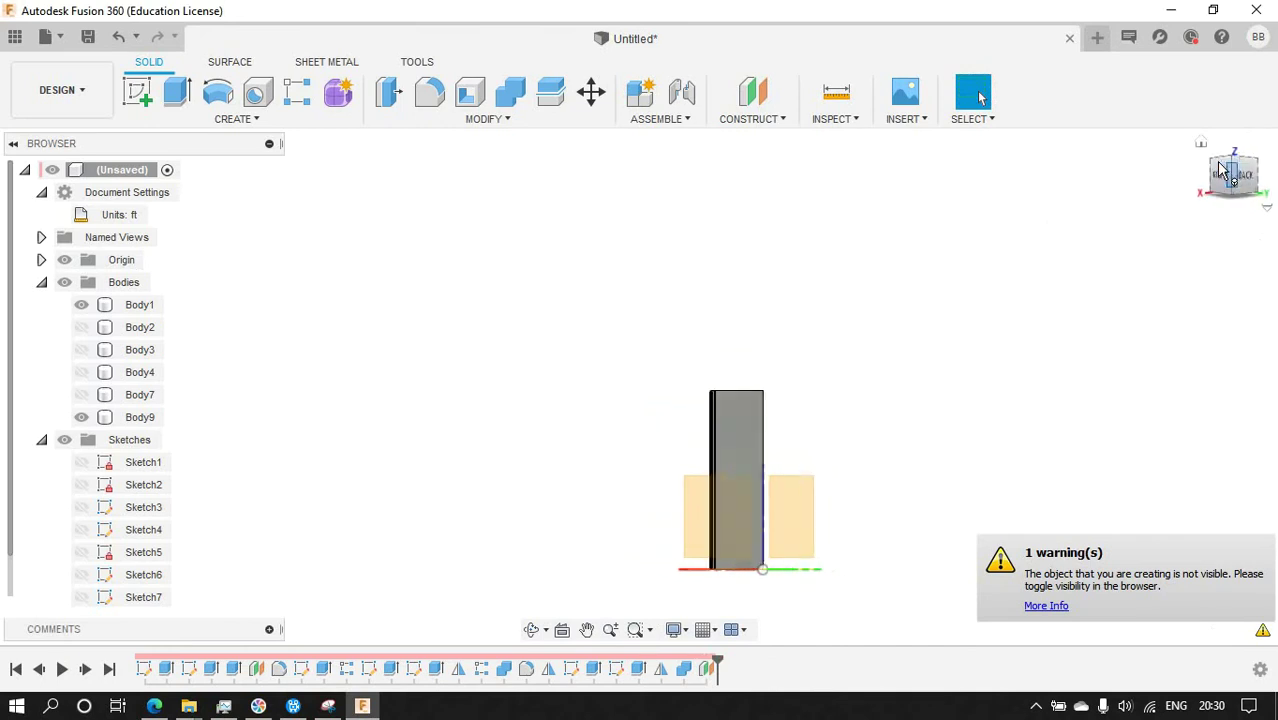
Mirror Body9 as a whole body across the offset plane, creating Body10.
left_click(41, 440)
left_click(41, 282)
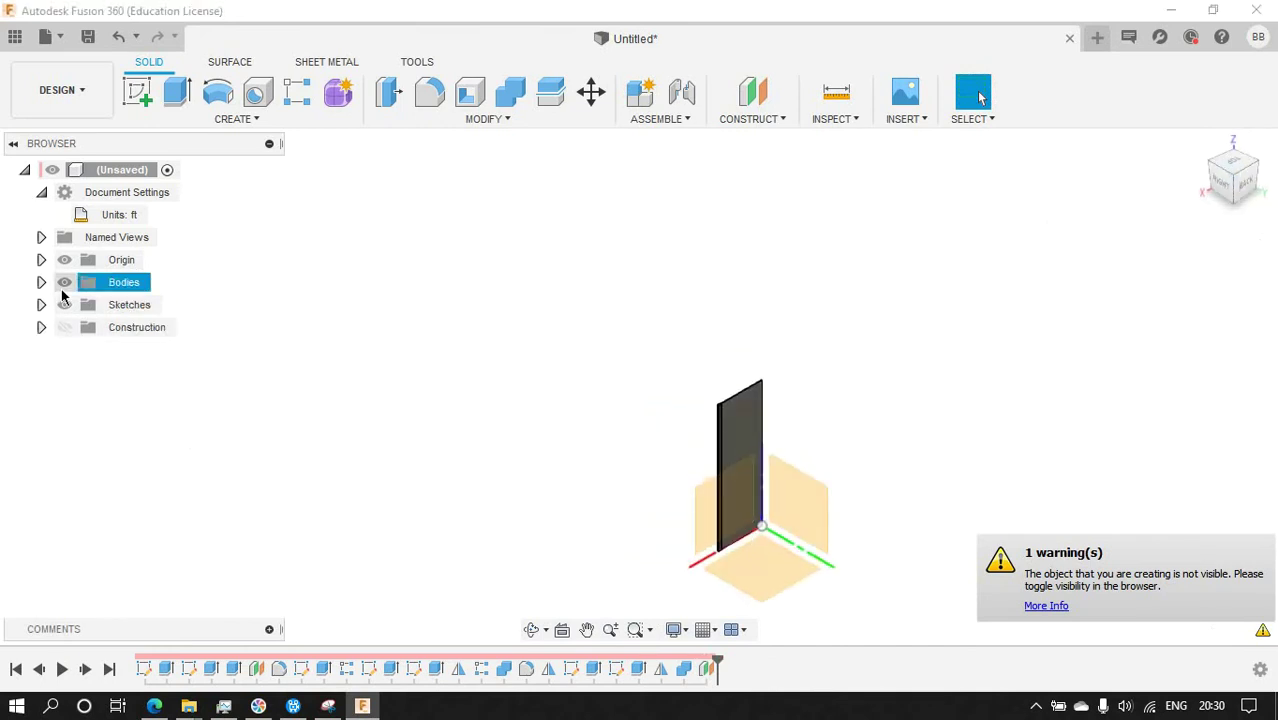
left_click(236, 119)
left_click(151, 443)
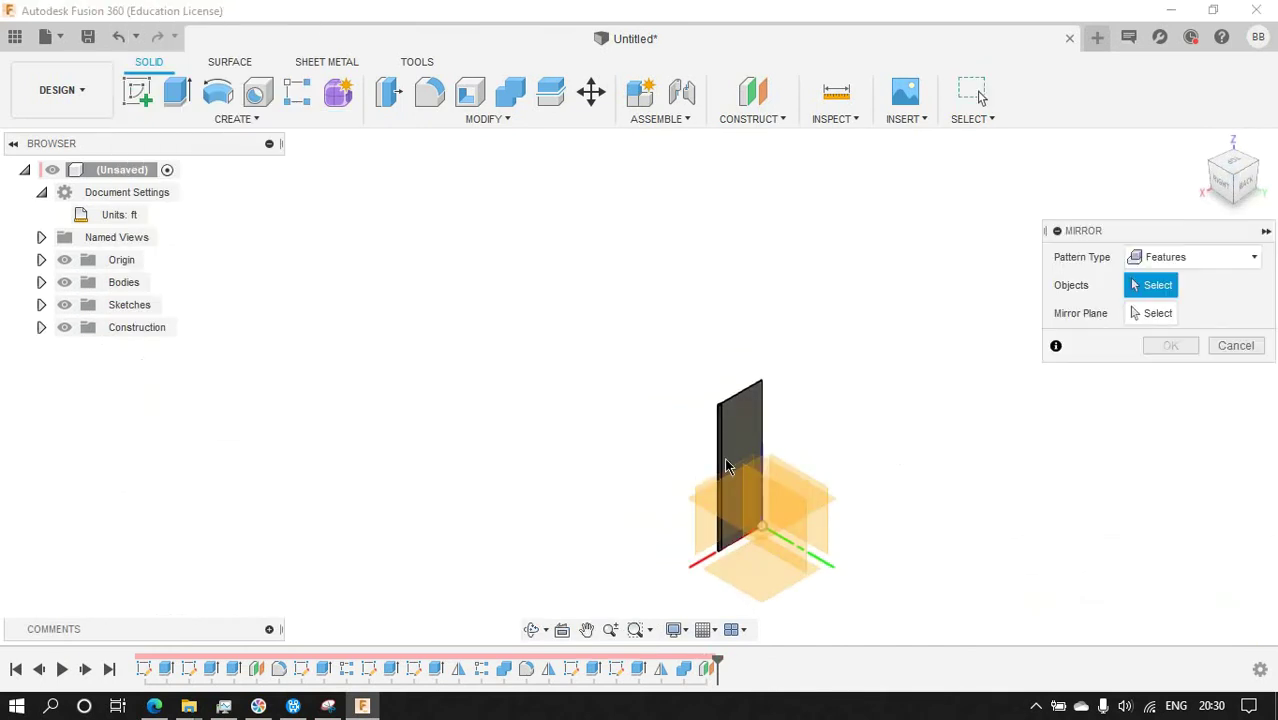
scroll(725, 450, "up", 5)
left_click(1195, 257)
left_click(1163, 302)
left_click(700, 350)
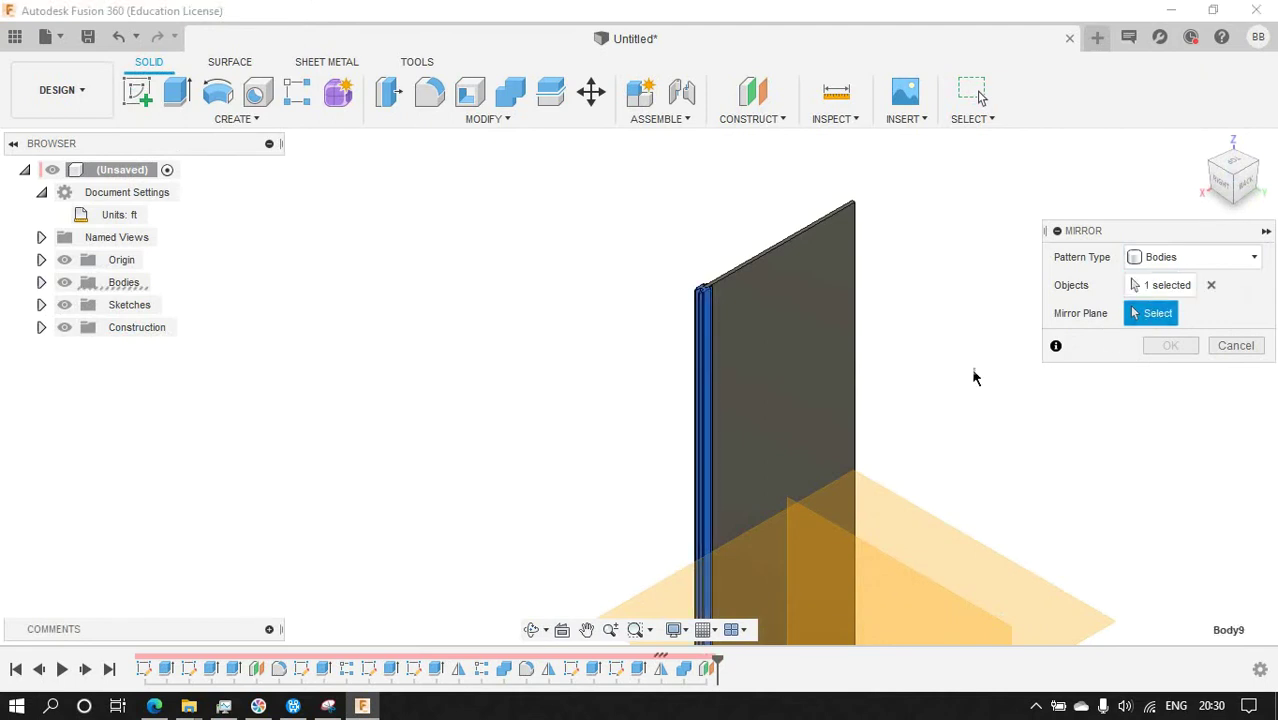
left_click(816, 520)
left_click(1183, 345)
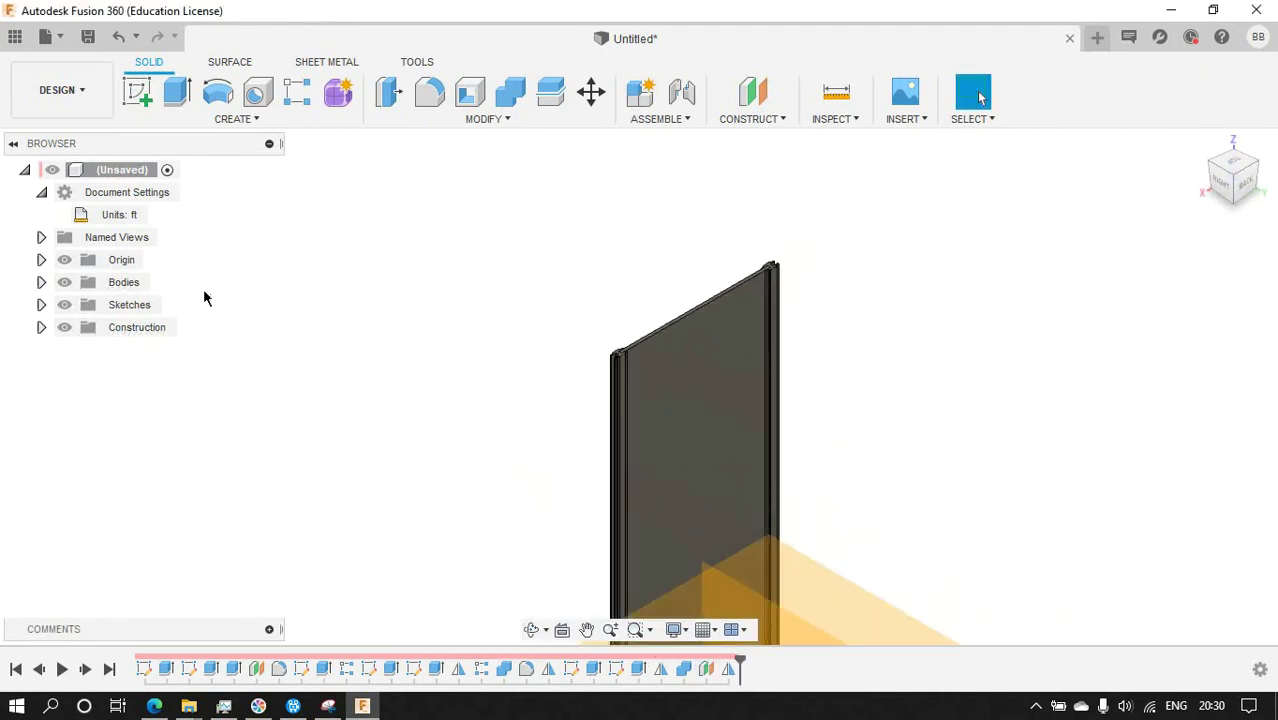
left_click(41, 282)
mouse_move(278, 347)
middle_mouse_down("shift")
mouse_move(390, 425)
mouse_move(792, 293)
mouse_move(610, 348)
middle_mouse_up("shift")
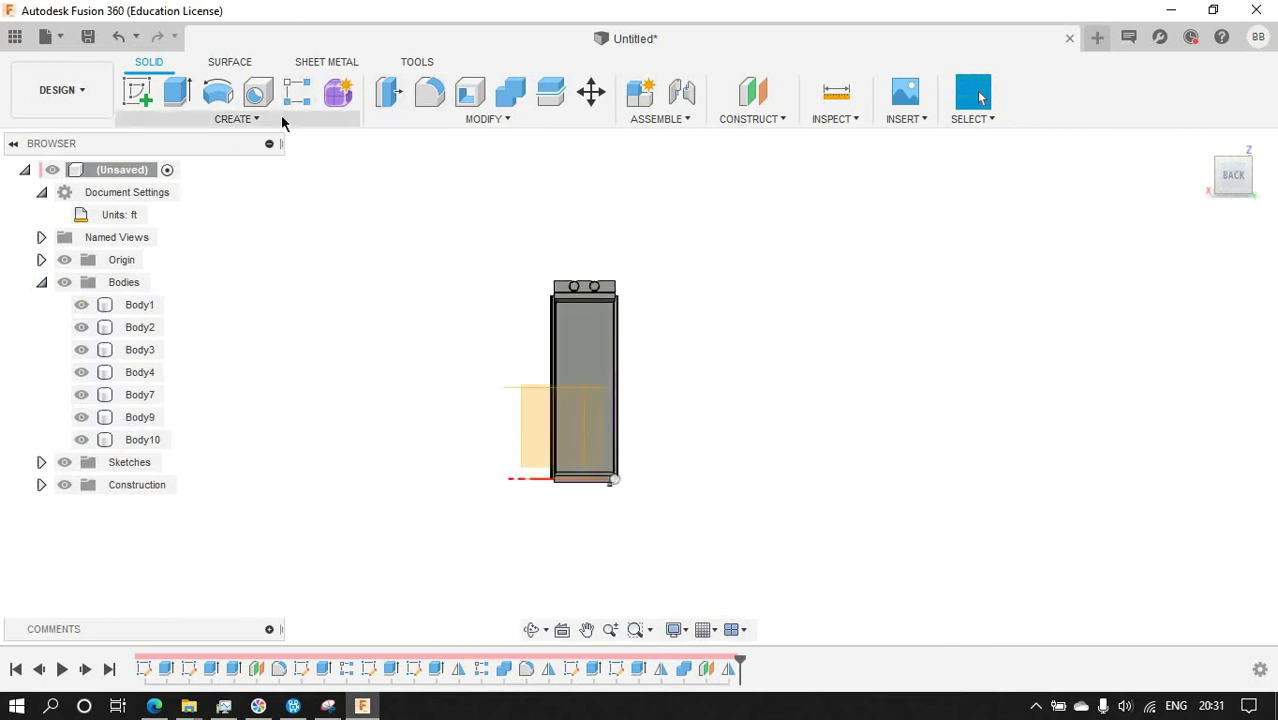
Start a rectangular pattern with a first selection of door panel bodies, then clear it.
left_click(281, 118)
left_click(297, 92)
mouse_move(478, 283)
left_mouse_down()
mouse_move(585, 360)
mouse_move(699, 563)
left_mouse_up()
scroll(607, 343, "up", 3)
scroll(488, 257, "up", 3)
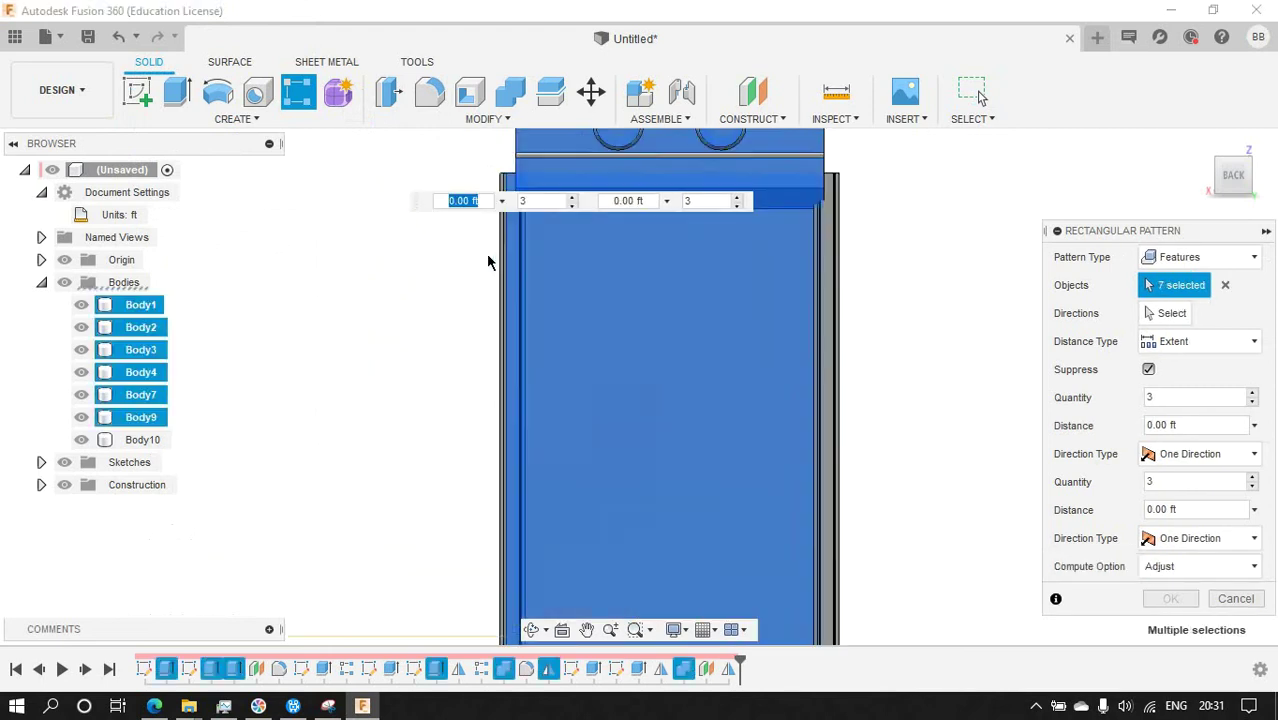
left_click(508, 333)
scroll(490, 373, "down", 2)
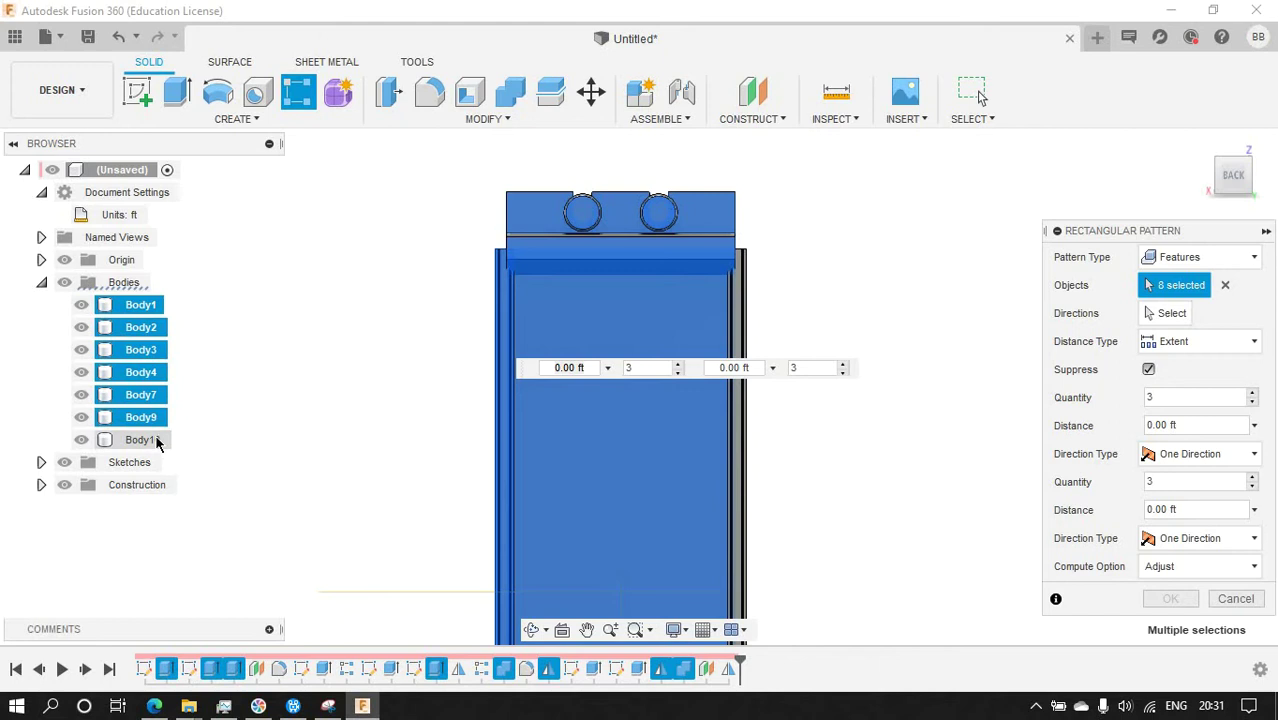
left_click(1225, 285)
Pattern bodies: select the top block, both roller cylinders, the glass panel and bottom rail.
left_click(1200, 257)
left_click(1165, 292)
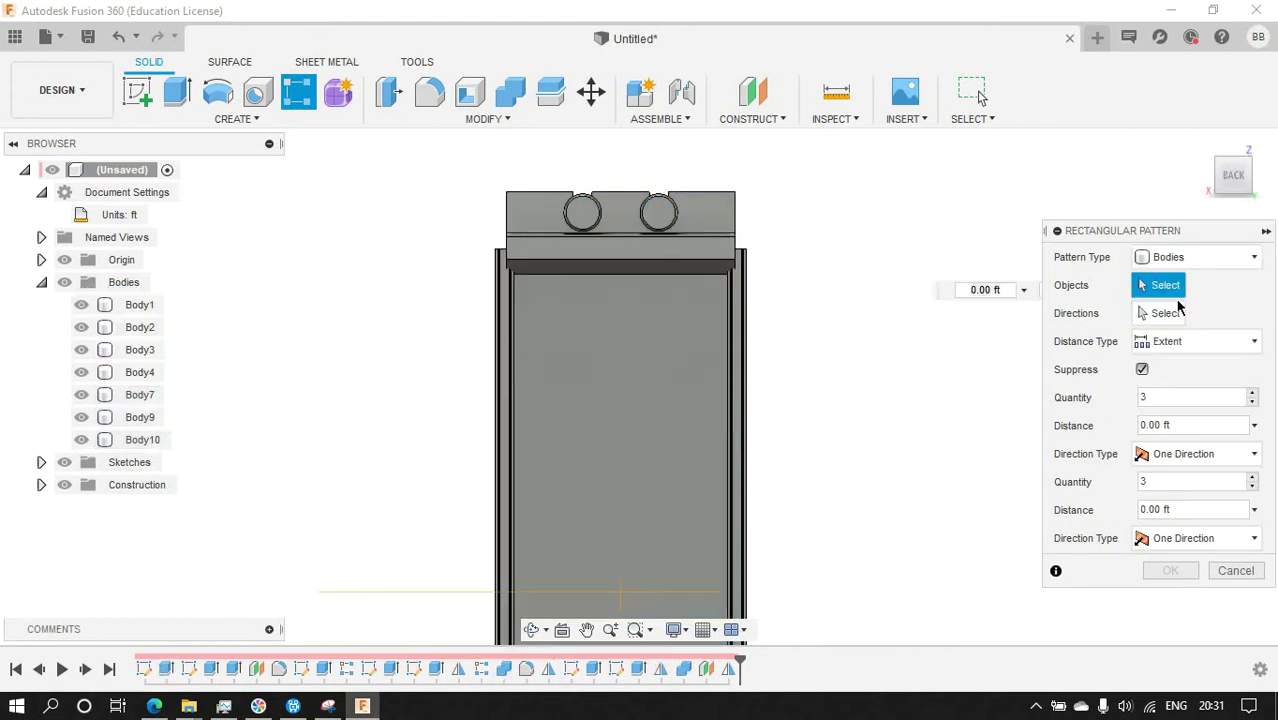
left_click(625, 250)
left_click(582, 212)
left_click(660, 224)
left_click(545, 370)
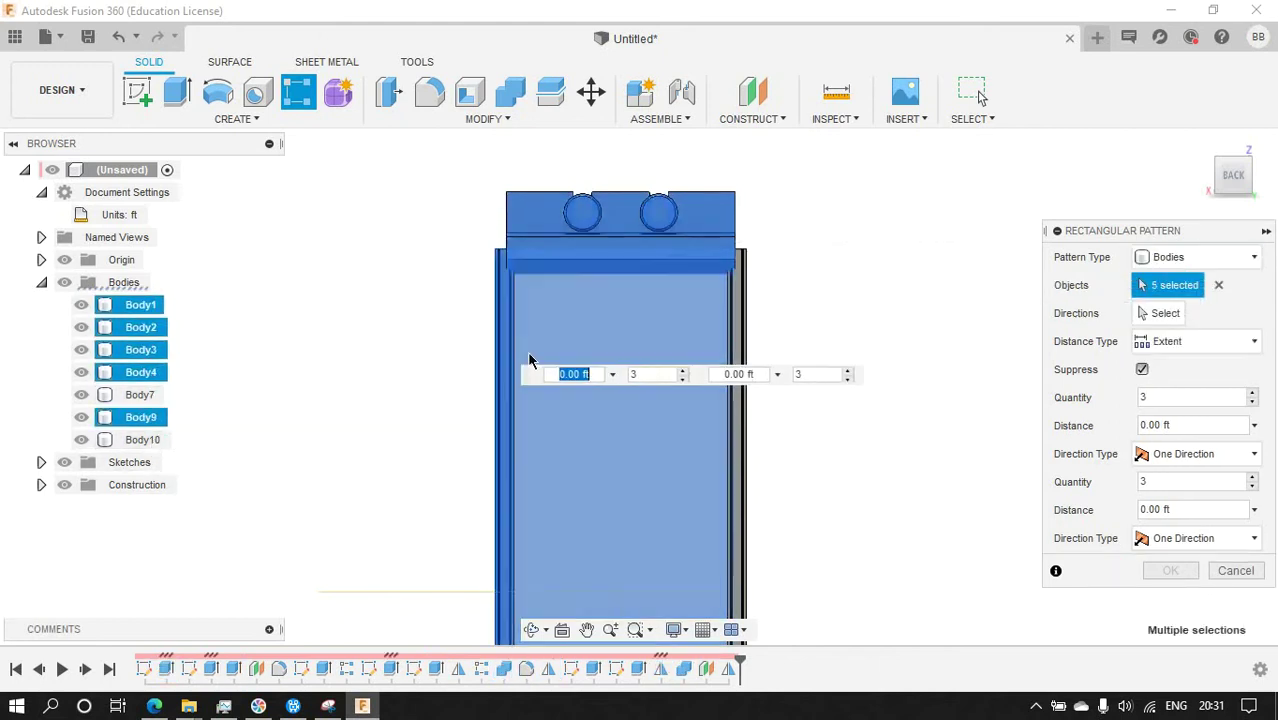
scroll(607, 288, "down", 3)
scroll(606, 450, "up", 4)
left_click(605, 505)
scroll(790, 448, "up", 3)
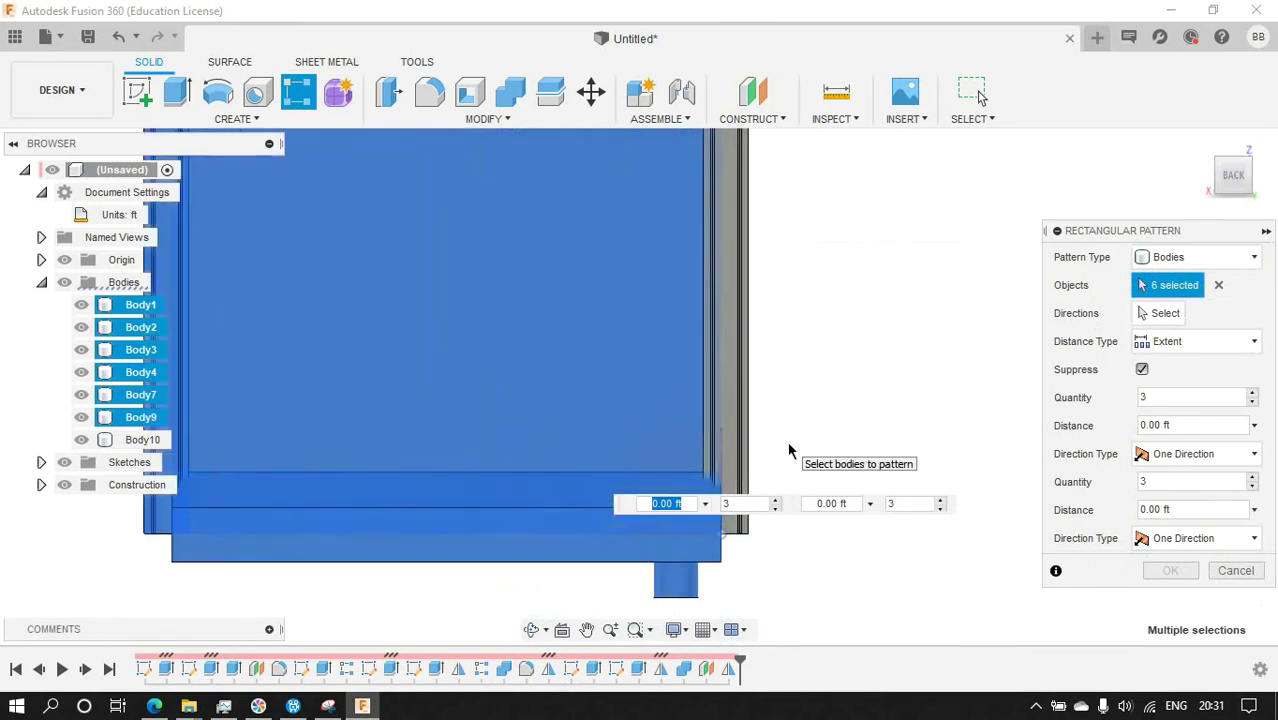
scroll(813, 277, "down", 4)
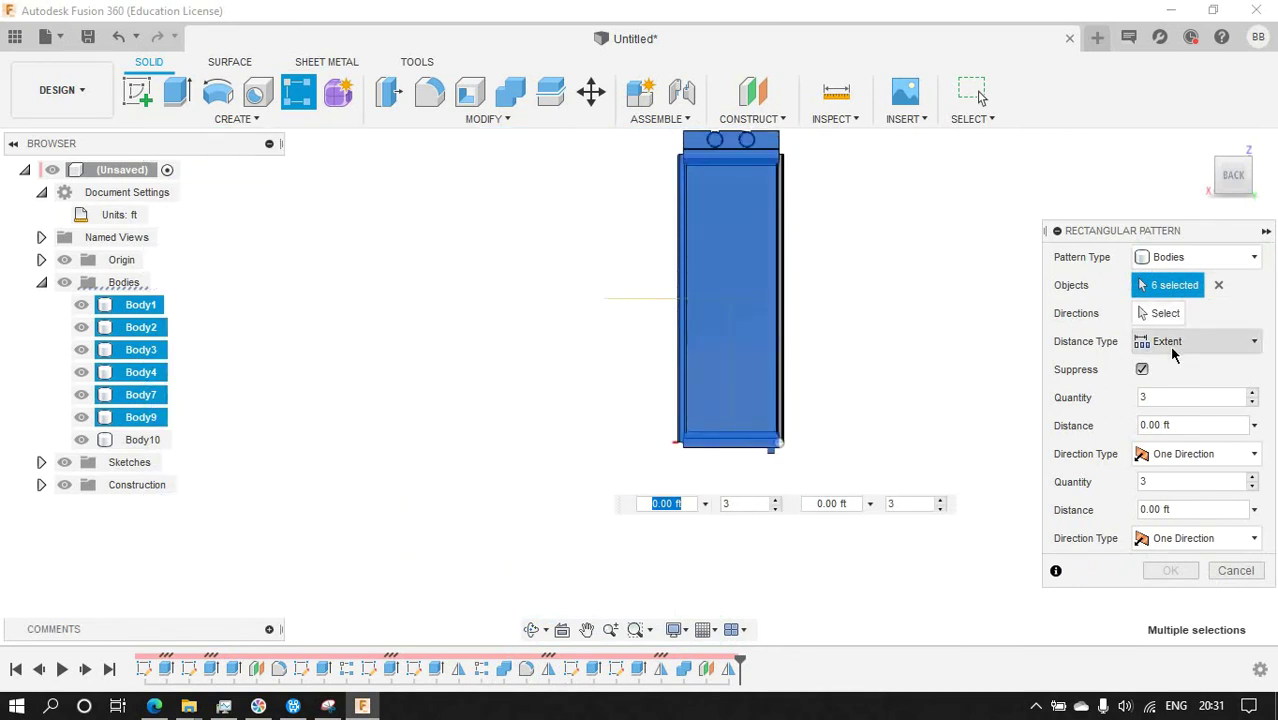
Set the panel's bottom edge as direction with quantity 4, spreading copies leftward.
left_click(1160, 316)
left_click(722, 445)
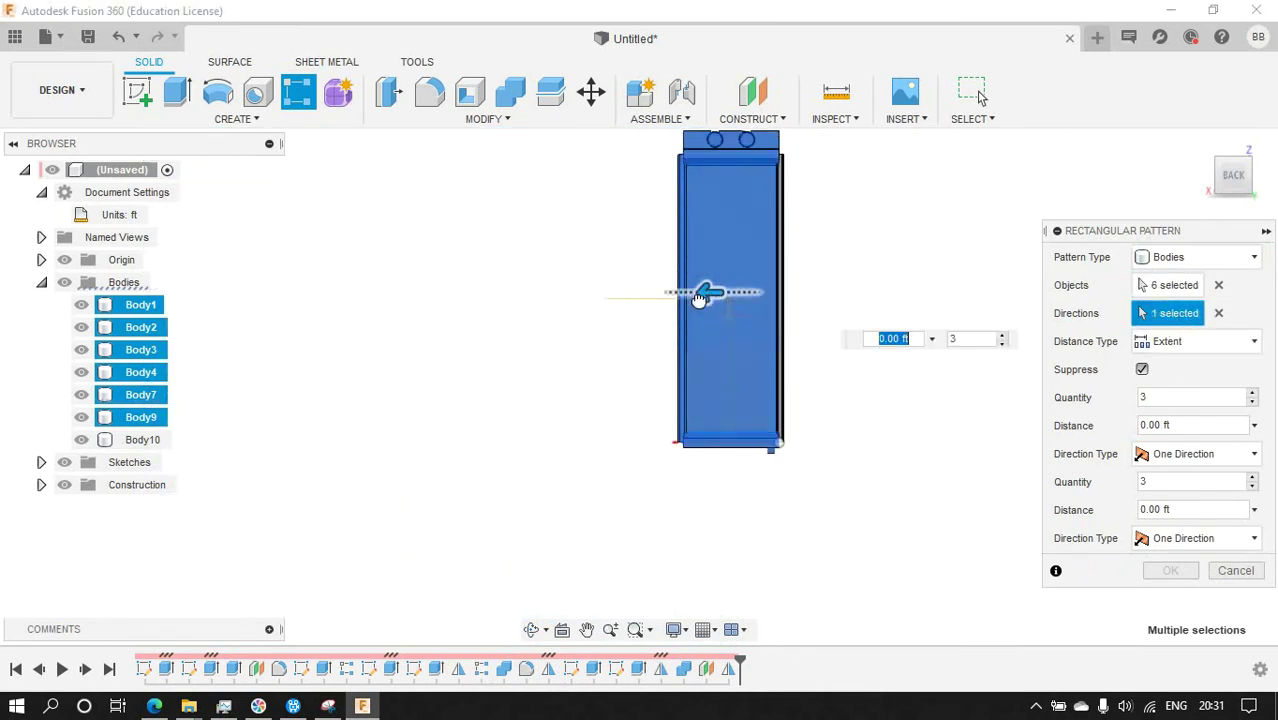
left_click_drag(700, 298, 486, 303)
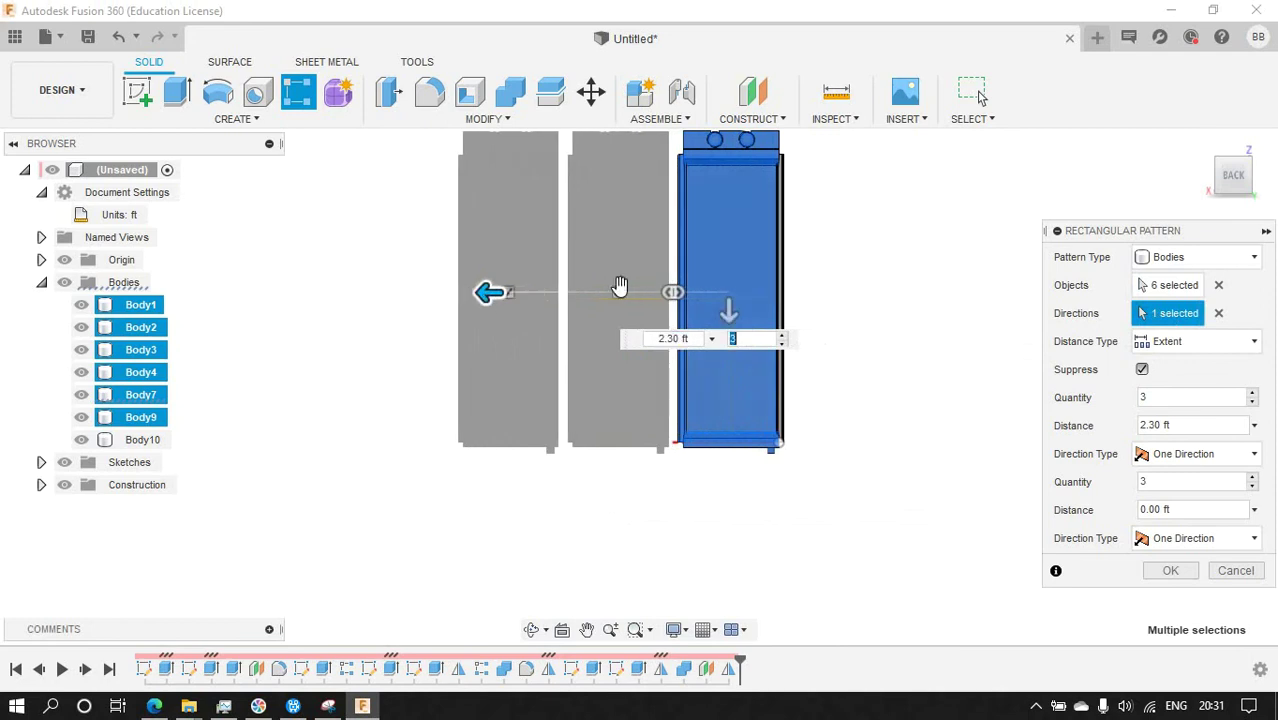
left_click(781, 336)
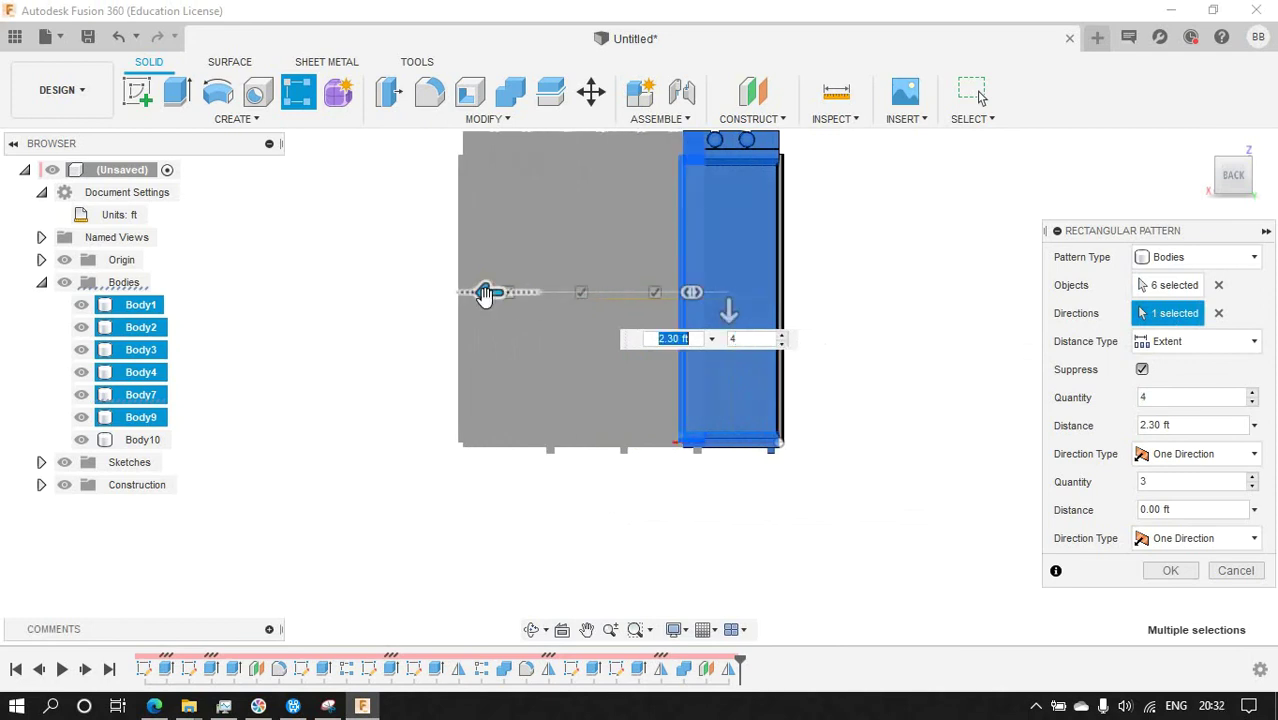
left_click_drag(486, 293, 399, 293)
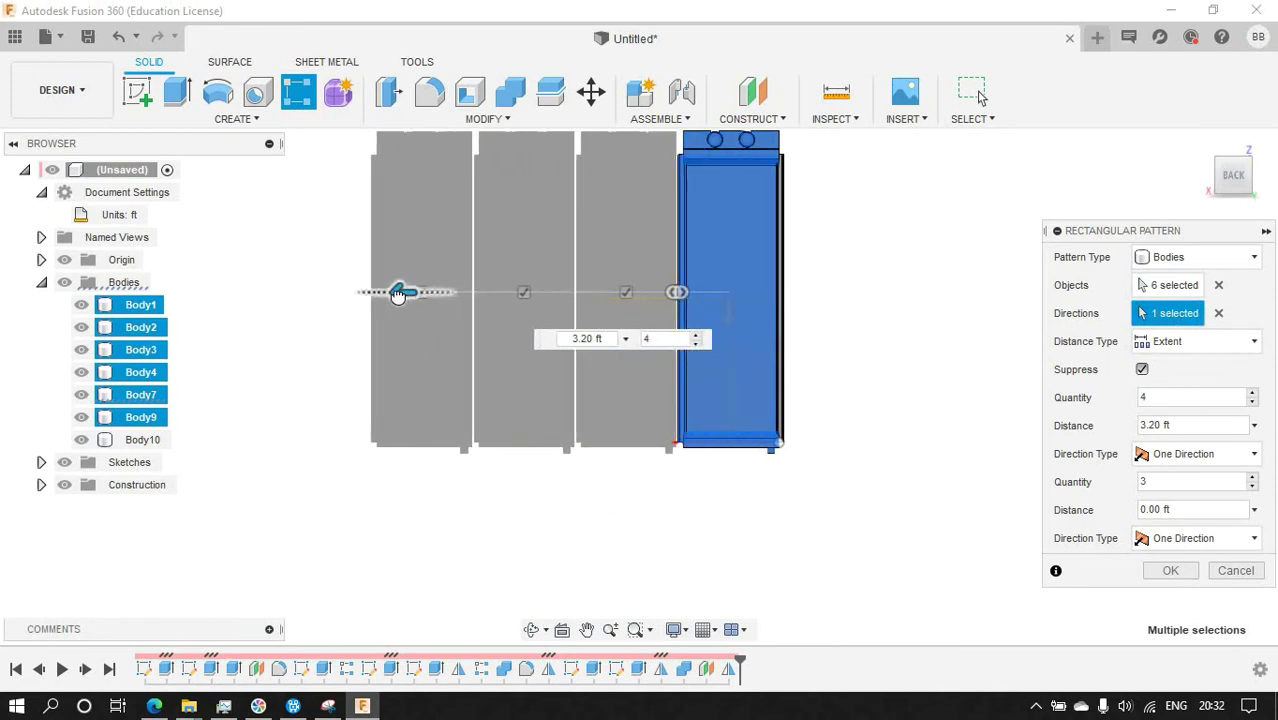
left_click_drag(402, 293, 433, 291)
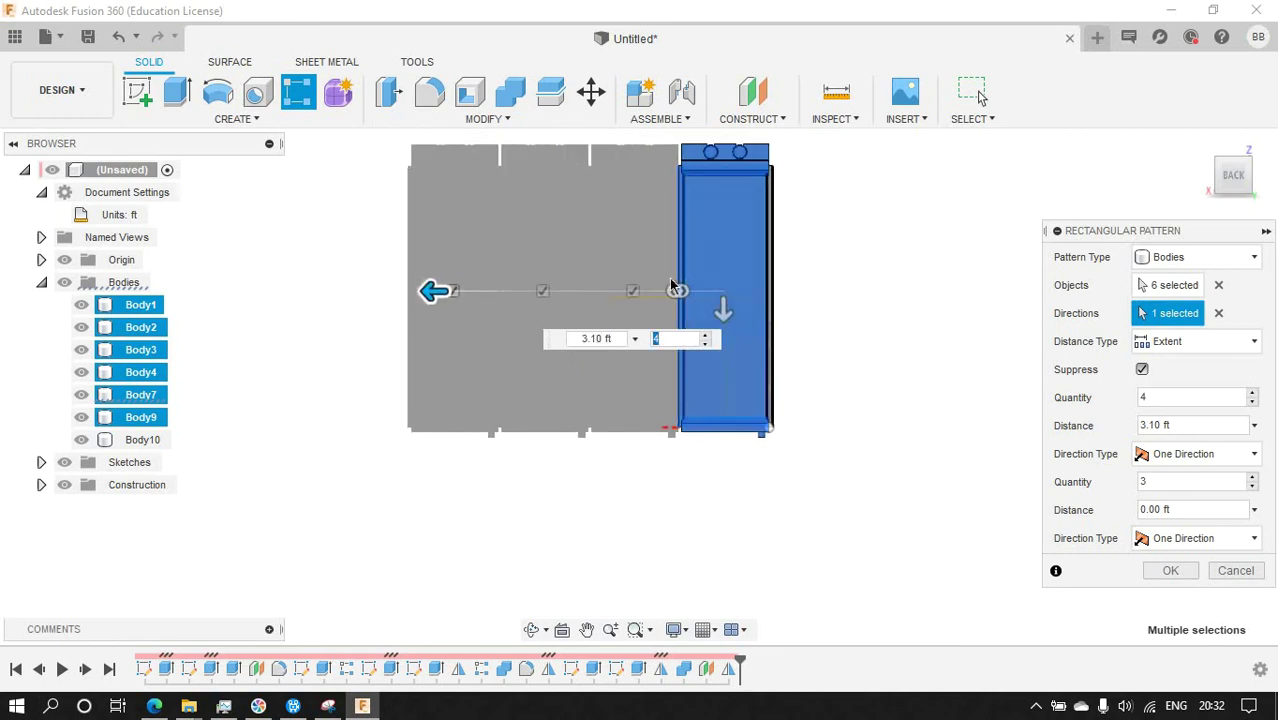
left_click(1236, 158)
scroll(707, 277, "up", 5)
scroll(640, 300, "up", 5)
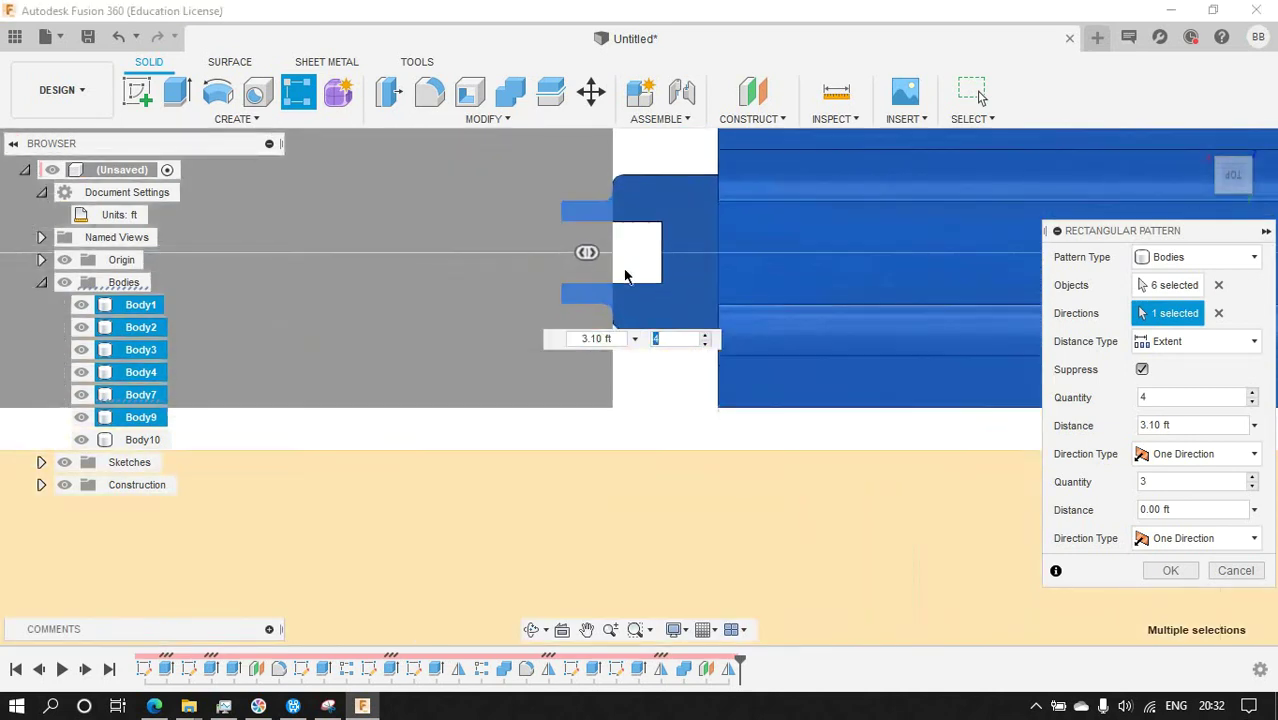
scroll(625, 276, "down", 2)
Hide Bodies 1, 2, 3, 4, 7 and 9, then set 3.05 ft distance and apply.
left_click(81, 305)
left_click(81, 327)
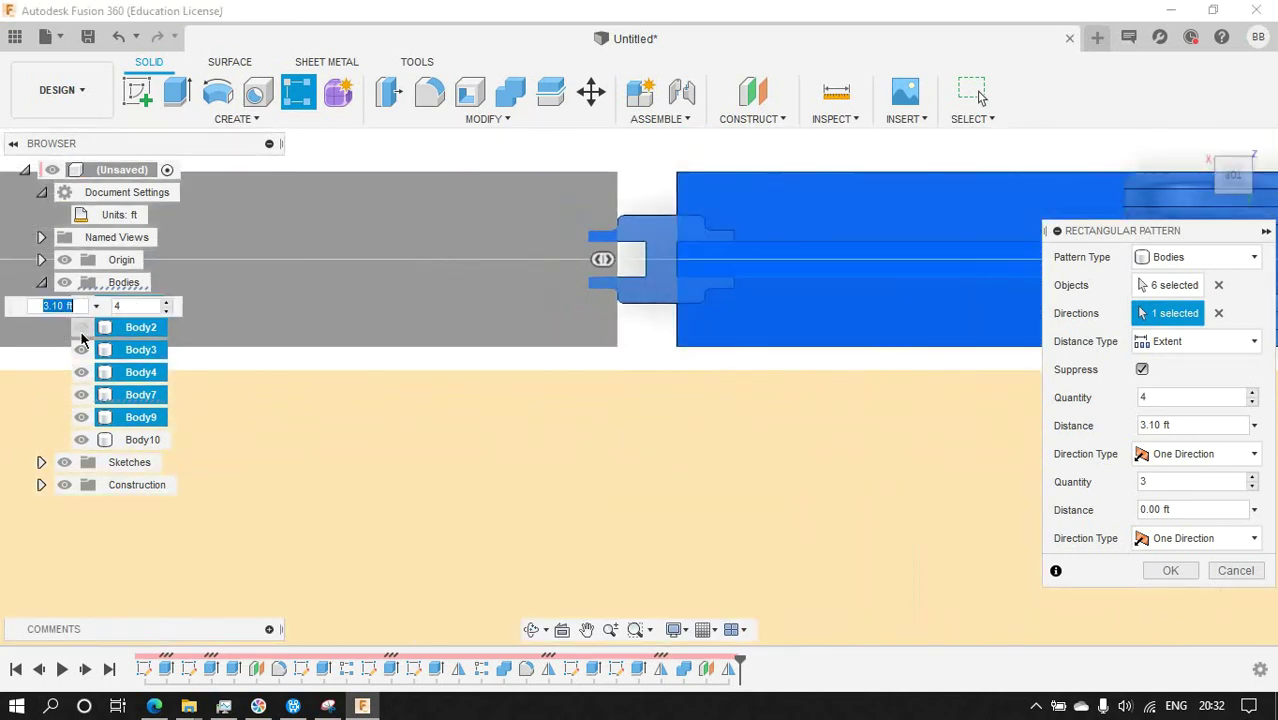
left_click(81, 350)
left_click(81, 372)
left_click(81, 395)
left_click(81, 422)
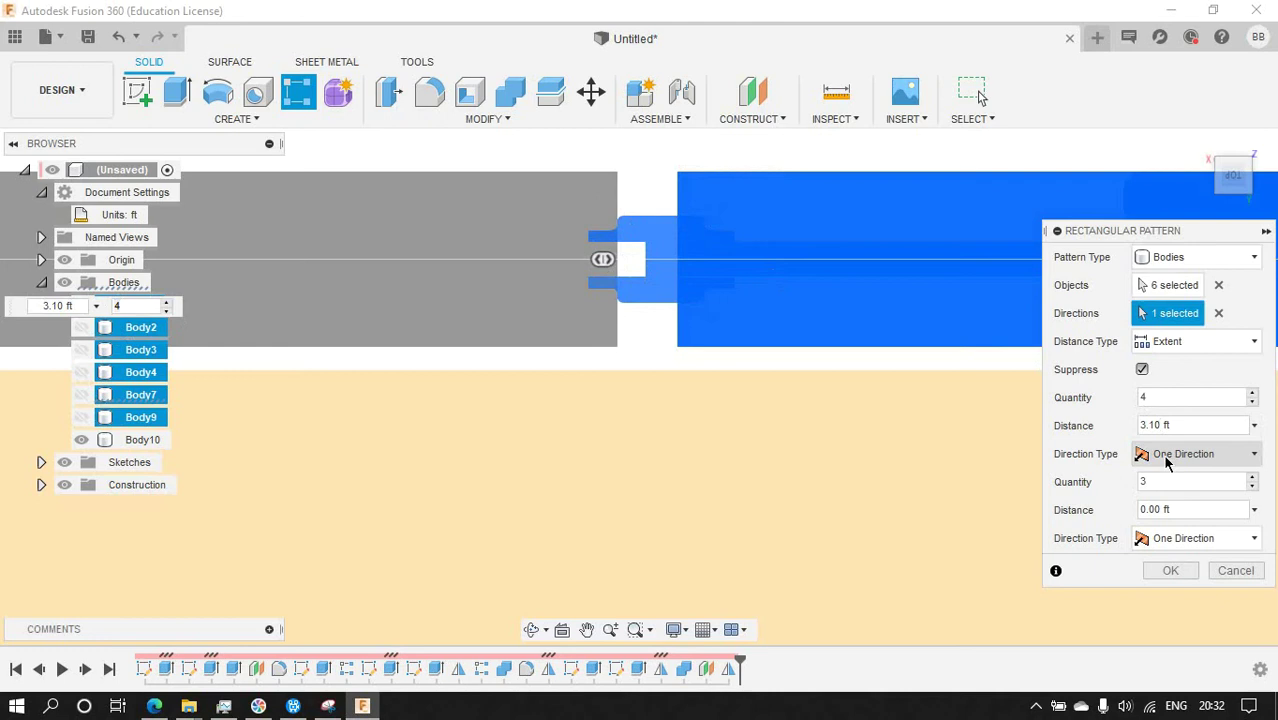
type("05")
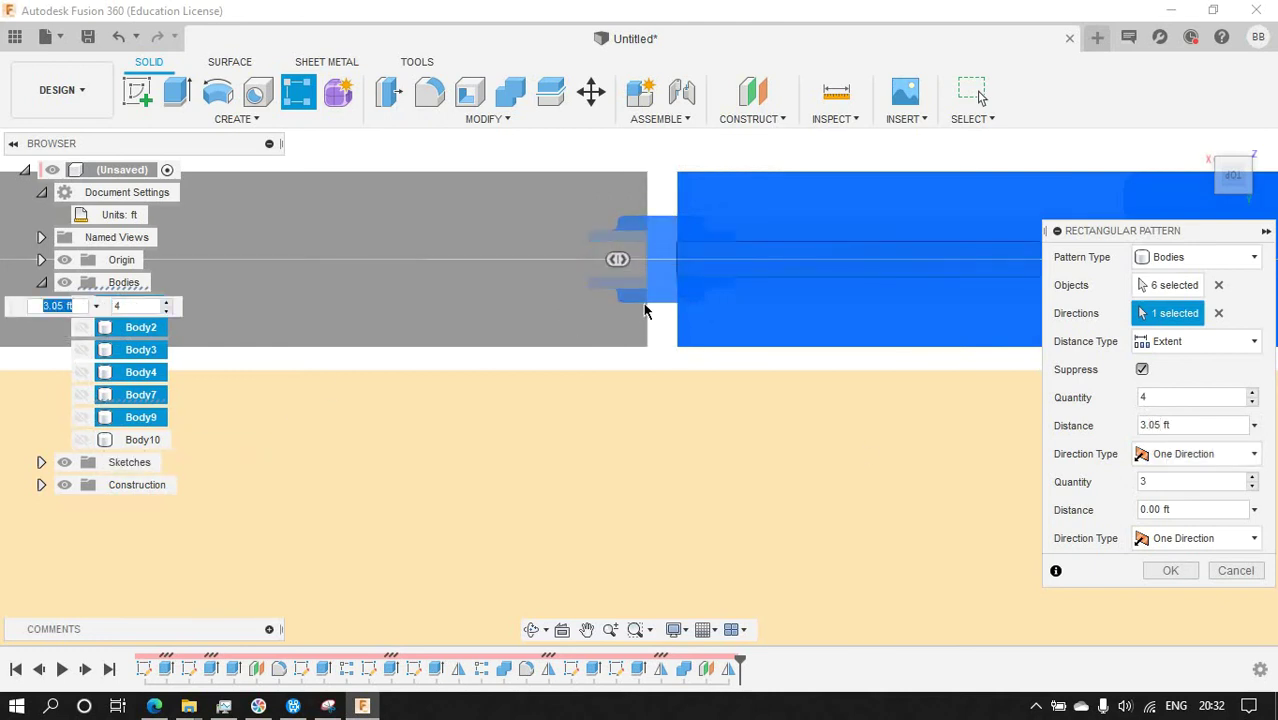
key("Tab")
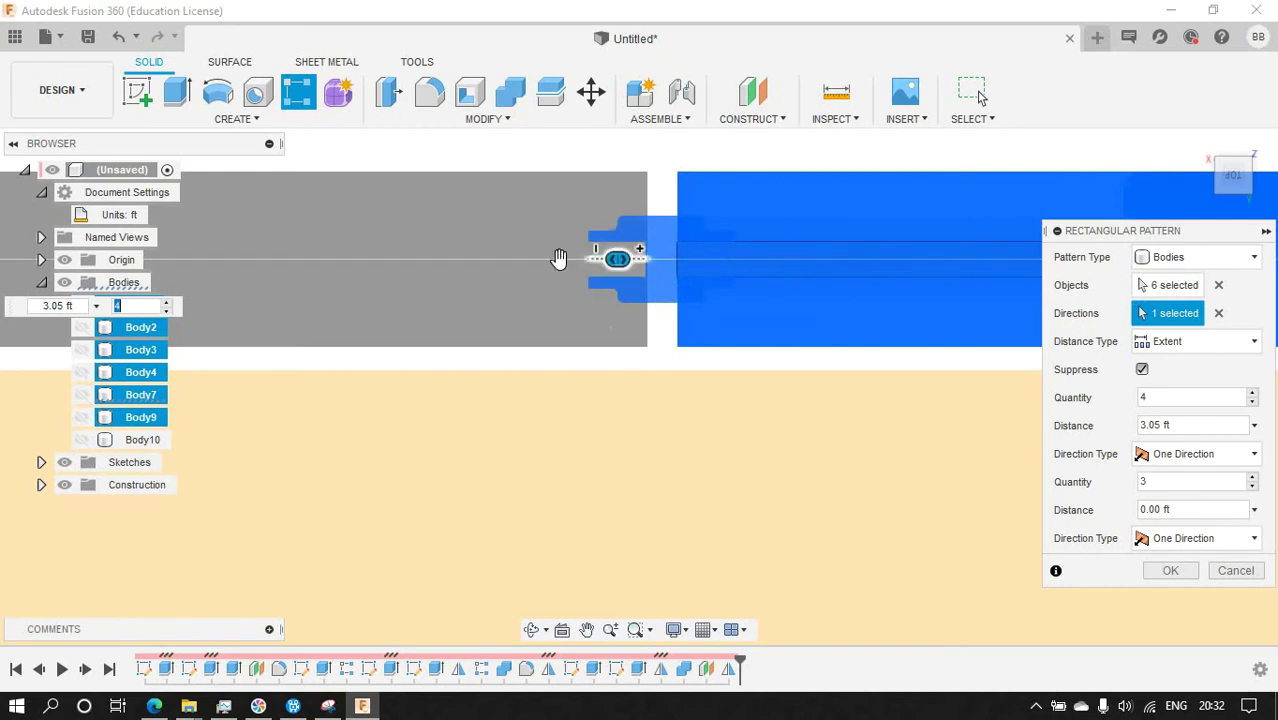
left_click(1170, 570)
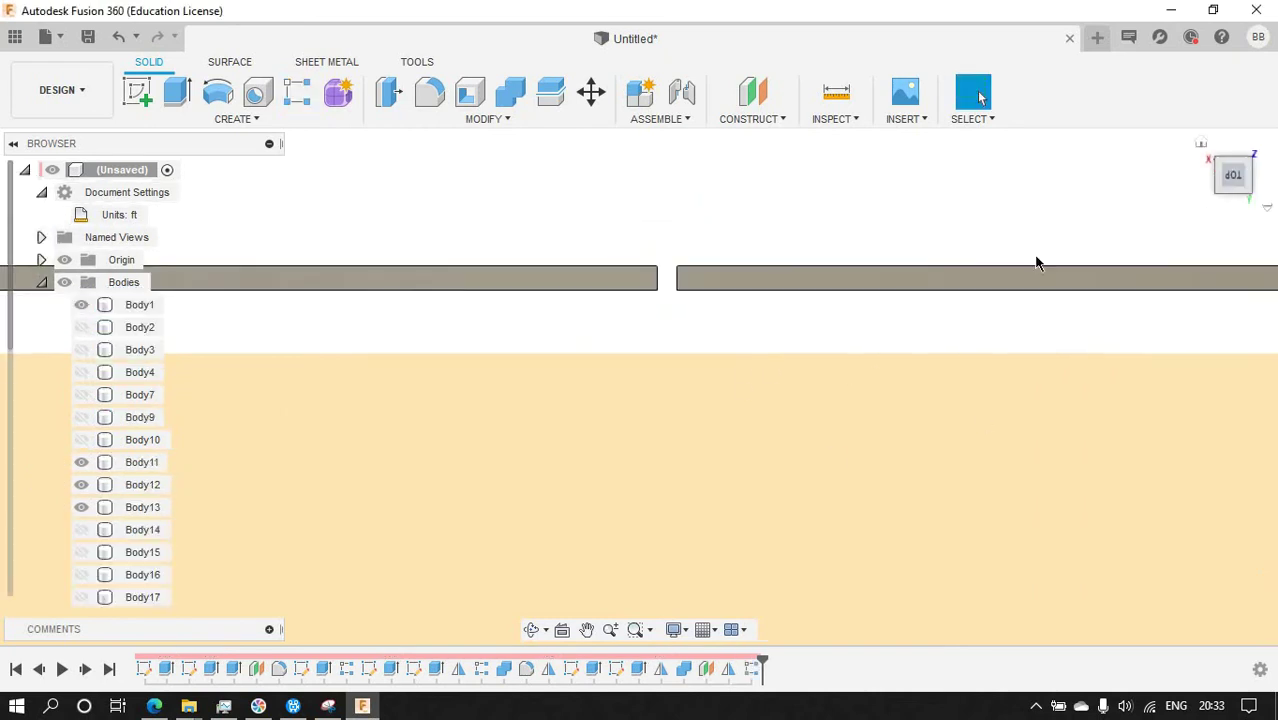
Show Body9 and keep Body2 hidden to inspect the panel coupling.
left_click(81, 327)
left_click(81, 330)
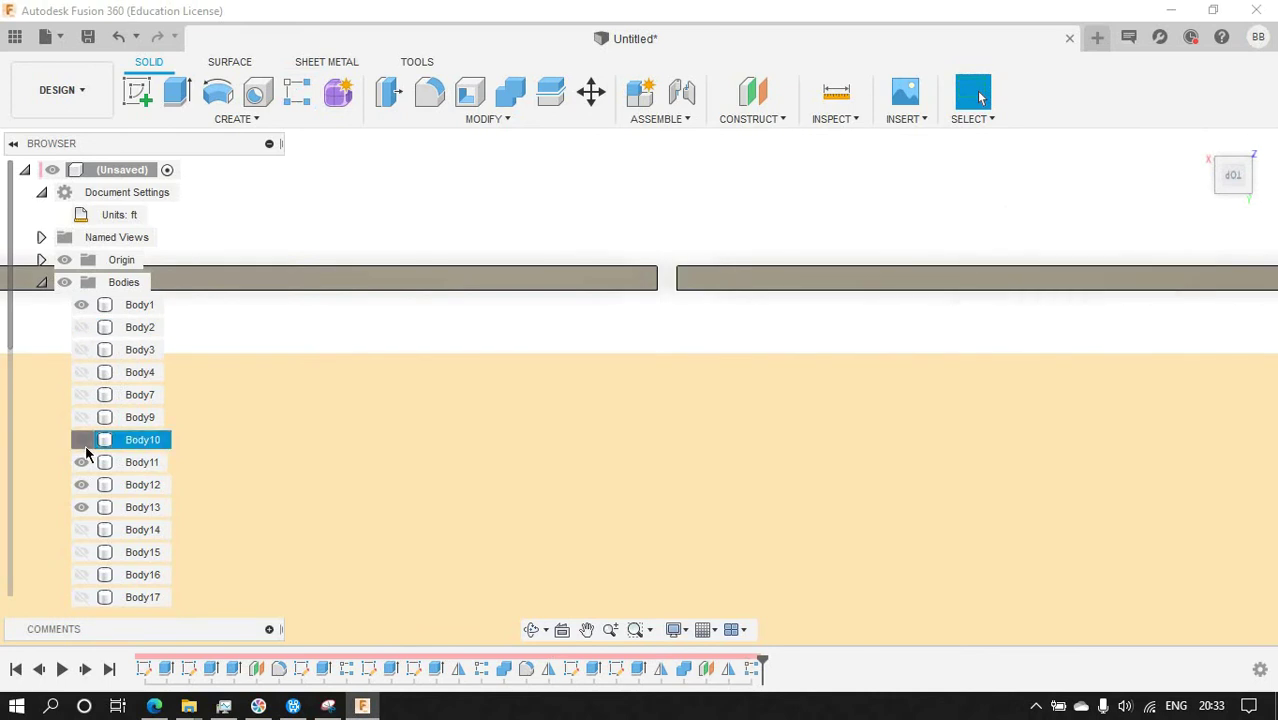
left_click(81, 418)
scroll(655, 282, "up", 5)
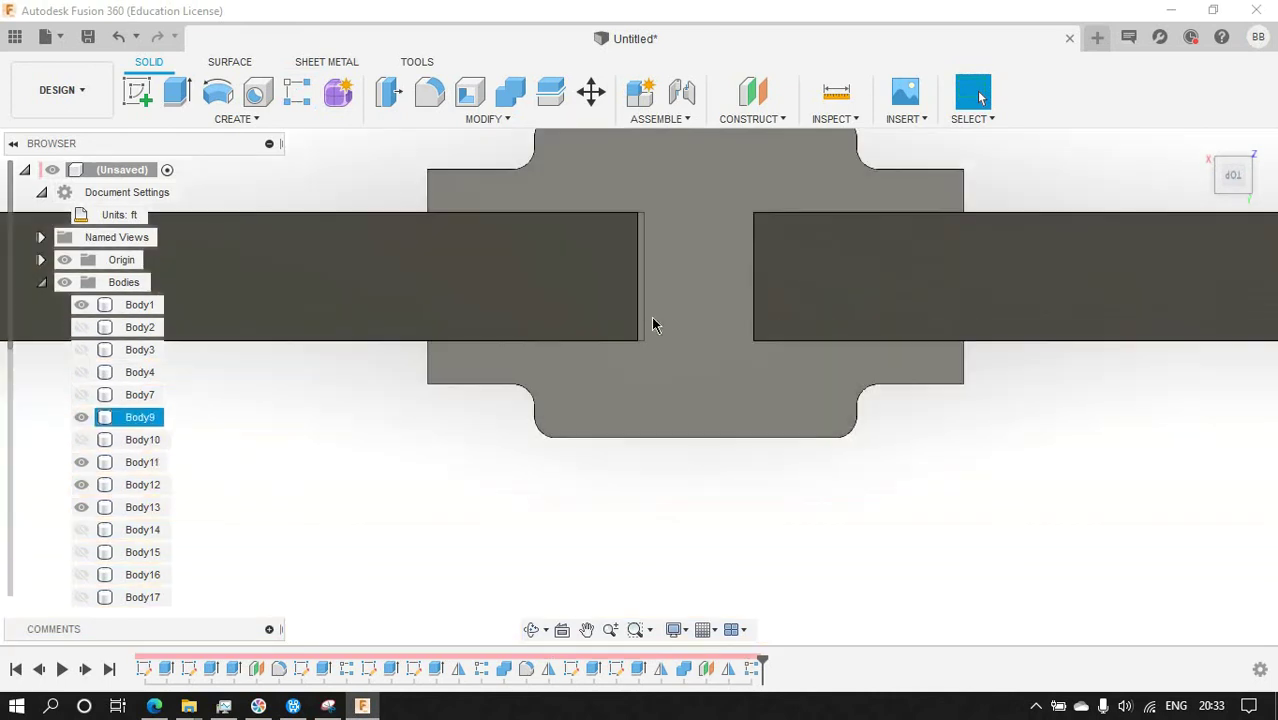
Measure the 0.018 ft gap between neighbouring panel edges and reopen the pattern.
key("i")
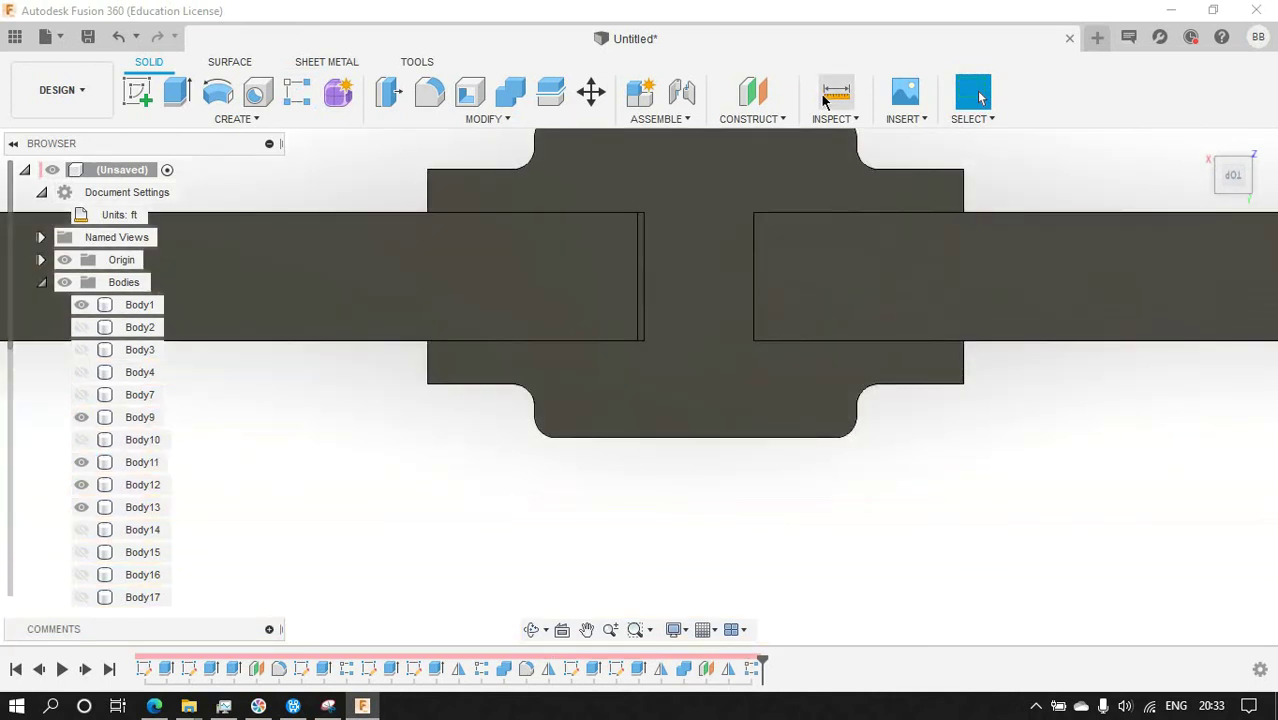
left_click(640, 297)
left_click(754, 283)
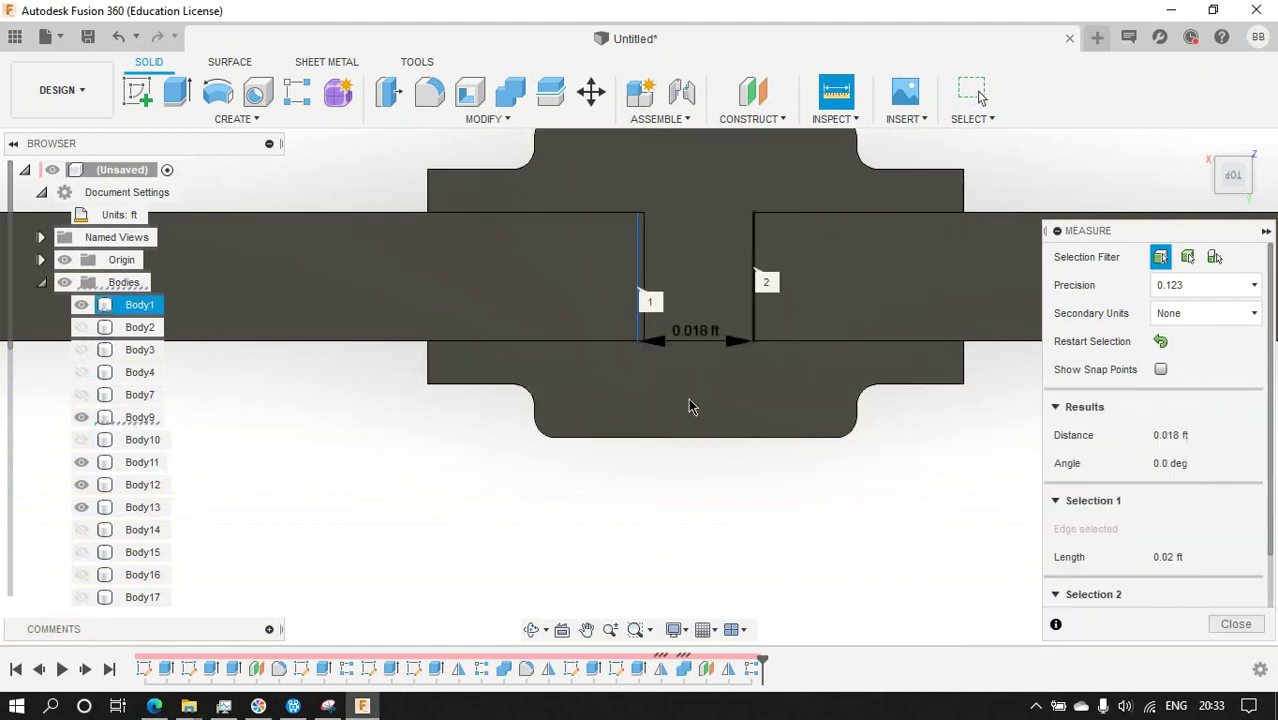
left_click(762, 486)
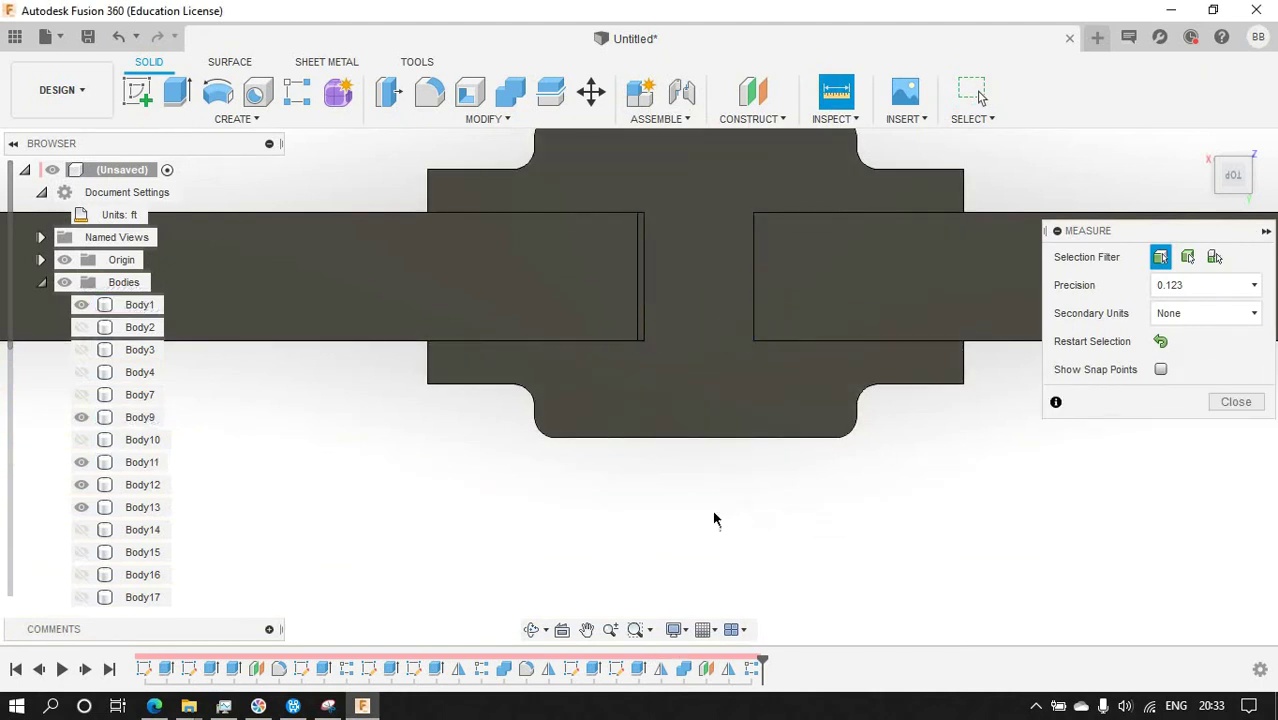
left_click(1232, 401)
left_click(751, 669)
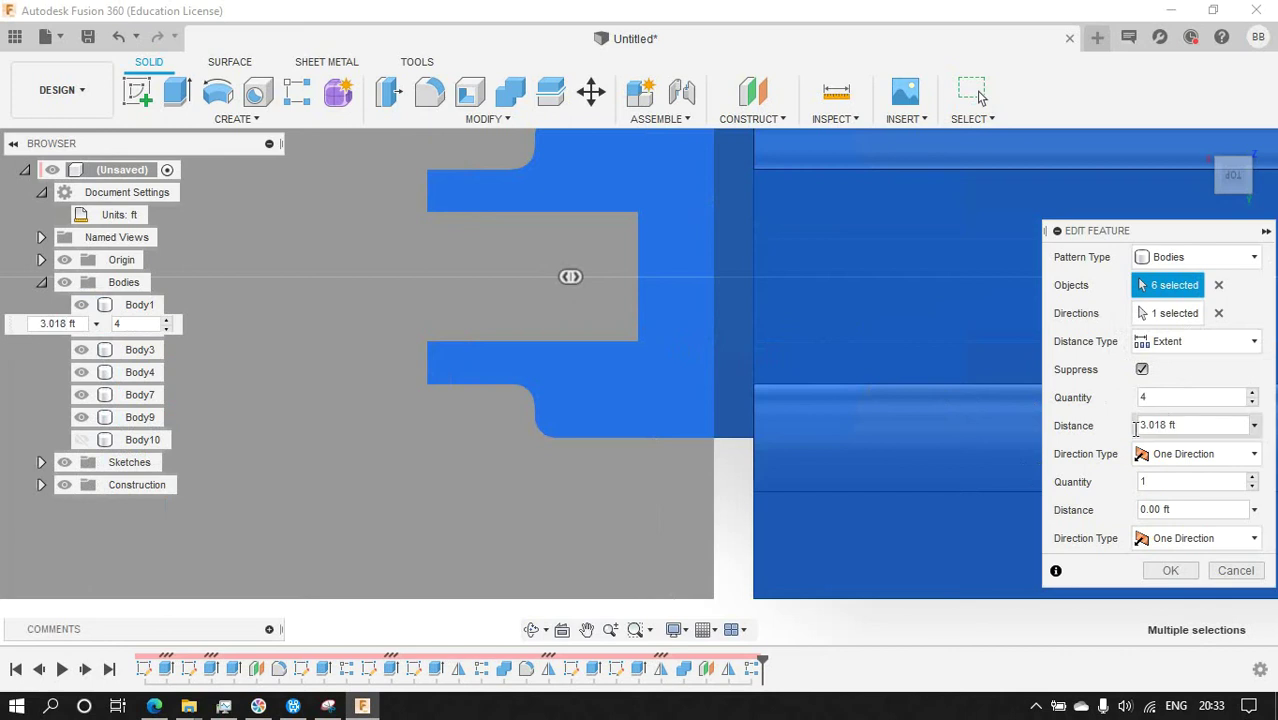
Switch the pattern distance to spacing, enter 1.0177 ft and confirm the four panels.
left_click(1136, 428)
left_click(1195, 341)
left_click(1165, 390)
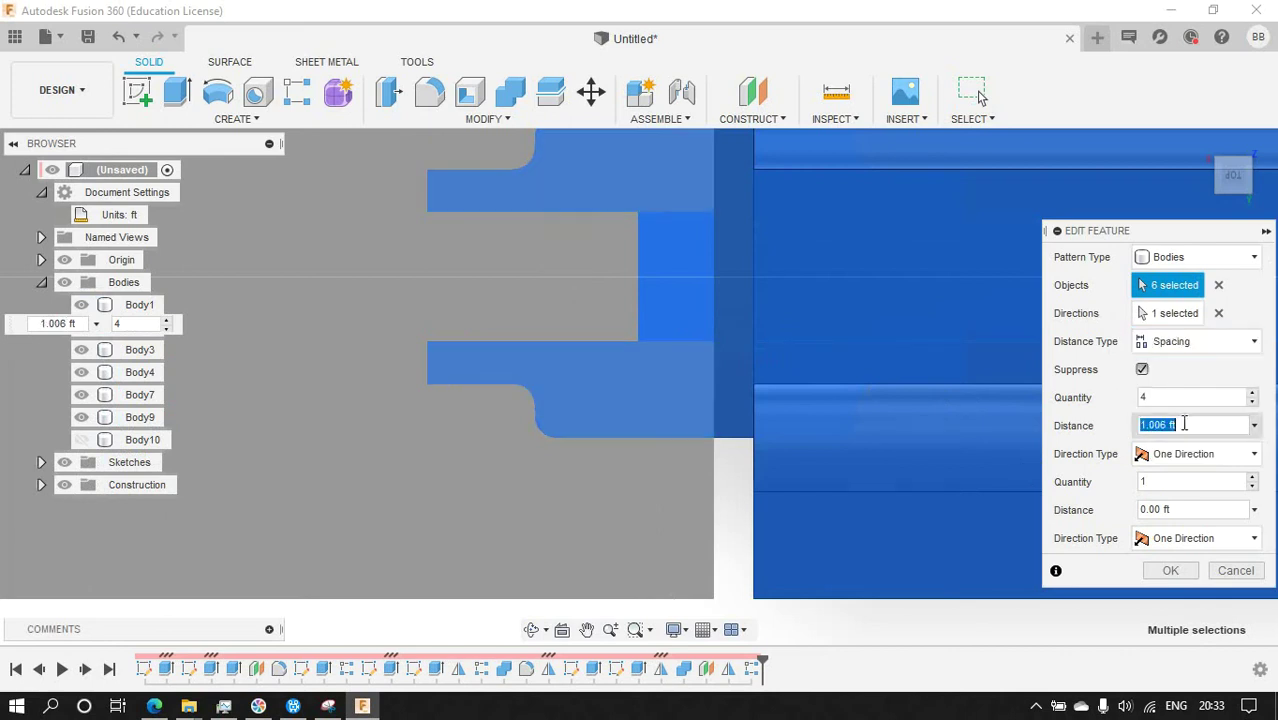
key("BackSpace")
type("1")
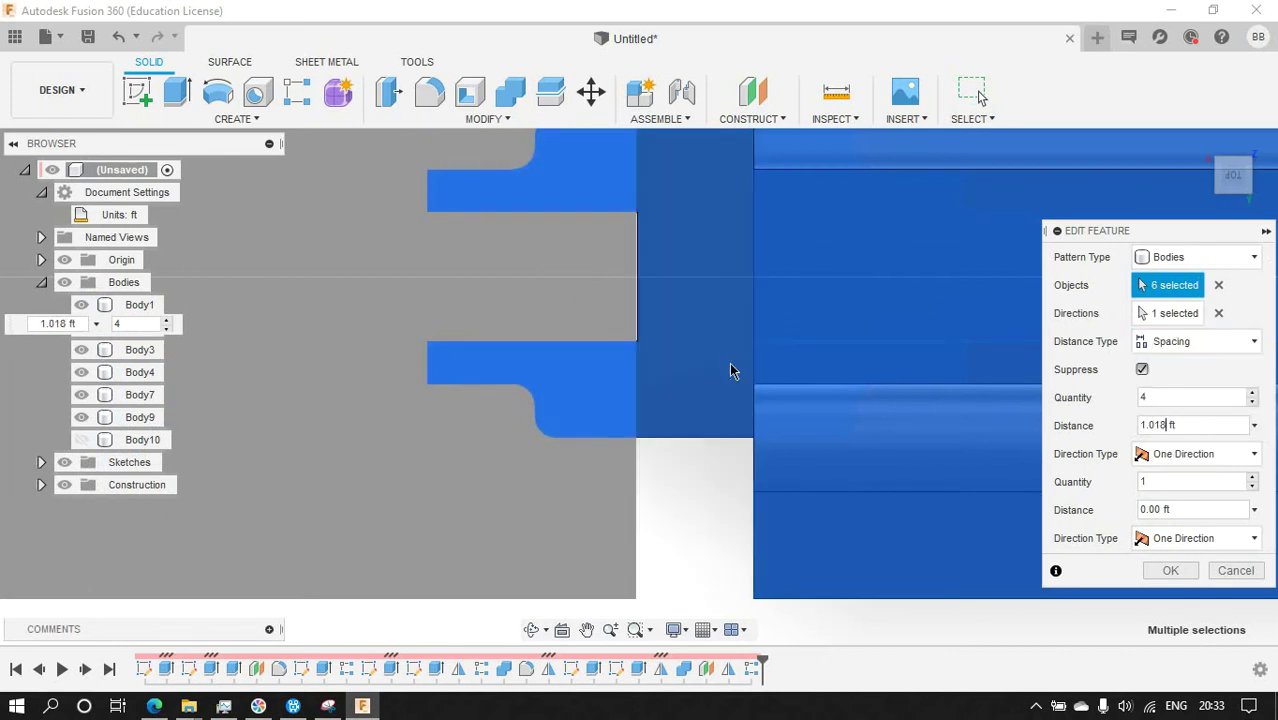
type("8")
type("7")
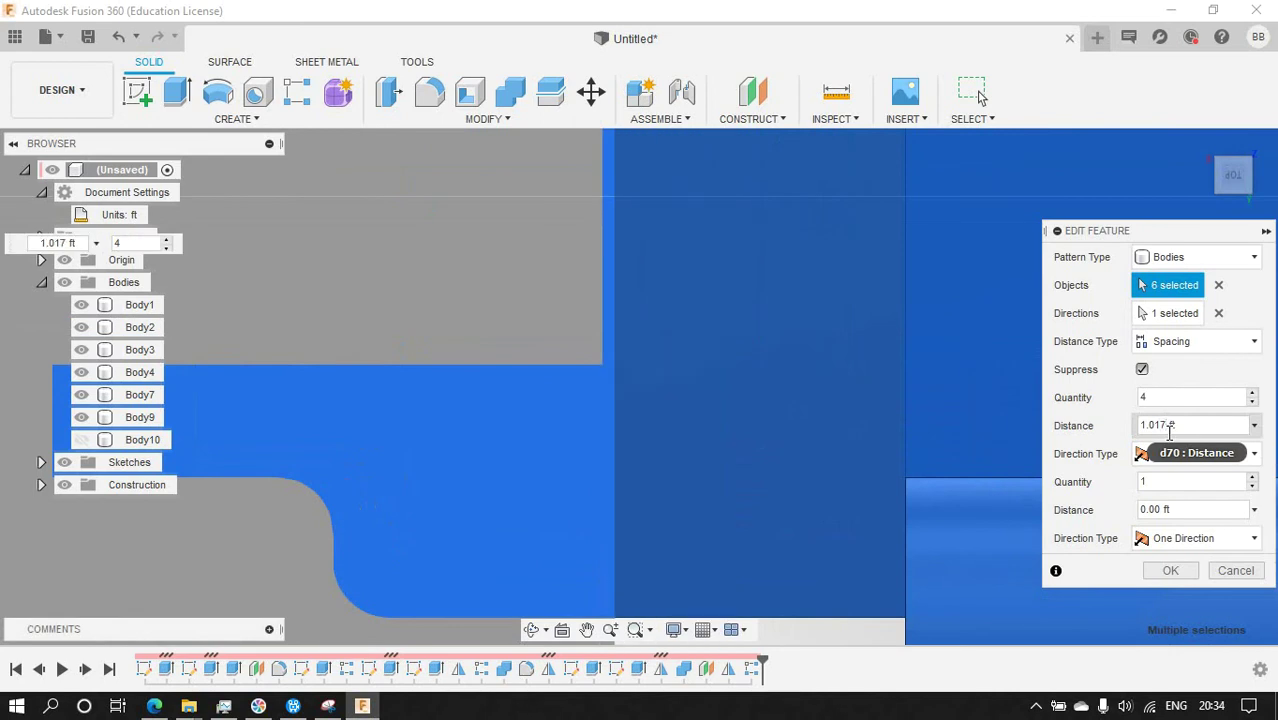
type("8")
key("BackSpace")
type("7")
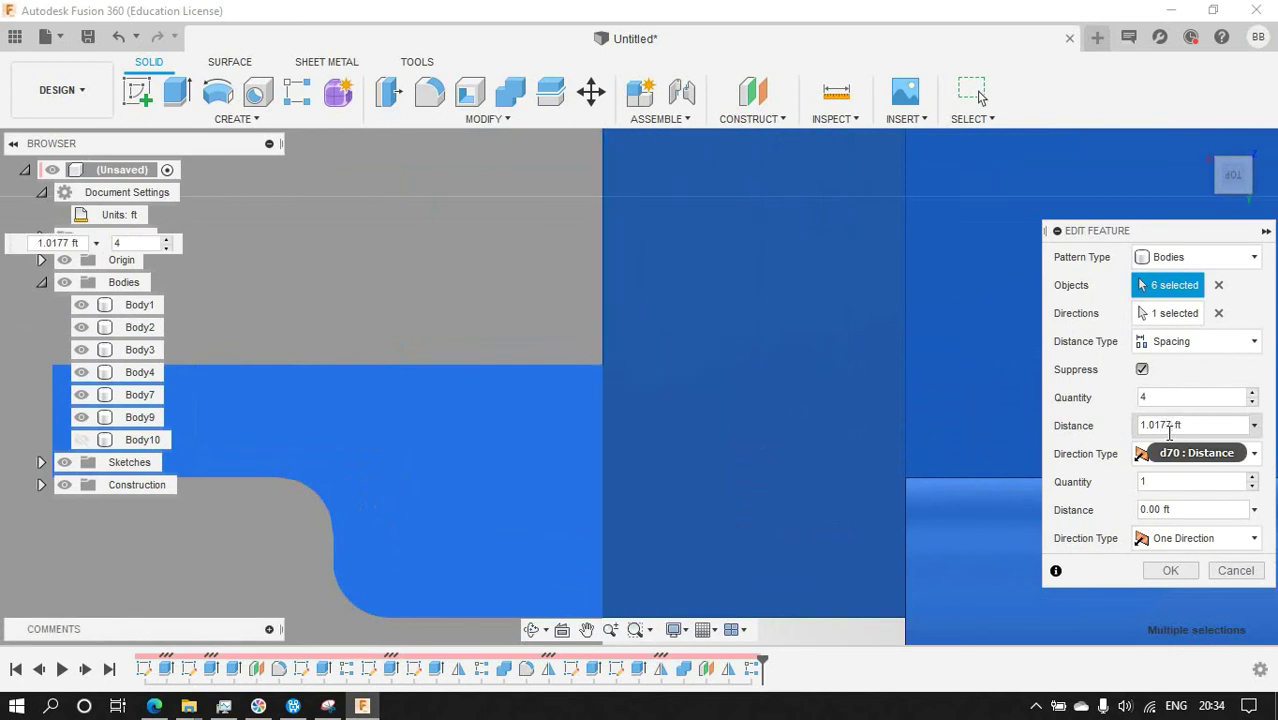
left_click(1170, 570)
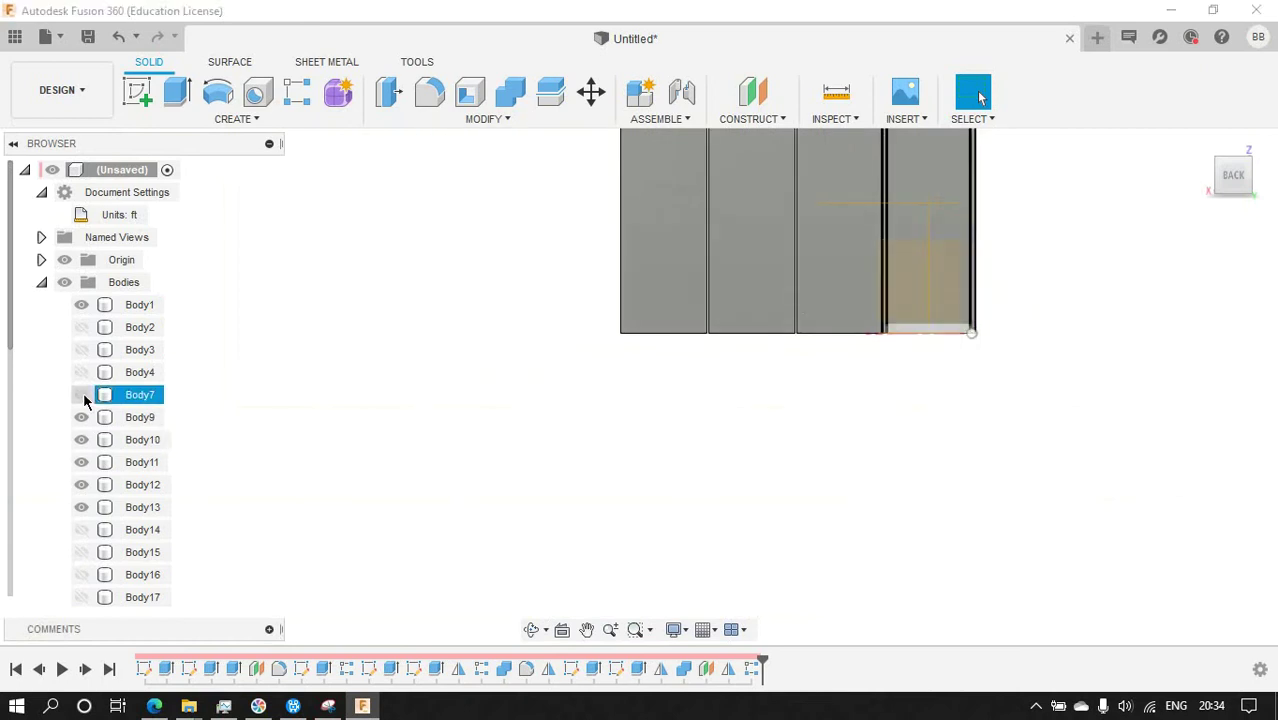
Look over the four patterned panels, check Display Settings, and begin a new sketch.
scroll(667, 466, "down", 3)
scroll(836, 483, "up", 3)
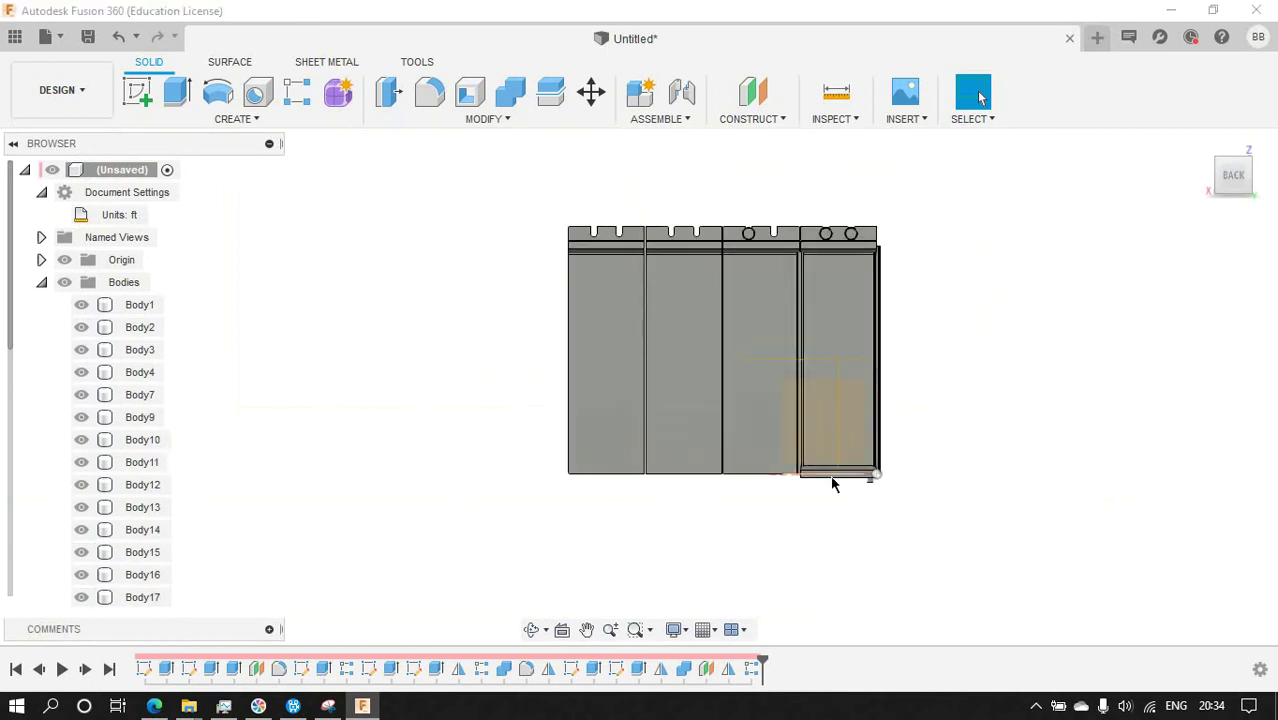
scroll(836, 483, "up", 3)
left_click(674, 629)
mouse_move(716, 479)
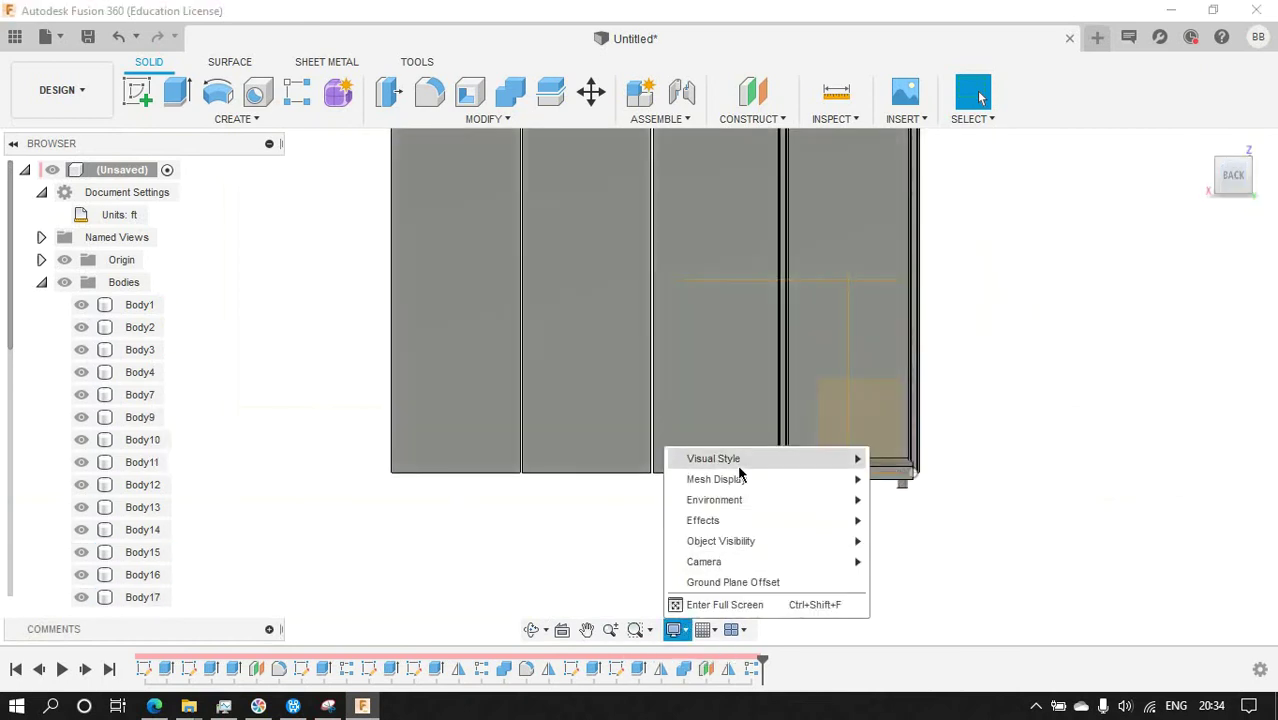
scroll(911, 494, "up", 3)
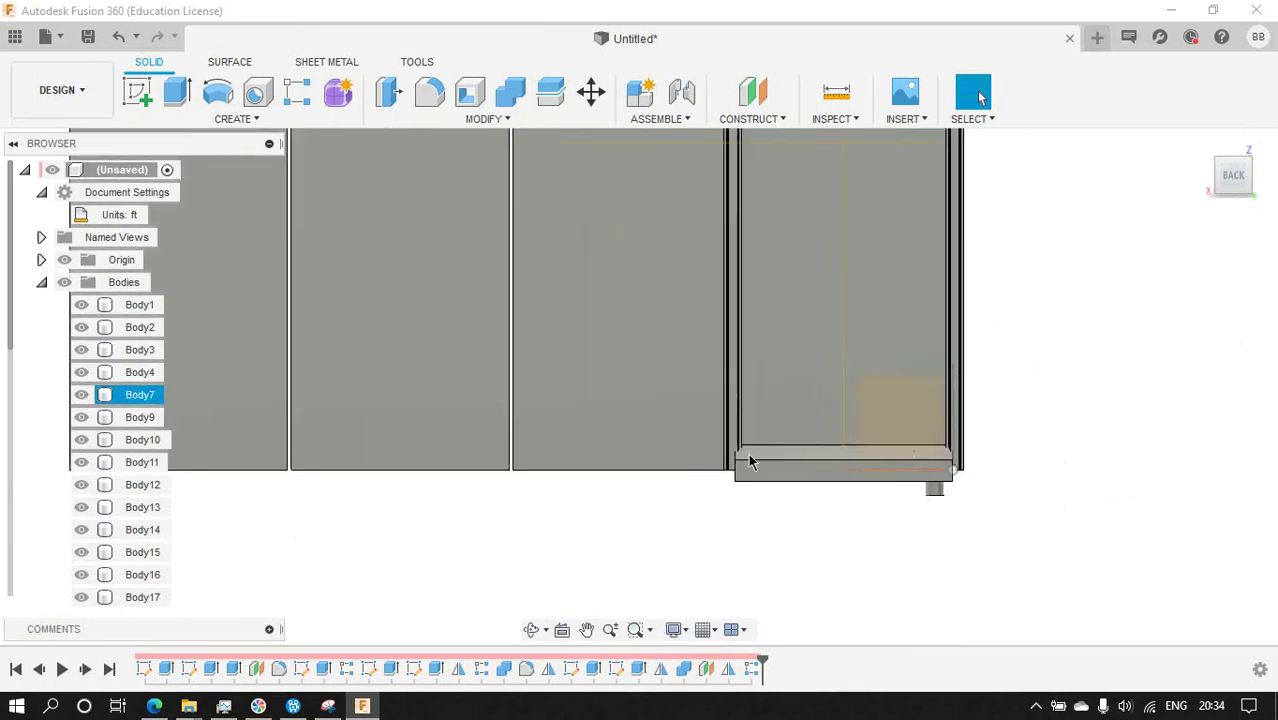
scroll(748, 453, "up", 3)
scroll(650, 428, "down", 2)
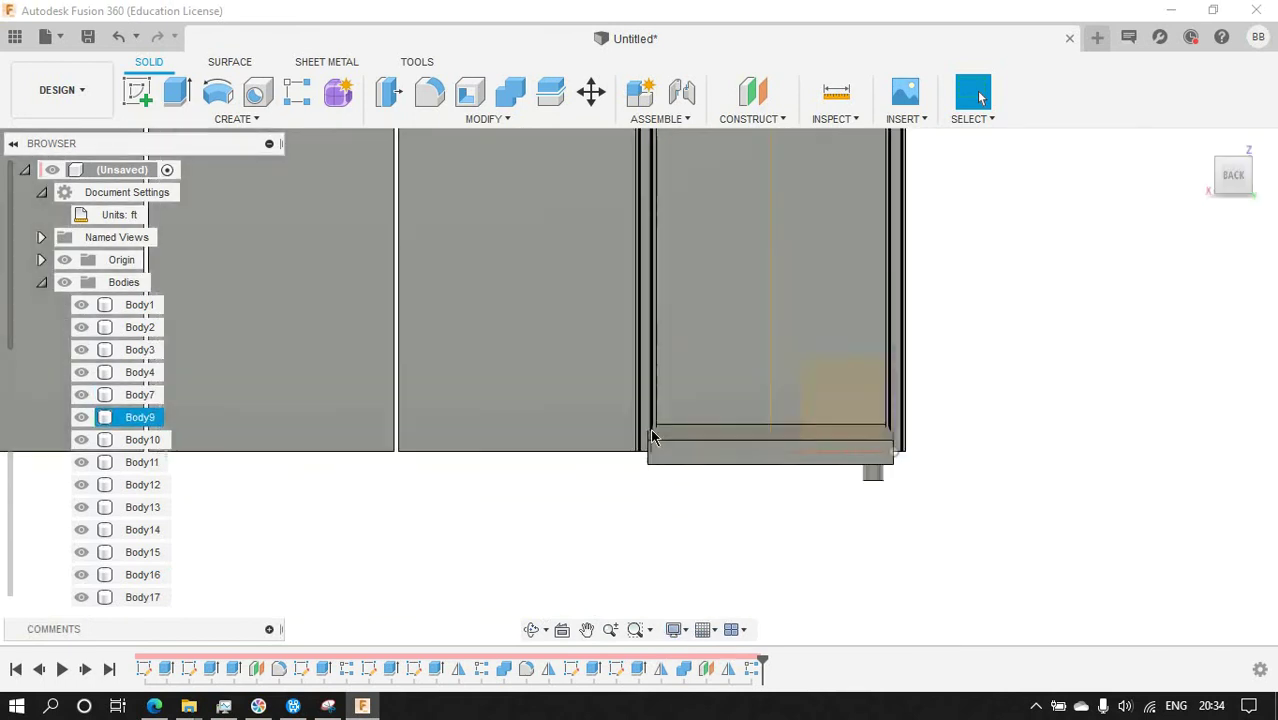
scroll(650, 428, "down", 3)
scroll(657, 249, "up", 2)
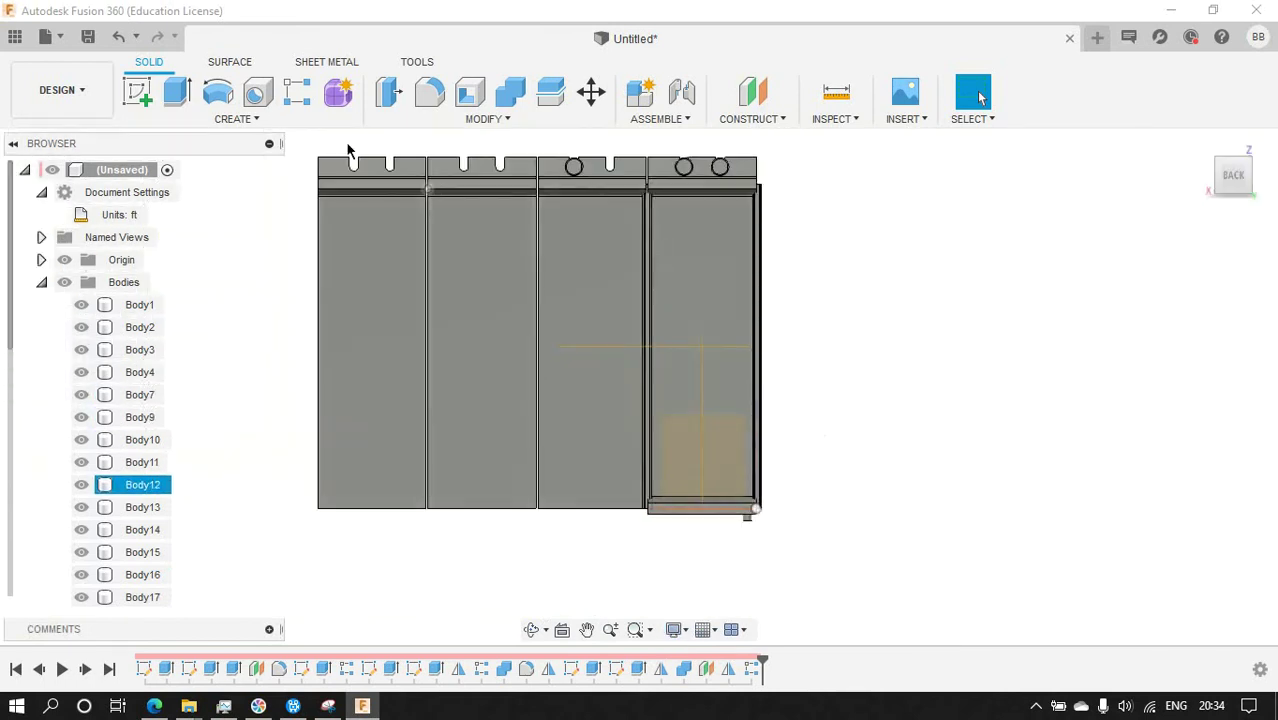
left_click(138, 92)
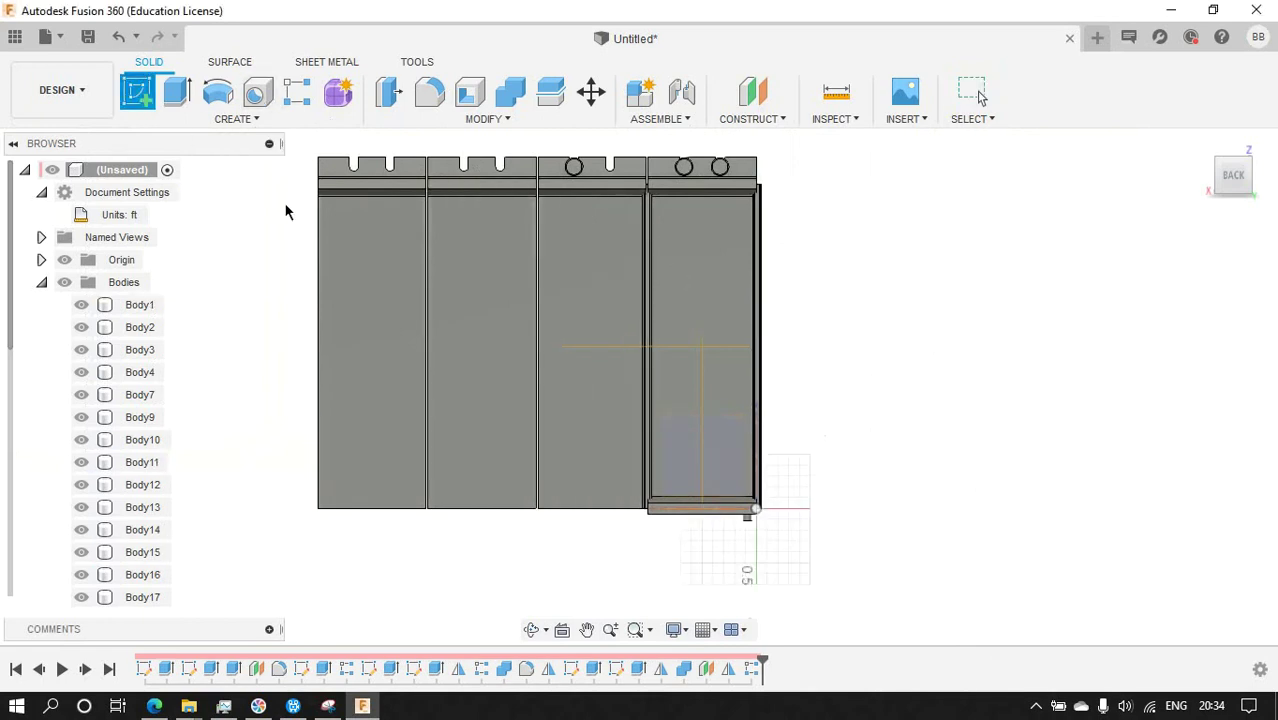
Sketch on the panel face and draw a narrow rectangle along the panel divider.
left_click(622, 248)
left_click(177, 92)
scroll(650, 205, "up", 3)
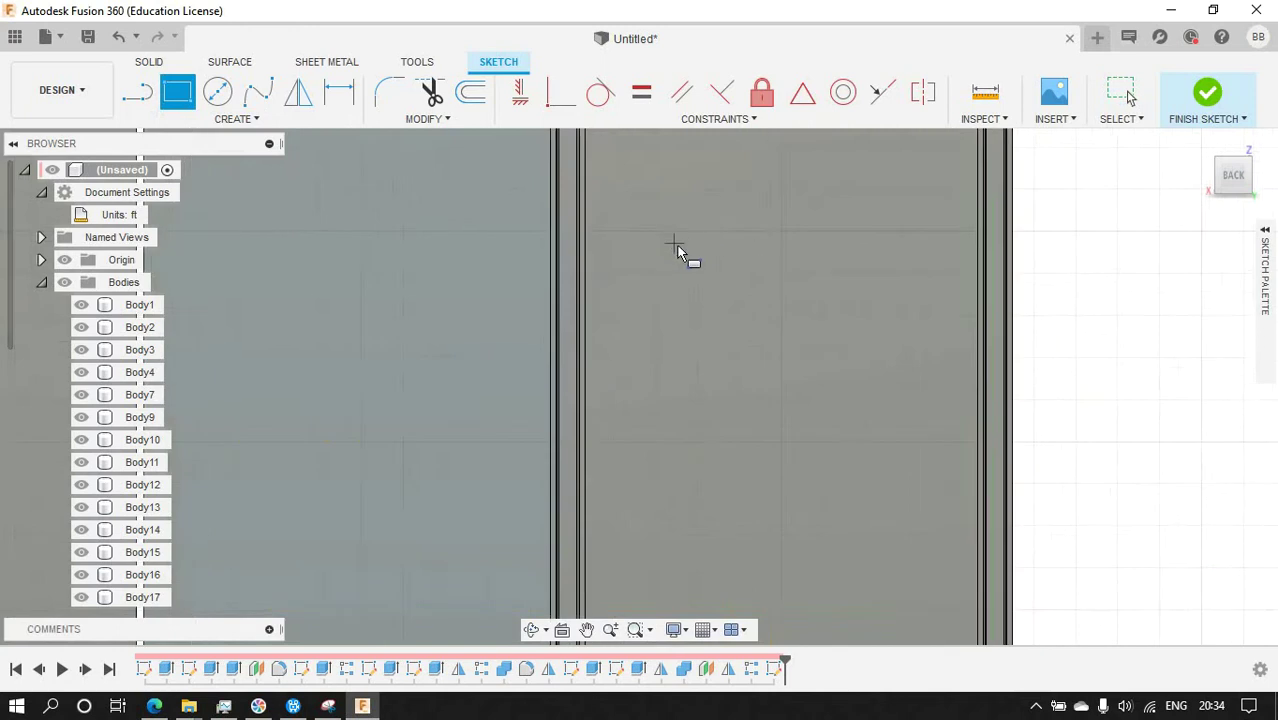
scroll(678, 248, "down", 2)
scroll(655, 225, "up", 3)
scroll(686, 328, "up", 2)
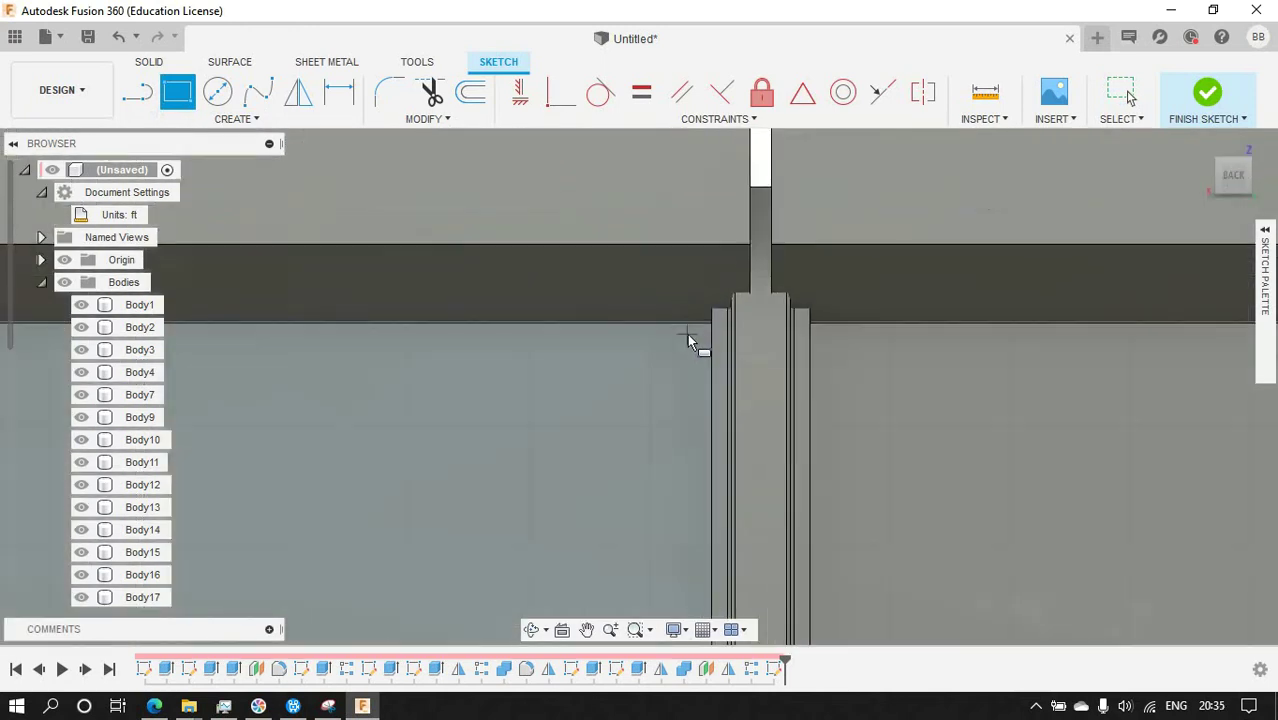
scroll(818, 345, "down", 3)
left_click(841, 329)
scroll(835, 340, "up", 2)
scroll(822, 375, "down", 3)
left_click(822, 375)
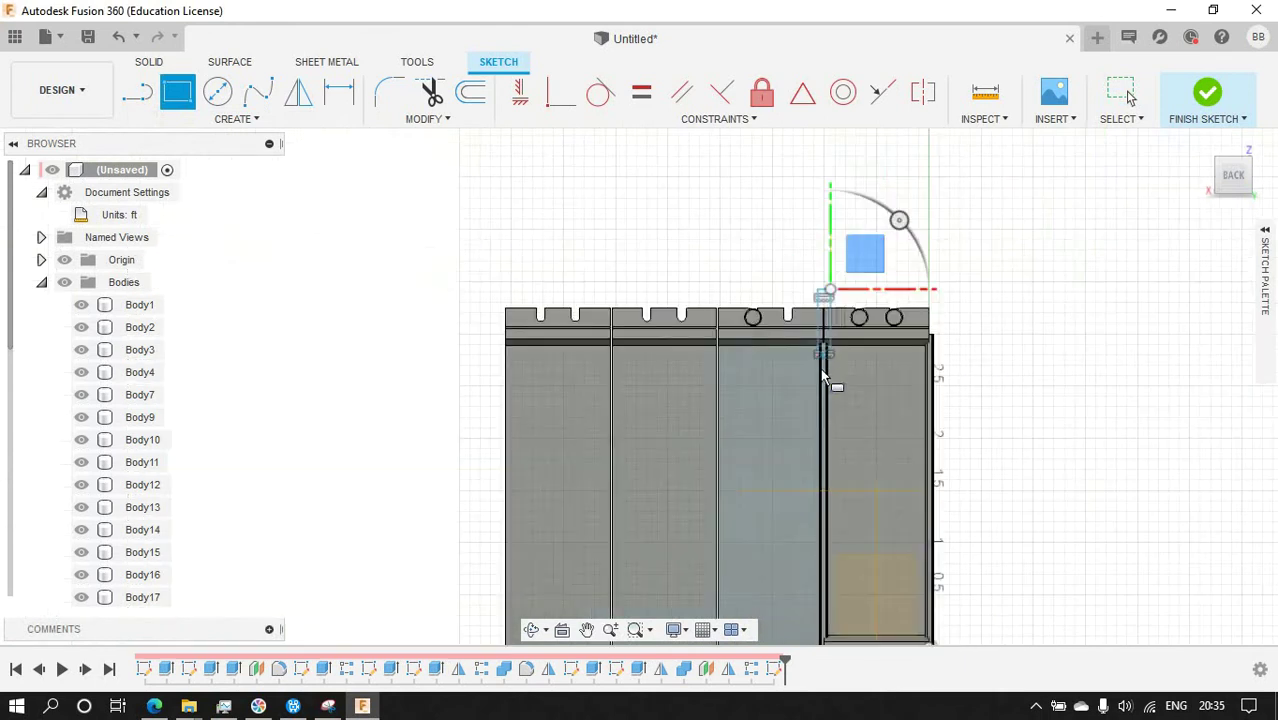
Draw a second small rectangle at the divider's bottom corner.
scroll(827, 505, "down", 3)
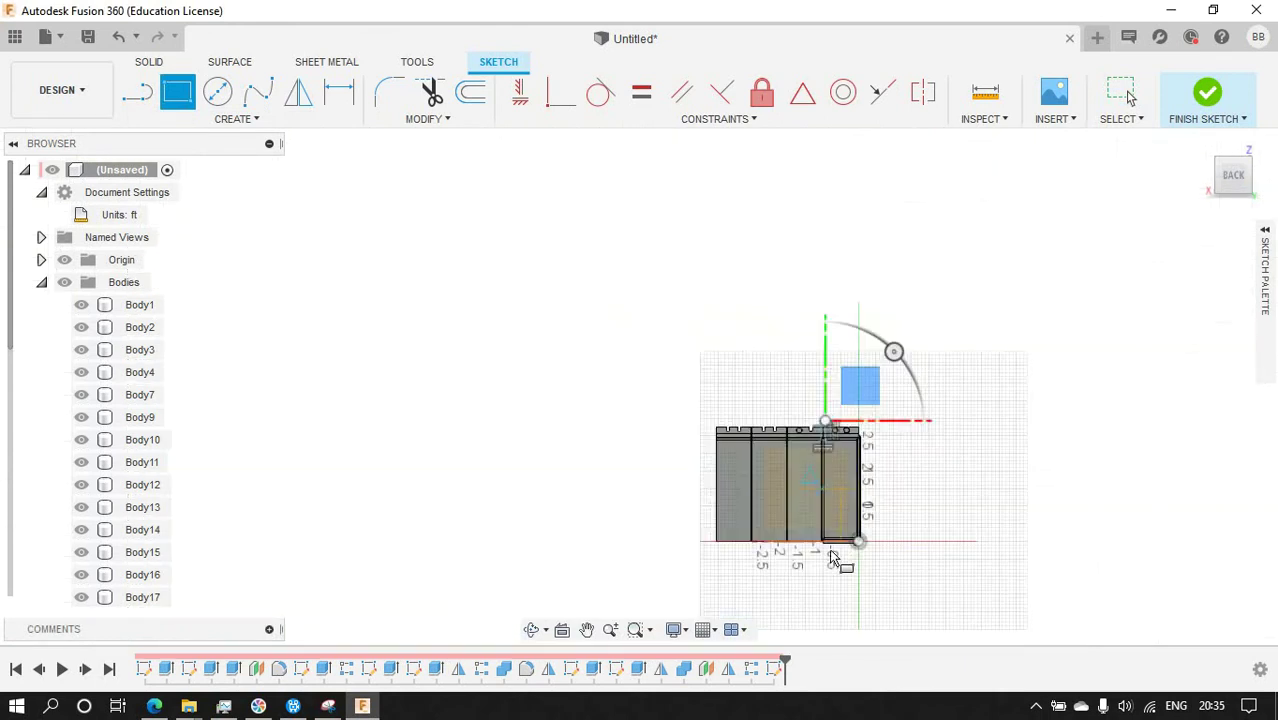
scroll(836, 556, "up", 4)
scroll(790, 515, "up", 3)
left_click(822, 514)
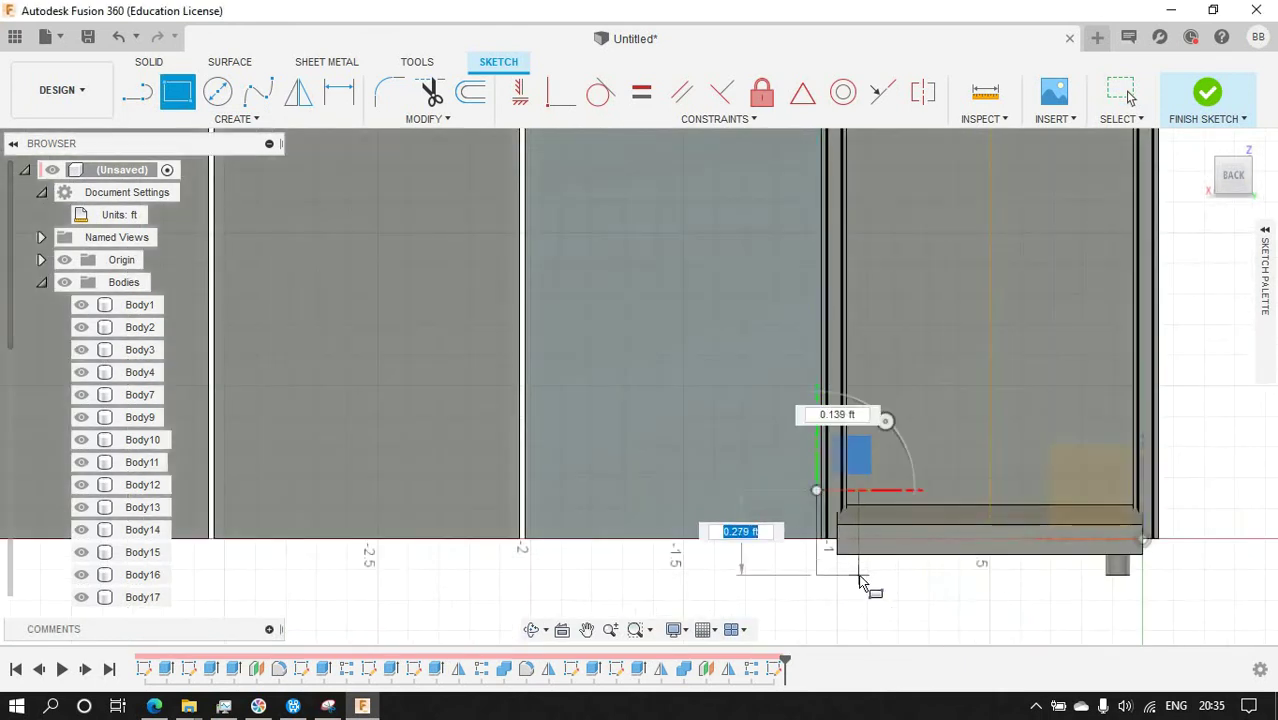
left_click(860, 577)
Constrain and dimension the rectangle's short top line and long side.
left_click(337, 101)
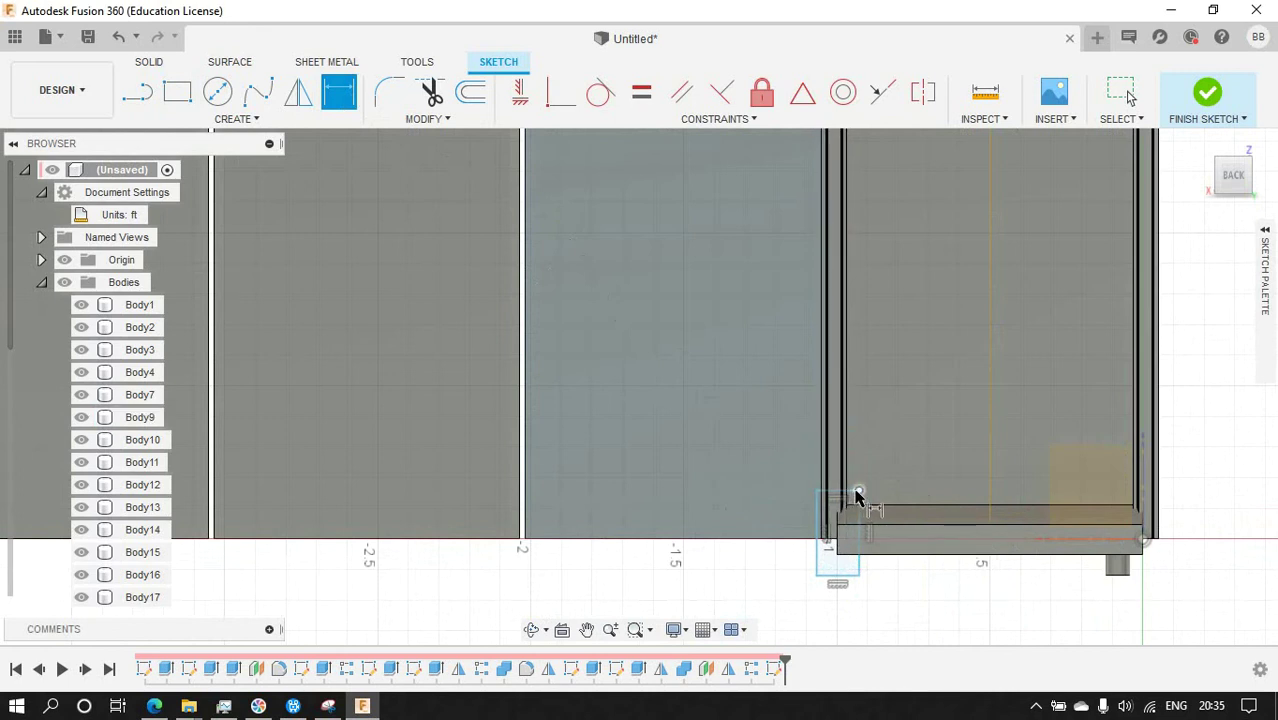
left_click(1145, 546)
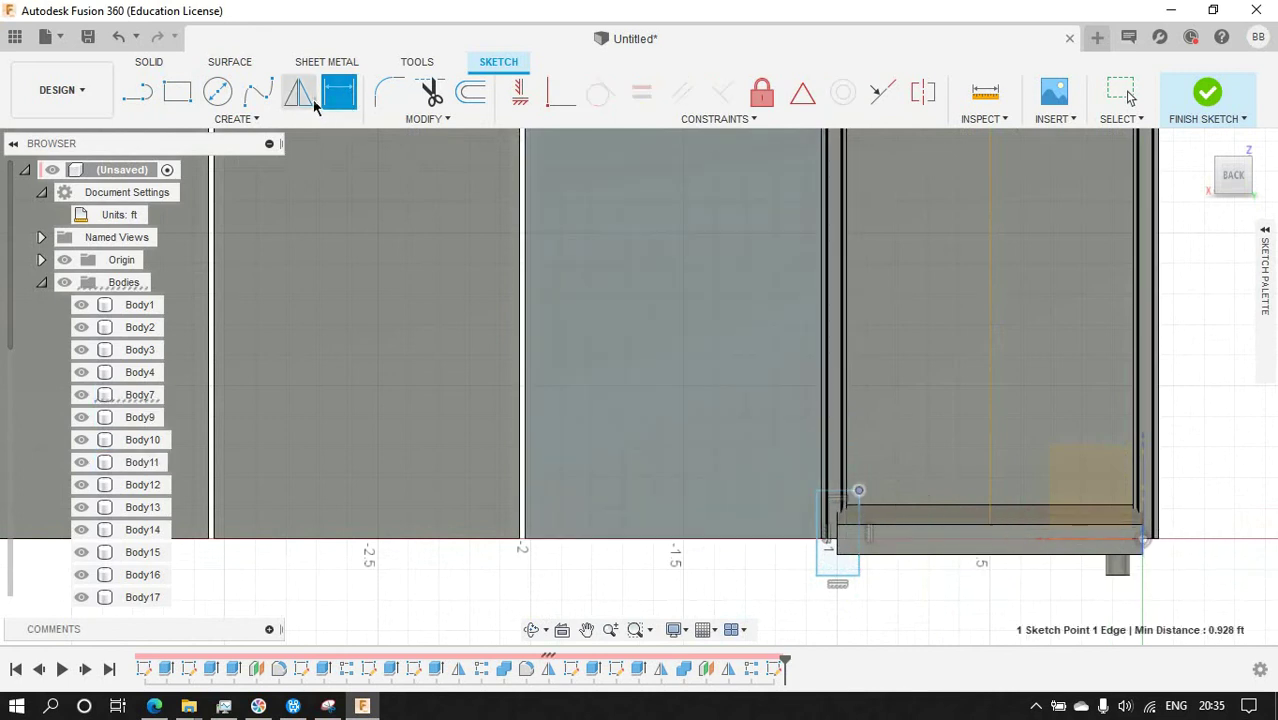
scroll(960, 460, "up", 3)
left_click(821, 445)
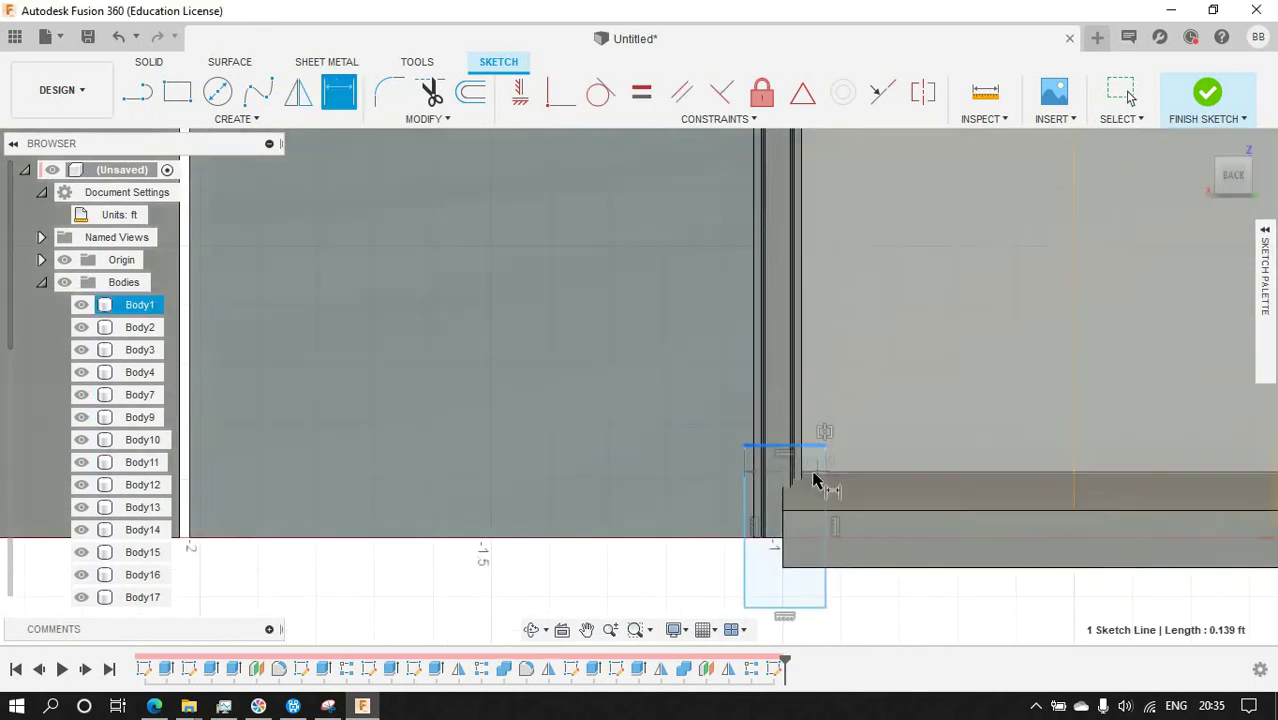
left_click(556, 104)
key("d")
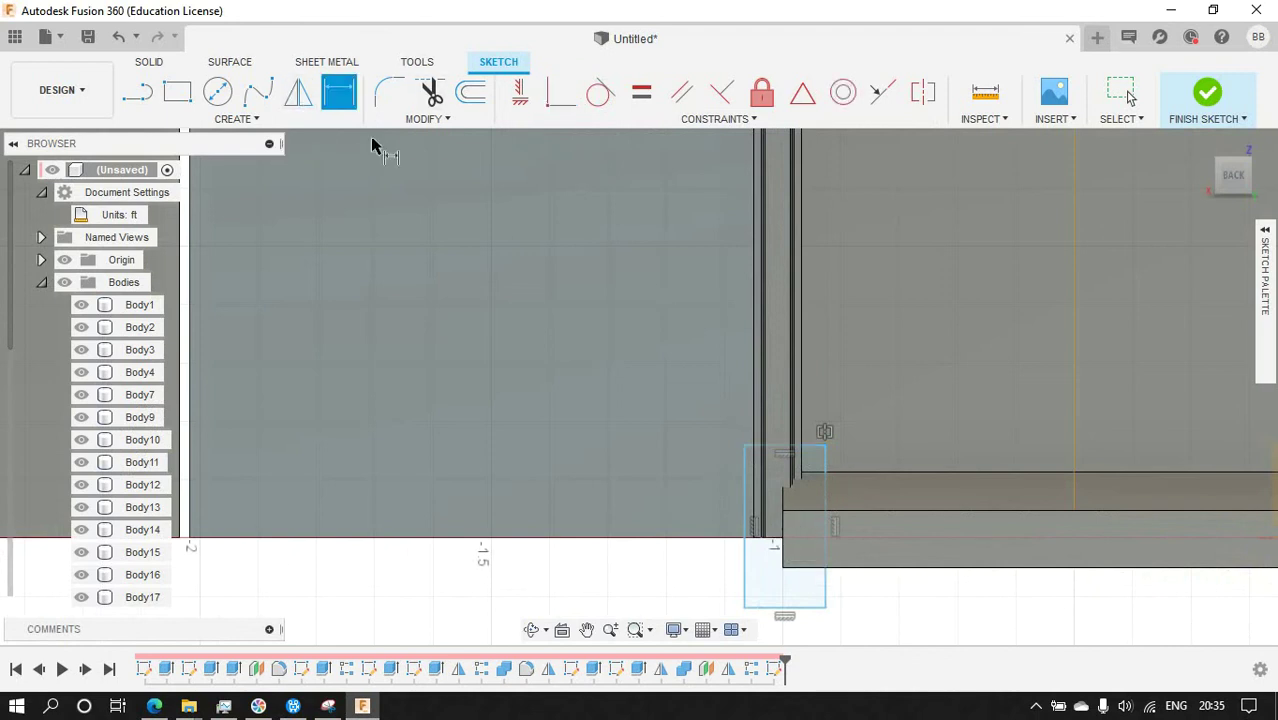
left_click(706, 541)
left_click(714, 575)
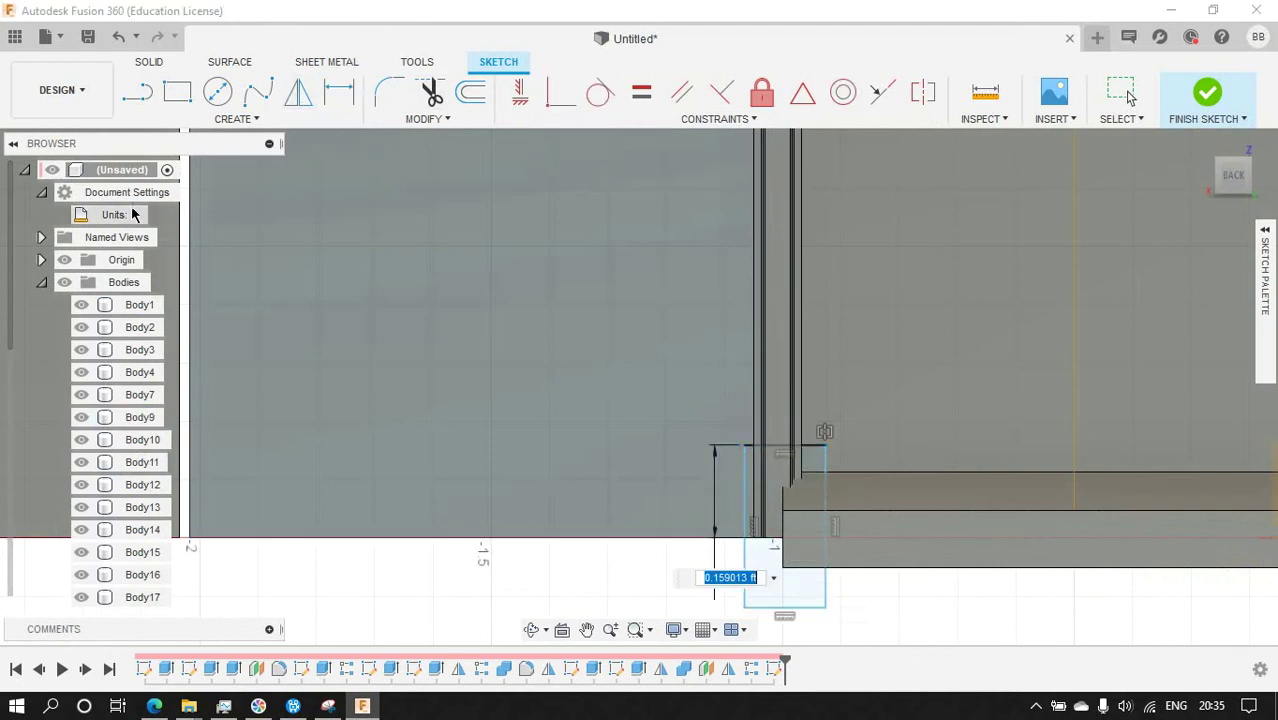
Switch the document units to millimetres and set the height dimension to 35 mm.
left_click(157, 216)
left_click(1163, 319)
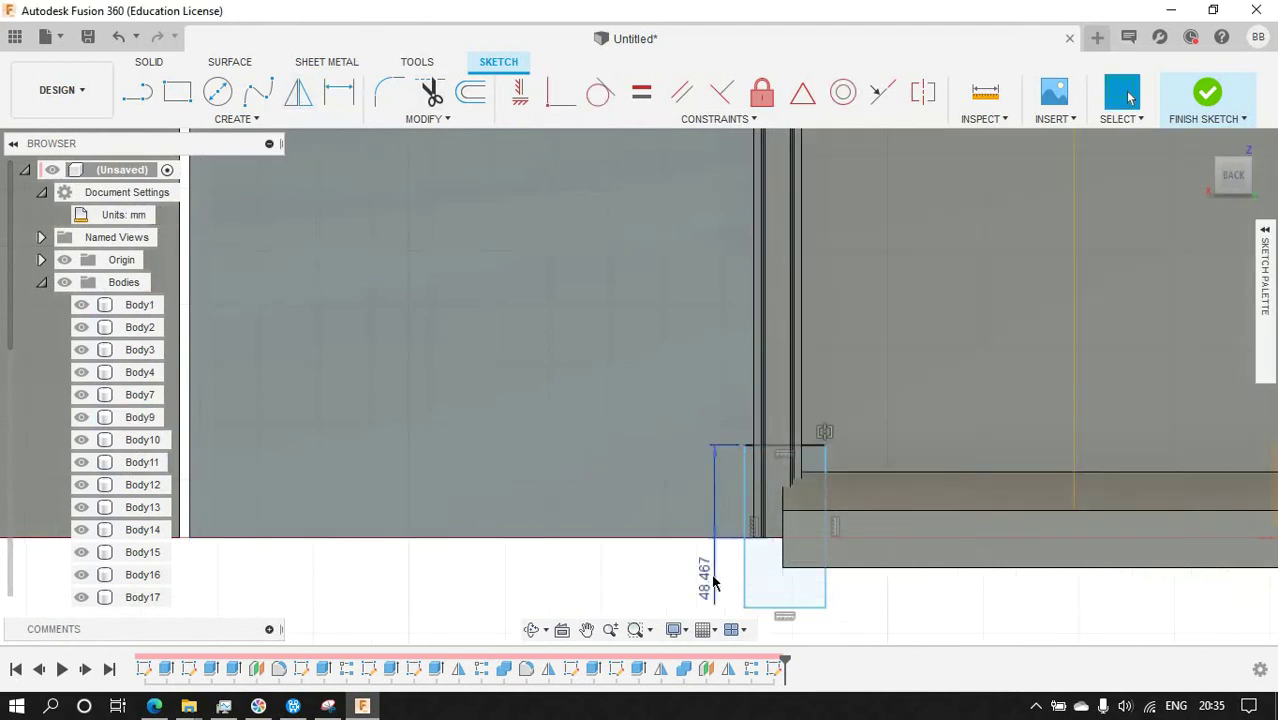
double_click(705, 578)
type("30")
key("Return")
double_click(703, 560)
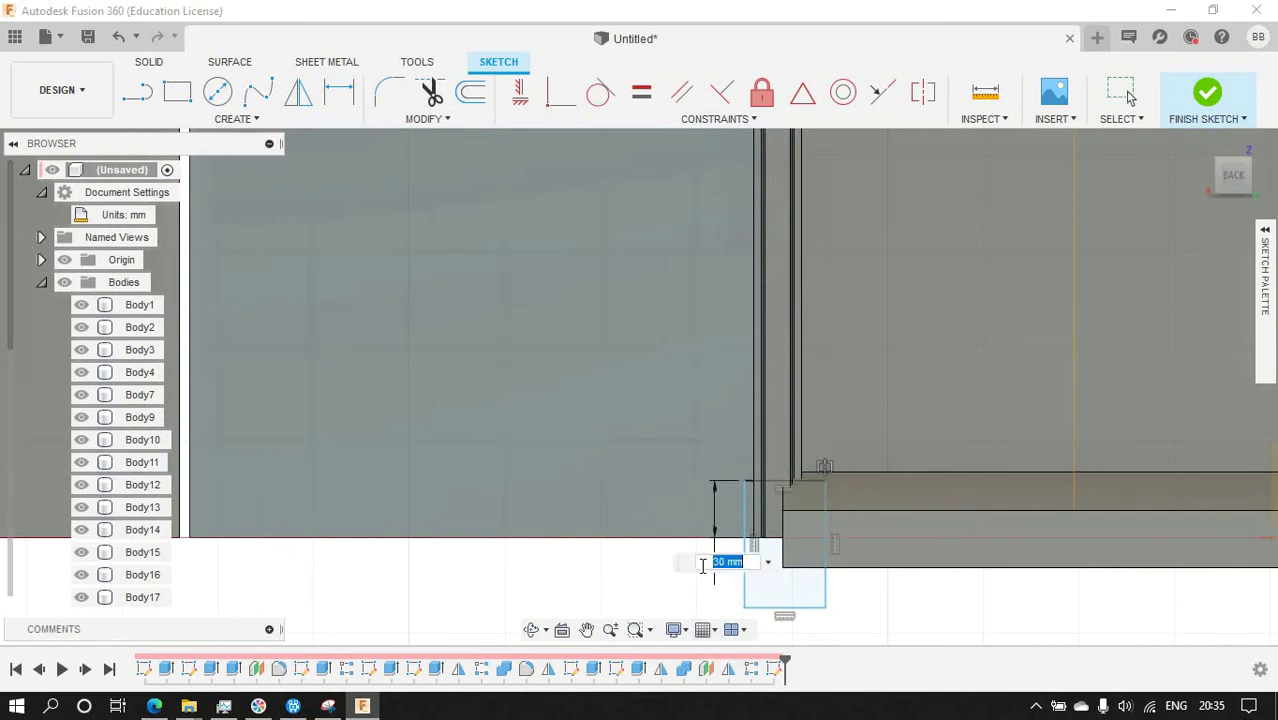
type("35")
key("Return")
Add a second 35 mm dimension from the edge to the sketch point.
scroll(713, 570, "down", 10)
scroll(716, 322, "up", 10)
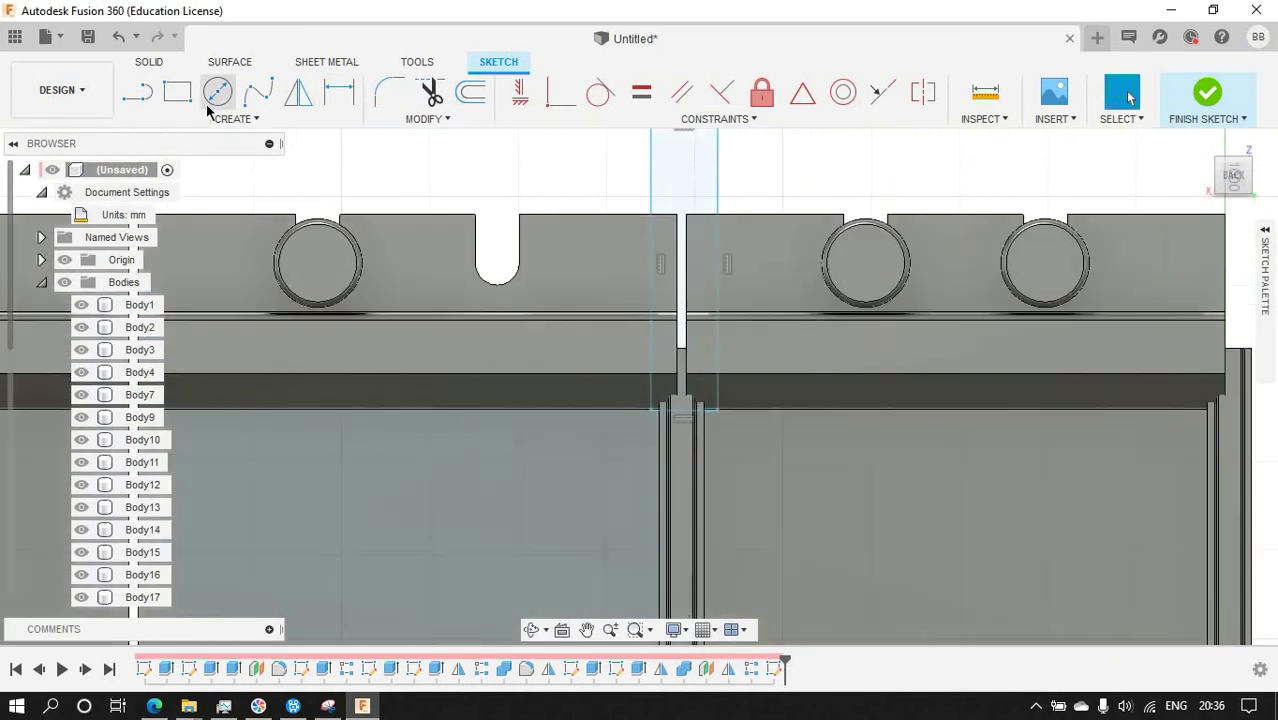
scroll(650, 360, "up", 2)
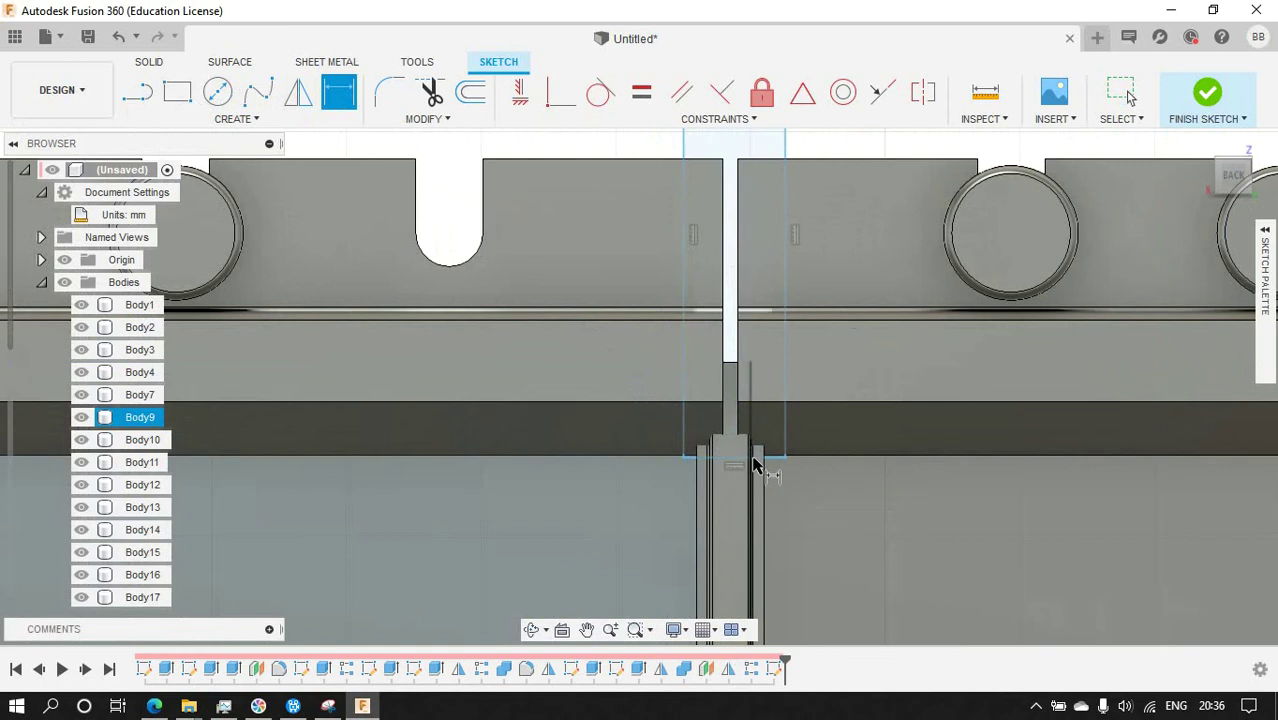
scroll(733, 366, "down", 3)
scroll(562, 284, "up", 3)
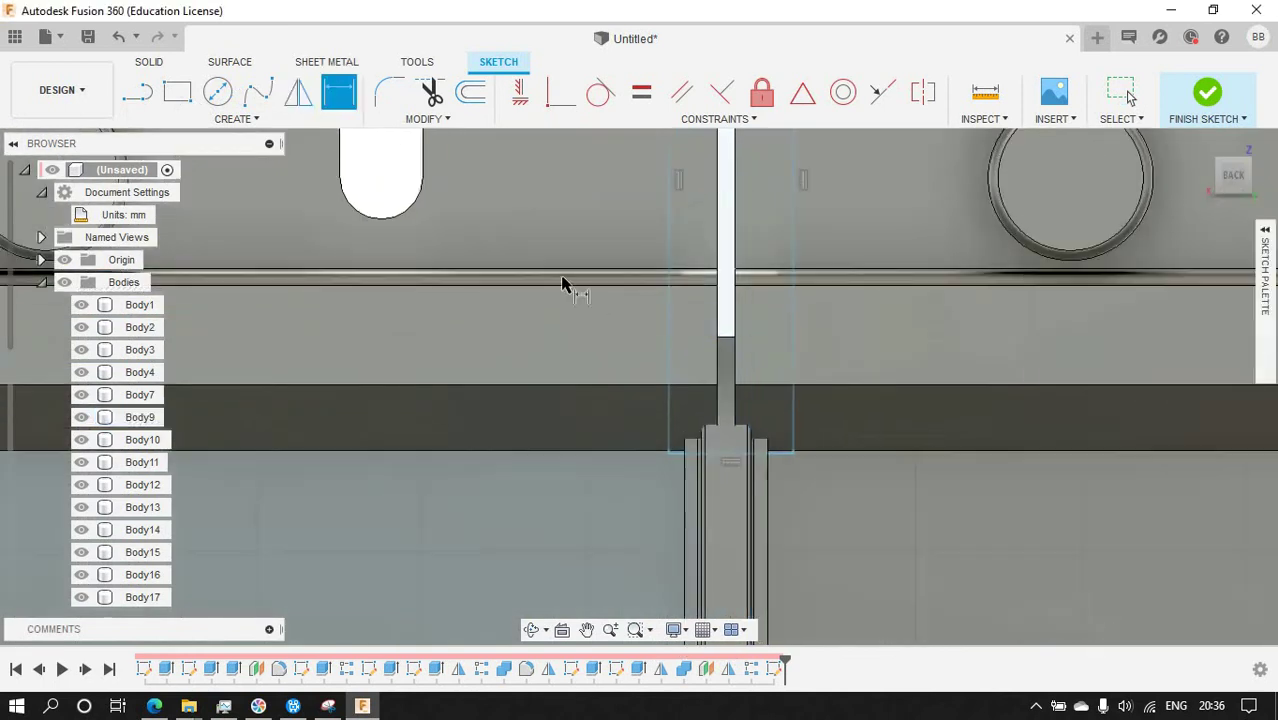
left_click(727, 339)
left_click(673, 456)
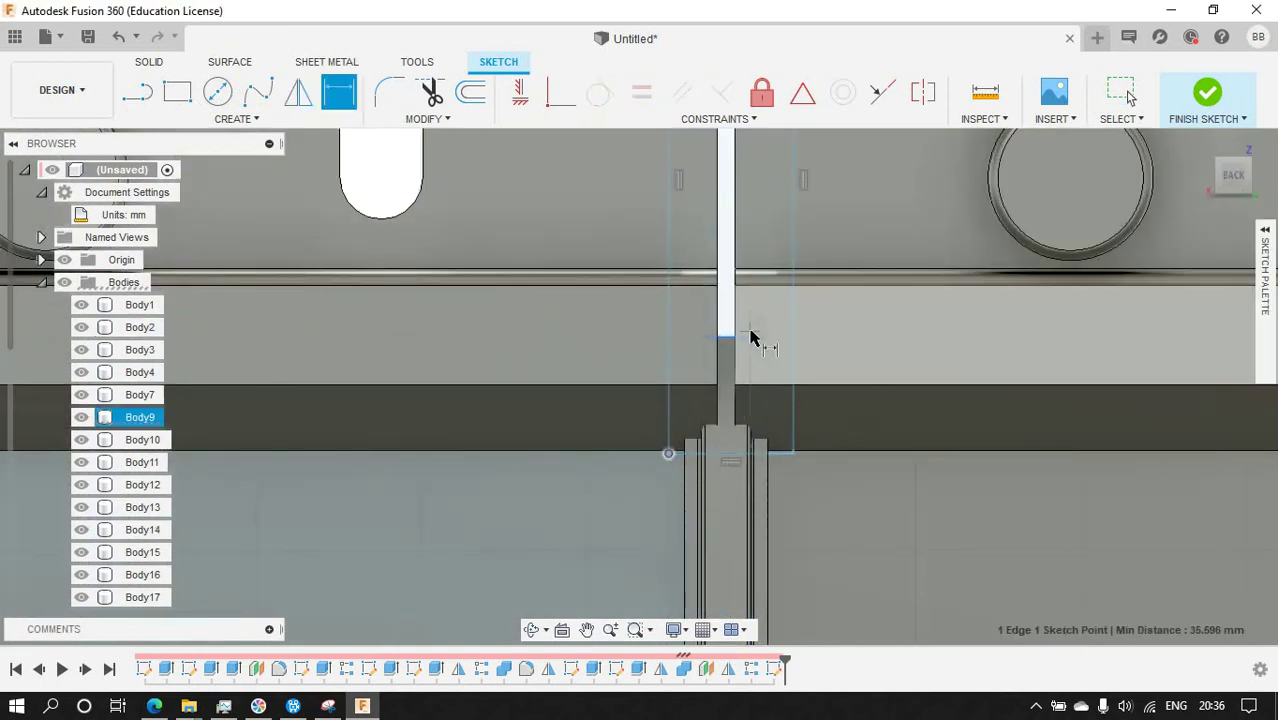
scroll(753, 337, "down", 3)
left_click(823, 172)
type("35")
key("Return")
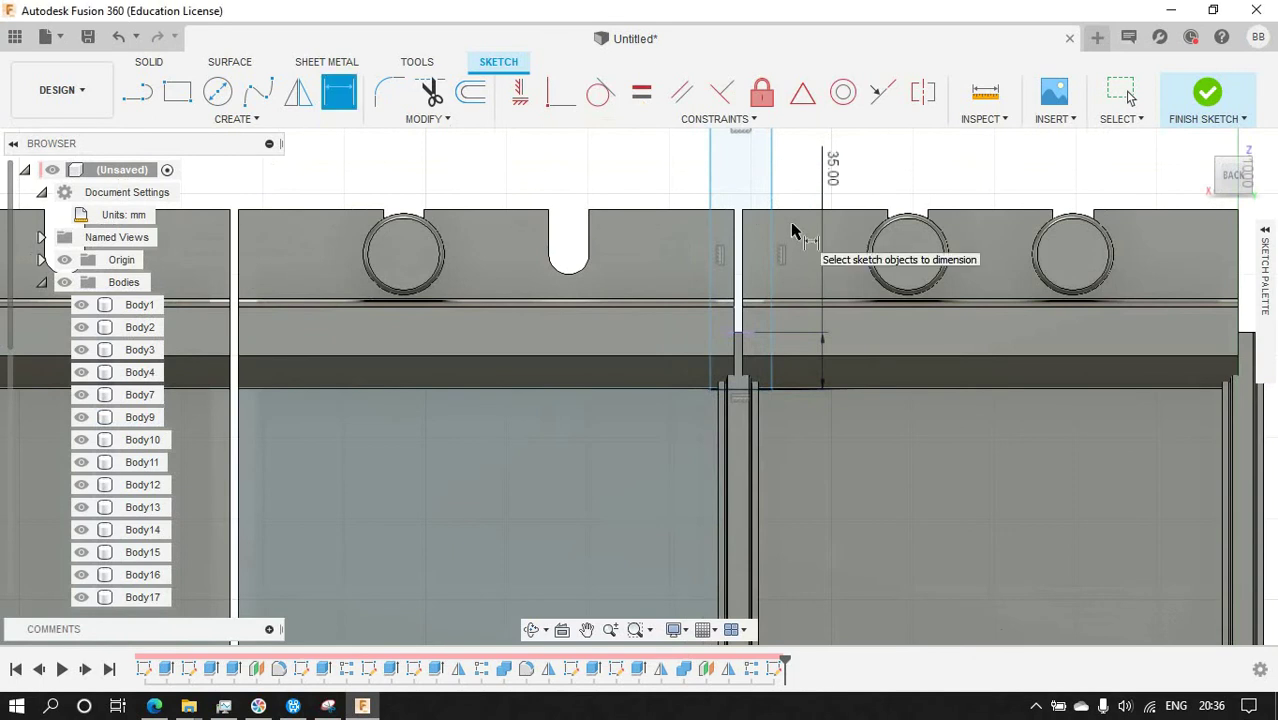
scroll(783, 285, "down", 5)
left_click(298, 92)
Mirror the divider sketch geometry across the bottom edge.
scroll(716, 197, "up", 3)
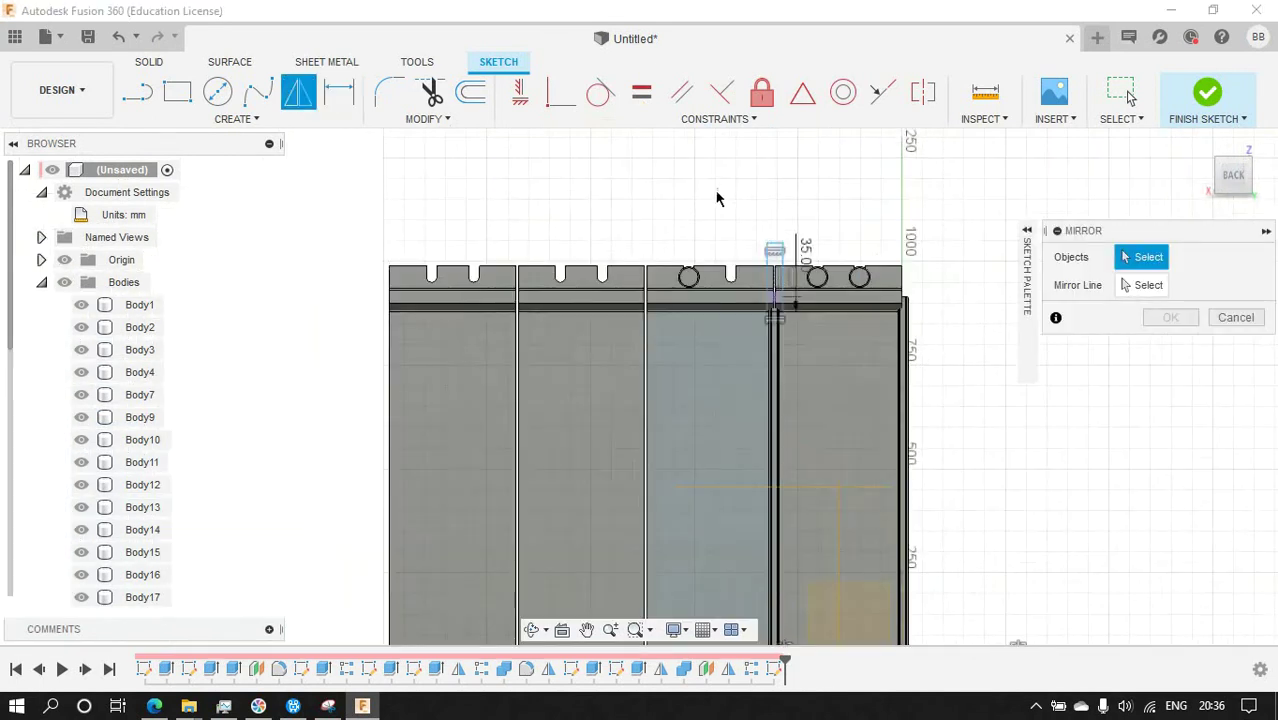
left_click_drag(716, 189, 797, 310)
scroll(797, 310, "down", 3)
scroll(815, 400, "up", 3)
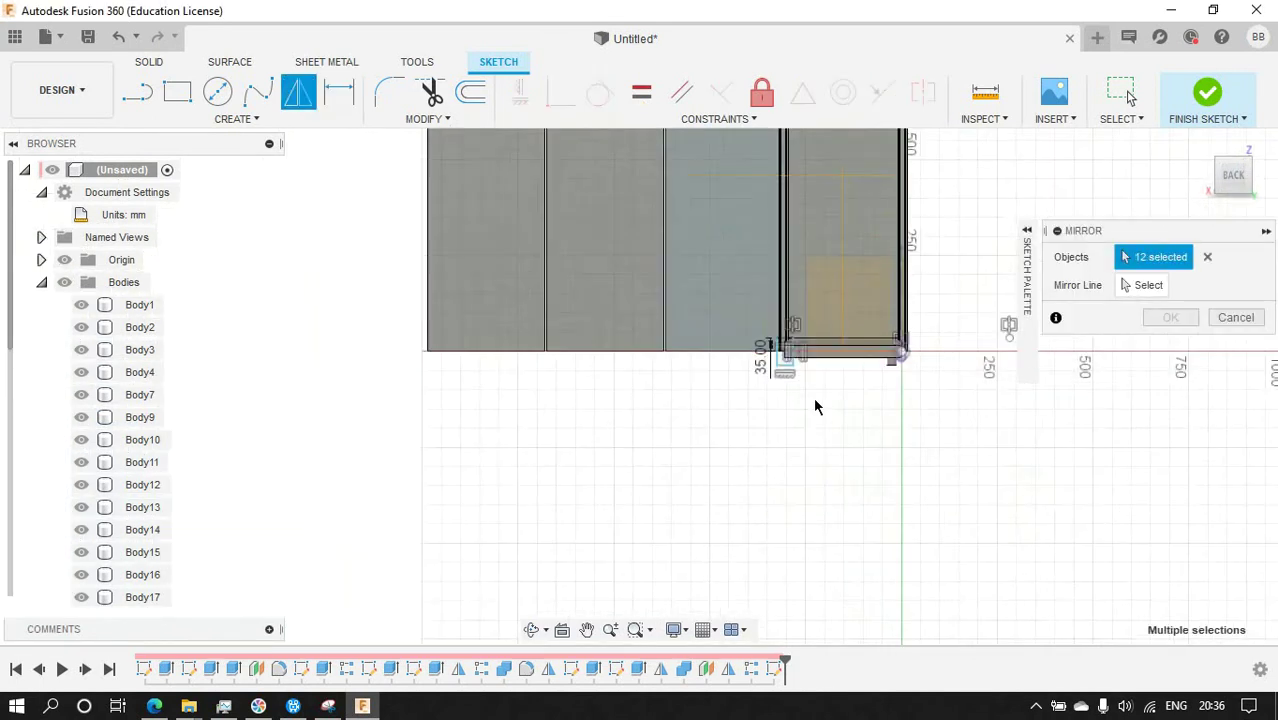
left_click(1145, 285)
left_click(843, 255)
key("Return")
Hide the bodies, construction planes and origin, then finish the sketch.
middle_click_drag(956, 394, 688, 425, "shift")
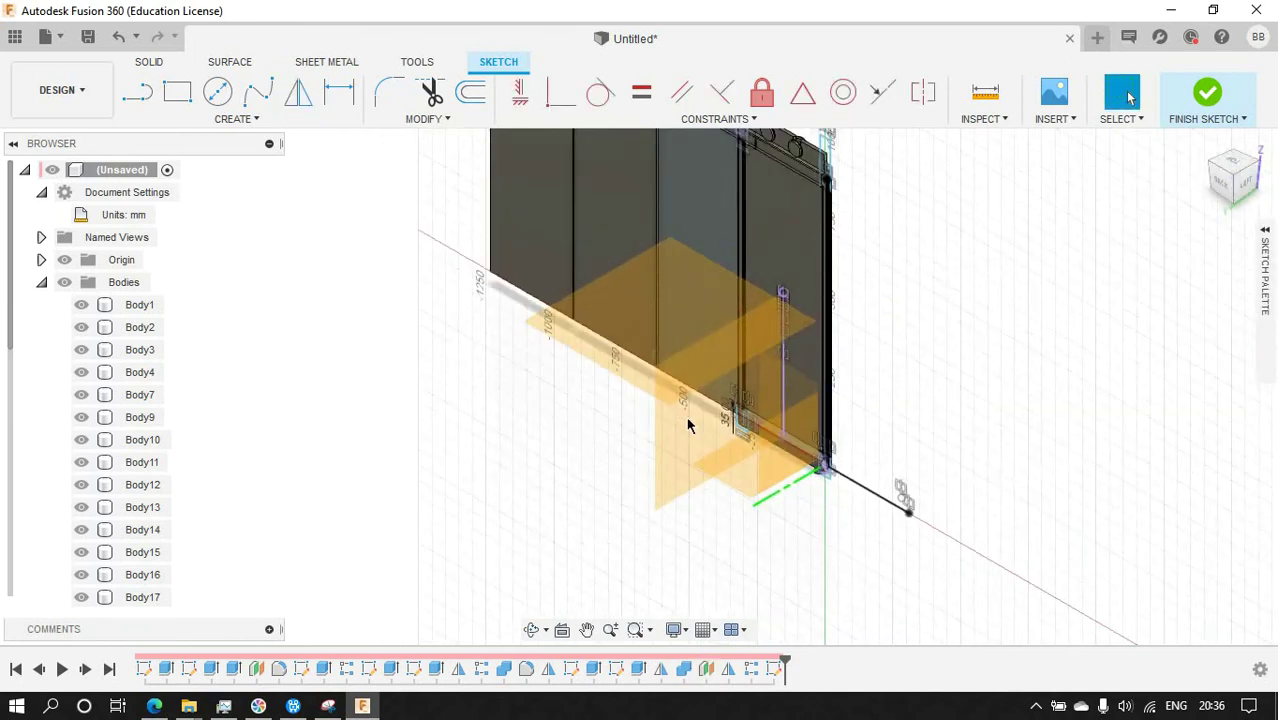
left_click_drag(80, 585, 81, 305)
middle_click_drag(541, 334, 516, 424)
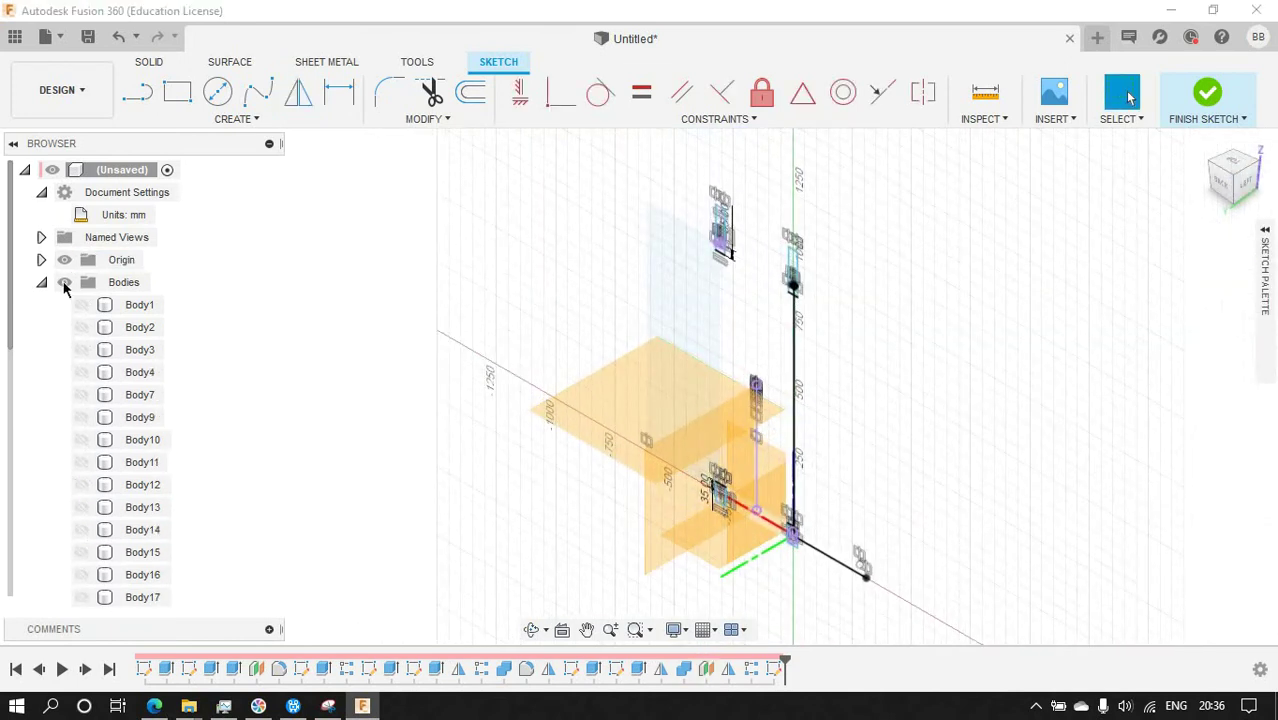
left_click(42, 283)
left_click(64, 327)
scroll(550, 513, "down", 1)
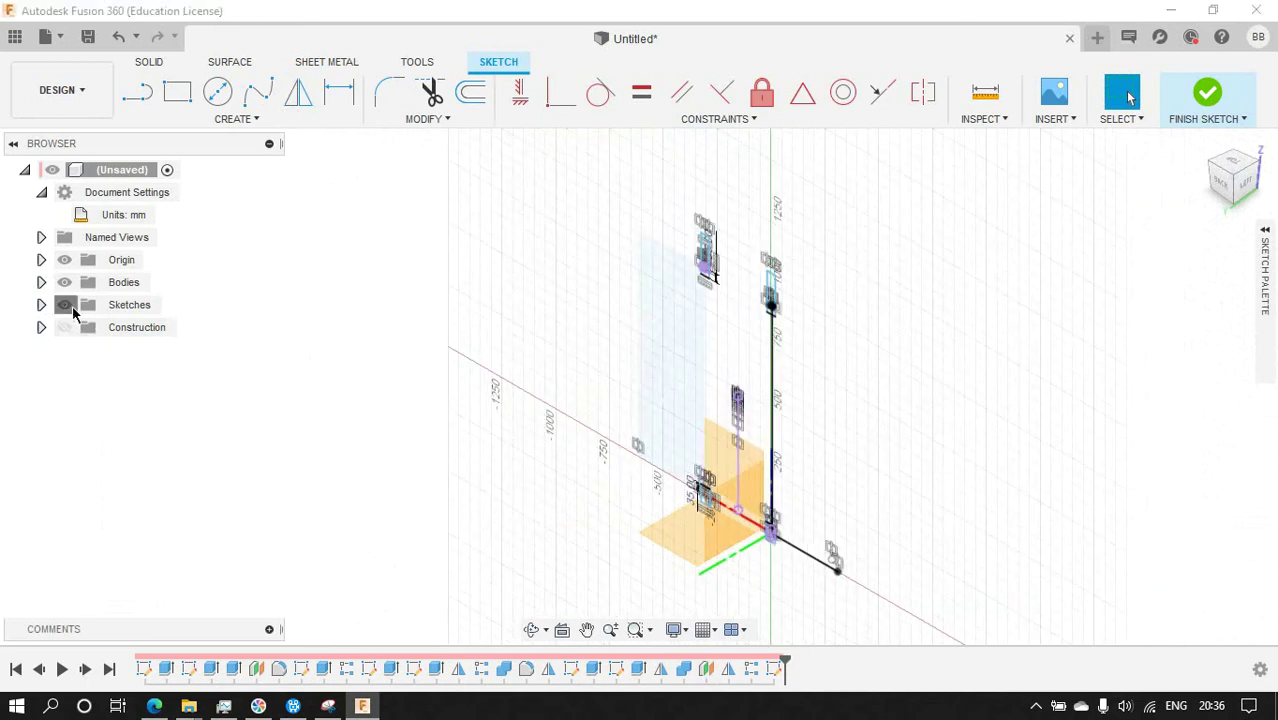
left_click(64, 305)
left_click(64, 305)
left_click(64, 260)
scroll(779, 343, "up", 1)
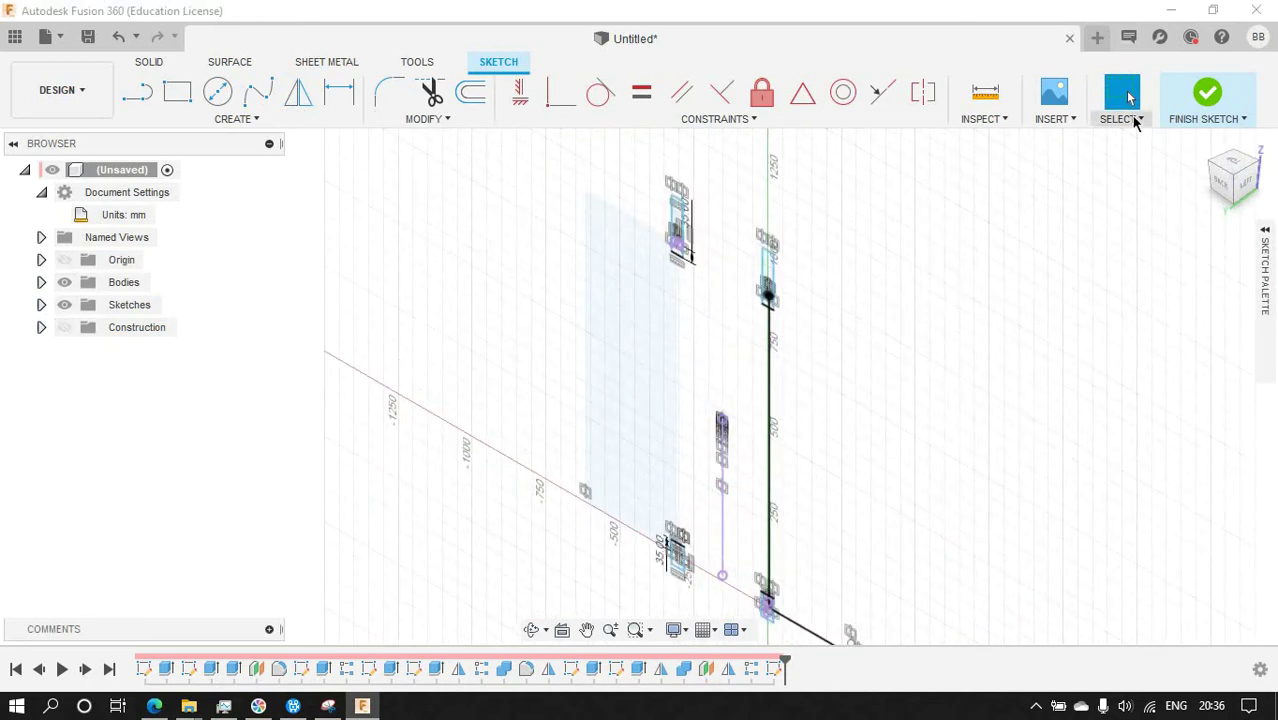
left_click(1207, 95)
Select the rail profiles for a new extrusion.
left_click(177, 92)
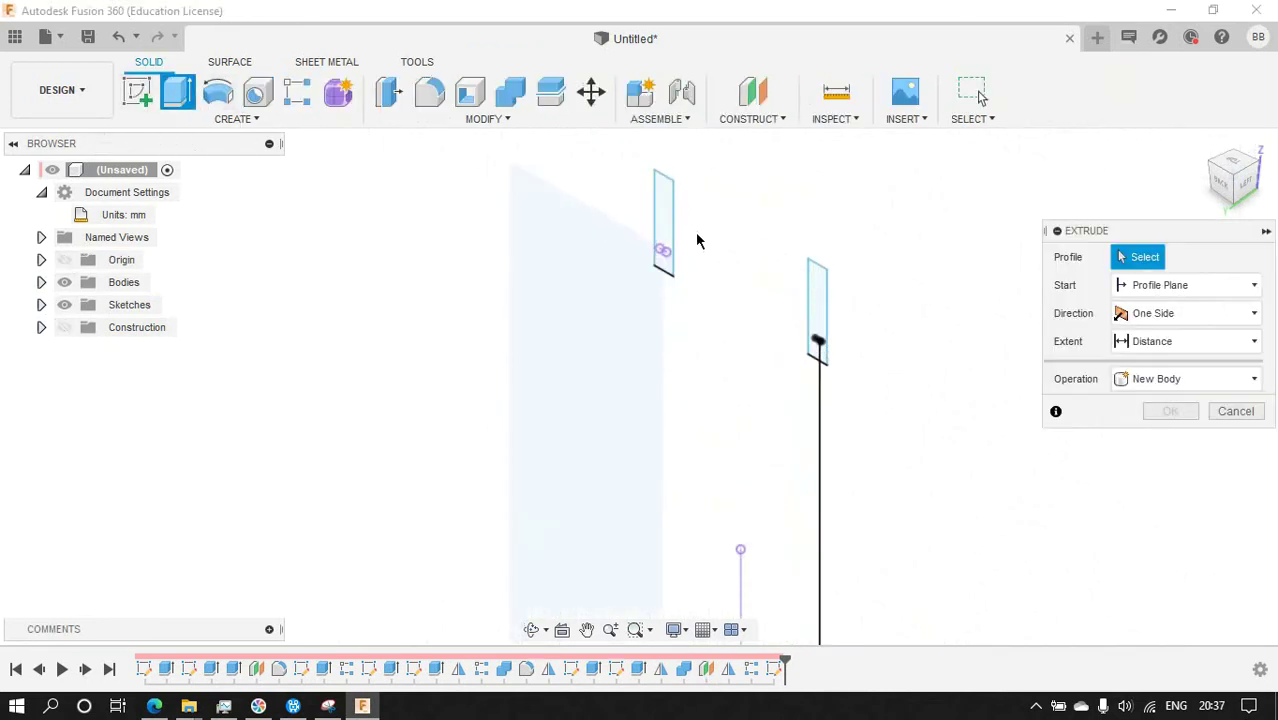
left_click(663, 235)
scroll(670, 250, "up", 2)
left_click(754, 402)
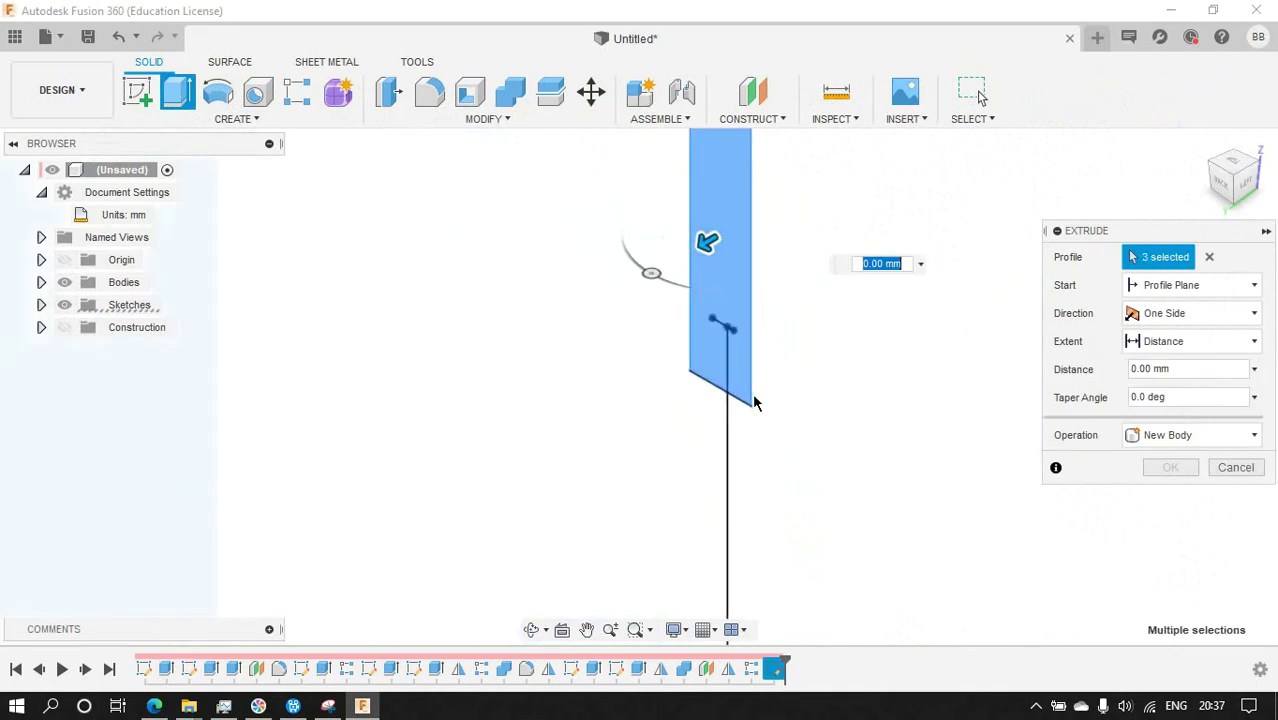
scroll(754, 402, "down", 2)
scroll(762, 543, "up", 2)
left_click(835, 538)
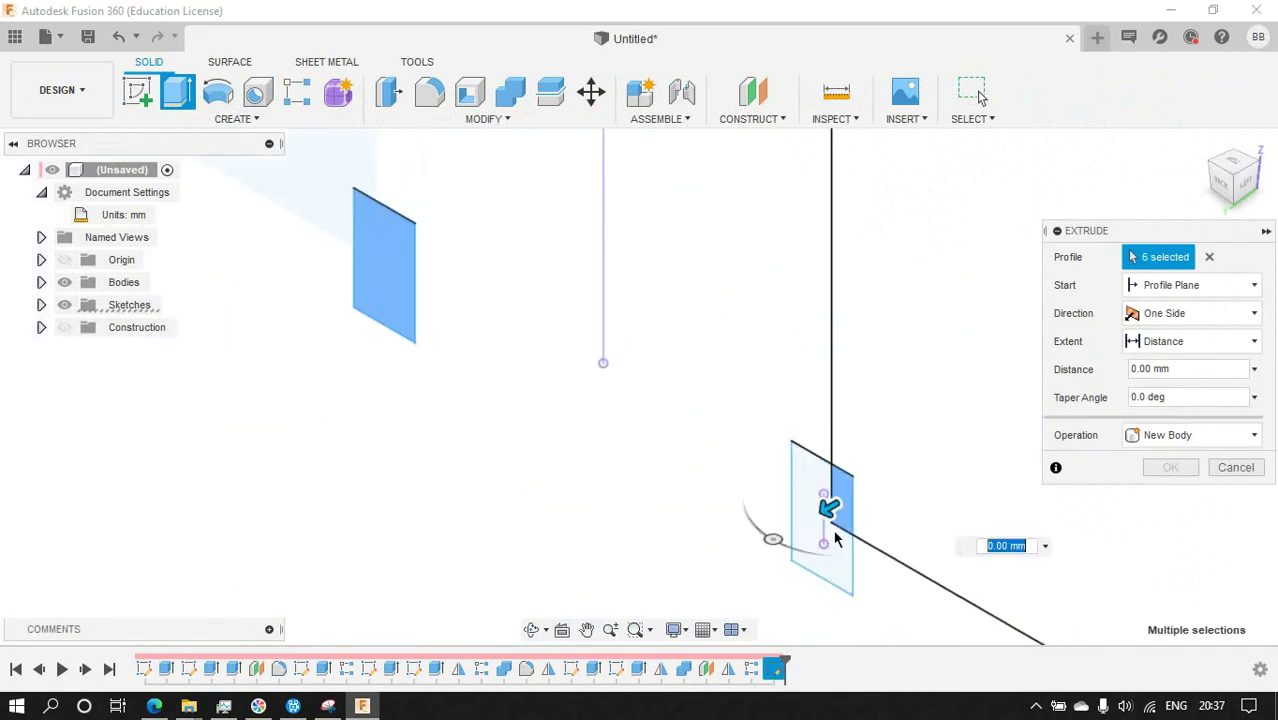
Add the last profile, extrude 50 mm symmetric into four blocks, and expand Bodies.
scroll(835, 538, "down", 2)
left_click(1200, 313)
left_click(1170, 377)
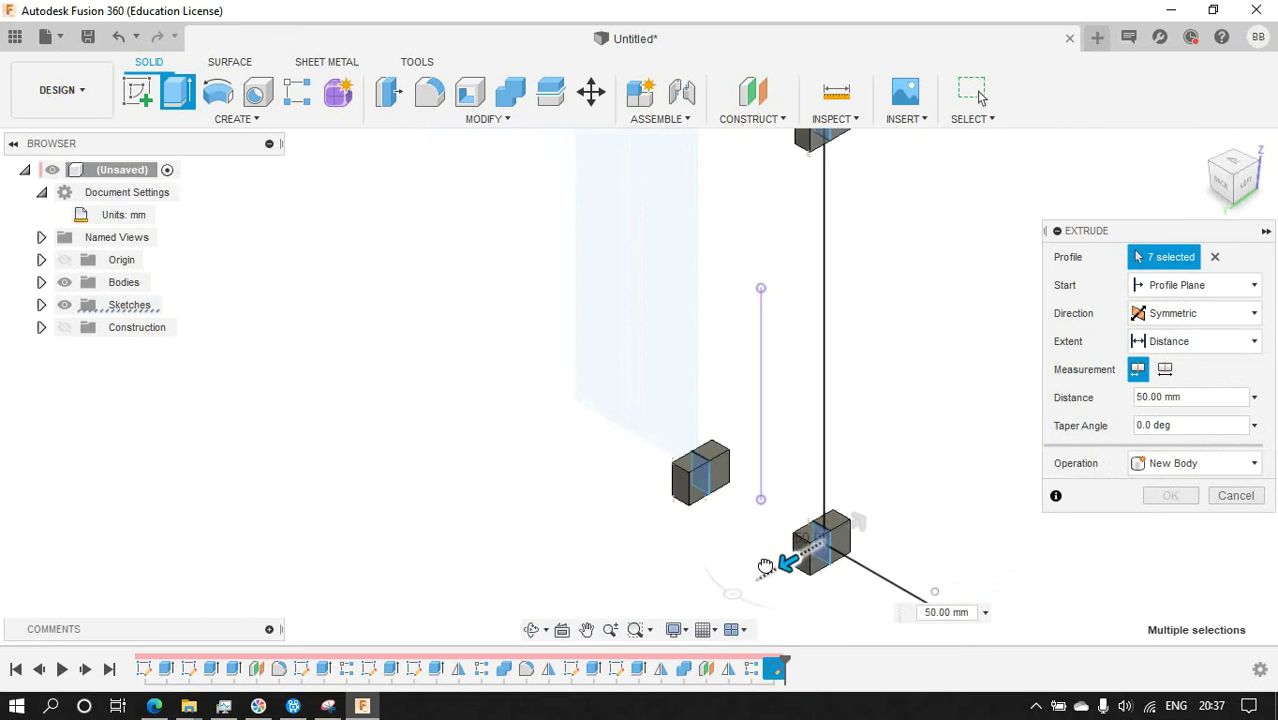
left_click_drag(765, 566, 728, 594)
key("Return")
scroll(536, 534, "down", 2)
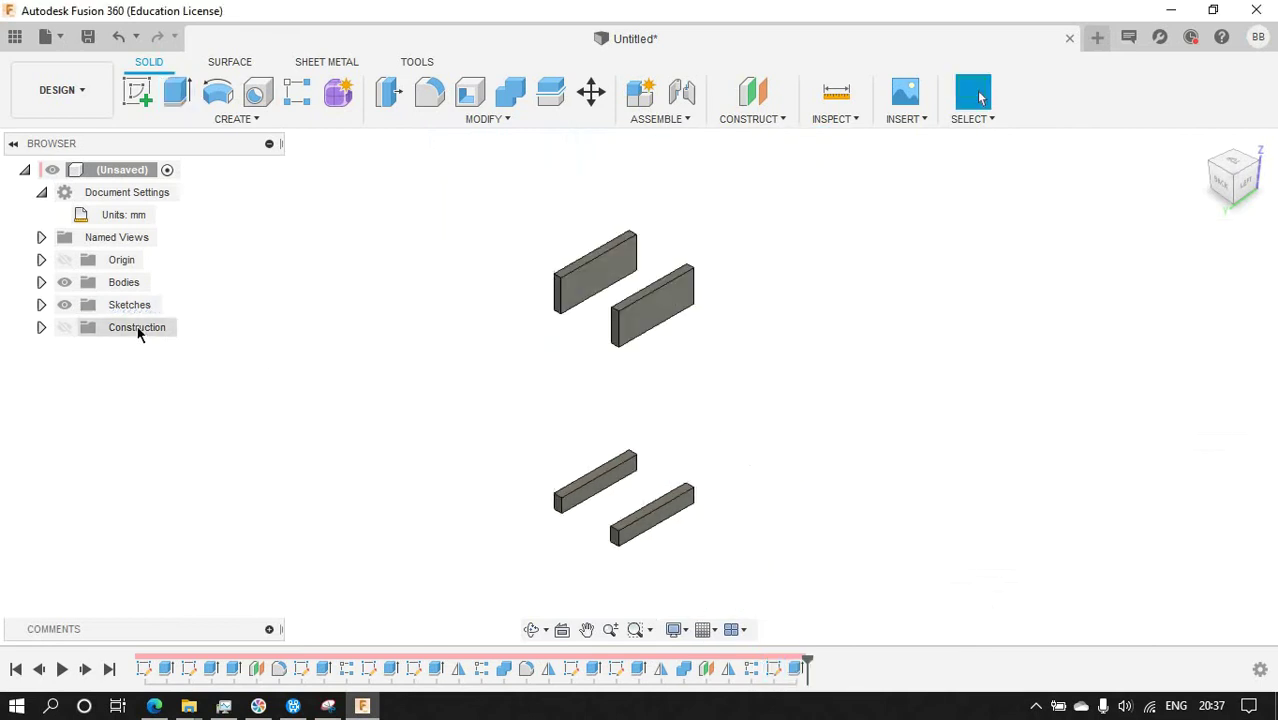
left_click(41, 283)
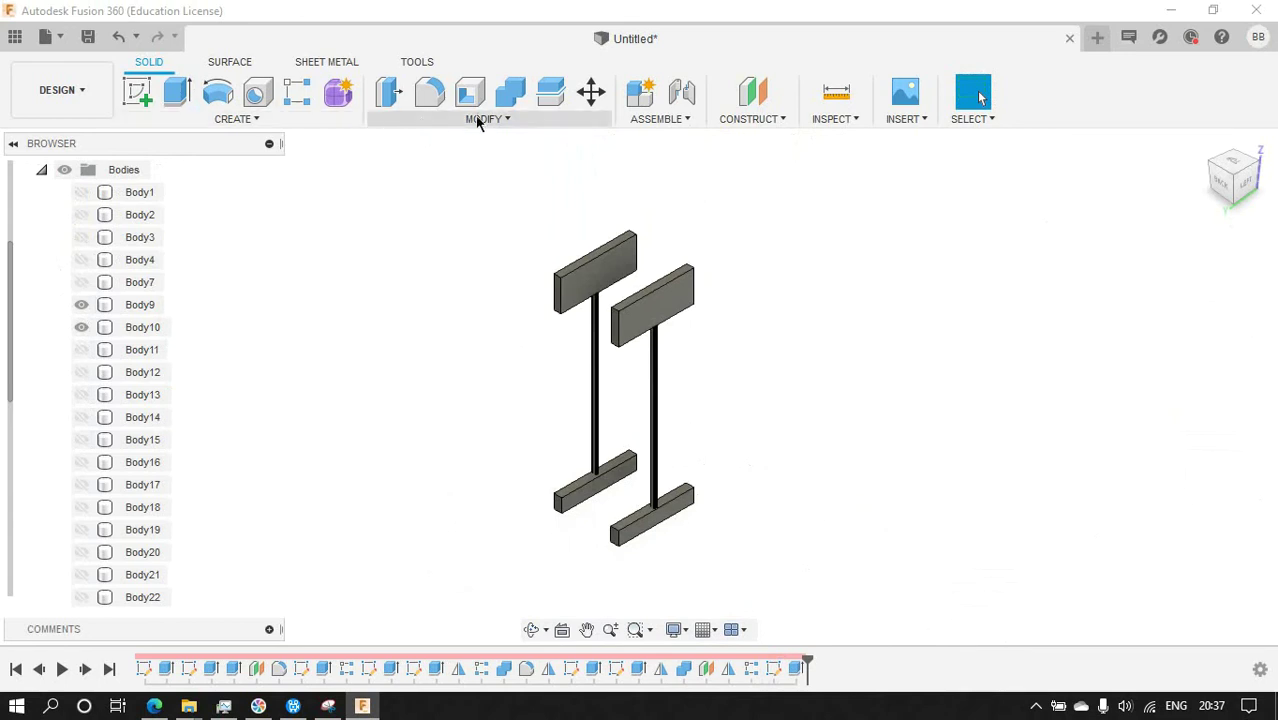
Set up a Cut combine, sorting out the target and tool body selections.
left_click(1205, 313)
left_click(1160, 362)
scroll(600, 363, "up", 2)
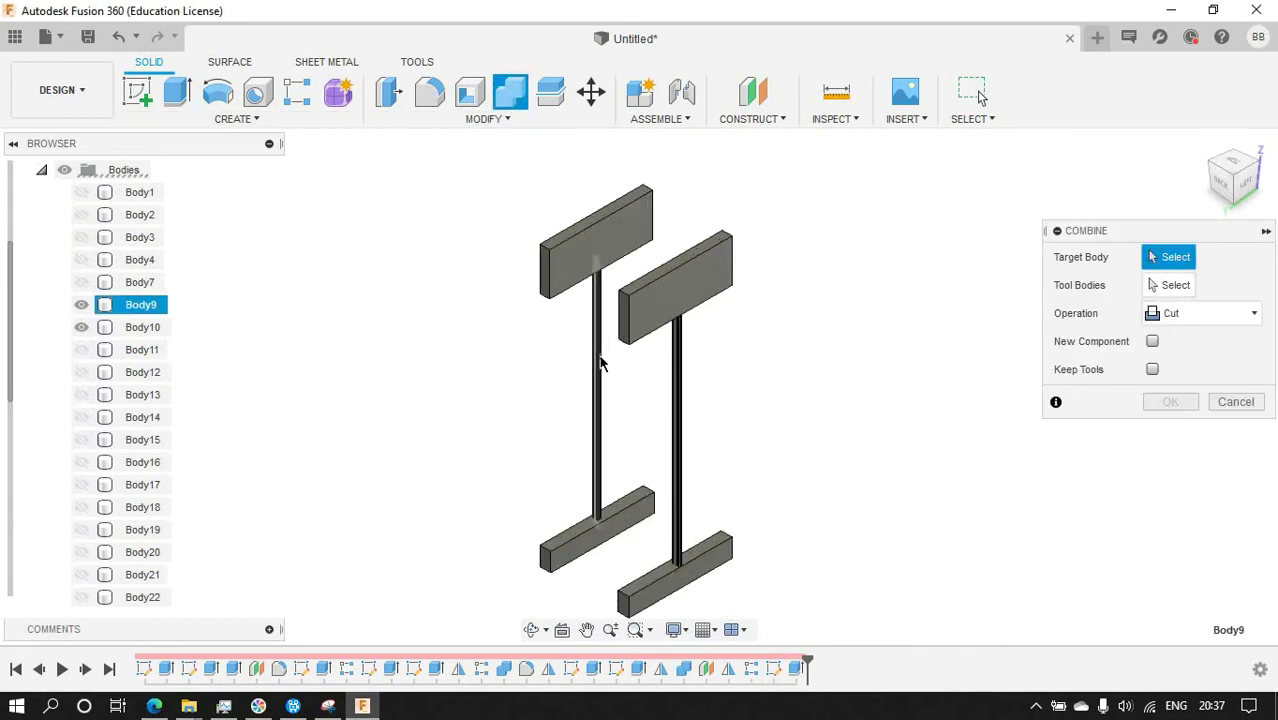
left_click(600, 363)
left_click(677, 414)
left_click(1228, 285)
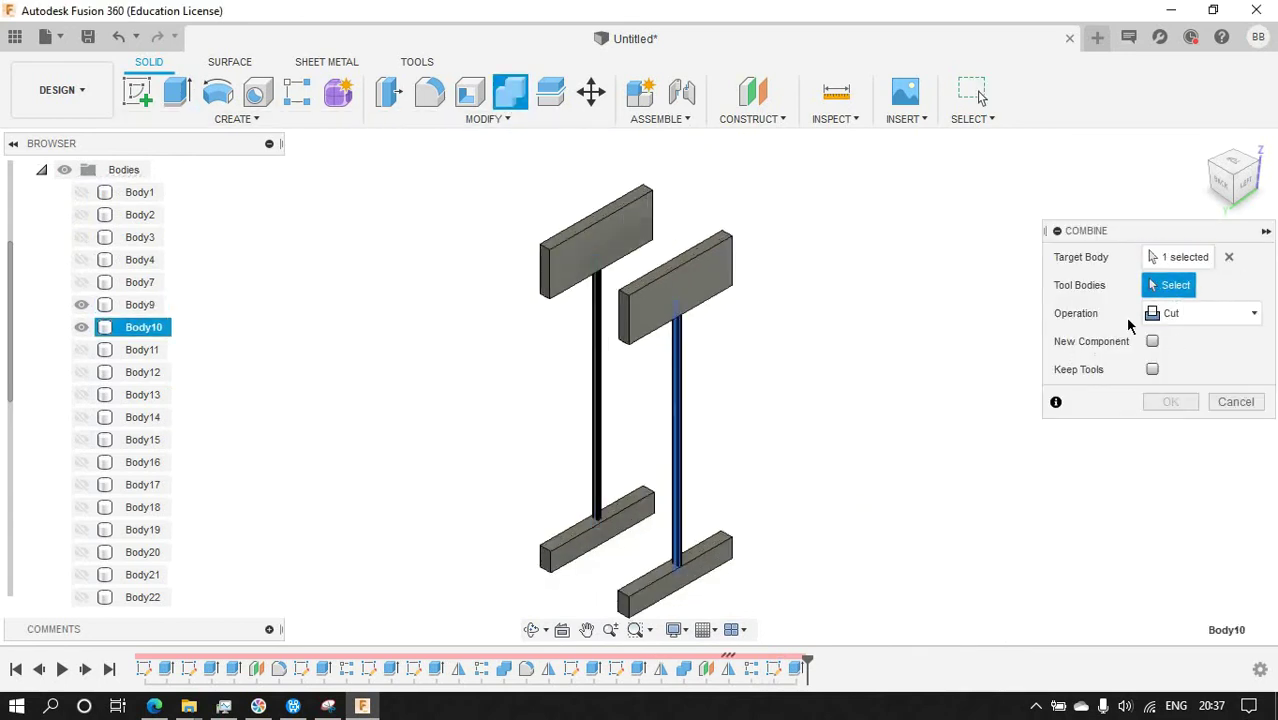
left_click(597, 458)
left_click(1228, 285)
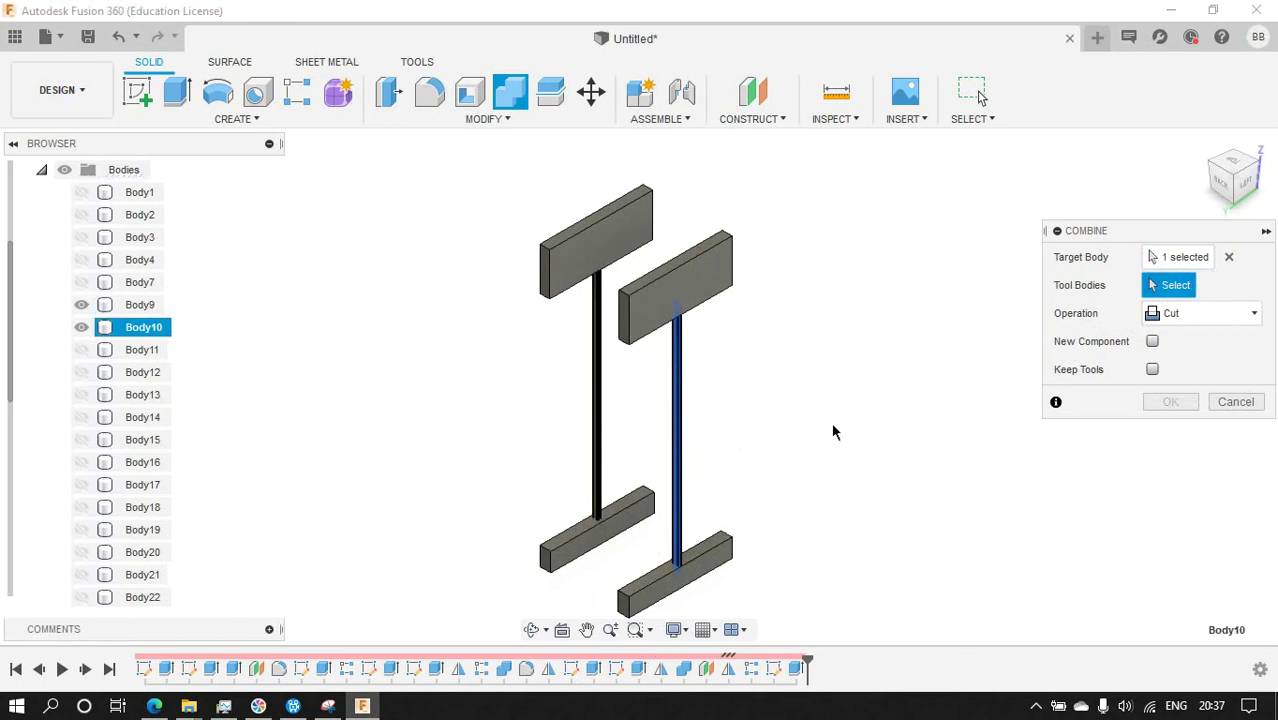
Cut the top and bottom left blocks out of the left rod.
left_click(1177, 258)
left_click(597, 414)
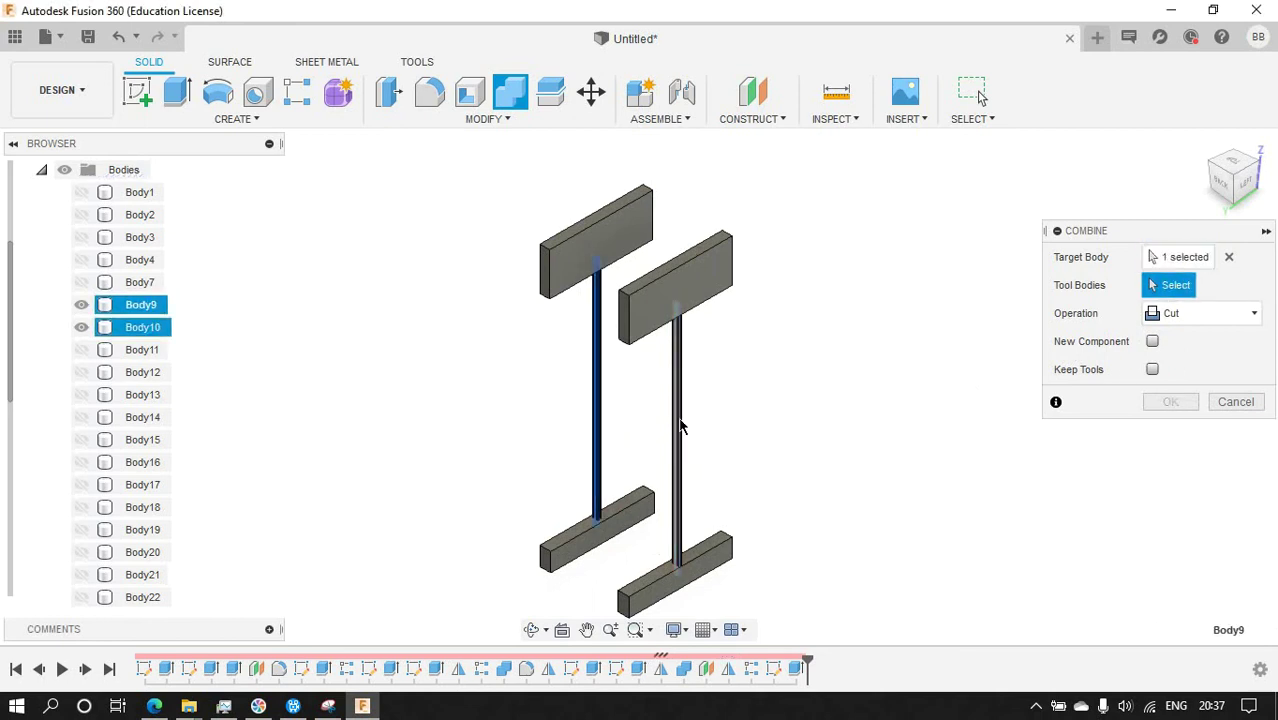
left_click(678, 428)
left_click(570, 296)
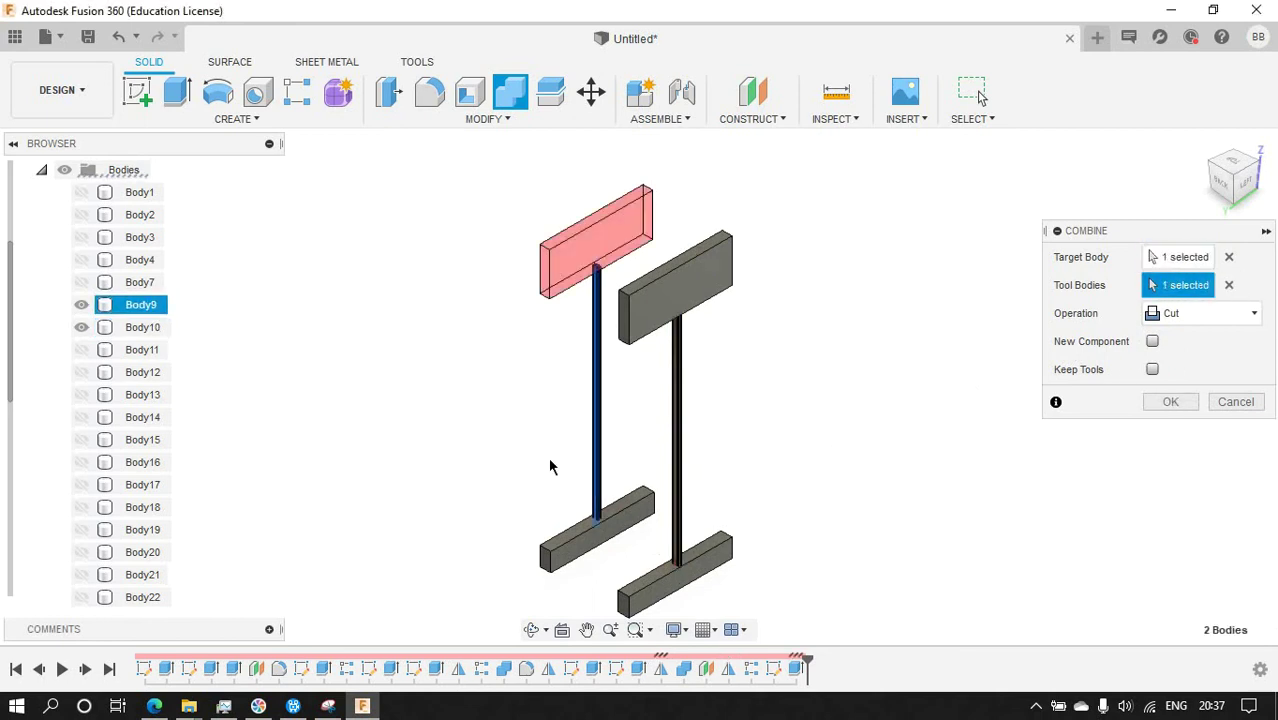
left_click(597, 530)
left_click(1170, 401)
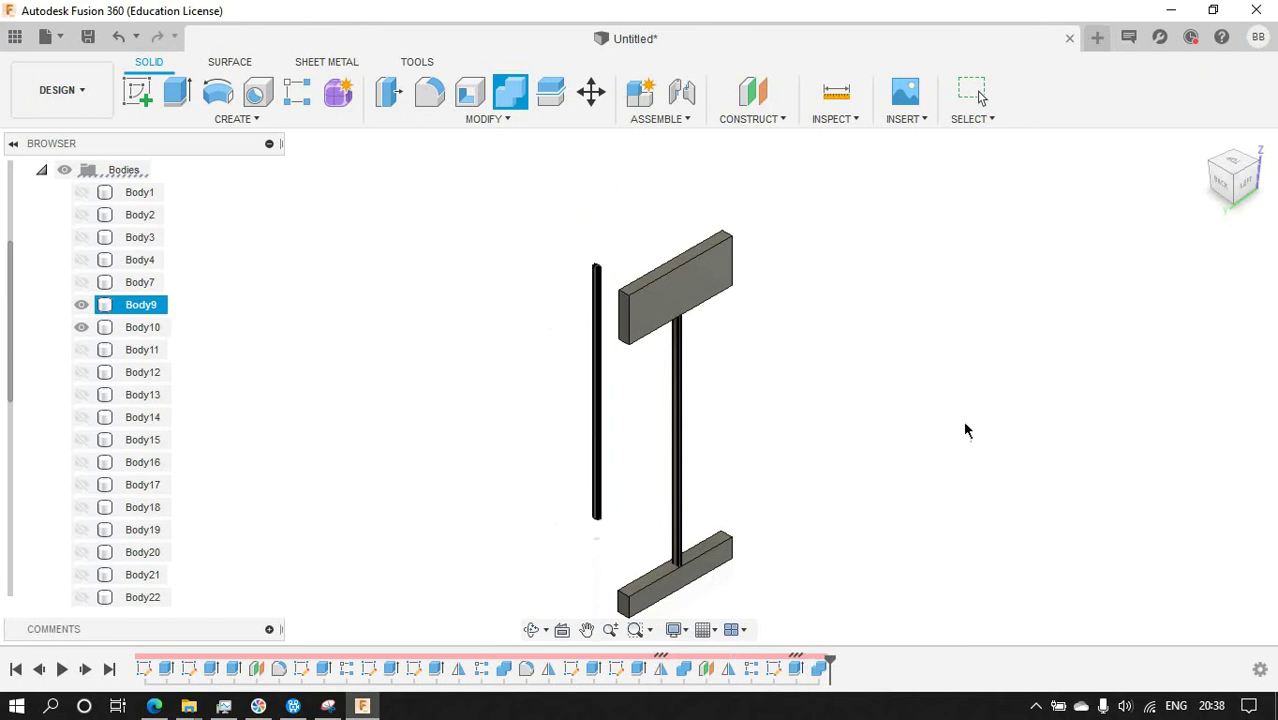
Cut the top and bottom right blocks out of the right rod, then view from the back.
left_click(510, 92)
left_click(677, 410)
left_click(675, 290)
left_click(675, 575)
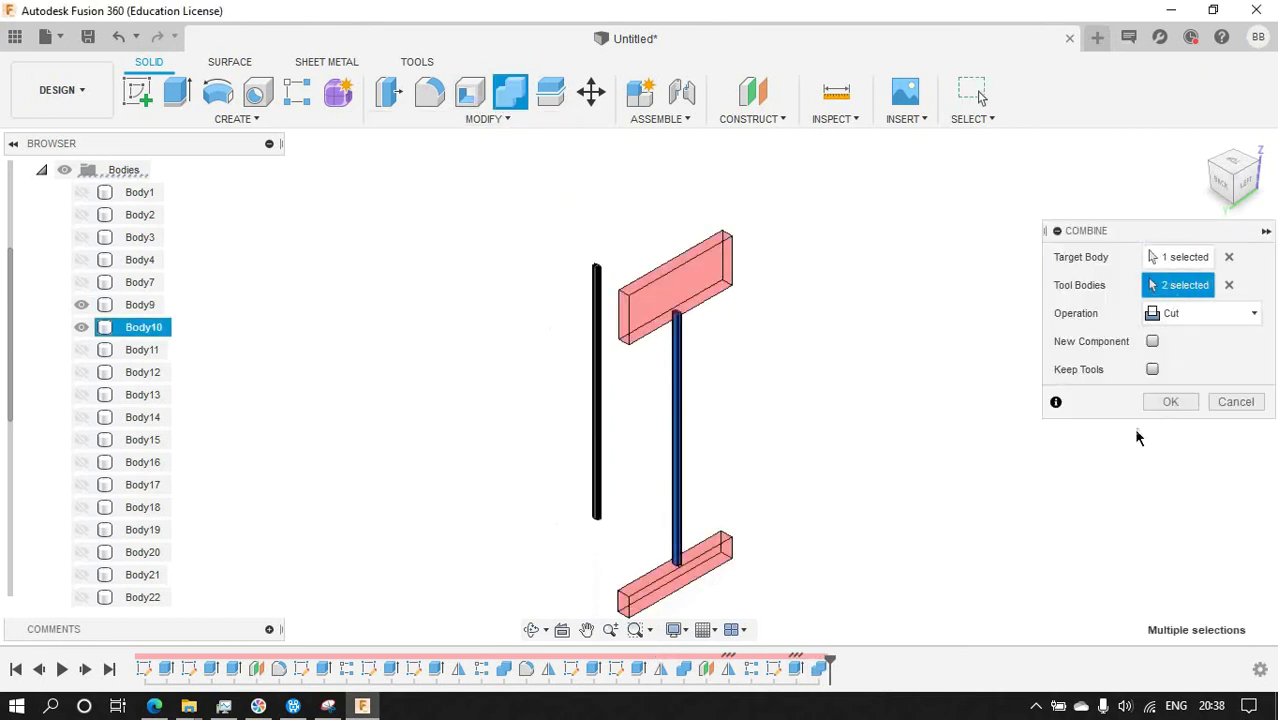
left_click(1170, 401)
left_click(1219, 183)
Unhide Body2, Body3 and Body11 through Body16, then collapse the bodies list.
left_click(82, 215)
left_click(82, 237)
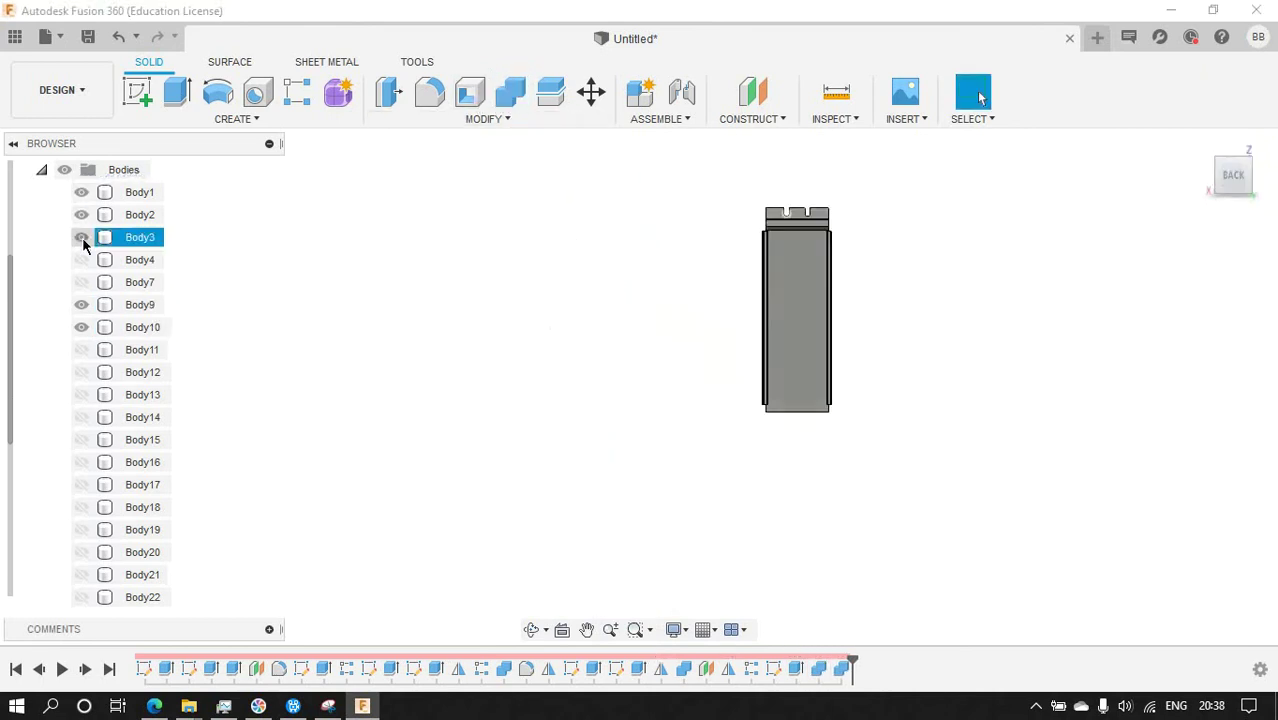
left_click(82, 349)
left_click(82, 372)
left_click(82, 394)
left_click(82, 417)
left_click(82, 439)
left_click(82, 462)
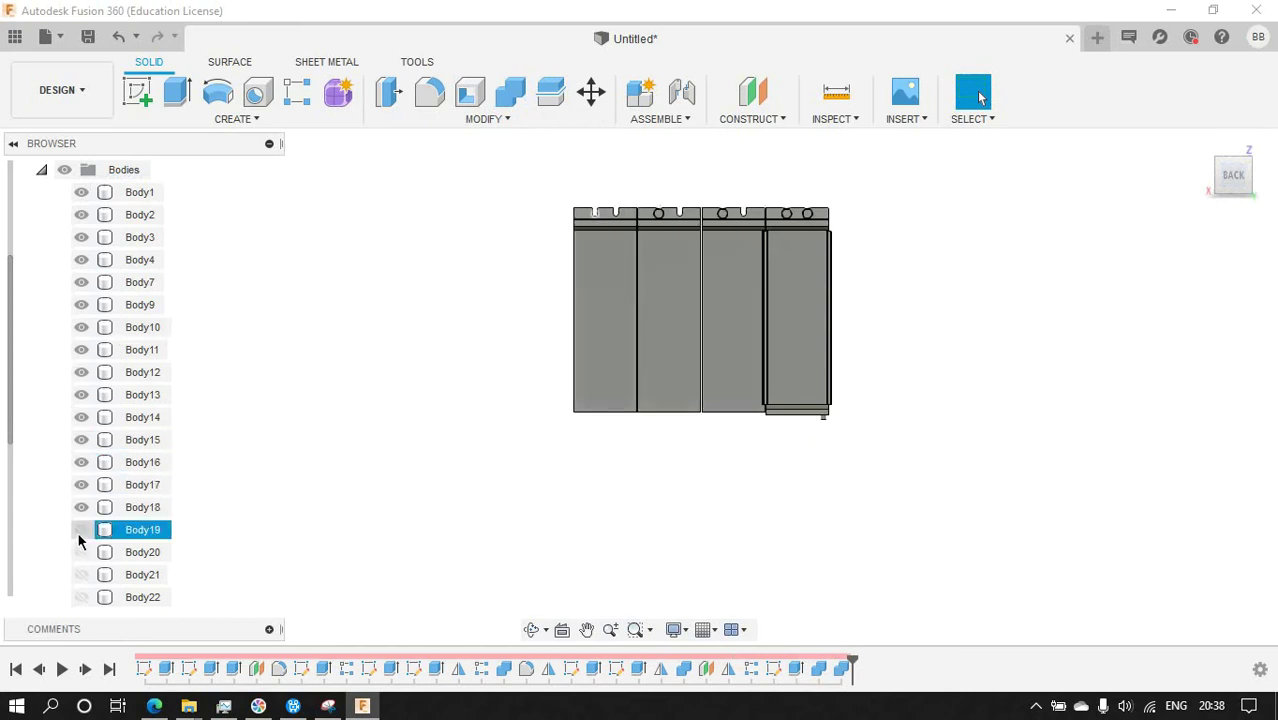
left_click(42, 170)
scroll(809, 265, "up", 5)
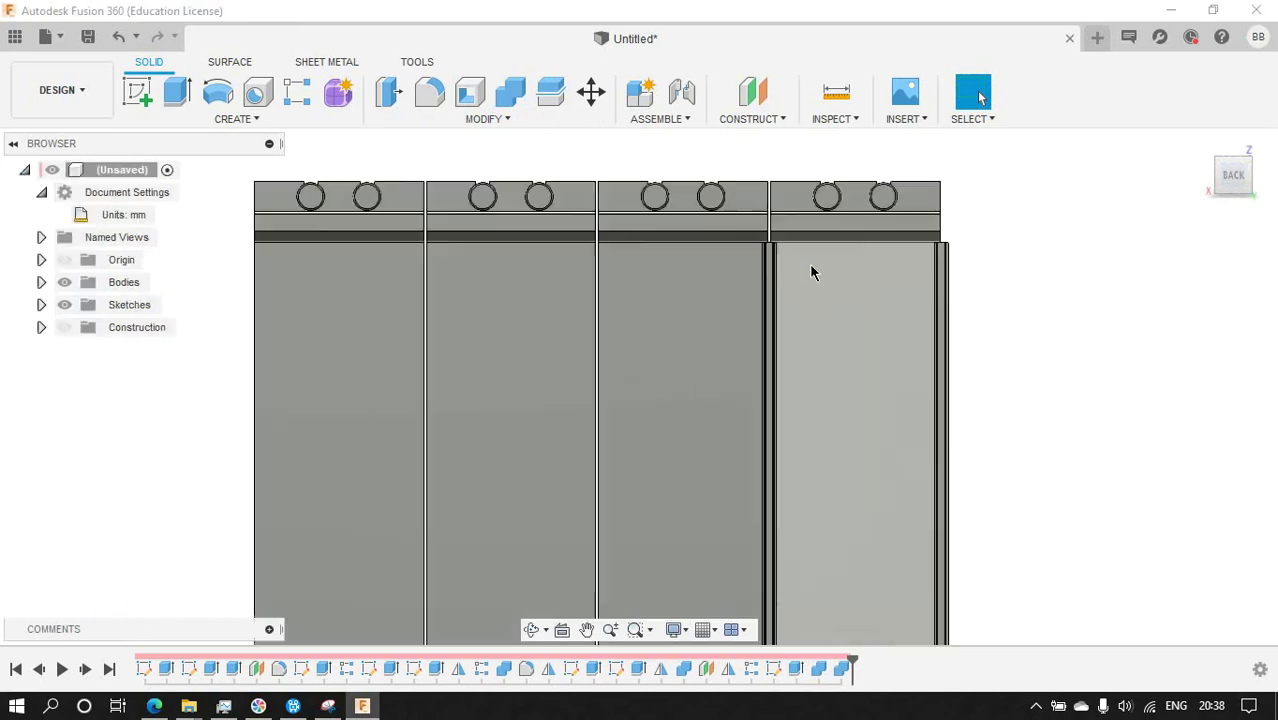
scroll(764, 234, "up", 3)
scroll(762, 235, "down", 5)
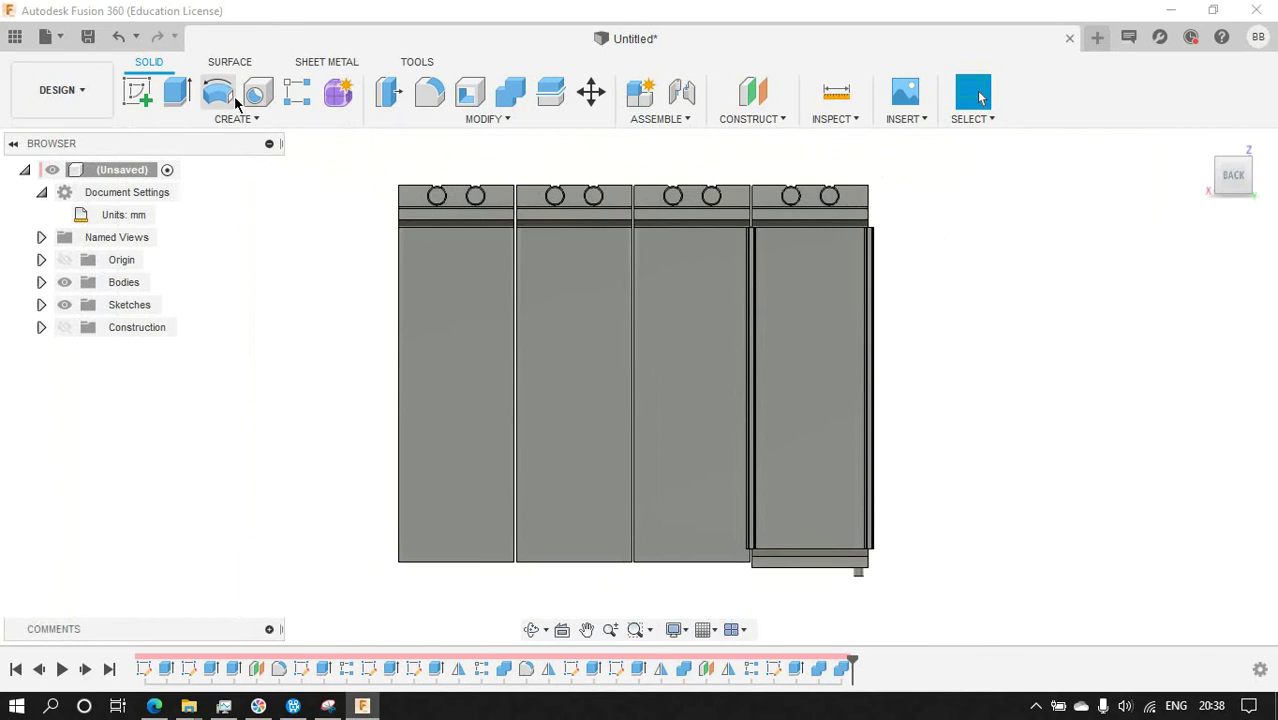
Begin a rectangular pattern of the side strip and bottom rail using Spacing.
left_click(300, 94)
scroll(750, 426, "up", 5)
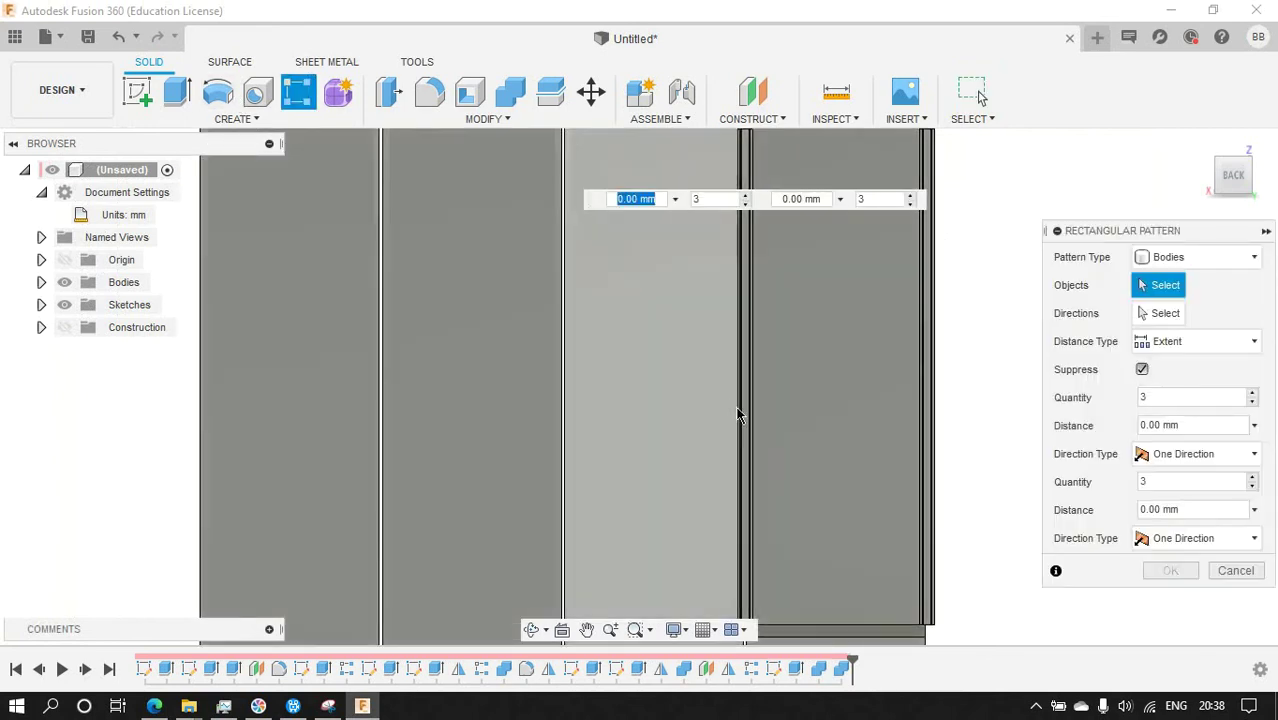
scroll(742, 420, "down", 5)
left_click(738, 428)
left_click(810, 522)
left_click(1170, 341)
left_click(1163, 394)
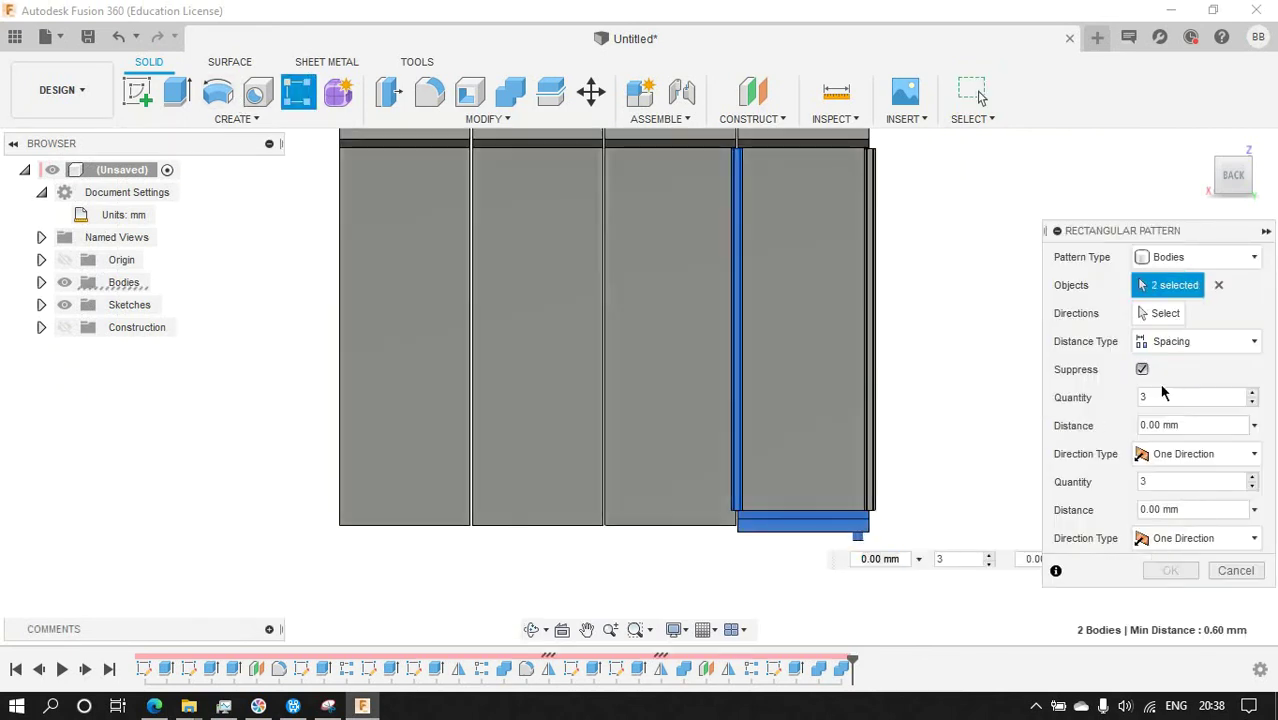
Change the document units to feet.
left_click(164, 214)
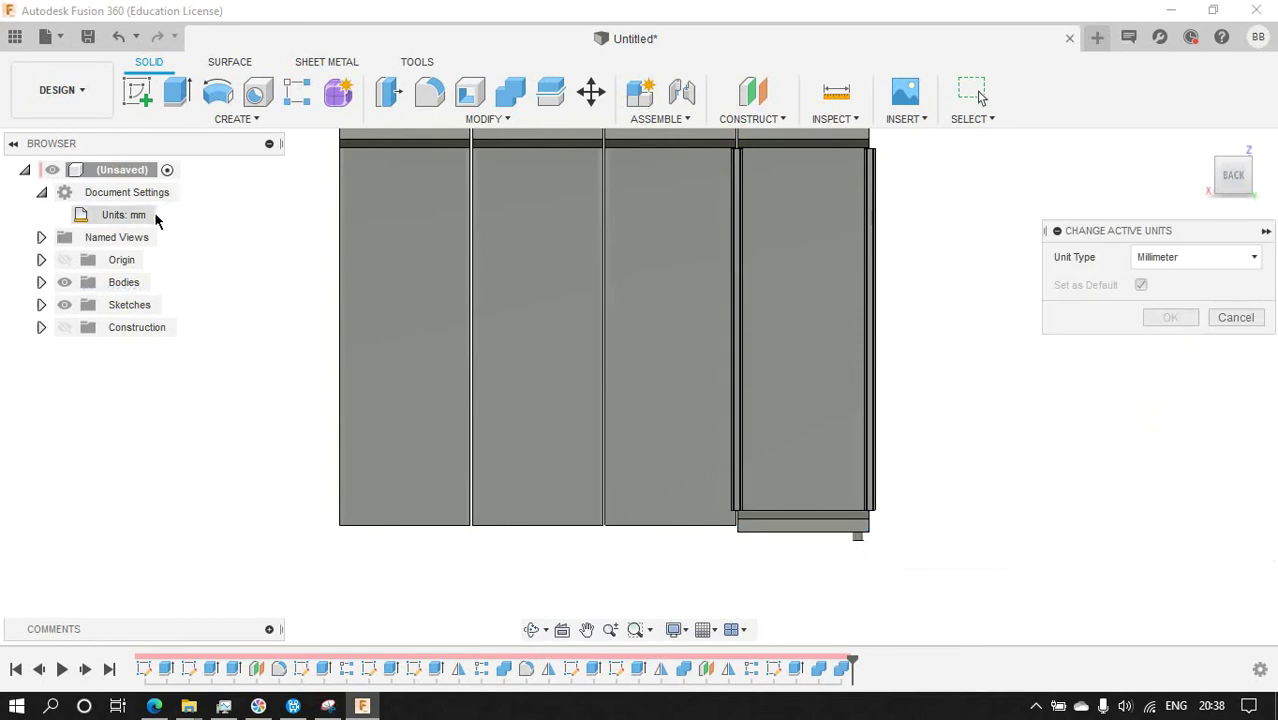
left_click(1195, 257)
left_click(1164, 364)
left_click(1167, 317)
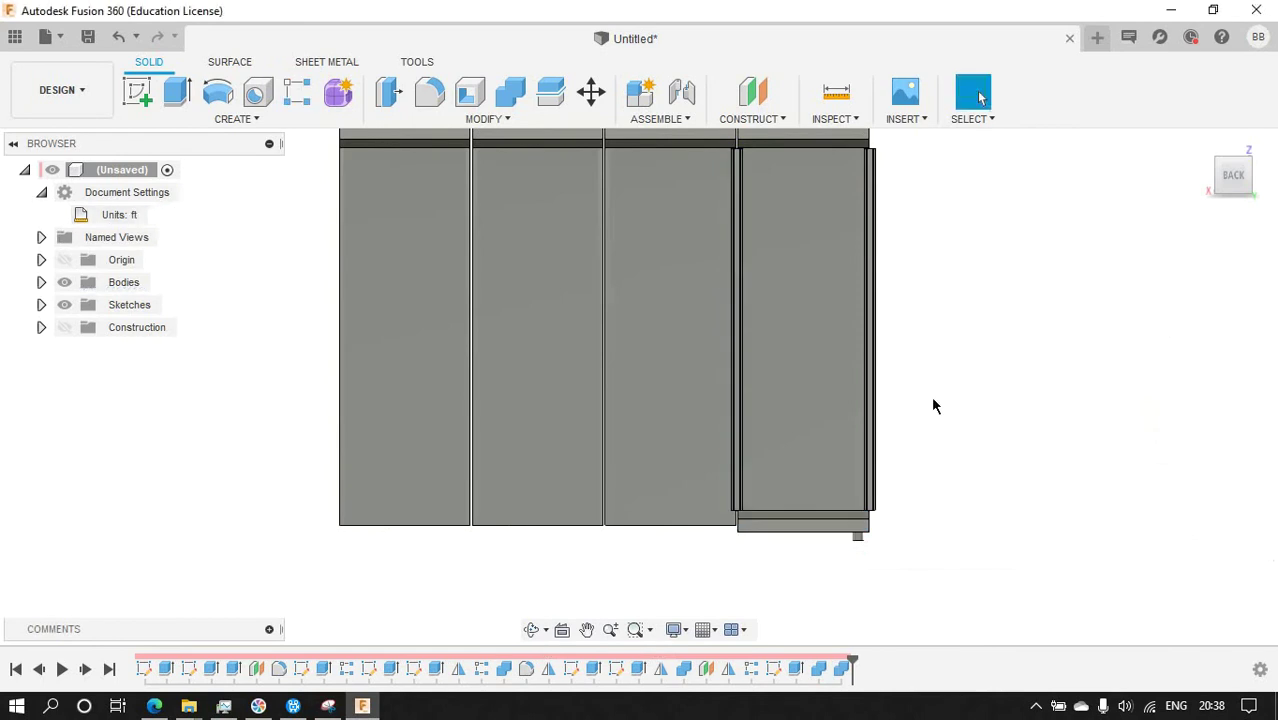
Pattern the side strip and bottom rail along a panel edge, 1.018 ft spacing, quantity 4.
left_click(298, 92)
left_click(738, 467)
left_click(750, 522)
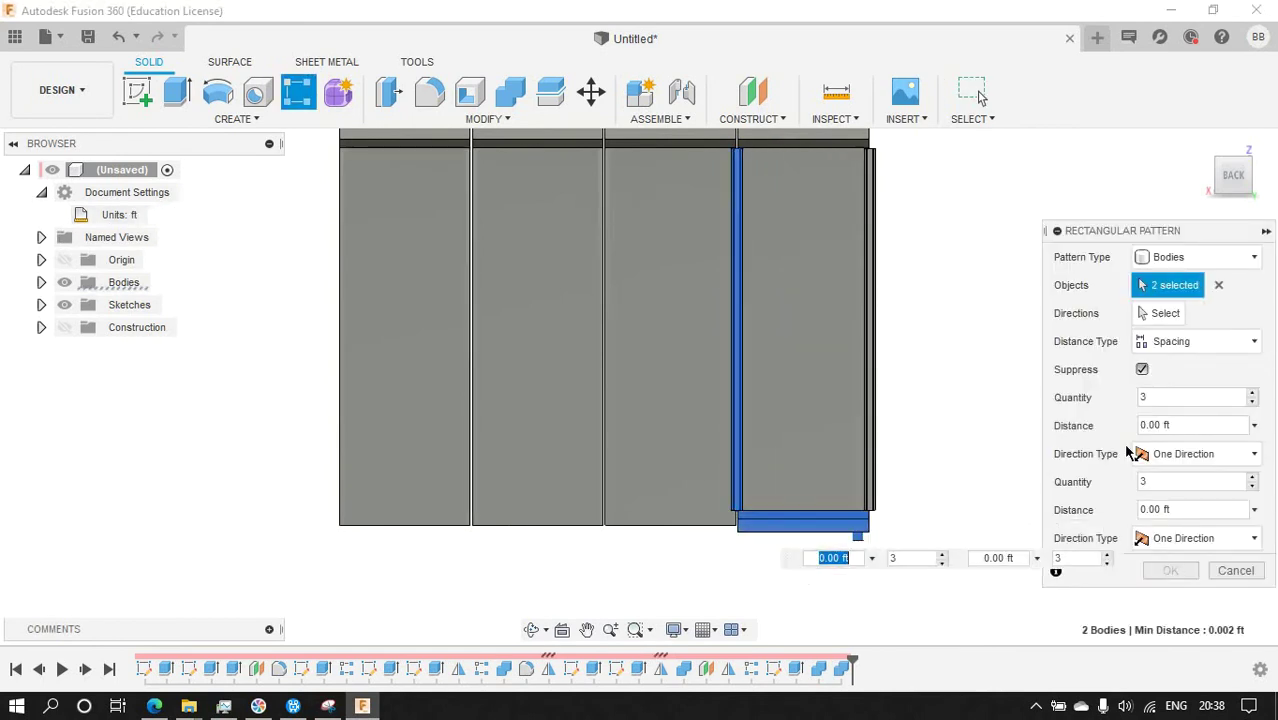
left_click(1160, 313)
left_click(687, 523)
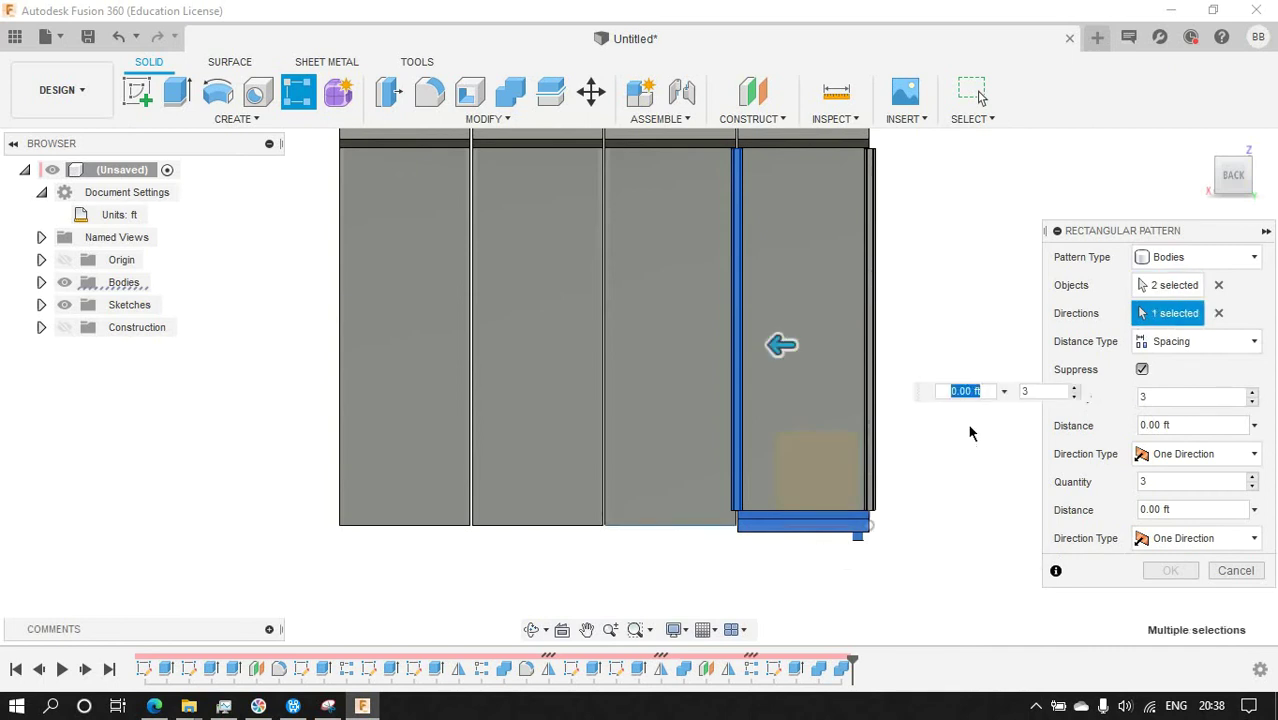
type("3.018")
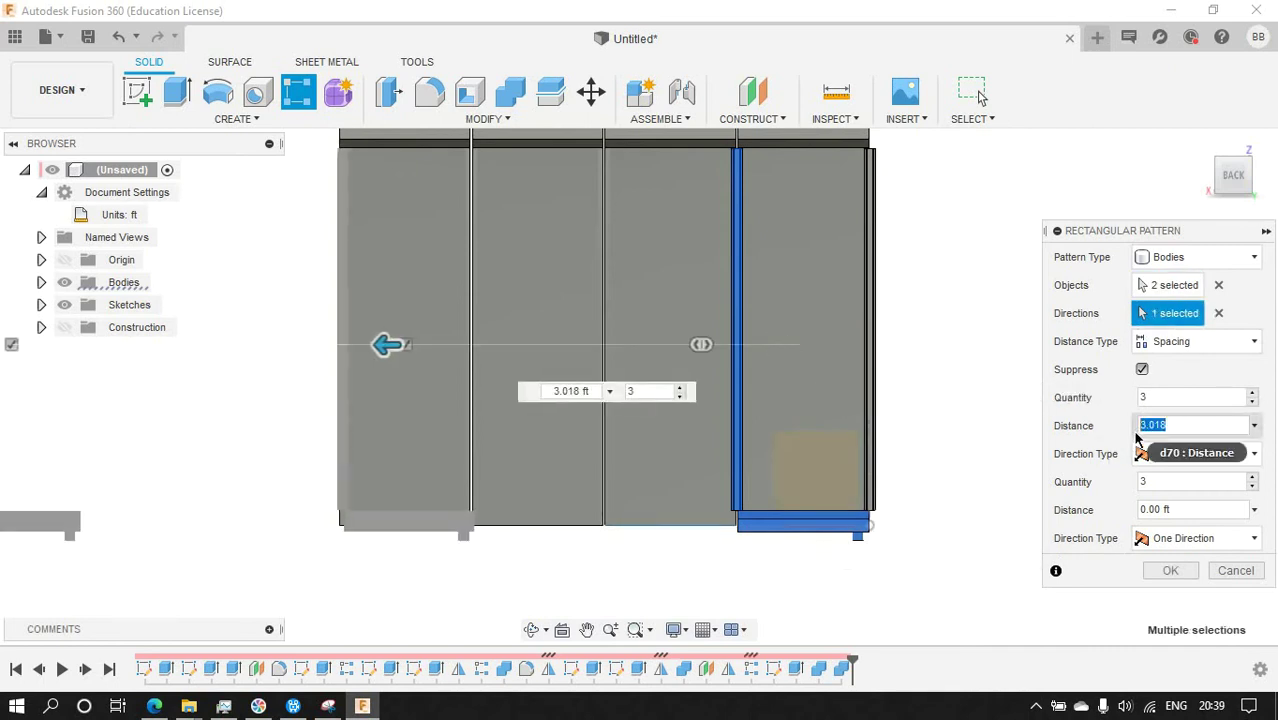
type("1.018")
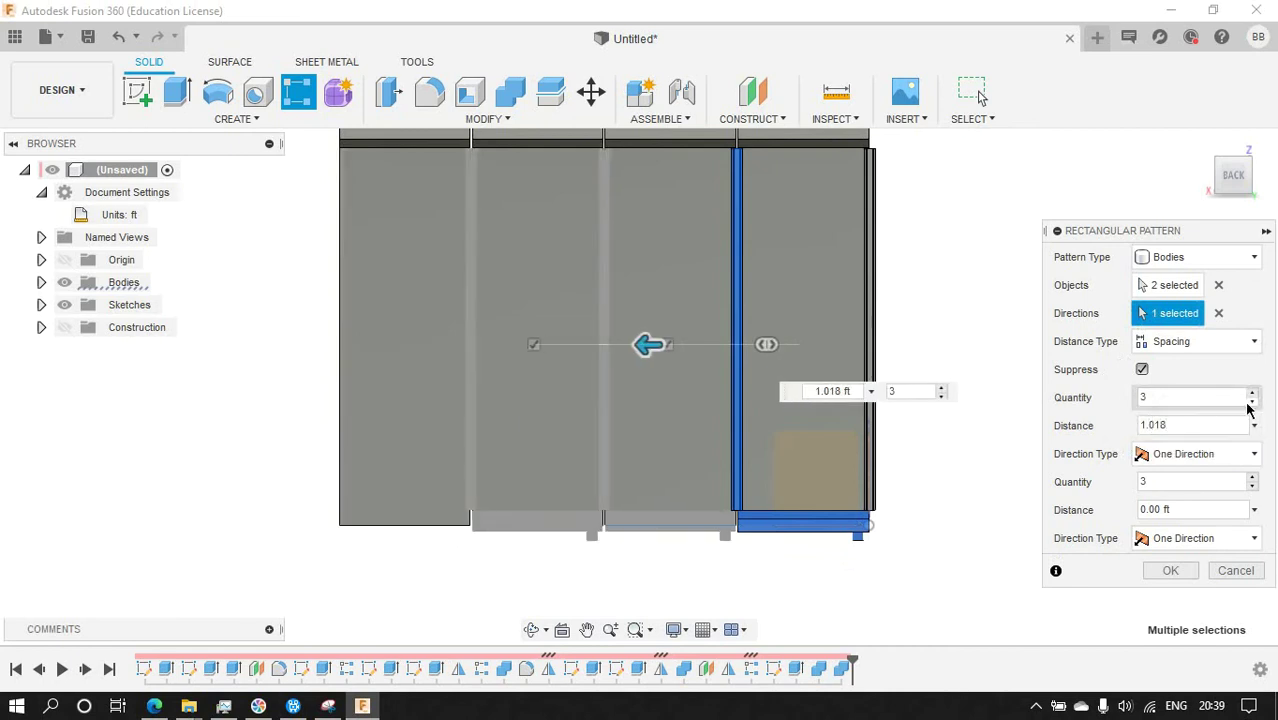
left_click(1255, 395)
left_click(1170, 570)
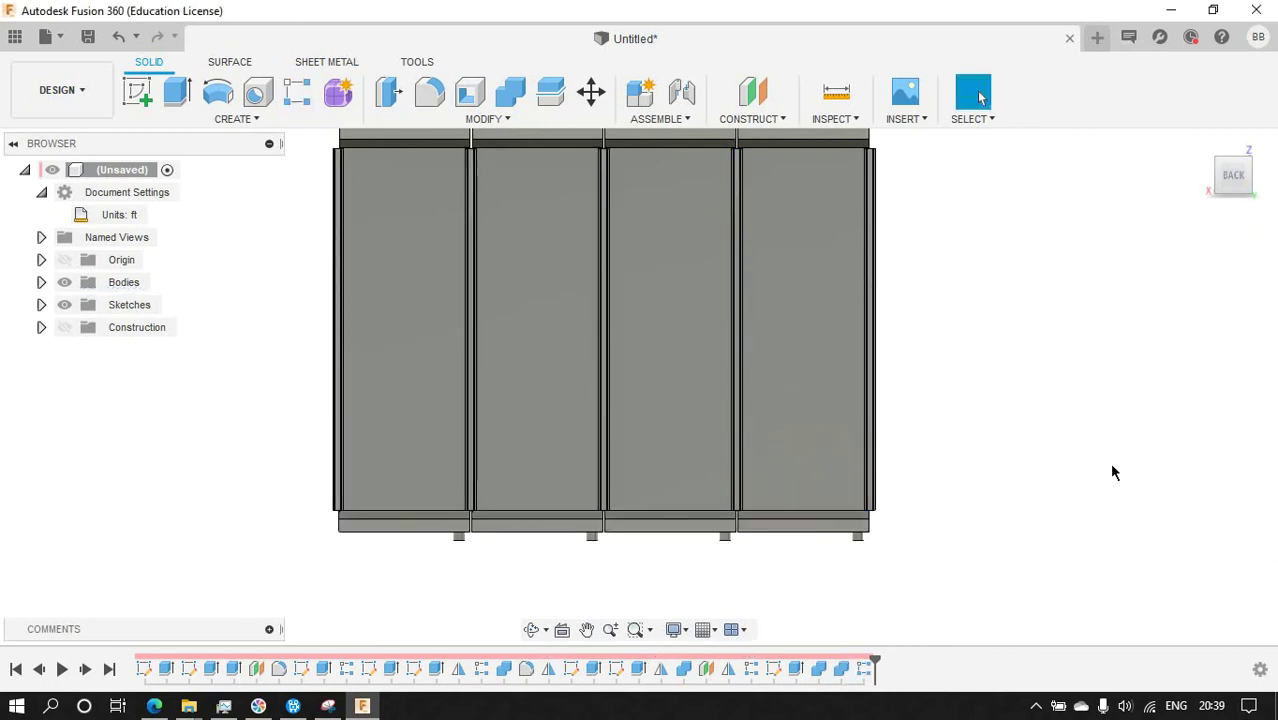
View the door from an angled 3D view, then from the left side.
scroll(1060, 420, "down", 3)
left_click(1251, 161)
scroll(856, 448, "up", 2)
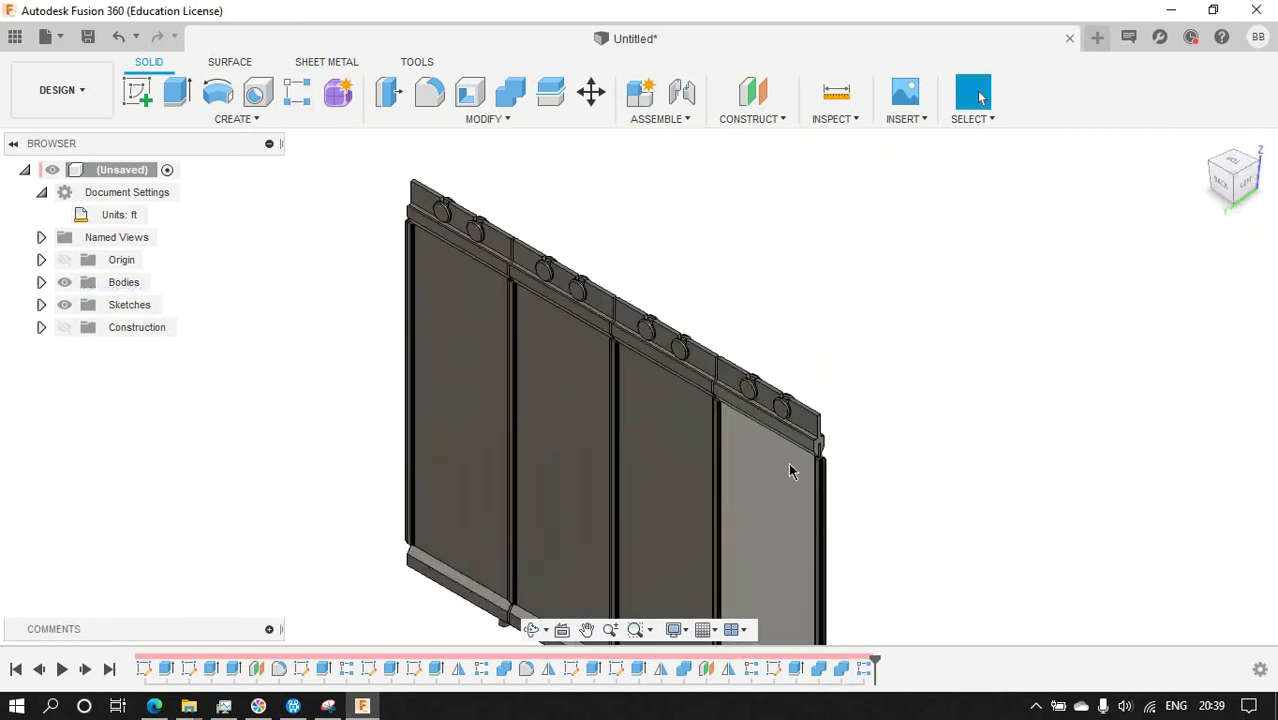
scroll(790, 471, "down", 3)
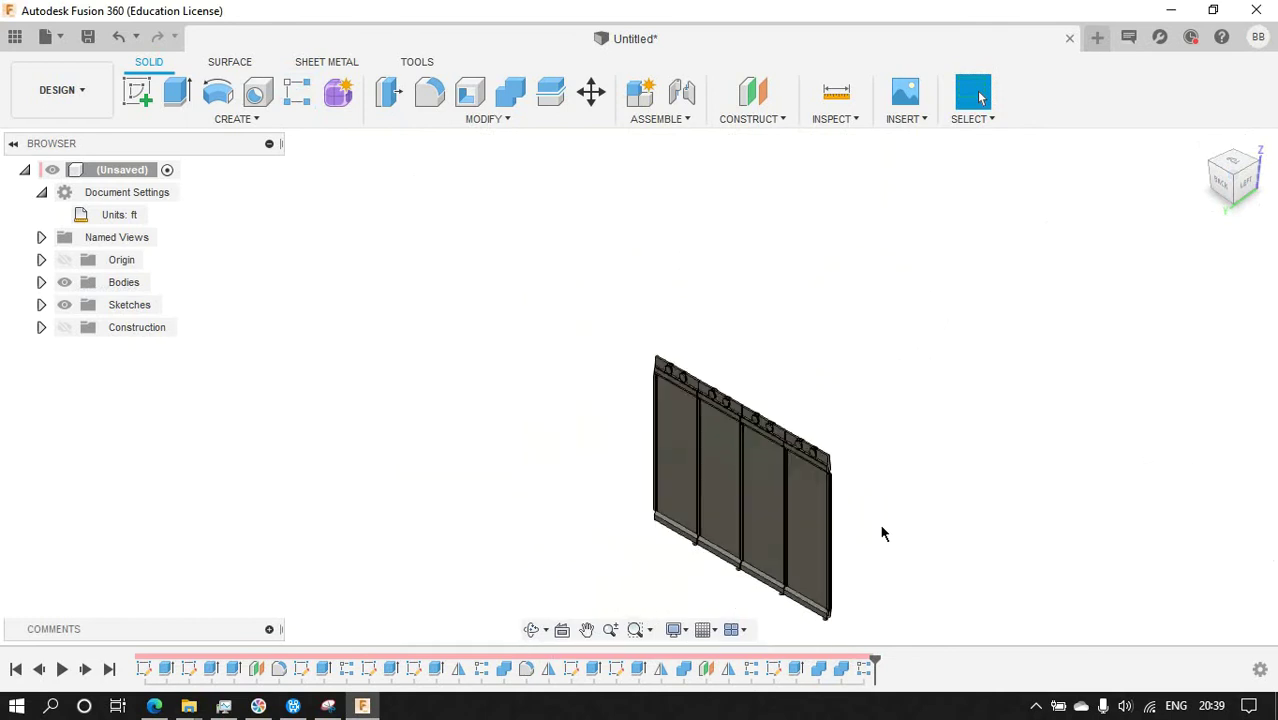
left_click(1248, 186)
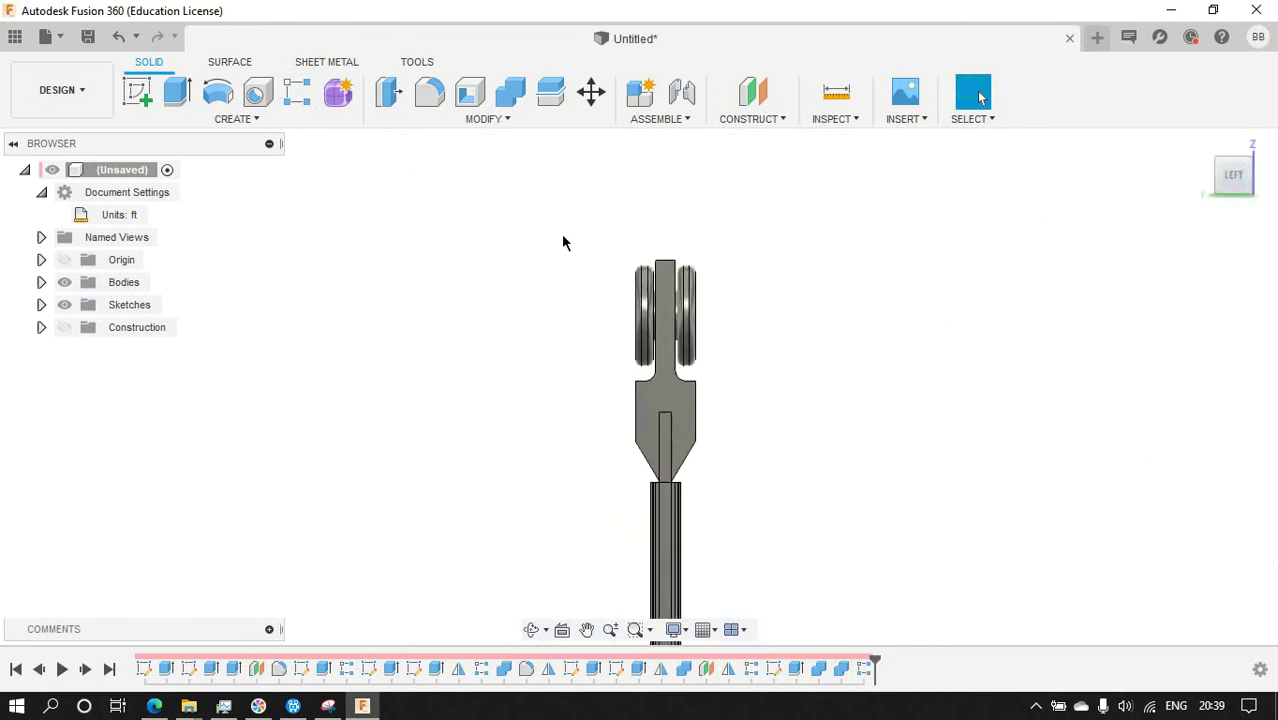
left_click(137, 91)
Sketch a tall rectangle beside the wheels and a second rectangle above it.
left_click(472, 497)
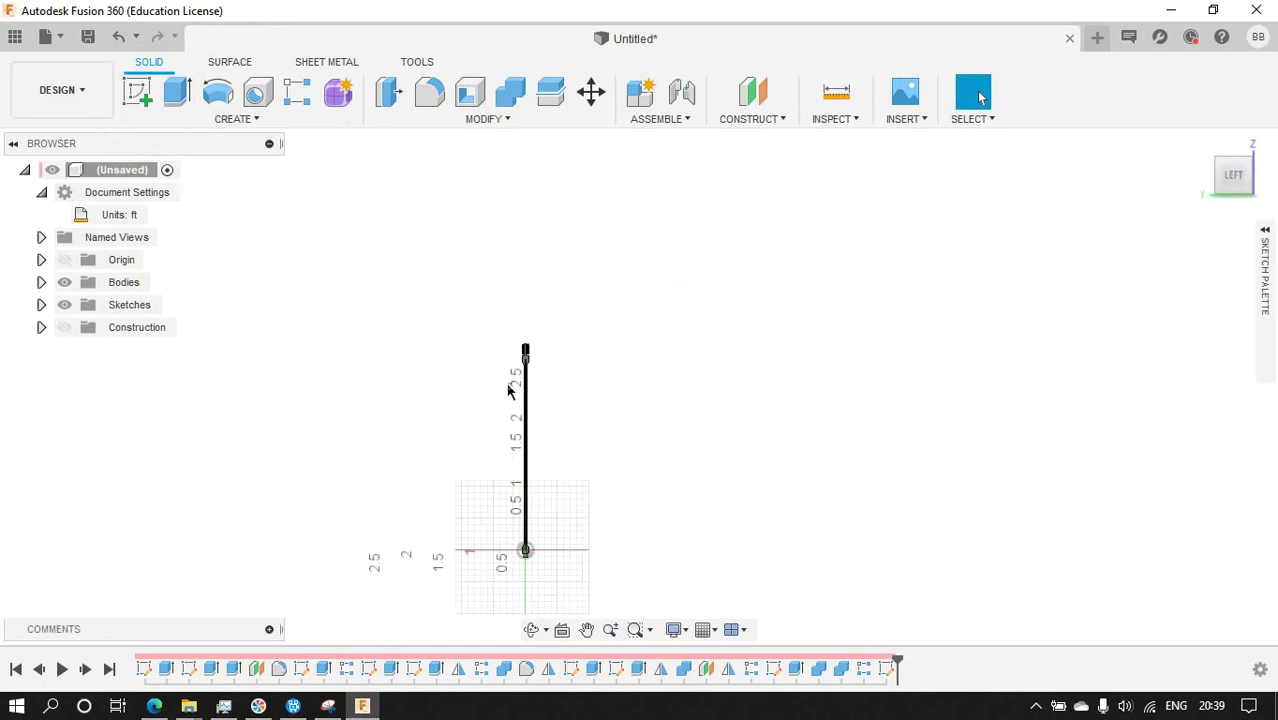
left_click(137, 91)
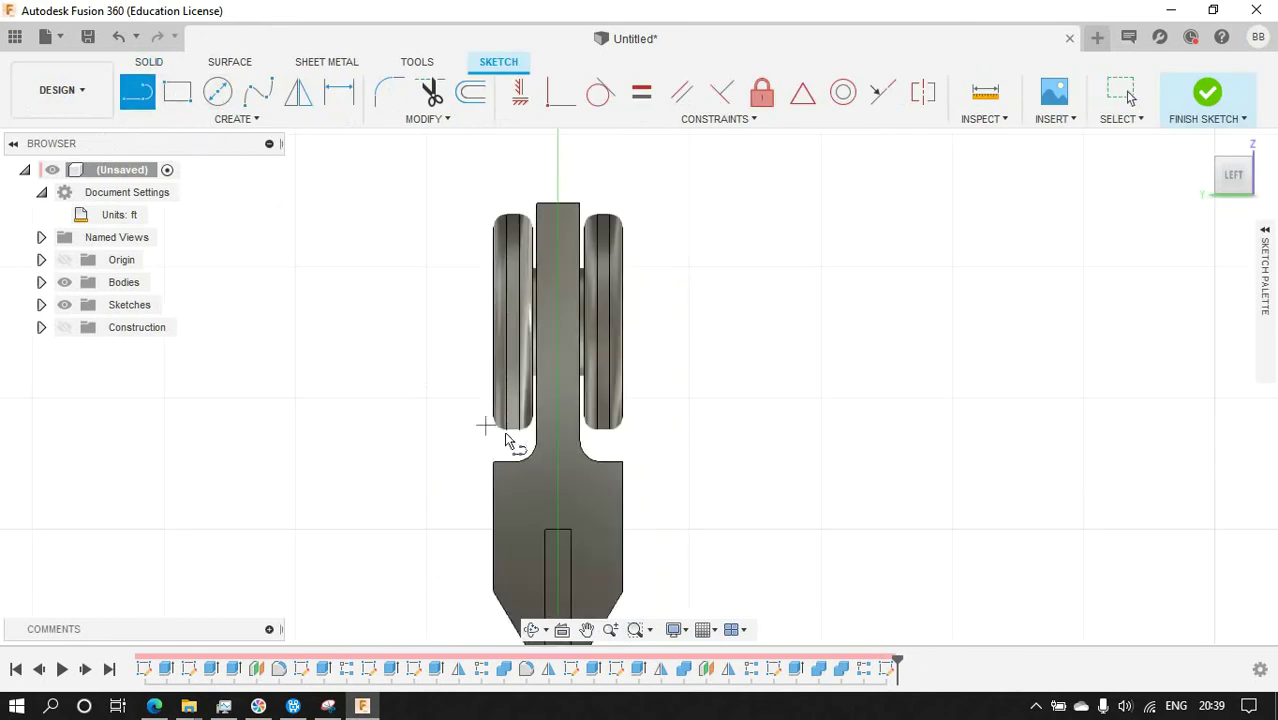
key("r")
scroll(442, 451, "up", 2)
scroll(602, 431, "up", 2)
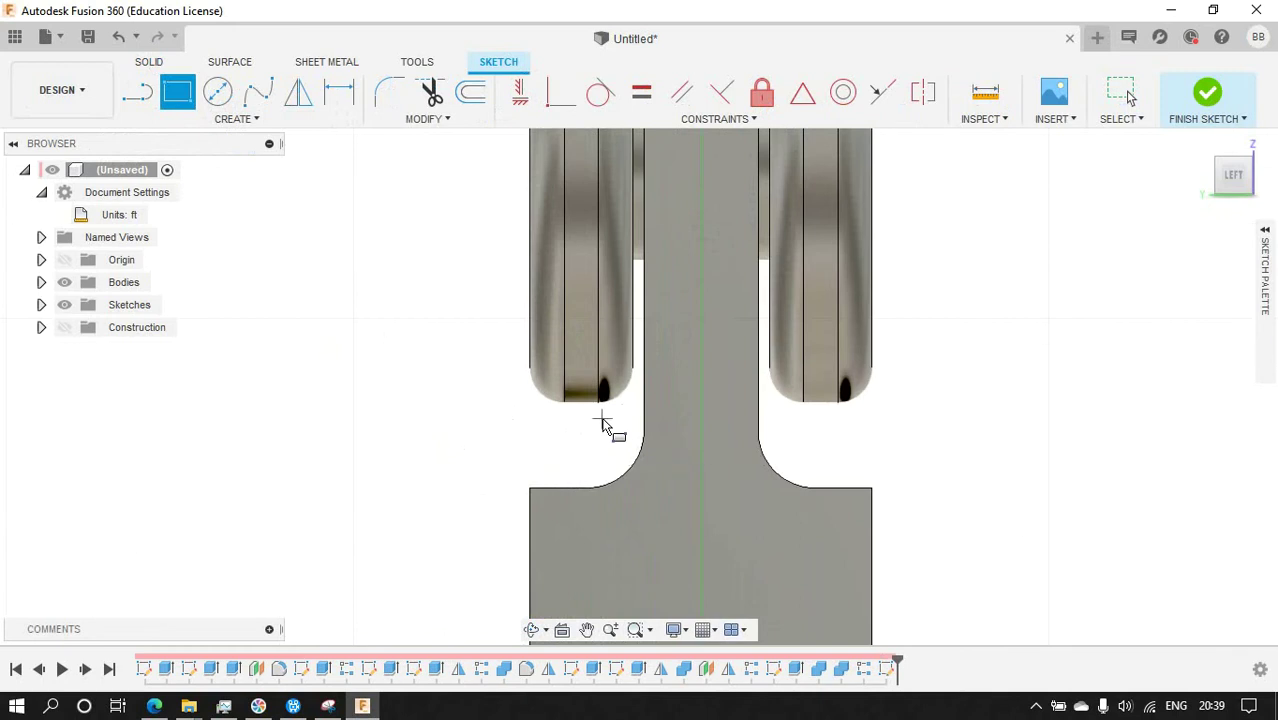
left_click(612, 410)
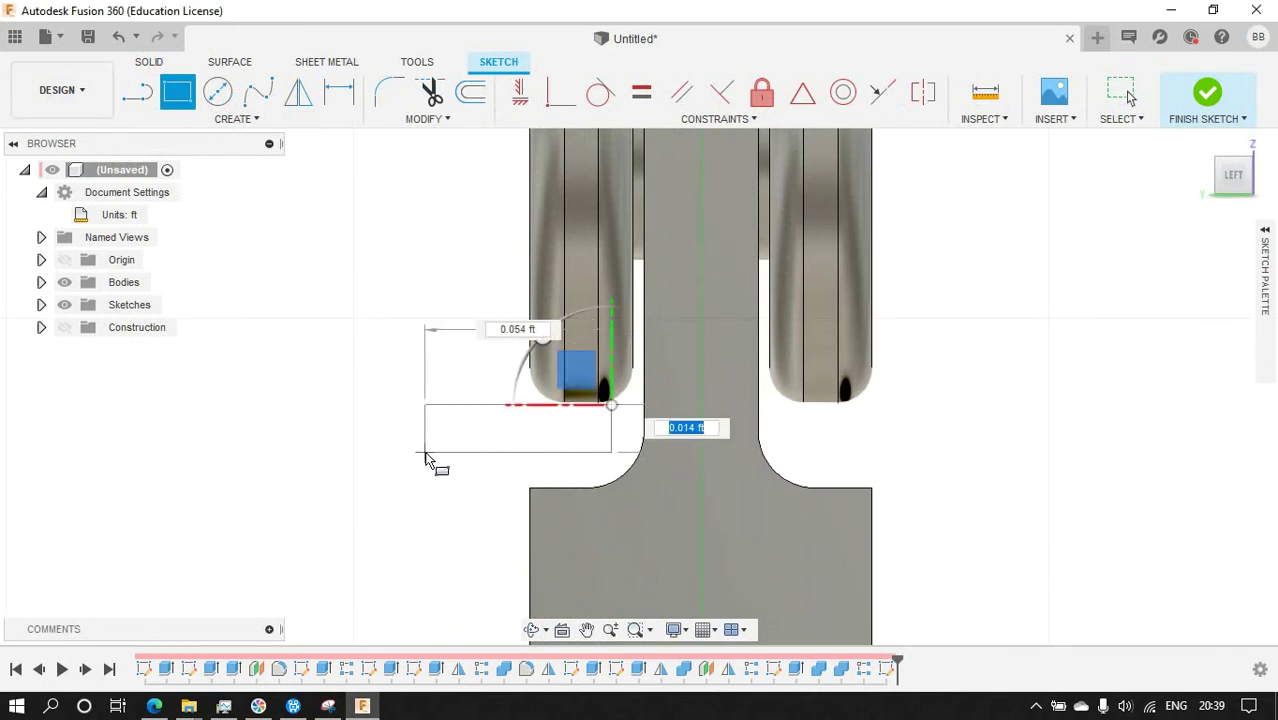
scroll(434, 456, "down", 3)
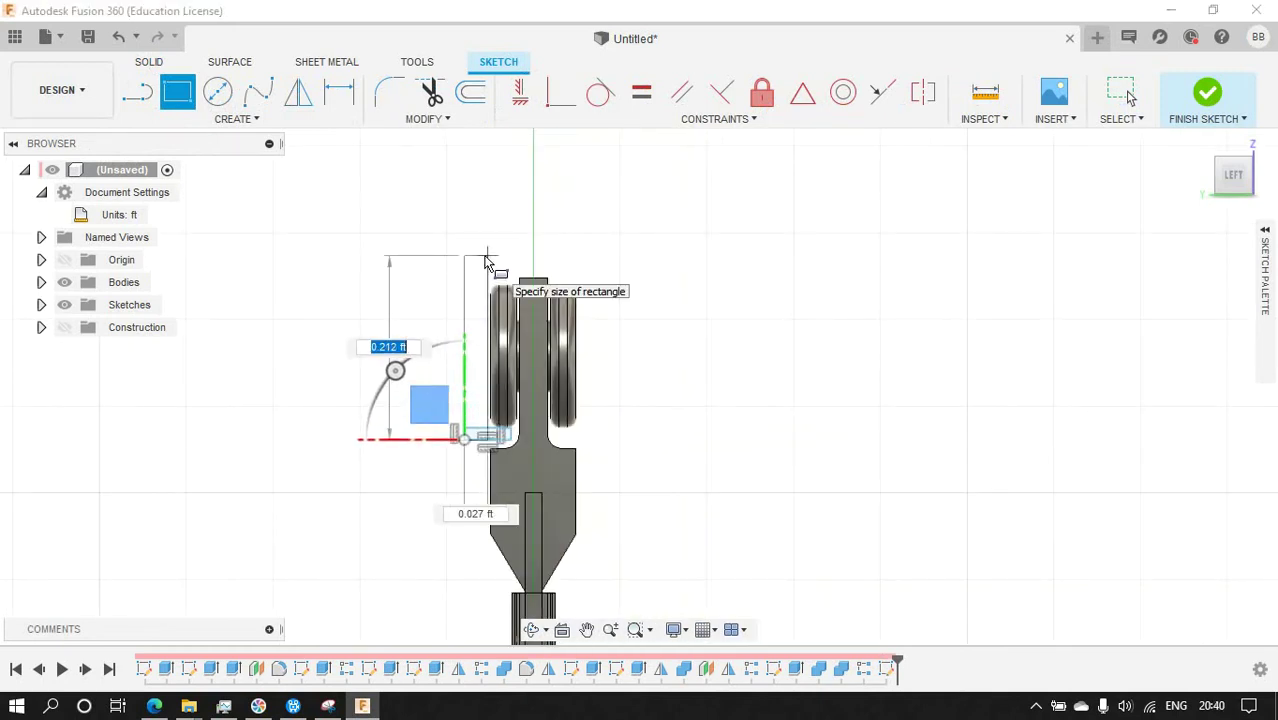
left_click(486, 257)
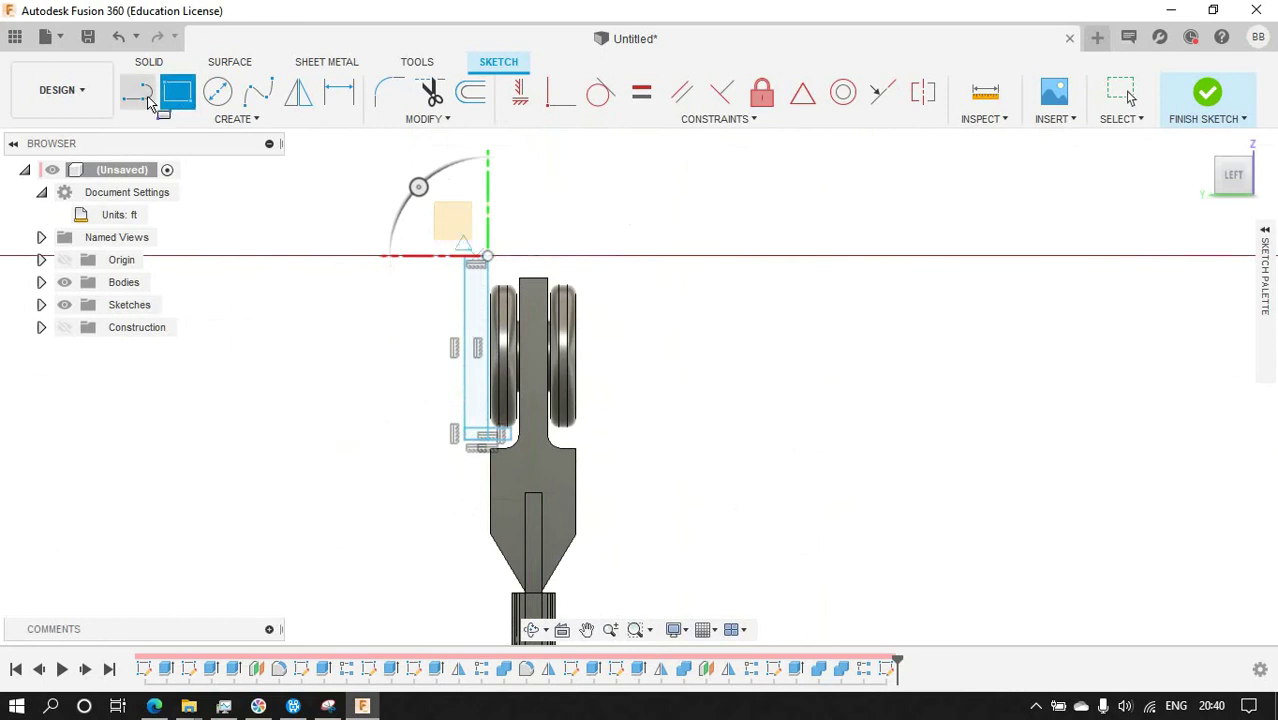
scroll(527, 265, "up", 3)
scroll(560, 305, "down", 3)
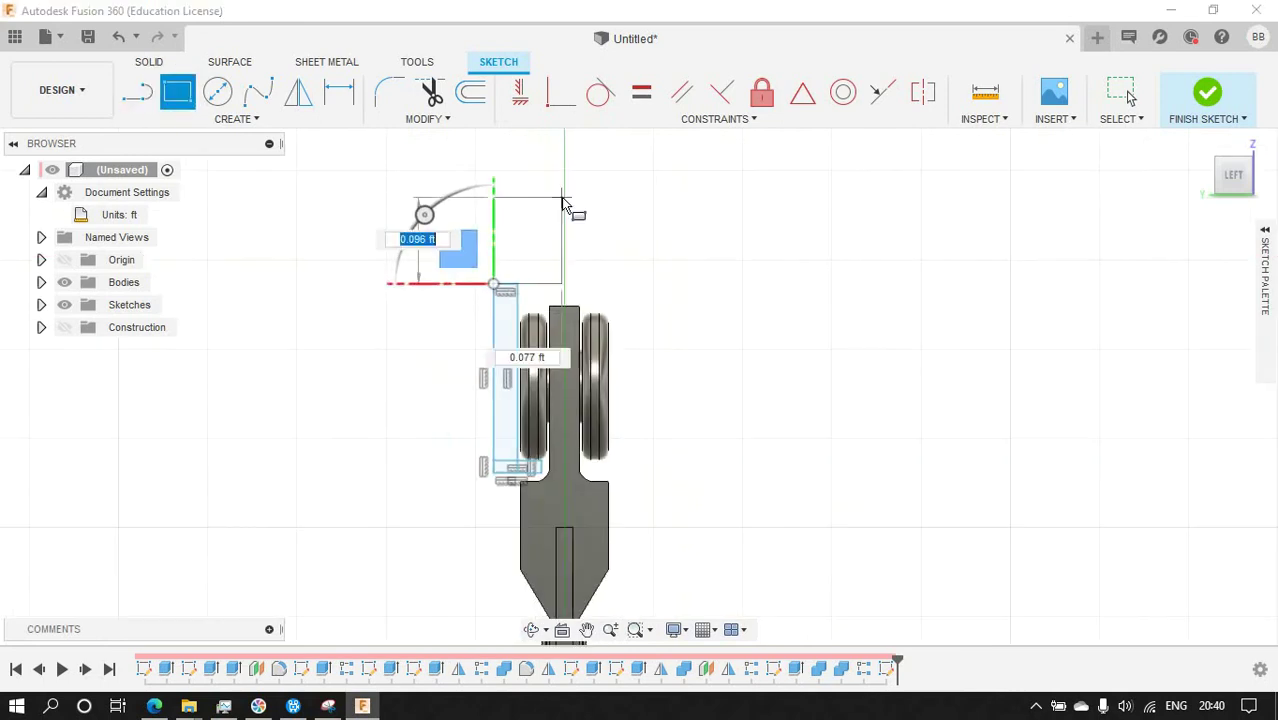
left_click(560, 200)
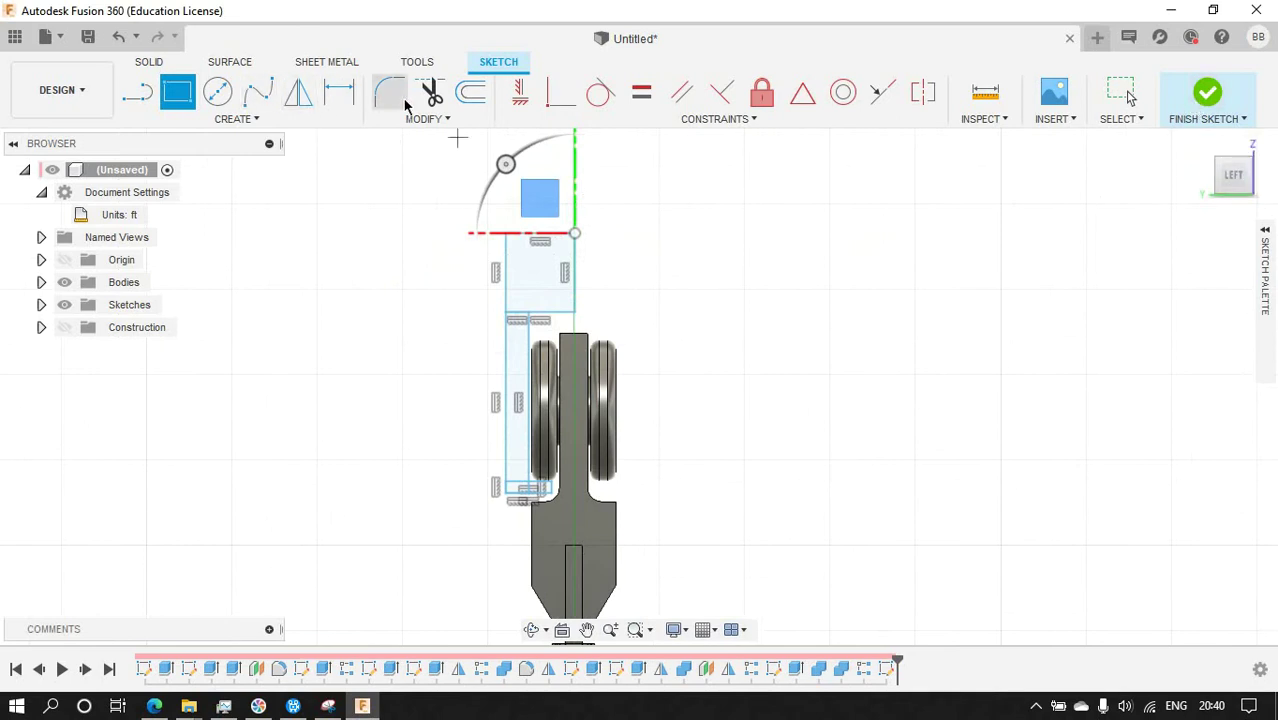
Dimension the height of the long post line, keeping its value.
left_click(561, 92)
scroll(585, 300, "down", 4)
scroll(545, 270, "up", 1)
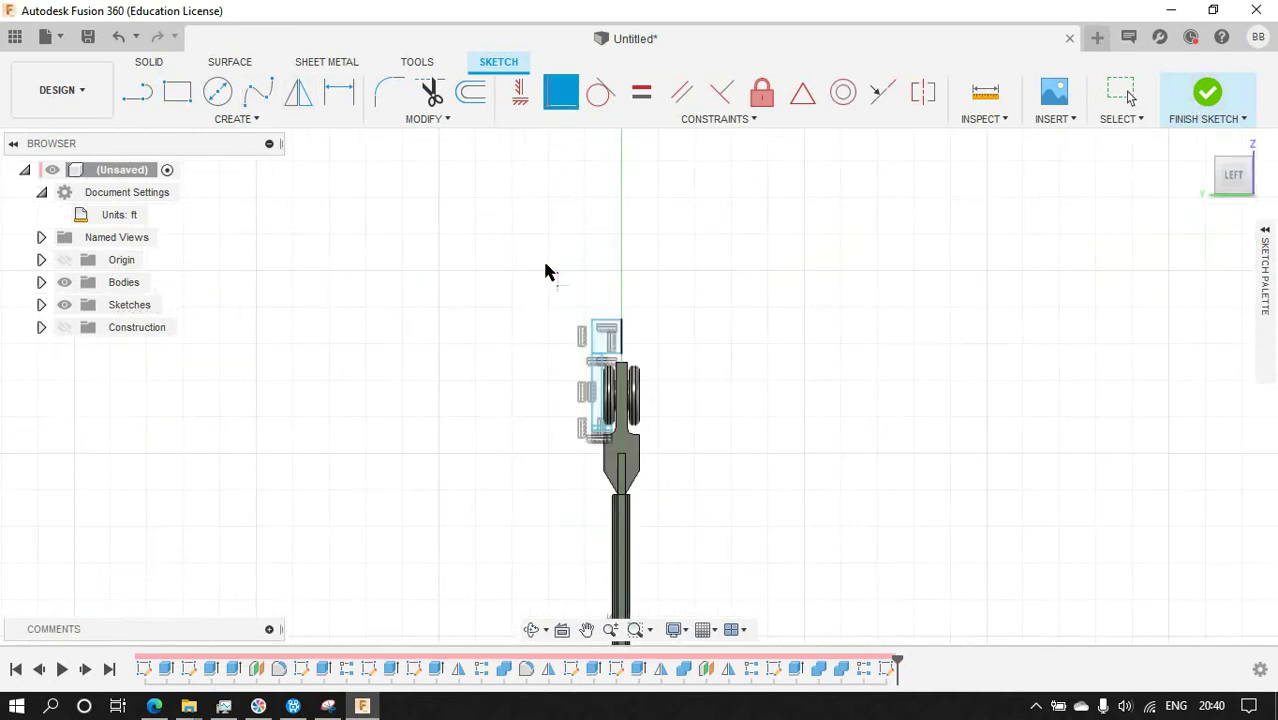
scroll(600, 400, "up", 4)
left_click(339, 92)
scroll(571, 177, "down", 4)
scroll(600, 275, "down", 2)
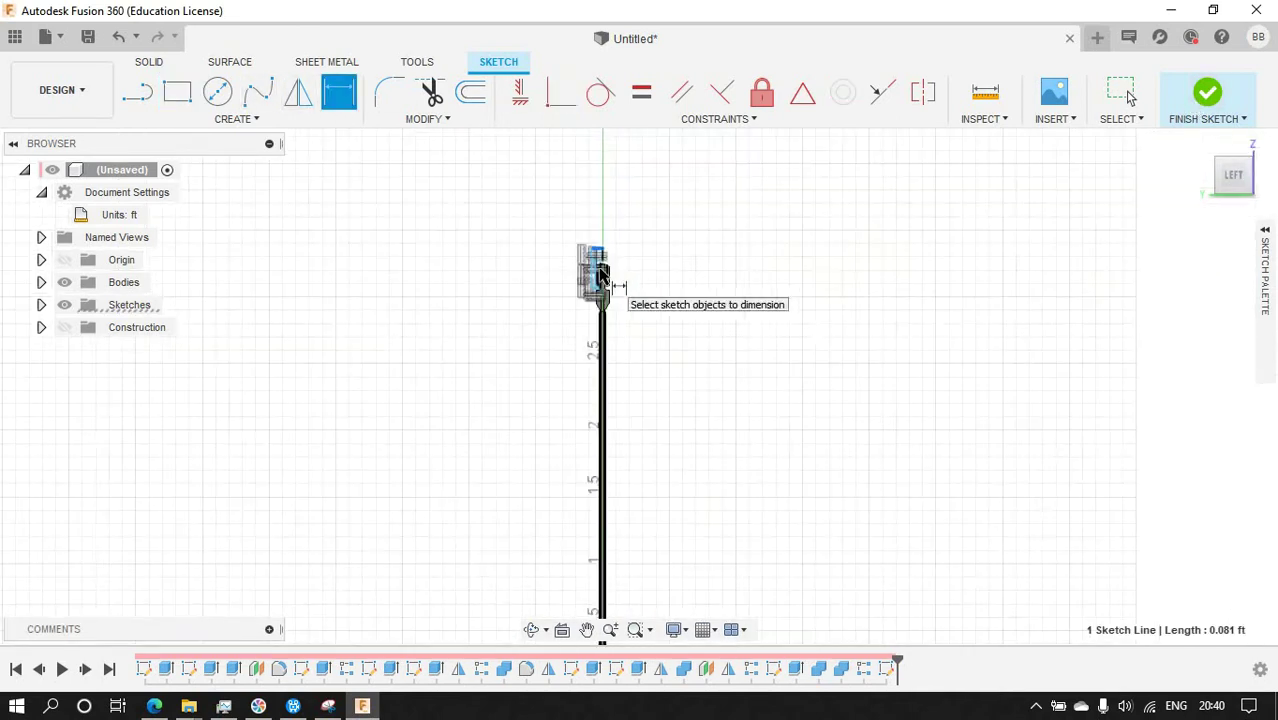
scroll(601, 275, "down", 3)
left_click(607, 515)
left_click(568, 281)
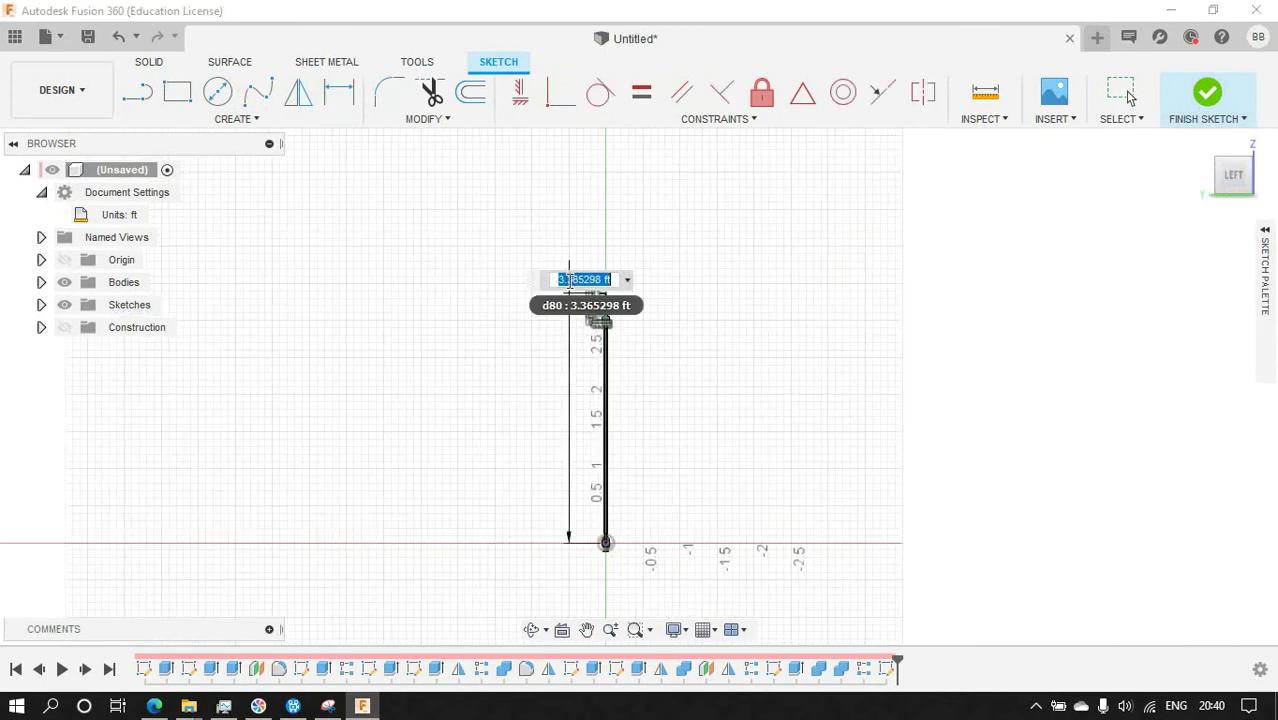
scroll(571, 250, "up", 3)
scroll(571, 345, "up", 2)
key("Return")
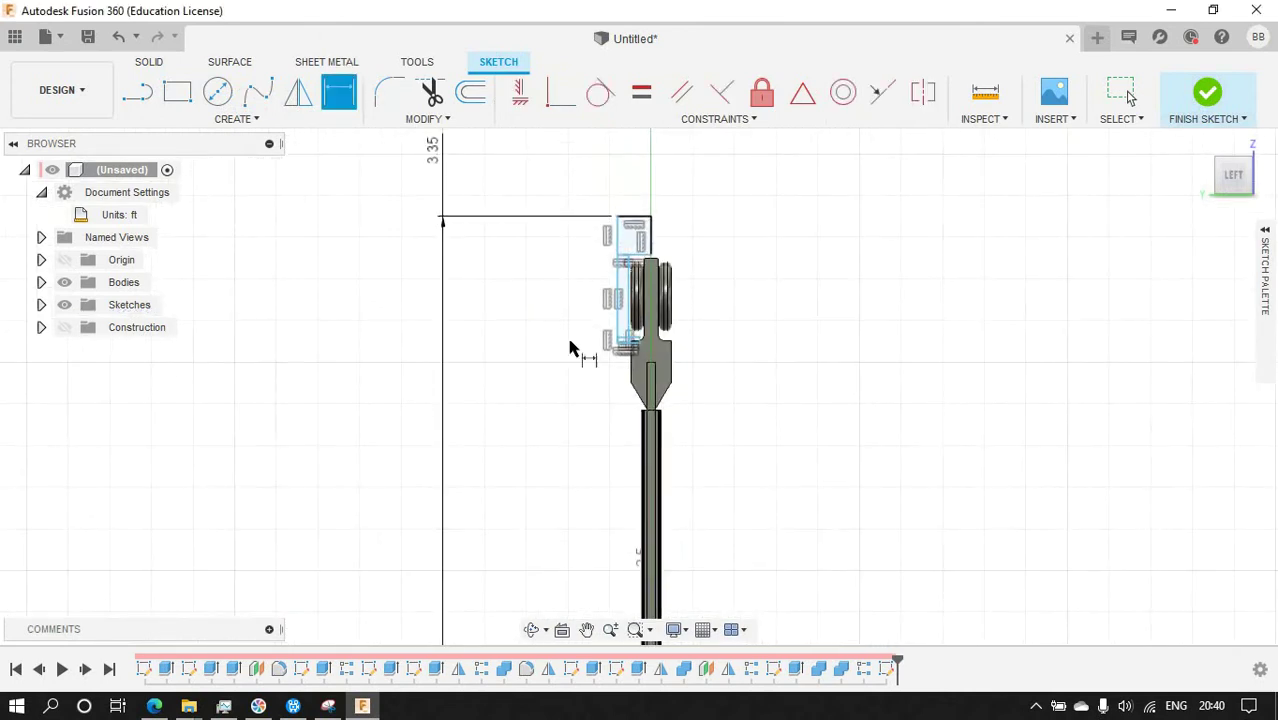
Switch units to millimetres and set the top rectangle's height to 20 mm.
scroll(590, 310, "up", 3)
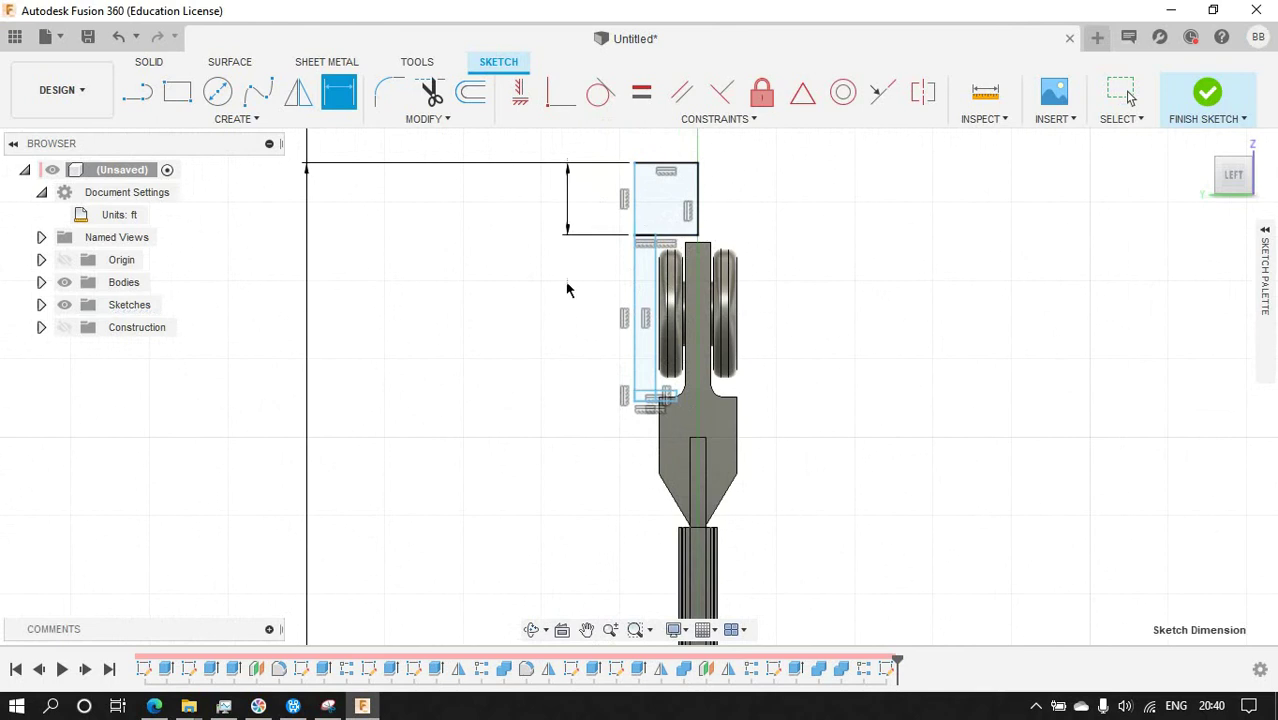
left_click(566, 289)
left_click(158, 214)
left_click(1180, 257)
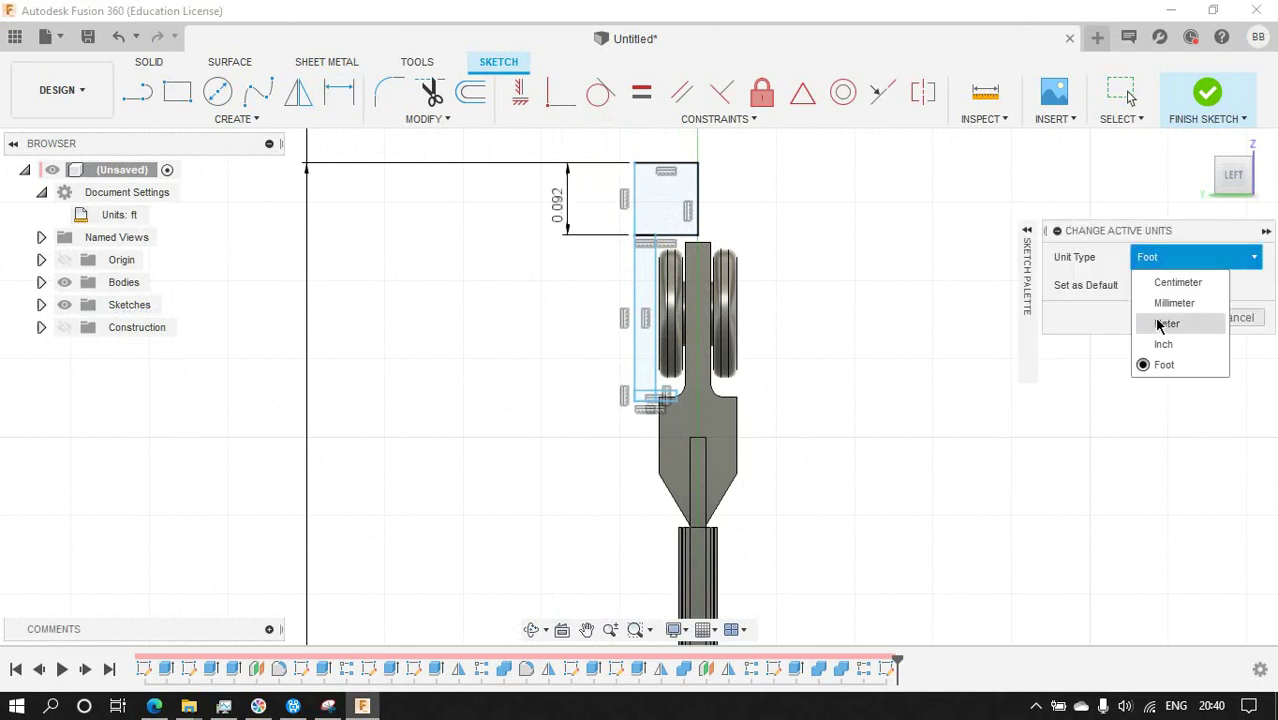
left_click(1172, 300)
left_click(1167, 317)
double_click(557, 219)
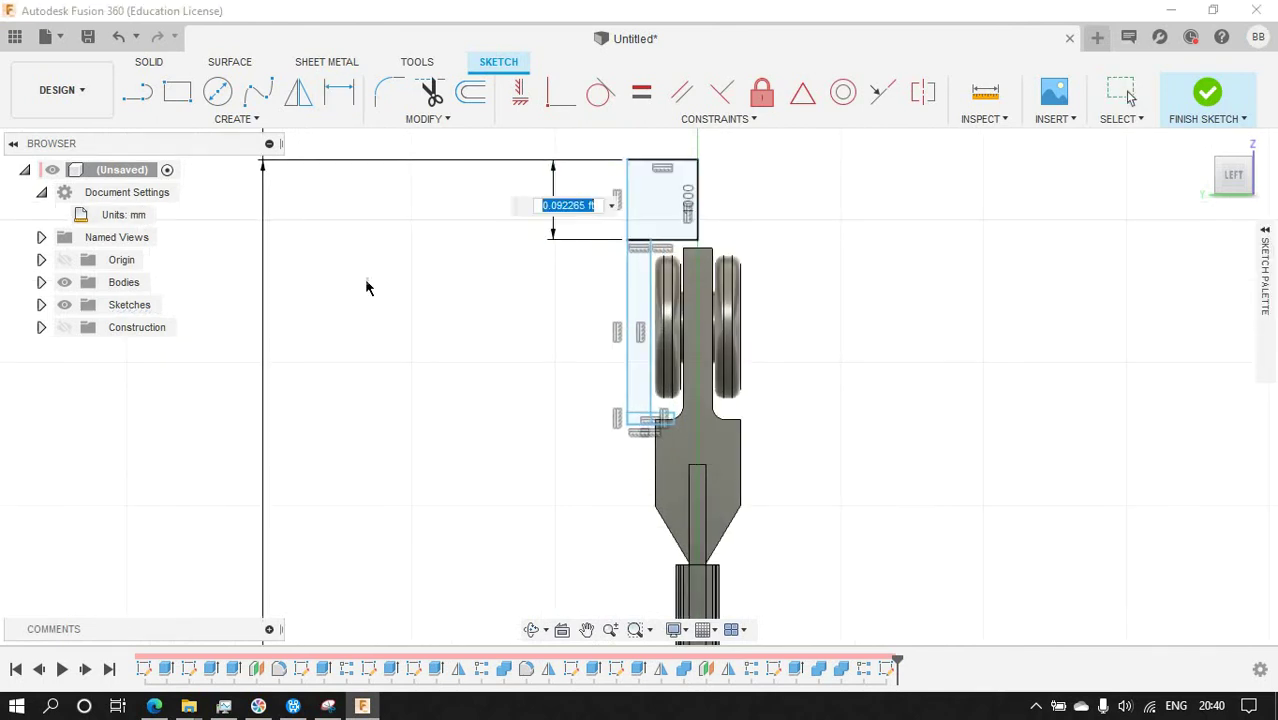
key("Return")
double_click(541, 180)
type("20")
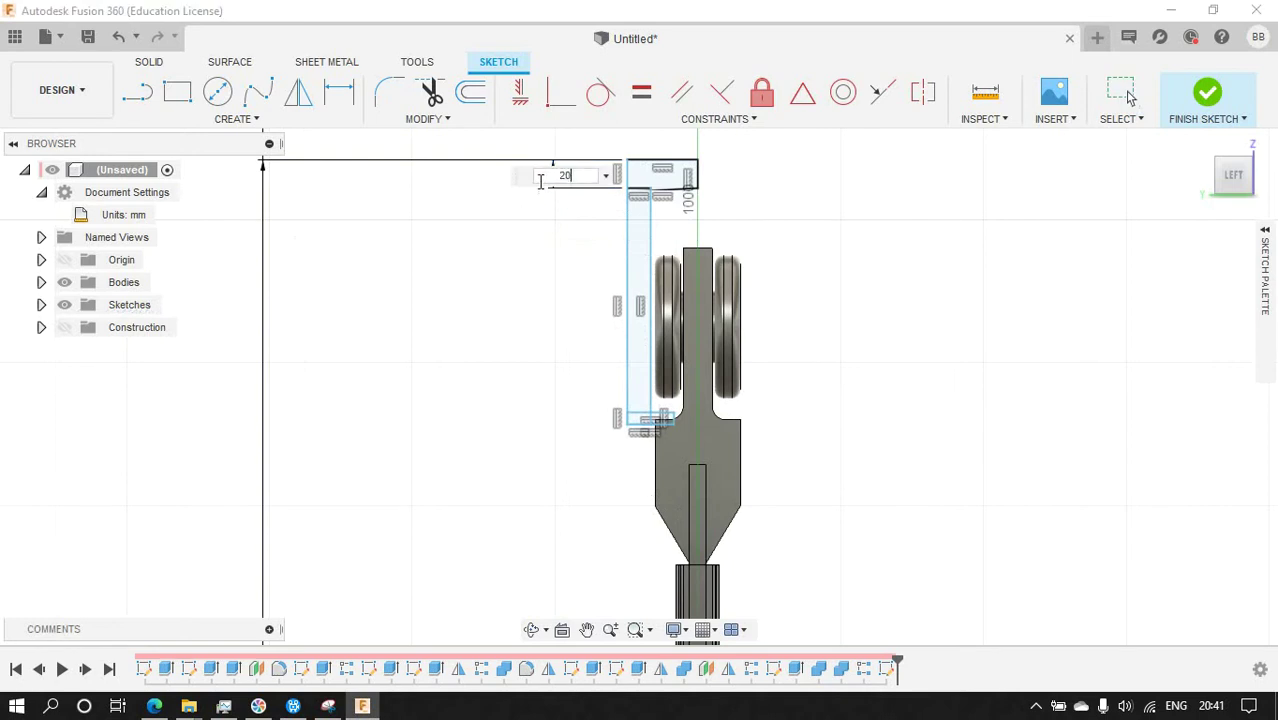
key("Return")
Dimension the tall rectangle's length at 70 mm and the bottom edge at 2 mm.
key("d")
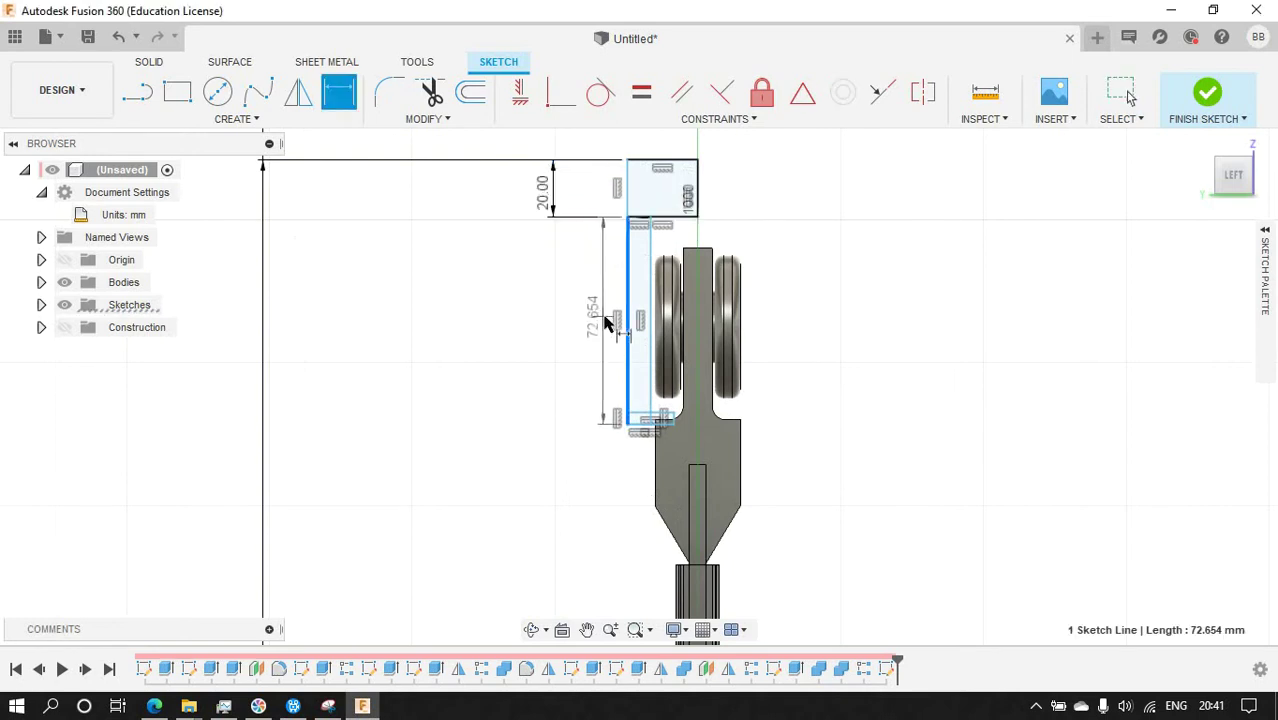
left_click(572, 320)
type("70")
key("Return")
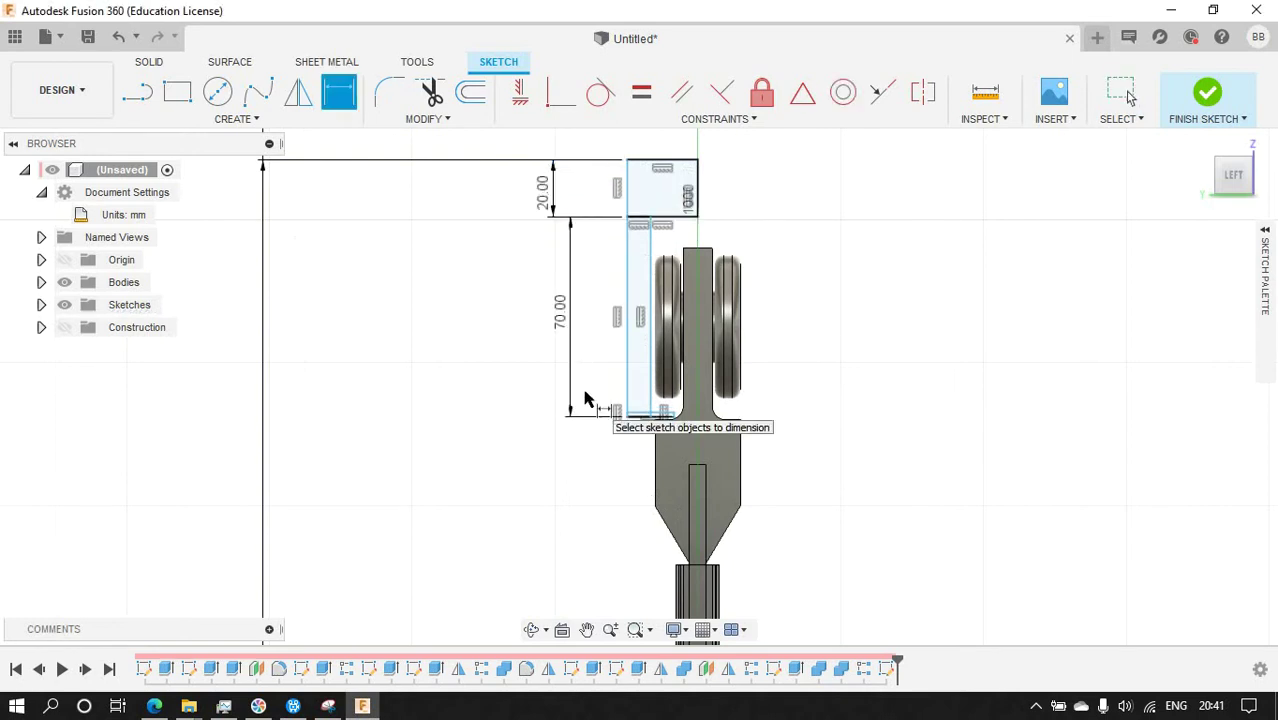
left_click(665, 415)
left_click(585, 490)
type("2")
key("Return")
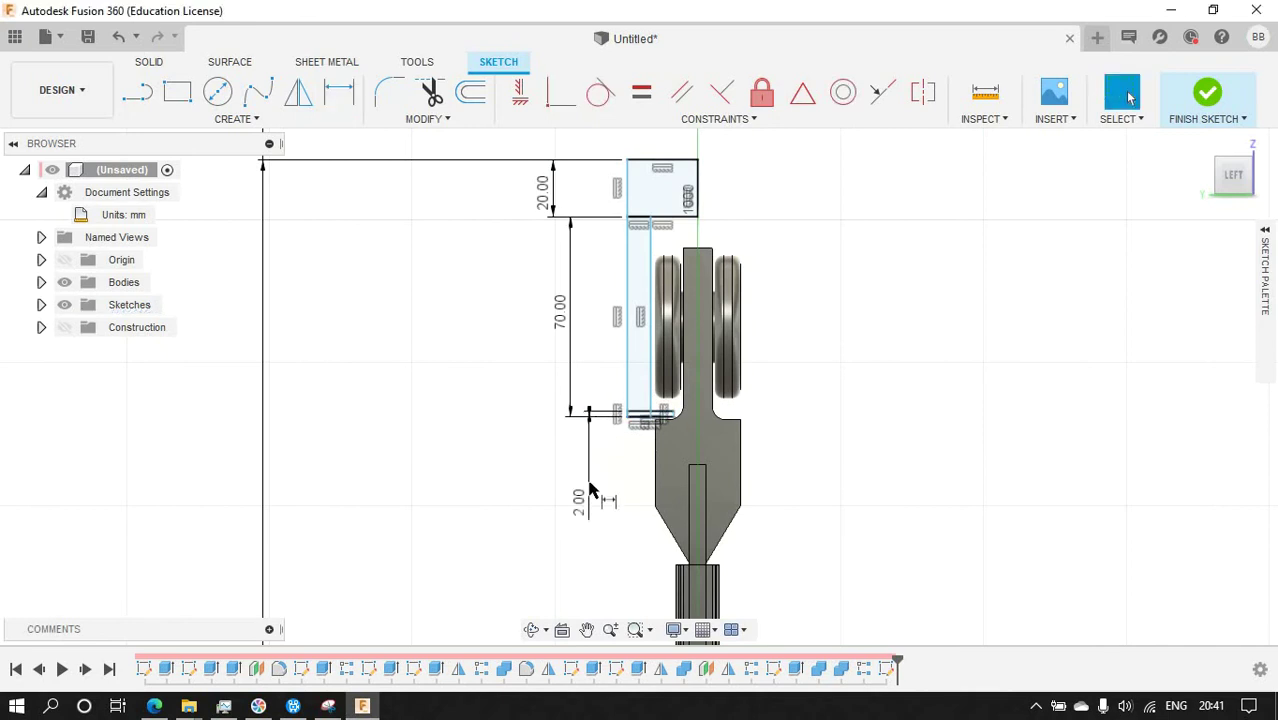
Adjust the tall rectangle's length through 65, 68 and 68.5 mm to its final value.
scroll(650, 379, "up", 2)
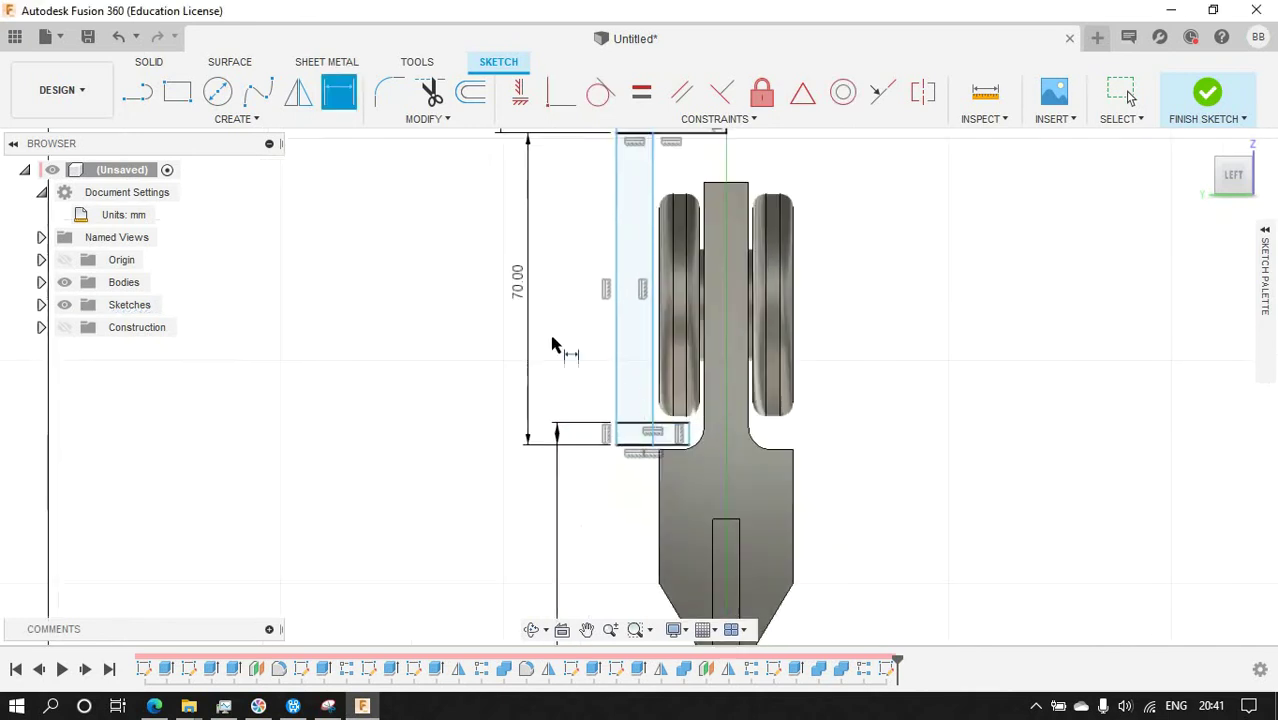
double_click(522, 293)
type("65")
key("Return")
double_click(520, 289)
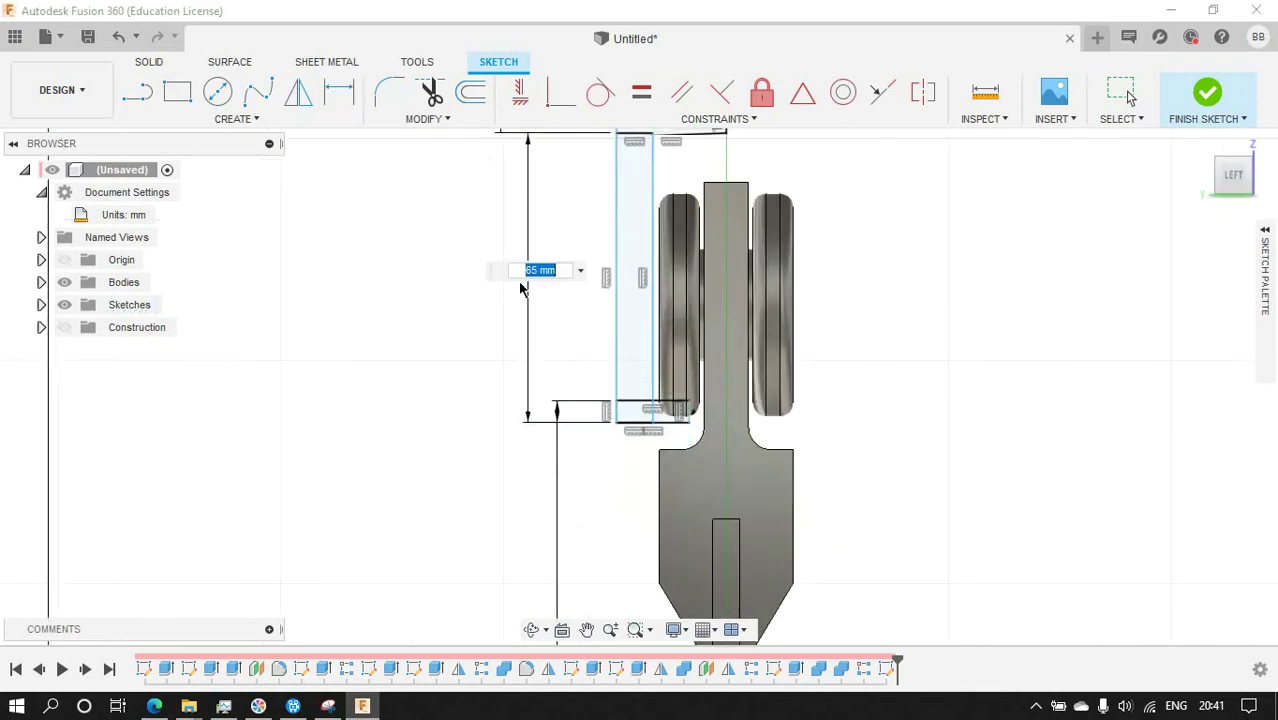
type("68.5")
key("Return")
double_click(519, 281)
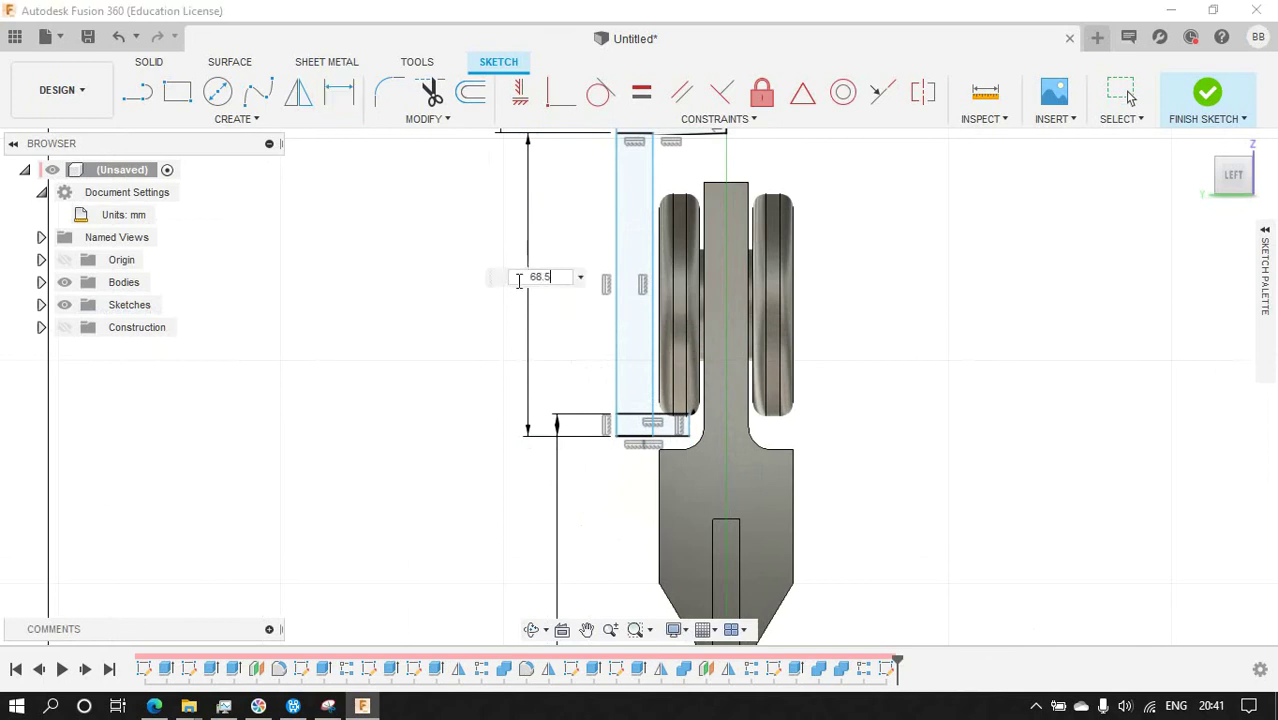
key("Return")
scroll(690, 440, "up", 3)
scroll(650, 430, "down", 2)
double_click(363, 203)
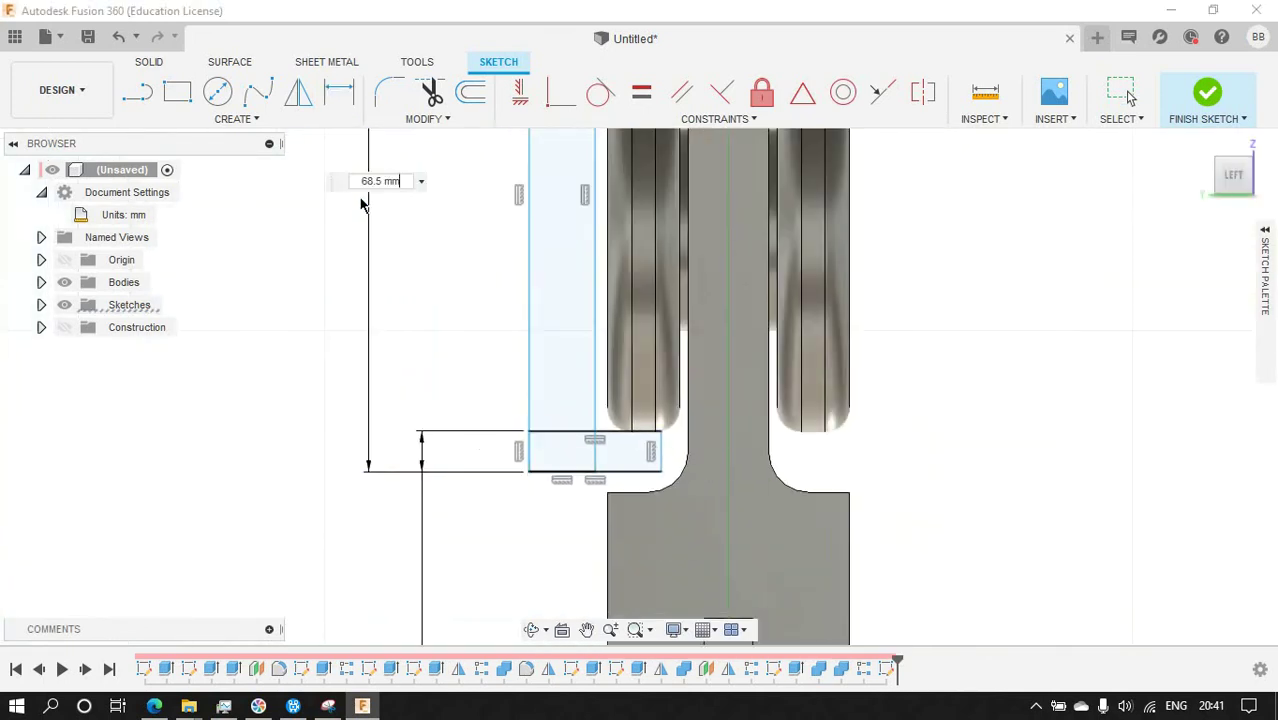
key("Return")
Set the overall height dimension to 1021.8 mm.
scroll(540, 322, "down", 3)
scroll(570, 400, "up", 3)
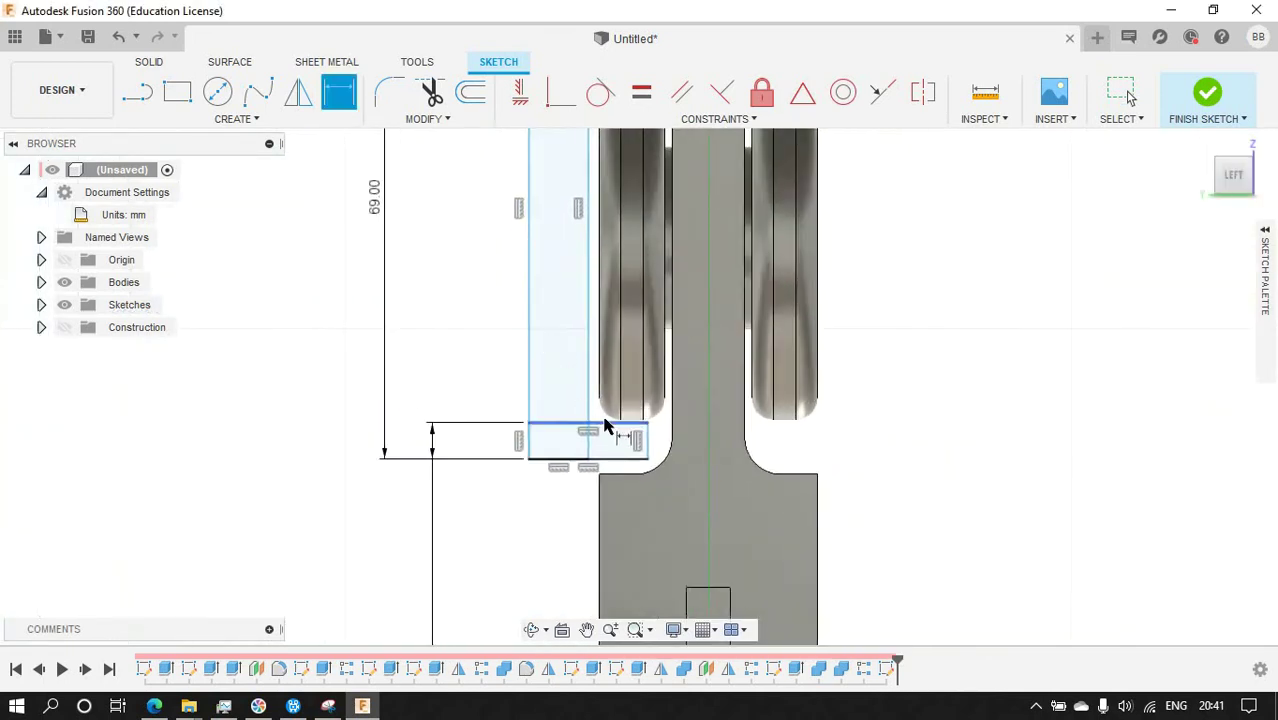
scroll(649, 430, "up", 1)
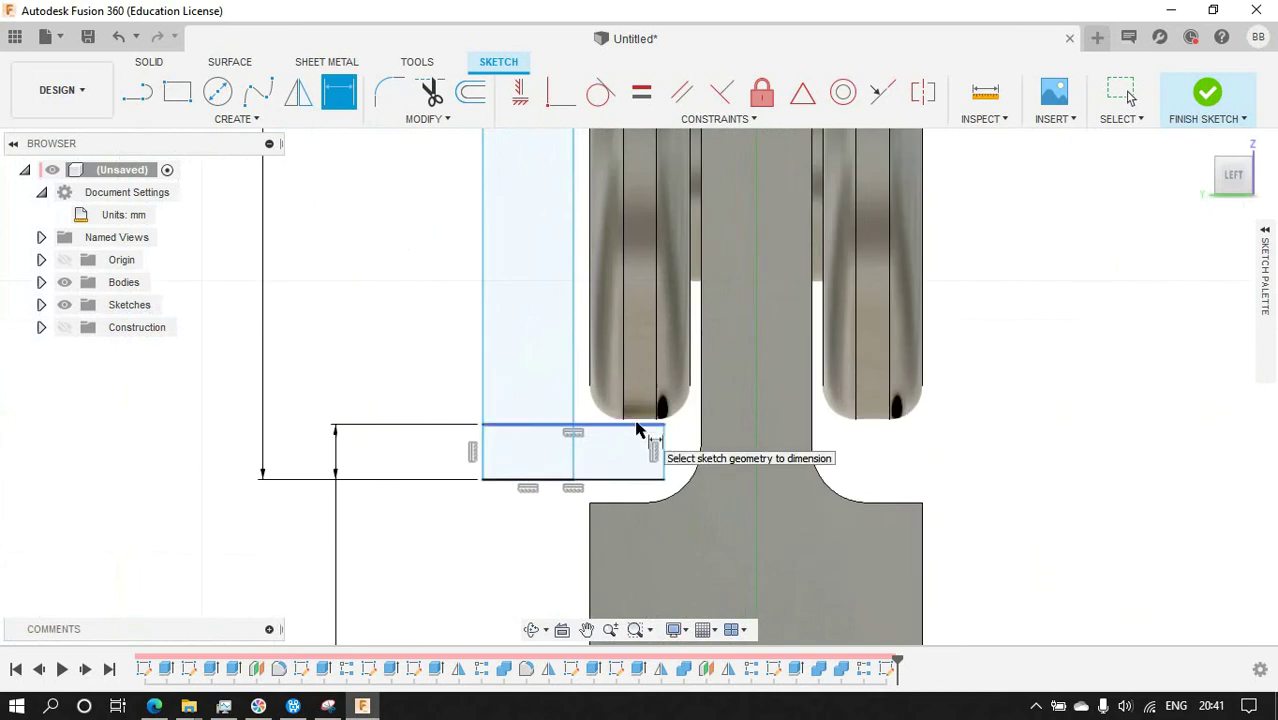
scroll(560, 435, "down", 2)
scroll(385, 265, "down", 2)
scroll(385, 277, "down", 2)
scroll(395, 282, "down", 1)
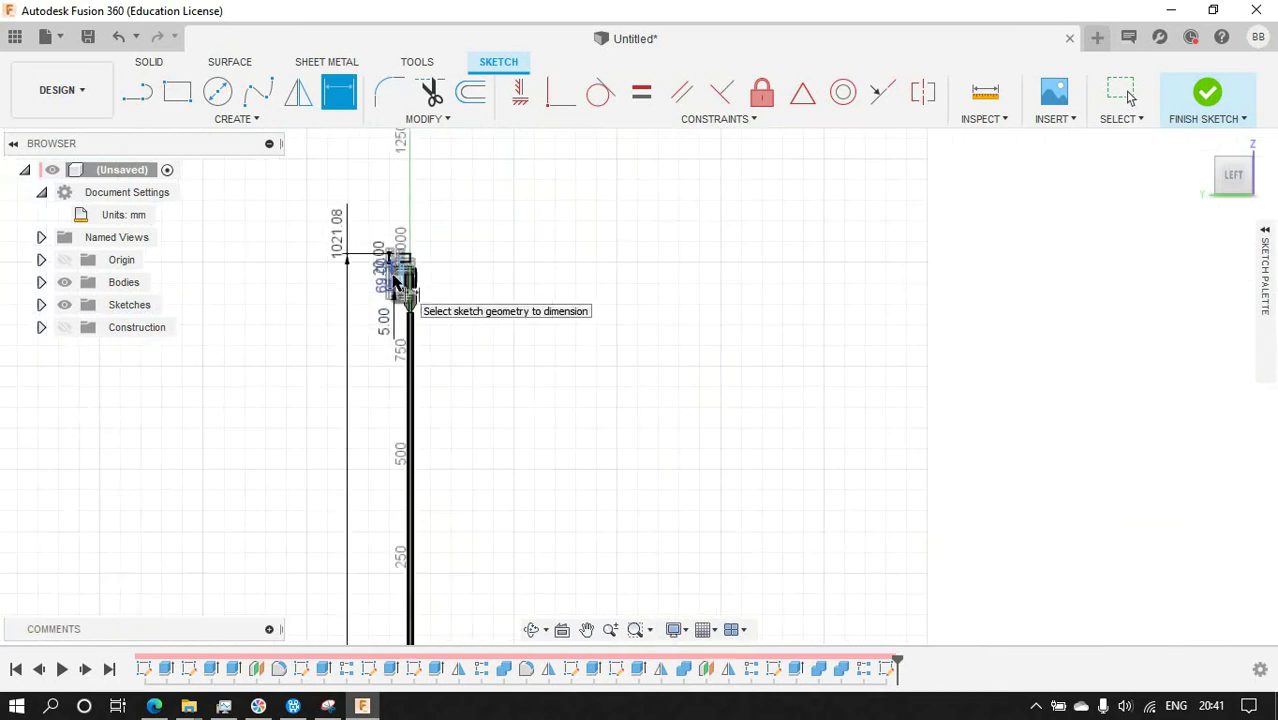
scroll(380, 270, "up", 2)
double_click(350, 235)
key("Escape")
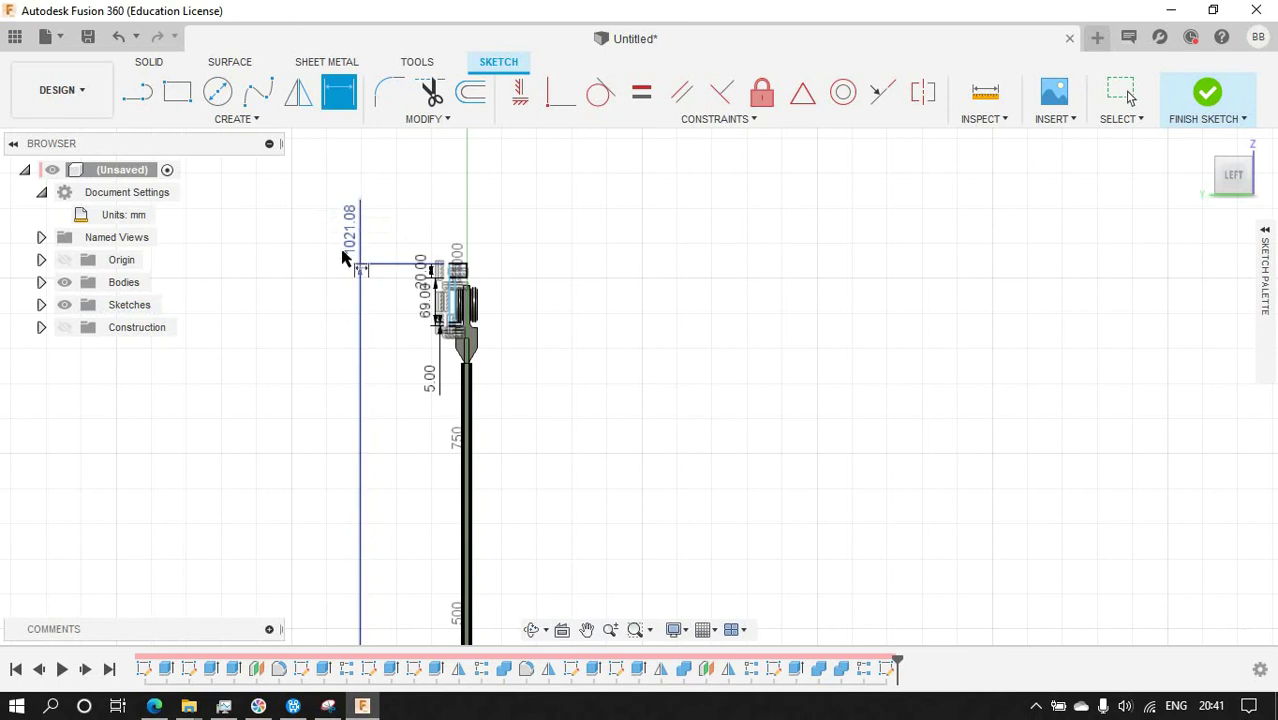
double_click(349, 254)
key("Return")
scroll(422, 386, "down", 2)
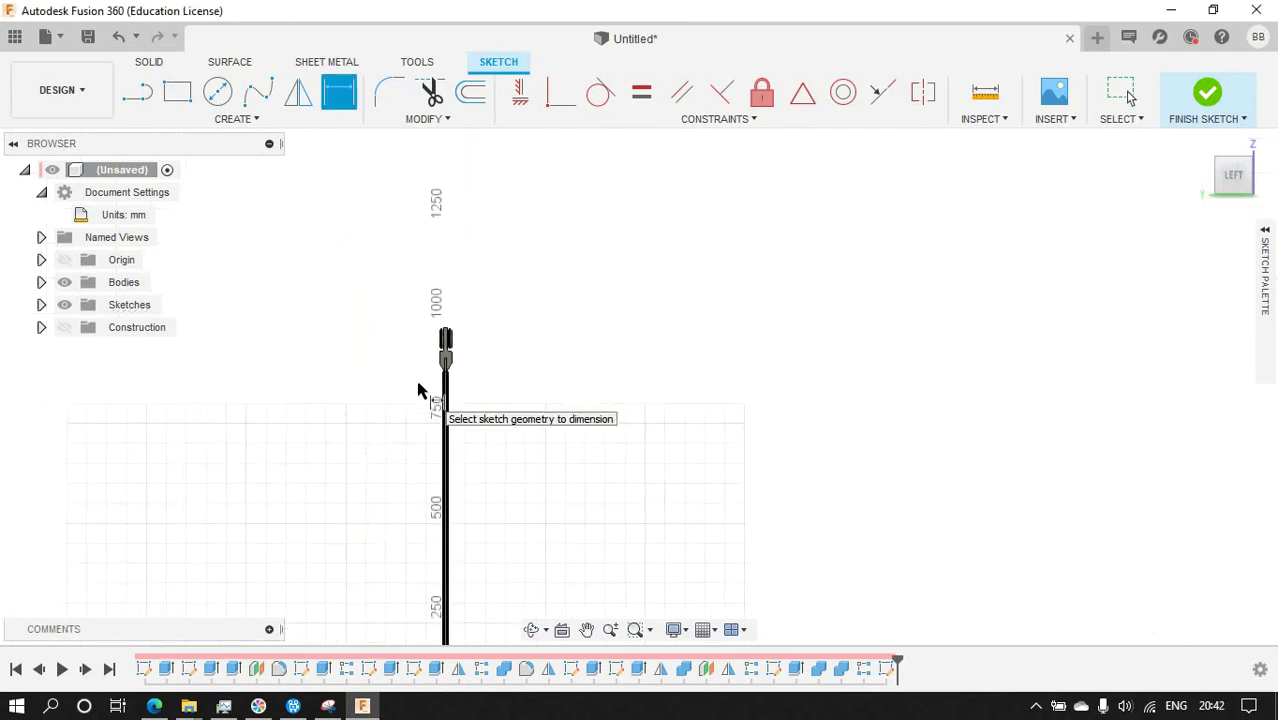
scroll(408, 470, "down", 2)
scroll(388, 416, "up", 5)
double_click(493, 278)
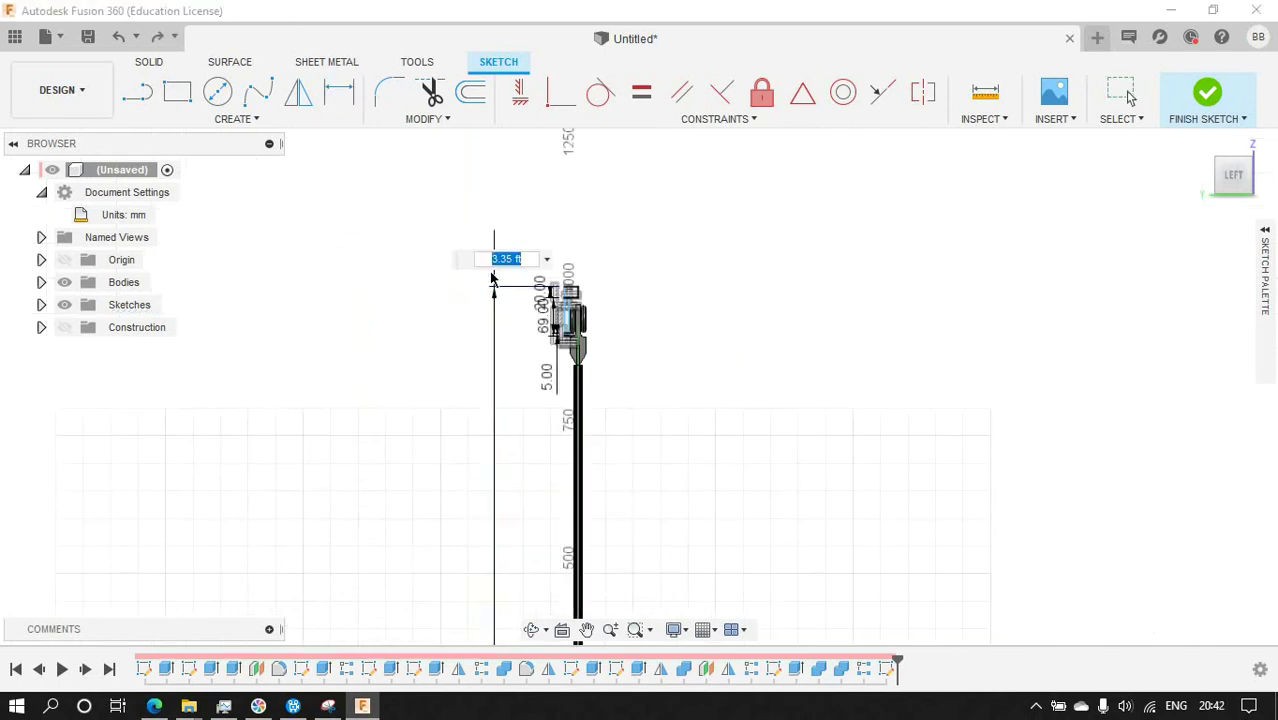
key("Return")
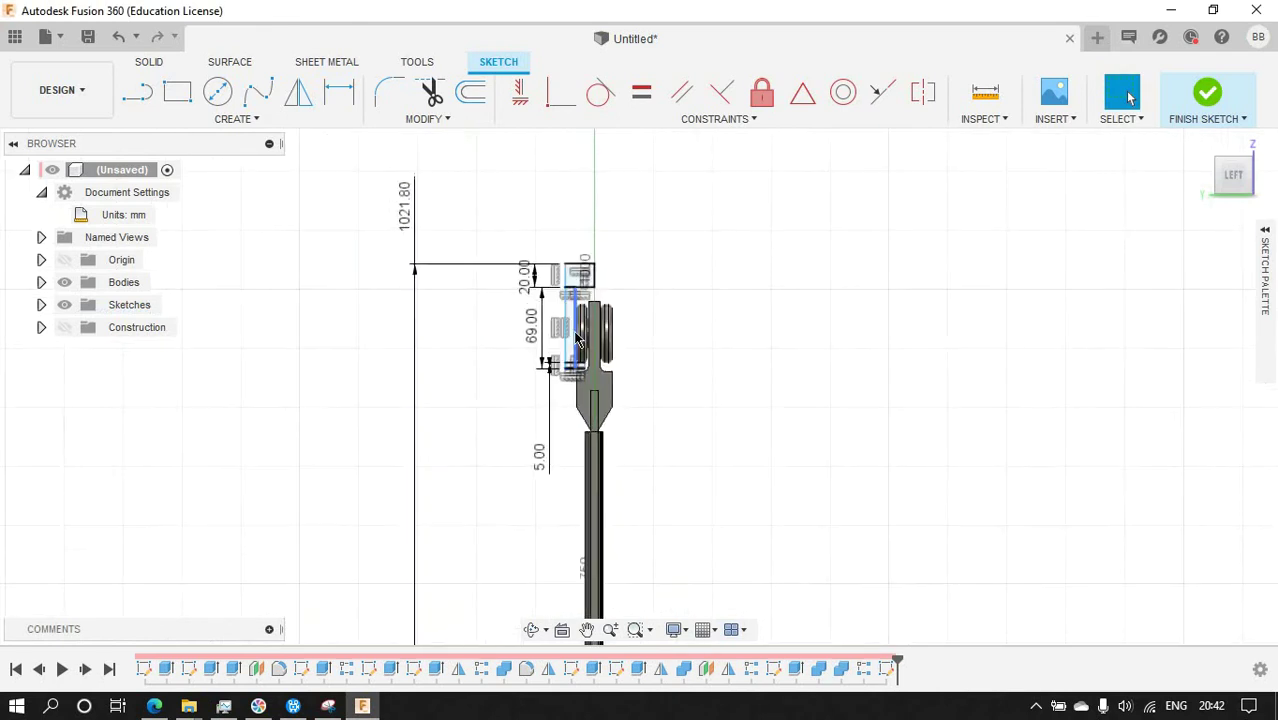
scroll(491, 285, "up", 5)
scroll(490, 292, "down", 3)
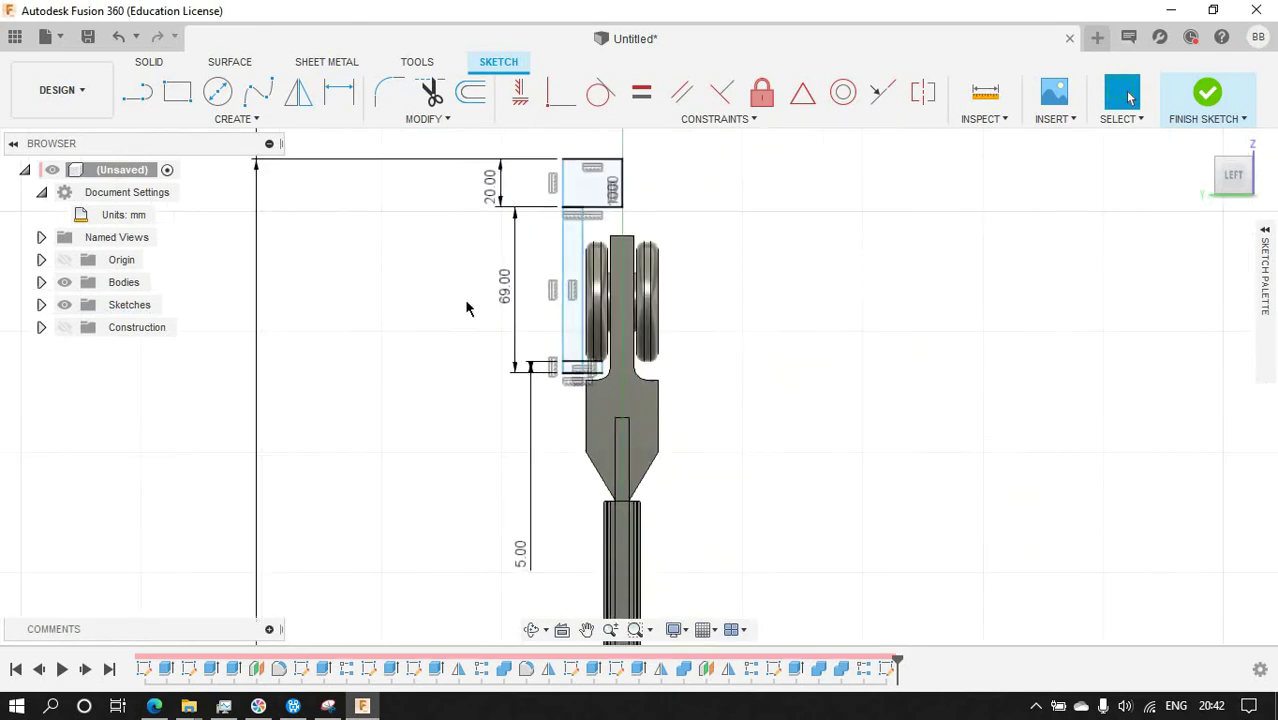
scroll(438, 257, "down", 2)
Change the vertical height dimension, entering 00 into its value.
double_click(331, 187)
type("1")
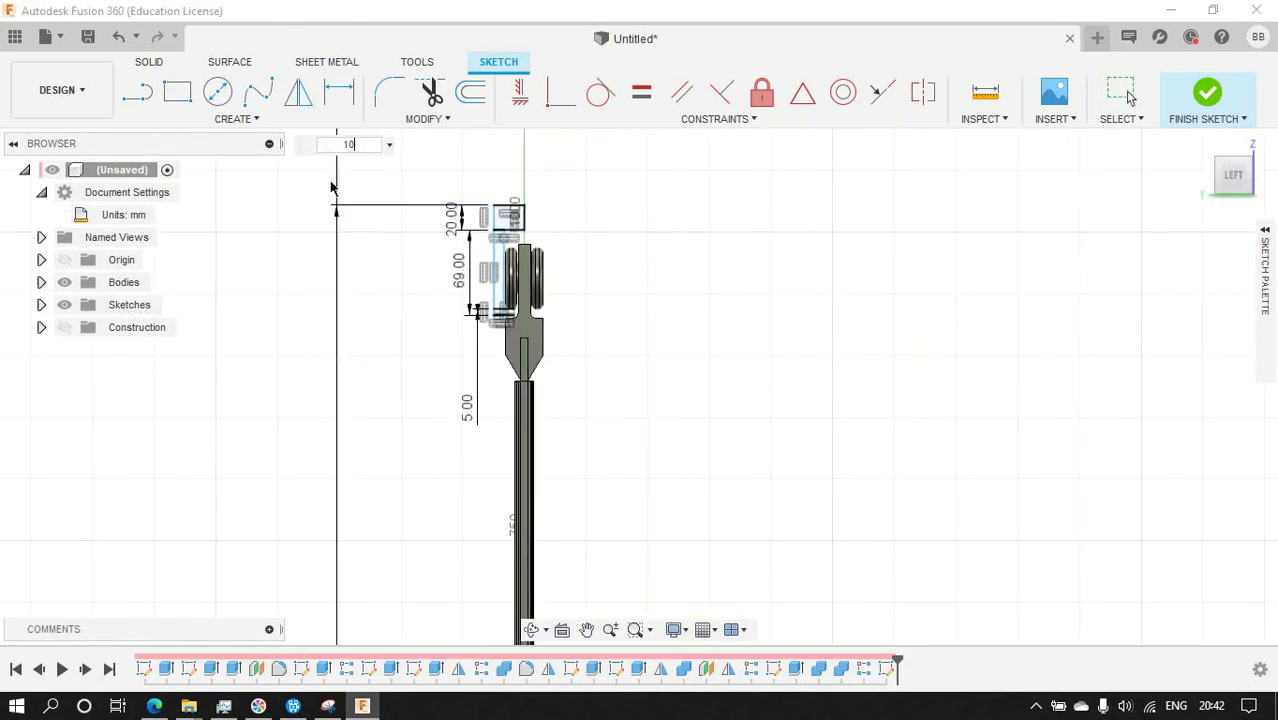
type("00")
key("Return")
scroll(571, 371, "up", 5)
scroll(508, 337, "down", 3)
scroll(450, 280, "up", 1)
Set the pocket height to 69.1 mm, then refine it to 68.75 mm.
double_click(440, 268)
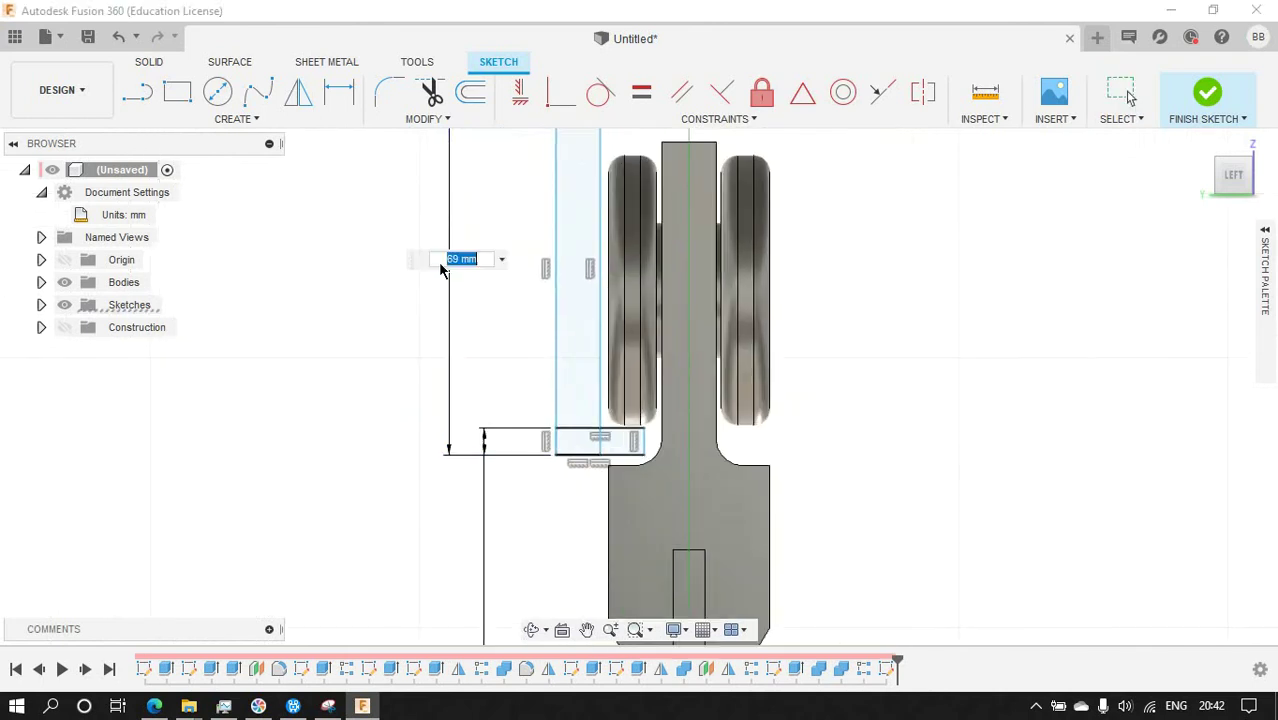
scroll(464, 308, "up", 1)
type("69.1")
key("Return")
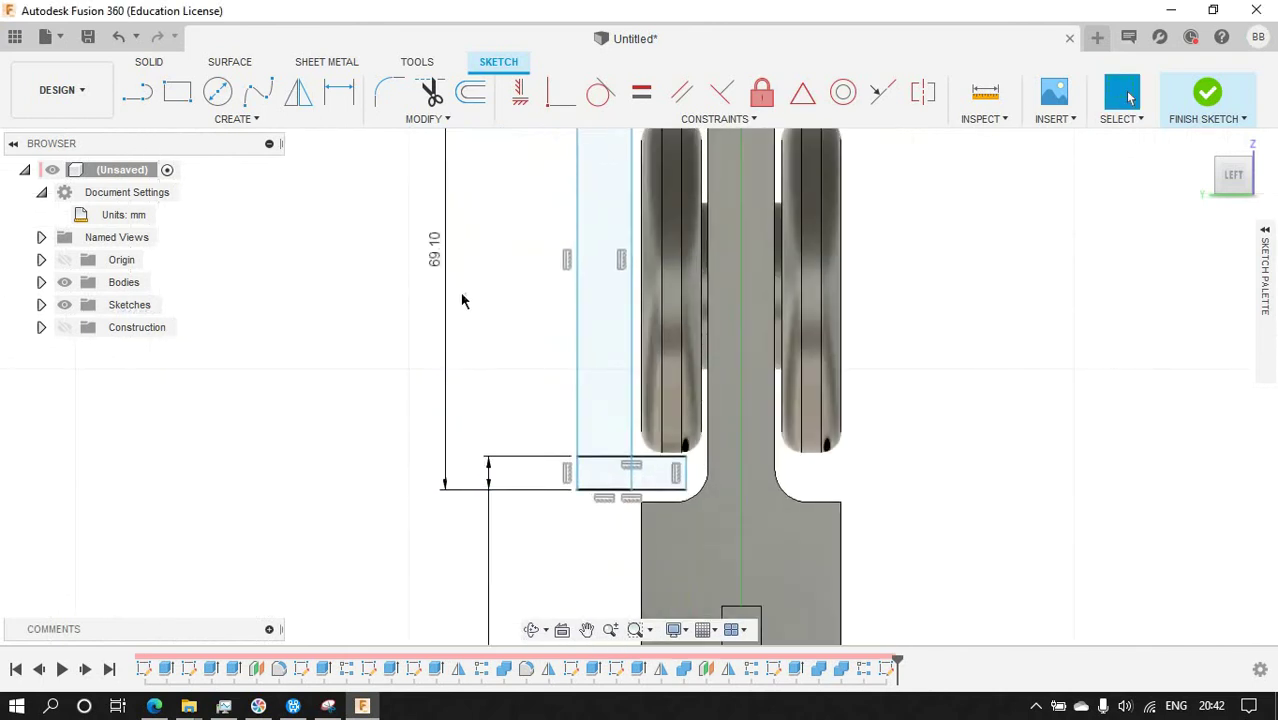
double_click(440, 272)
type("68.755")
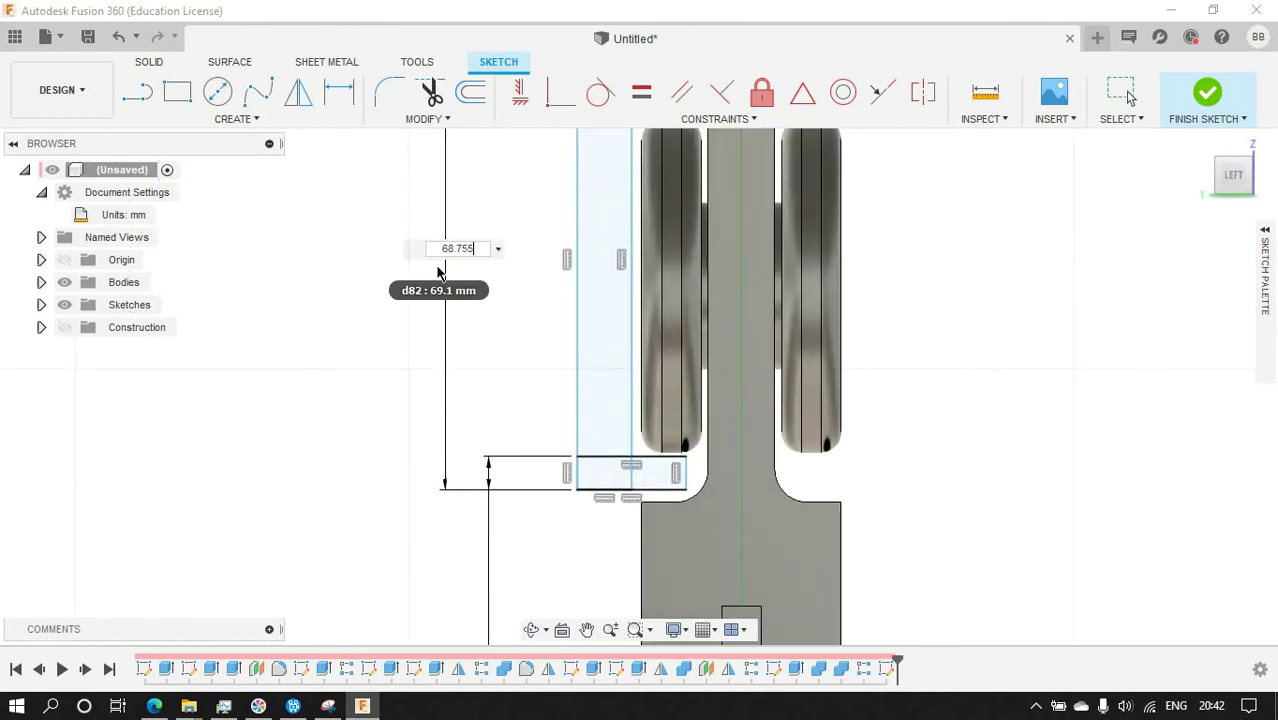
key("Return")
scroll(600, 420, "down", 2)
scroll(585, 266, "down", 2)
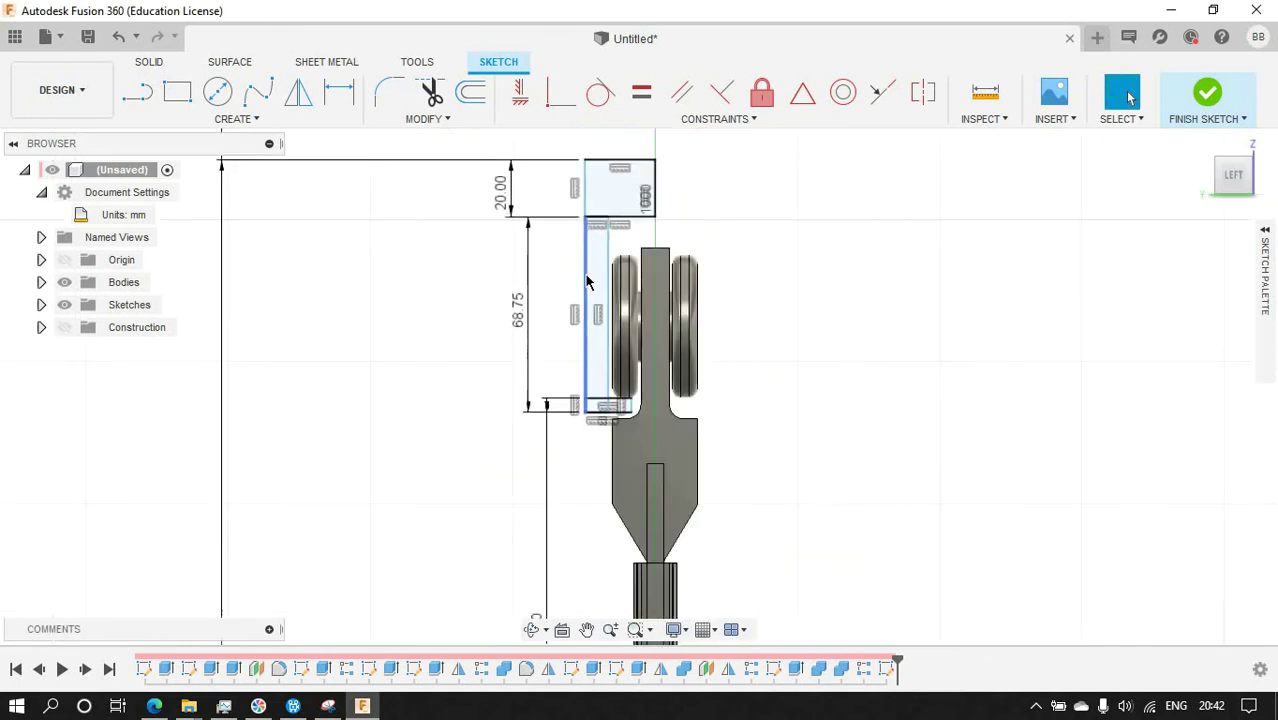
Dimension the pocket profile with a 25 mm top width and an 8.50 mm offset.
left_click(645, 205)
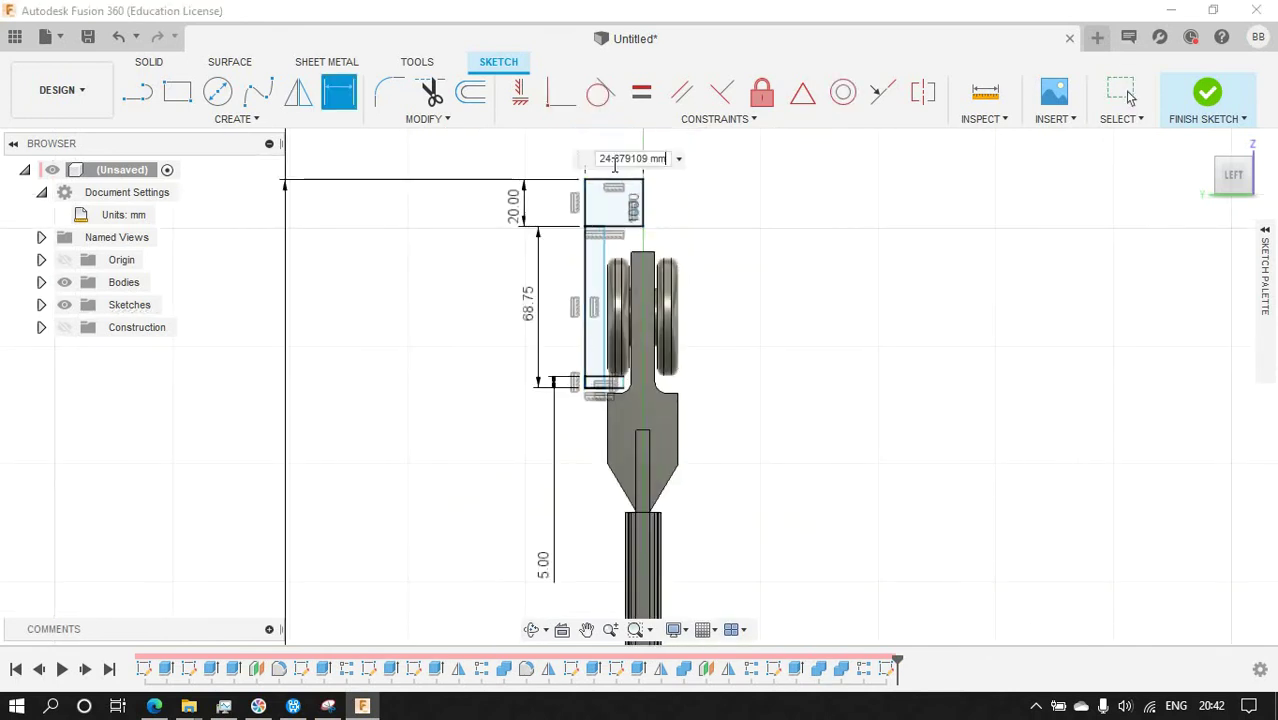
left_click(614, 158)
left_click(604, 260)
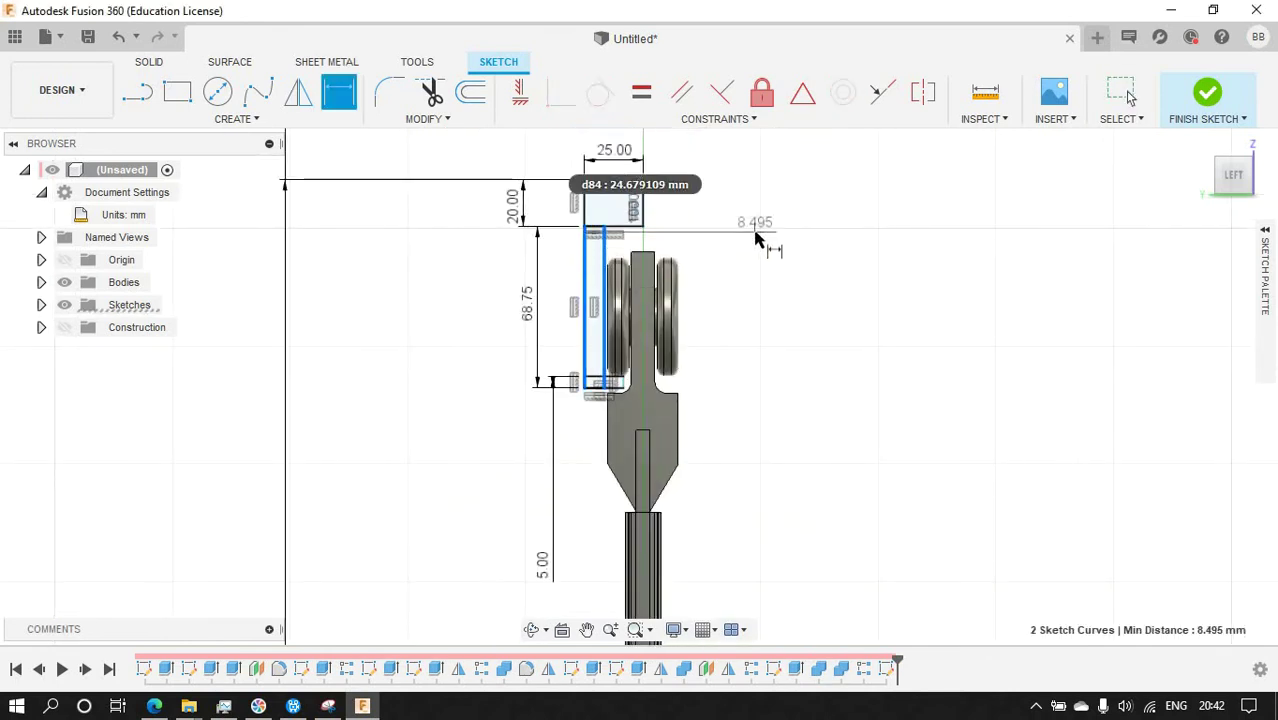
left_click(765, 240)
type("8.5")
key("Return")
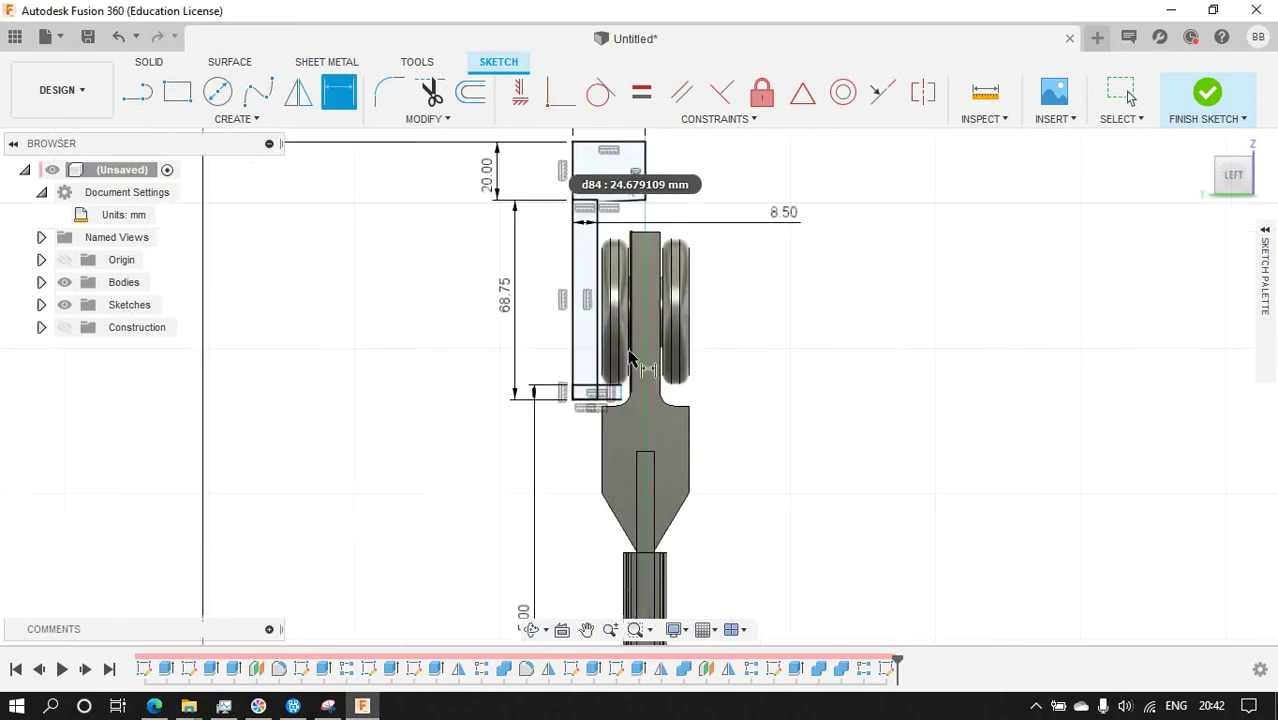
Trim away the line segment joining the box and the rectangle.
left_click(432, 92)
left_click(619, 250)
left_click(619, 252)
scroll(620, 415, "up", 3)
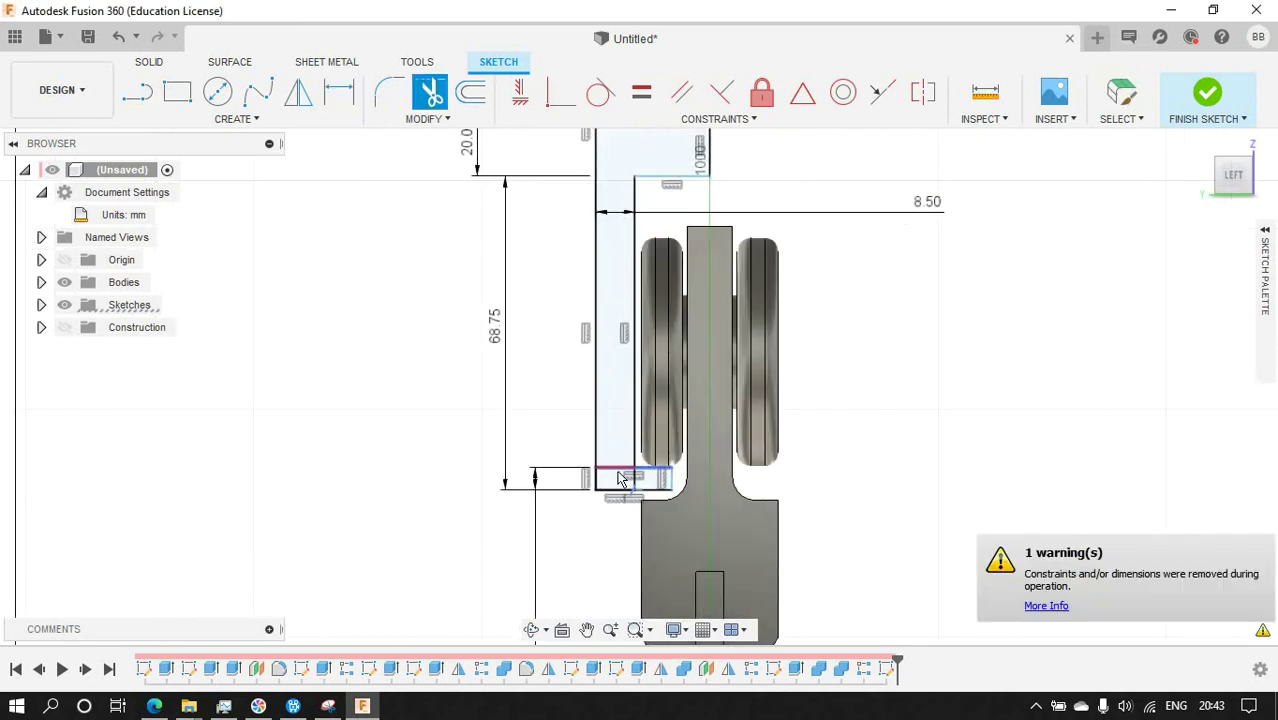
Round the inner corners with an R4 fillet and finish the pocket sketch.
left_click(390, 92)
scroll(645, 505, "up", 4)
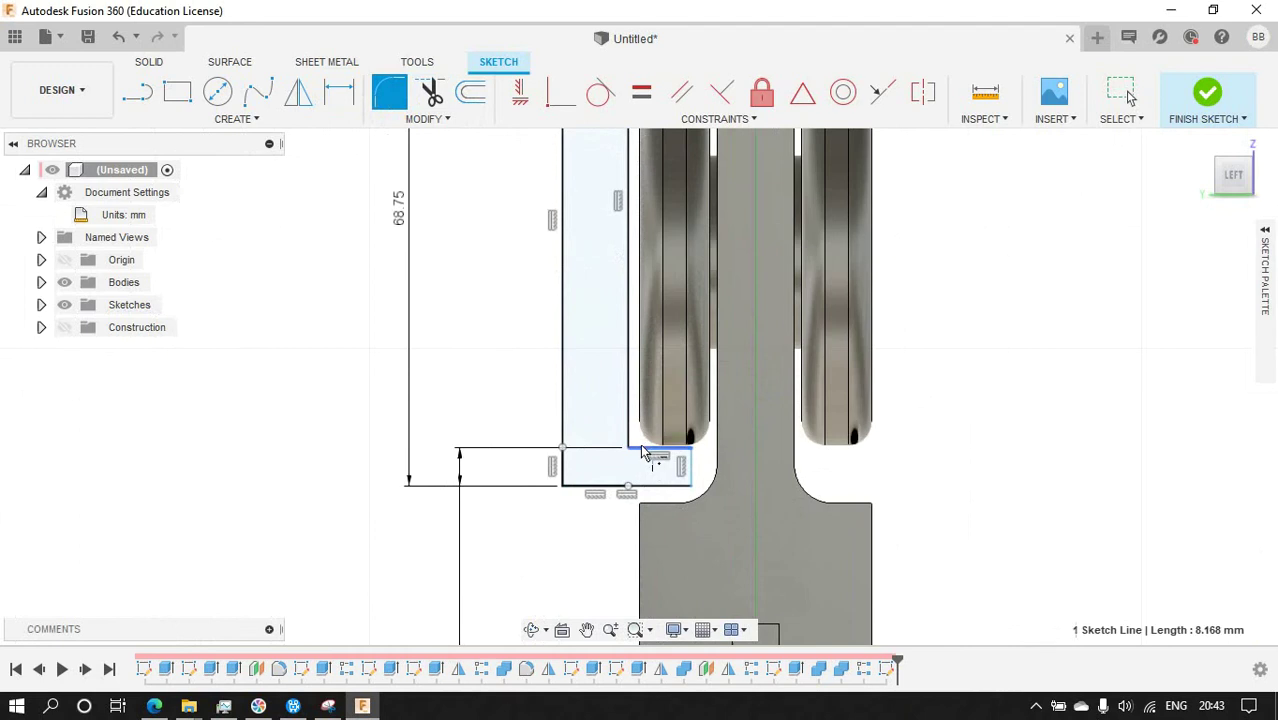
left_click(628, 448)
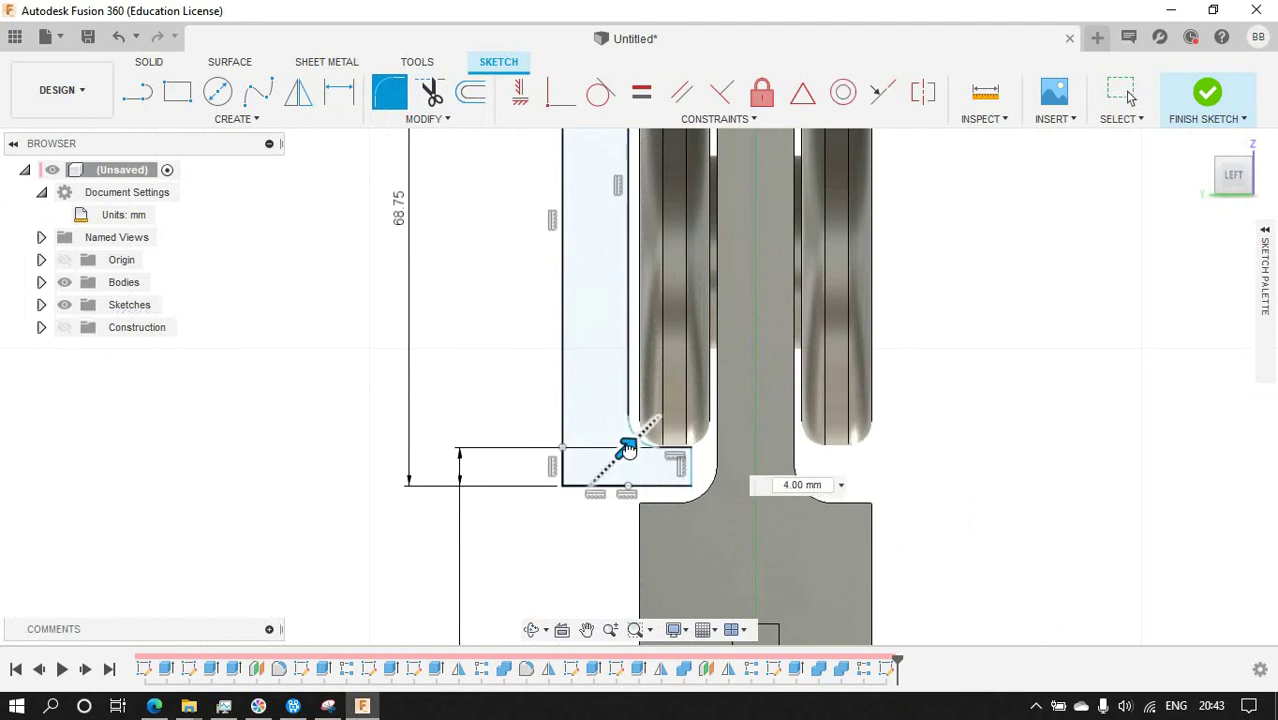
key("Return")
scroll(430, 165, "down", 2)
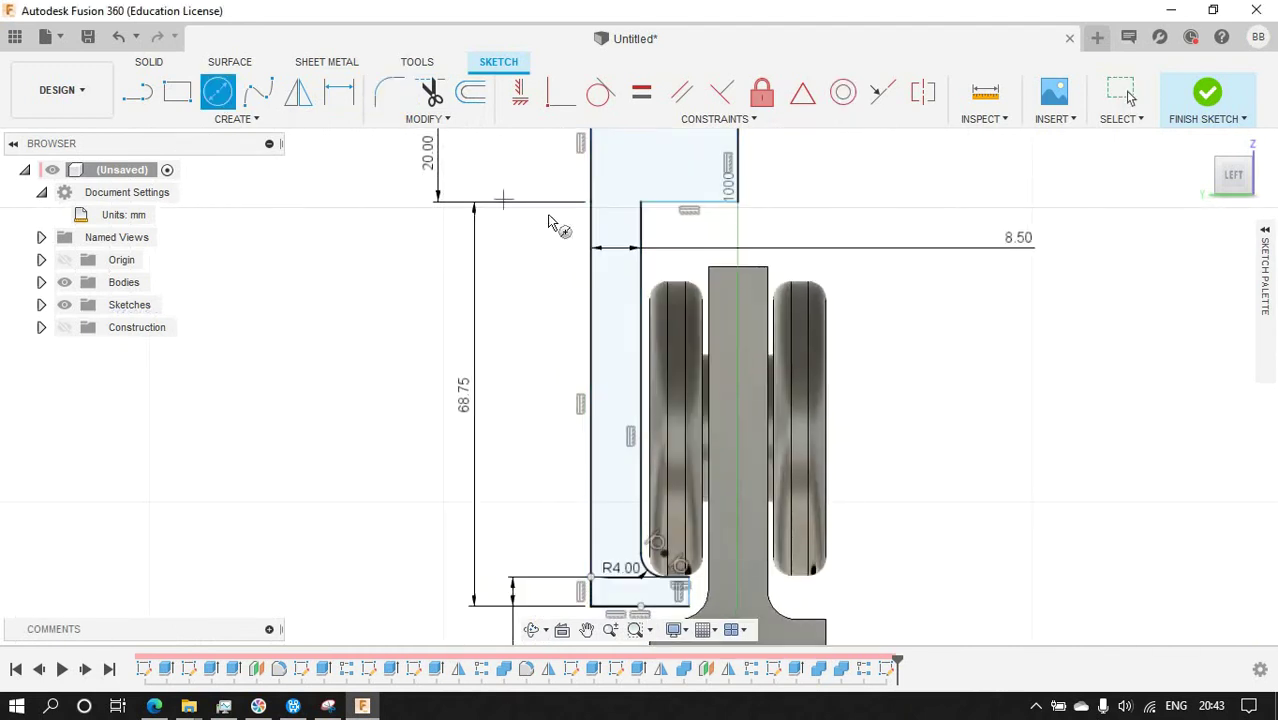
left_click(638, 248)
left_click(688, 204)
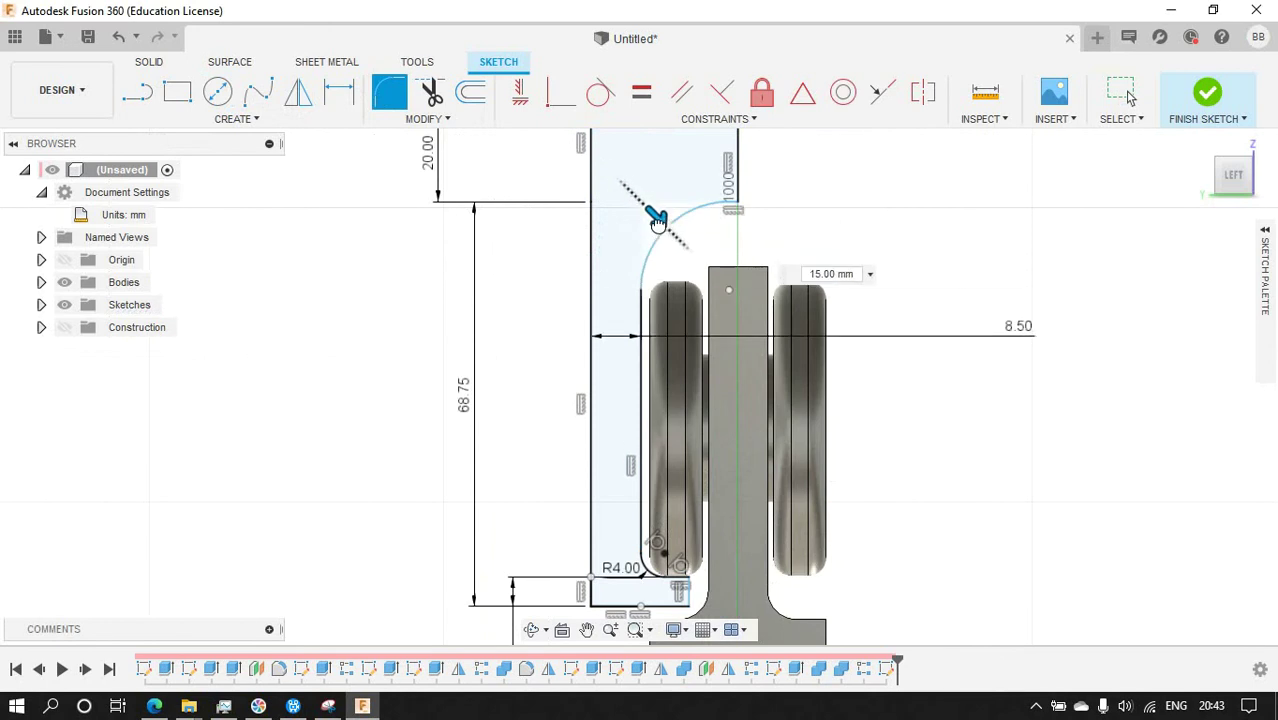
left_click(1205, 105)
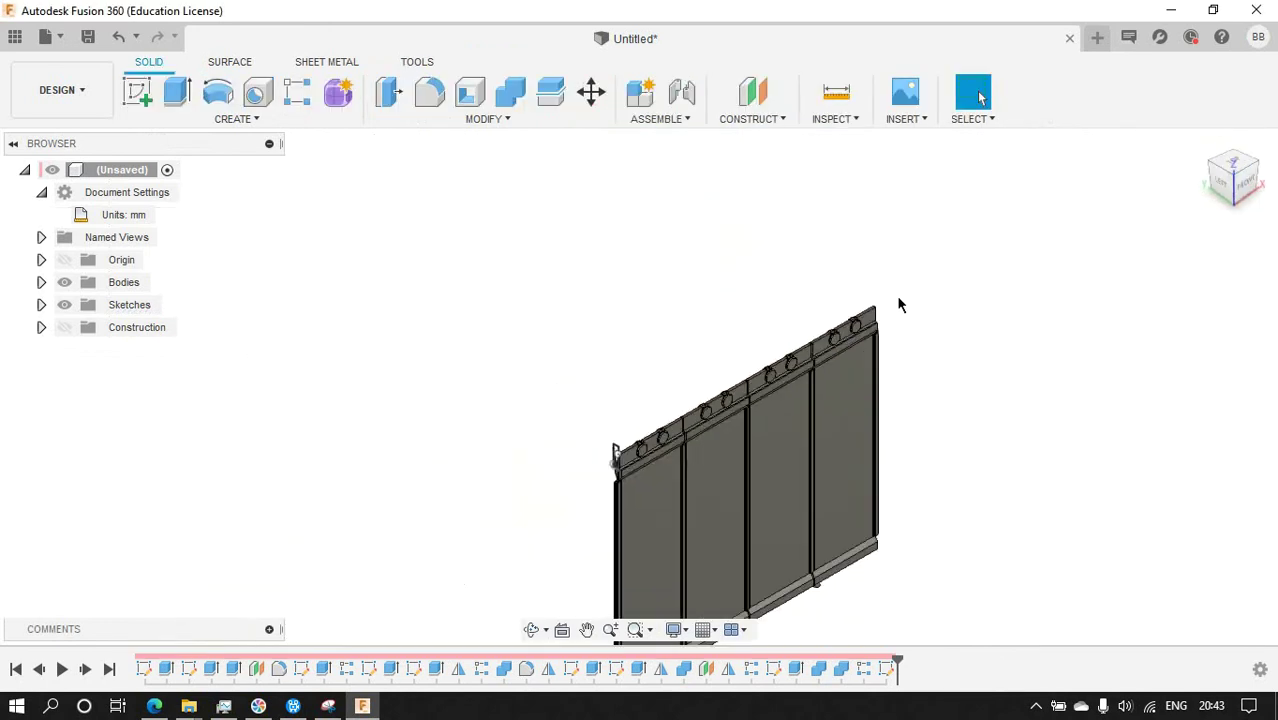
Extrude the pocket profile two-sided to 1300 mm as a new rail body along the panel tops.
left_click(177, 91)
mouse_move(608, 480)
left_mouse_down()
mouse_move(741, 420)
mouse_move(912, 310)
mouse_move(1042, 173)
left_mouse_up()
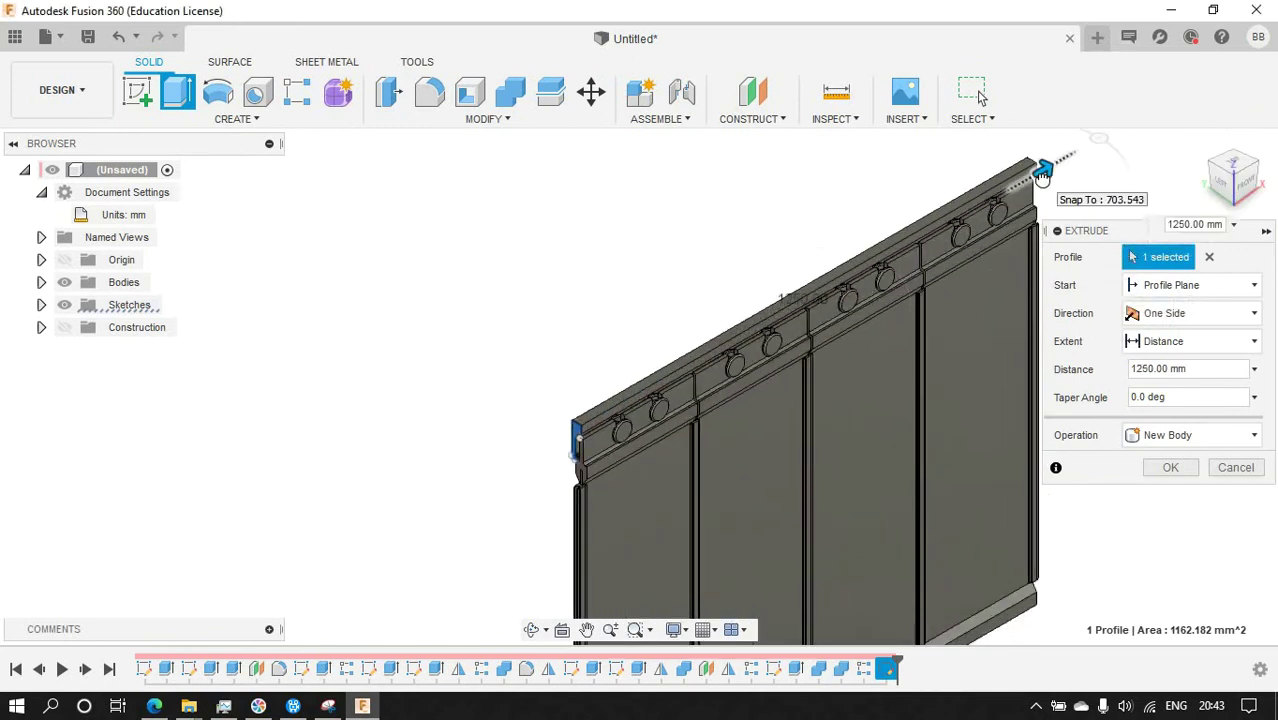
left_click_drag(1042, 174, 1061, 170)
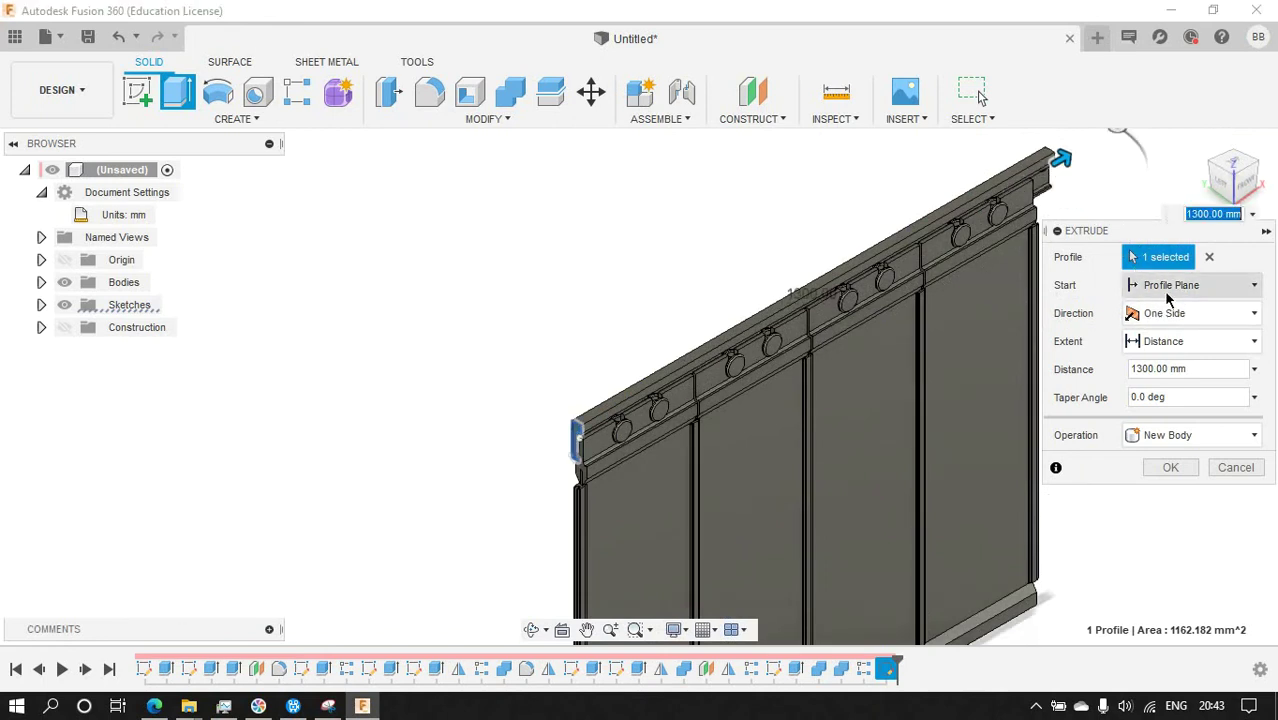
left_click(1195, 313)
left_click(1170, 341)
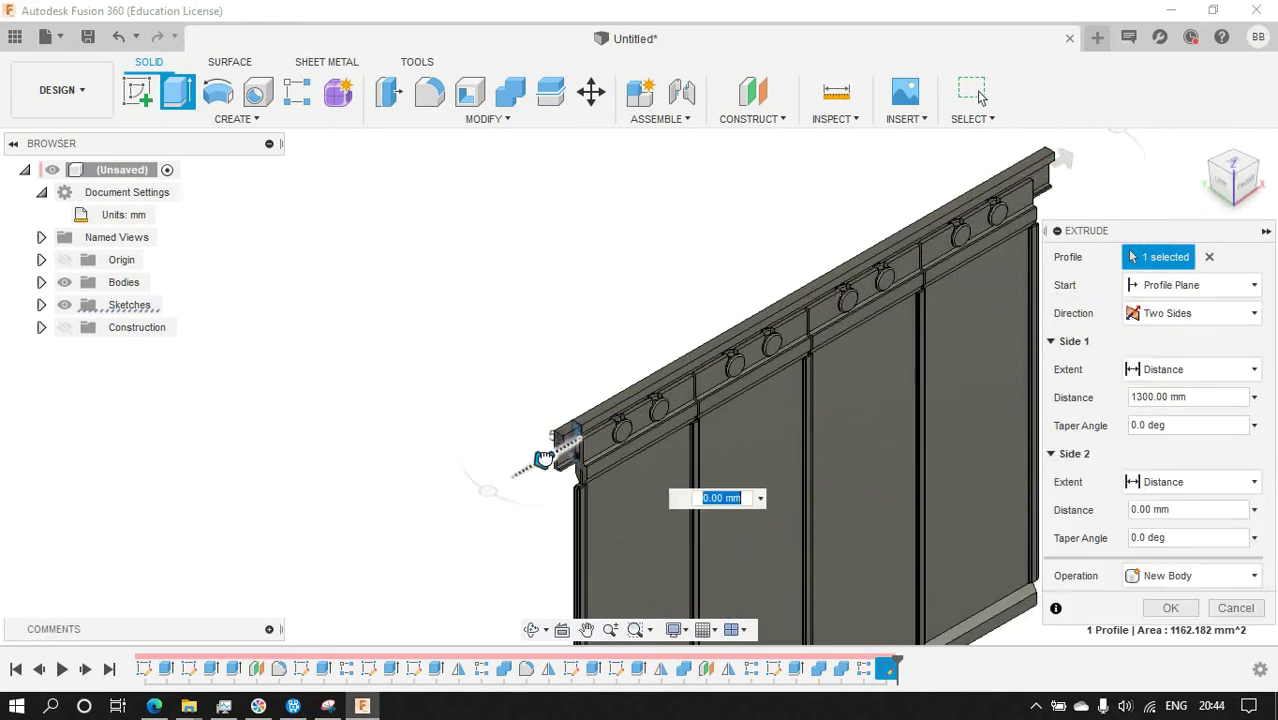
type("50")
left_click(1170, 608)
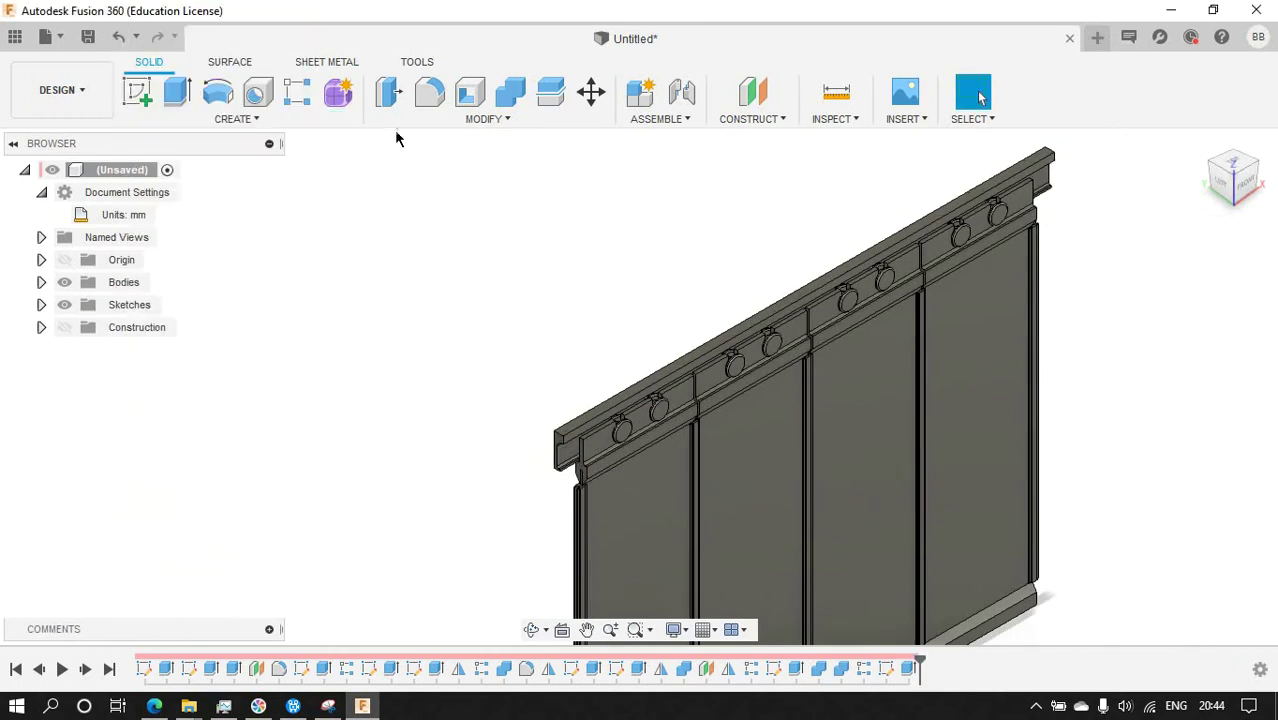
left_click(236, 118)
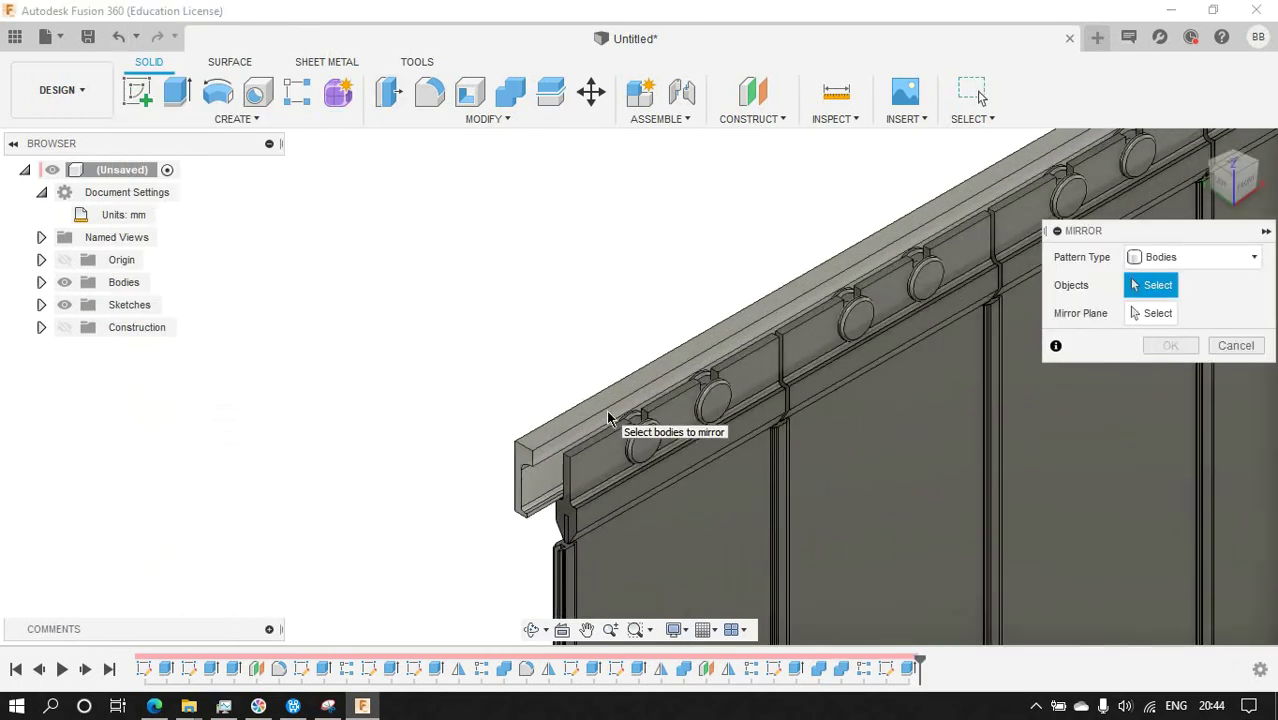
Mirror the rail body across the selected plane.
left_click(620, 420)
left_click(1158, 313)
left_click(987, 463)
key("Return")
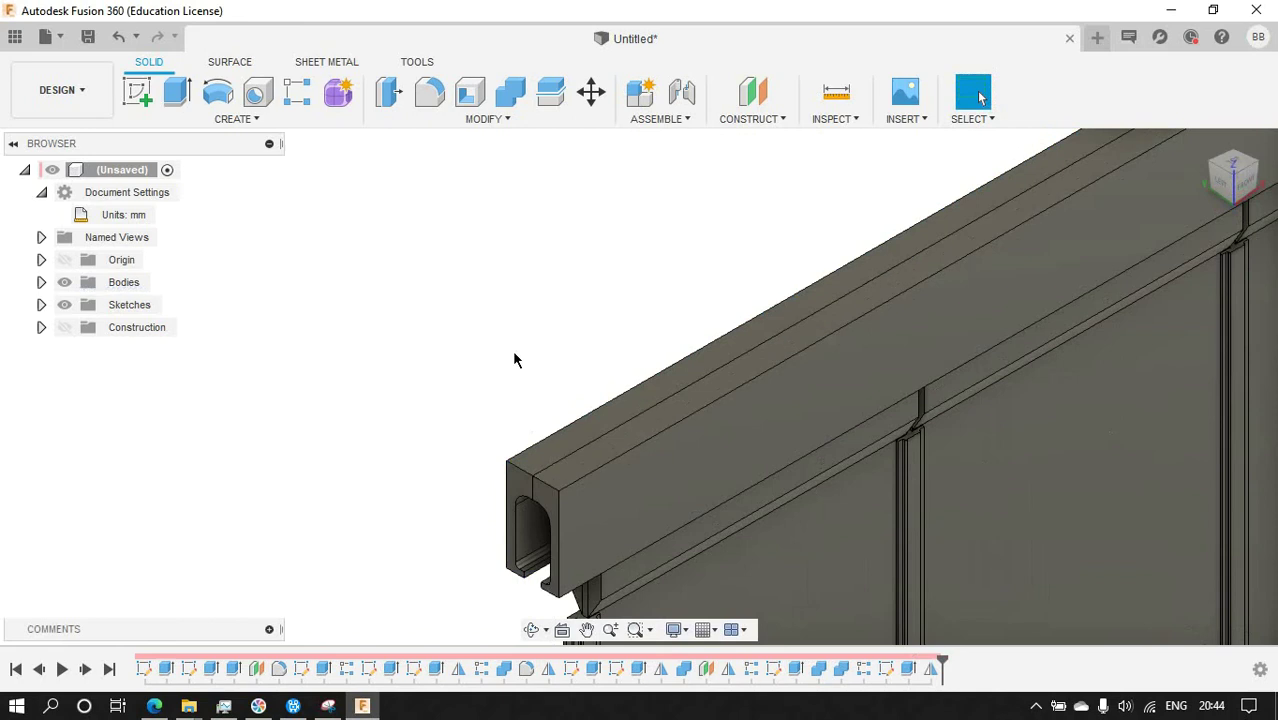
Combine the two rail bodies, then edit the Combine to use Join instead of Cut.
left_click(633, 440)
left_click(700, 470)
left_click(1172, 401)
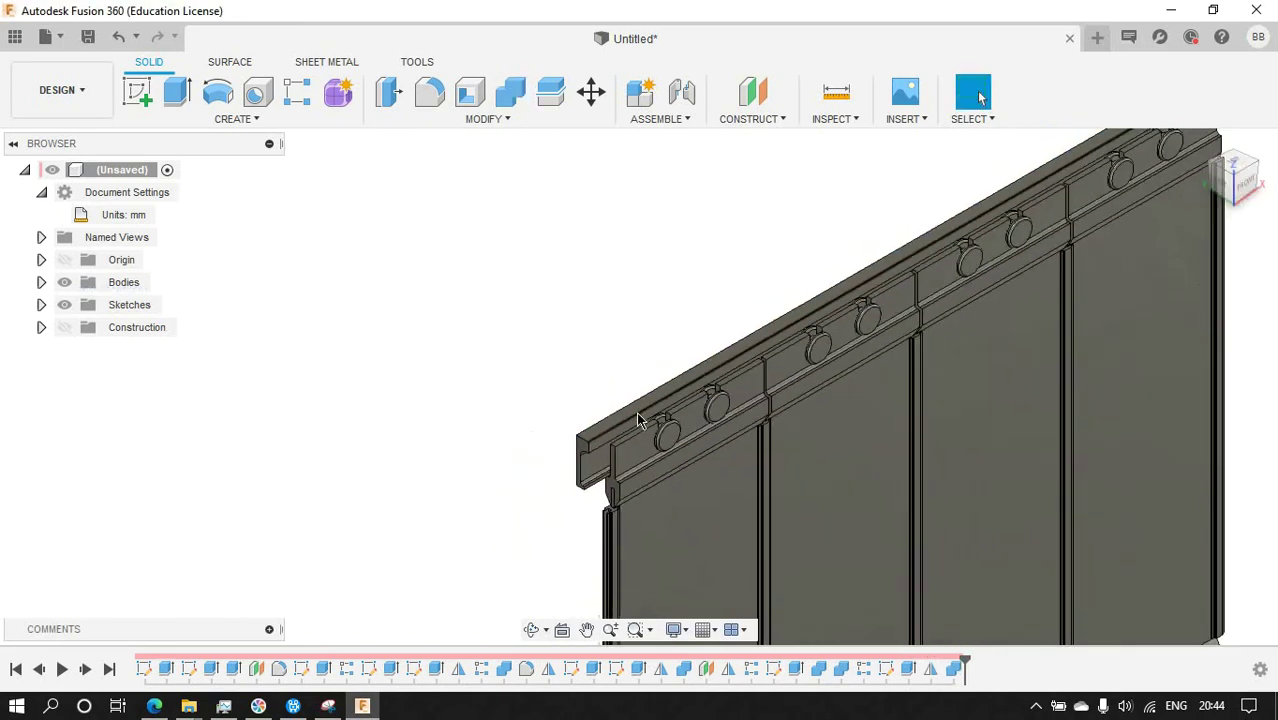
double_click(956, 670)
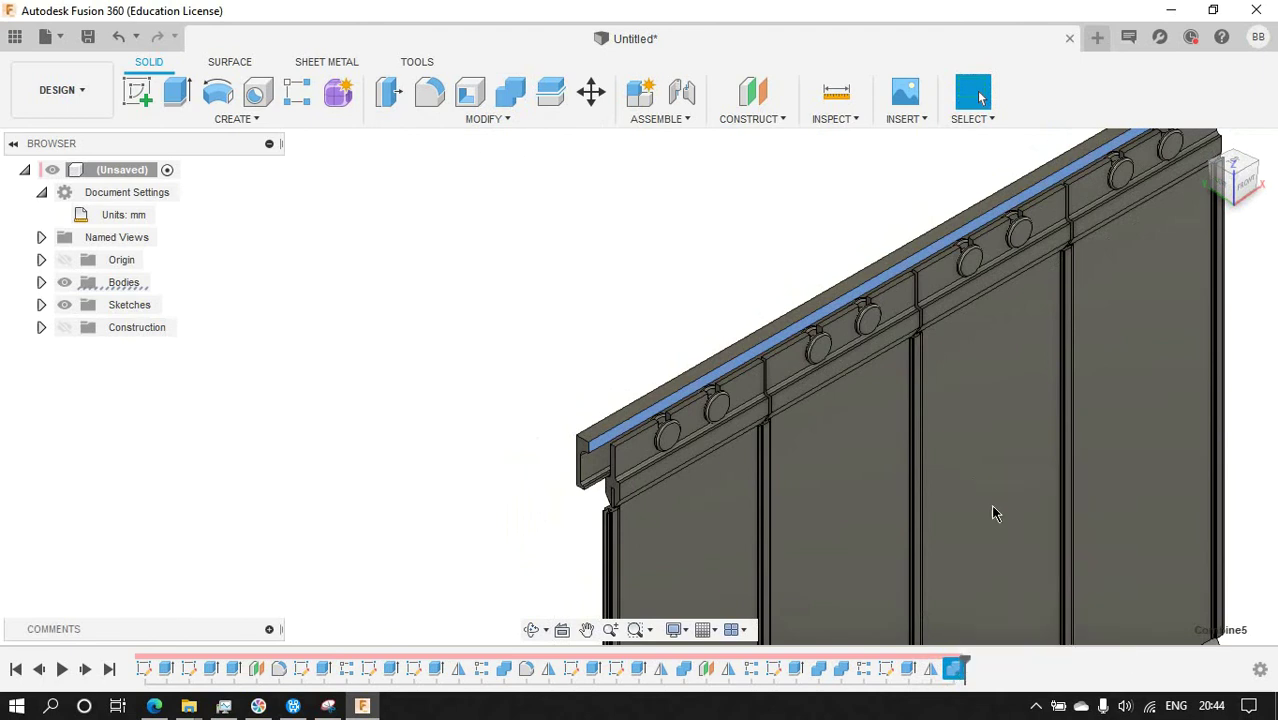
left_click(1205, 313)
left_click(1168, 337)
left_click(1170, 402)
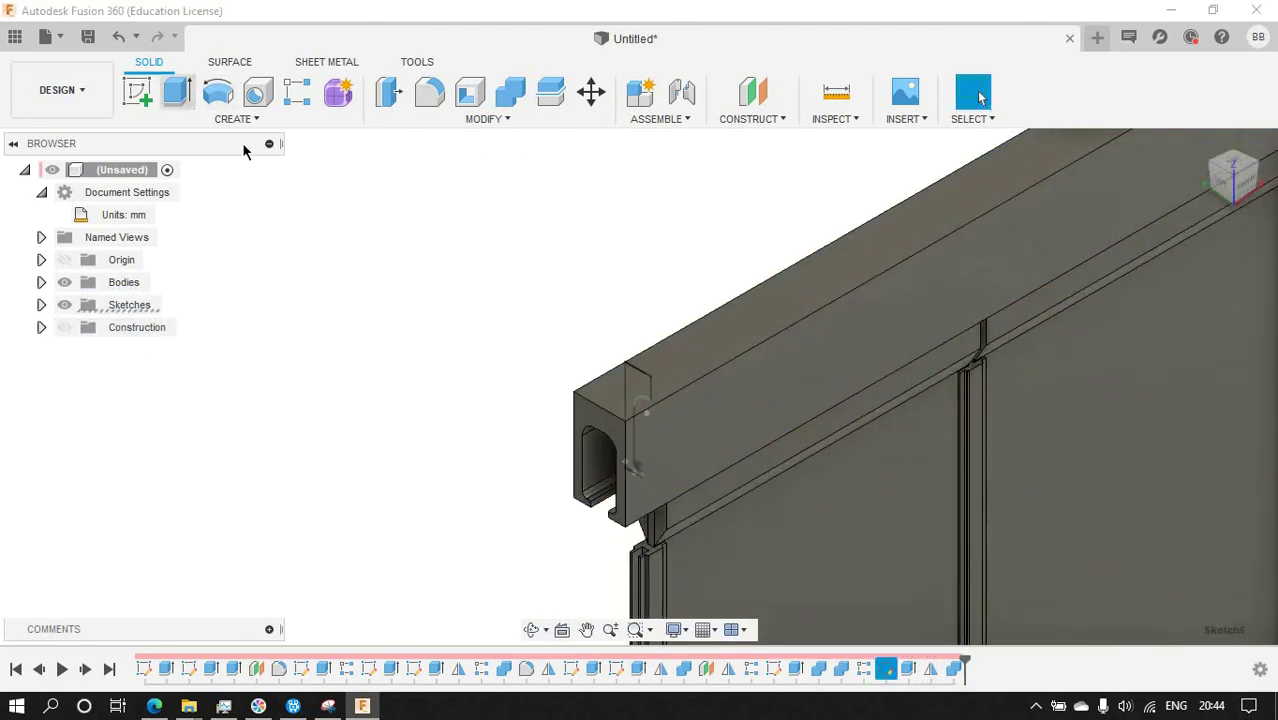
Cut-extrude the Sketch9 profile 300 mm into the rail end.
key("e")
left_click(42, 330)
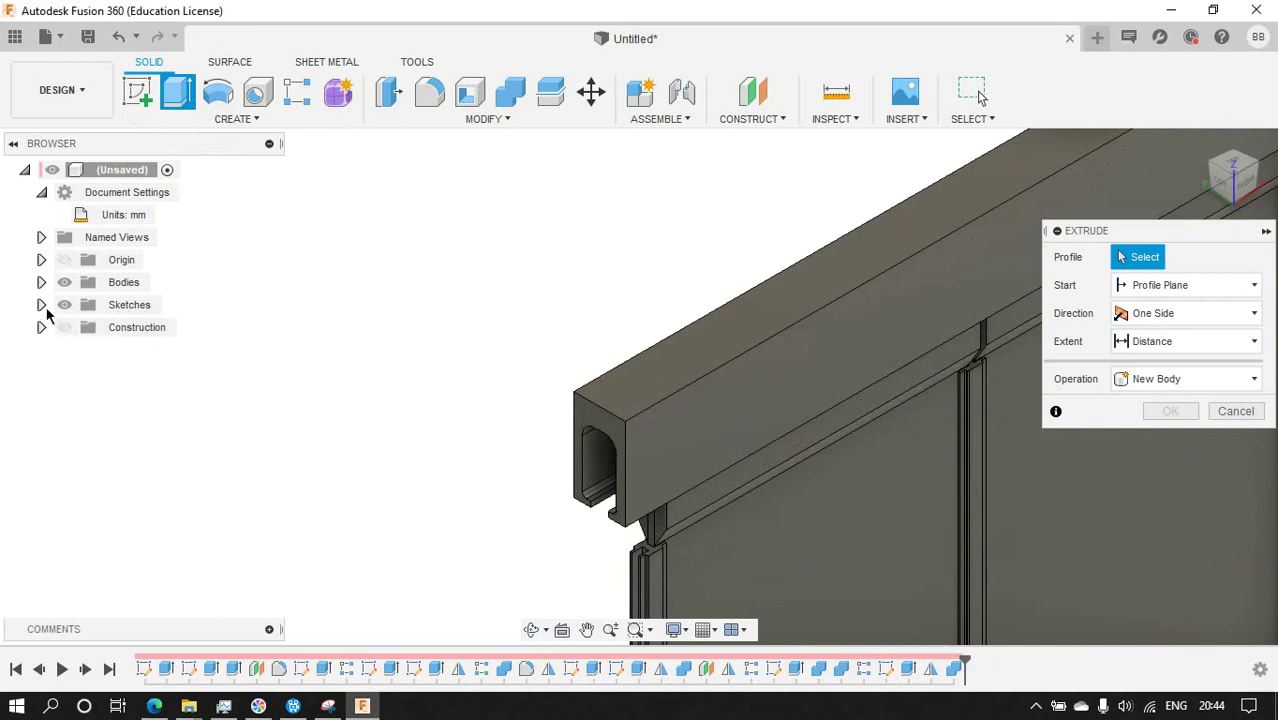
left_click(41, 305)
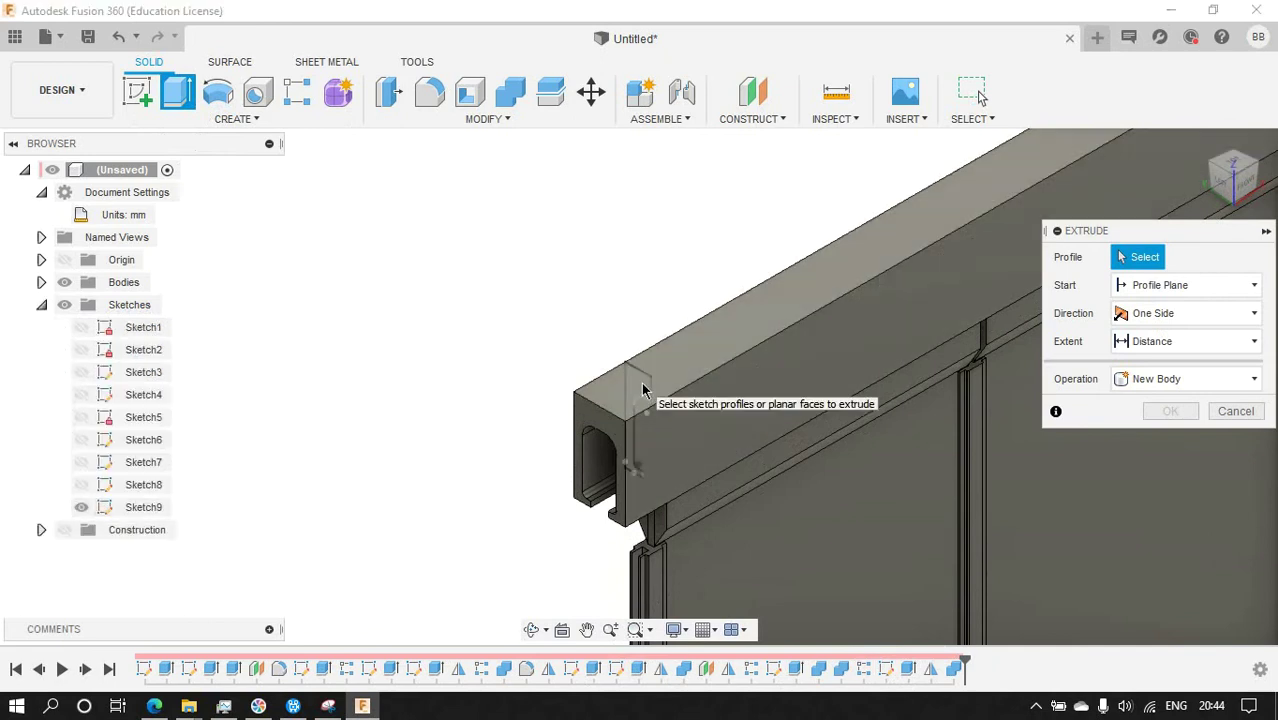
left_click(1206, 165)
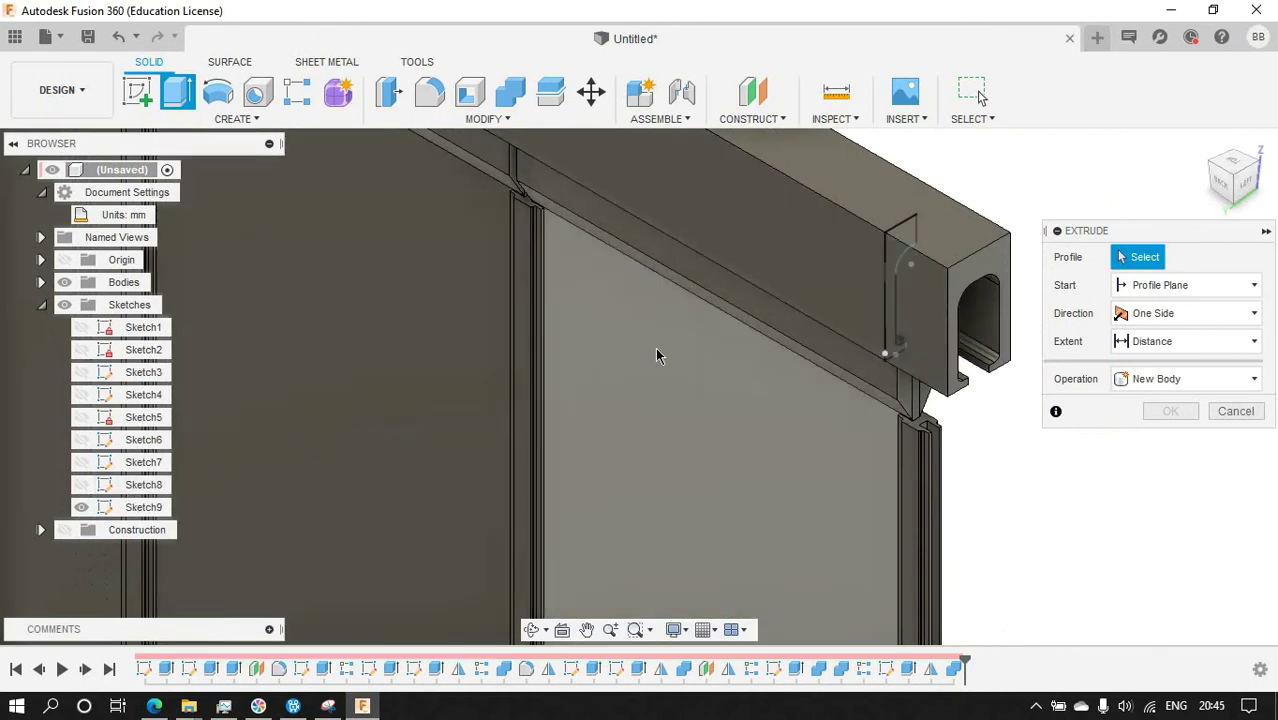
left_click(64, 282)
left_click(64, 282)
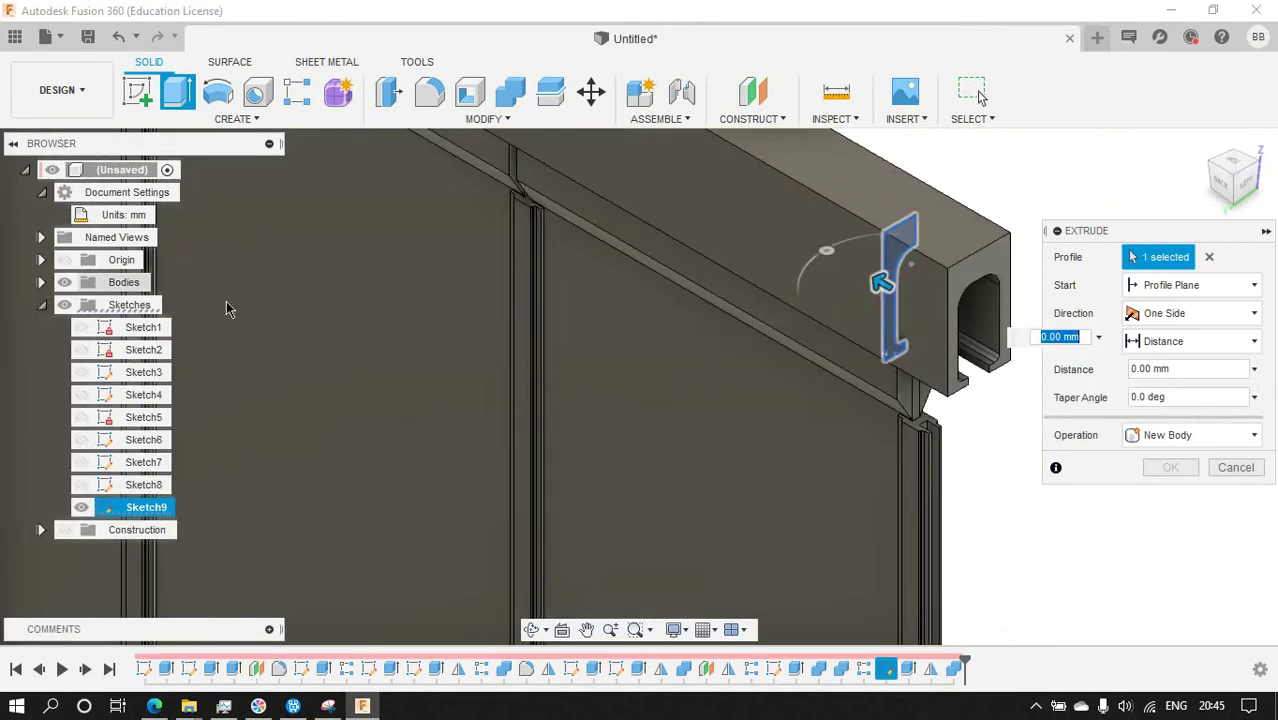
left_click(1228, 182)
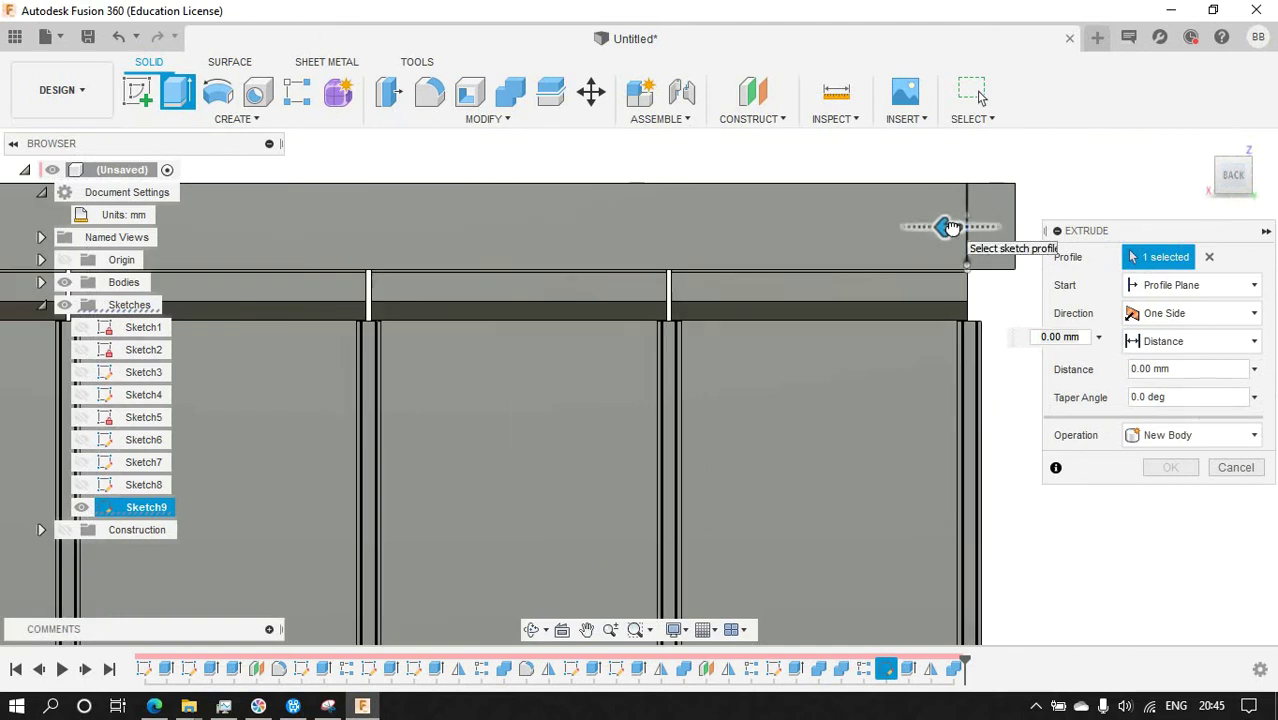
left_click_drag(952, 228, 657, 228)
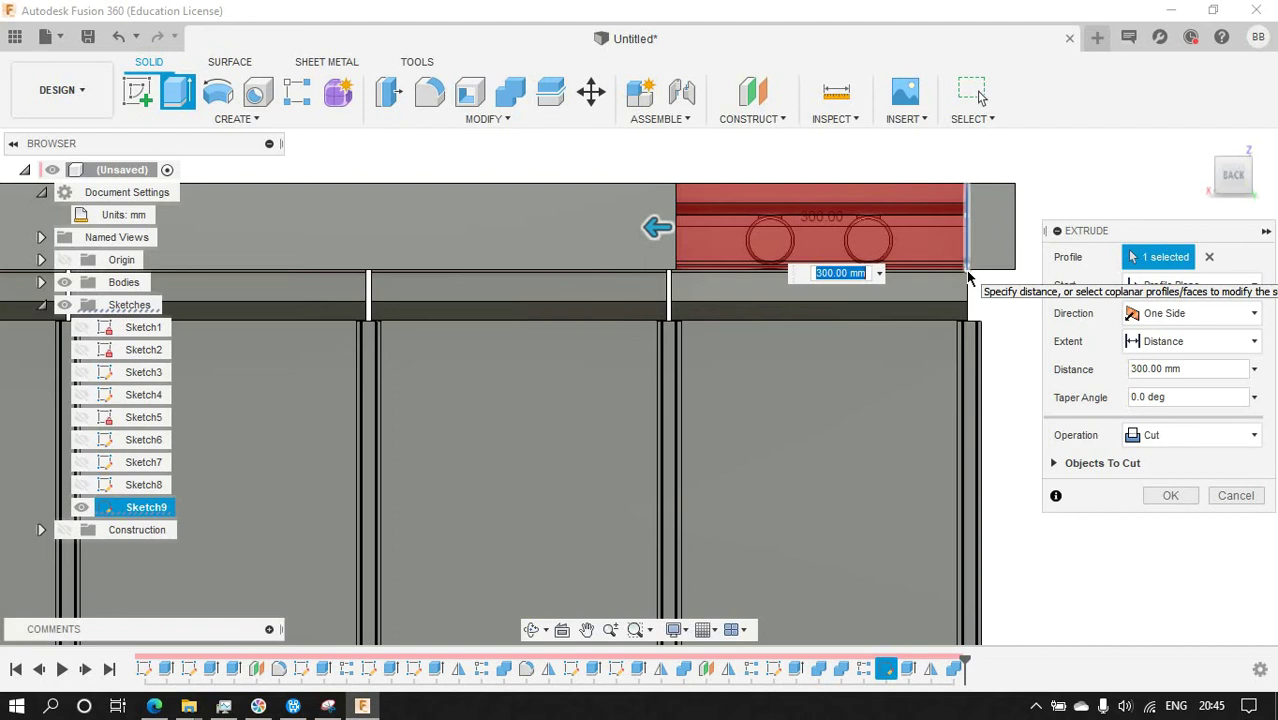
left_click(1170, 497)
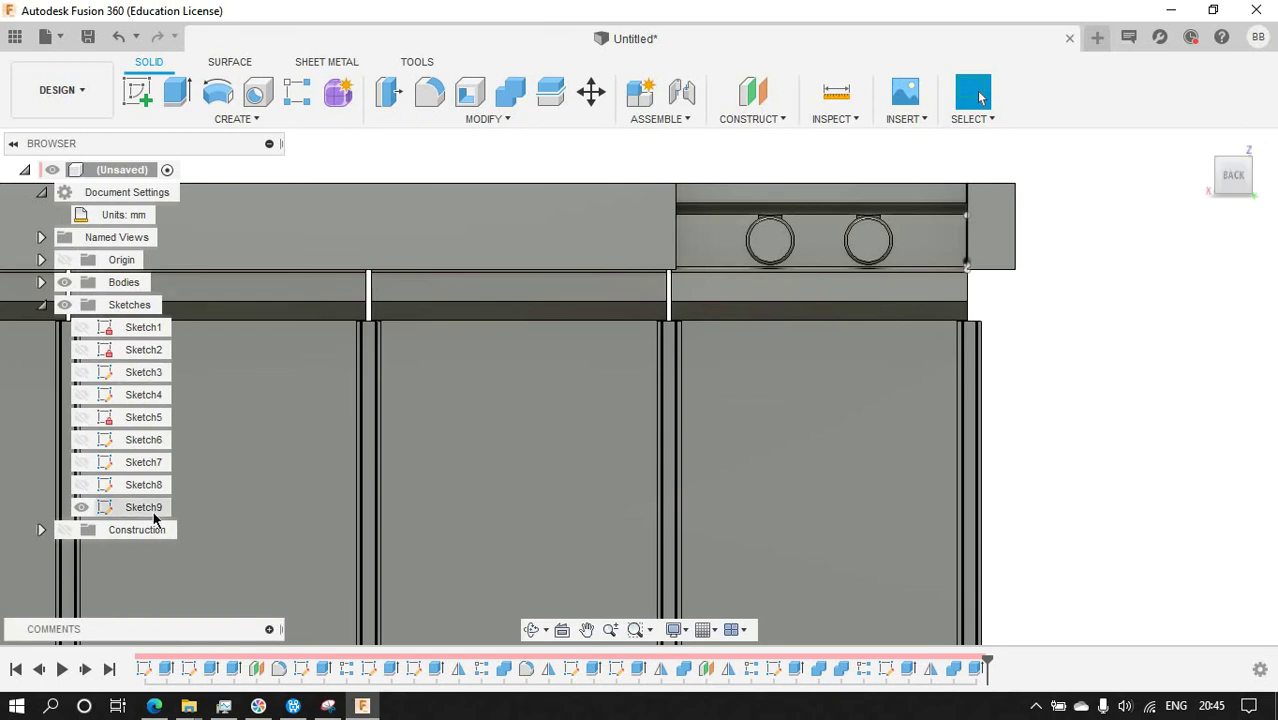
Review the 300 mm cut, delete it from the timeline, and return to the home view.
right_click(975, 668)
left_click(1030, 477)
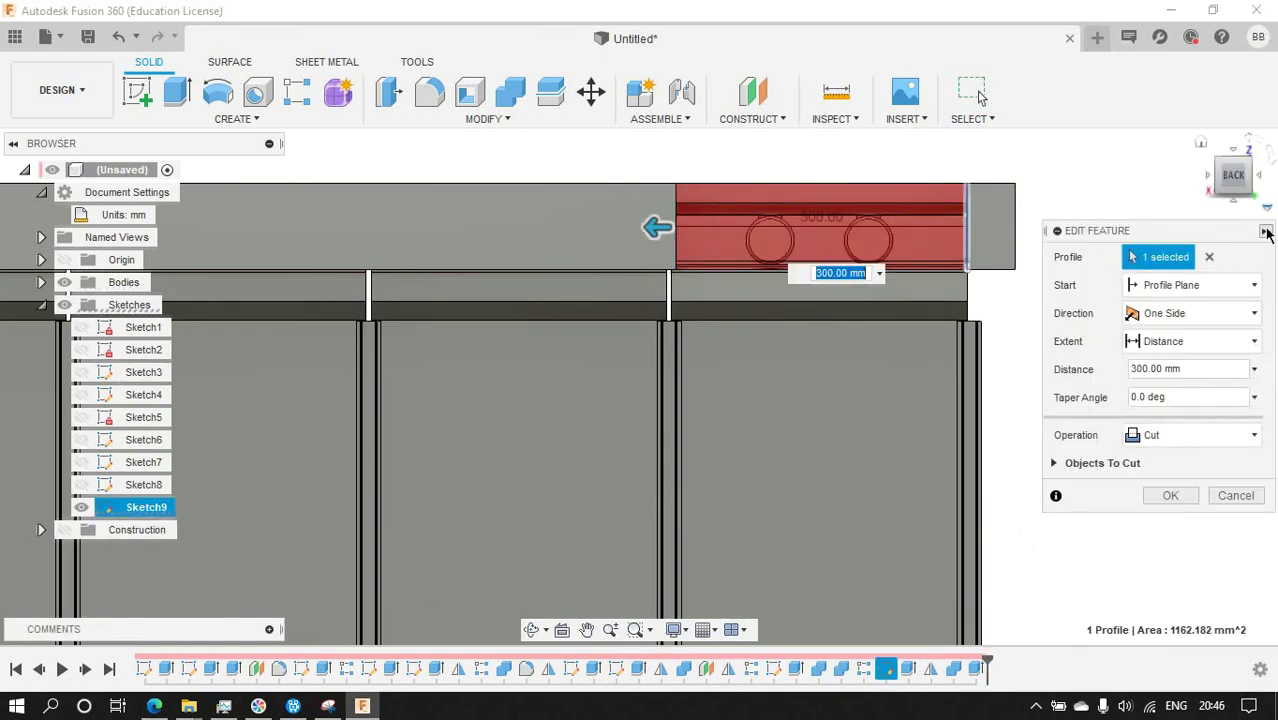
left_click(1236, 495)
right_click(975, 668)
left_click(1013, 543)
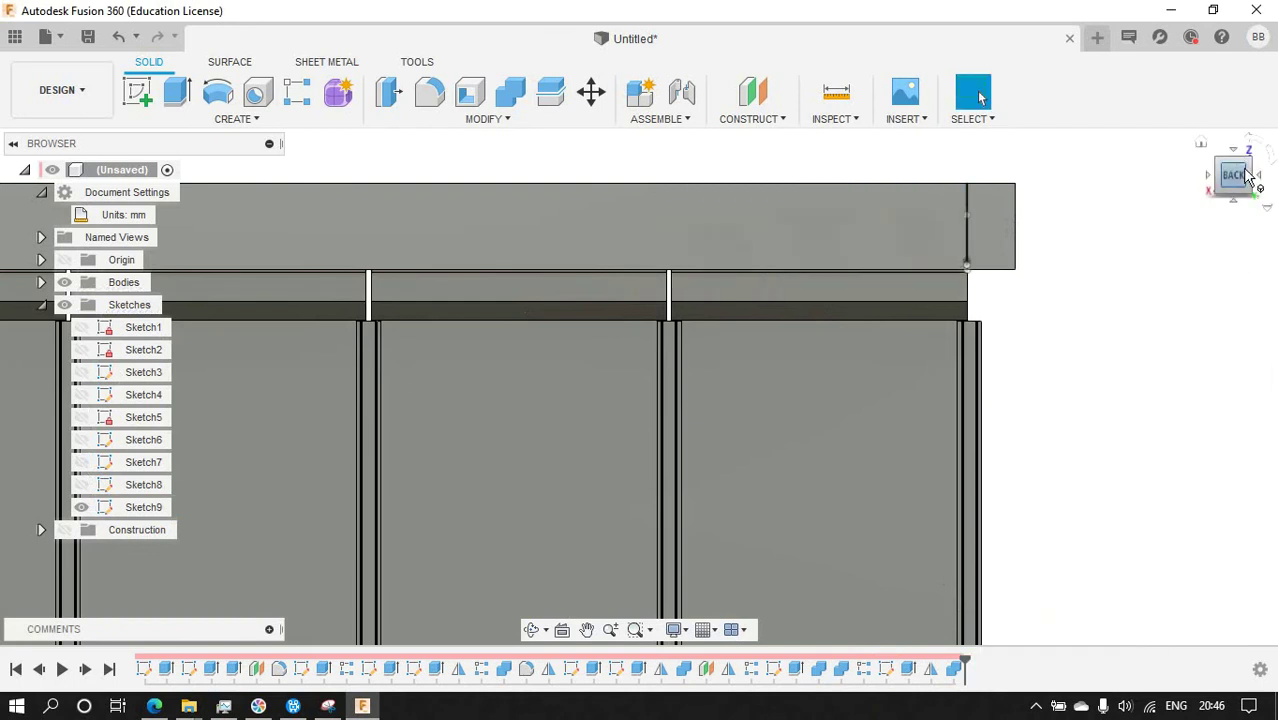
left_click(1230, 197)
left_click(1201, 143)
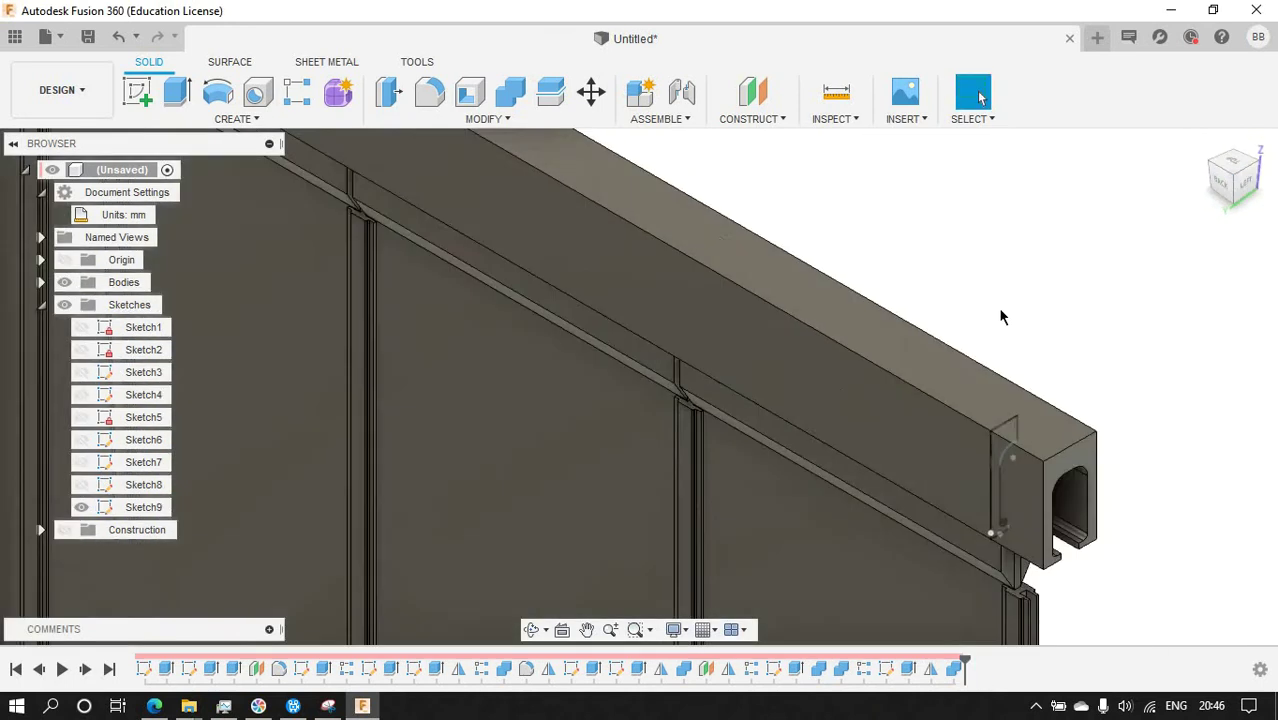
scroll(993, 600, "up", 4)
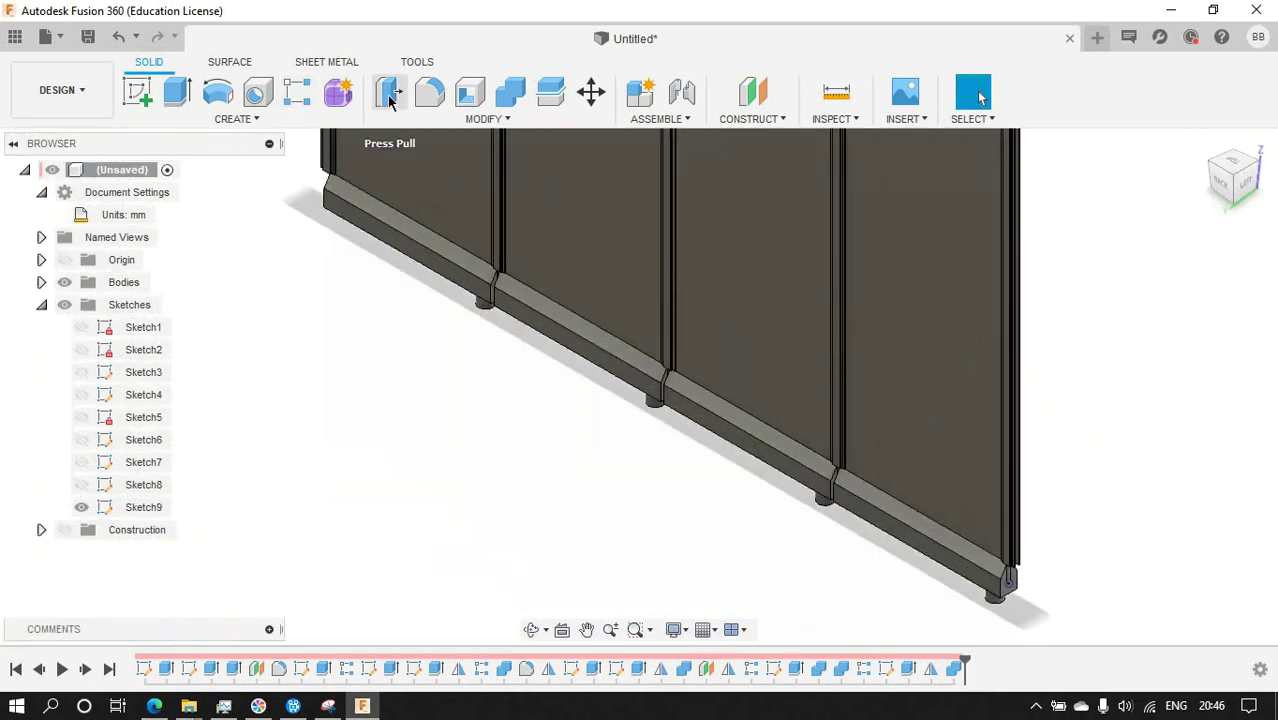
left_click(237, 119)
Mirror the foot feature across a plane using the Features pattern type.
left_click(148, 445)
scroll(952, 604, "up", 2)
left_click(1160, 257)
left_click(1150, 322)
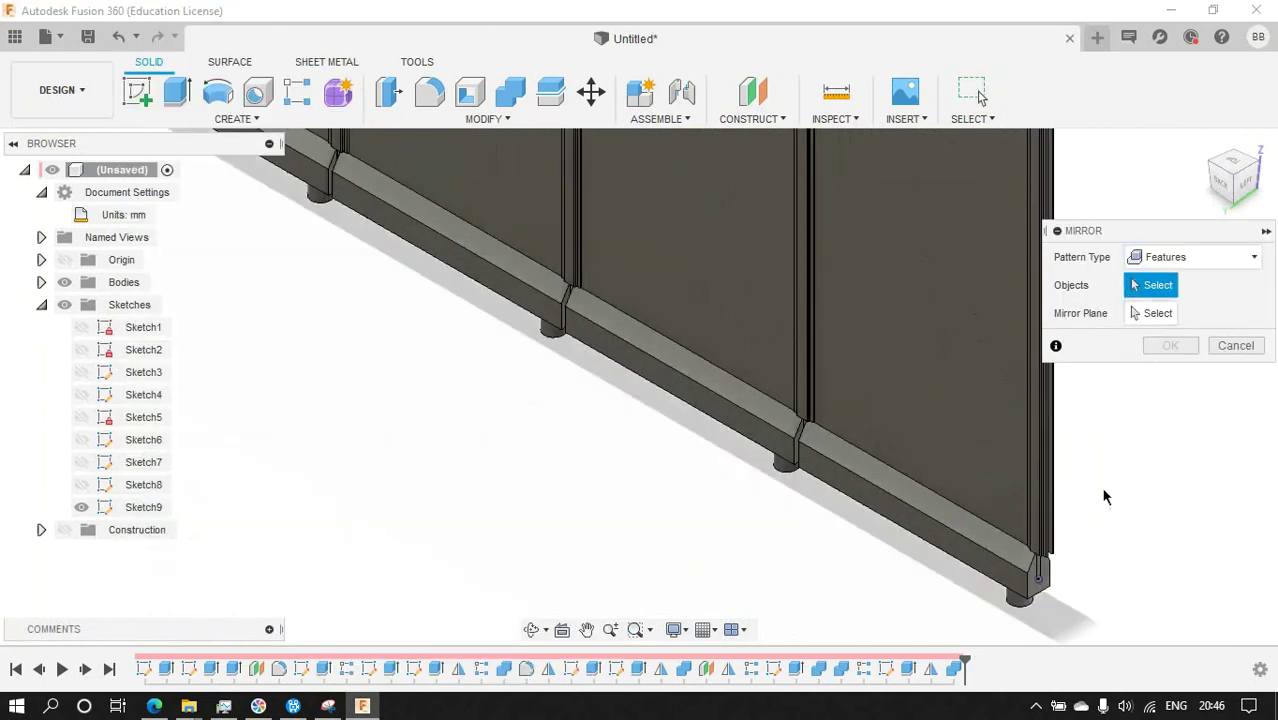
left_click(1018, 600)
scroll(924, 380, "down", 5)
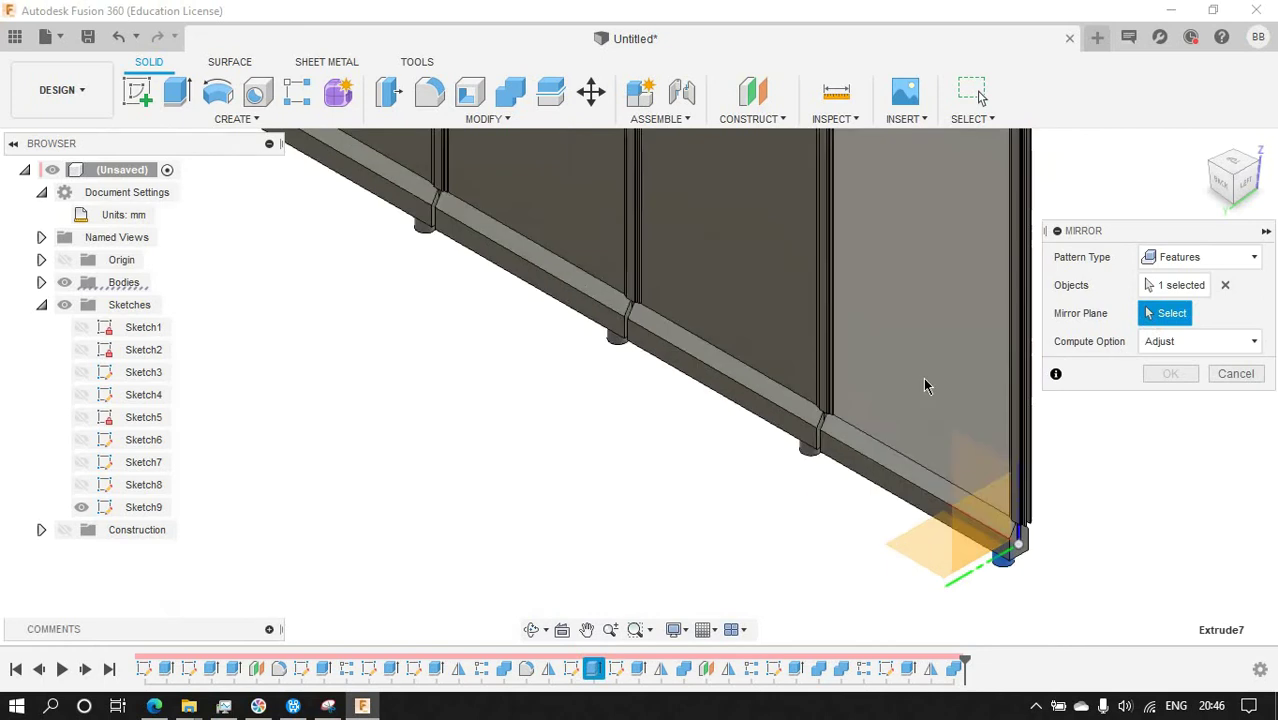
left_click(808, 353)
scroll(808, 353, "up", 5)
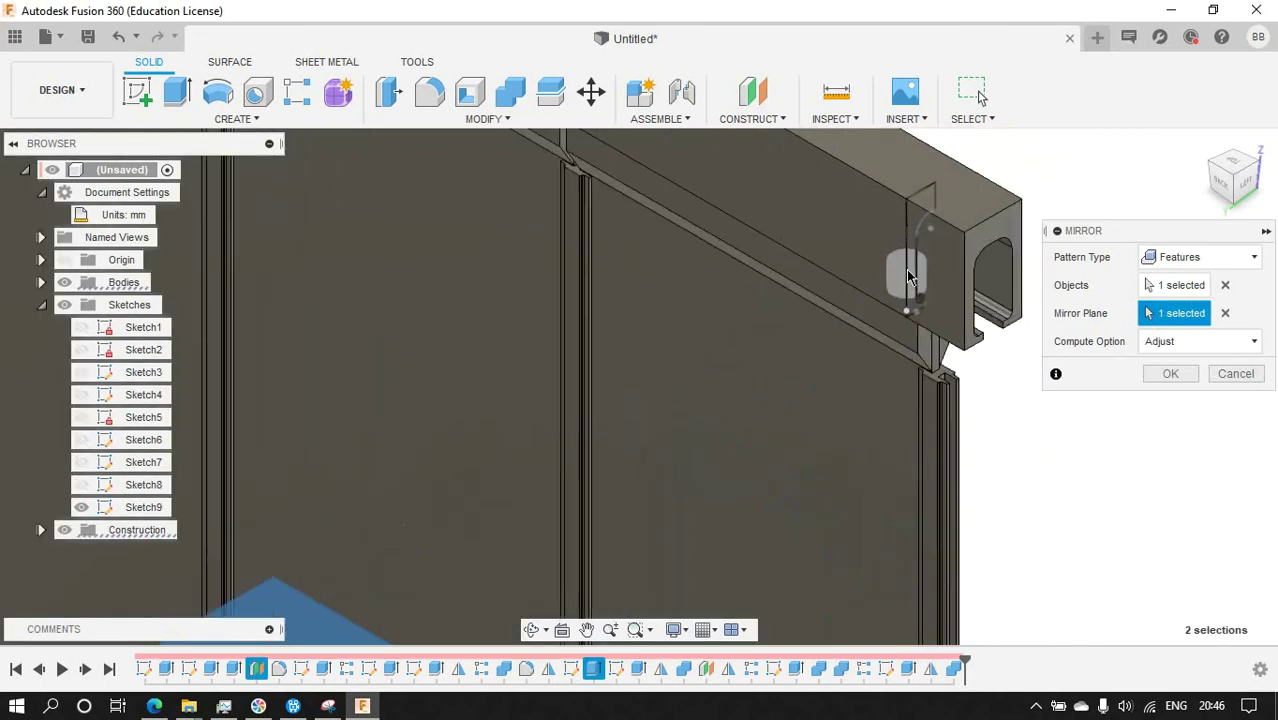
left_click(1170, 373)
Check the mirrored foot in the side view, then undo the mirror.
left_click(1245, 180)
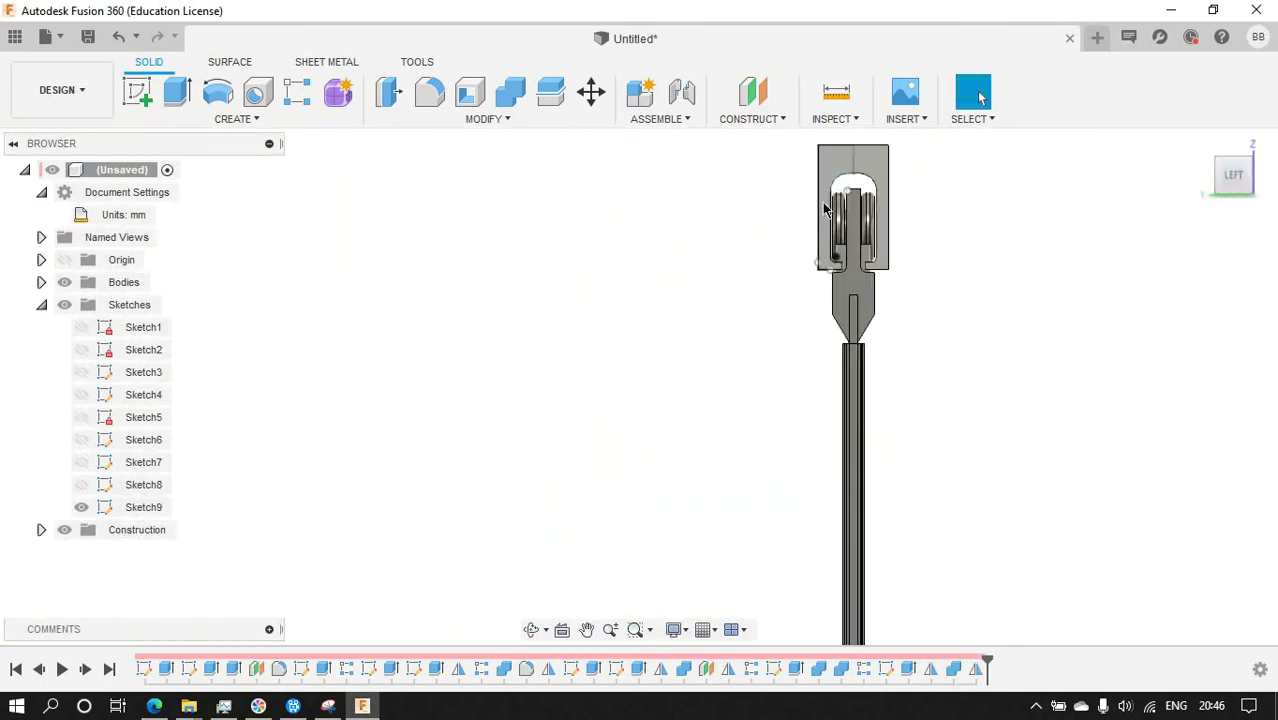
scroll(890, 300, "up", 1)
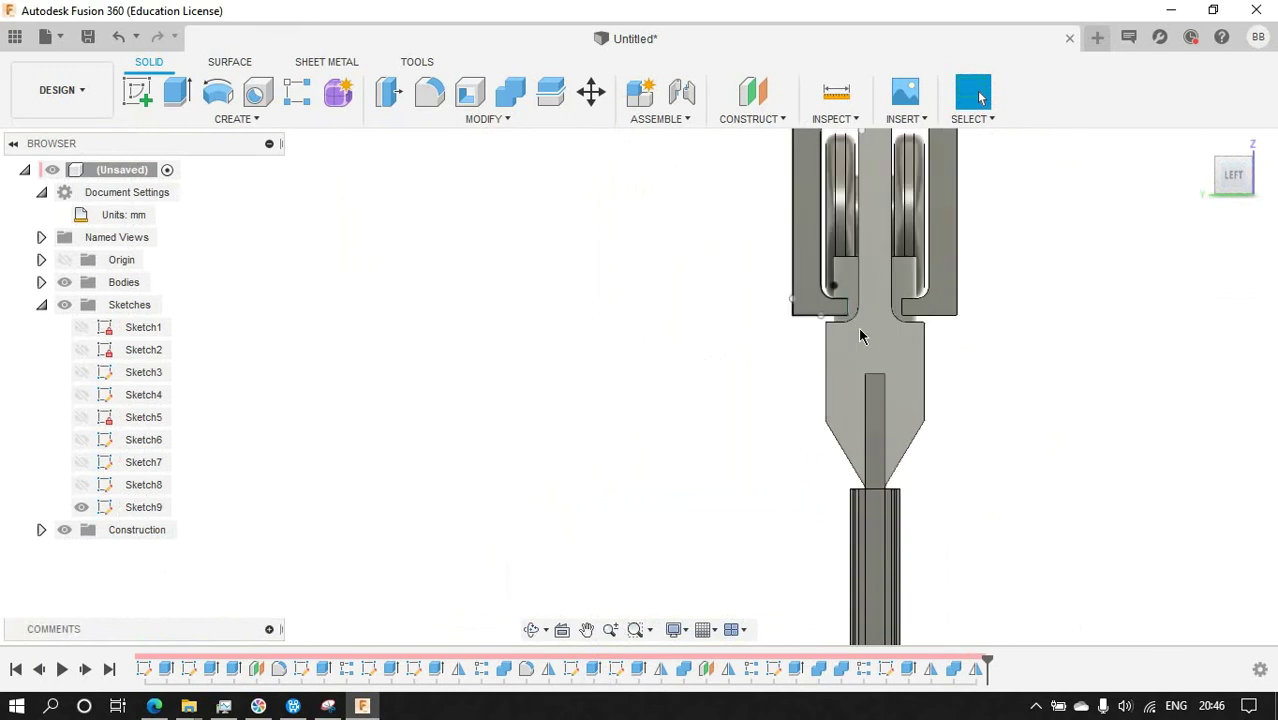
scroll(864, 330, "down", 3)
scroll(864, 318, "up", 3)
scroll(862, 310, "down", 3)
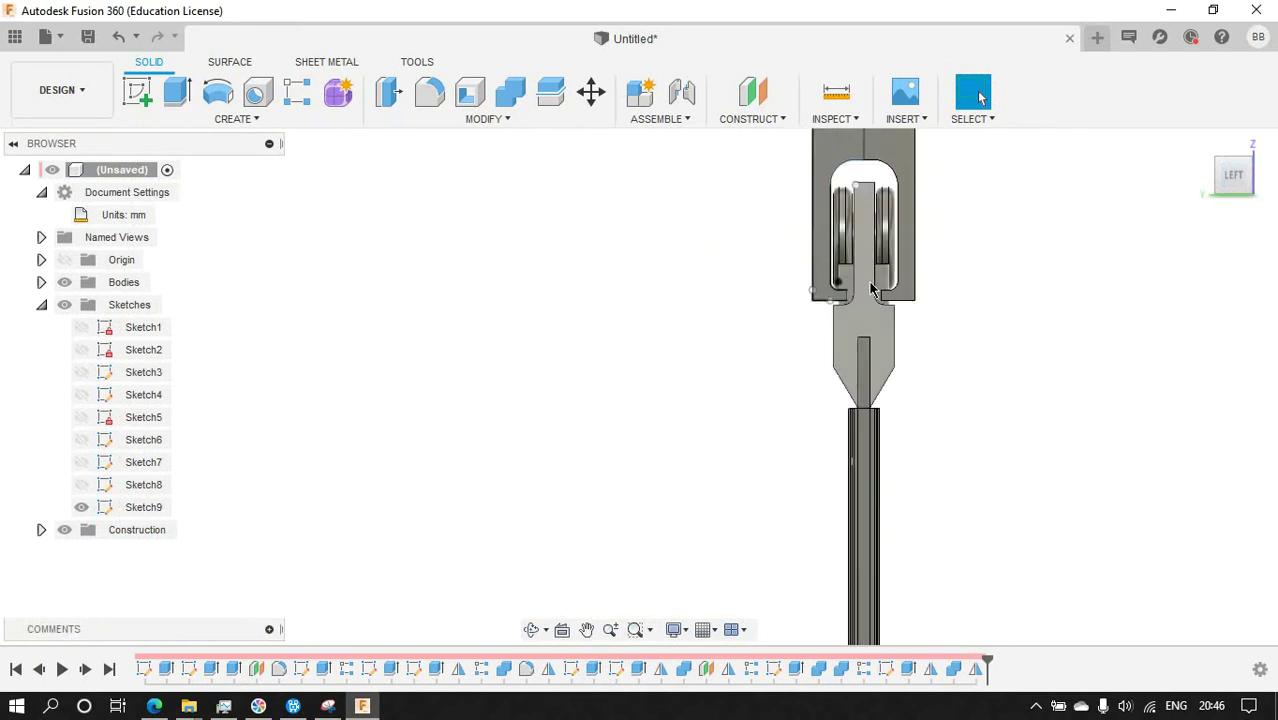
key("ctrl+z")
Hide Sketch9 and inspect the rail from the side and angled views.
left_click(1220, 165)
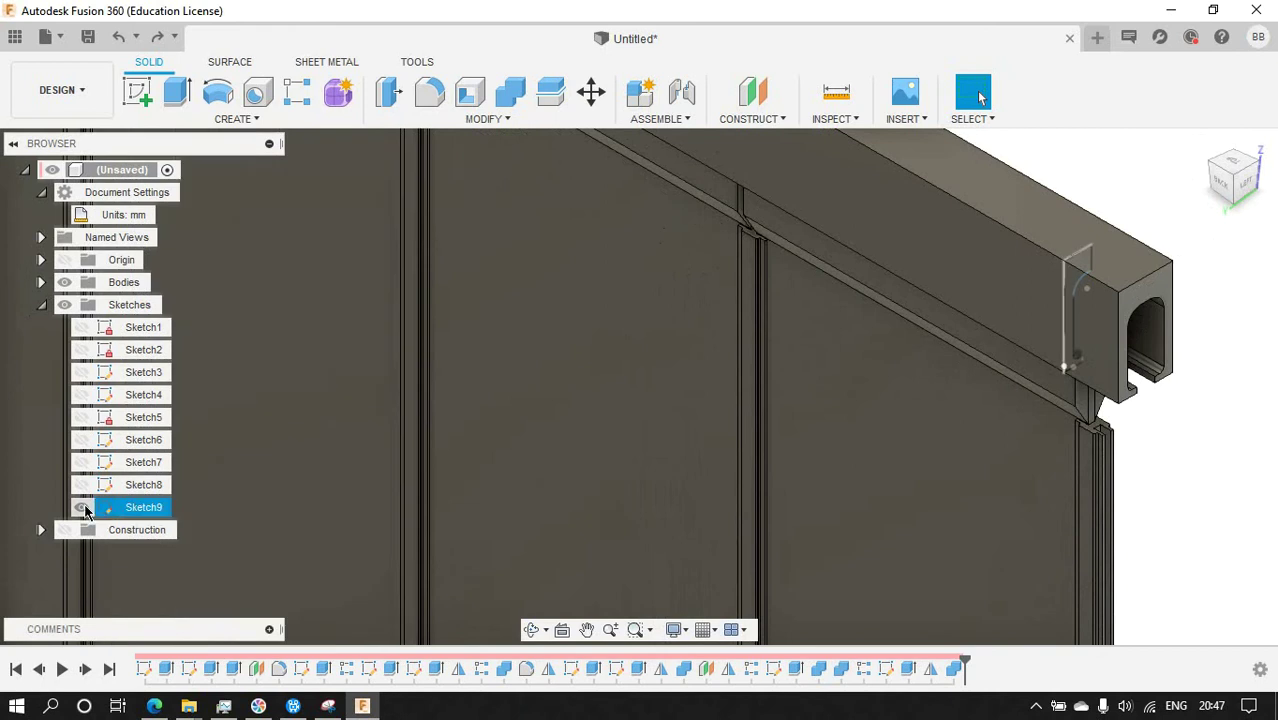
left_click(41, 305)
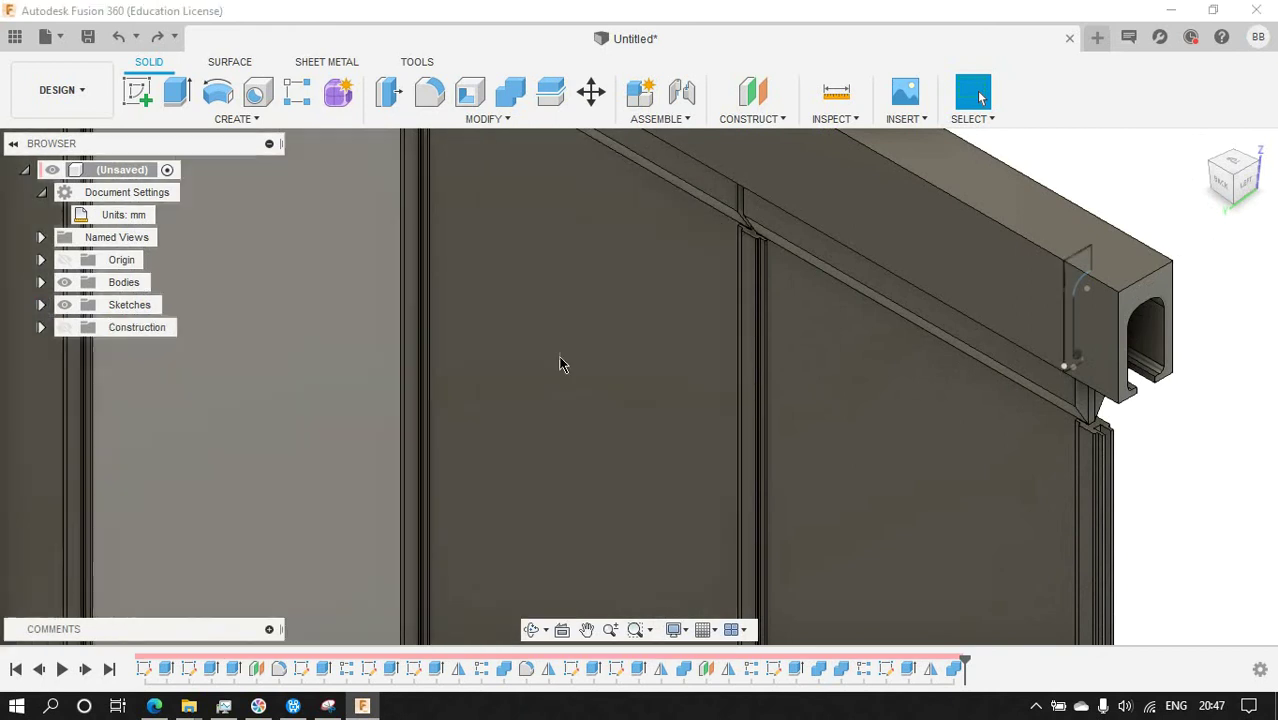
left_click(1241, 190)
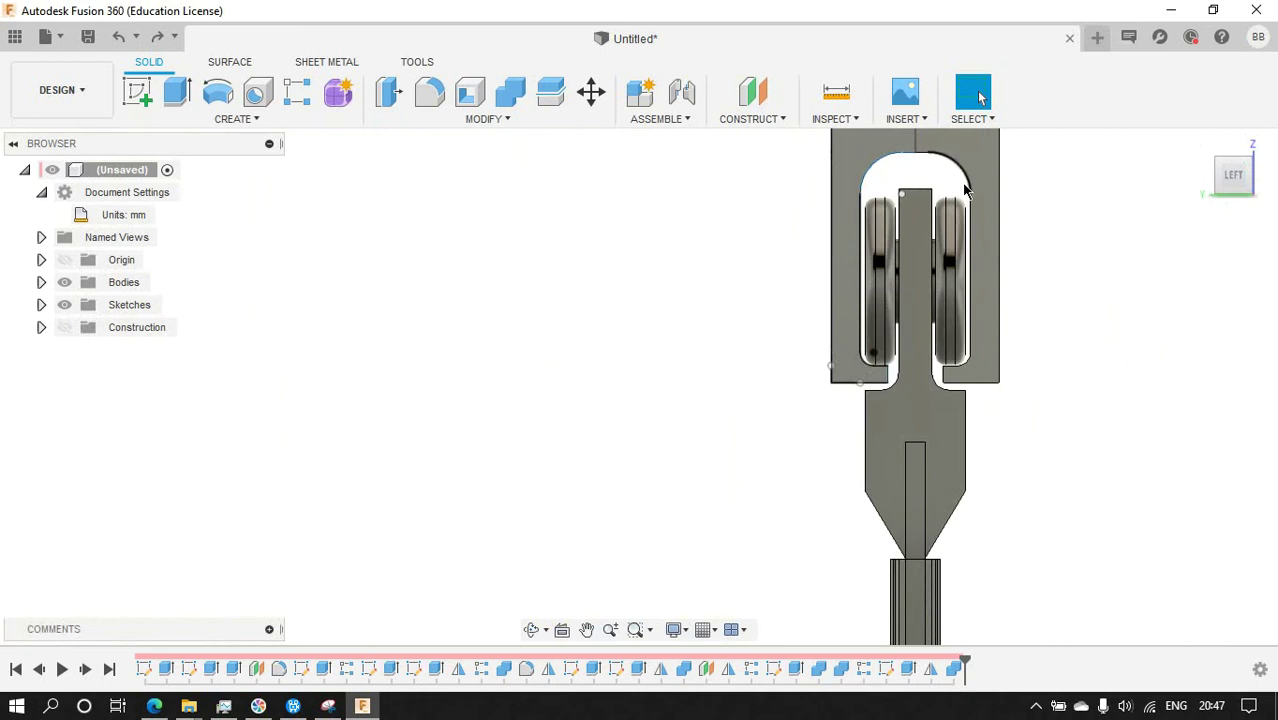
scroll(962, 300, "up", 2)
scroll(955, 440, "down", 8)
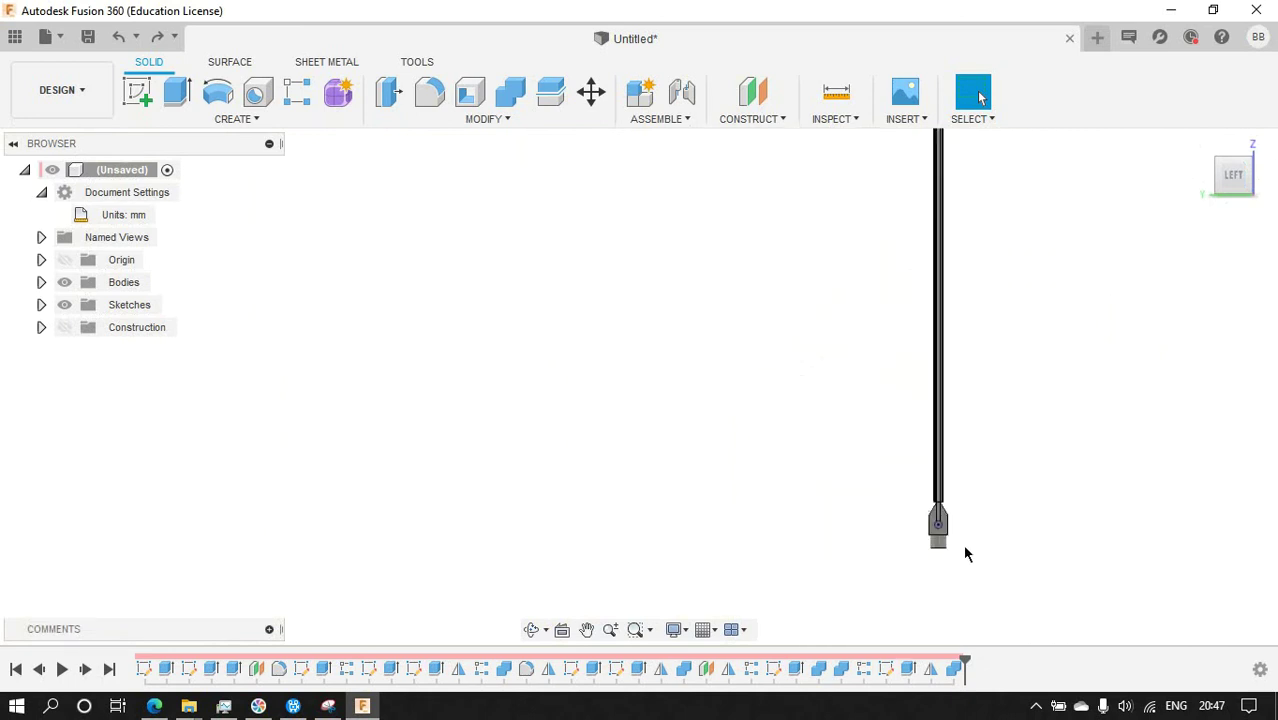
scroll(962, 545, "up", 3)
left_click(1230, 165)
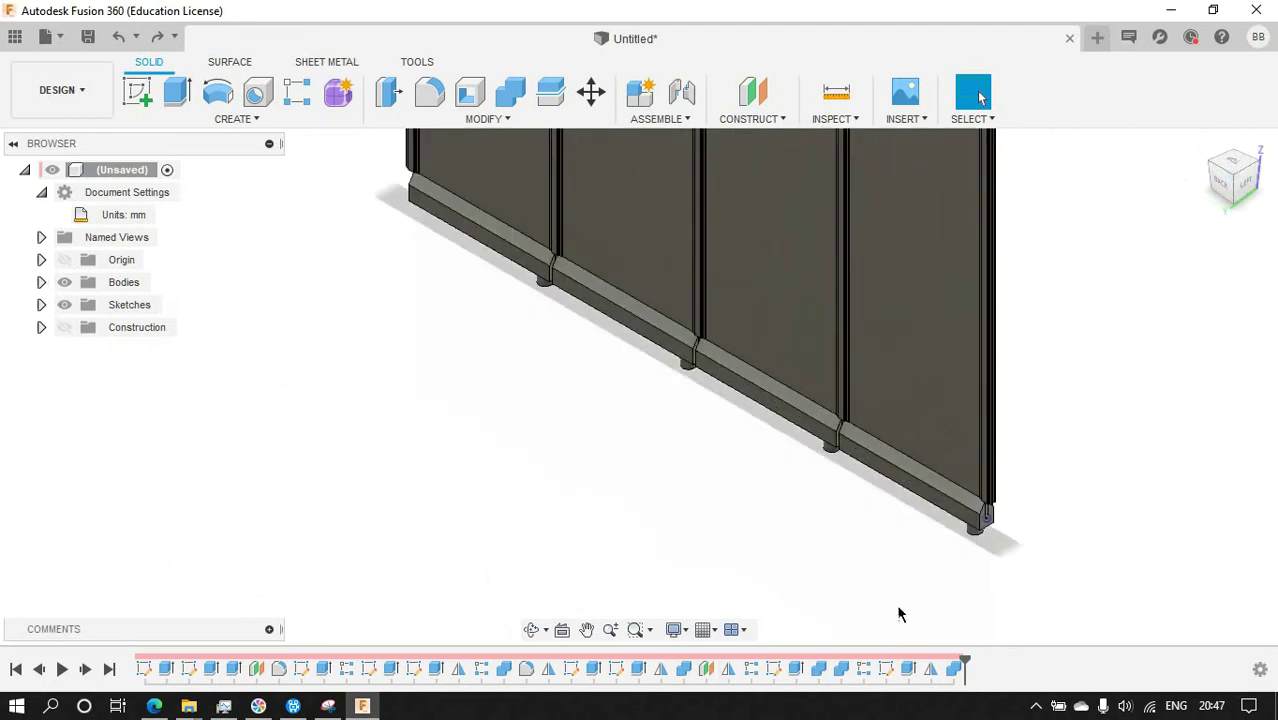
scroll(970, 537, "up", 3)
Edit the 25 mm diameter dimension in Sketch6 and finish that sketch.
right_click(571, 668)
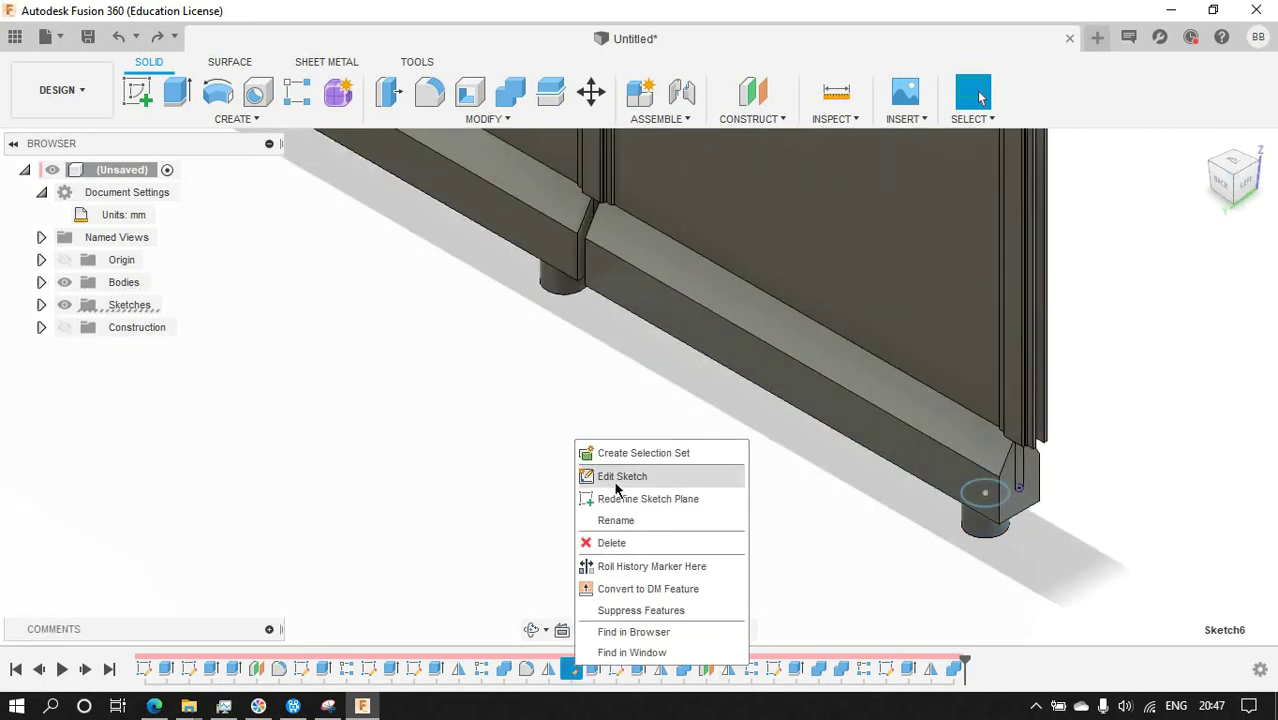
left_click(625, 474)
scroll(800, 570, "up", 2)
double_click(637, 483)
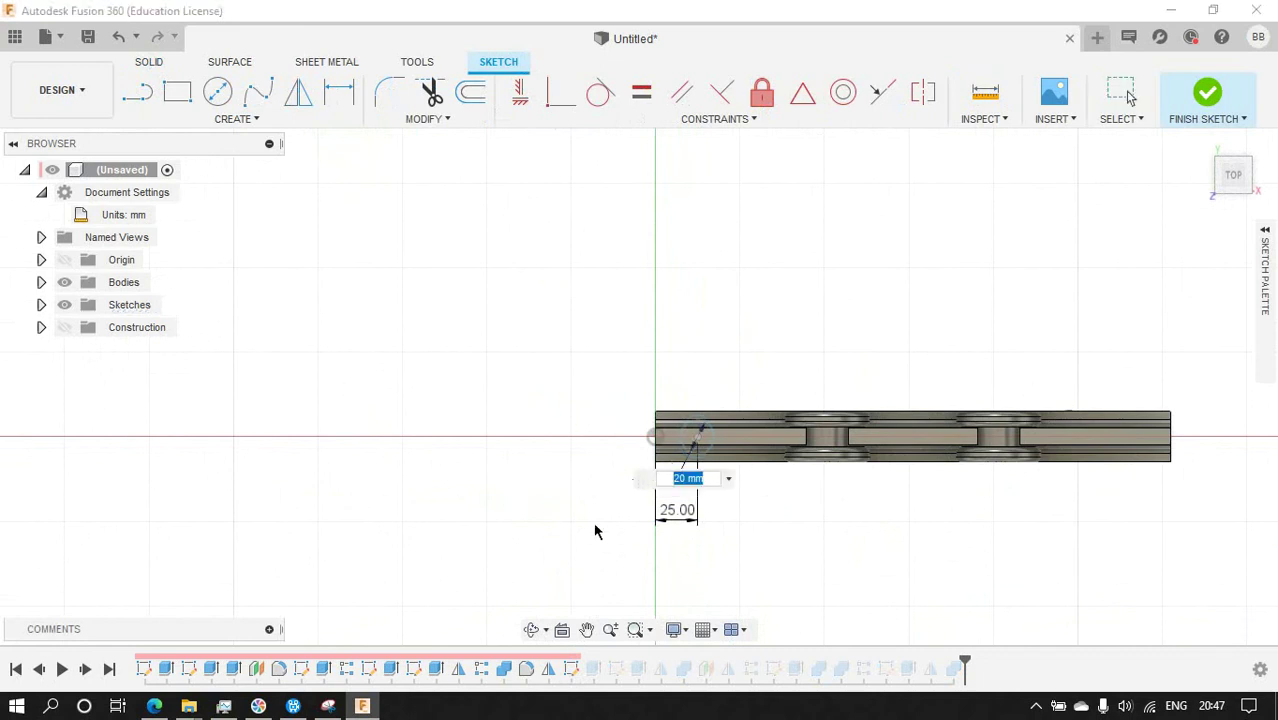
left_click(1218, 100)
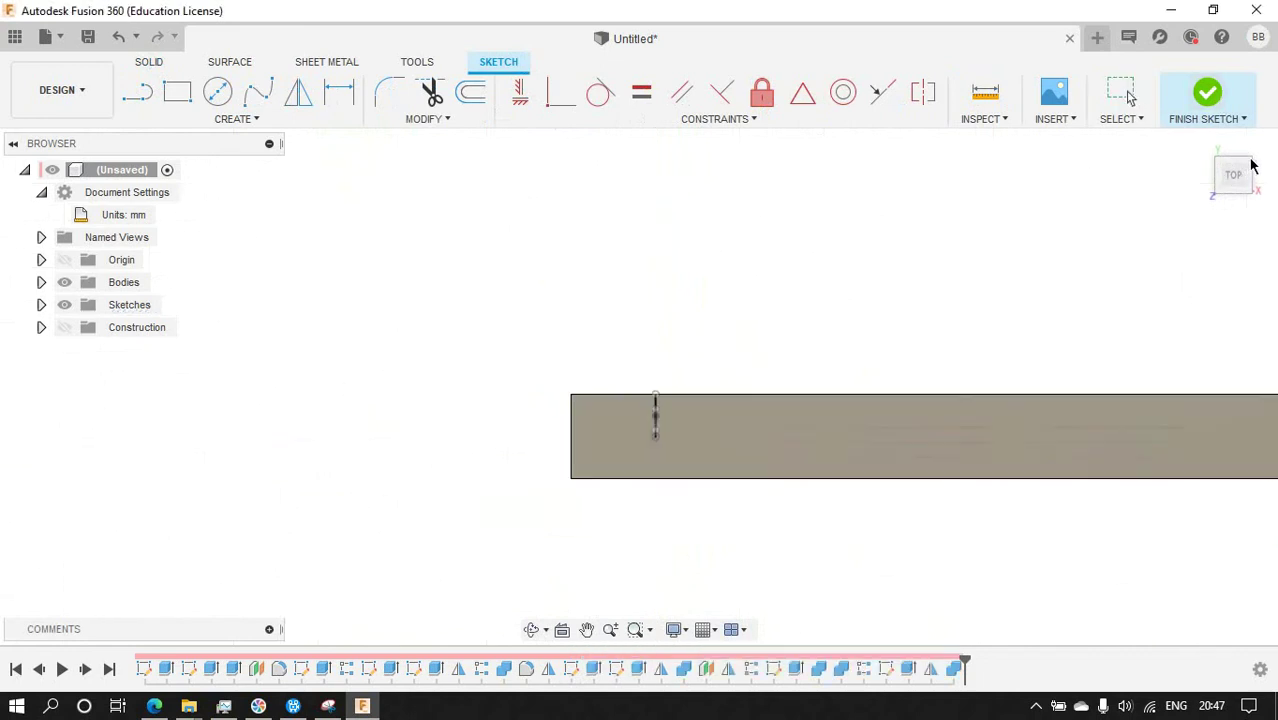
Start a sketch on the side plane and draw an outer and an inner rectangle at the panel corner.
left_click(1247, 193)
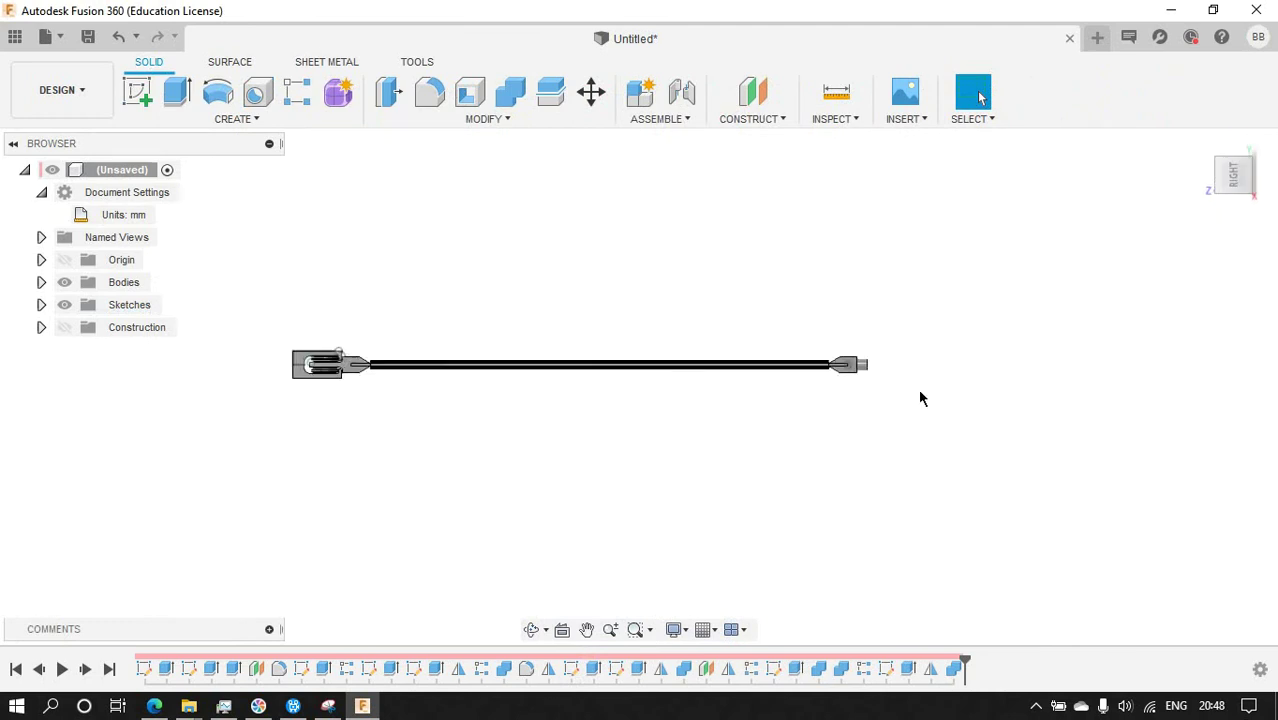
left_click(137, 92)
left_click(838, 342)
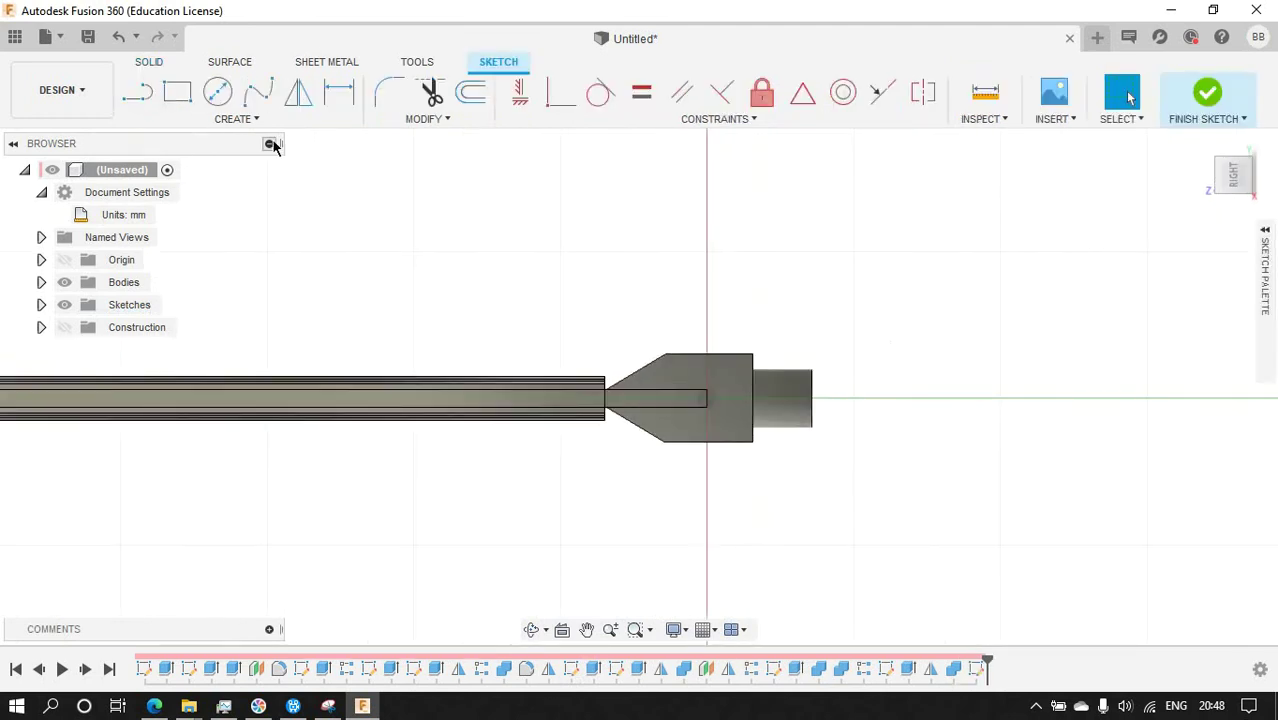
scroll(781, 401, "up", 3)
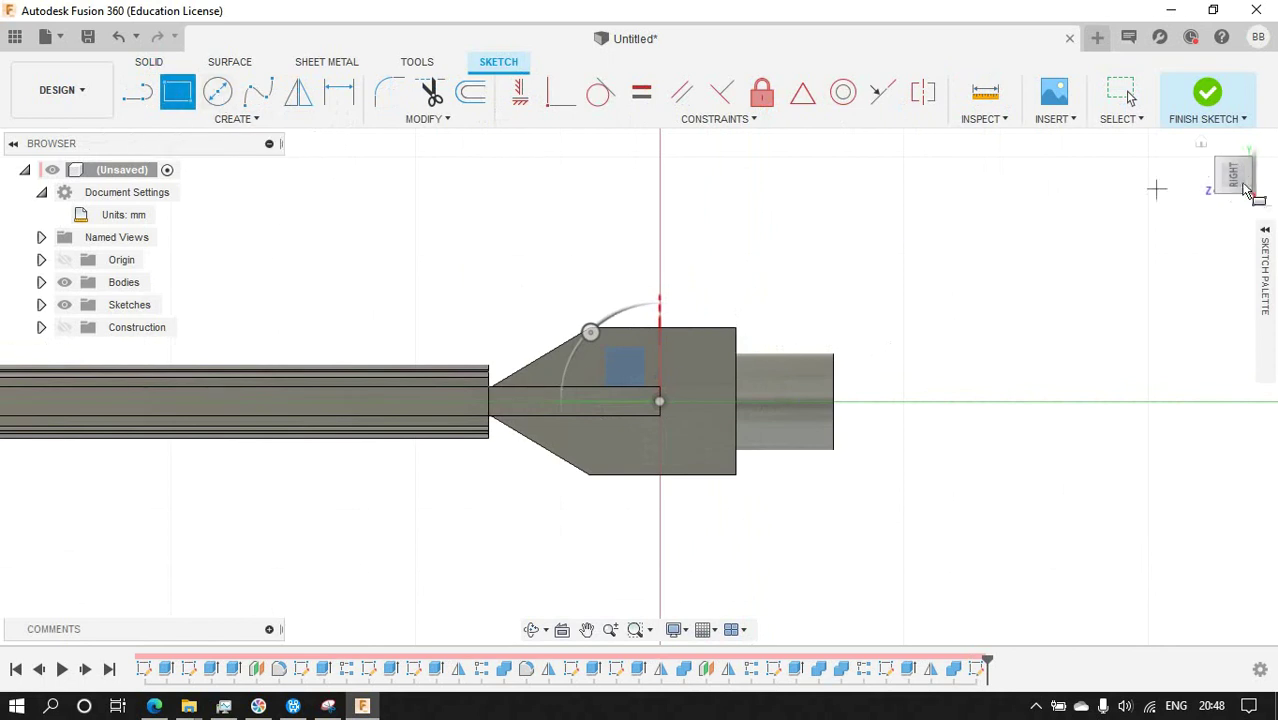
left_click(1238, 176)
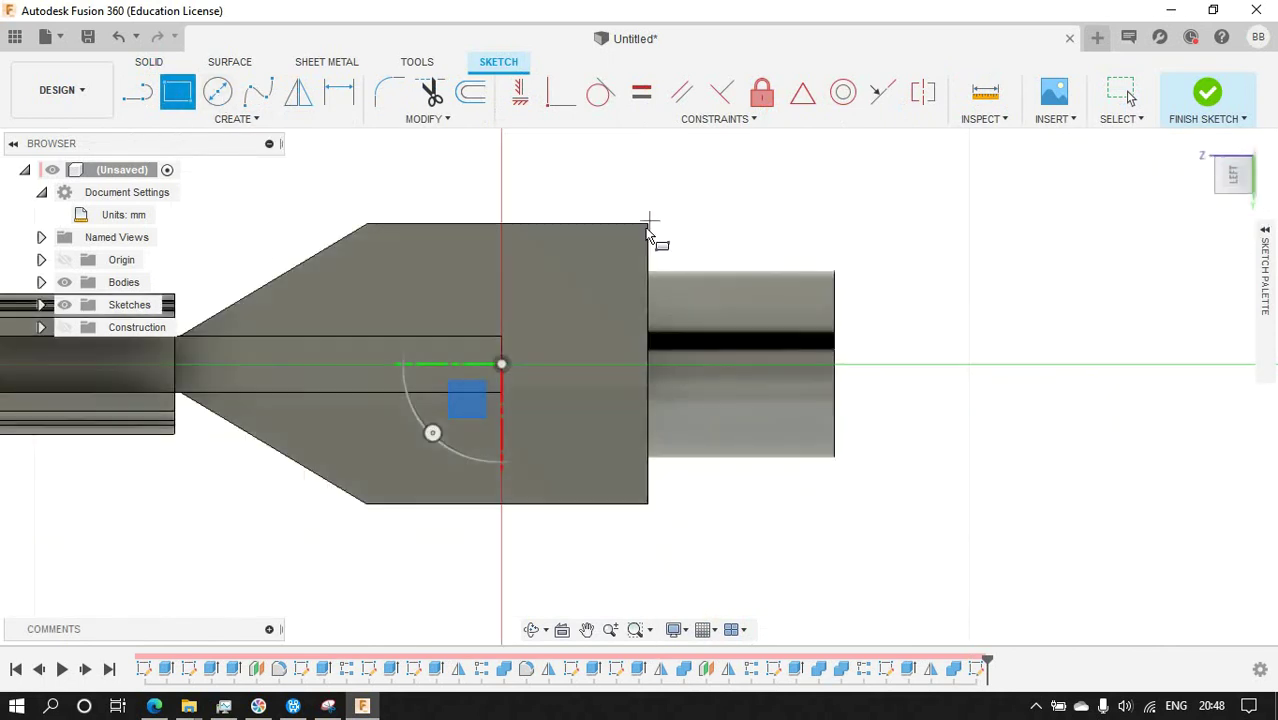
left_click(654, 223)
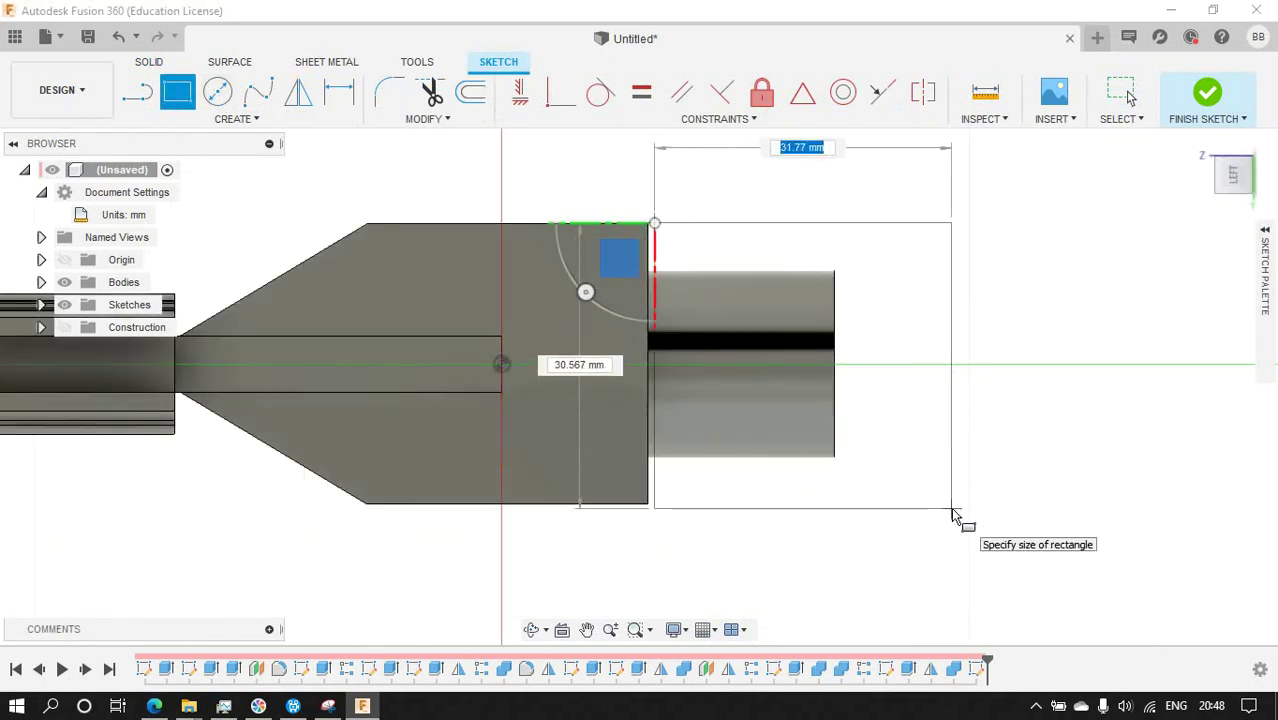
left_click(975, 507)
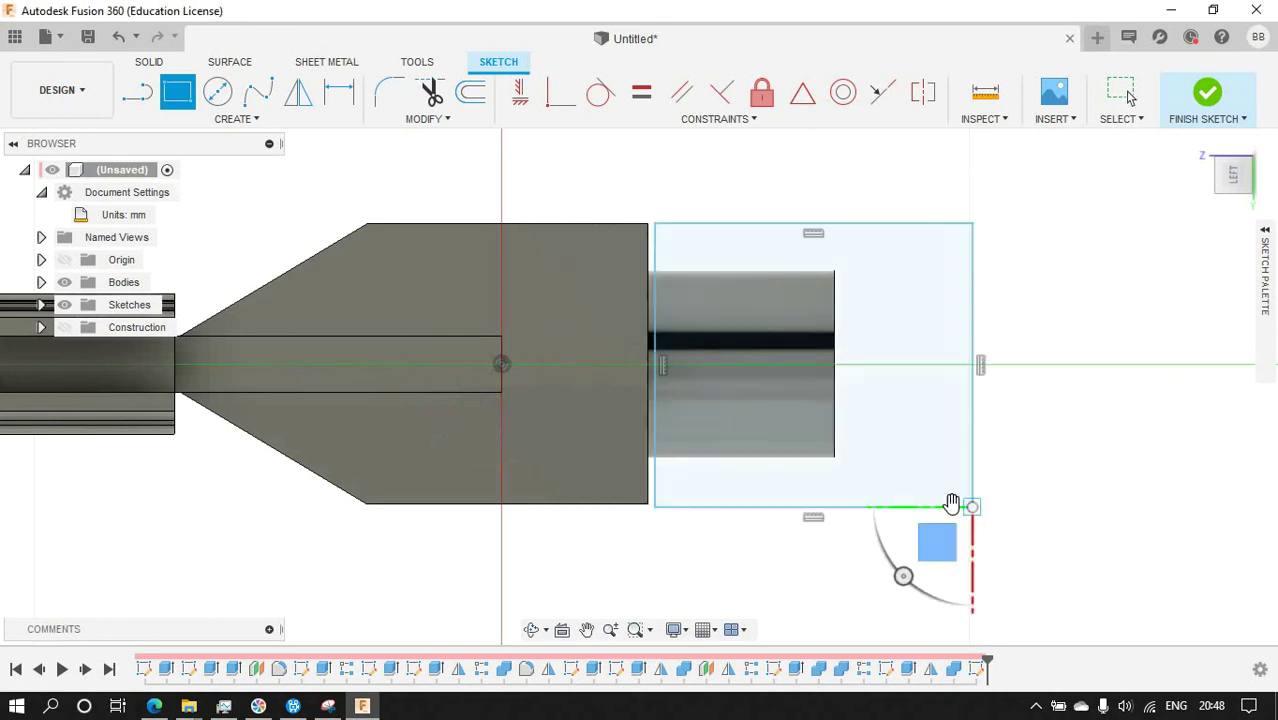
left_click(845, 268)
left_click(654, 465)
Constrain the top line and align the inner rectangle with the body edge.
key("d")
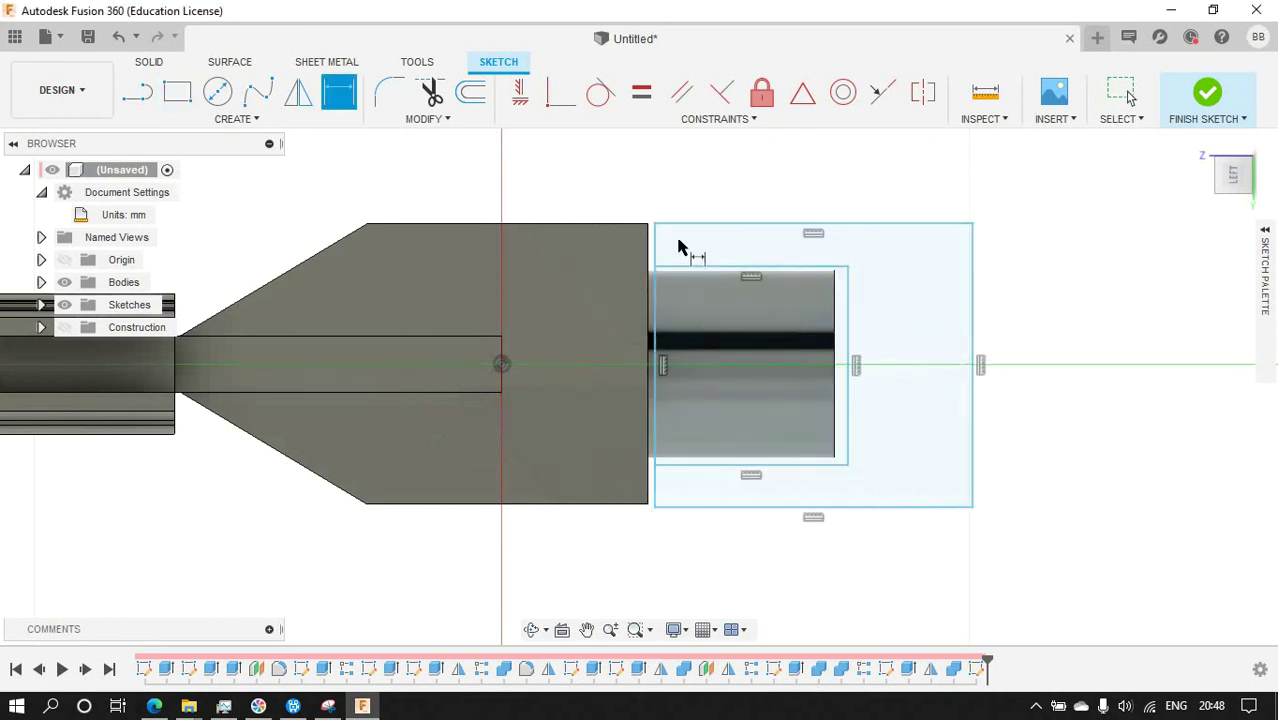
left_click(676, 225)
left_click(561, 93)
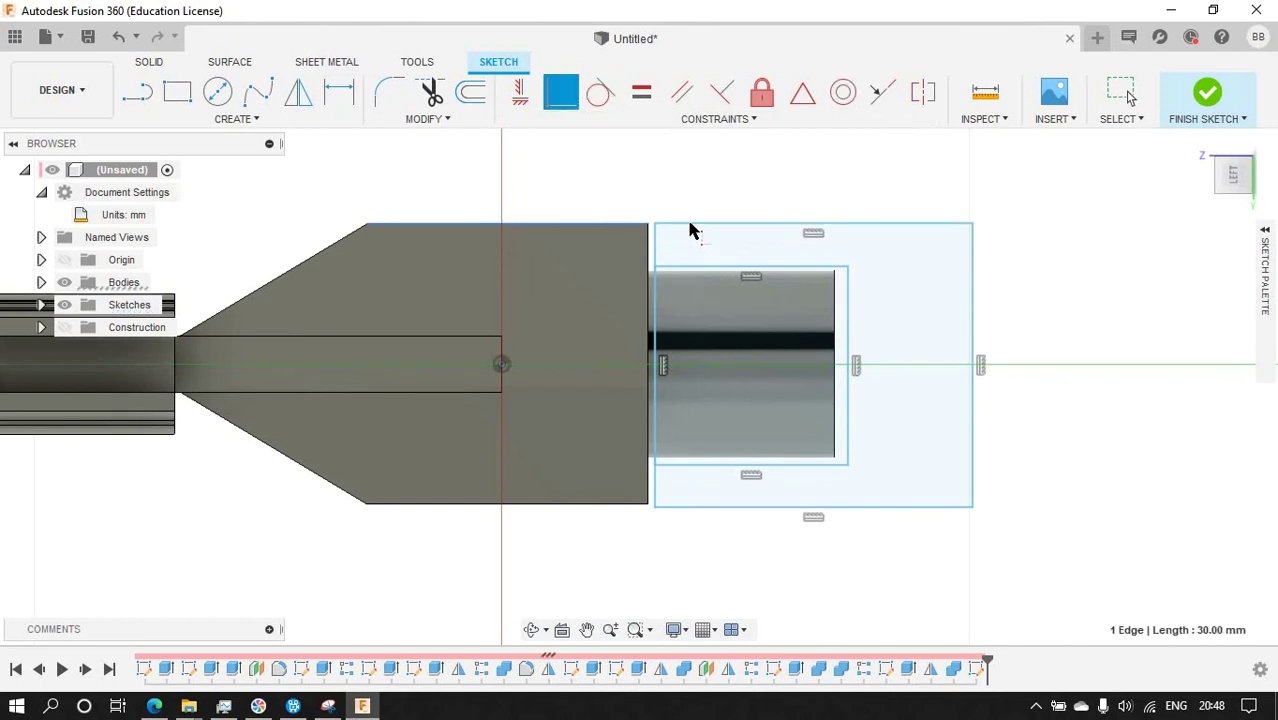
left_click(656, 242)
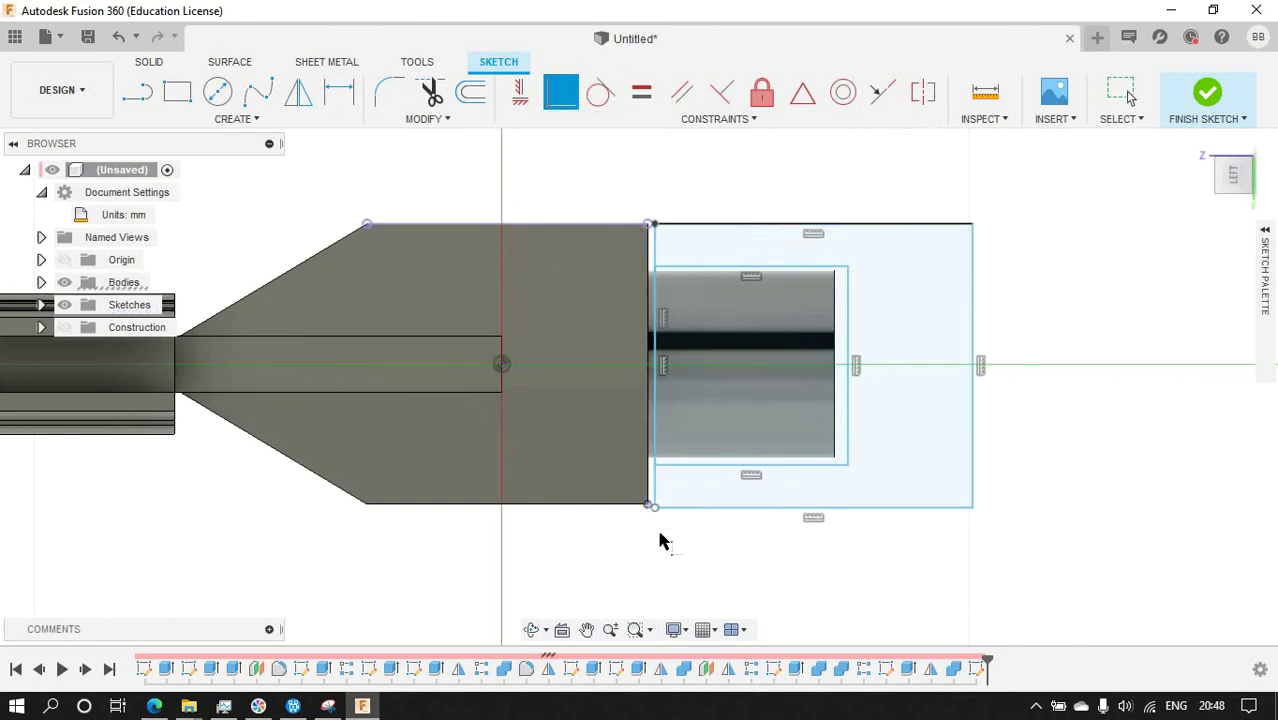
left_click(650, 450)
Dimension the U profile gaps: 4.50 mm top, 4.50 mm bottom, 0.50 mm right side.
left_click(689, 270)
left_click(900, 224)
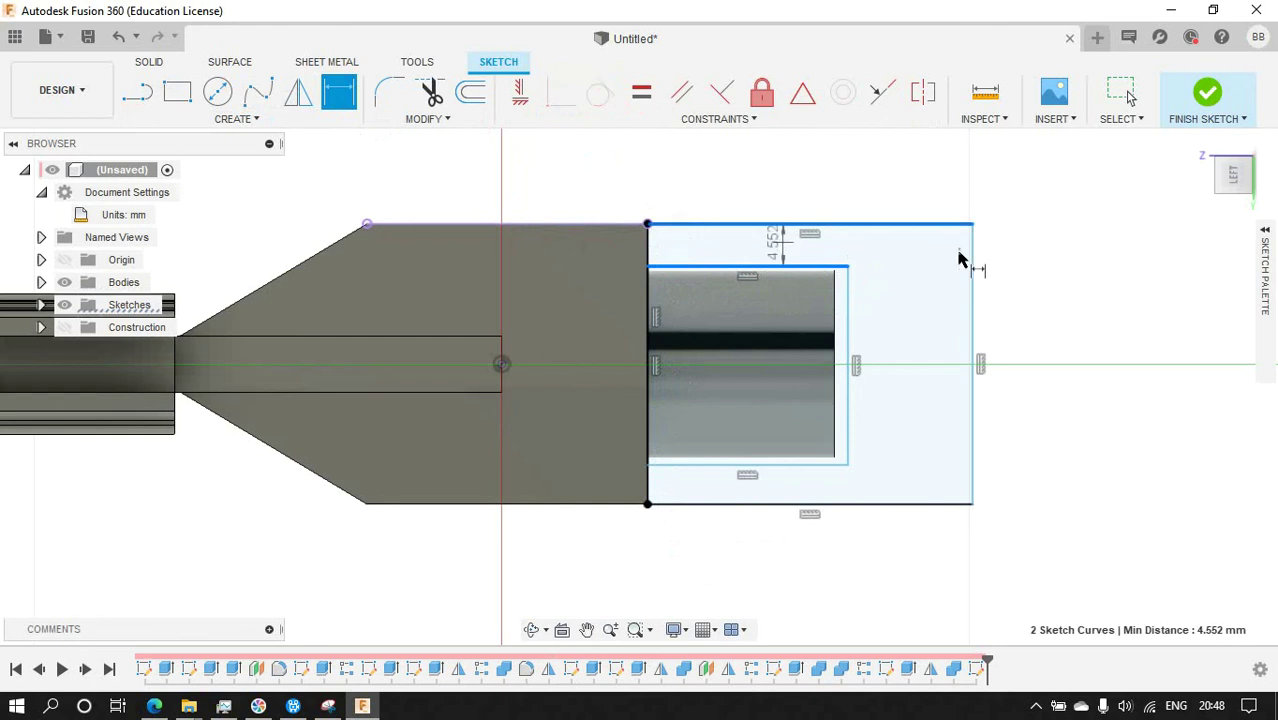
left_click(1019, 305)
key("Return")
left_click(800, 462)
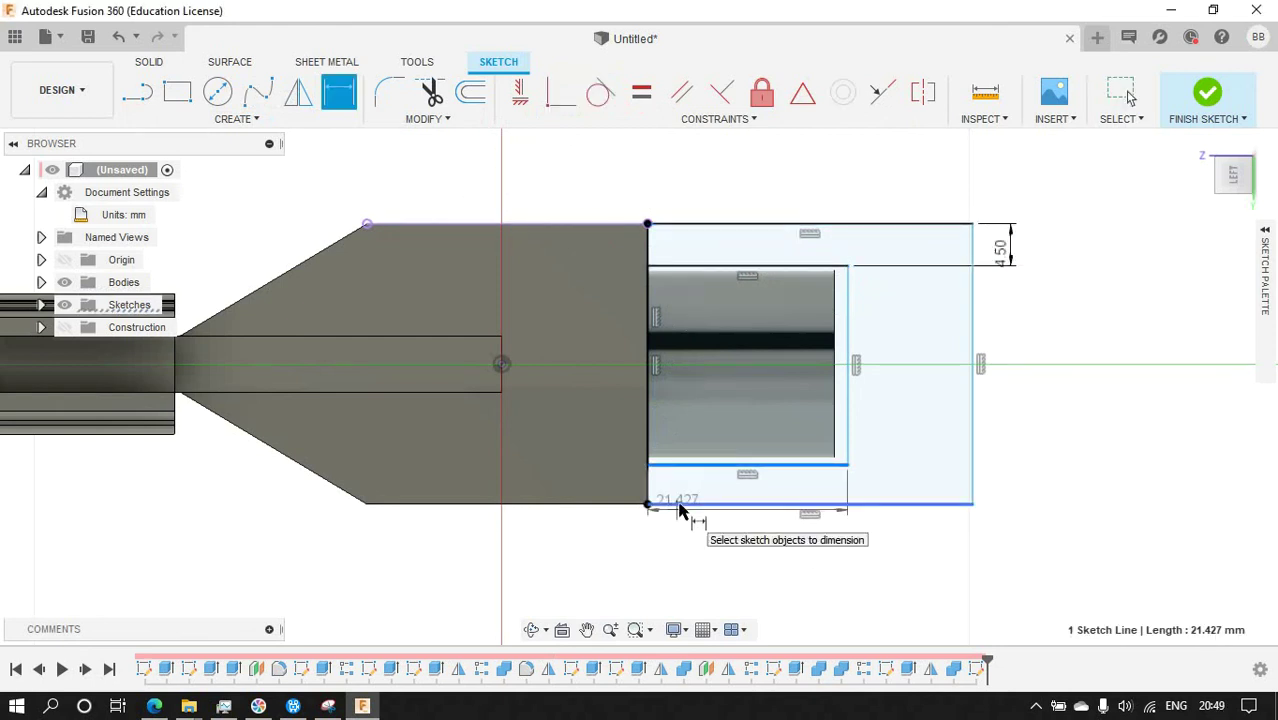
left_click(688, 503)
left_click(1050, 495)
key("Return")
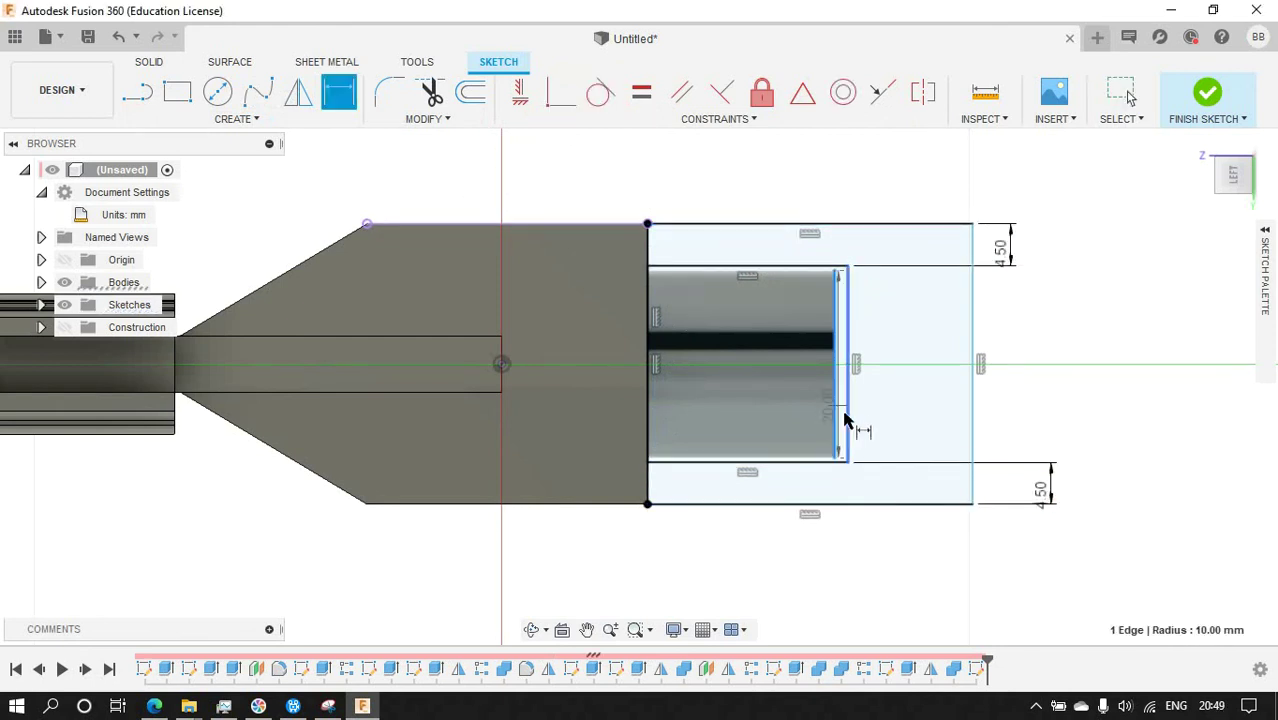
left_click(845, 420)
left_click(1034, 435)
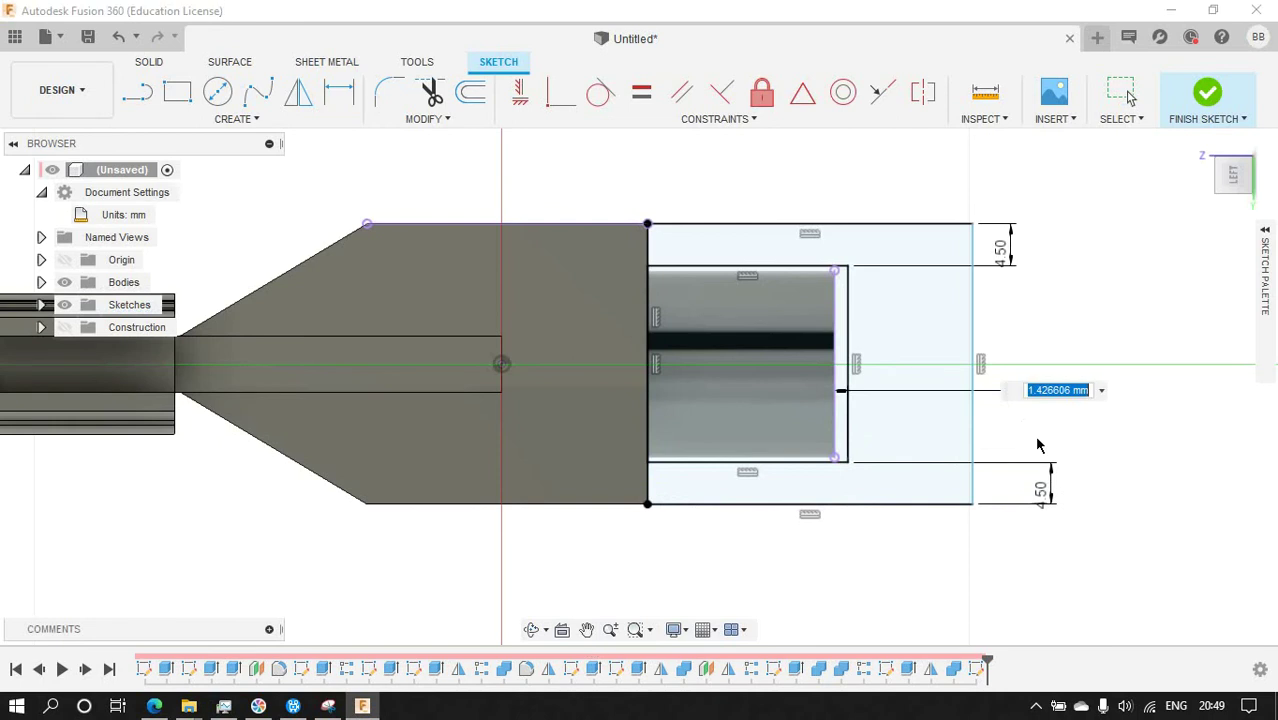
type("0.5")
key("Return")
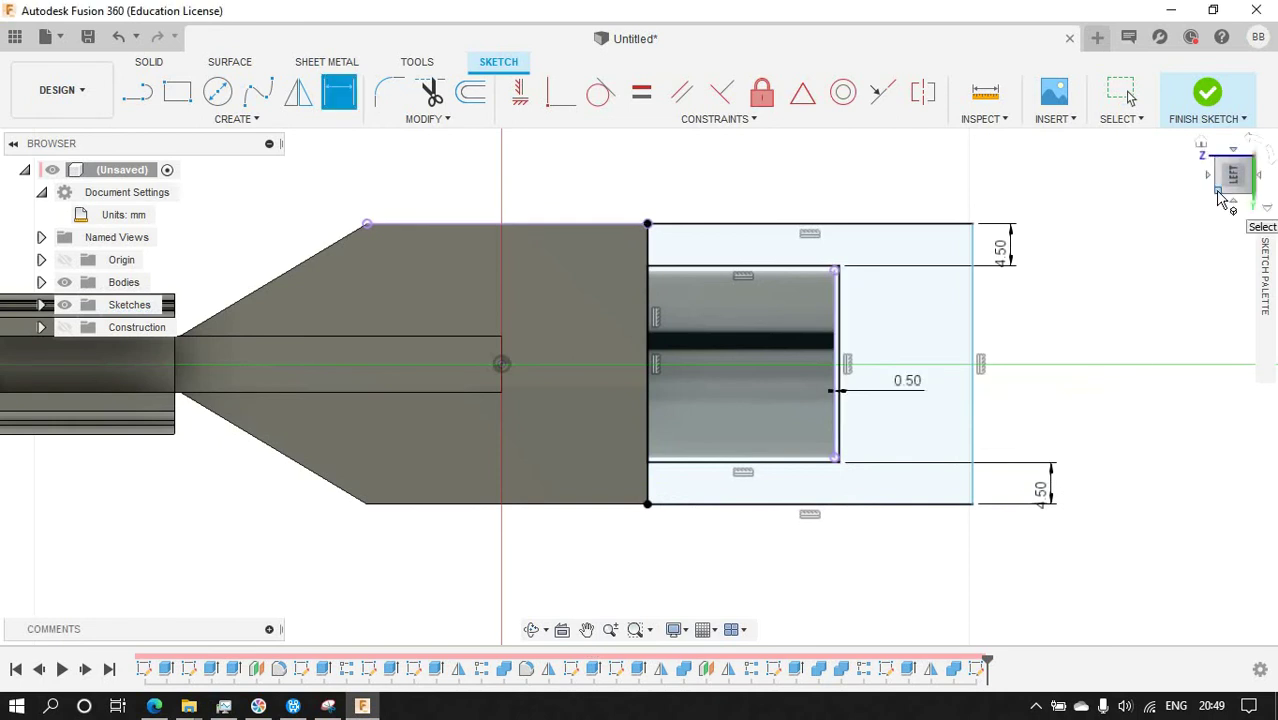
Return to an angled overall view and finish the U-shaped corner sketch.
left_click(1220, 195)
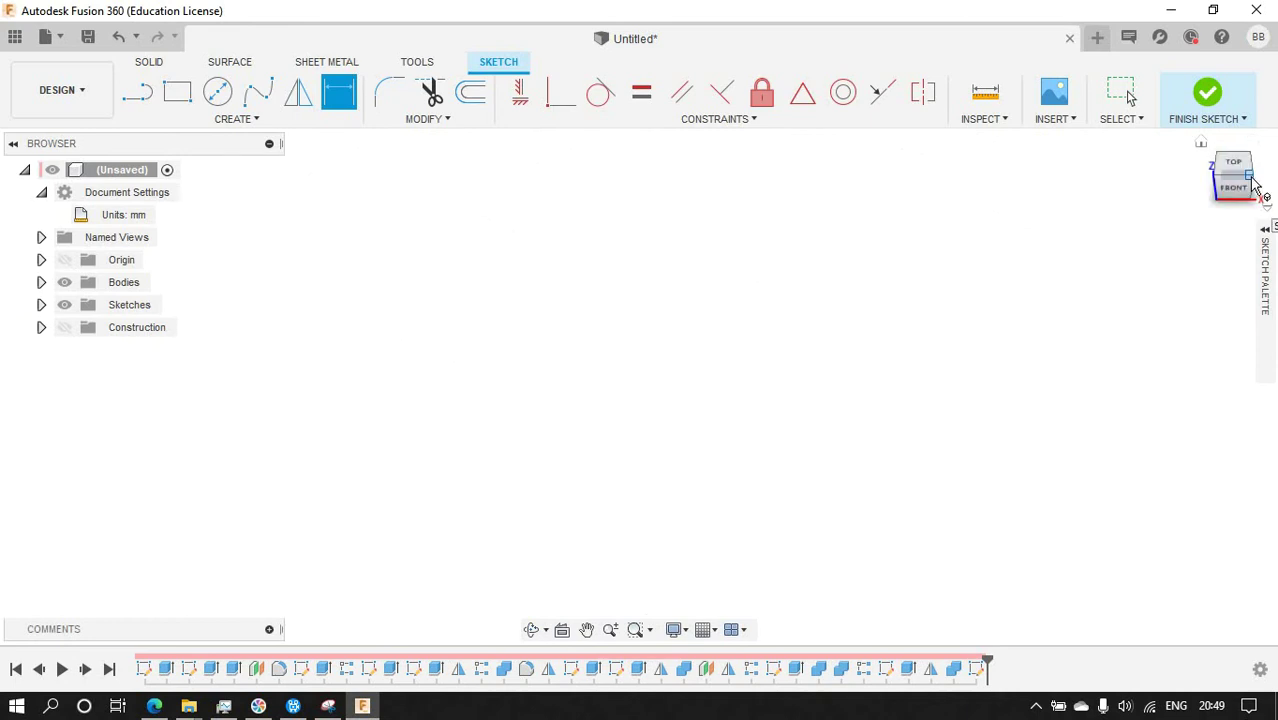
left_click(1250, 178)
scroll(1021, 305, "up", 3)
scroll(1061, 371, "up", 3)
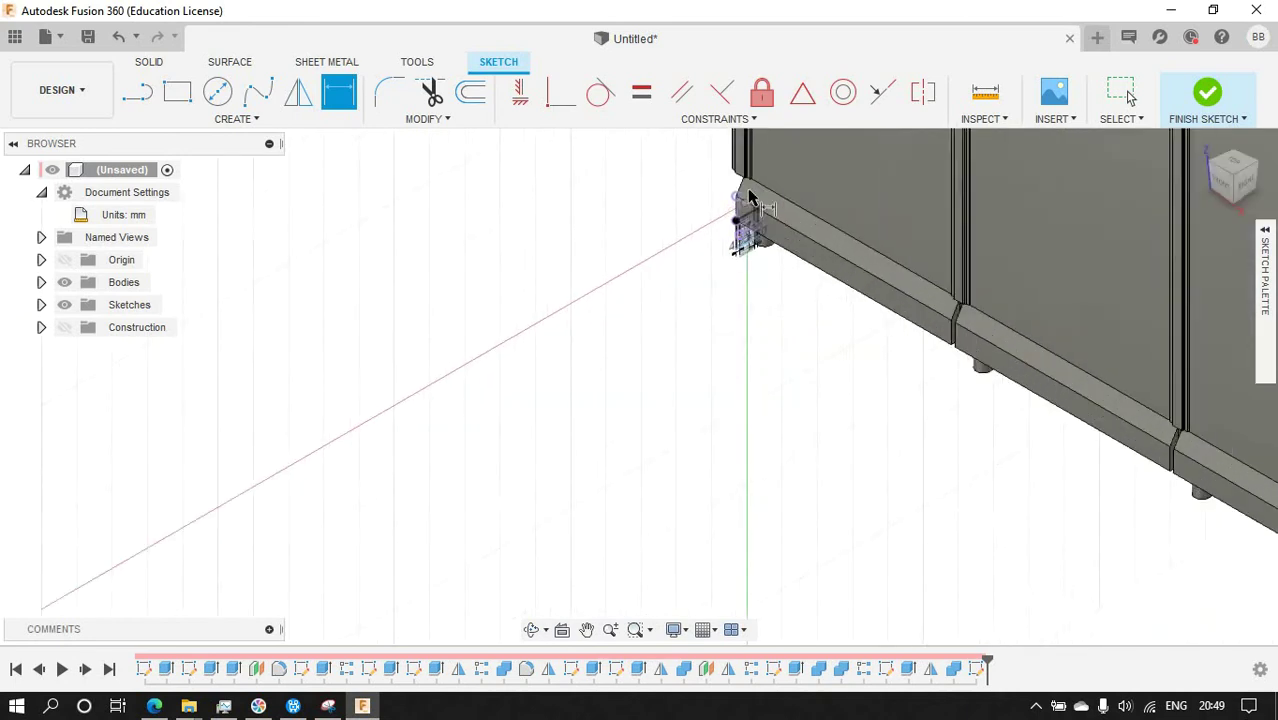
scroll(750, 195, "up", 3)
key("Escape")
left_click(1207, 92)
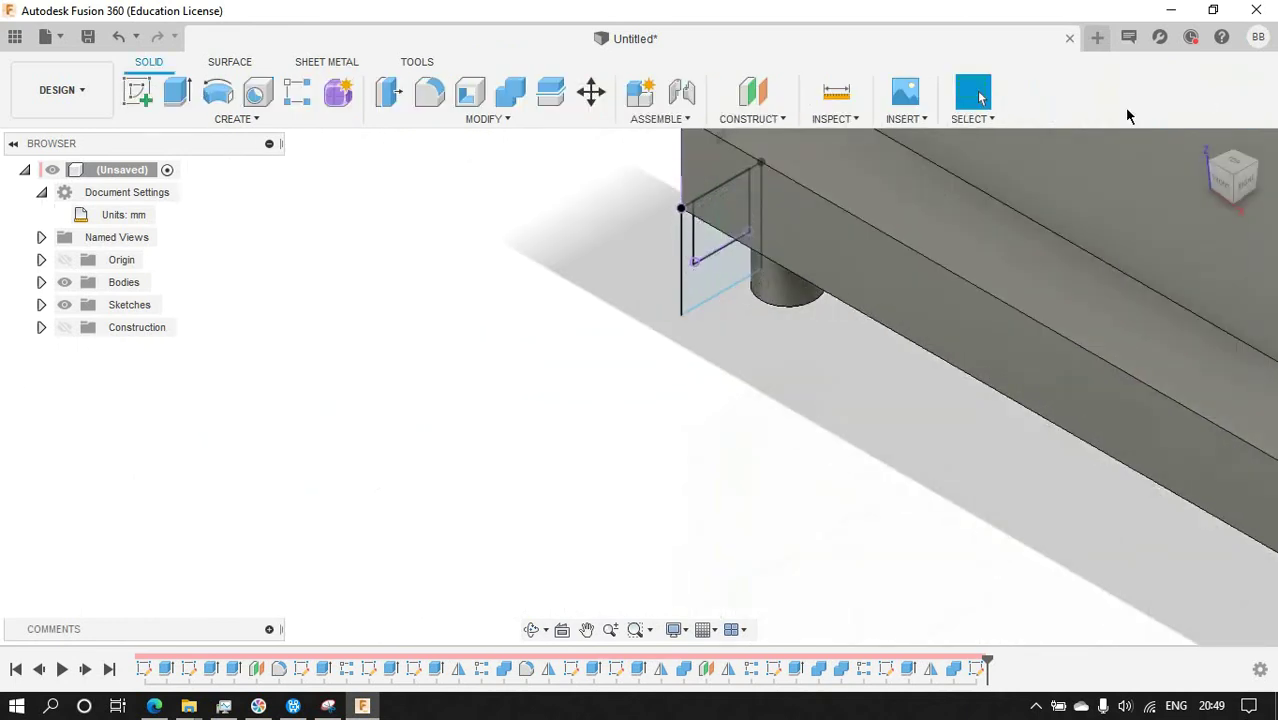
Extrude the U-shaped profile as a separate new body.
key("e")
left_click(705, 275)
mouse_move(738, 262)
left_mouse_down()
mouse_move(889, 380)
mouse_move(740, 410)
left_mouse_up()
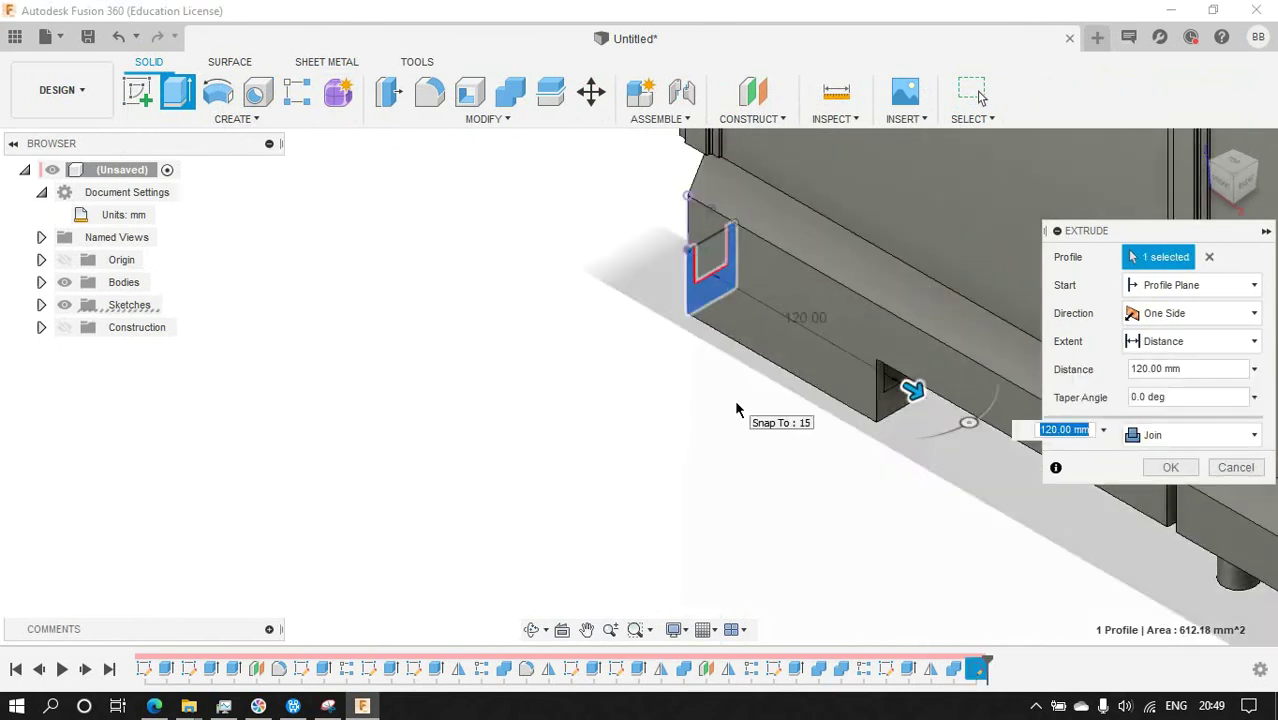
scroll(740, 410, "down", 3)
left_click(1157, 435)
left_click(1160, 529)
Stretch the rail to 1300 mm along the panels, two-sided with a 40 mm second side.
mouse_move(824, 414)
left_mouse_down()
mouse_move(799, 537)
mouse_move(948, 556)
left_mouse_up()
scroll(803, 540, "down", 3)
scroll(948, 556, "down", 2)
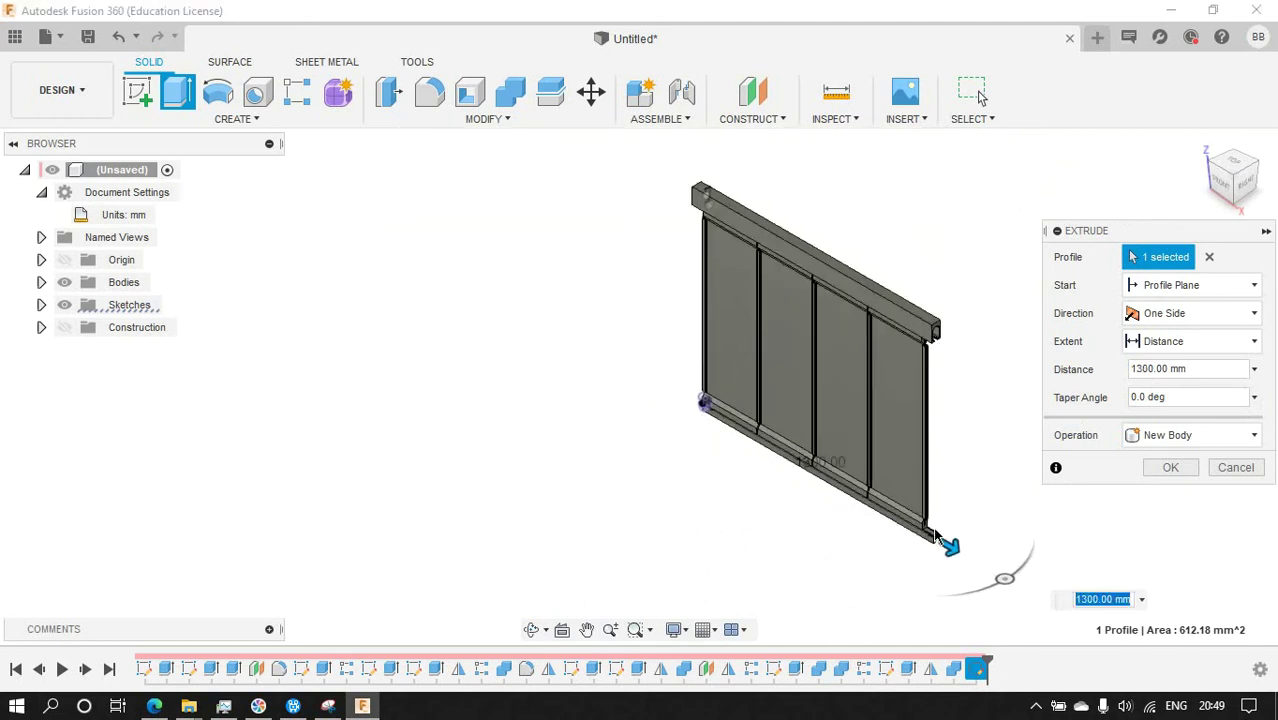
left_click(1155, 322)
left_click(1165, 345)
scroll(680, 390, "up", 3)
left_click_drag(785, 400, 748, 374)
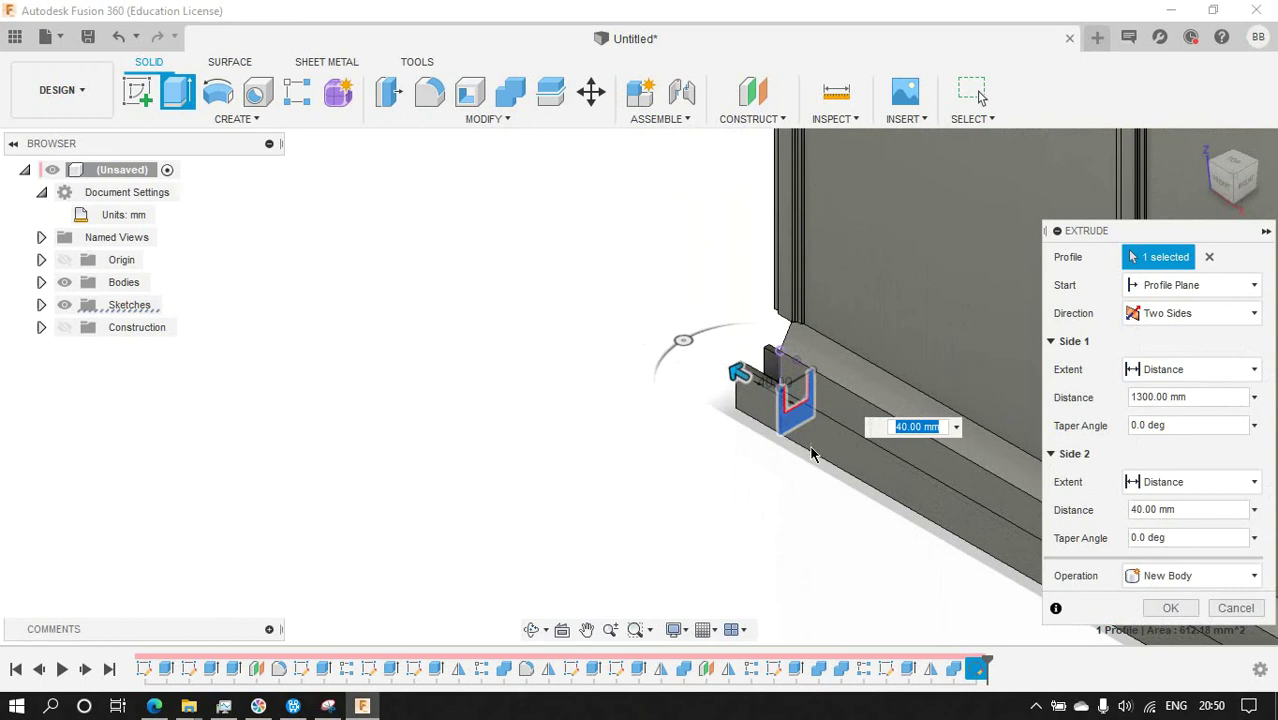
left_click(1170, 608)
View the new lower rail from the right and back, then expand the bodies list.
left_click(1233, 177)
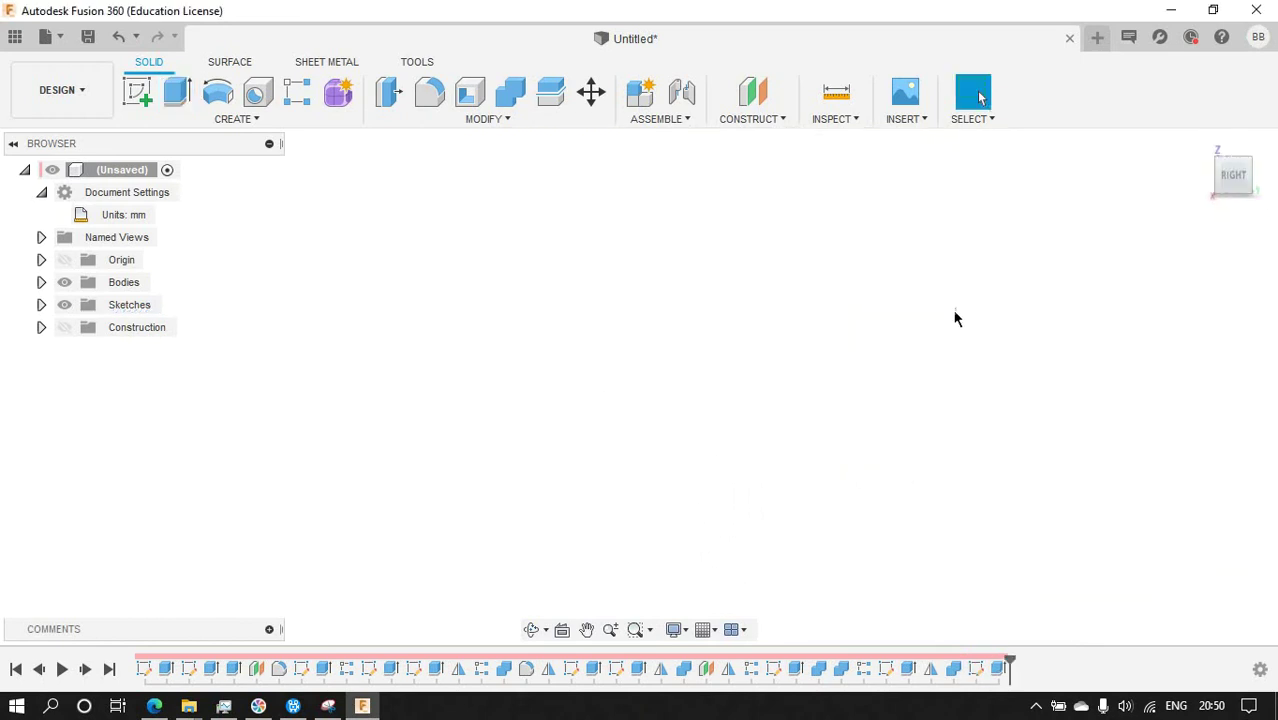
left_click(1237, 190)
scroll(600, 275, "up", 5)
scroll(656, 360, "down", 4)
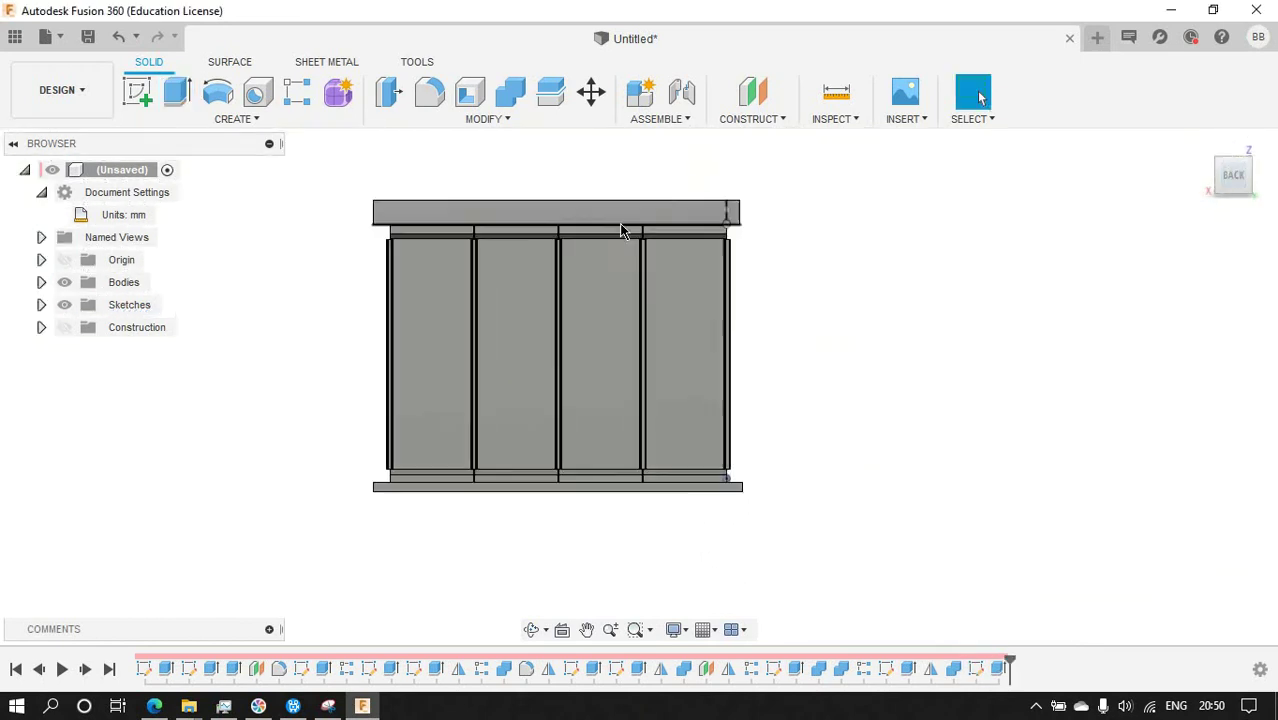
scroll(621, 230, "up", 2)
scroll(1060, 230, "down", 2)
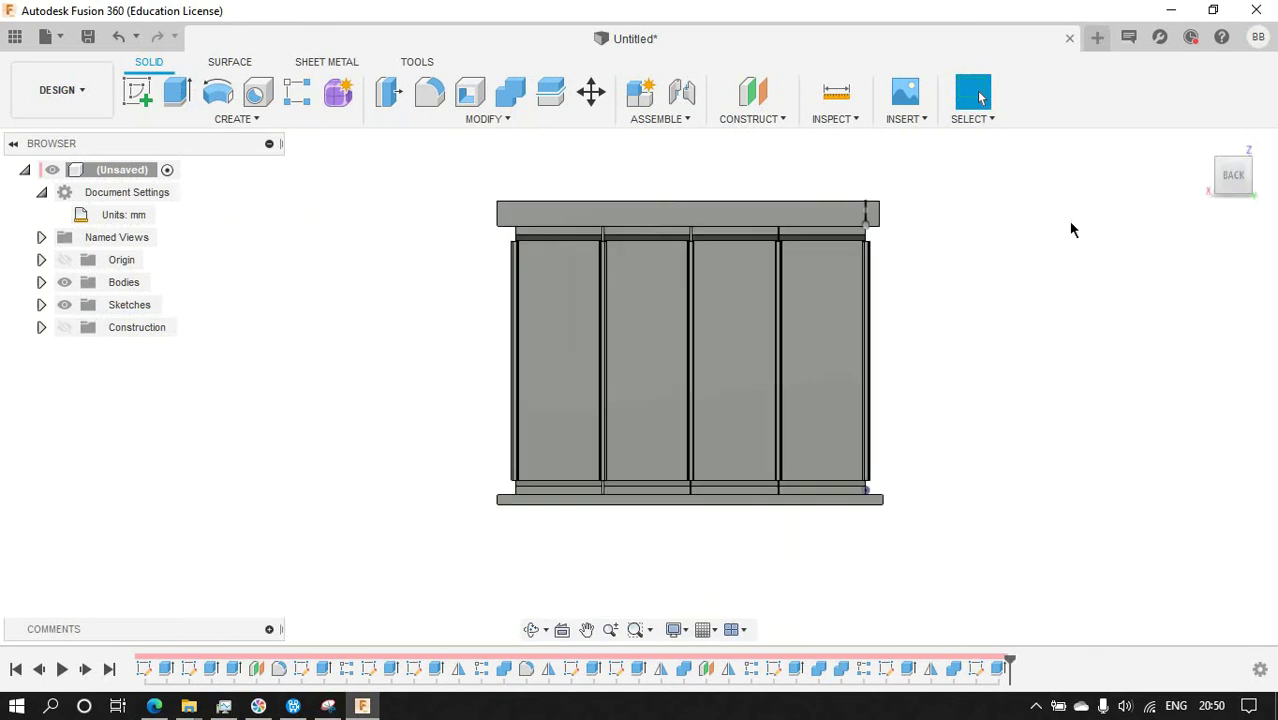
scroll(1065, 230, "up", 2)
scroll(690, 250, "down", 1)
left_click(1036, 706)
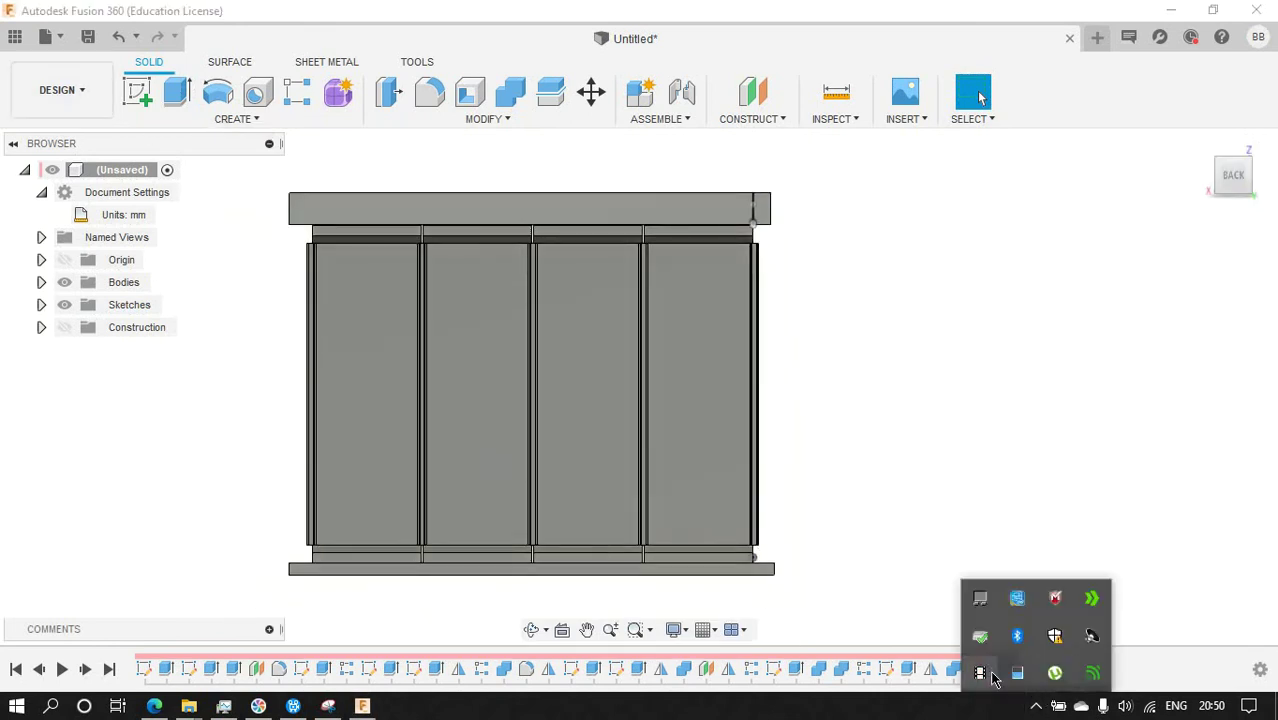
left_click(62, 90)
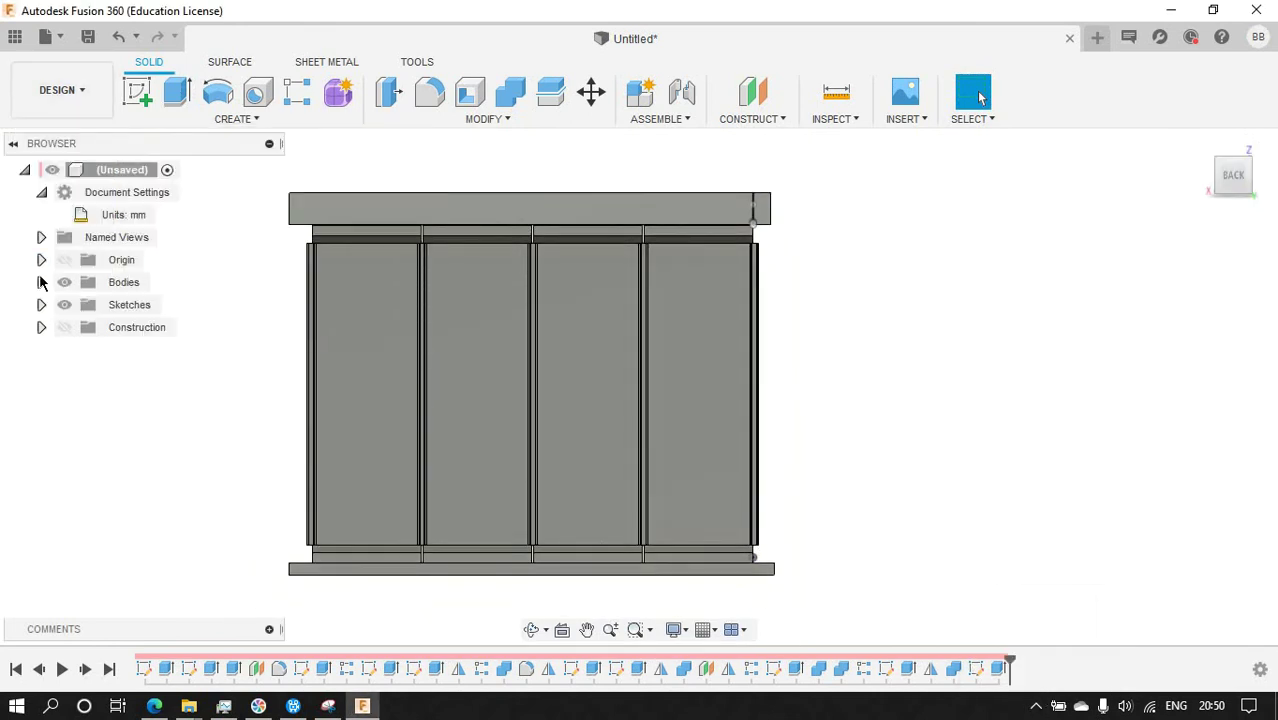
left_click(41, 282)
Open Body1's appearance settings and browse to the Glass > Color Density swatches.
right_click(146, 199)
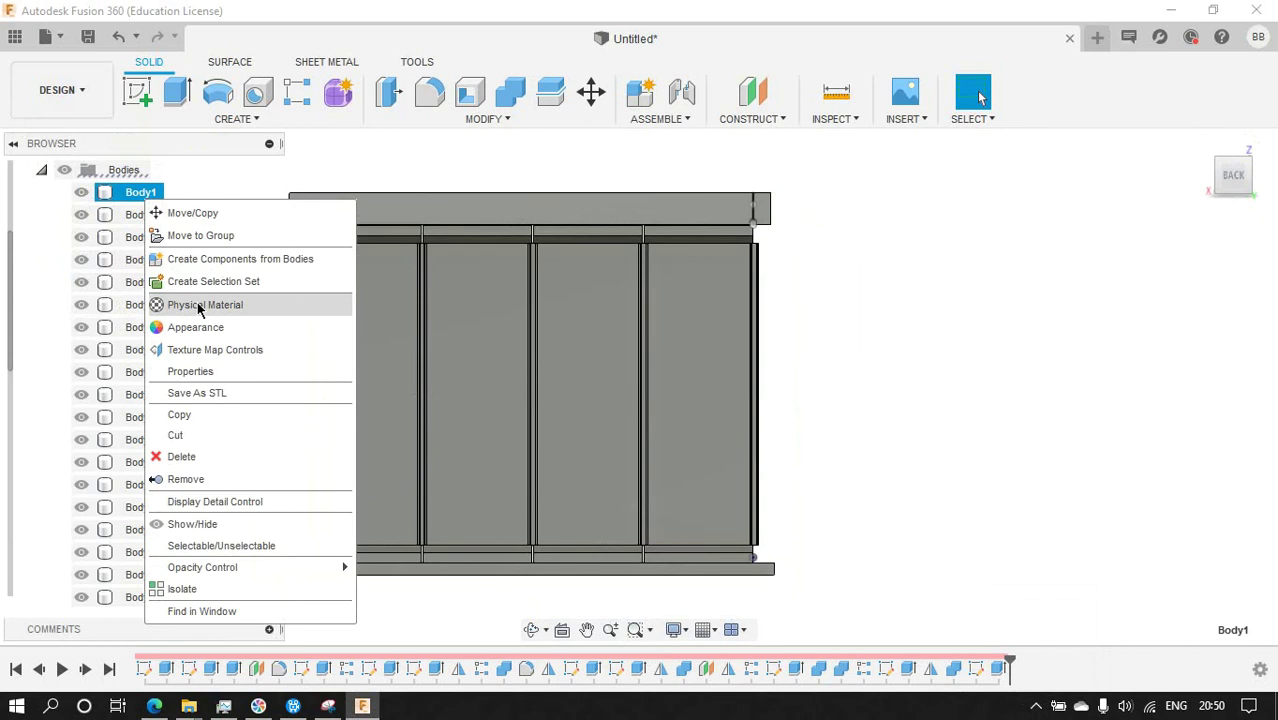
left_click(195, 327)
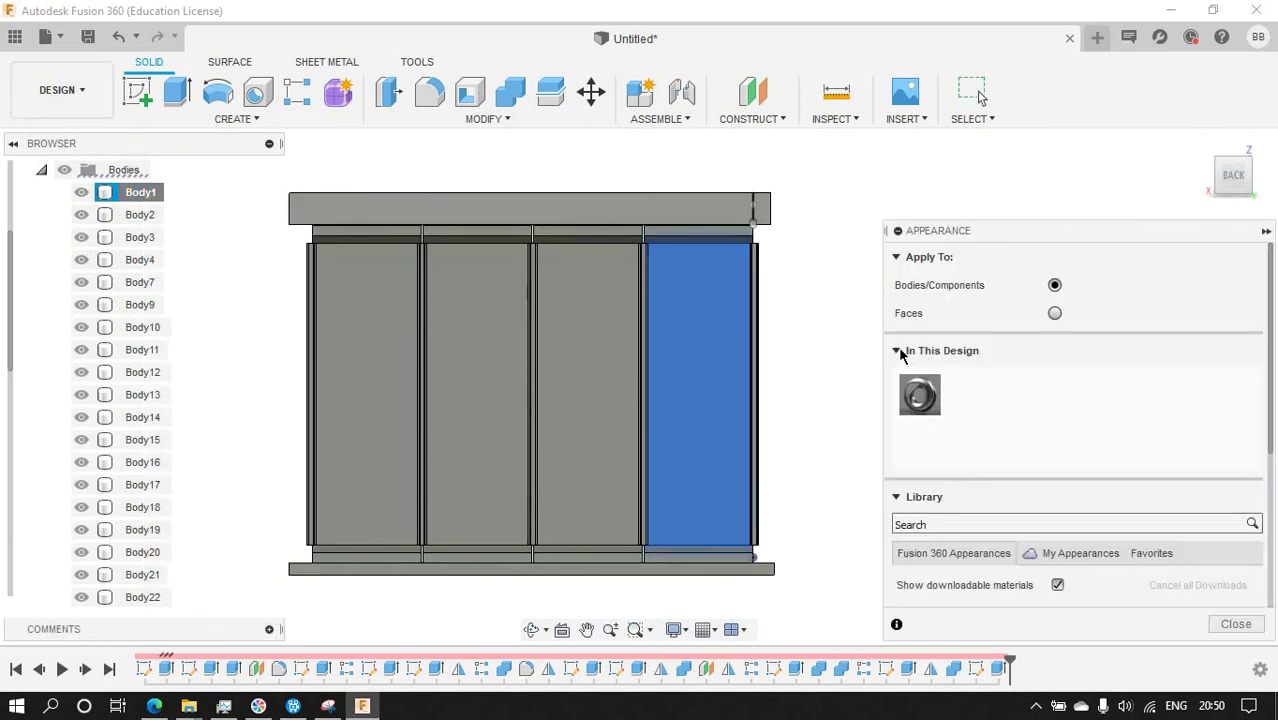
left_click(897, 351)
left_click(915, 531)
scroll(927, 476, "down", 1)
left_click(913, 451)
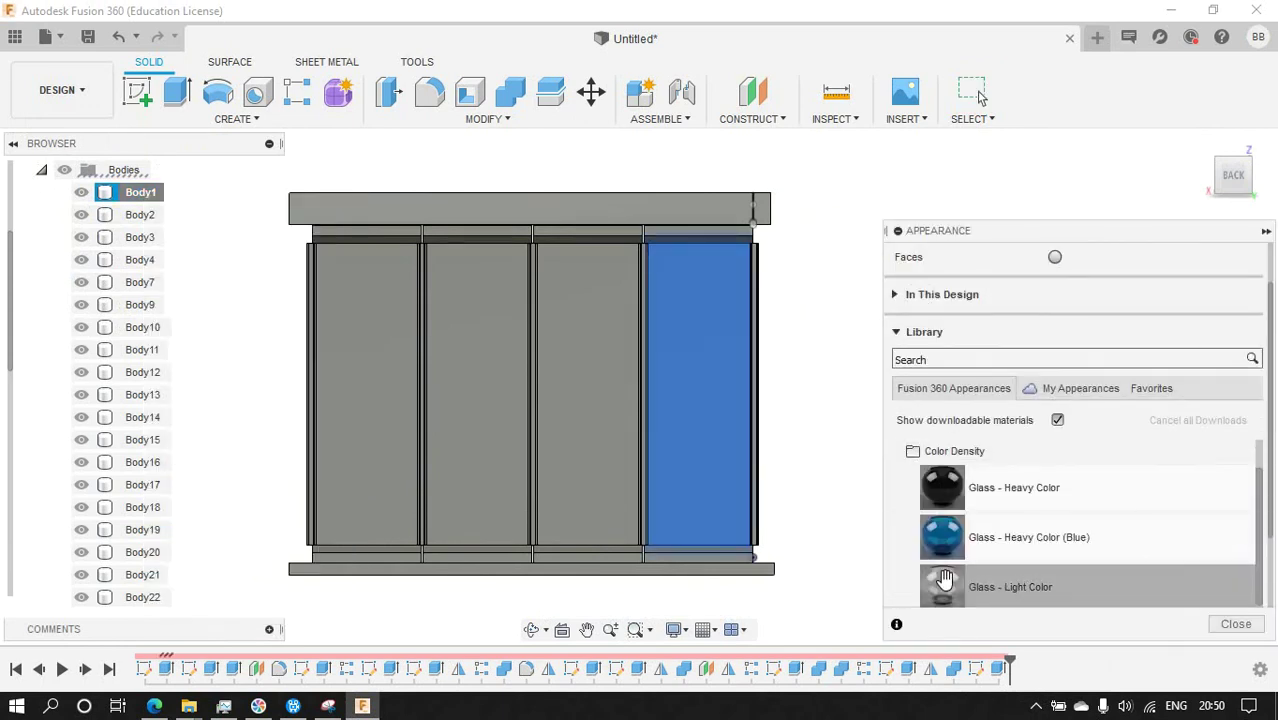
Drag glass swatches onto all four door panels, finishing with Glass - Light Color.
left_click_drag(918, 536, 720, 500)
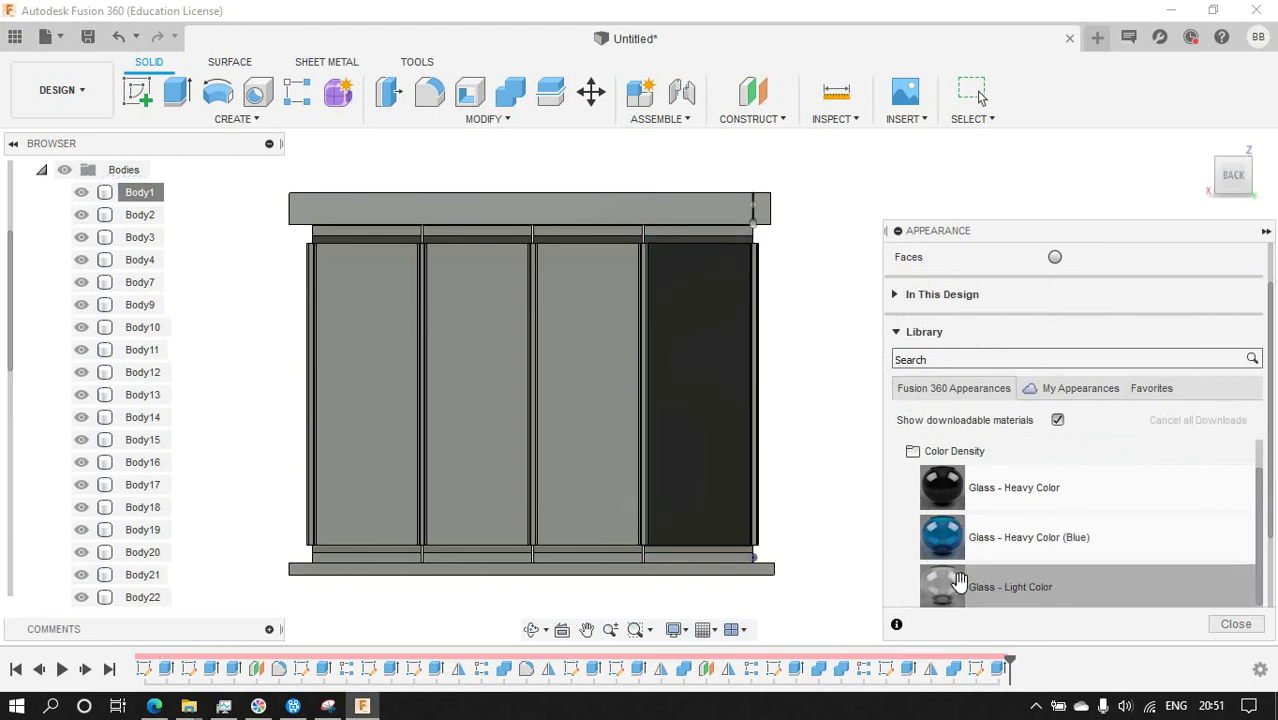
left_click_drag(958, 580, 608, 436)
left_click_drag(941, 573, 500, 530)
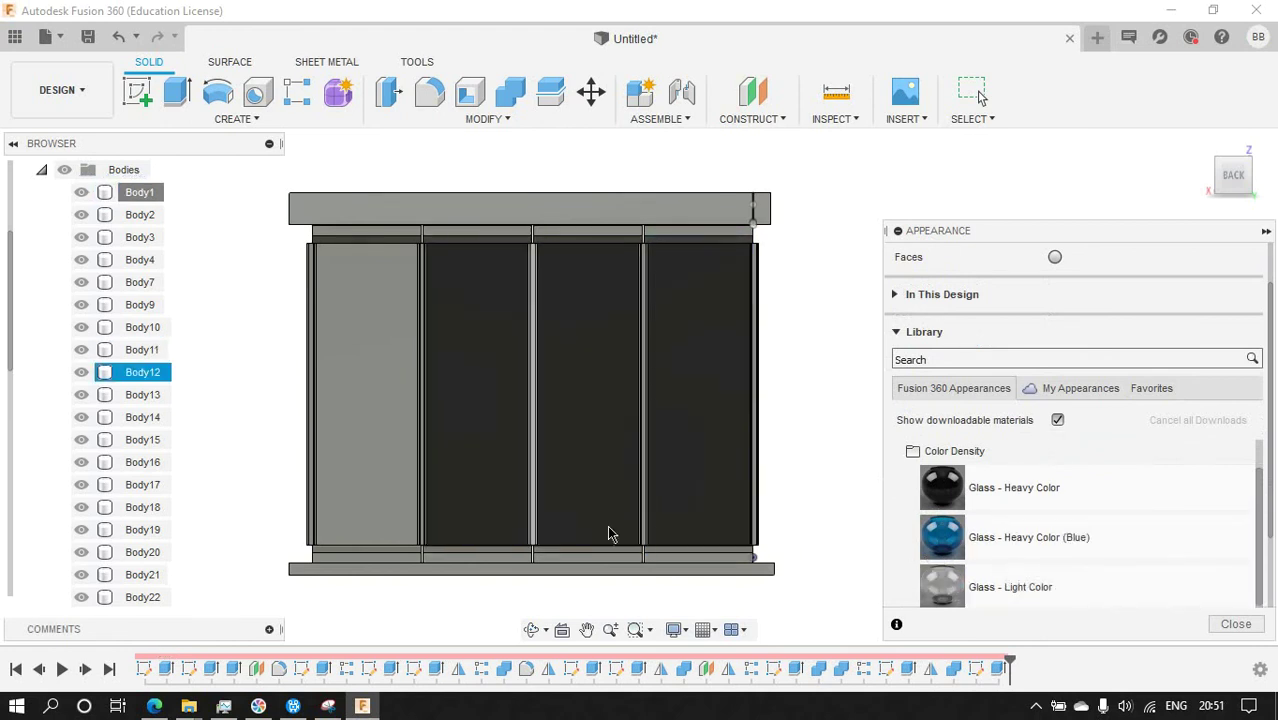
left_click_drag(612, 535, 380, 440)
mouse_move(713, 329)
middle_mouse_down("shift")
mouse_move(722, 388)
mouse_move(533, 536)
middle_mouse_up("shift")
scroll(964, 525, "down", 2)
left_click_drag(962, 517, 640, 441)
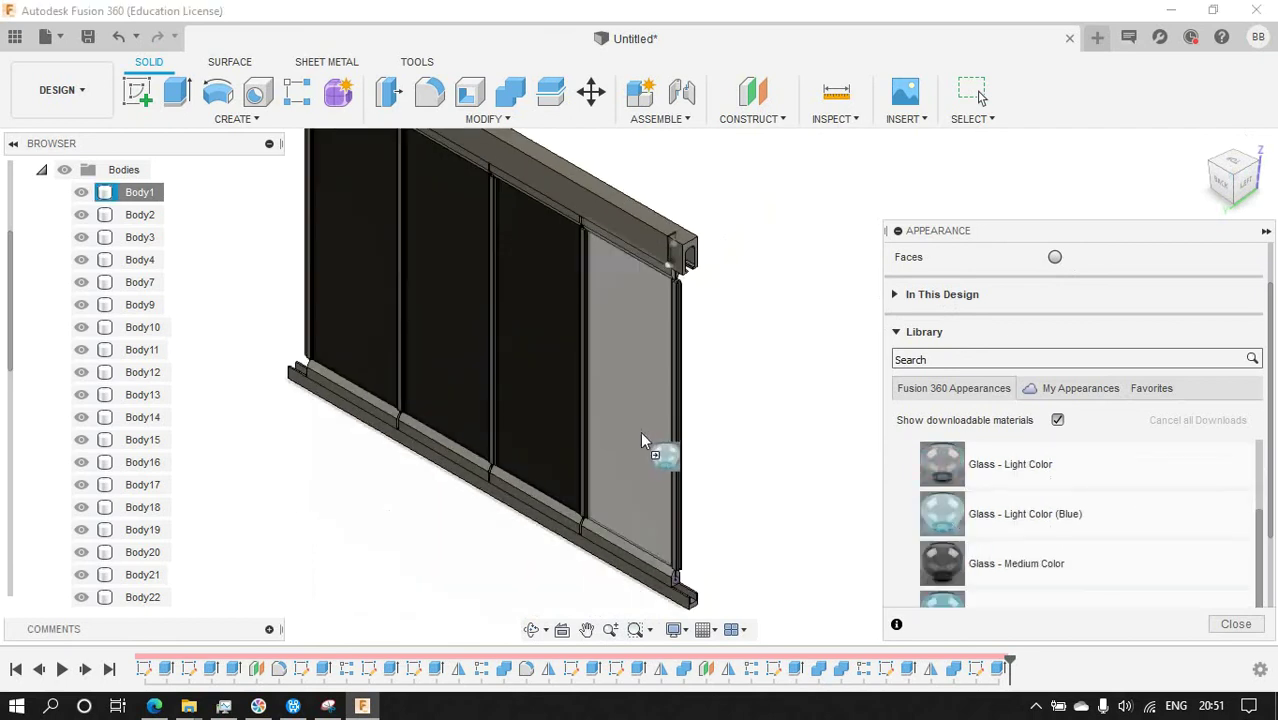
left_click_drag(969, 513, 540, 380)
left_click_drag(901, 519, 360, 350)
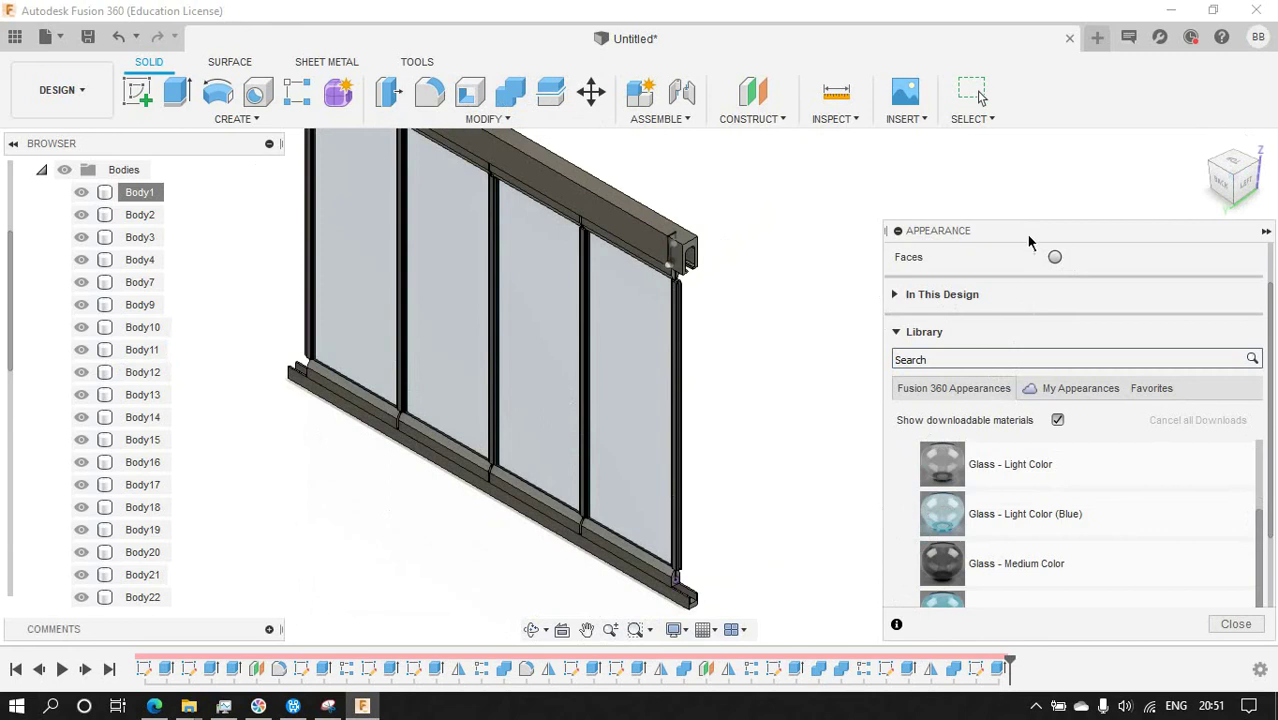
left_click_drag(1029, 241, 1016, 173)
scroll(970, 478, "down", 3)
scroll(969, 469, "up", 4)
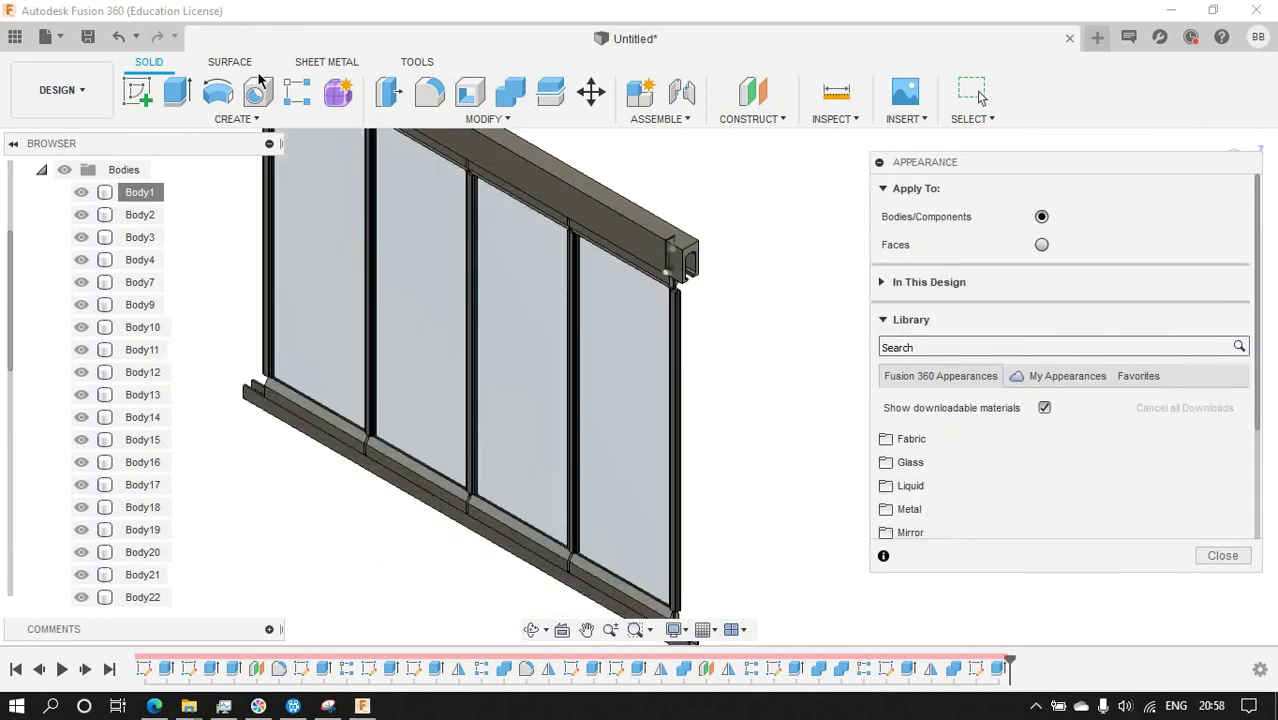
Start a 300 mm cut extrusion from the rail-end profile along the top rail.
left_click(176, 91)
left_click(656, 257)
scroll(656, 257, "up", 5)
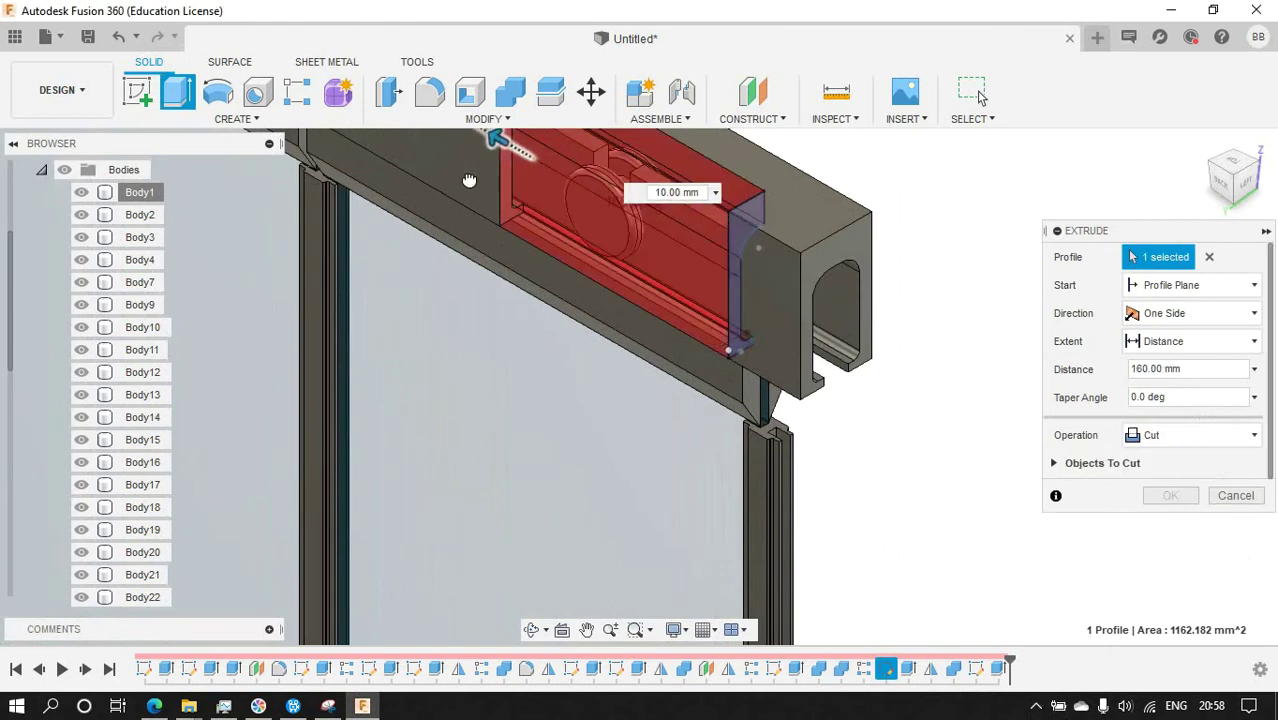
scroll(469, 180, "down", 2)
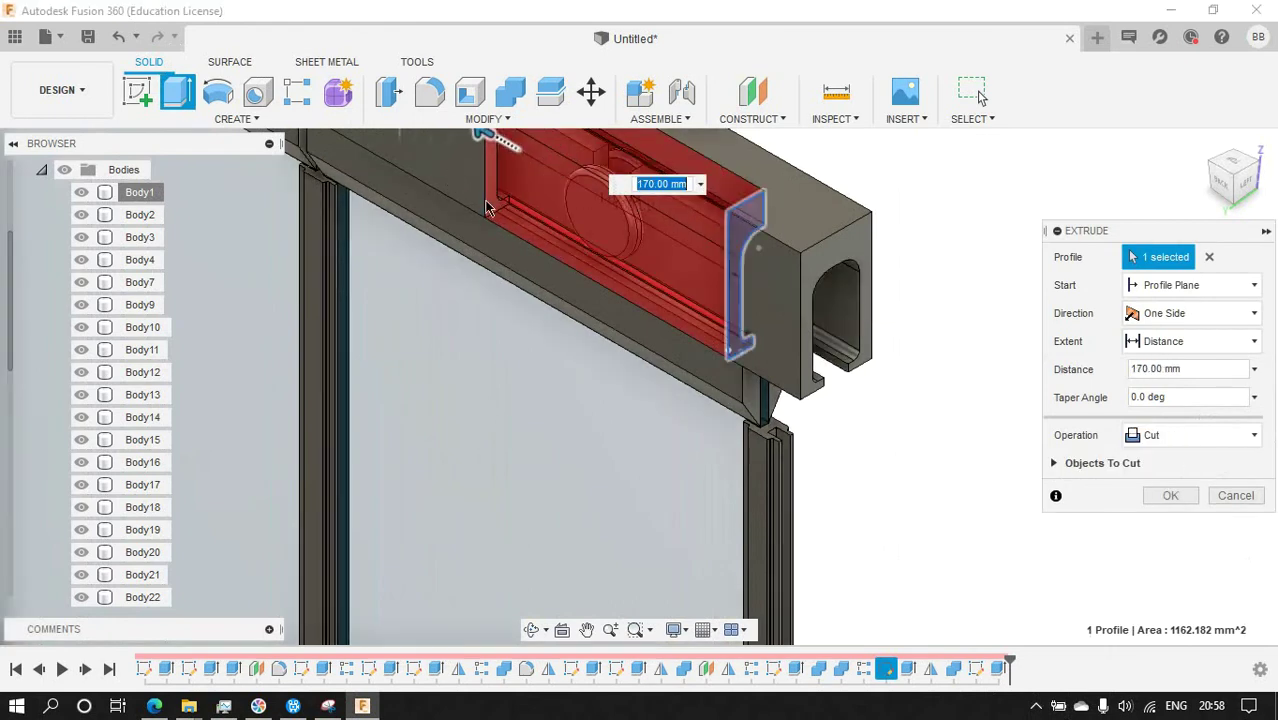
scroll(469, 180, "down", 3)
scroll(490, 170, "up", 5)
left_click_drag(498, 165, 385, 137)
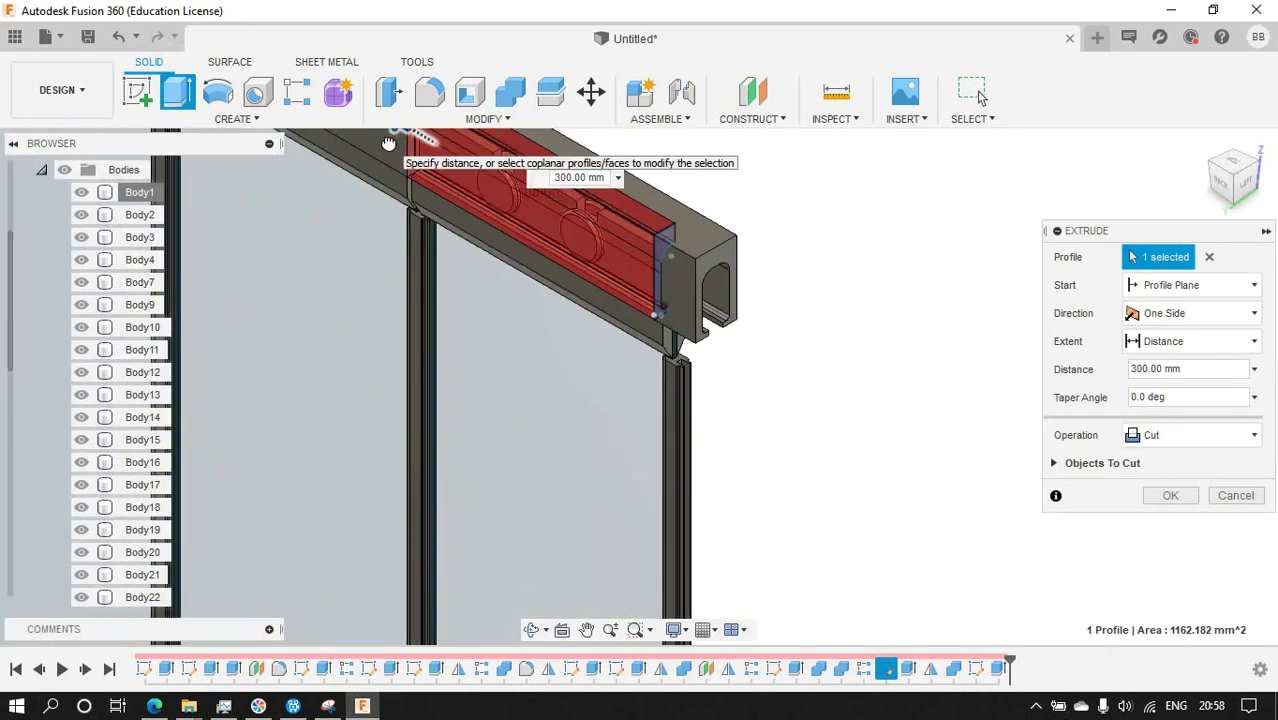
Set the cut direction to Two Sides with a small second side and confirm it.
left_click(1161, 316)
left_click(1165, 360)
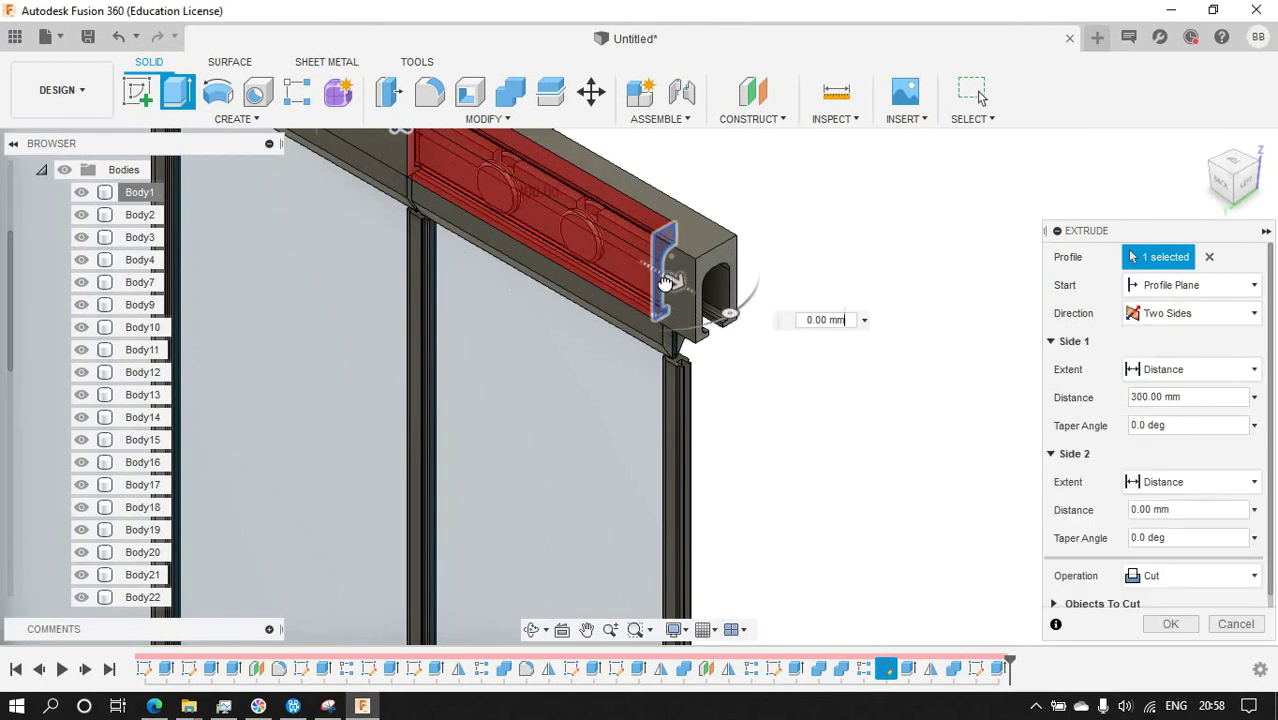
left_click_drag(672, 285, 688, 312)
key("Return")
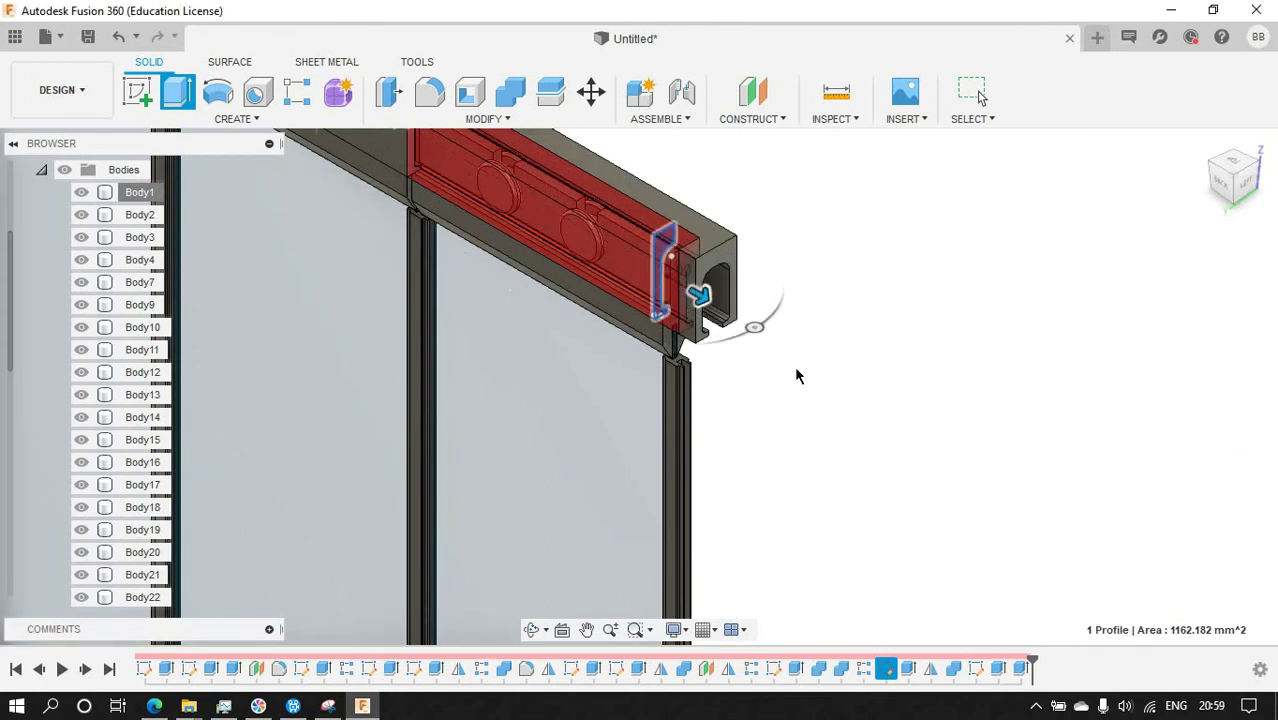
scroll(839, 405, "down", 2)
scroll(870, 499, "down", 4)
scroll(840, 505, "down", 4)
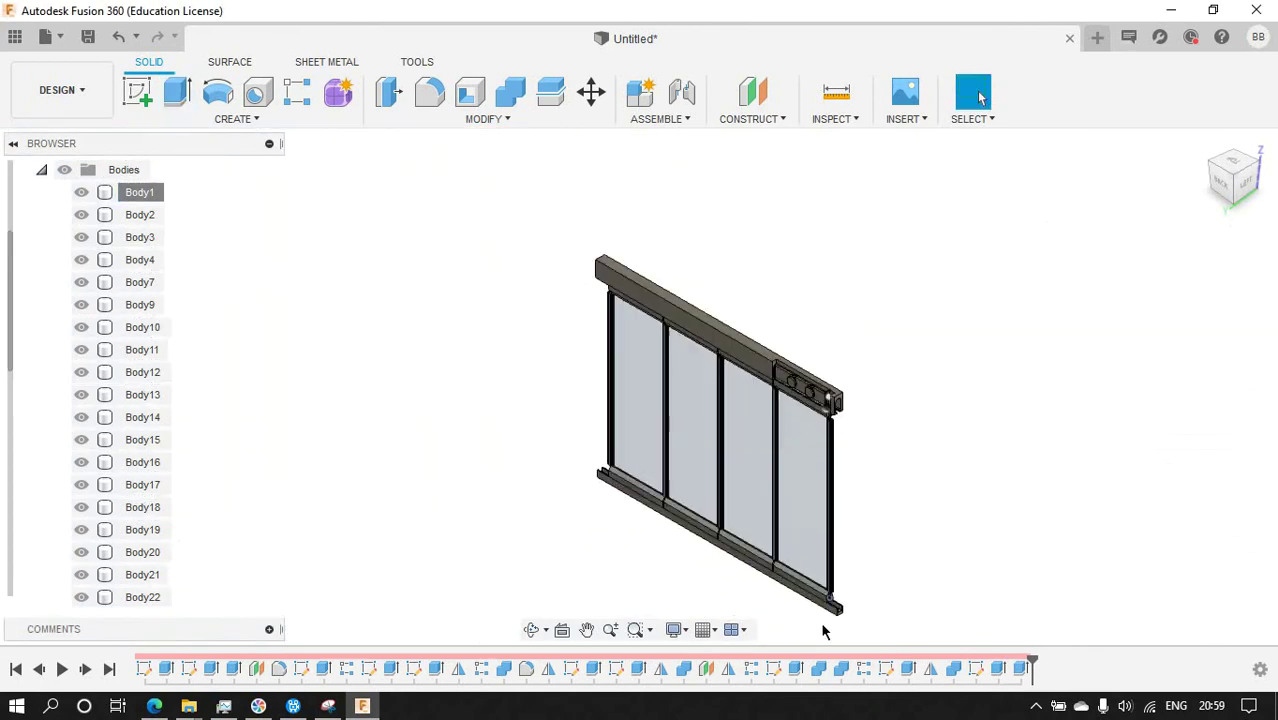
scroll(830, 600, "up", 2)
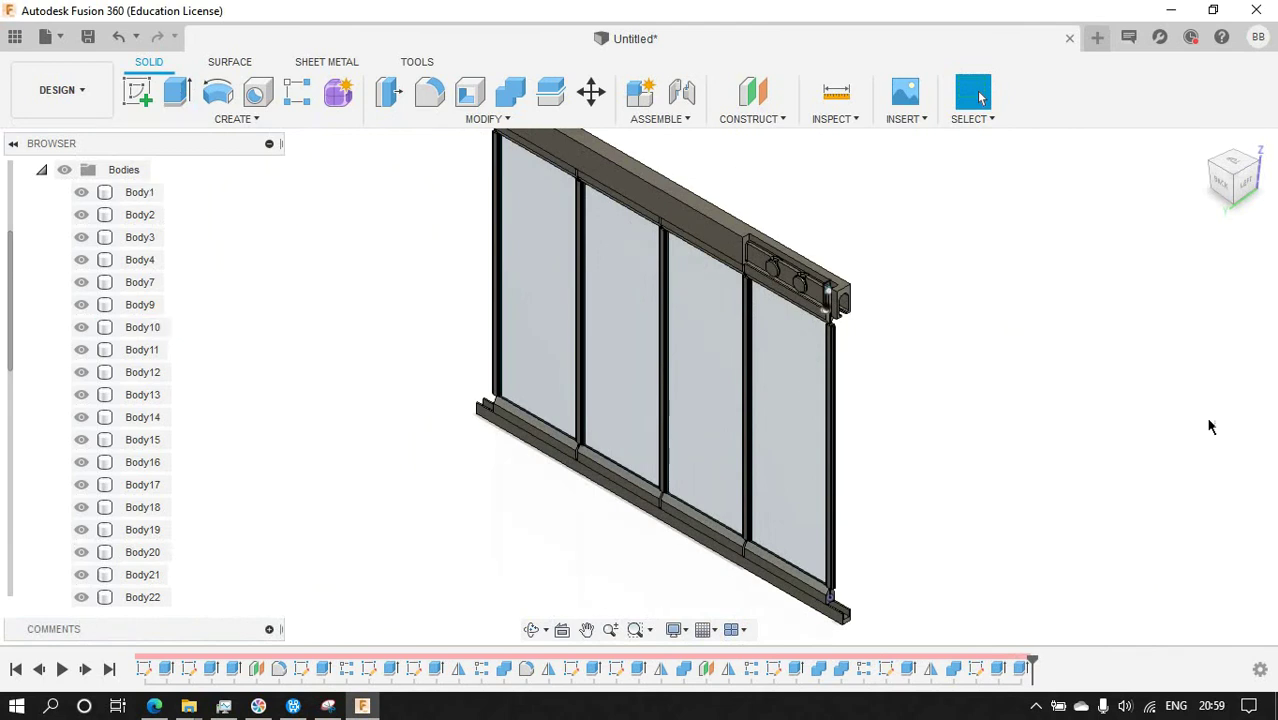
Select the rightmost panel and browse the appearance library to the Plastic category.
left_click(800, 440)
key("a")
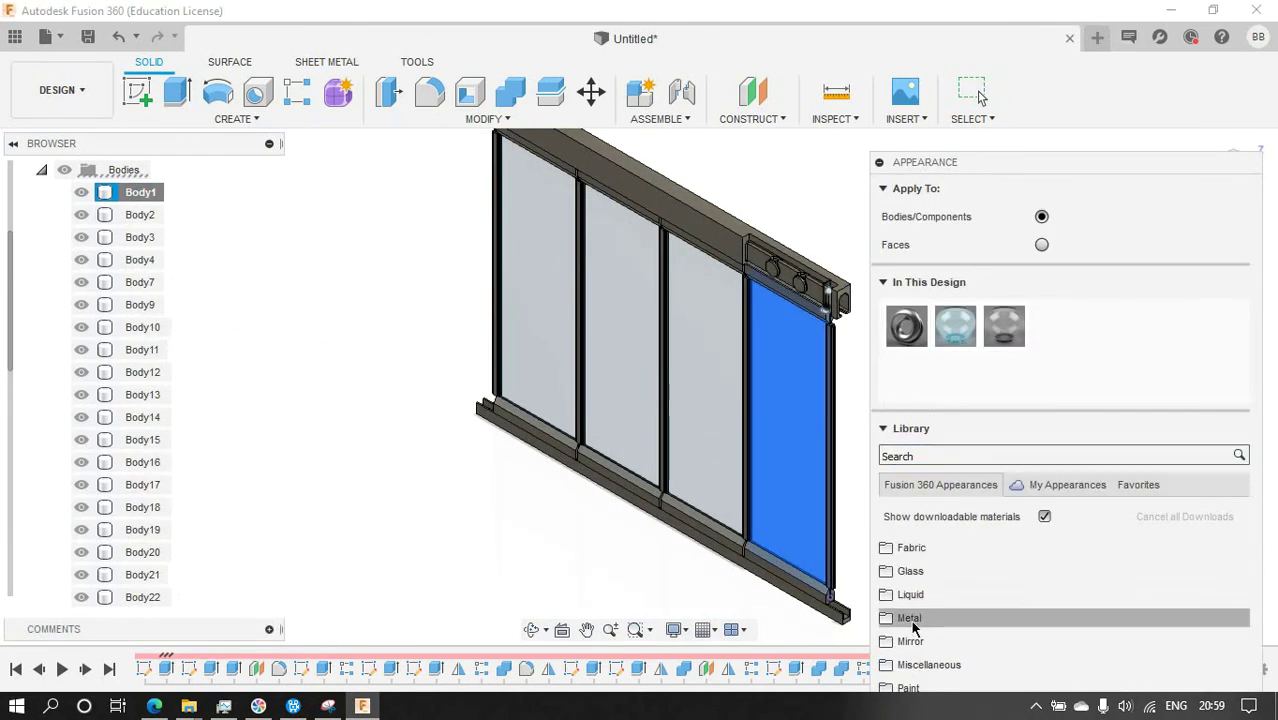
left_click(910, 548)
scroll(925, 600, "down", 3)
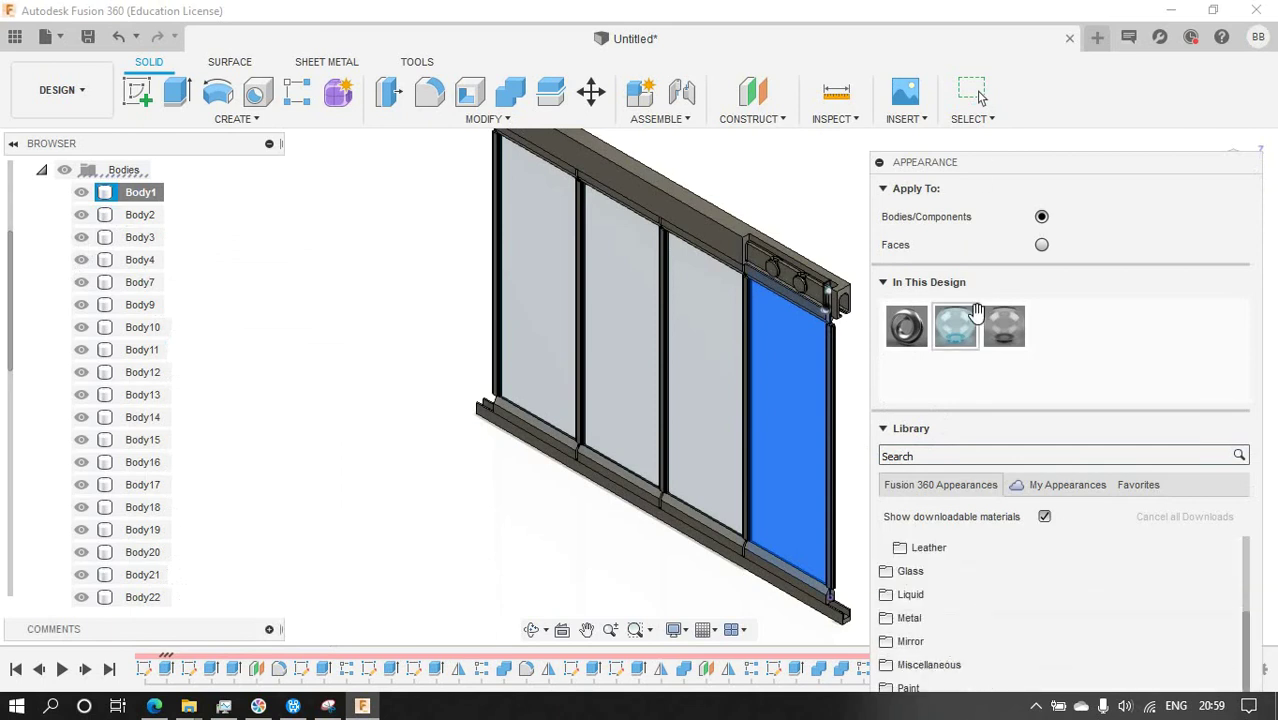
left_click(882, 282)
scroll(925, 570, "down", 2)
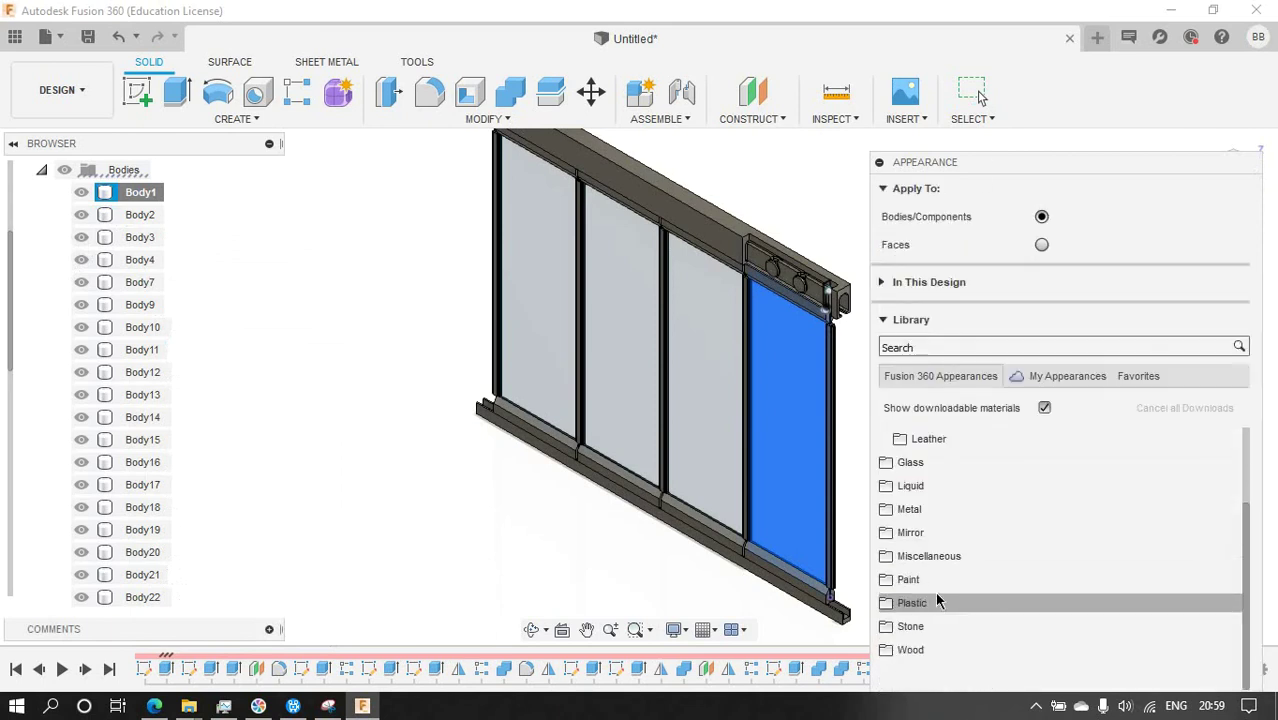
left_click(885, 605)
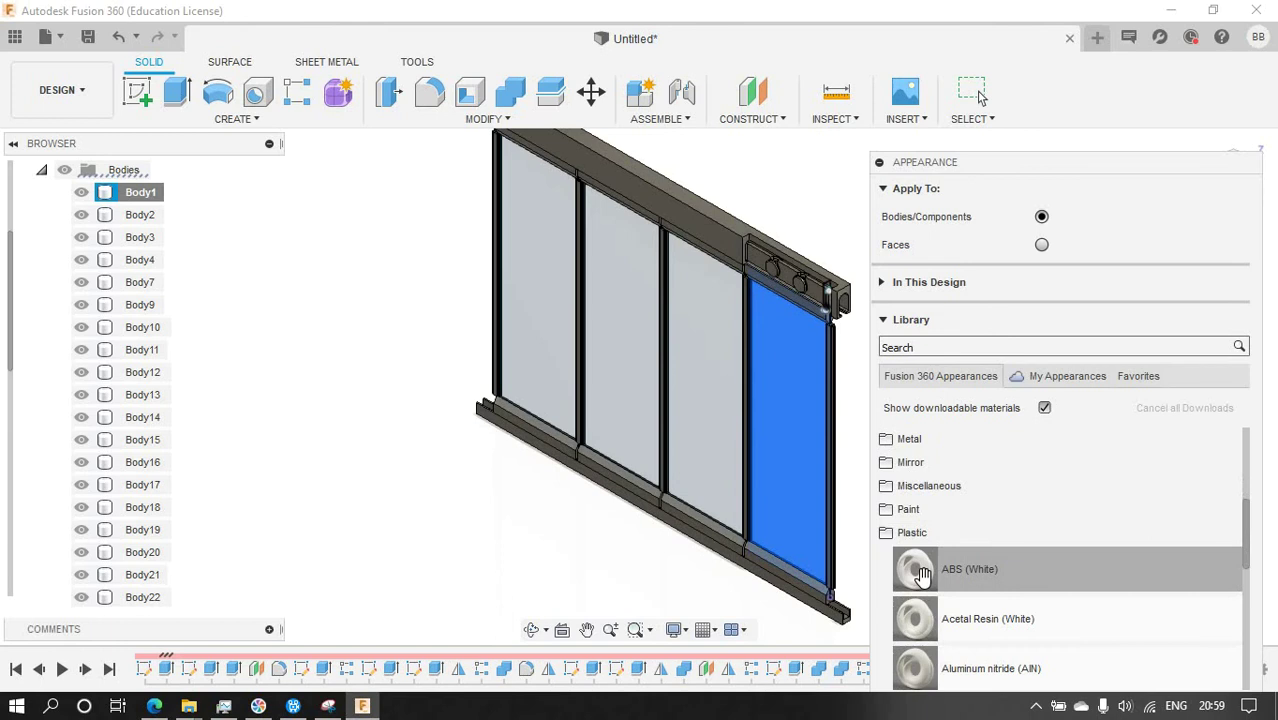
Apply Acetal Resin (White) to the glass panels and the two rollers in the rail.
left_click_drag(910, 626, 829, 553)
scroll(848, 585, "down", 1)
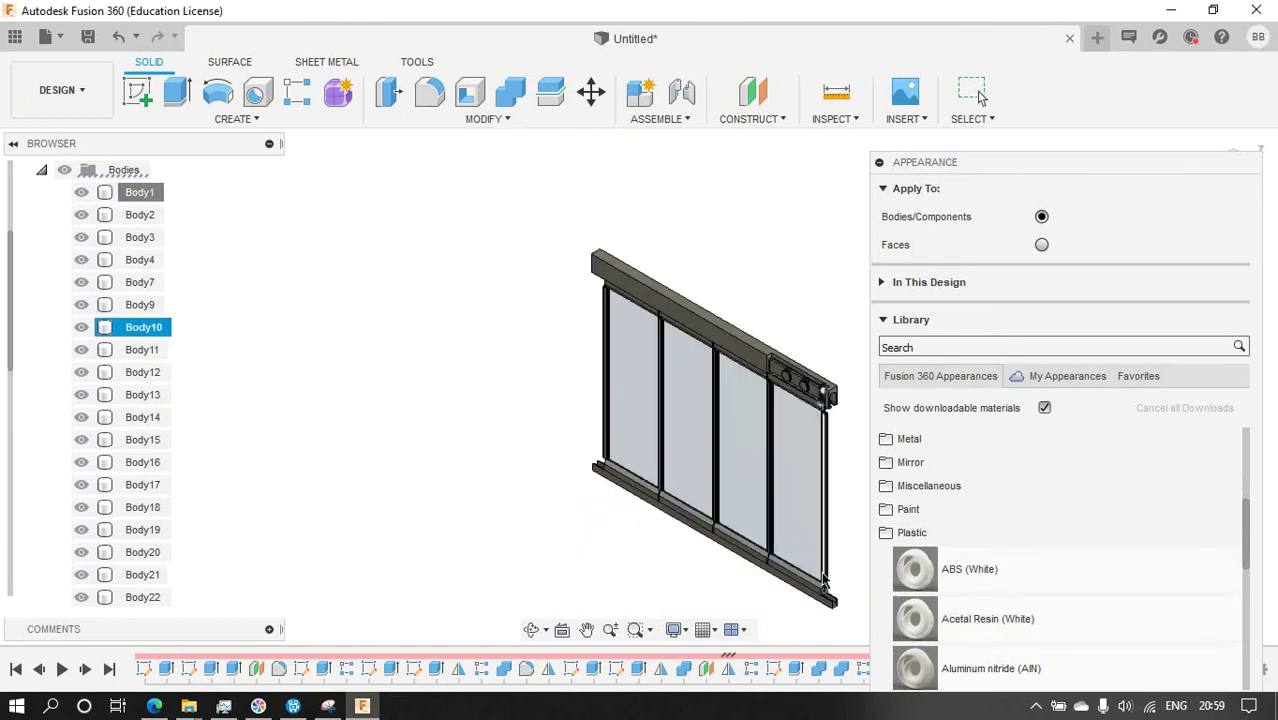
scroll(848, 585, "up", 1)
scroll(848, 585, "up", 2)
scroll(848, 585, "up", 2)
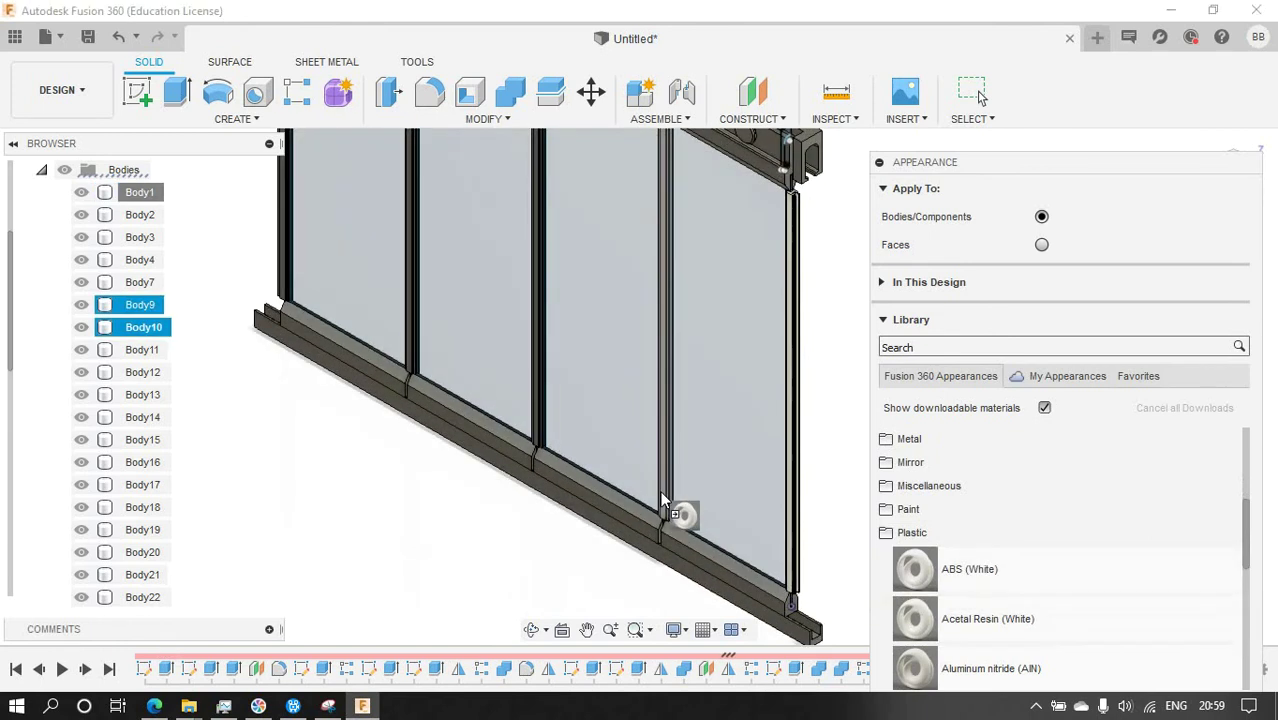
left_click_drag(922, 622, 550, 436)
left_click_drag(912, 628, 428, 362)
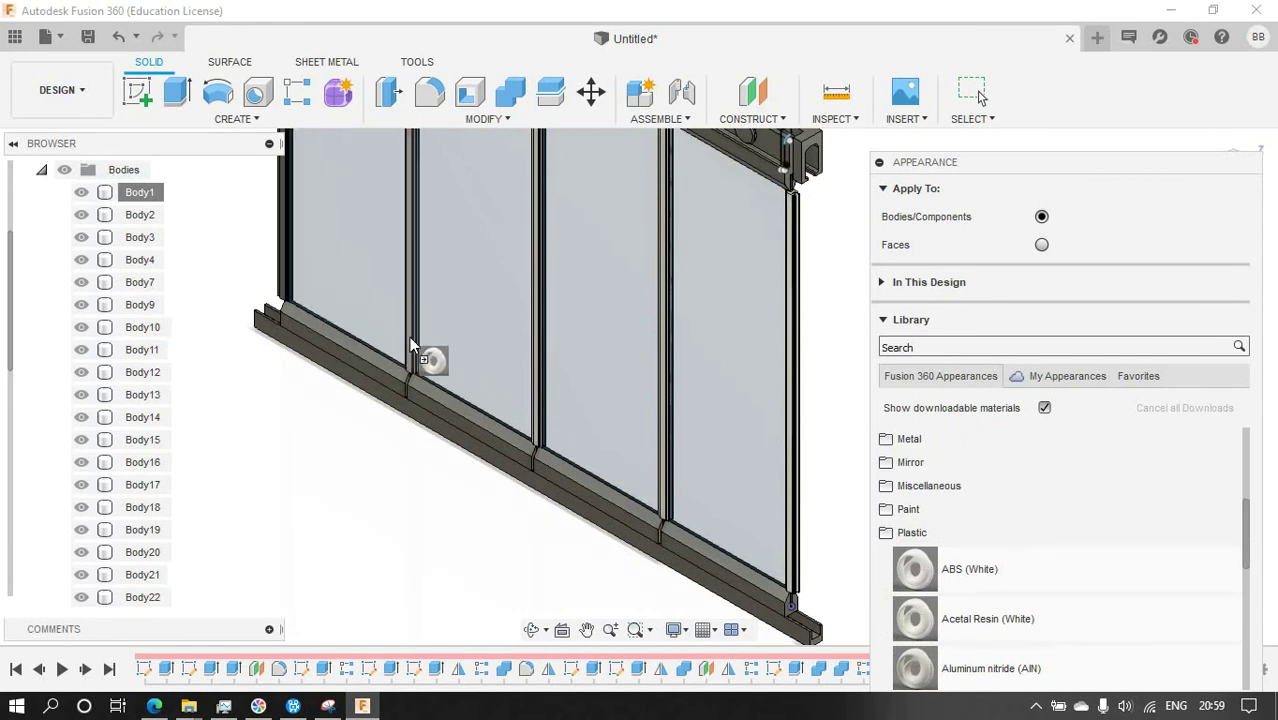
left_click_drag(912, 620, 300, 294)
scroll(413, 398, "down", 3)
scroll(413, 398, "up", 3)
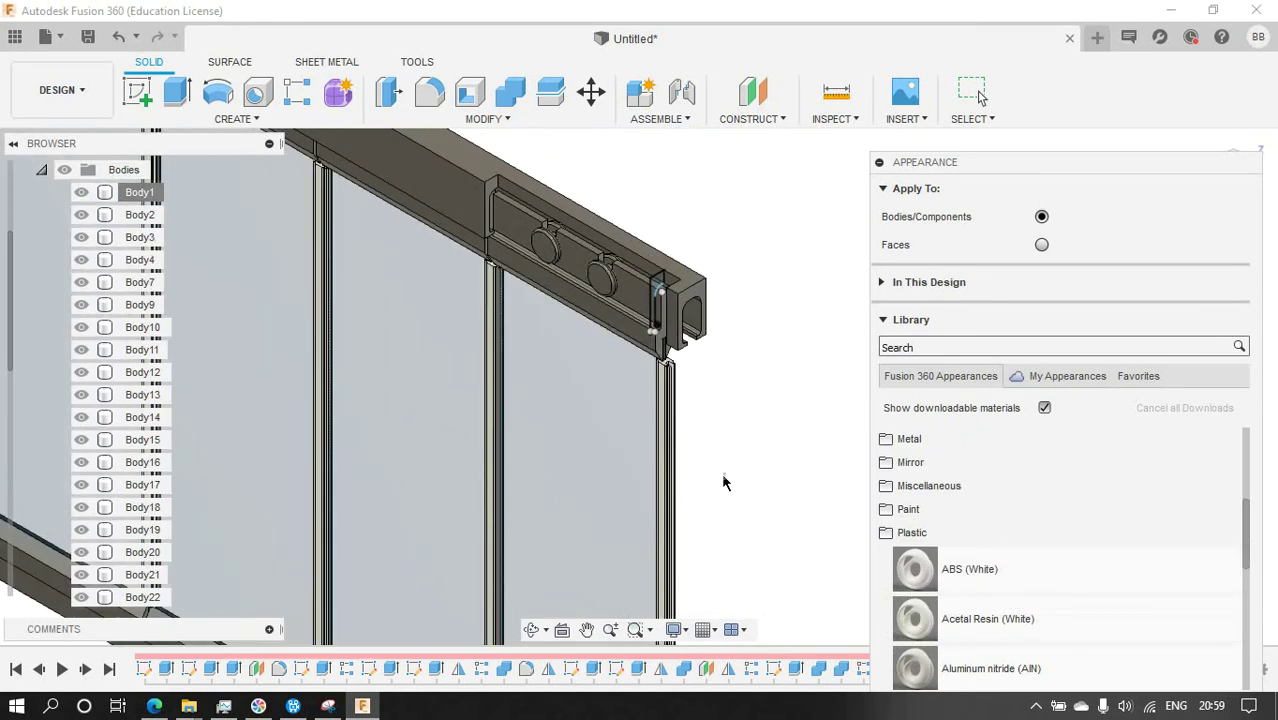
left_click_drag(915, 620, 610, 305)
left_click_drag(915, 620, 570, 273)
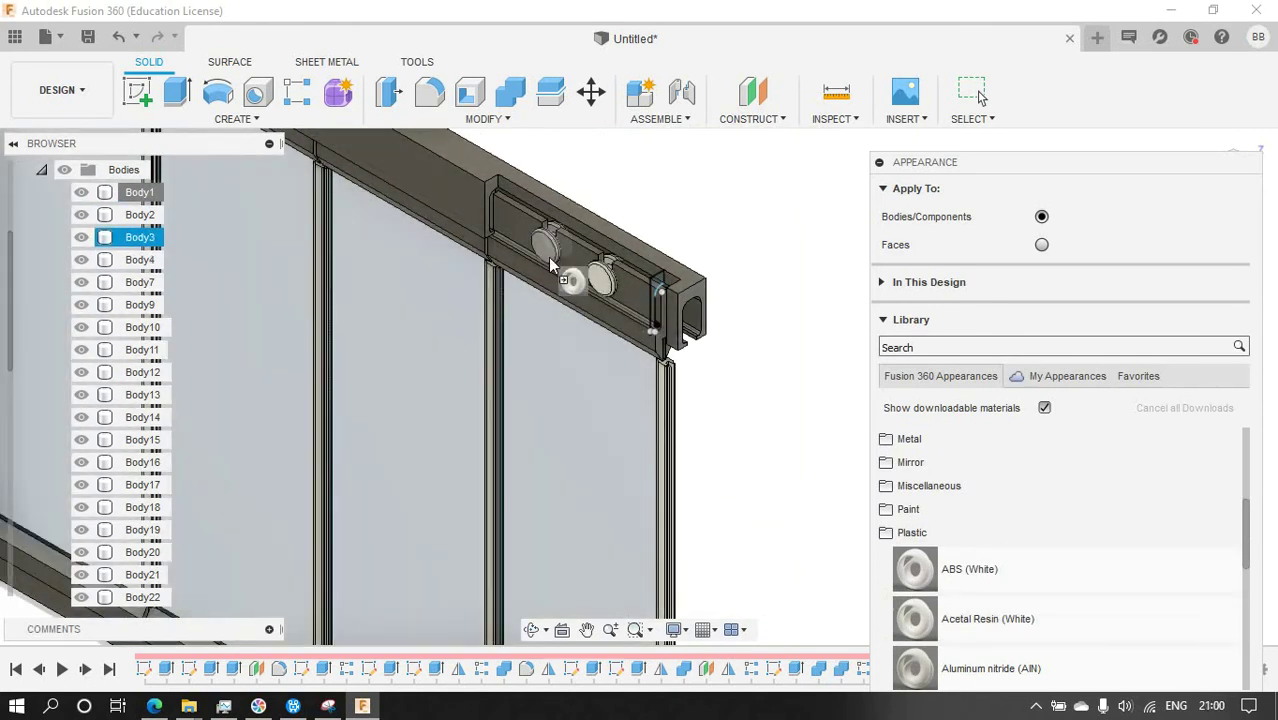
Make the bottom and top rails beige with Paek (Beige).
scroll(567, 339, "down", 3)
scroll(450, 350, "down", 2)
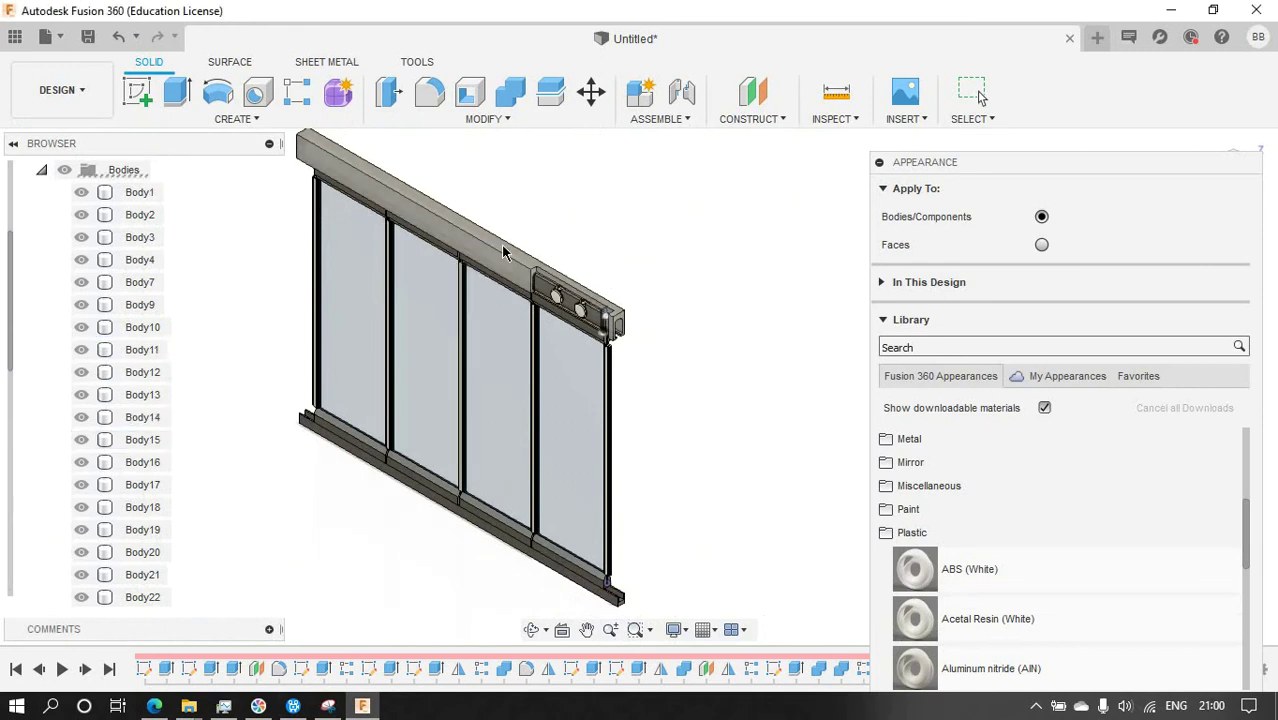
scroll(405, 593, "up", 3)
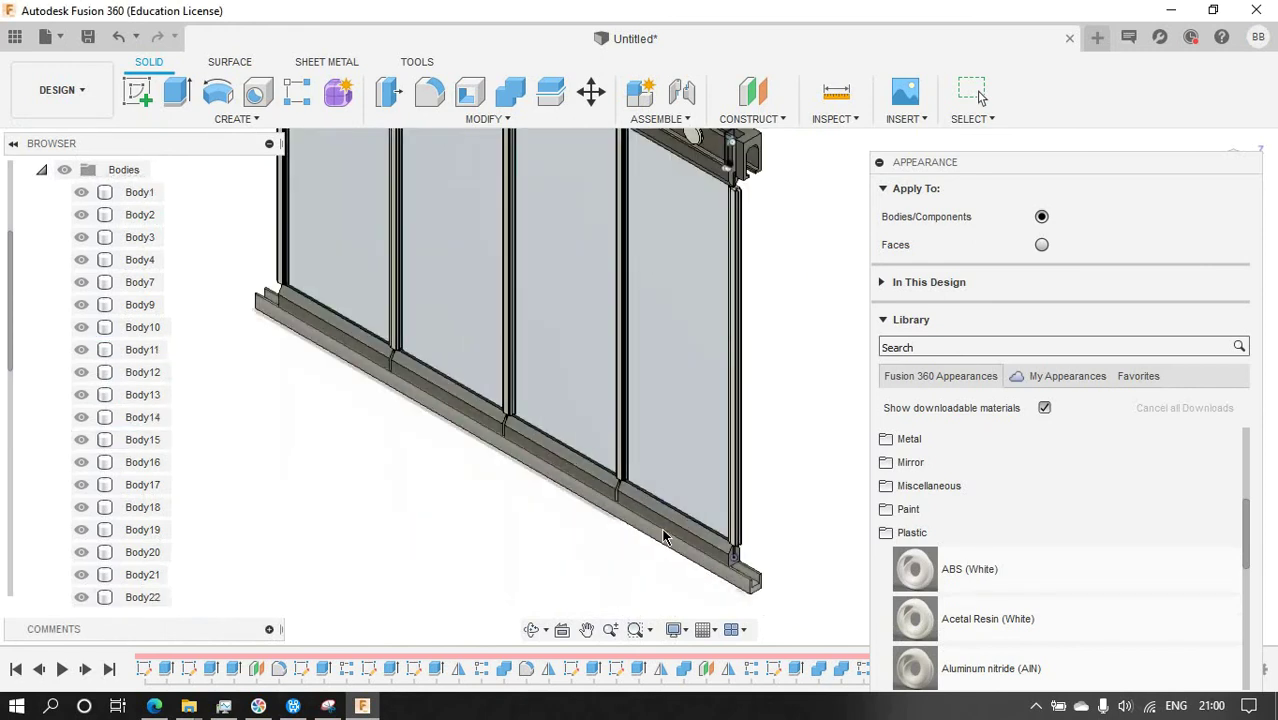
scroll(930, 605, "down", 3)
left_click_drag(915, 525, 662, 521)
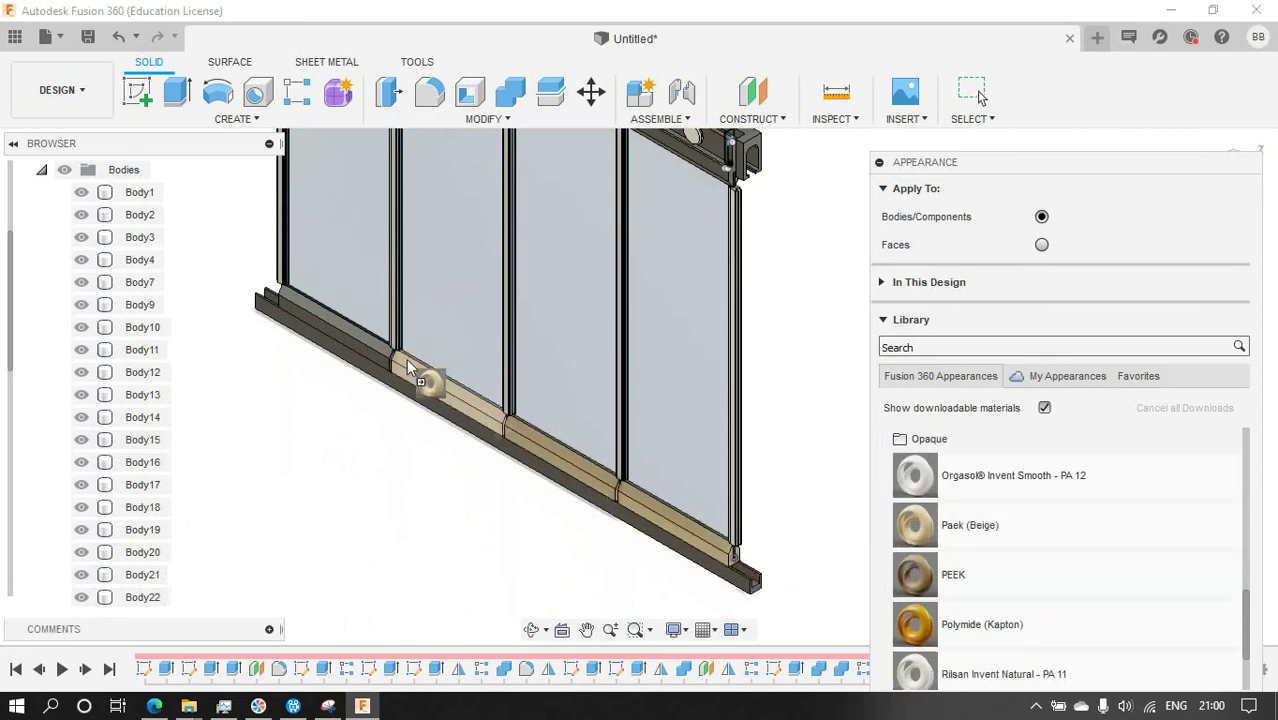
mouse_move(910, 530)
left_mouse_down()
mouse_move(728, 592)
mouse_move(762, 385)
mouse_move(740, 400)
left_mouse_up()
scroll(736, 571, "down", 2)
scroll(790, 448, "up", 3)
left_click(643, 368)
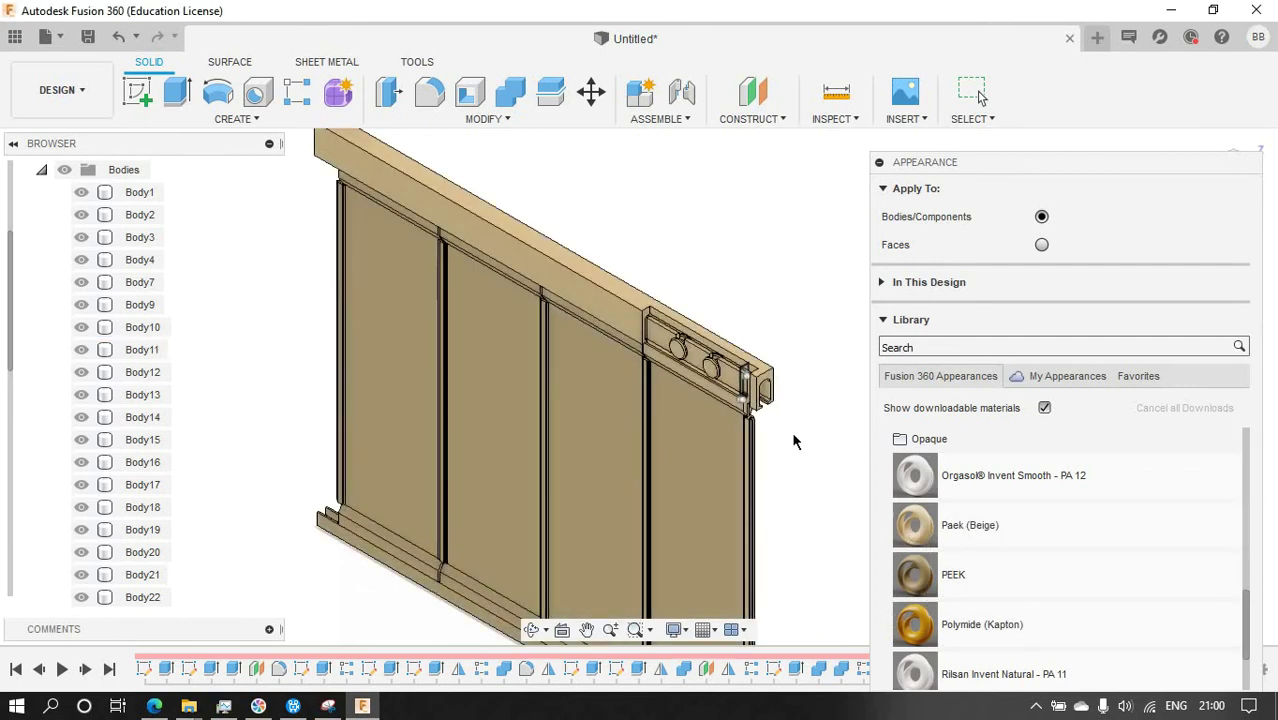
Reapply glass from In This Design to the four panels and white to the mullions.
scroll(795, 440, "down", 2)
left_click(883, 282)
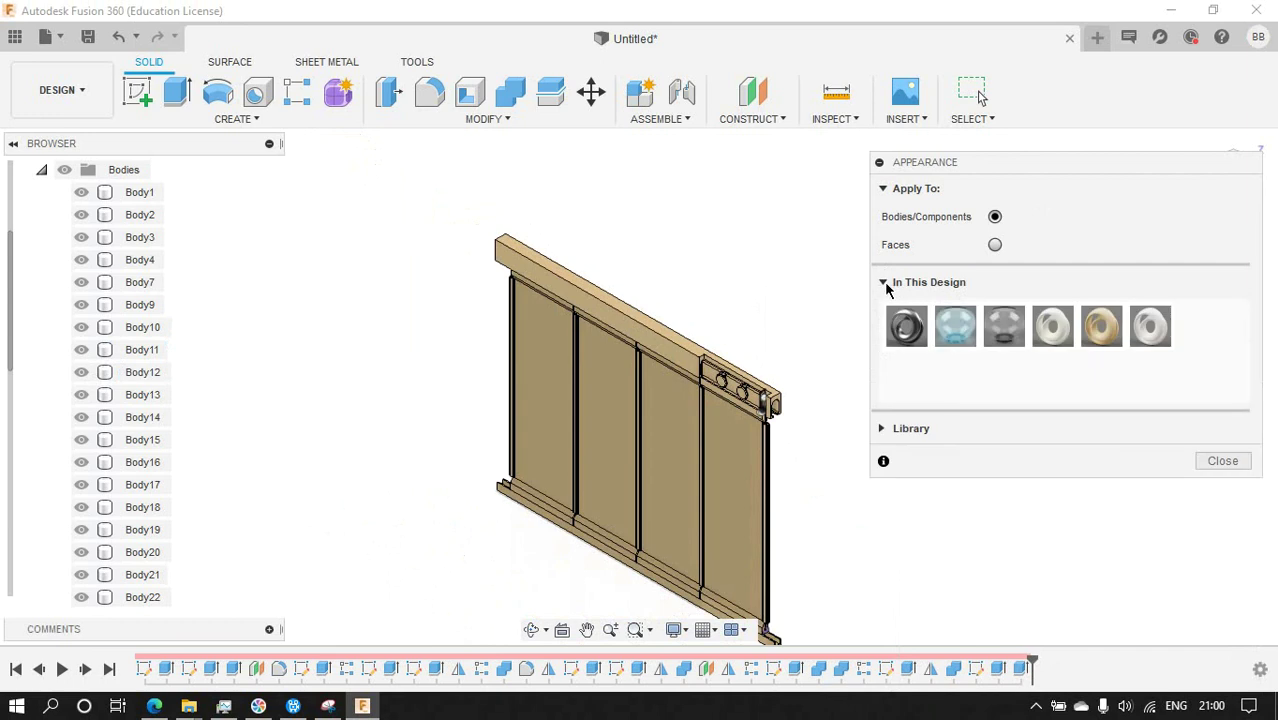
left_click_drag(955, 326, 765, 485)
mouse_move(950, 327)
left_mouse_down()
mouse_move(678, 440)
mouse_move(610, 430)
left_mouse_up()
left_click_drag(950, 327, 555, 420)
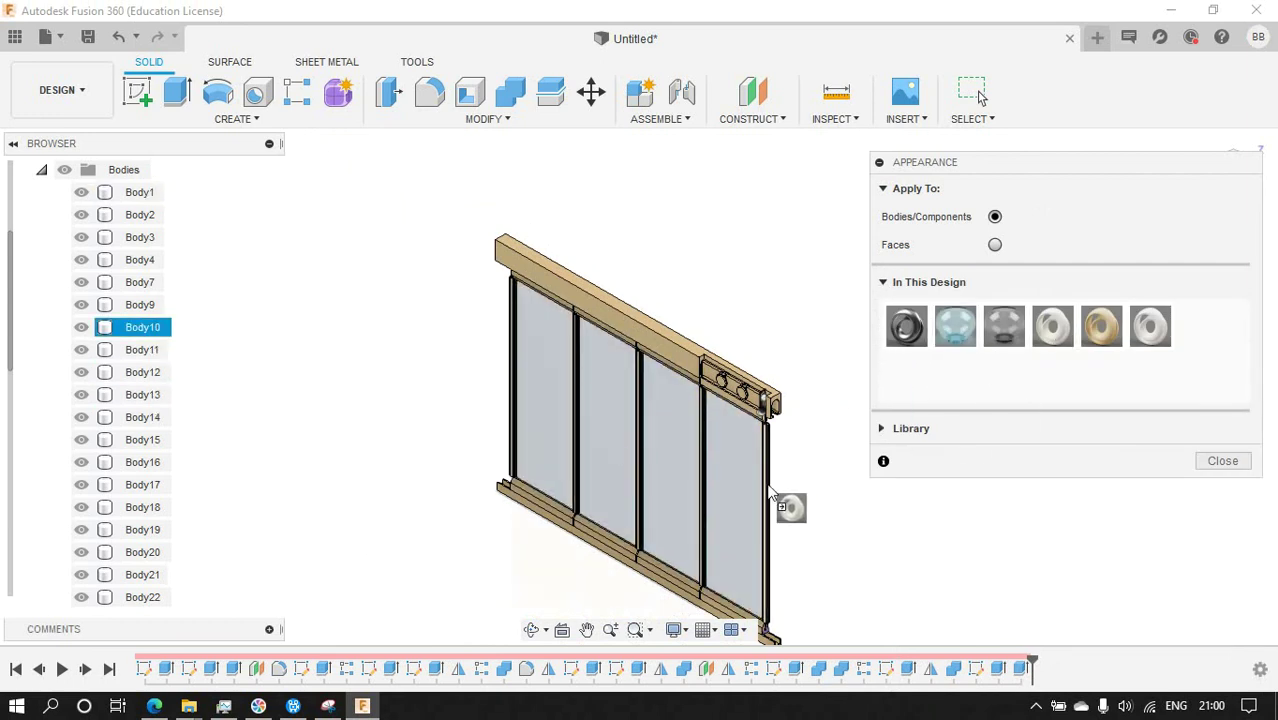
left_click_drag(997, 375, 640, 472)
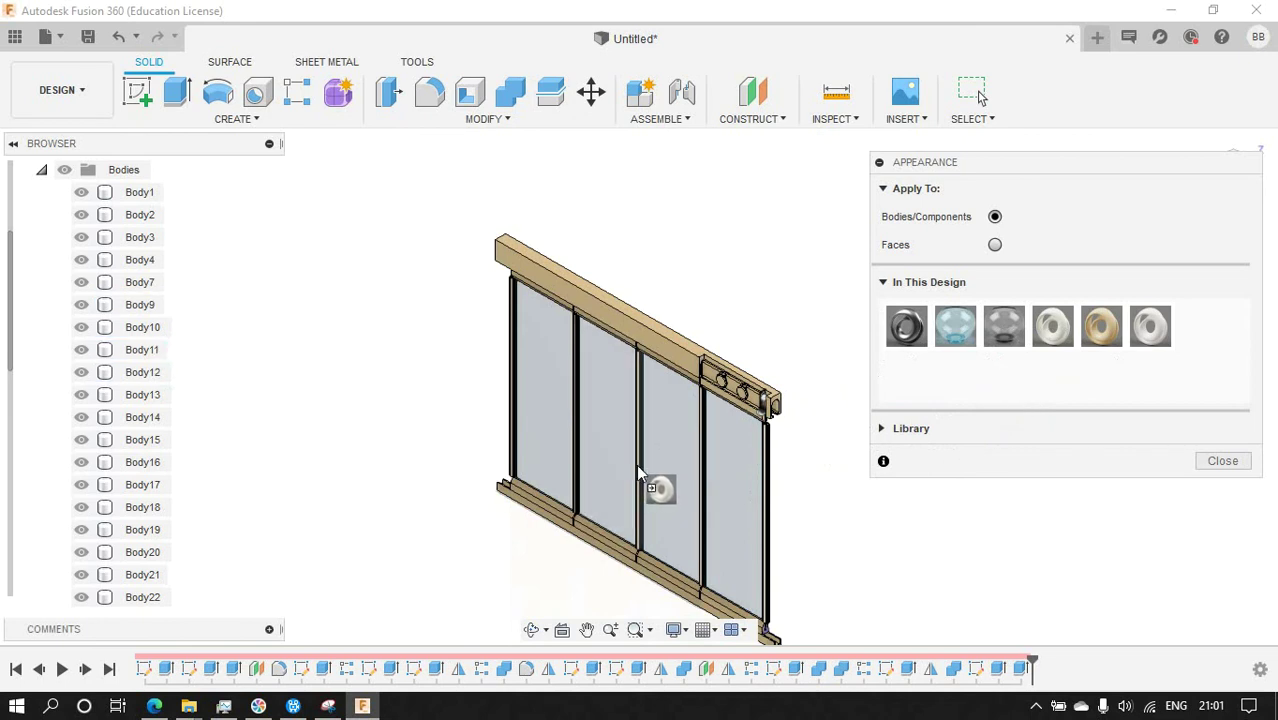
left_click_drag(1040, 333, 577, 430)
left_click_drag(1062, 318, 527, 413)
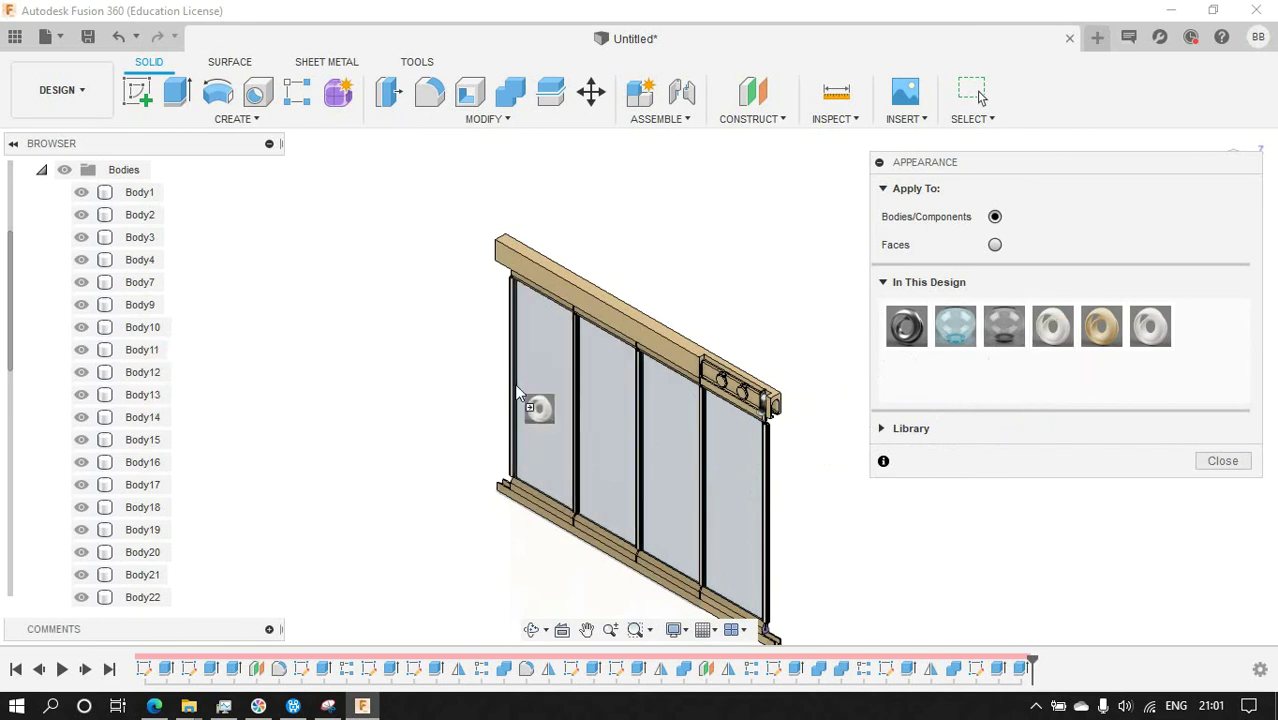
left_click(1222, 460)
Switch to the BACK view of the door and collapse the Bodies list.
left_click(1222, 180)
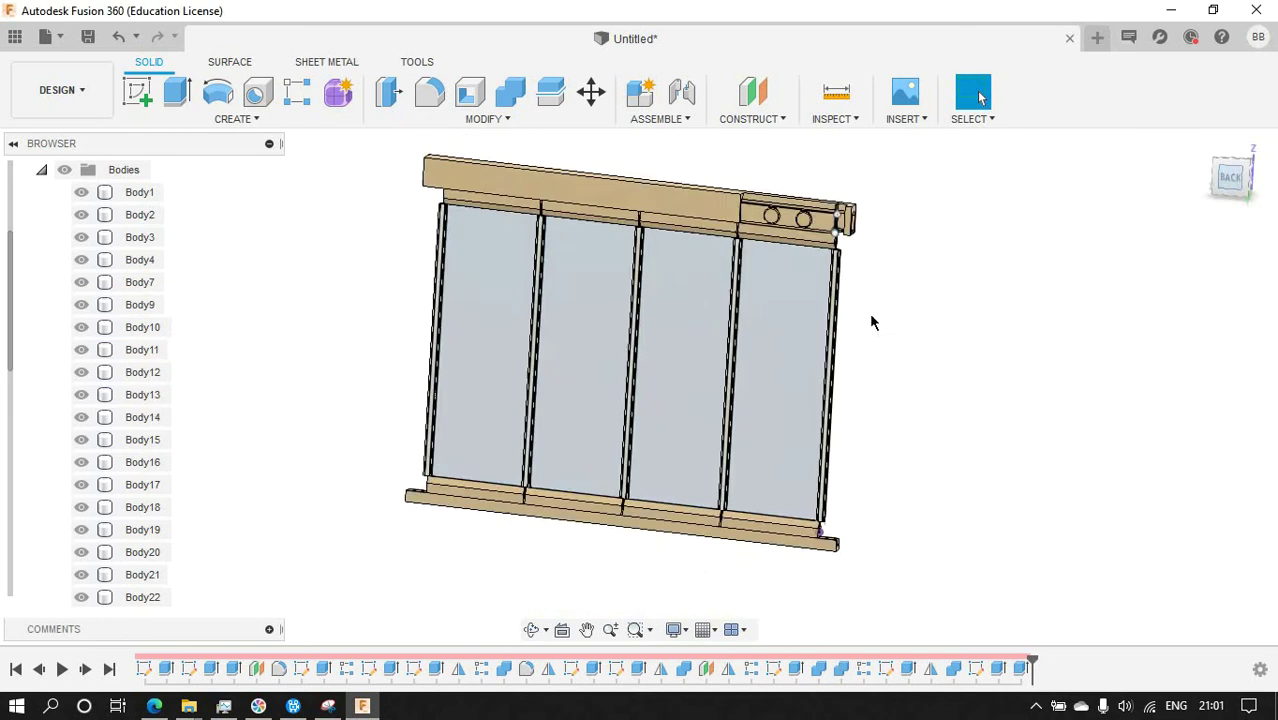
left_click(41, 170)
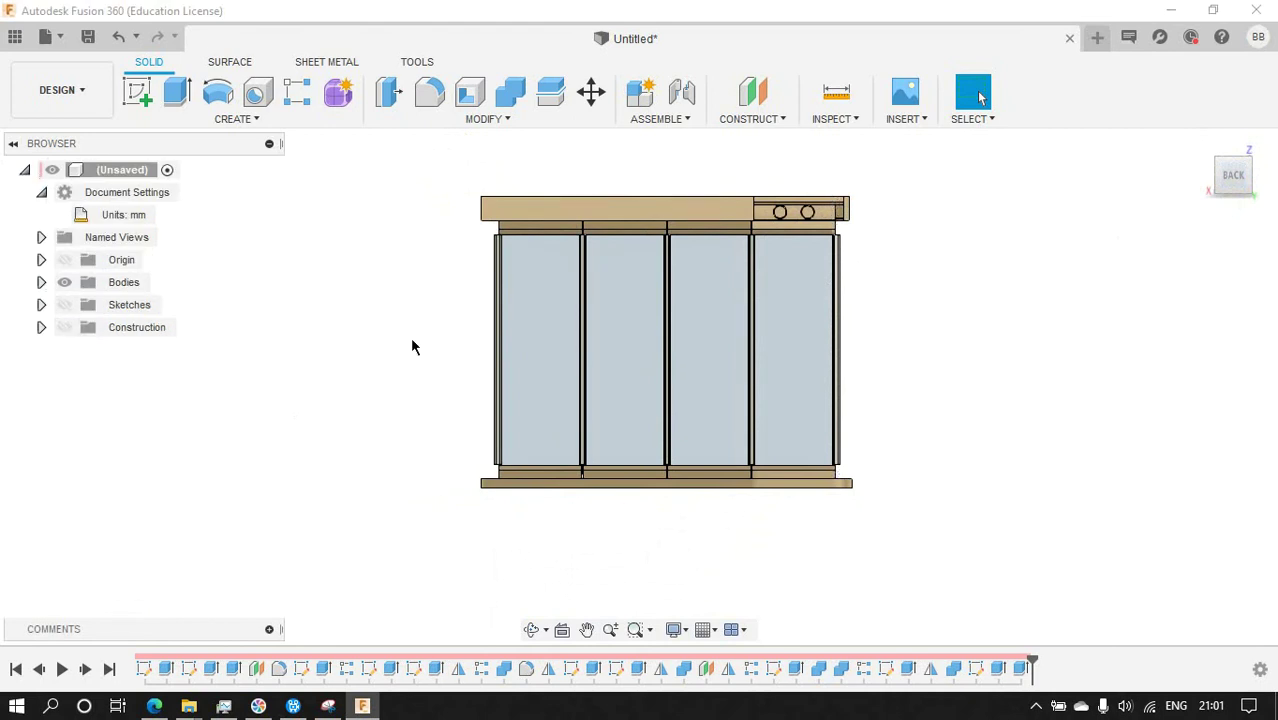
scroll(690, 400, "up", 2)
scroll(880, 505, "up", 1)
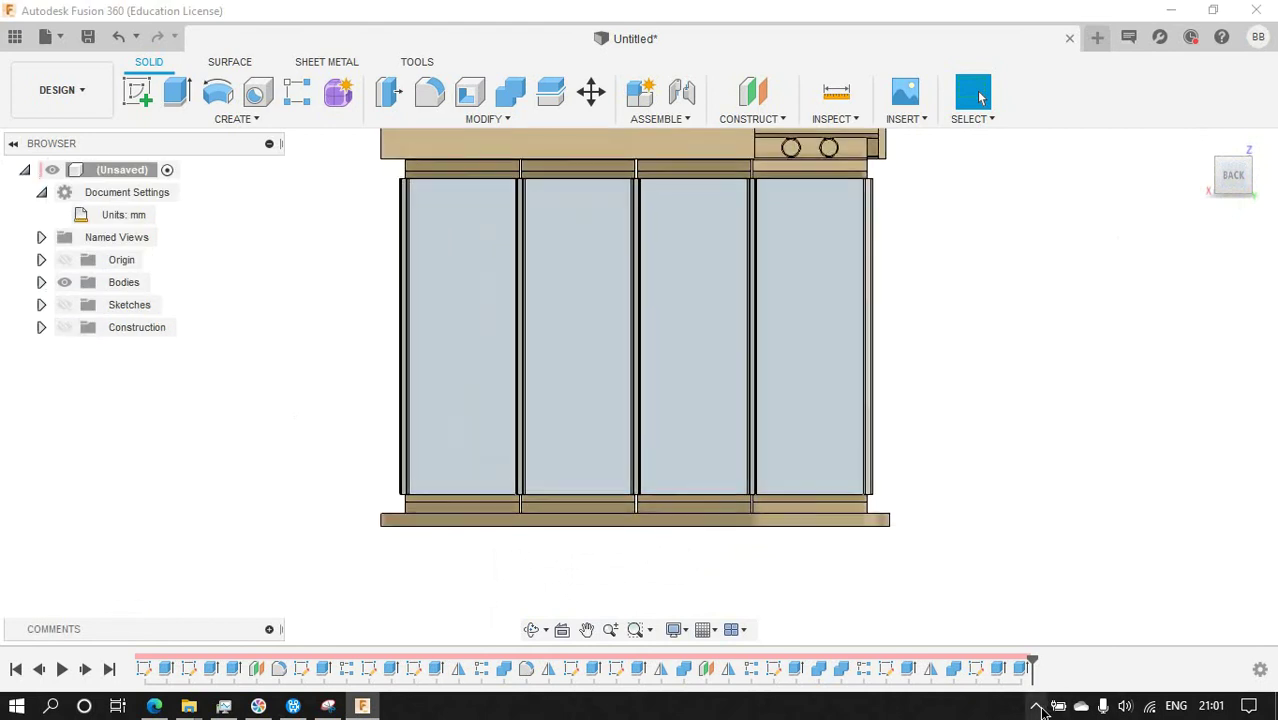
Create components from the bodies, producing Component1:1 through Component13:1.
left_click(57, 90)
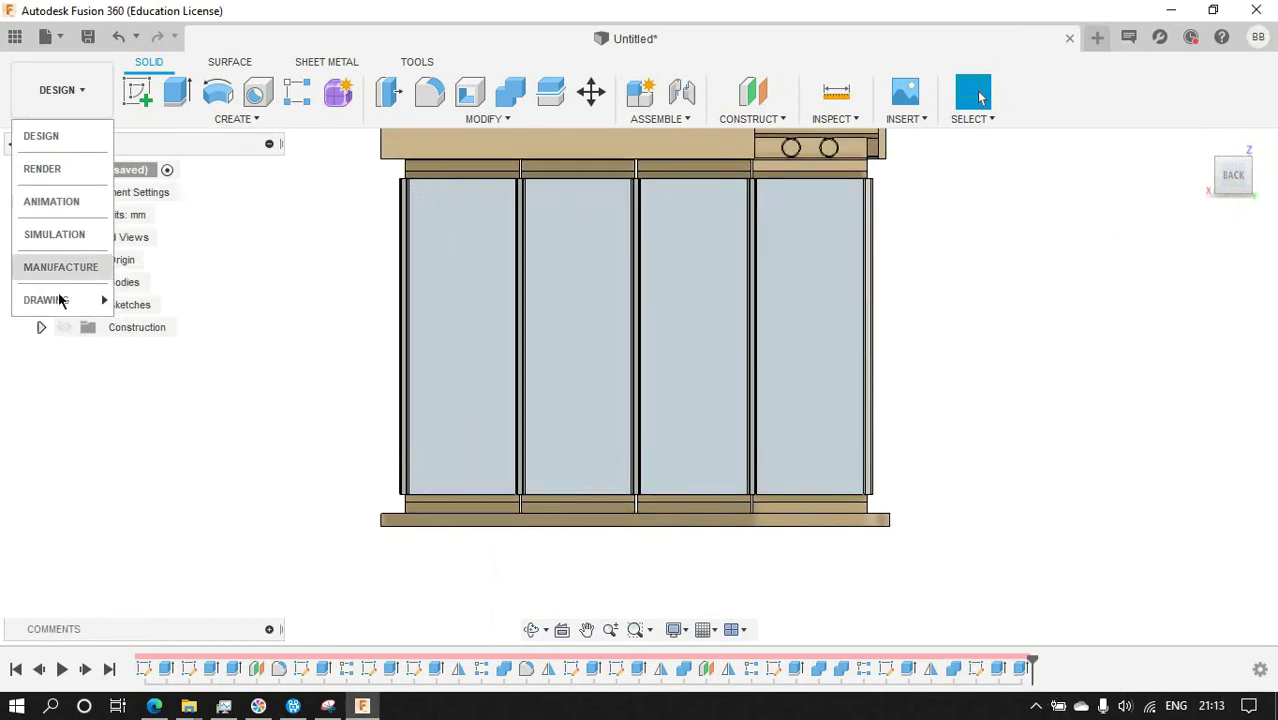
right_click(120, 283)
key("Escape")
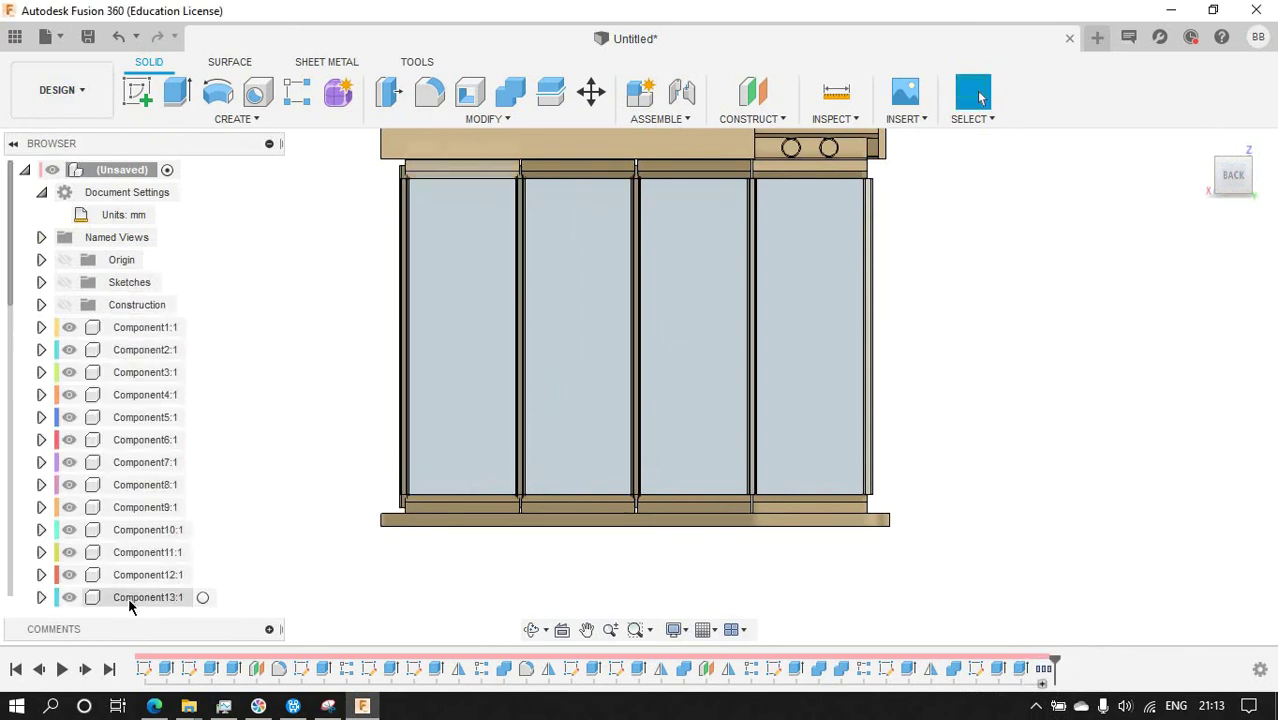
left_click(1036, 706)
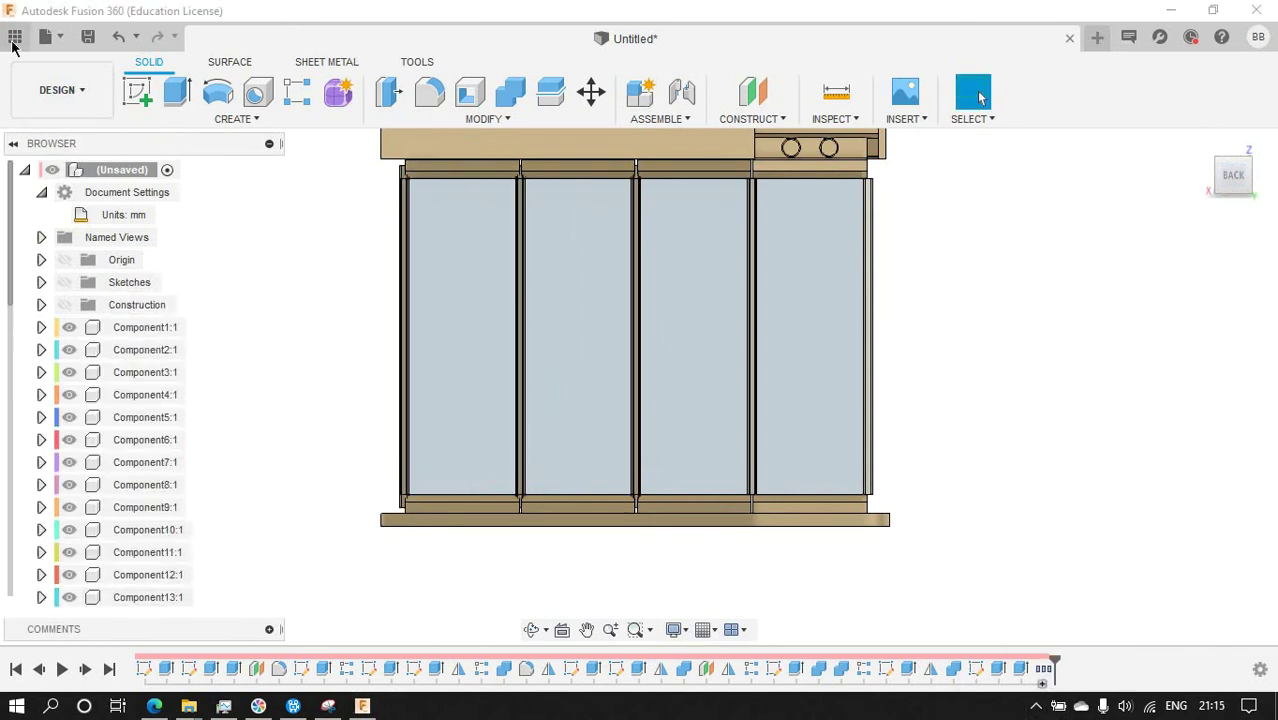
Switch to the ANIMATION workspace and turn off View recording.
left_click(60, 90)
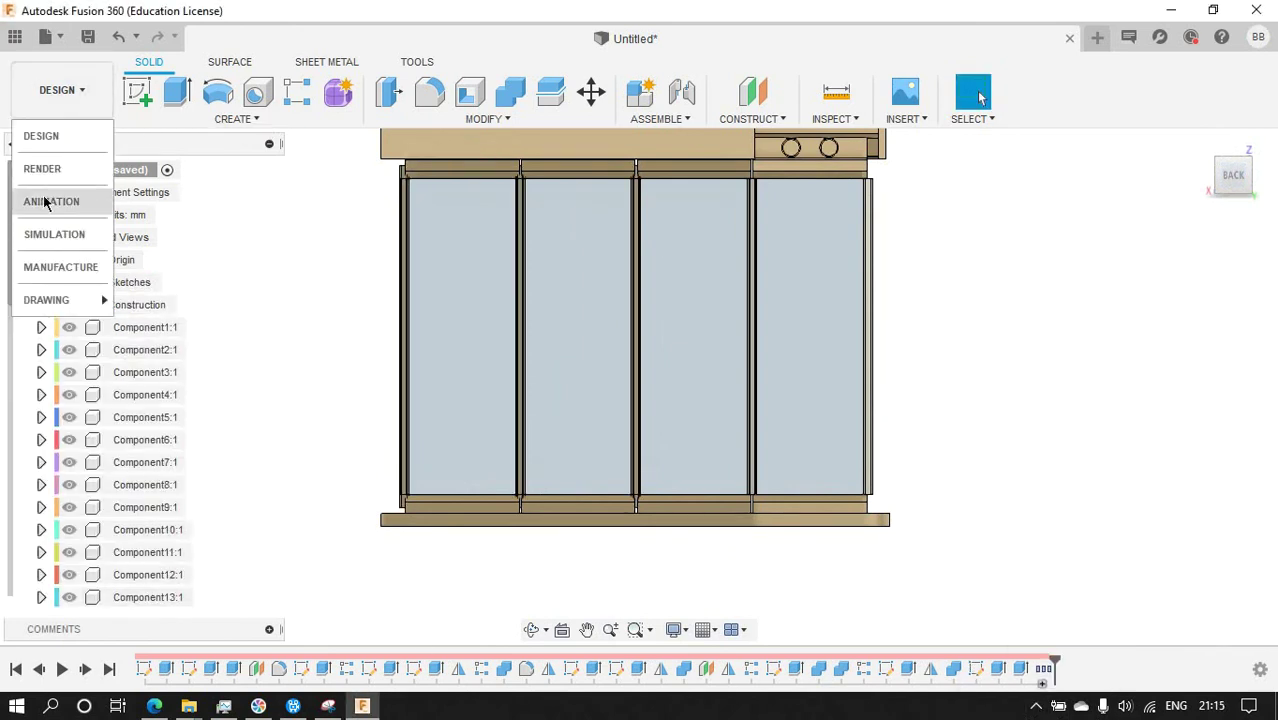
left_click(50, 200)
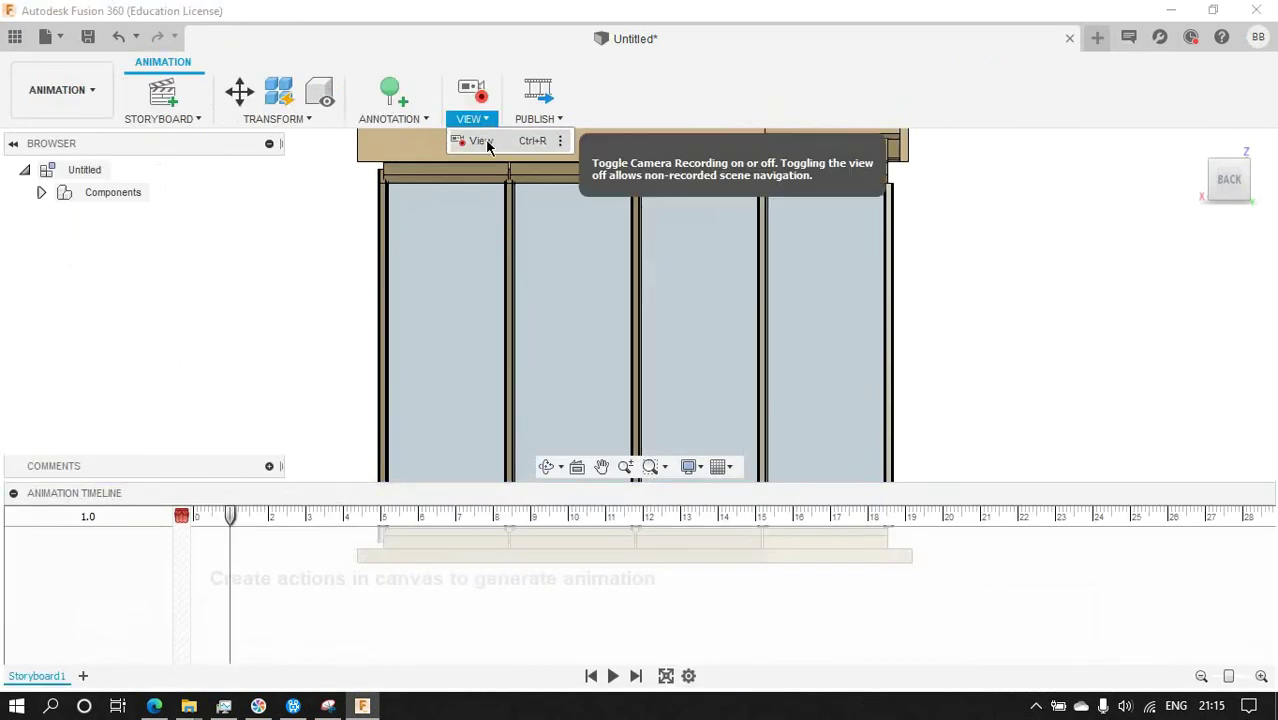
left_click(478, 90)
left_click(689, 676)
scroll(776, 404, "down", 3)
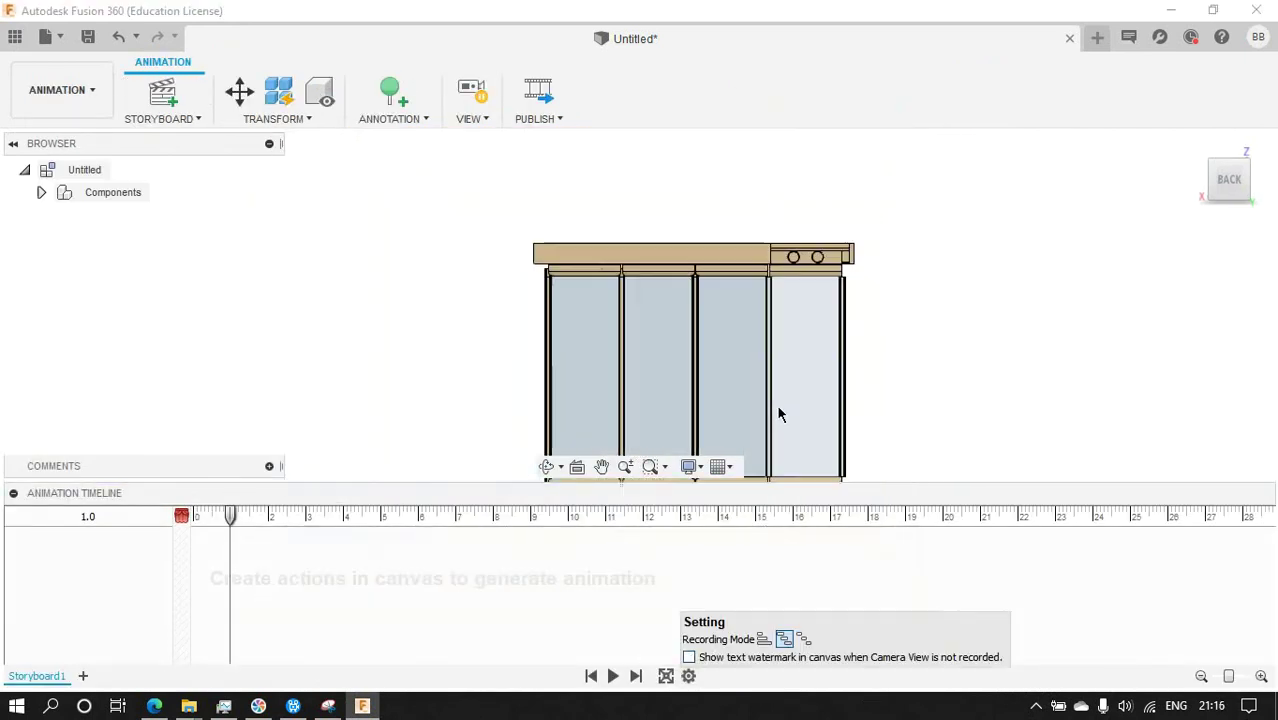
scroll(819, 463, "up", 3)
Select the right glass panel with its two top rollers, frame pieces and bottom rail piece.
left_click(796, 434)
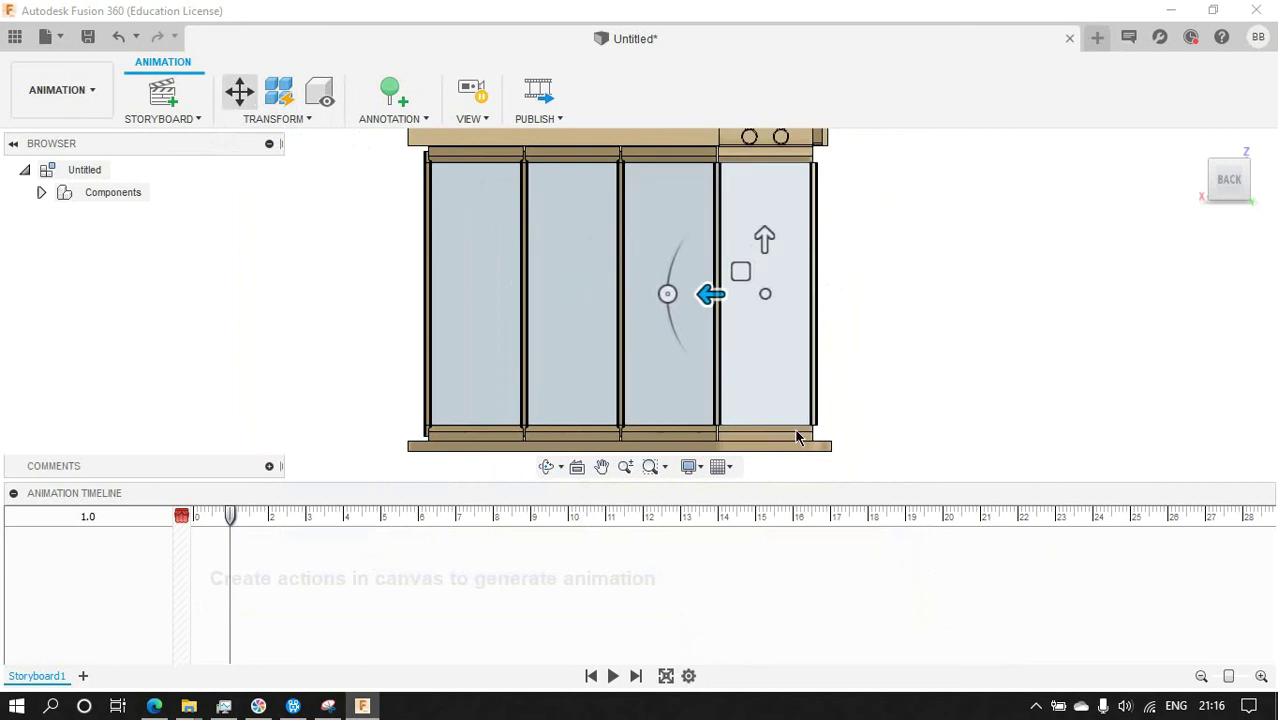
left_click(778, 140)
scroll(778, 153, "up", 4)
left_click(768, 170)
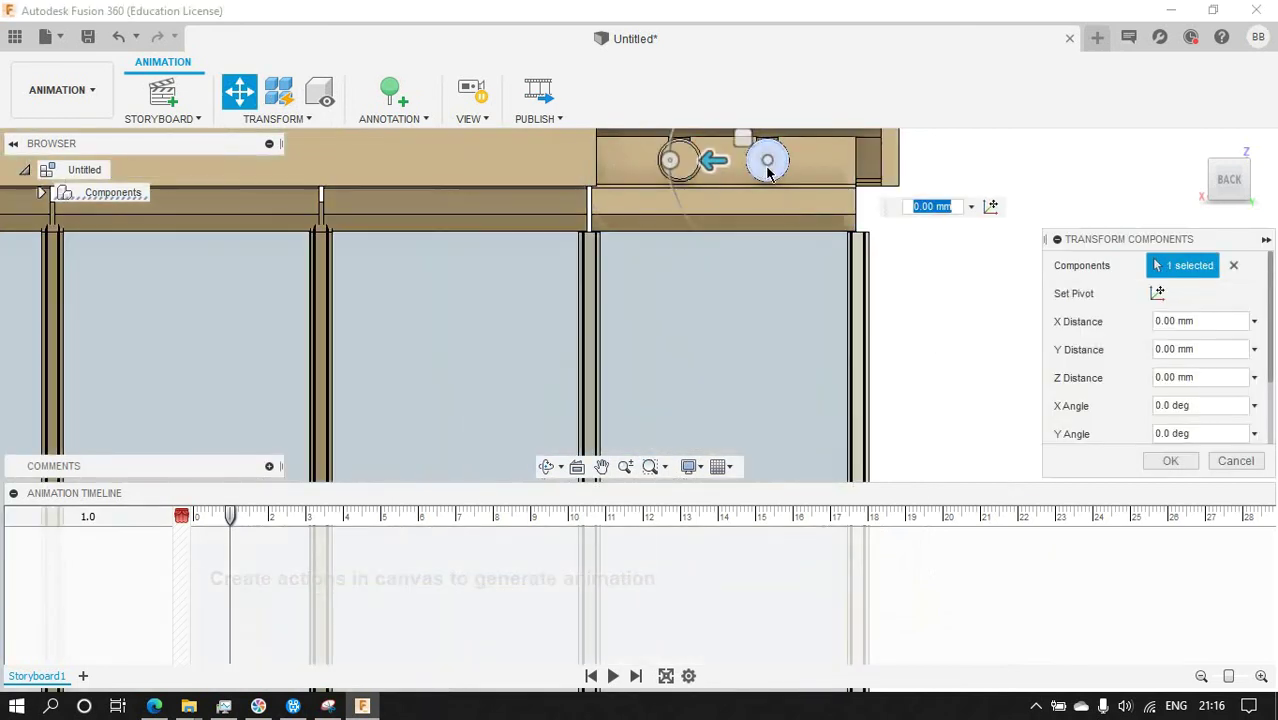
left_click(843, 305)
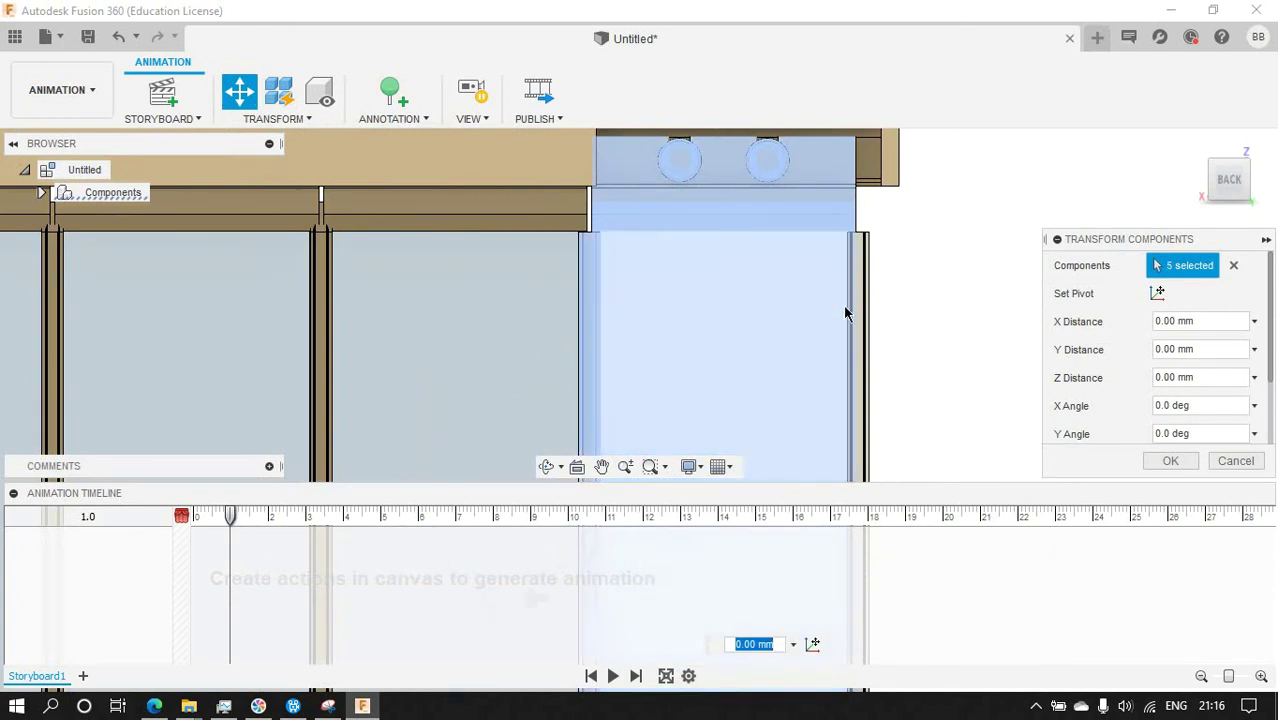
scroll(810, 290, "down", 5)
scroll(790, 400, "up", 3)
left_click(756, 336)
scroll(750, 345, "up", 2)
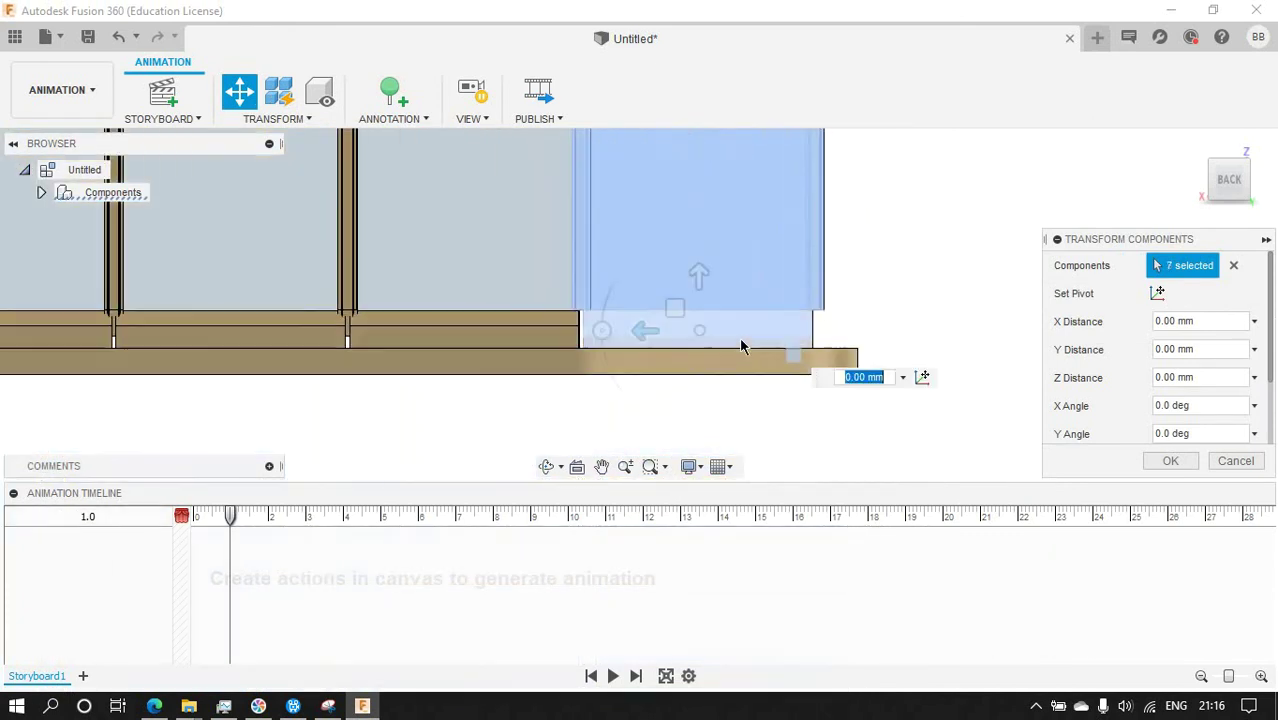
Move the selected components -25 mm along X and commit the move.
type("-25")
scroll(713, 276, "down", 3)
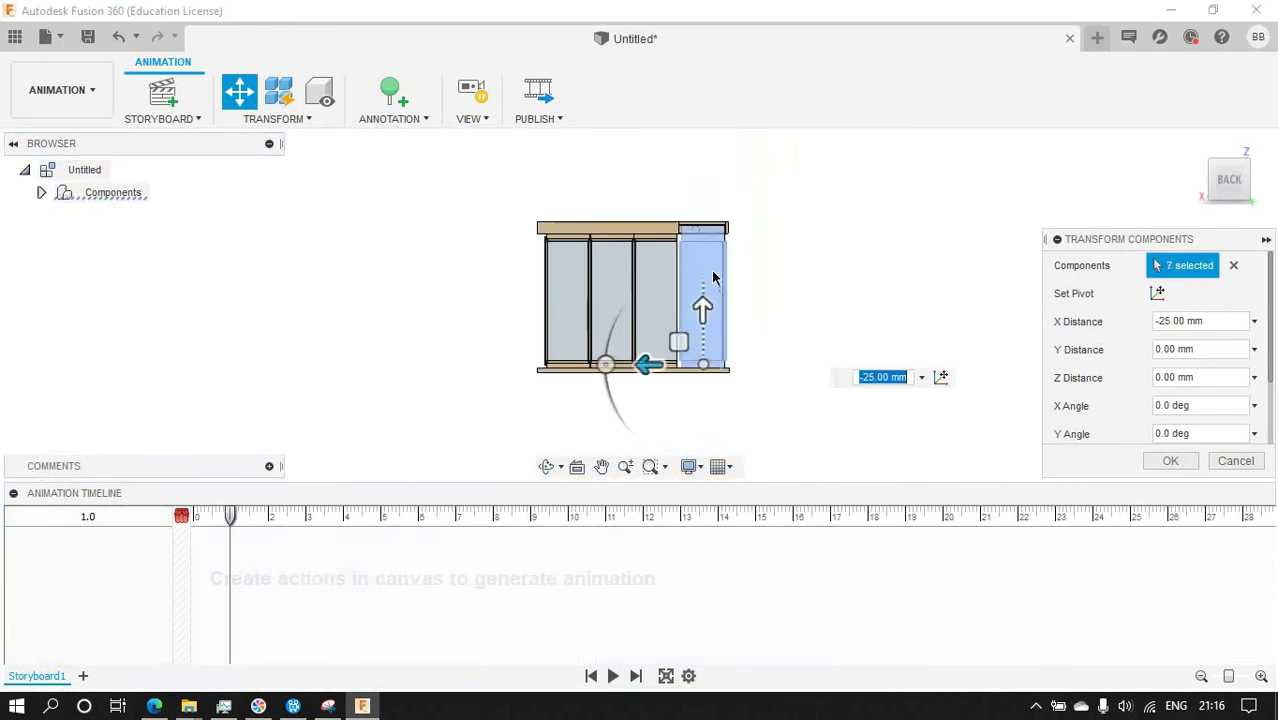
scroll(851, 360, "up", 2)
left_click(1170, 460)
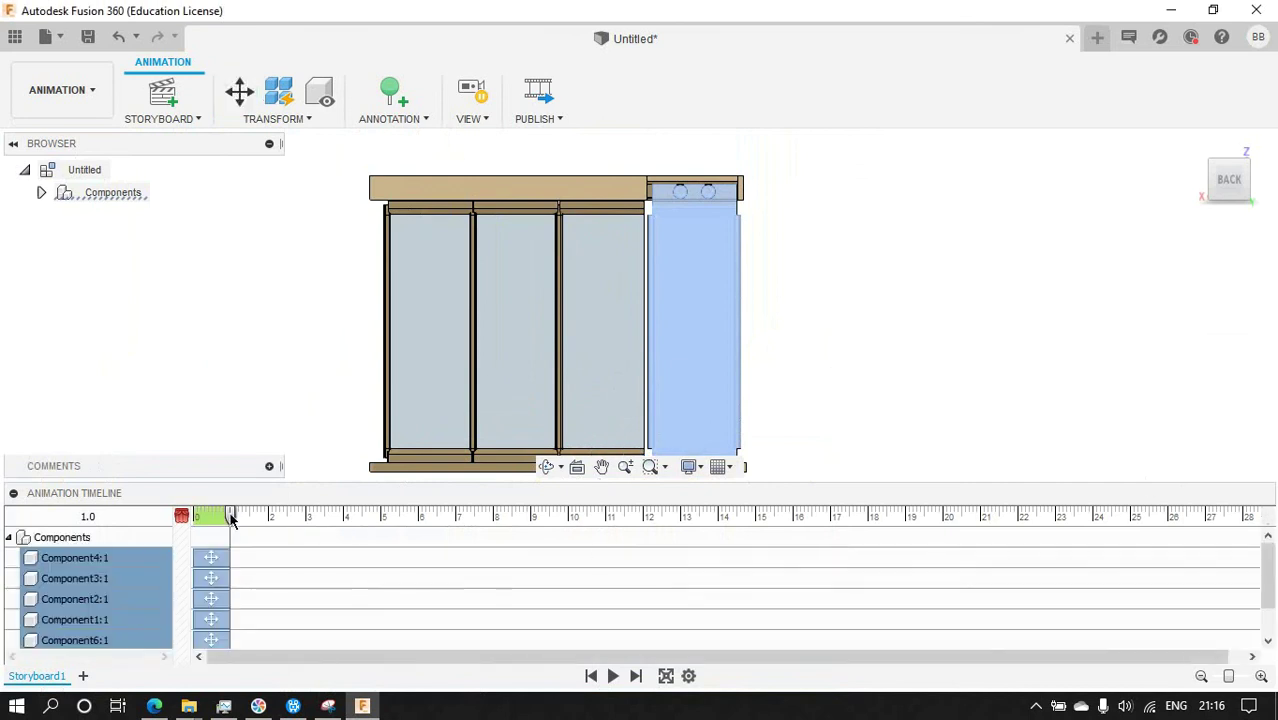
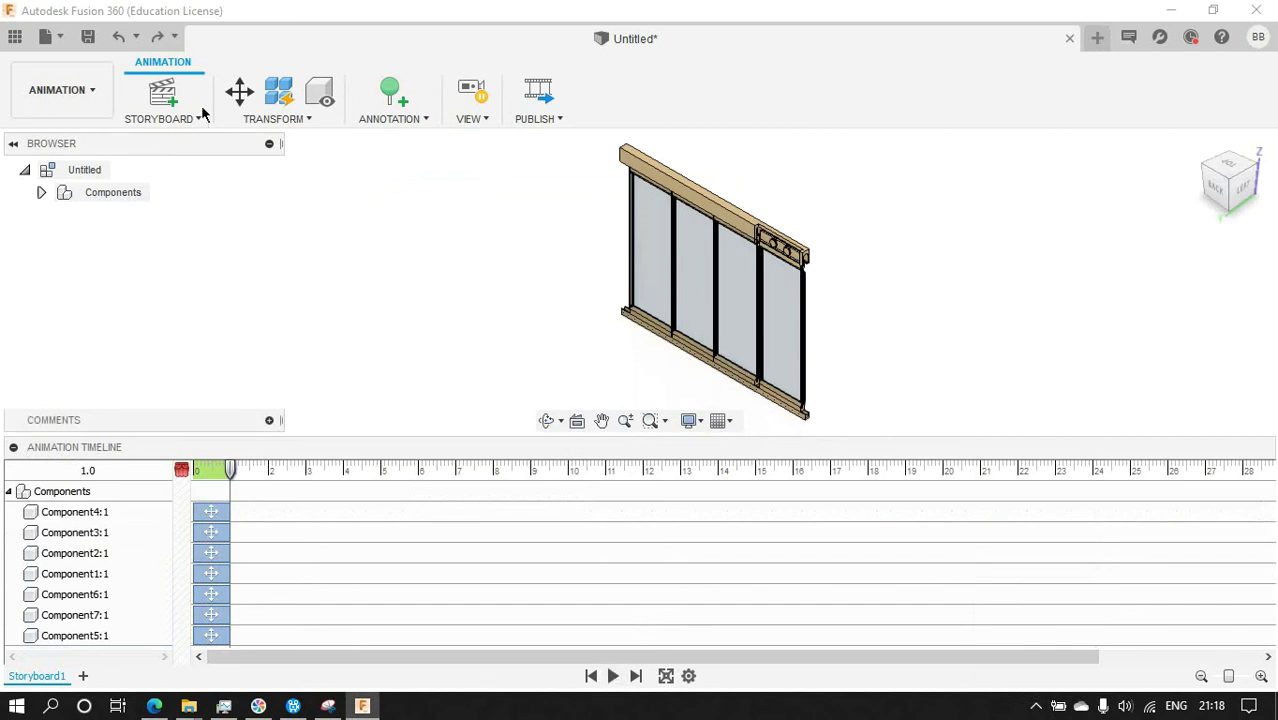
Start a component transform and select the end panel's seven parts, including Component5 and Component6.
left_click(239, 92)
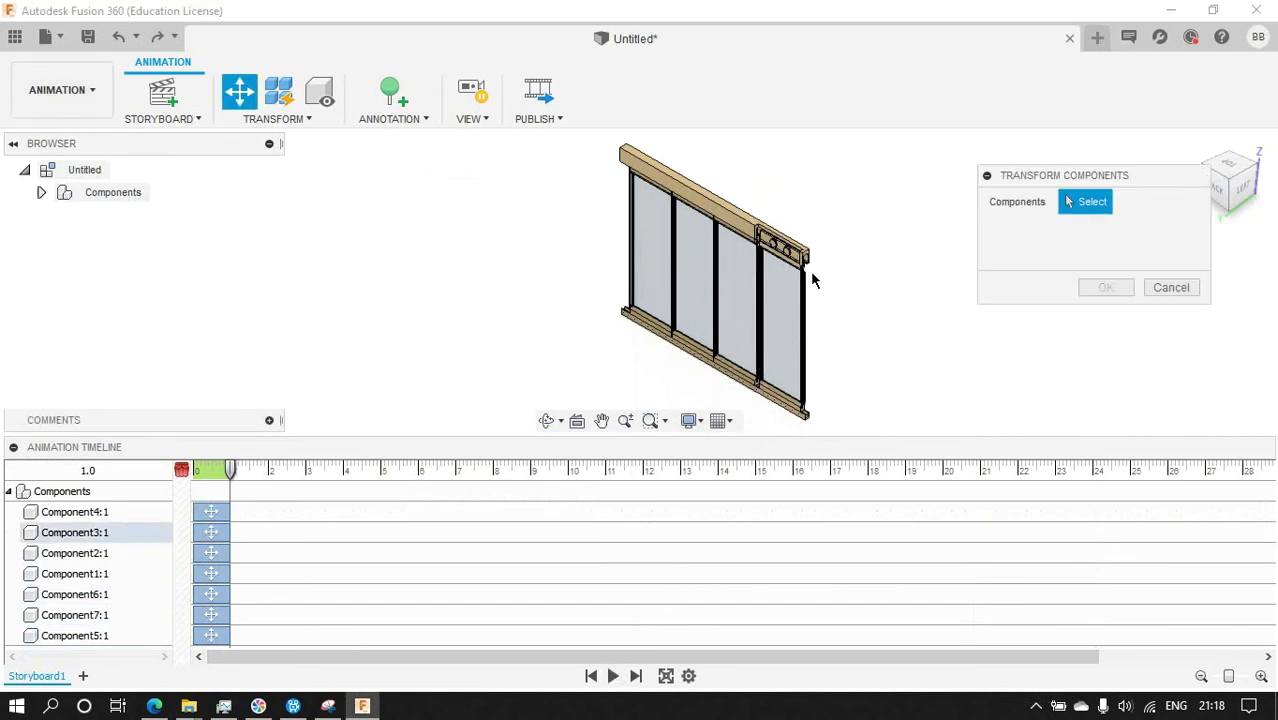
scroll(790, 250, "up", 5)
scroll(740, 200, "up", 2)
left_click(685, 207)
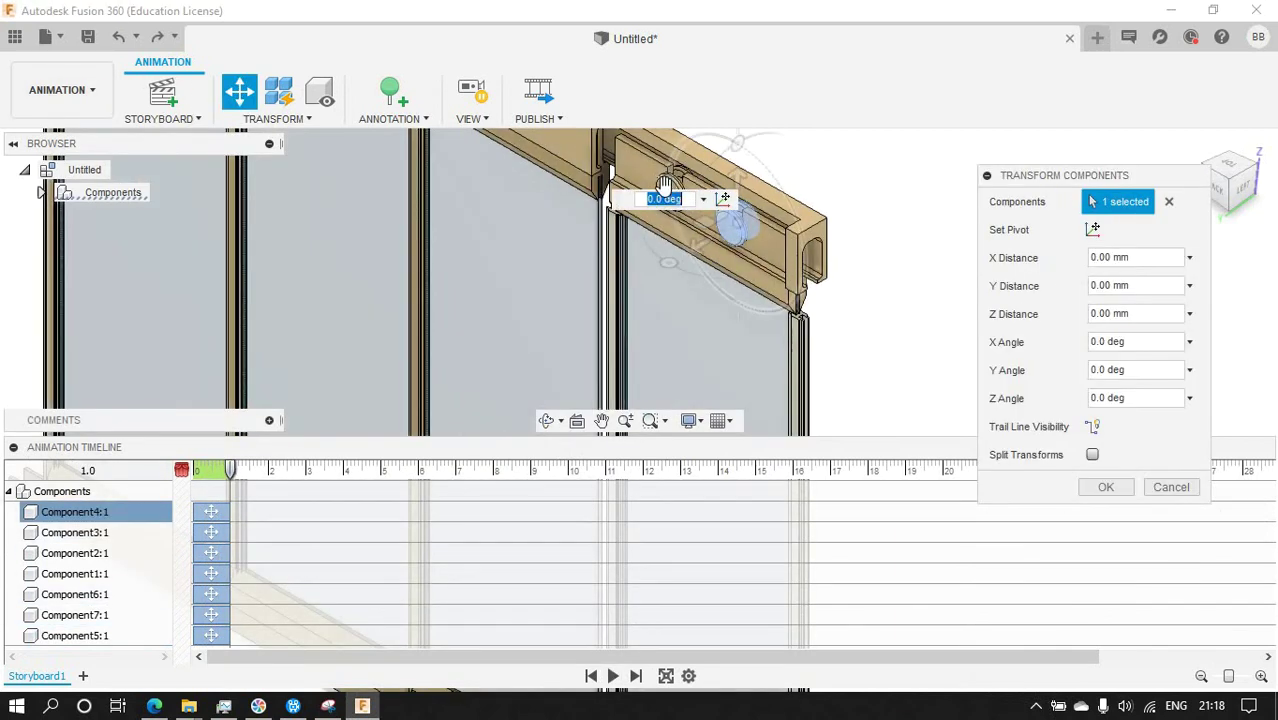
left_click(700, 300)
left_click(750, 260)
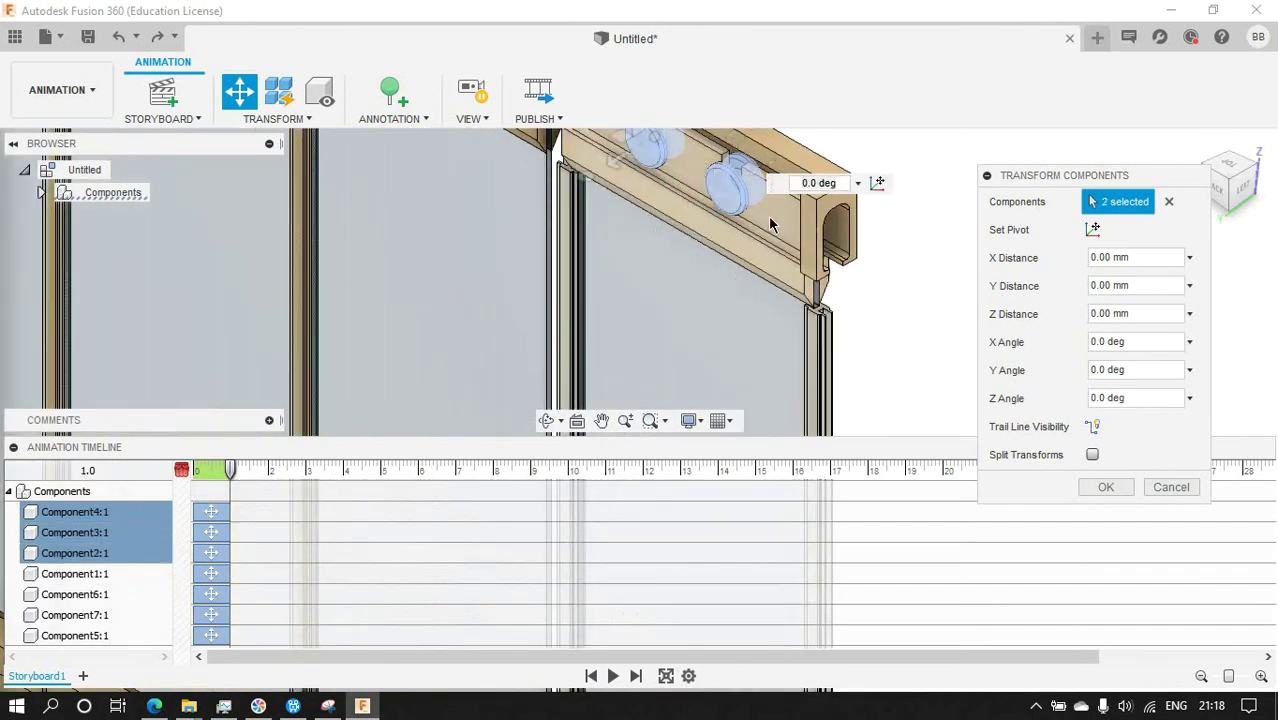
left_click(780, 320)
left_click(808, 348)
left_click(566, 262)
scroll(600, 300, "down", 6)
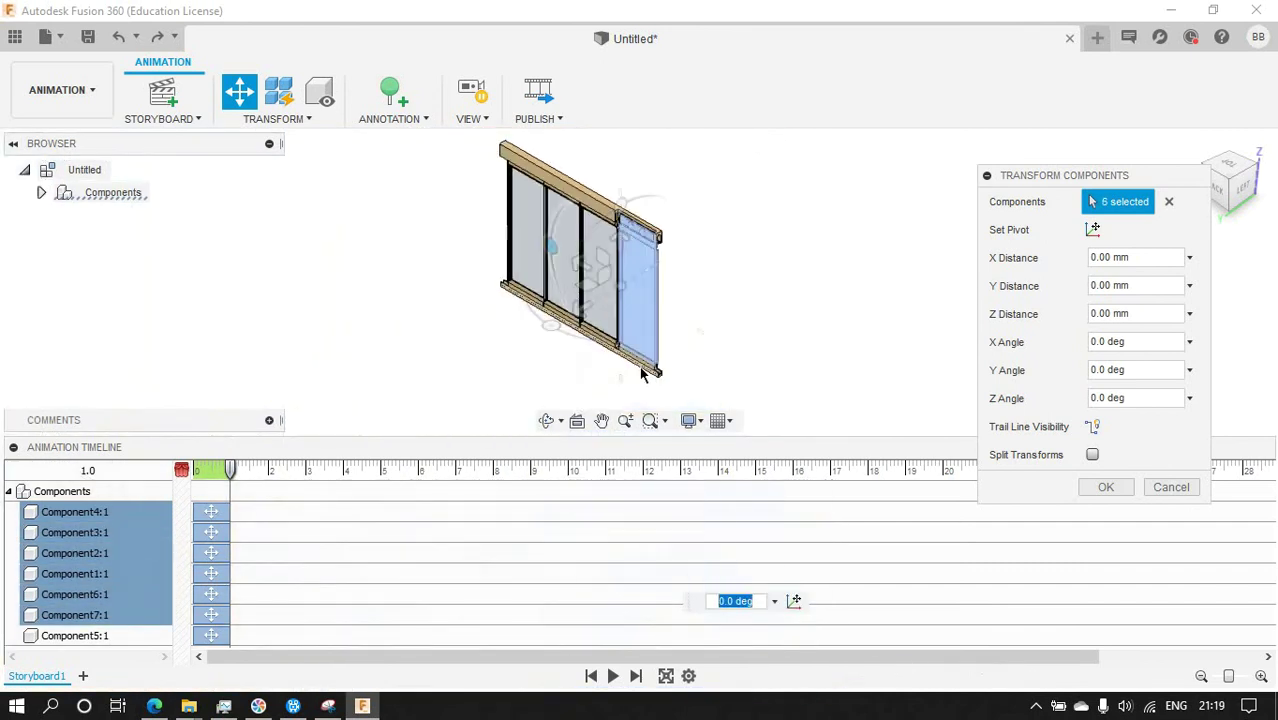
scroll(639, 342, "up", 4)
scroll(639, 342, "down", 2)
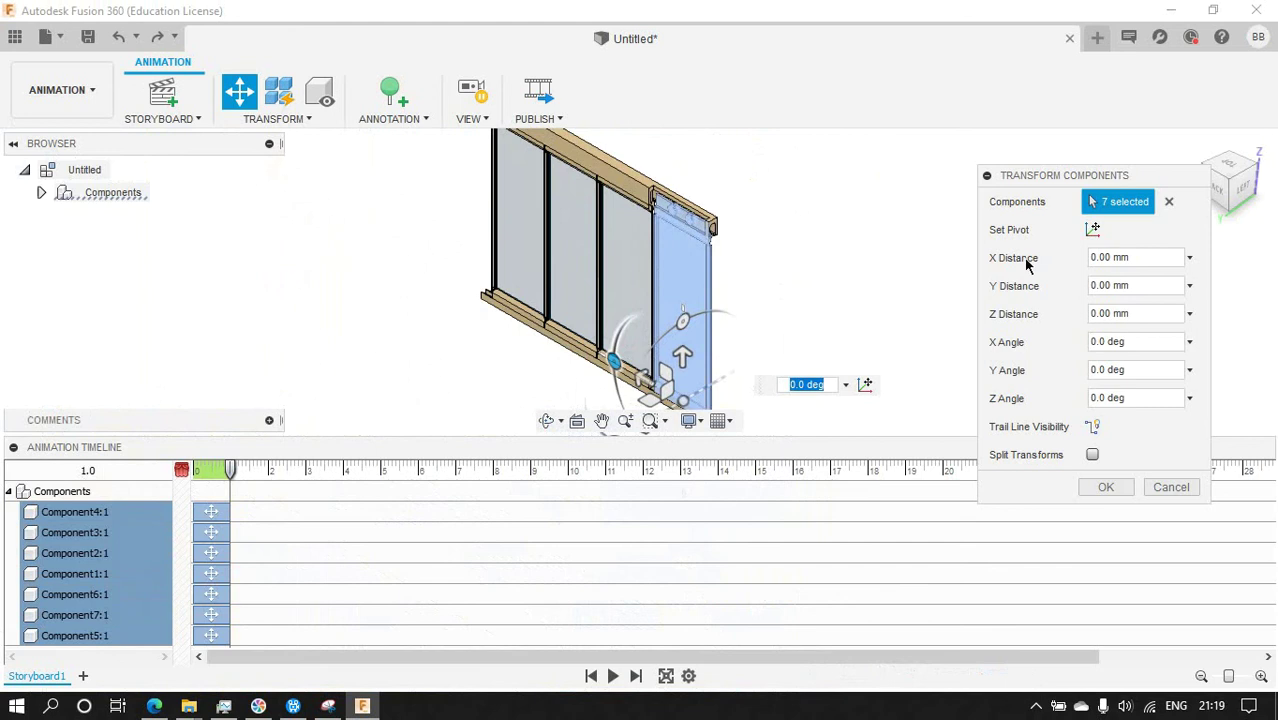
left_click(656, 190)
Set a new pivot and rotate the end panel 115 degrees about Y.
left_click(764, 324)
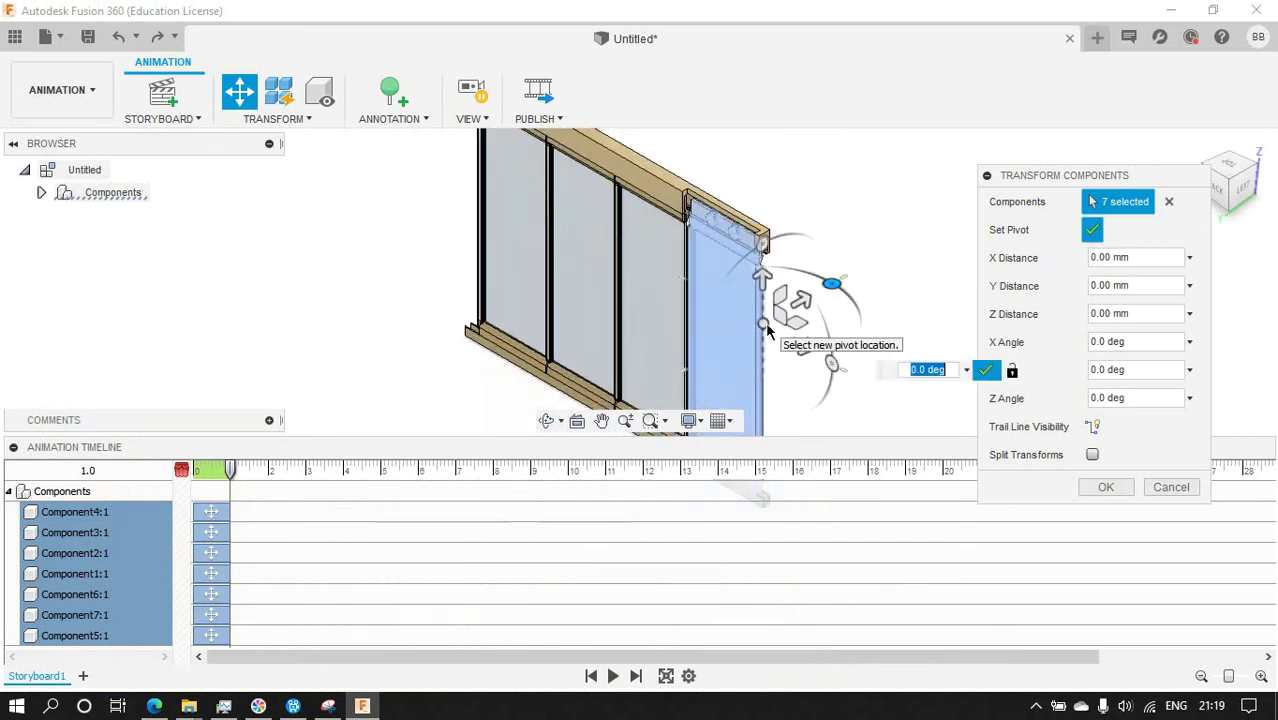
left_click_drag(831, 283, 889, 403)
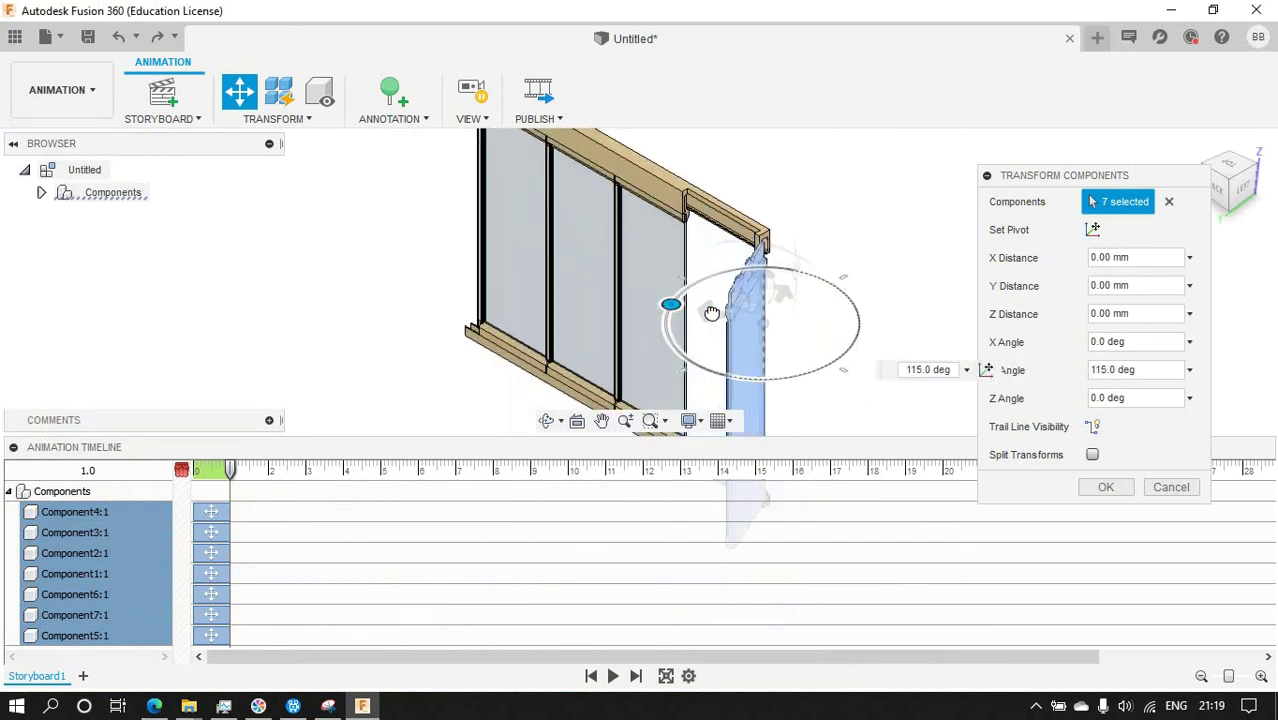
left_click(1112, 489)
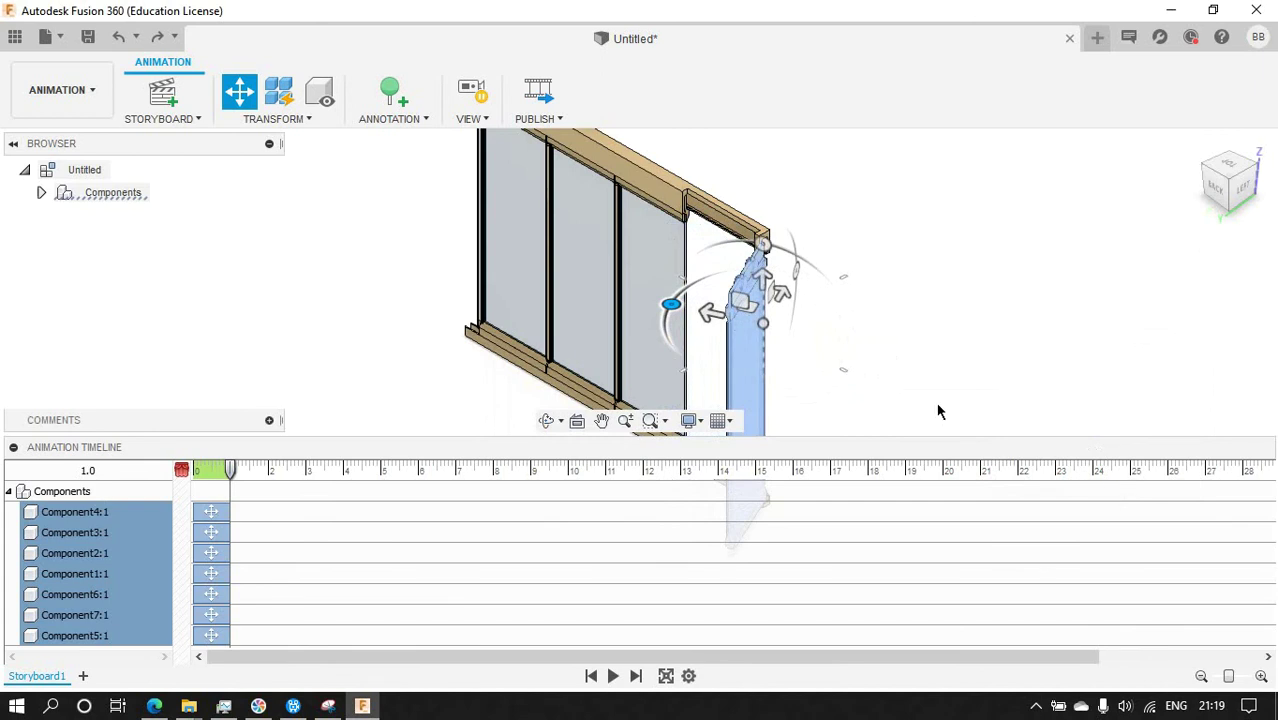
Move the rotation block to 1–2 s and play the animation.
left_click_drag(240, 531, 250, 531)
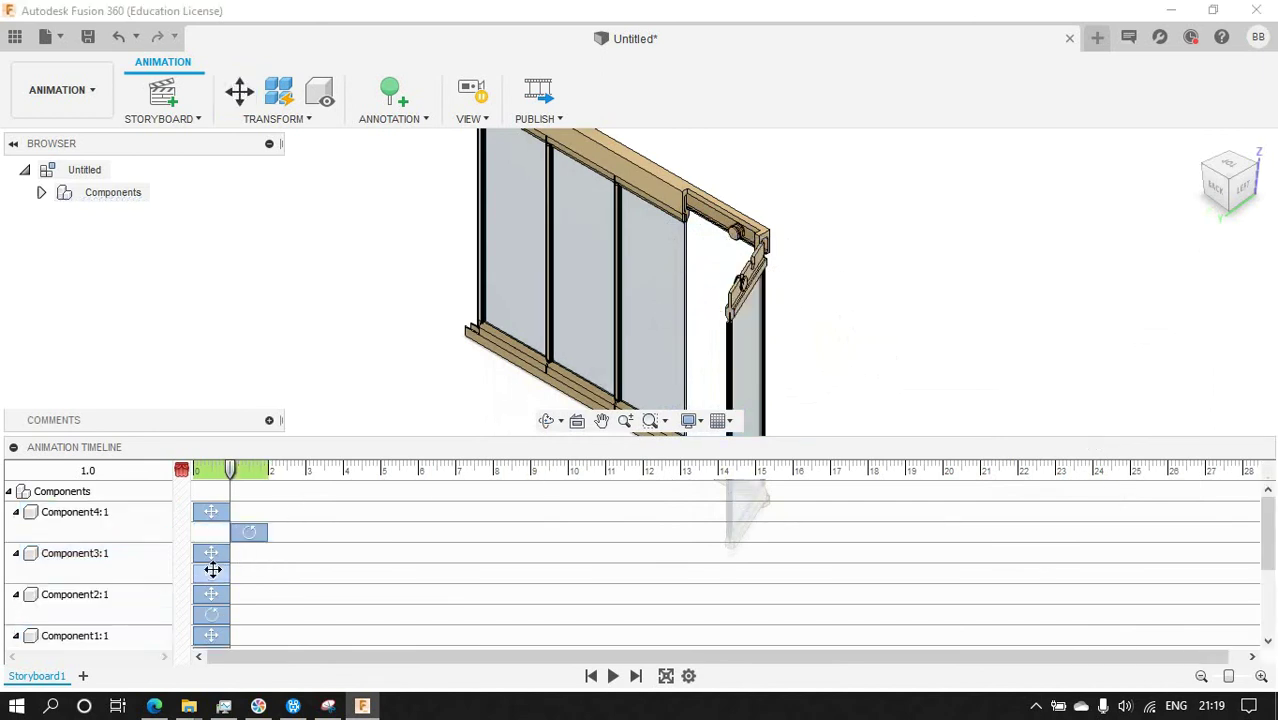
scroll(250, 605, "down", 2)
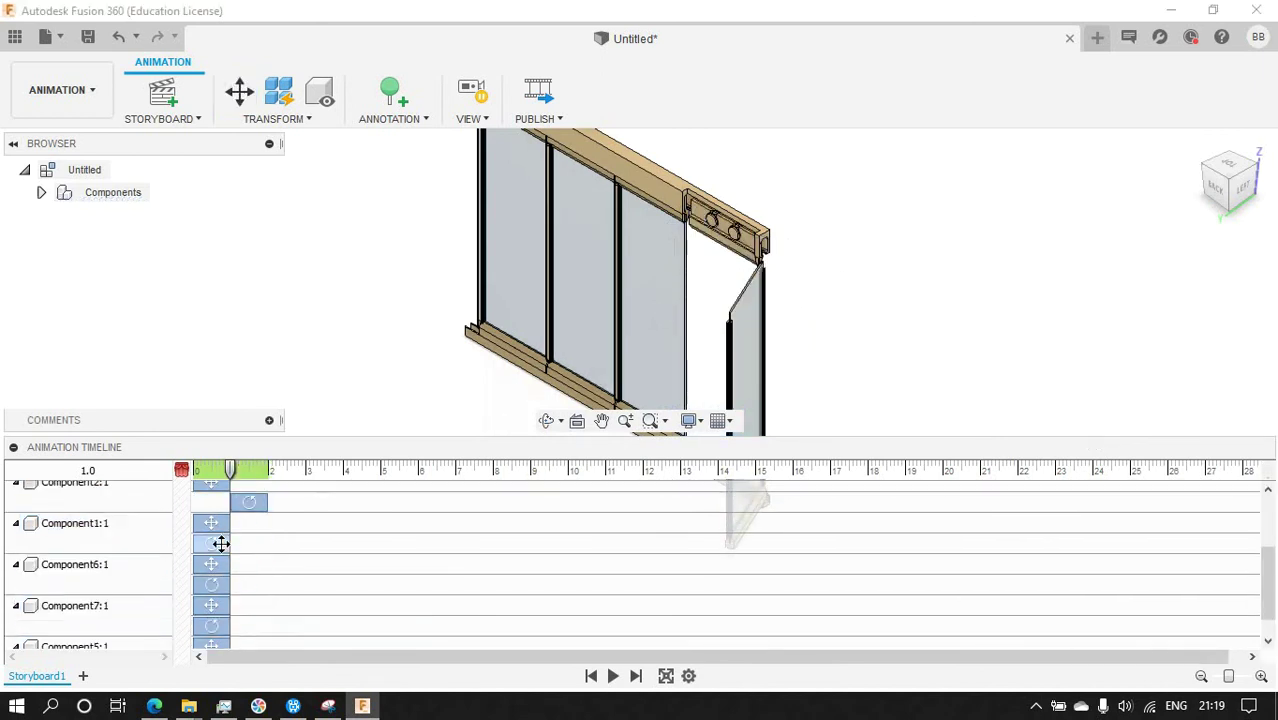
scroll(245, 622, "down", 1)
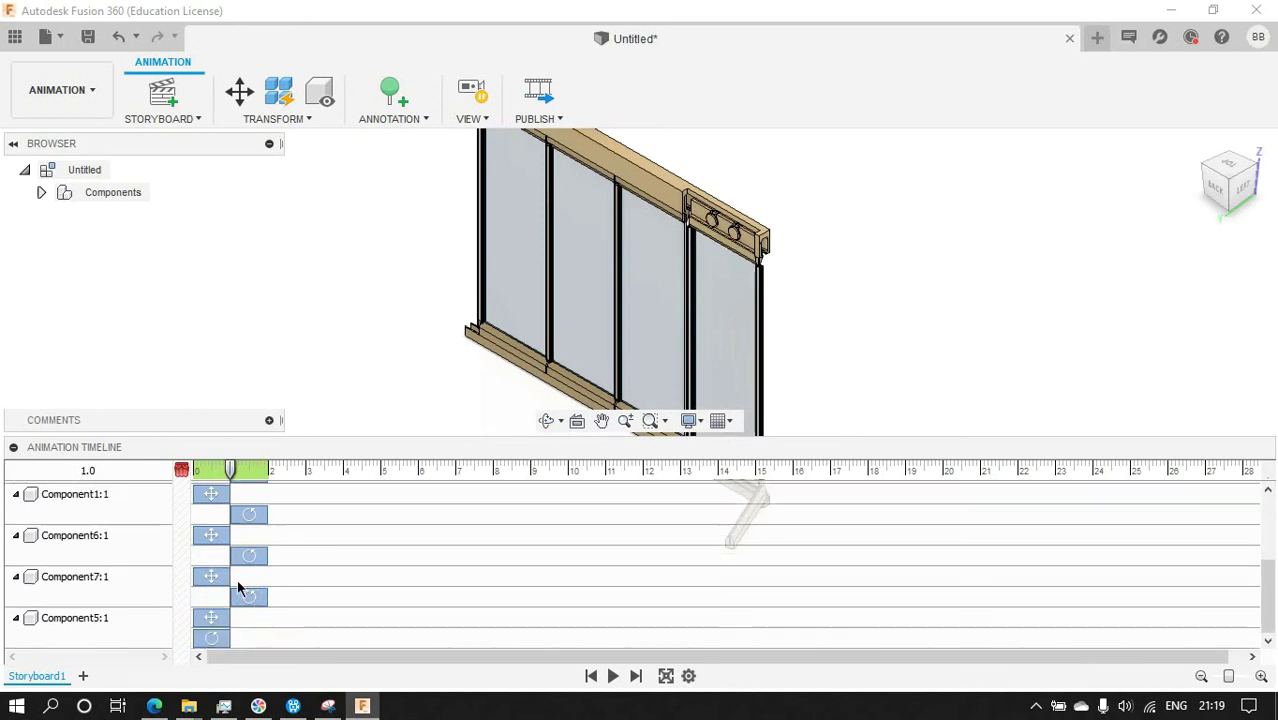
left_click(613, 676)
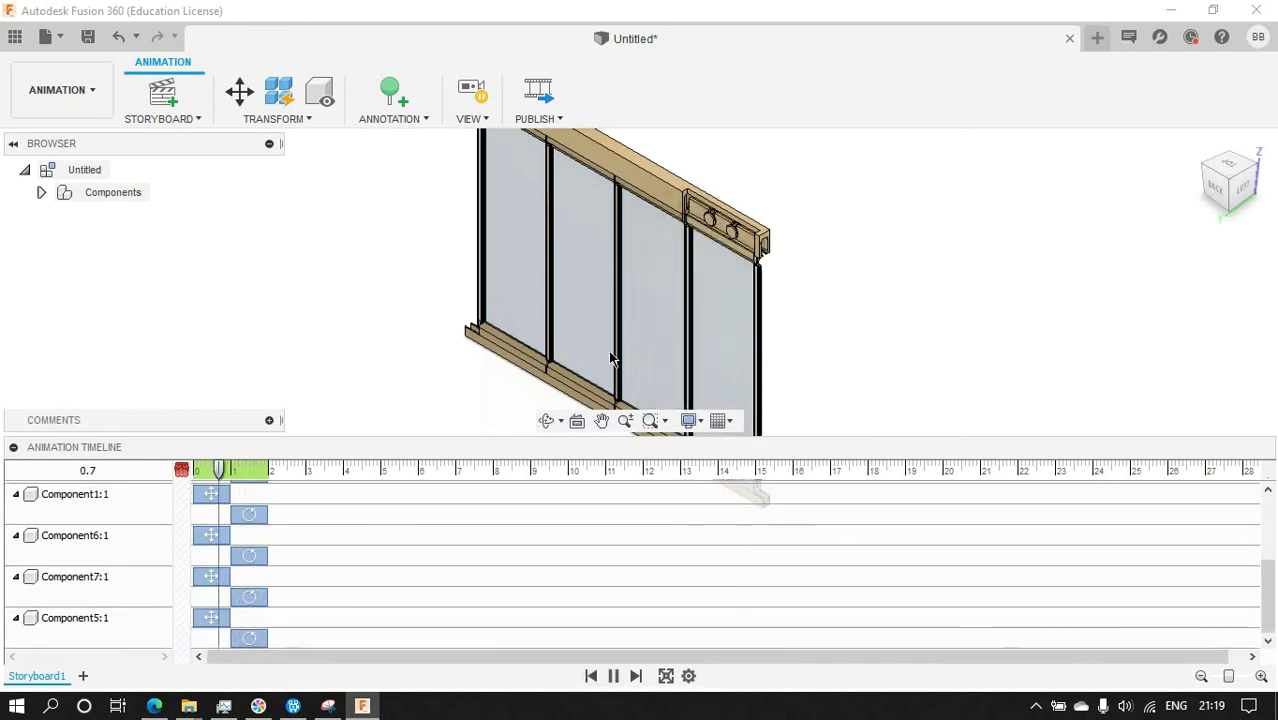
scroll(492, 318, "down", 3)
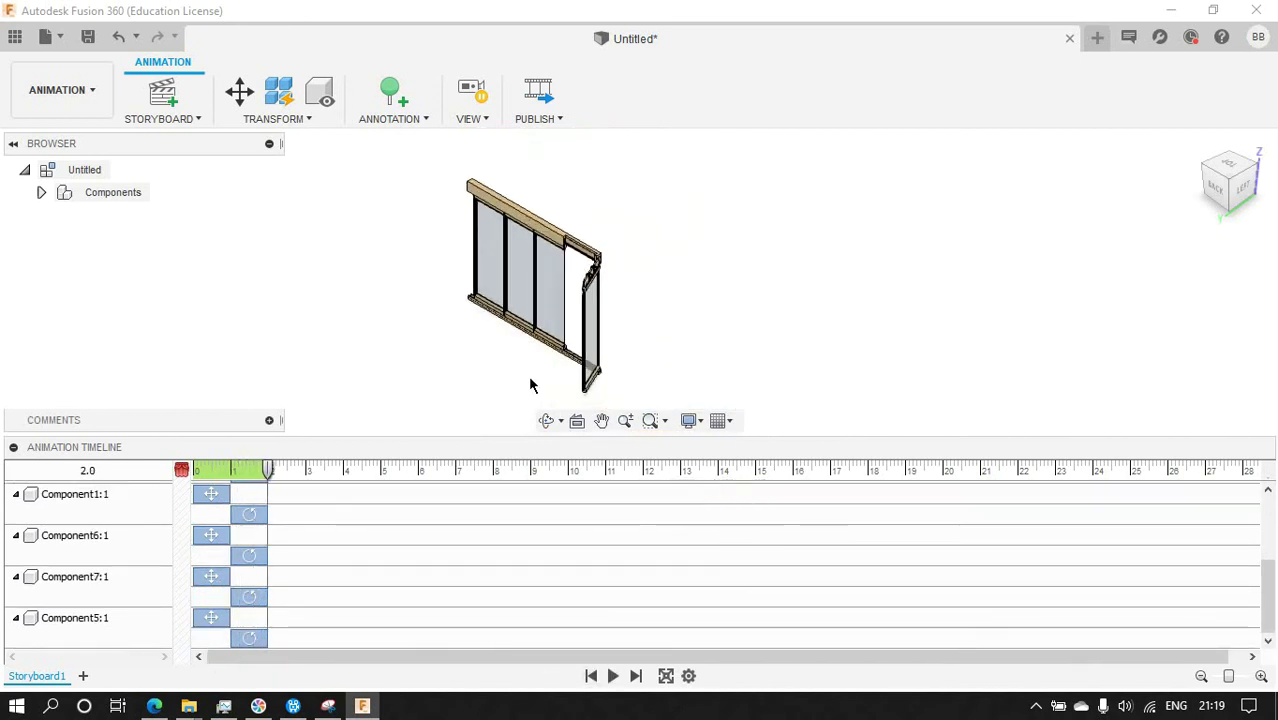
Switch to the BACK view, inspect the top rail, and cancel the transform.
left_click(237, 97)
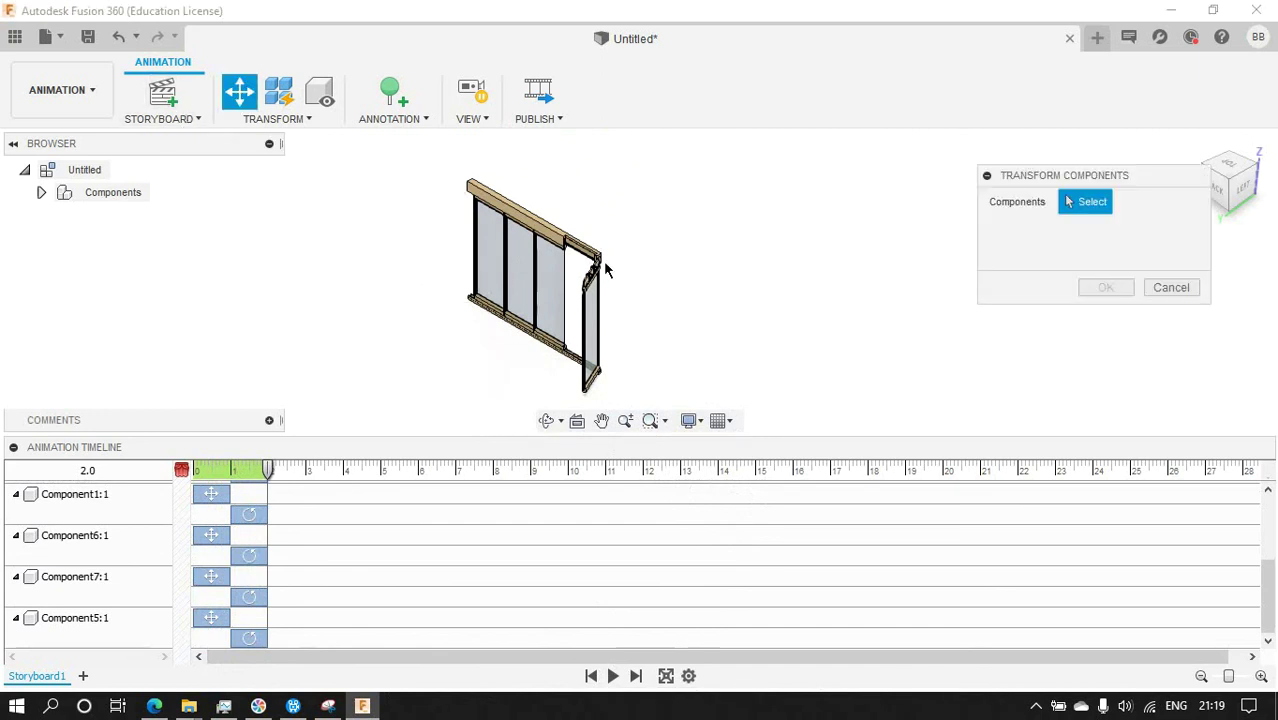
left_click(1227, 196)
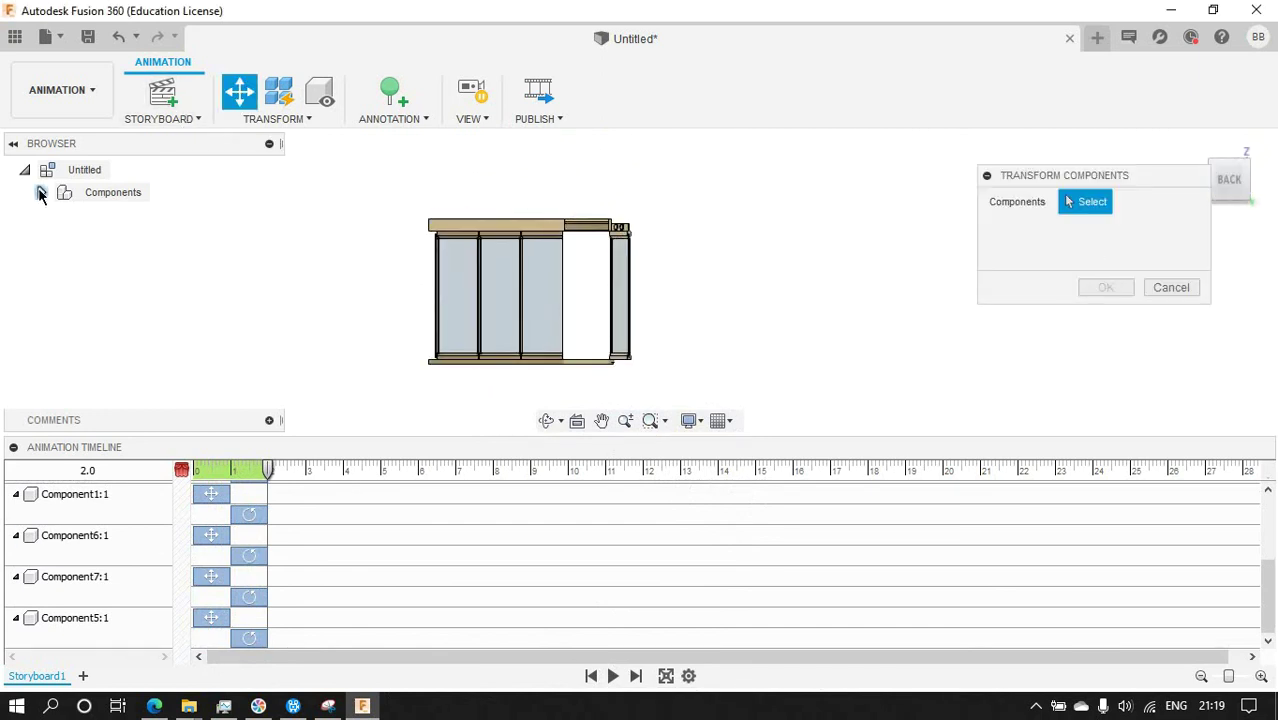
left_click(58, 216)
left_click(58, 215)
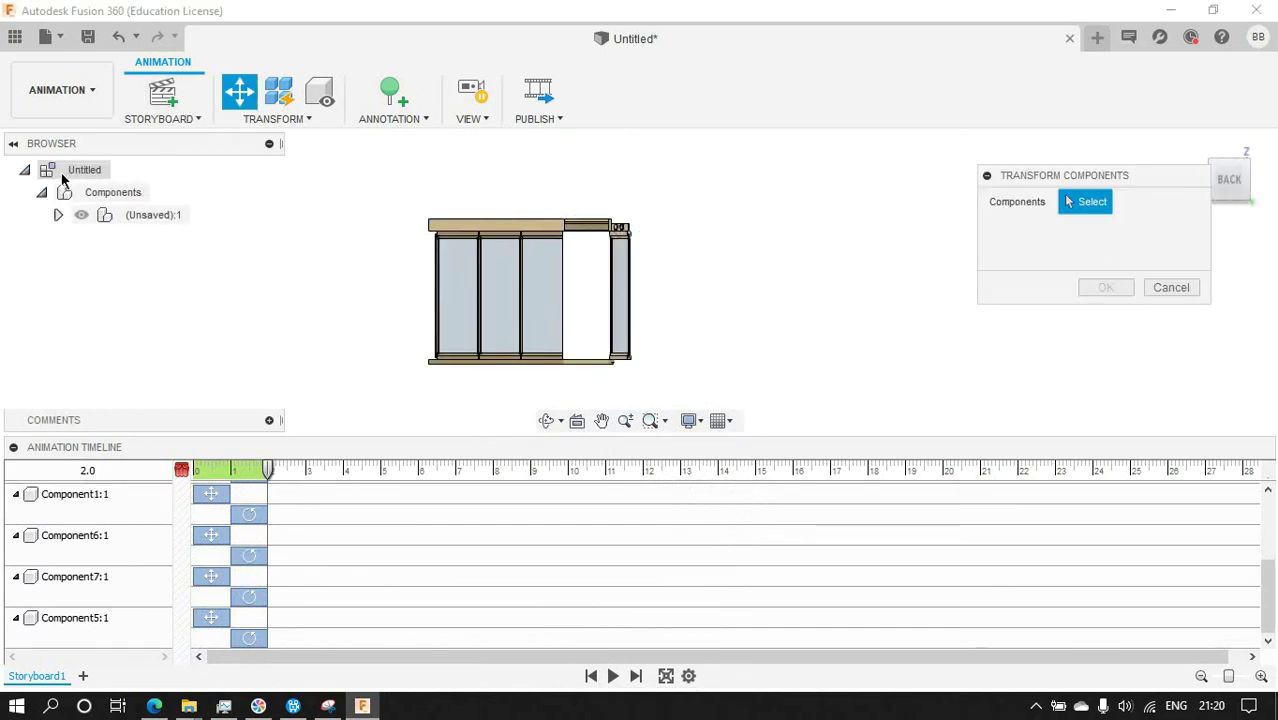
left_click(41, 193)
left_click(119, 214)
scroll(541, 213, "up", 2)
scroll(541, 213, "up", 3)
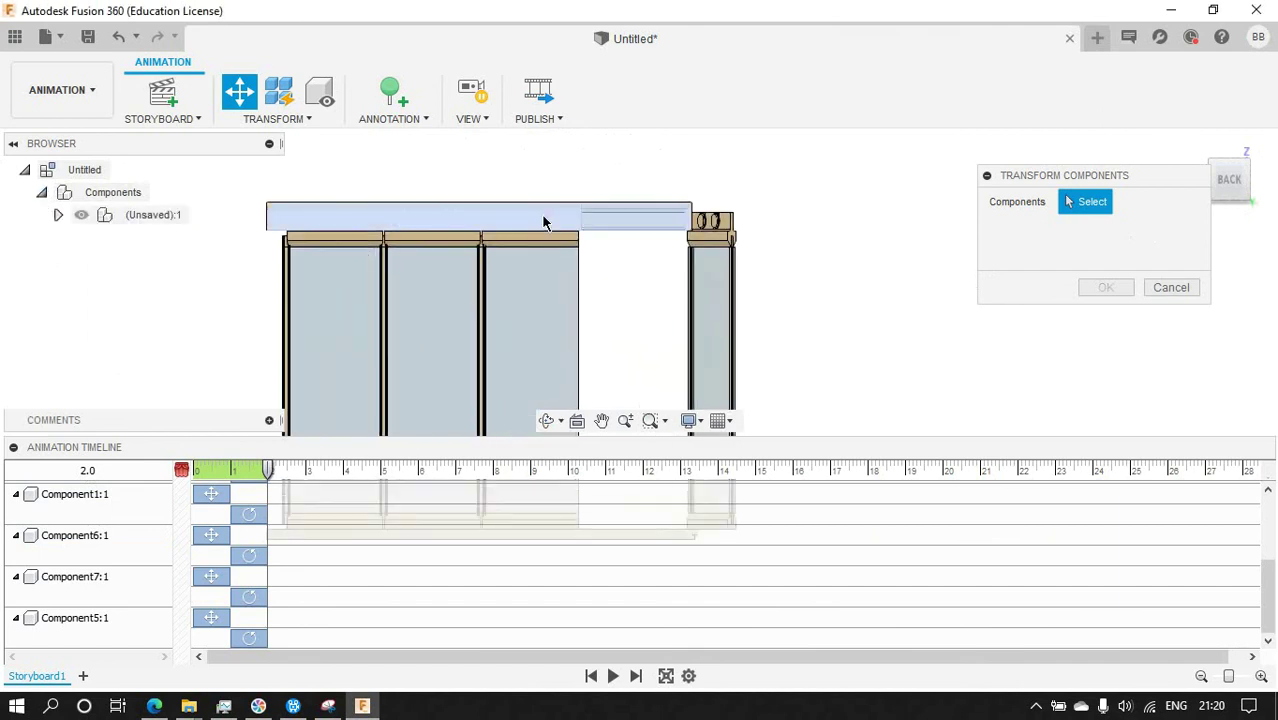
right_click(541, 213)
left_click(484, 217)
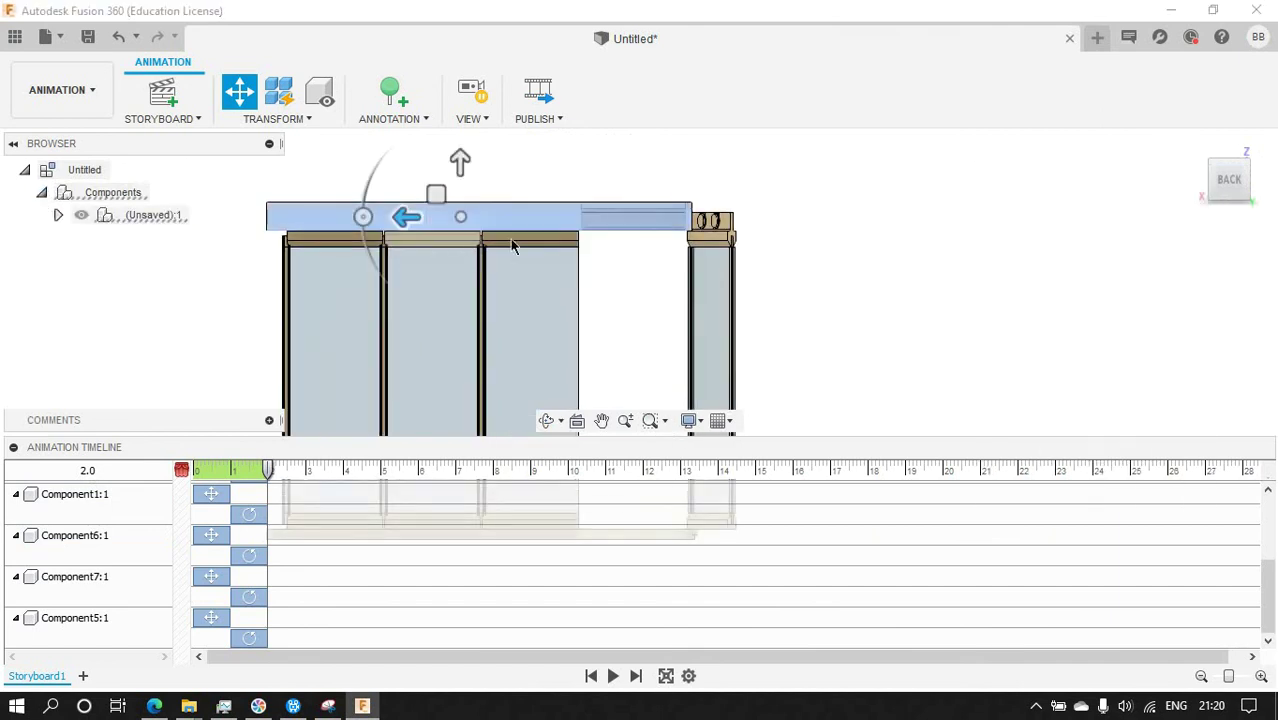
left_click(1171, 487)
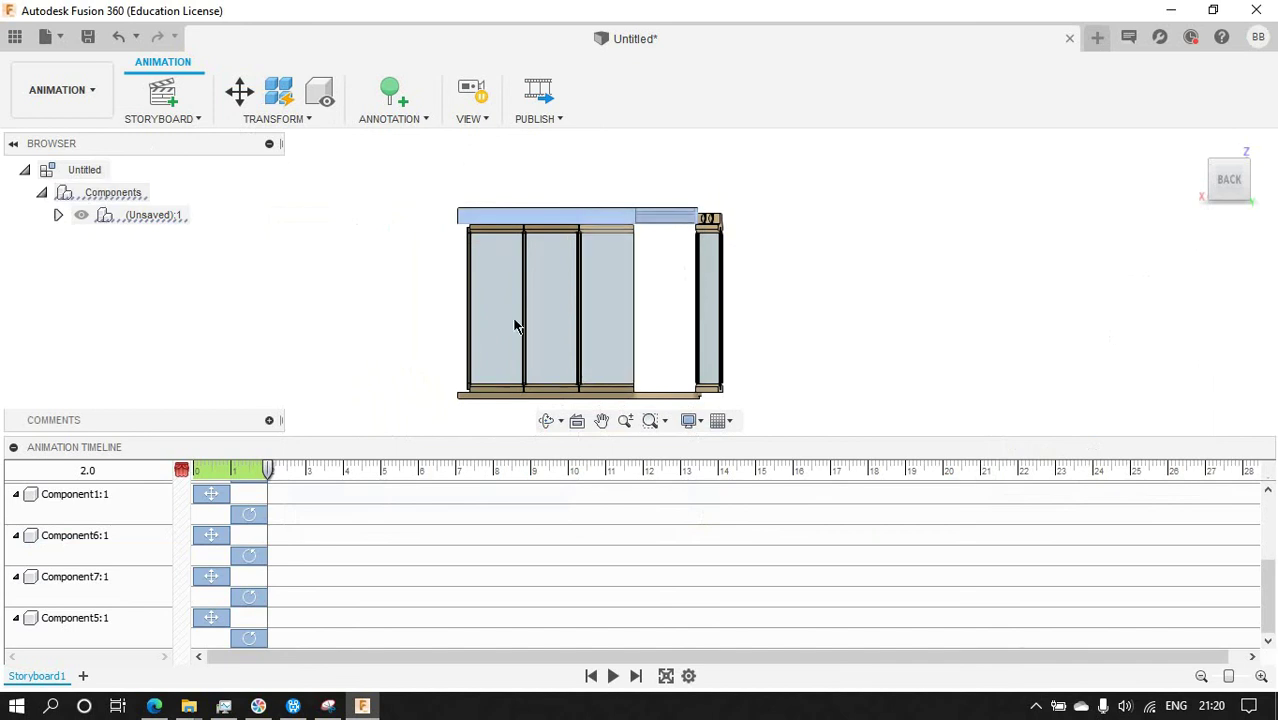
Expand (Unsaved):1 and toggle component visibility to identify each part.
left_click(58, 215)
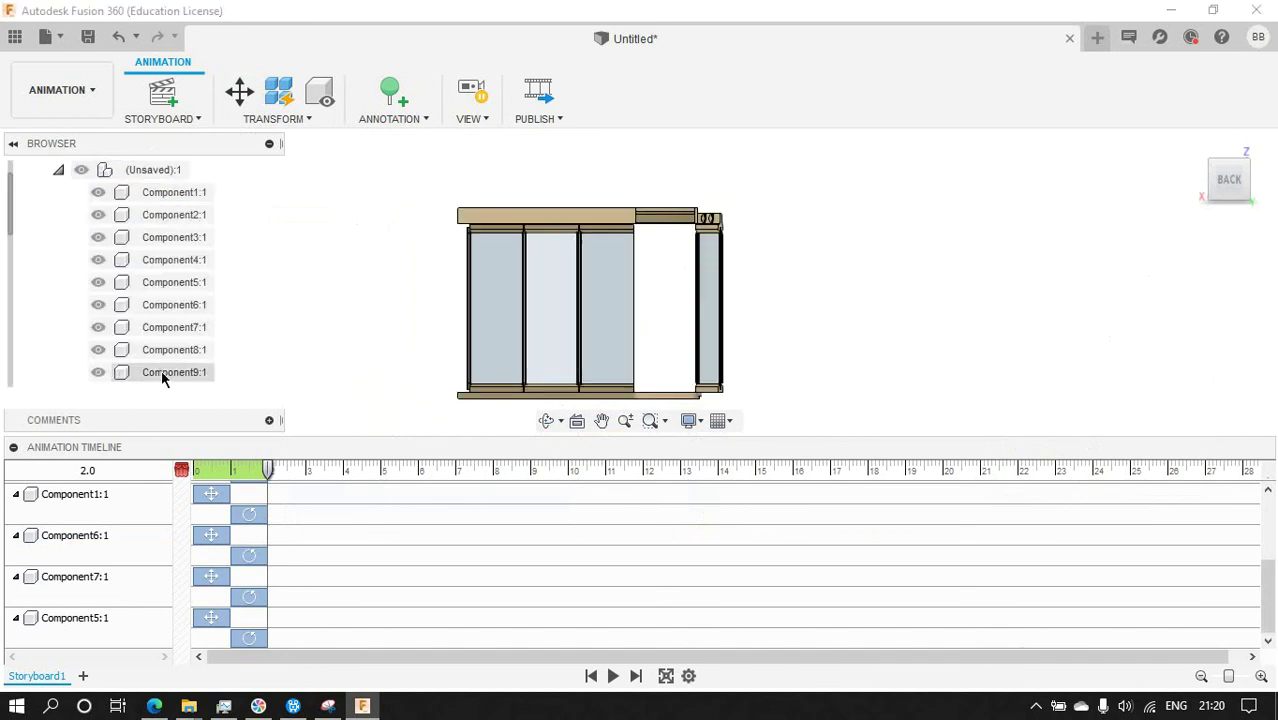
left_click(98, 372)
left_click(98, 349)
left_click(98, 327)
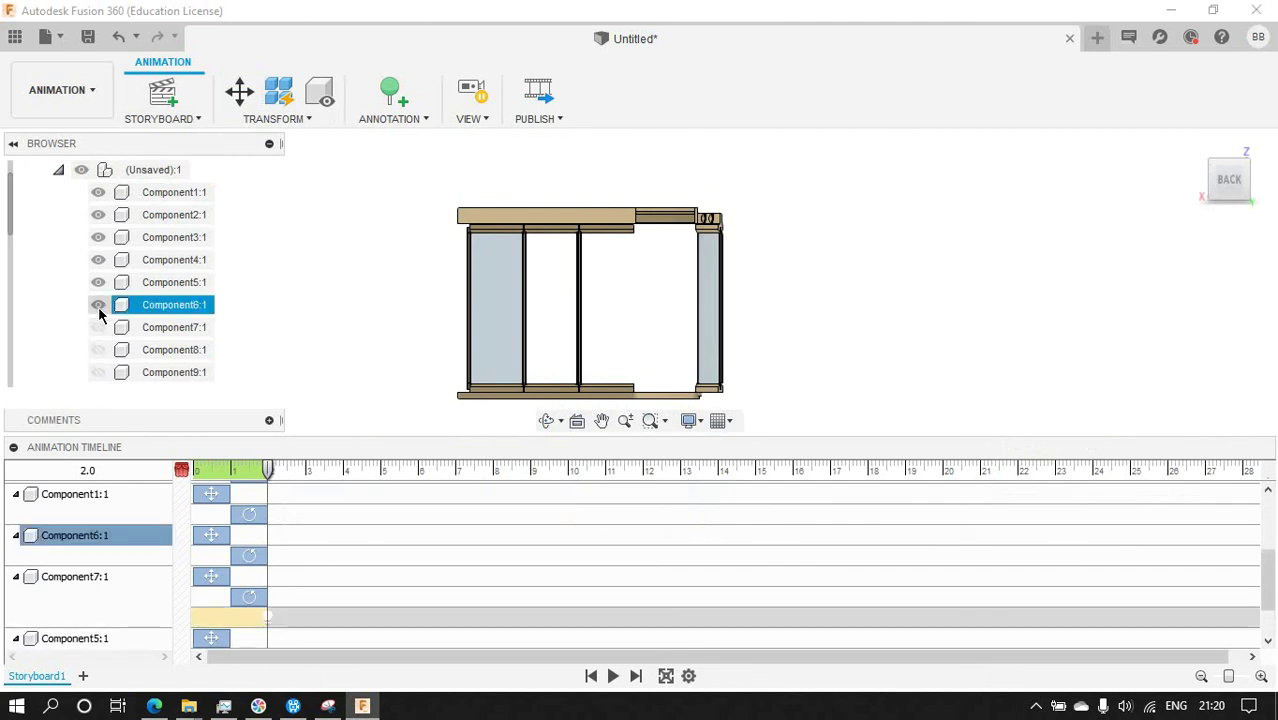
left_click(98, 304)
left_click(98, 282)
left_click(98, 259)
left_click(98, 237)
left_click(98, 214)
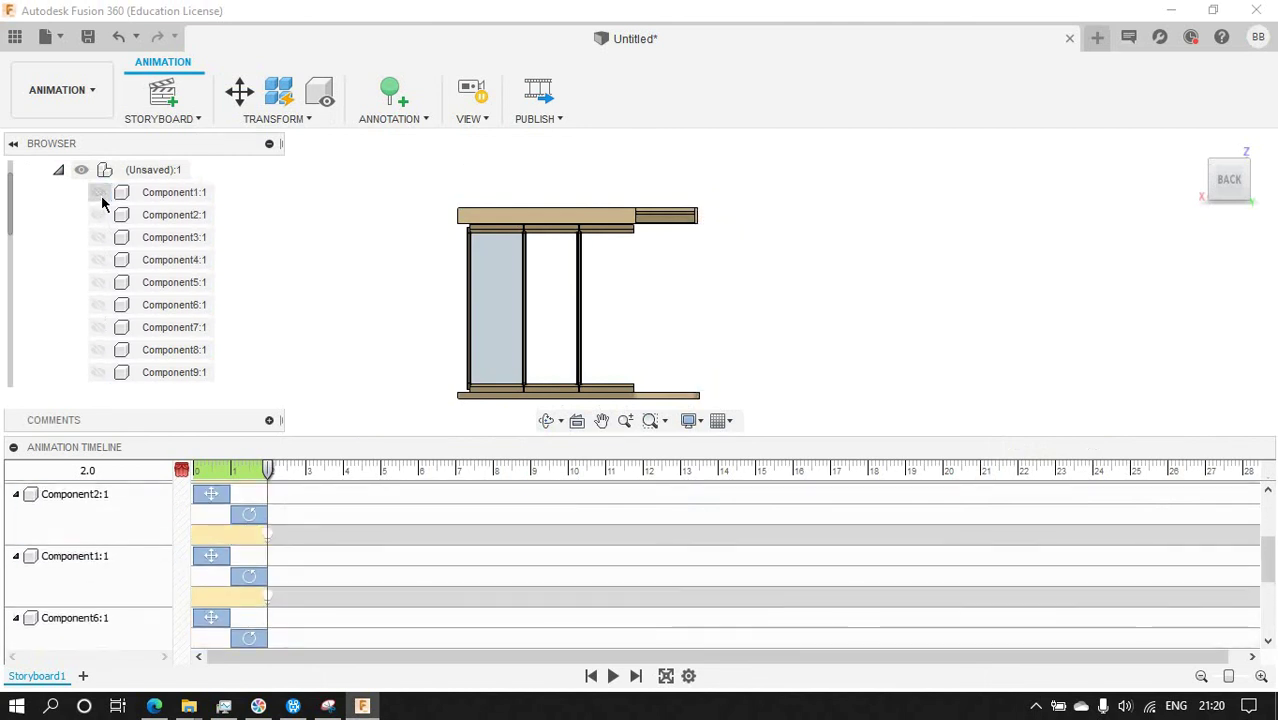
left_click(98, 192)
left_click(98, 192)
left_click(98, 214)
left_click(98, 259)
left_click(98, 304)
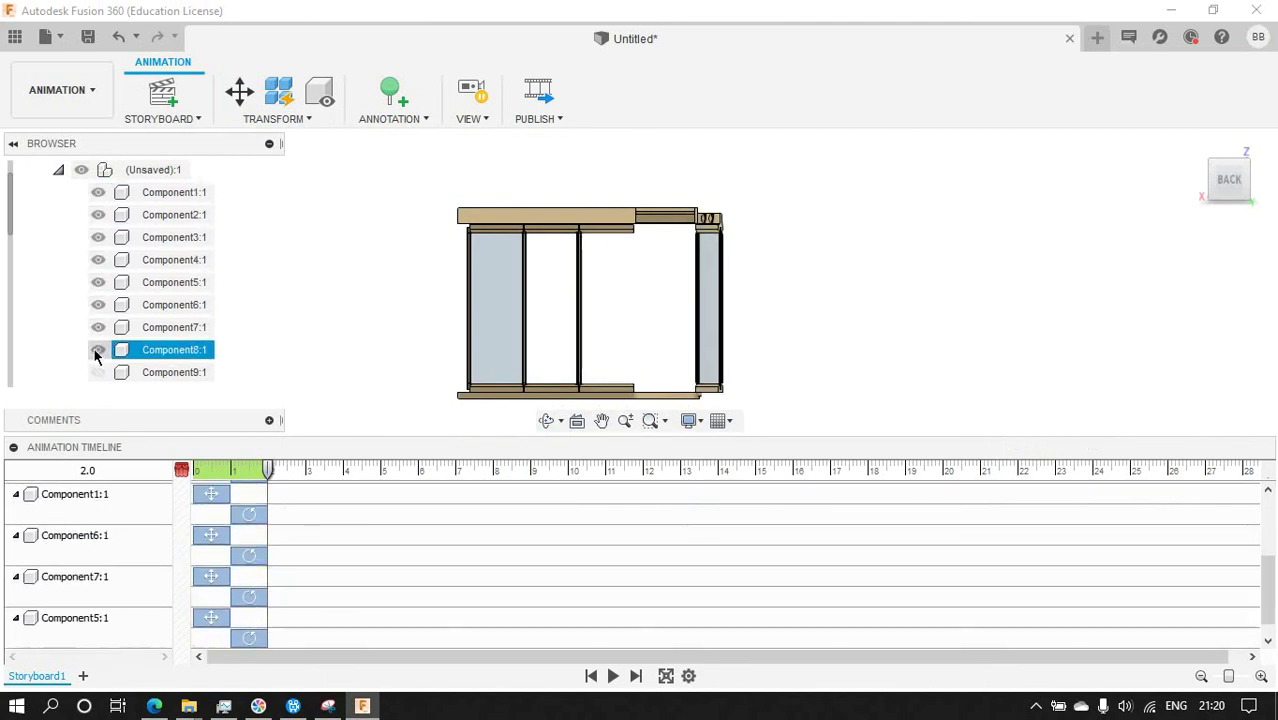
left_click(98, 349)
scroll(117, 342, "down", 2)
Toggle the glass panel components' visibility to identify them.
left_click(98, 349)
left_click(98, 327)
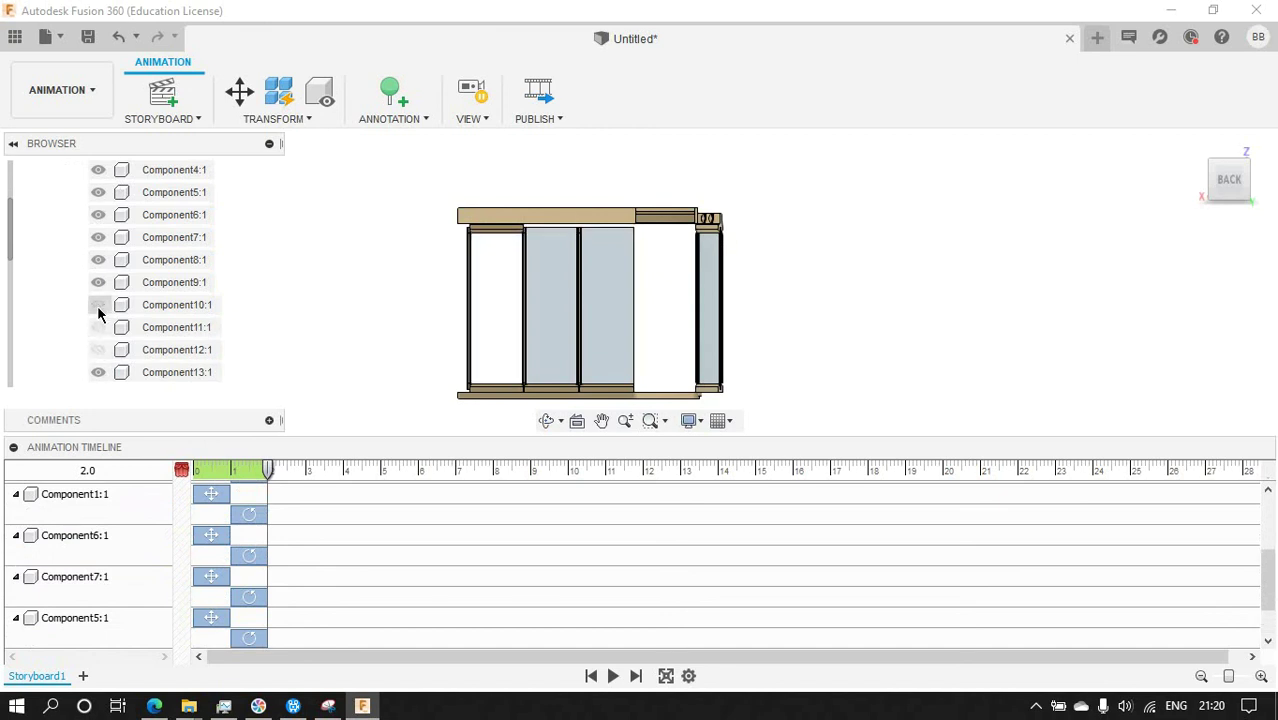
left_click(98, 304)
left_click(98, 282)
left_click(98, 259)
left_click(98, 214)
left_click(98, 192)
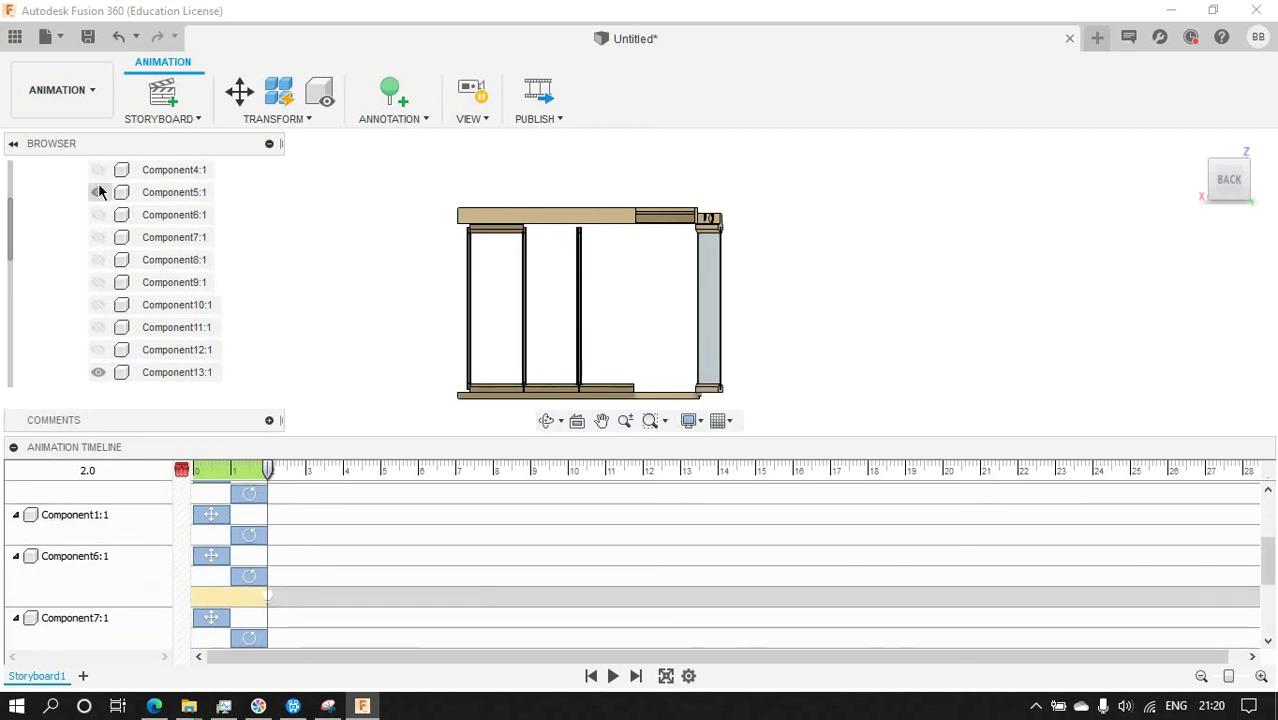
left_click(98, 214)
left_click(98, 237)
left_click(98, 259)
left_click(98, 282)
left_click(98, 304)
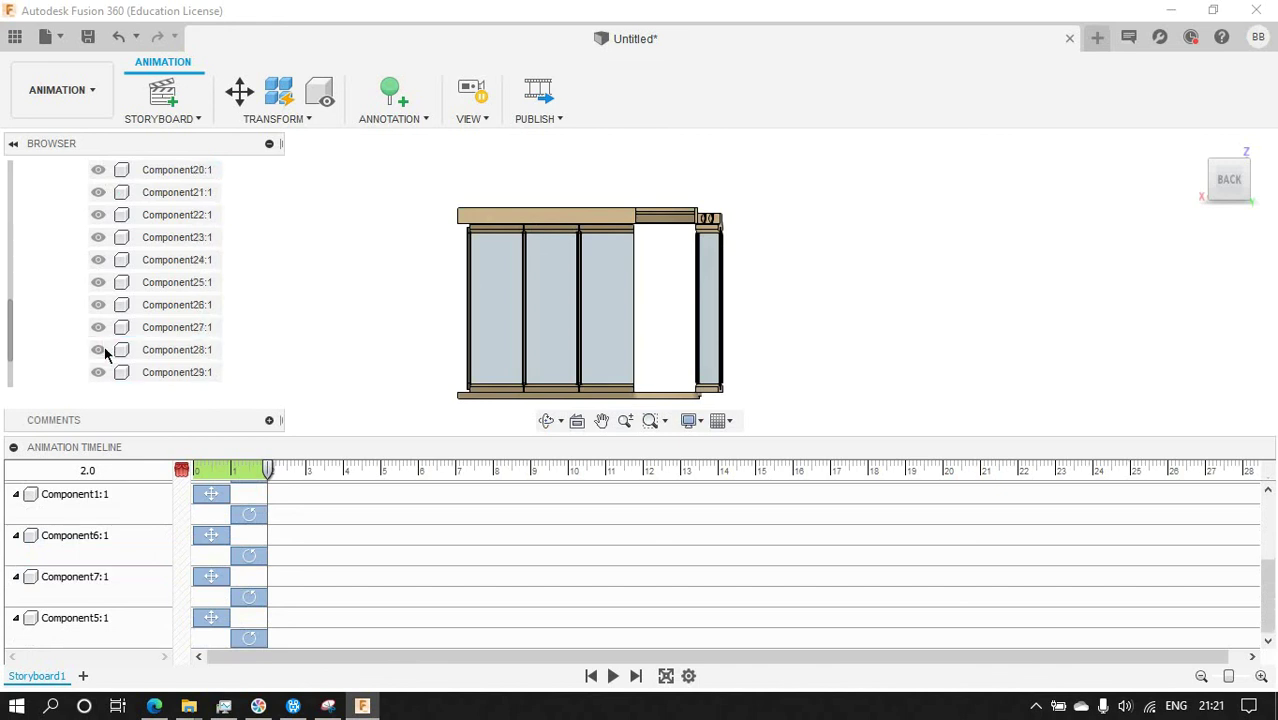
Hide top rail pieces Component33:1 and Component32:1.
left_click(98, 372)
left_click(98, 349)
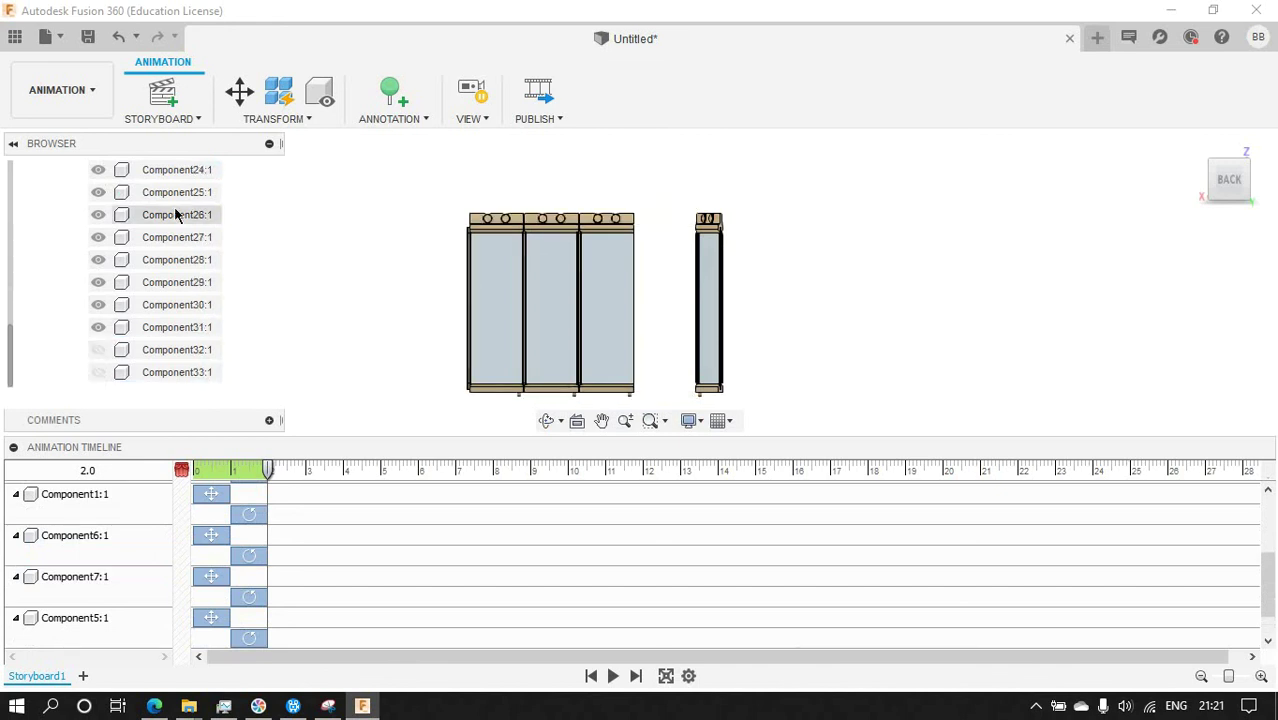
left_click(590, 257)
Start a move and try sliding several door panels, including Component26 and 29, along X.
key("m")
scroll(600, 240, "up", 3)
scroll(603, 234, "up", 2)
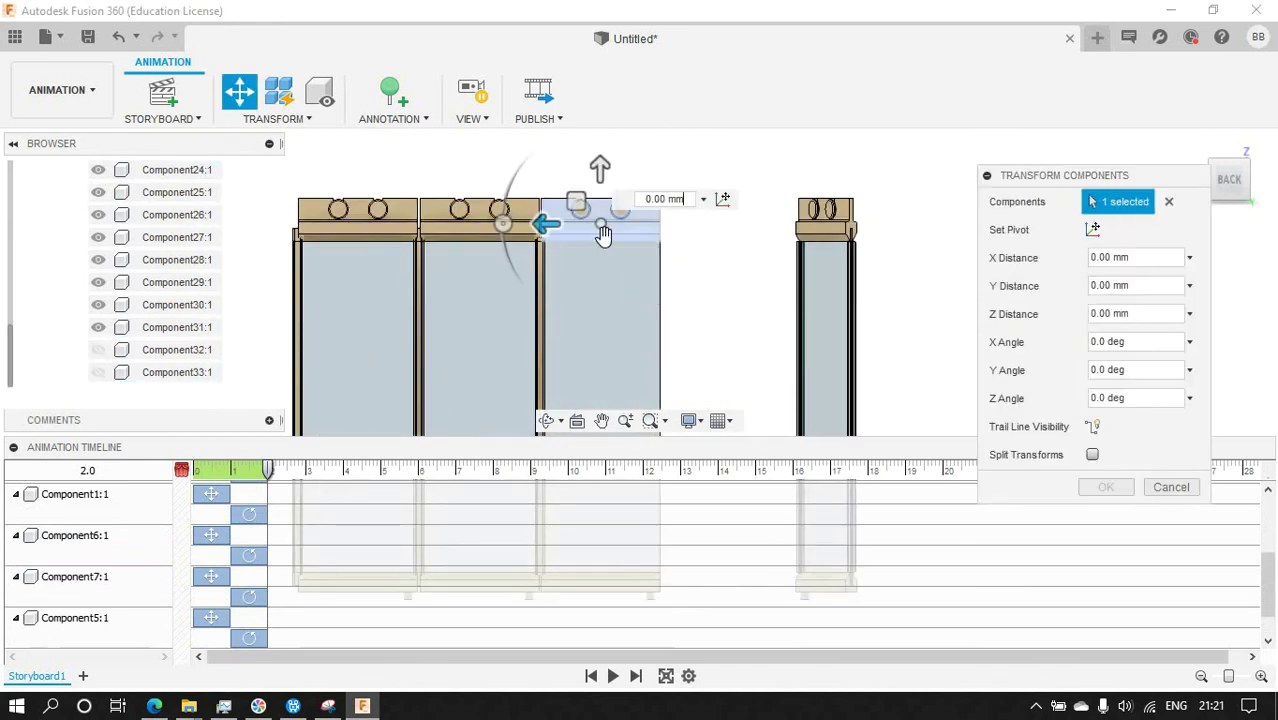
scroll(603, 234, "up", 2)
left_click(579, 331, "ctrl")
scroll(579, 331, "down", 5)
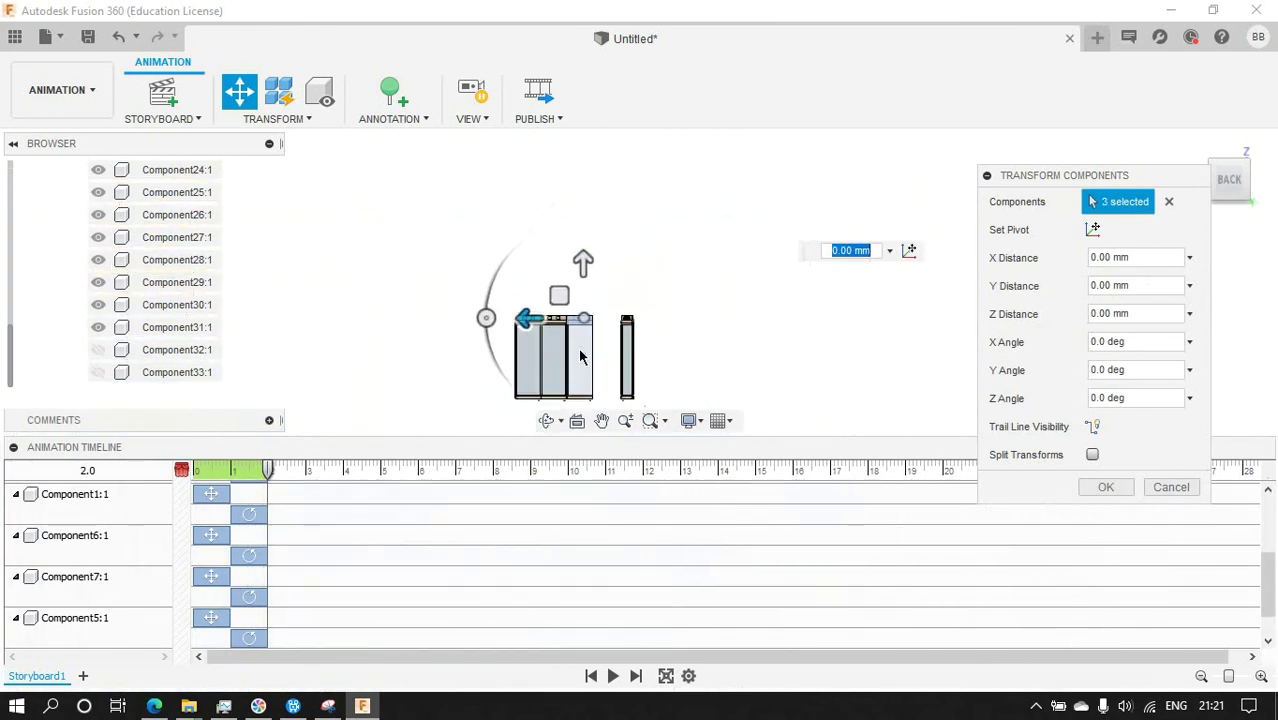
scroll(580, 357, "up", 5)
left_click(575, 340, "ctrl")
left_click(585, 330, "ctrl")
scroll(585, 327, "down", 3)
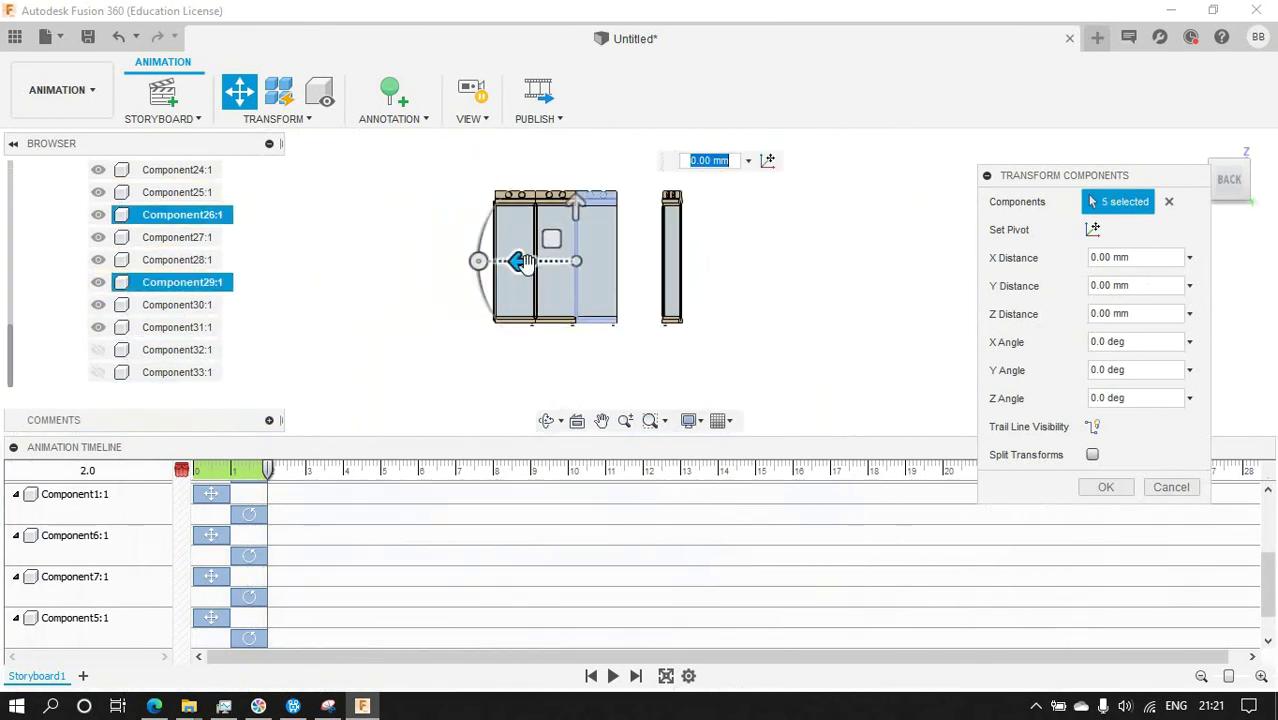
left_click_drag(527, 262, 563, 263)
Reselect the right panel's six components, including its top rail parts and Component26, and drag along X.
left_click(607, 296)
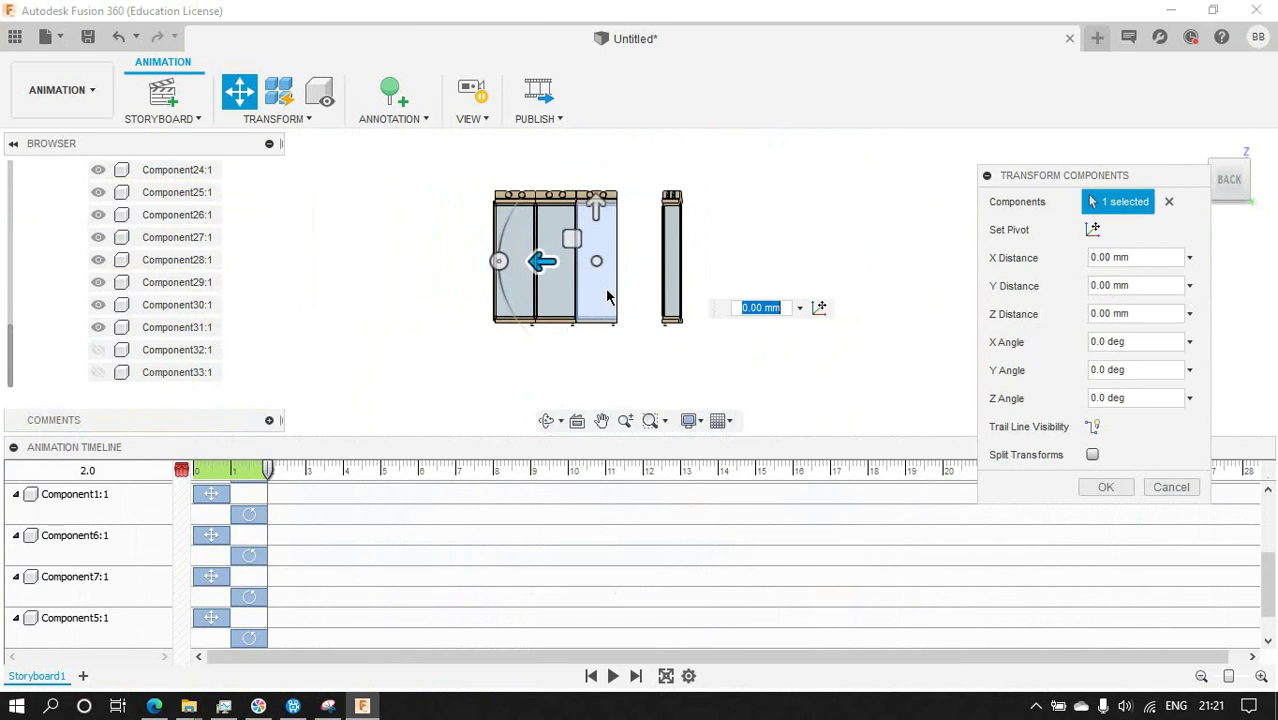
left_click(1036, 706)
scroll(607, 238, "up", 5)
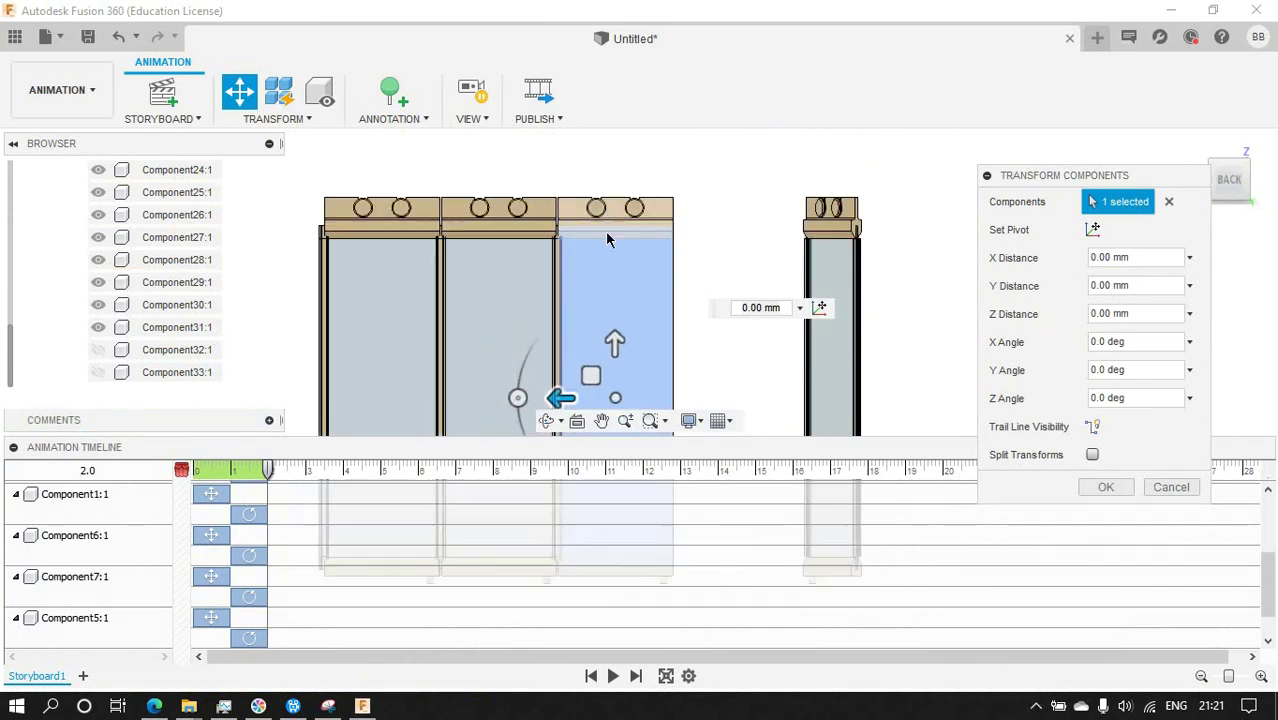
left_click(596, 208, "ctrl")
left_click(634, 208, "ctrl")
left_click(615, 218, "ctrl")
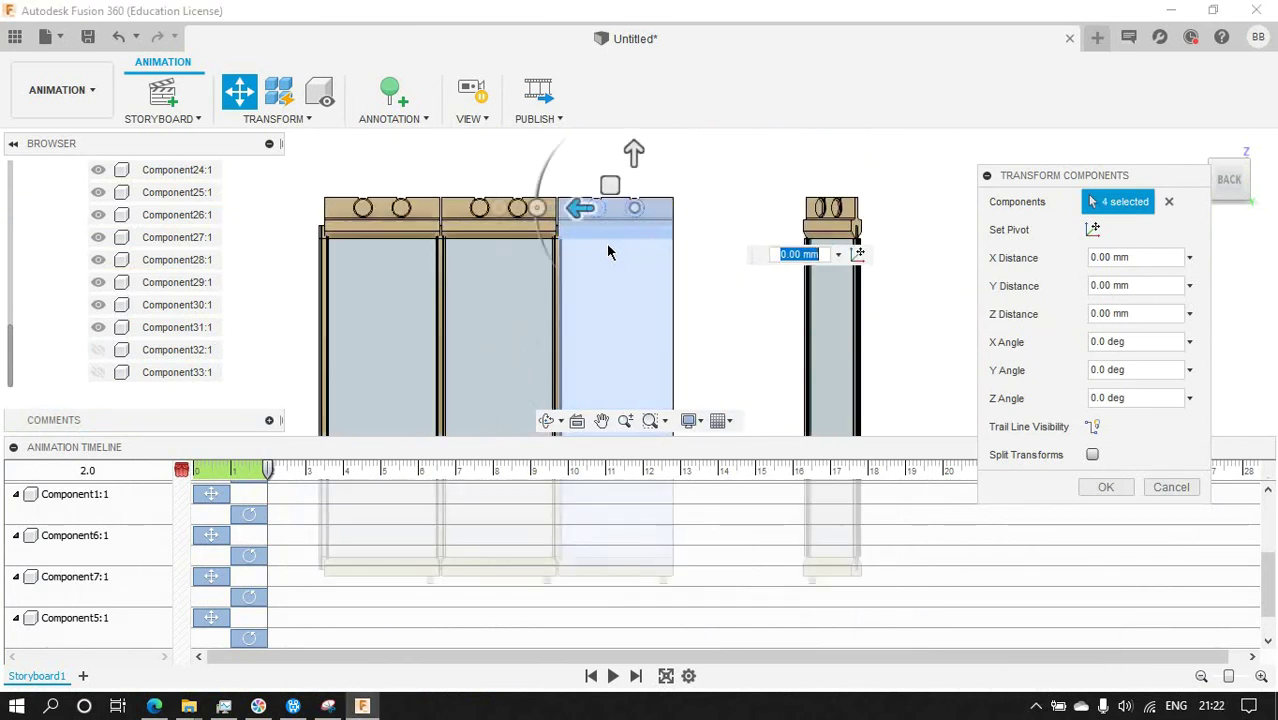
scroll(607, 340, "up", 2)
left_click(600, 305, "ctrl")
left_click(578, 287, "ctrl")
scroll(578, 287, "down", 3)
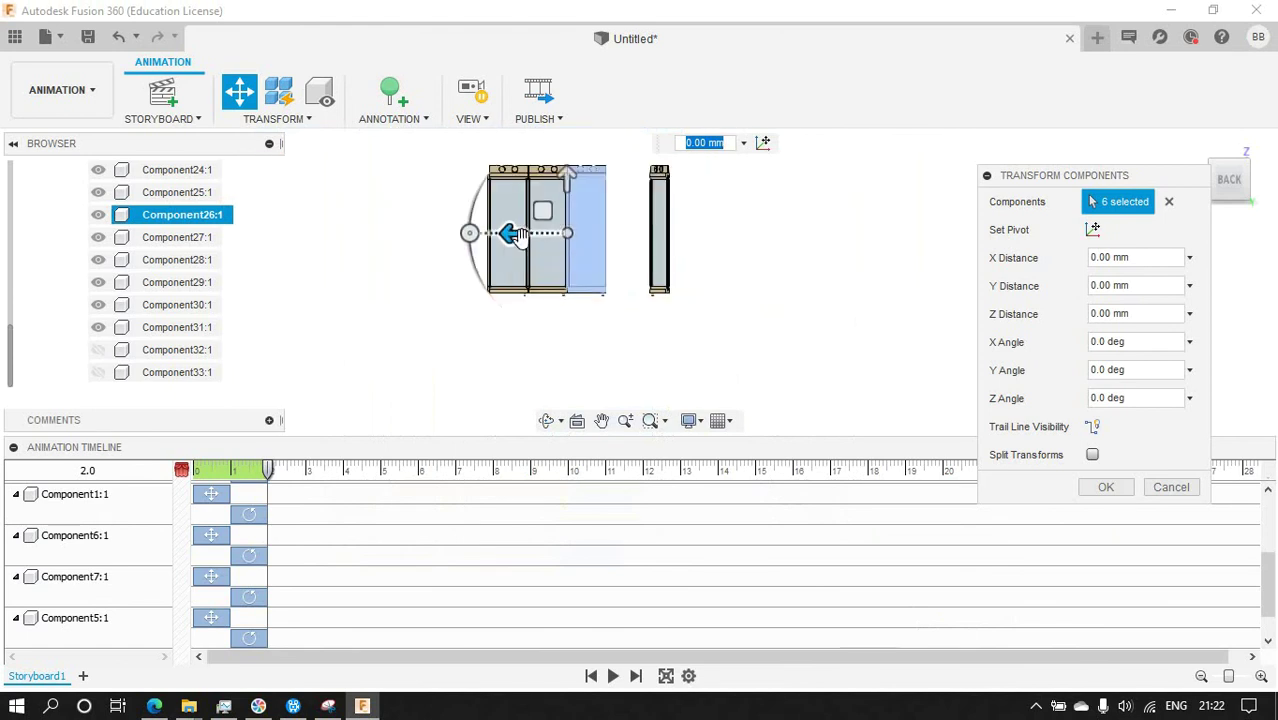
left_click_drag(522, 230, 565, 250)
Set the X distance to -340 mm and confirm the move.
scroll(640, 260, "up", 2)
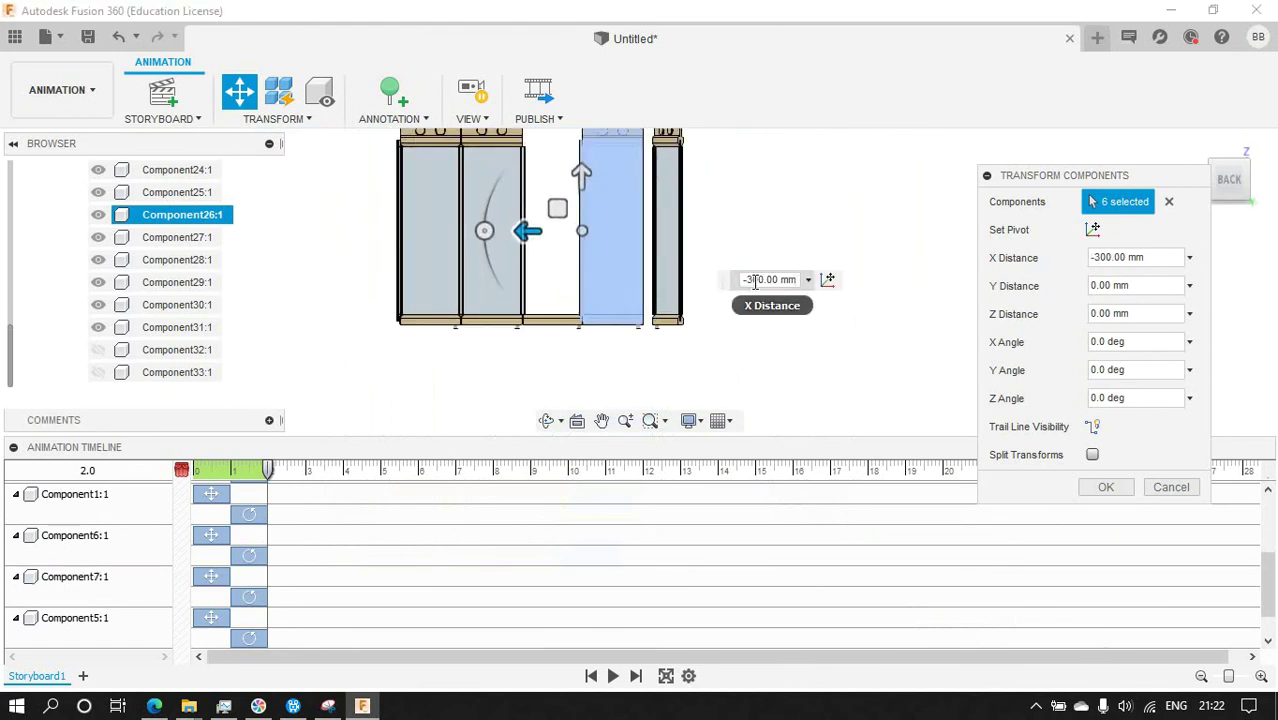
type("1")
key("BackSpace")
type("5")
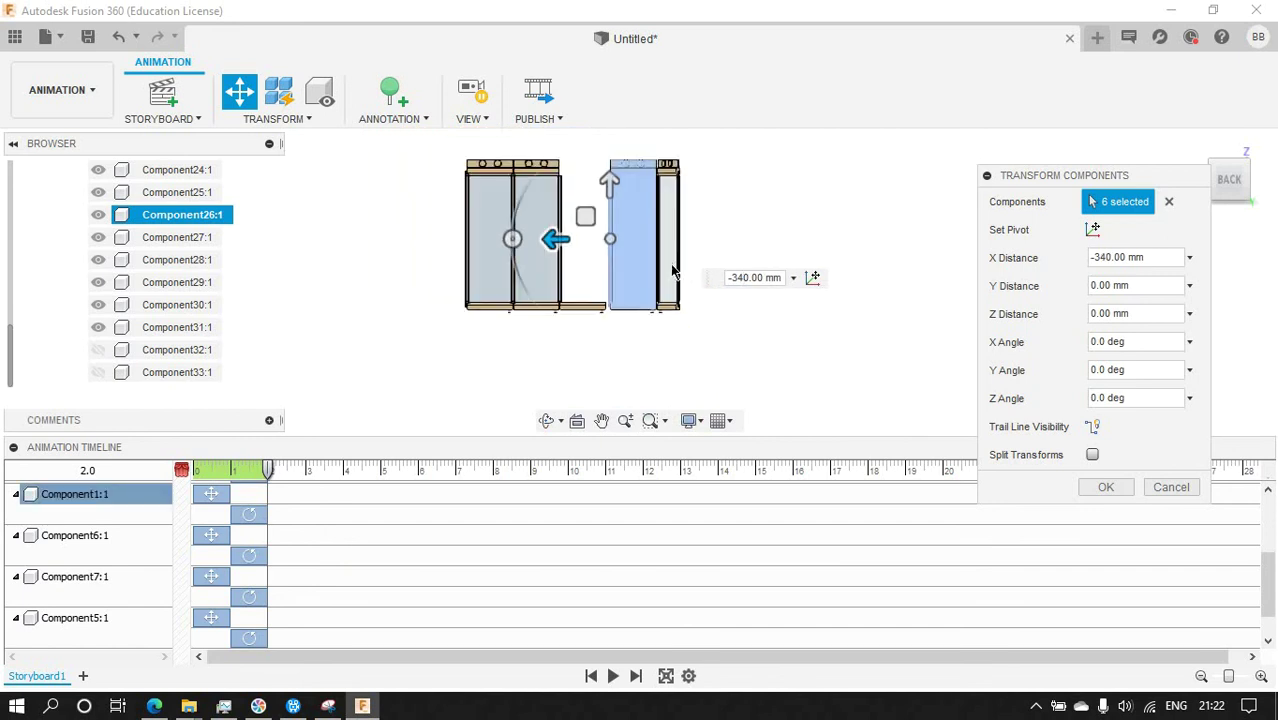
left_click(1103, 487)
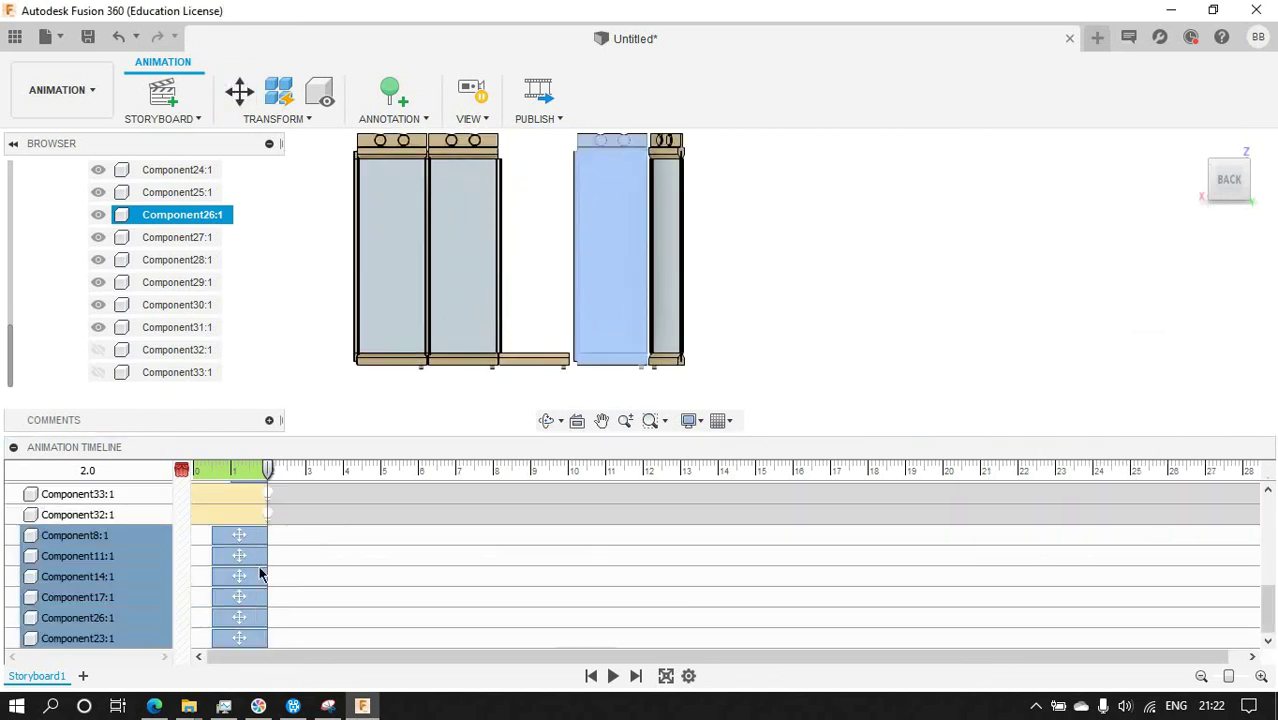
Shift the Component8 and Component11 move blocks to start at 2 s, then preview in iso and BACK views.
left_click_drag(301, 537, 303, 537)
left_click_drag(240, 556, 352, 556)
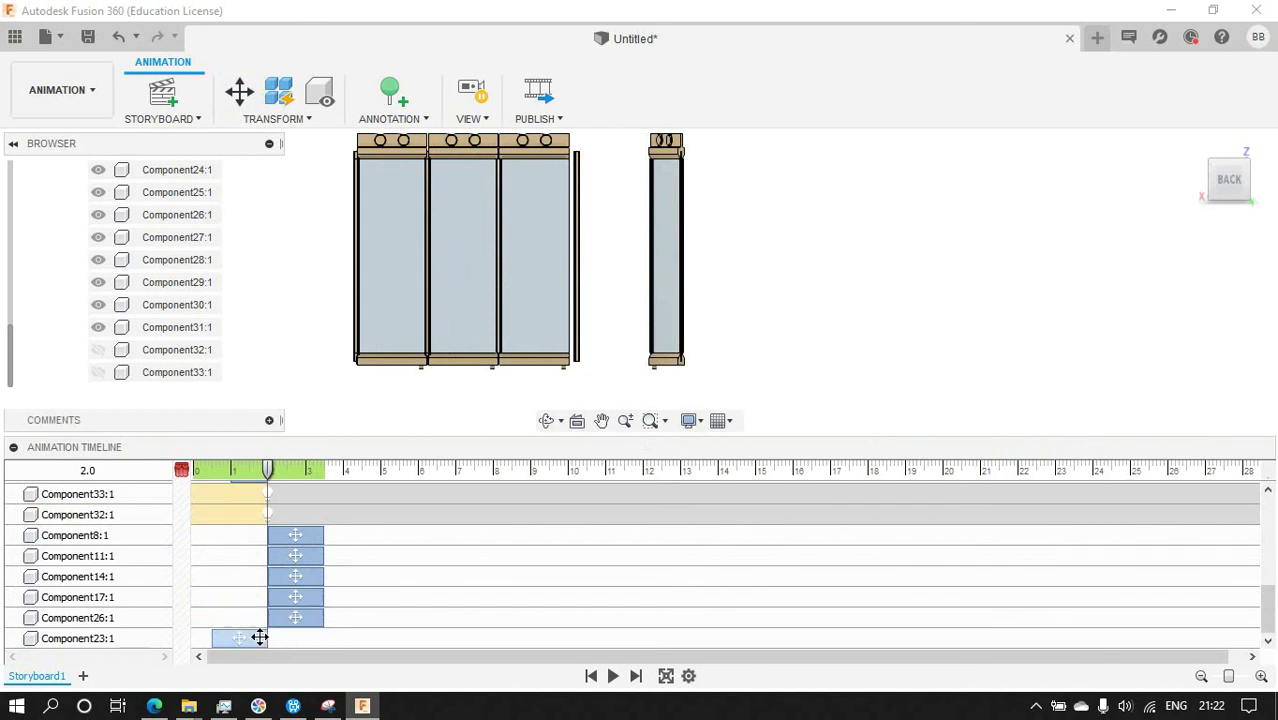
left_click(613, 676)
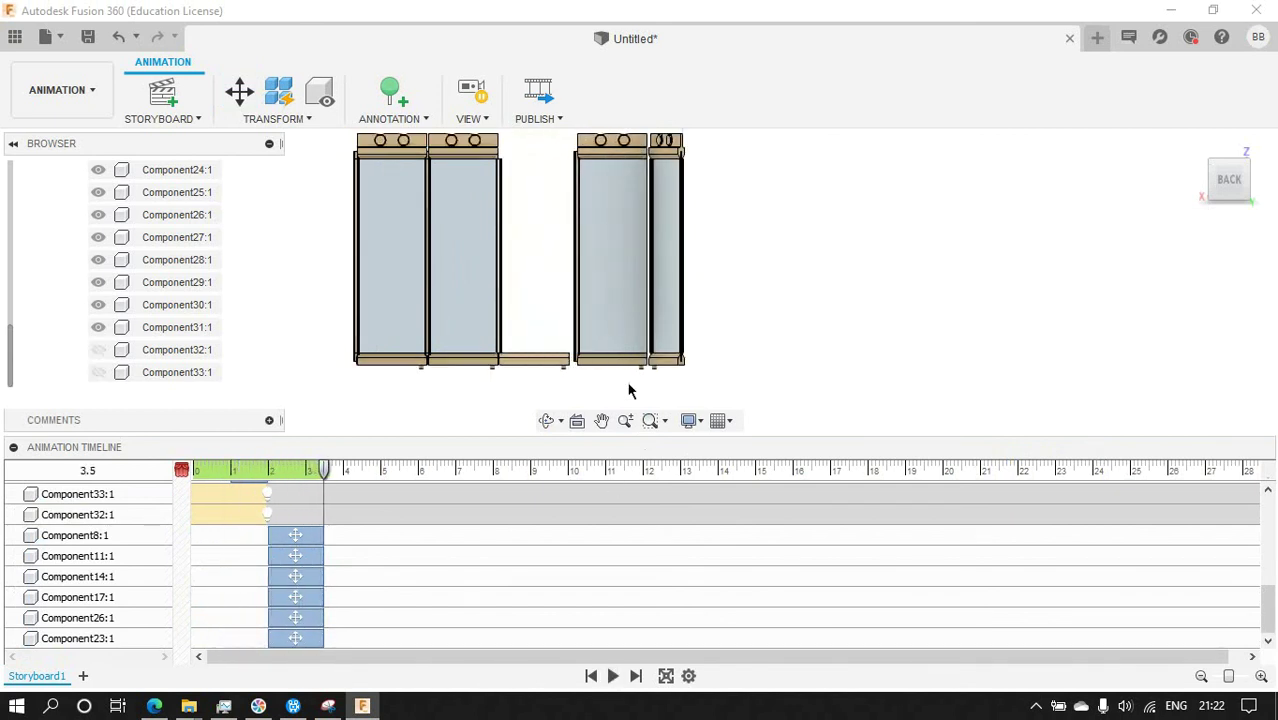
left_click(1250, 175)
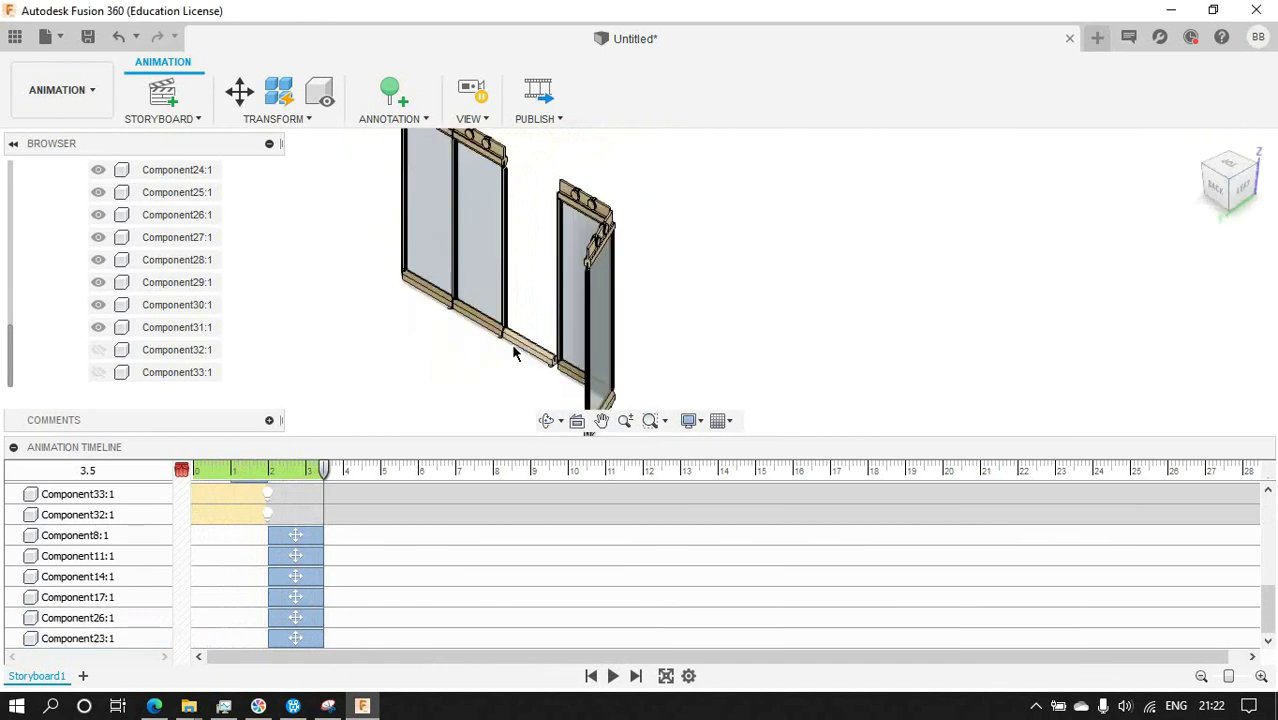
left_click(1217, 195)
Start a new transform and select the six slid panel components, including Component26.
left_click(240, 88)
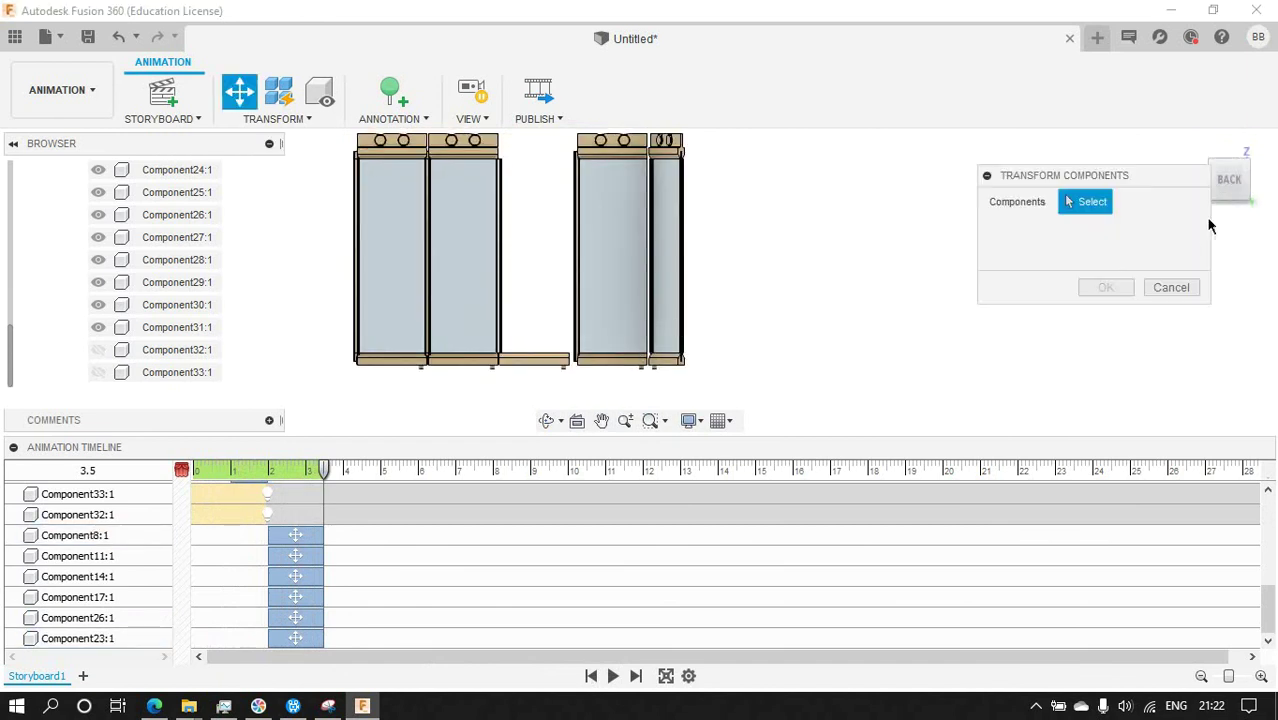
middle_click_drag(665, 354, 618, 175, "shift")
scroll(615, 176, "up", 5)
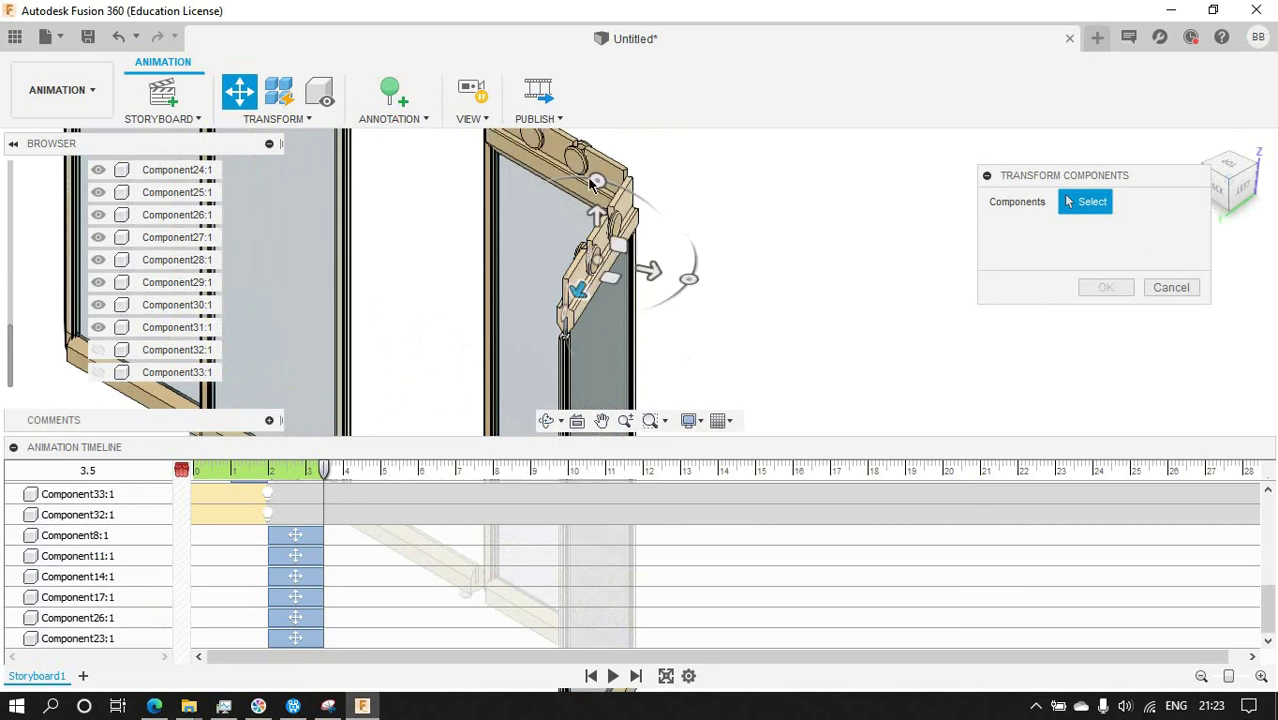
left_click(580, 210)
scroll(560, 200, "down", 3)
scroll(517, 190, "up", 5)
scroll(517, 190, "down", 3)
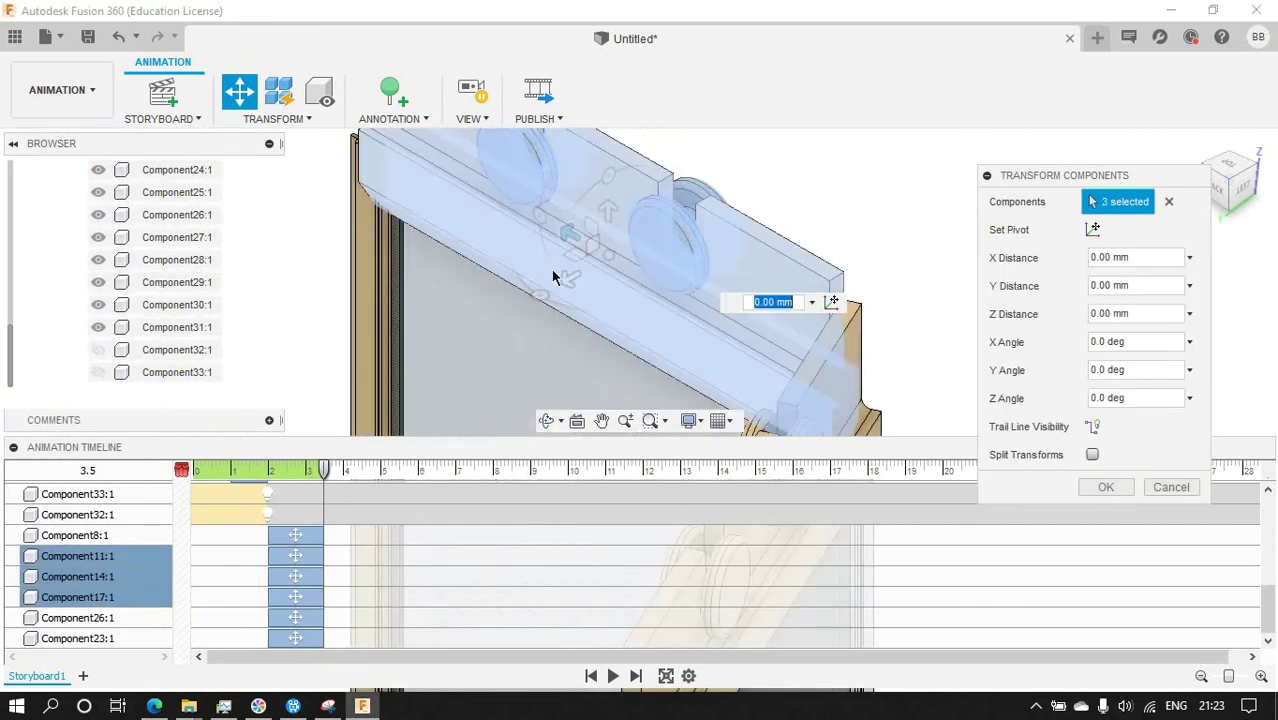
left_click(551, 269)
left_click(382, 254)
scroll(495, 278, "down", 3)
left_click(508, 280)
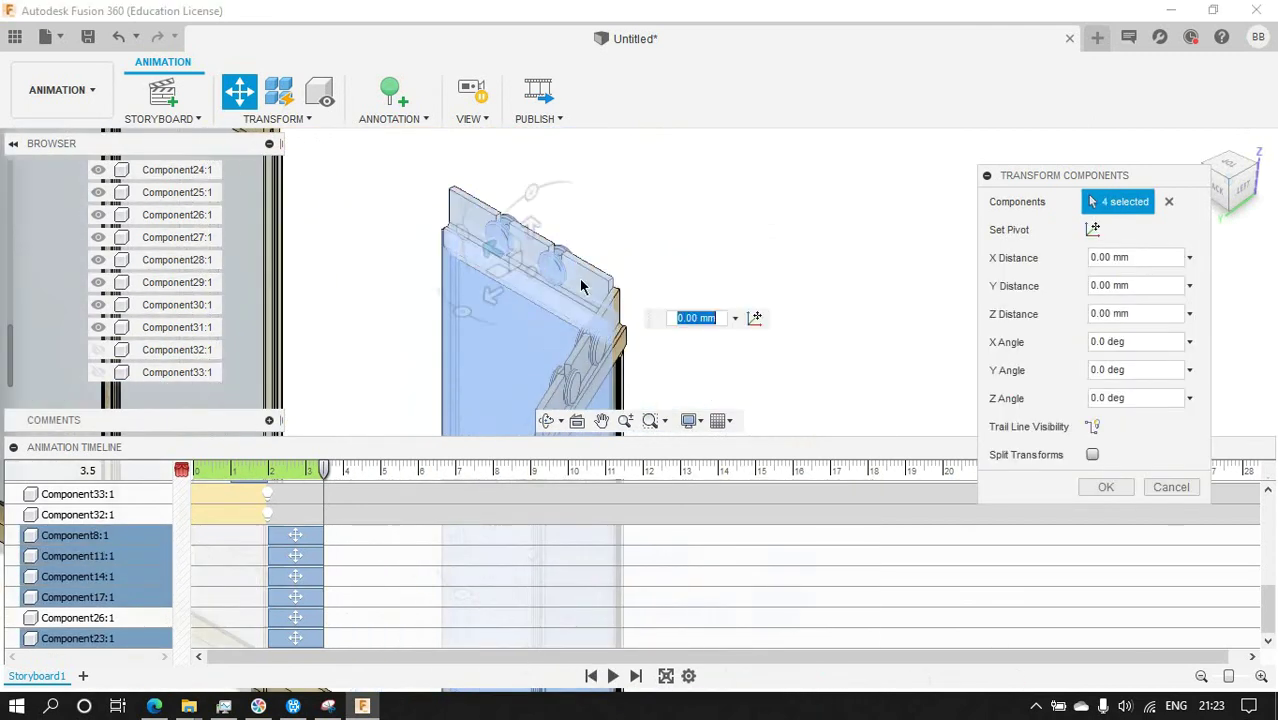
scroll(551, 280, "up", 3)
left_click(610, 333)
scroll(610, 333, "down", 2)
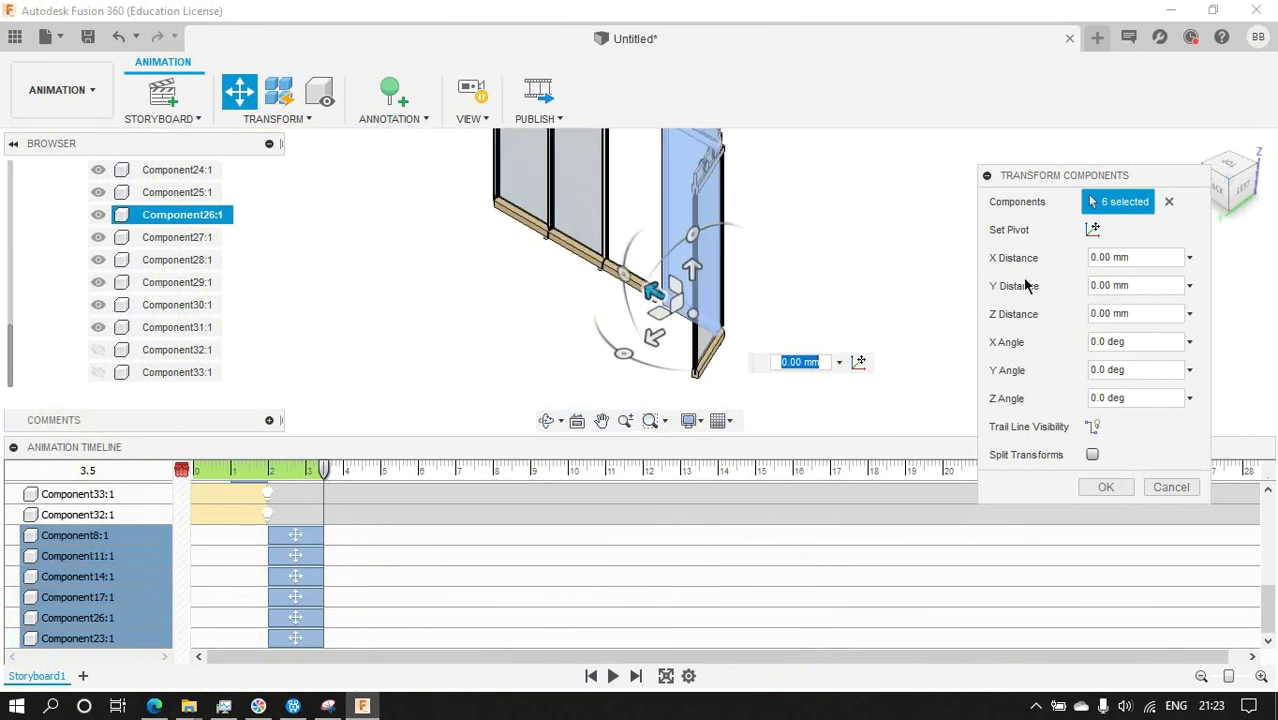
Pivot at the frame's top corner and swing the panels -115° about X, checking back and corner views.
left_click(1093, 229)
scroll(784, 248, "up", 5)
scroll(676, 143, "up", 2)
left_click(659, 150)
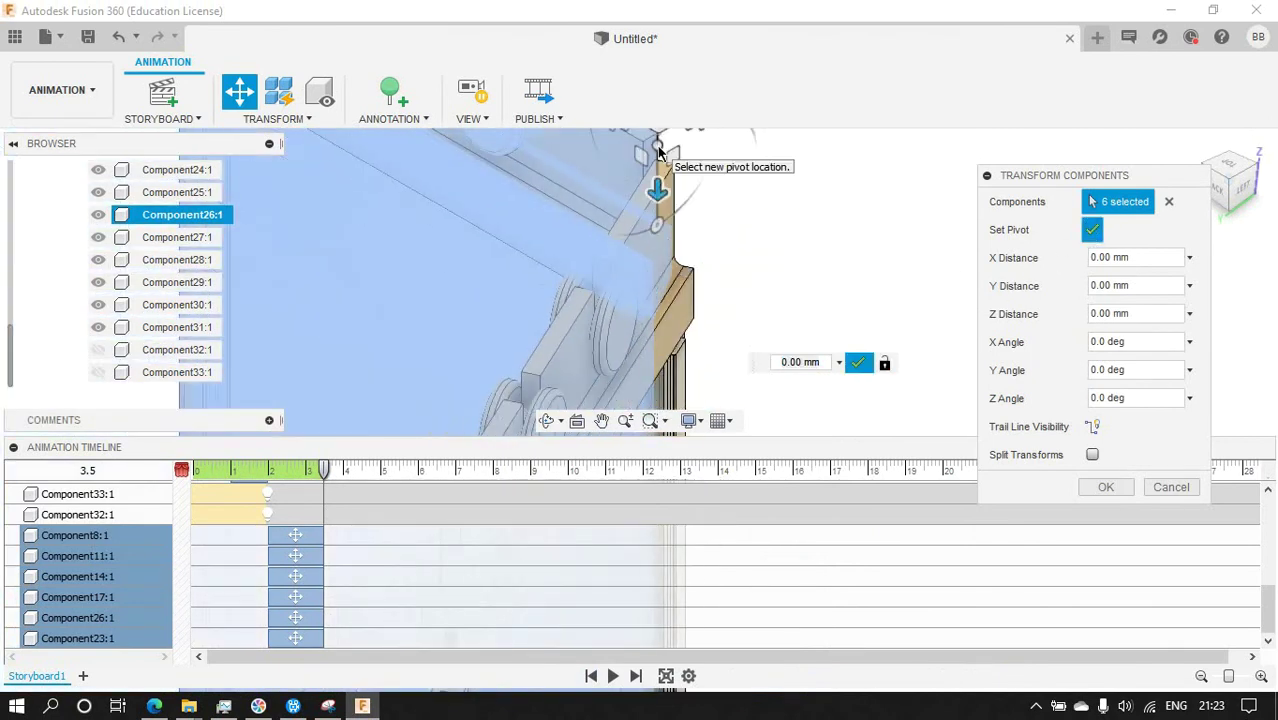
type("115")
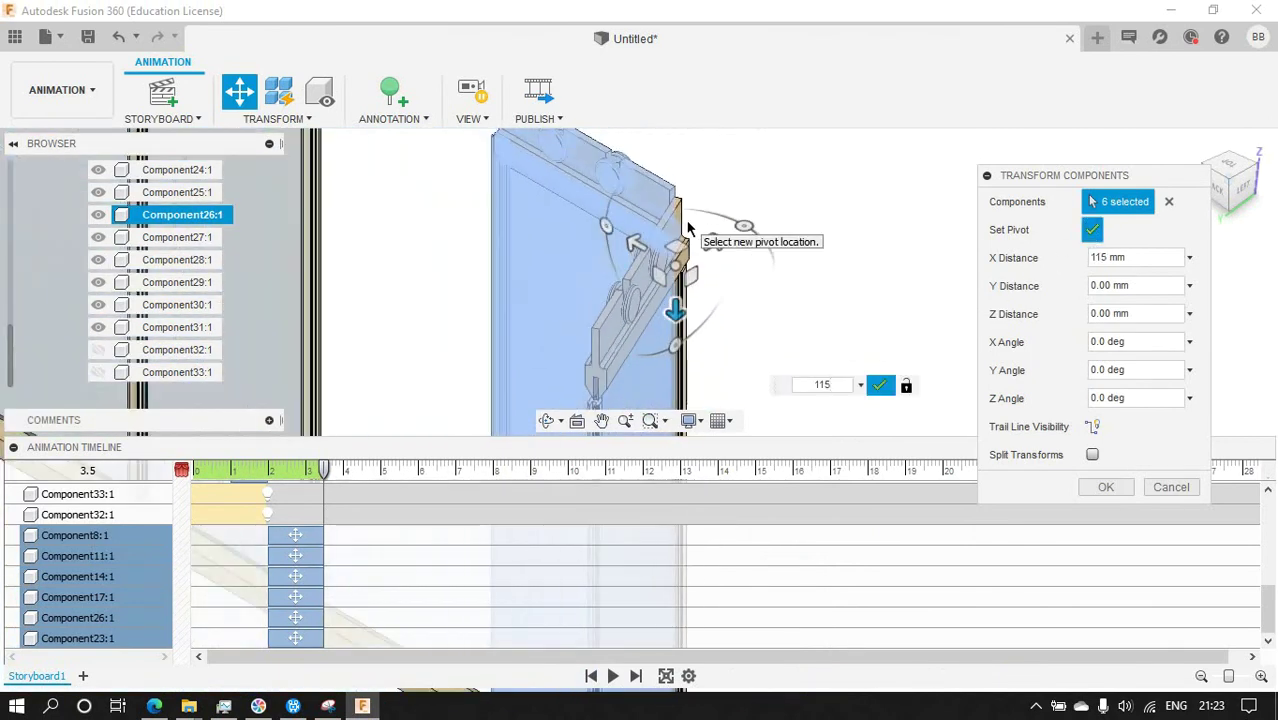
mouse_move(744, 240)
left_mouse_down()
mouse_move(685, 207)
mouse_move(584, 247)
left_mouse_up()
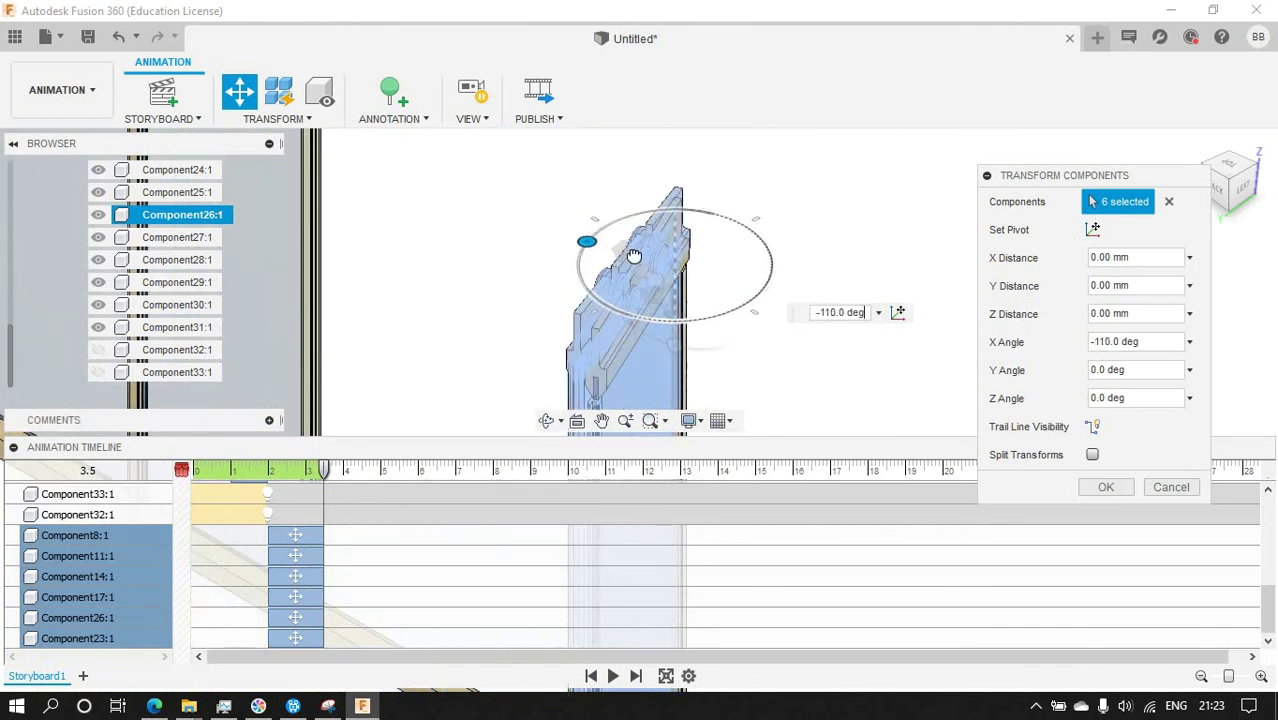
left_click_drag(615, 253, 579, 251)
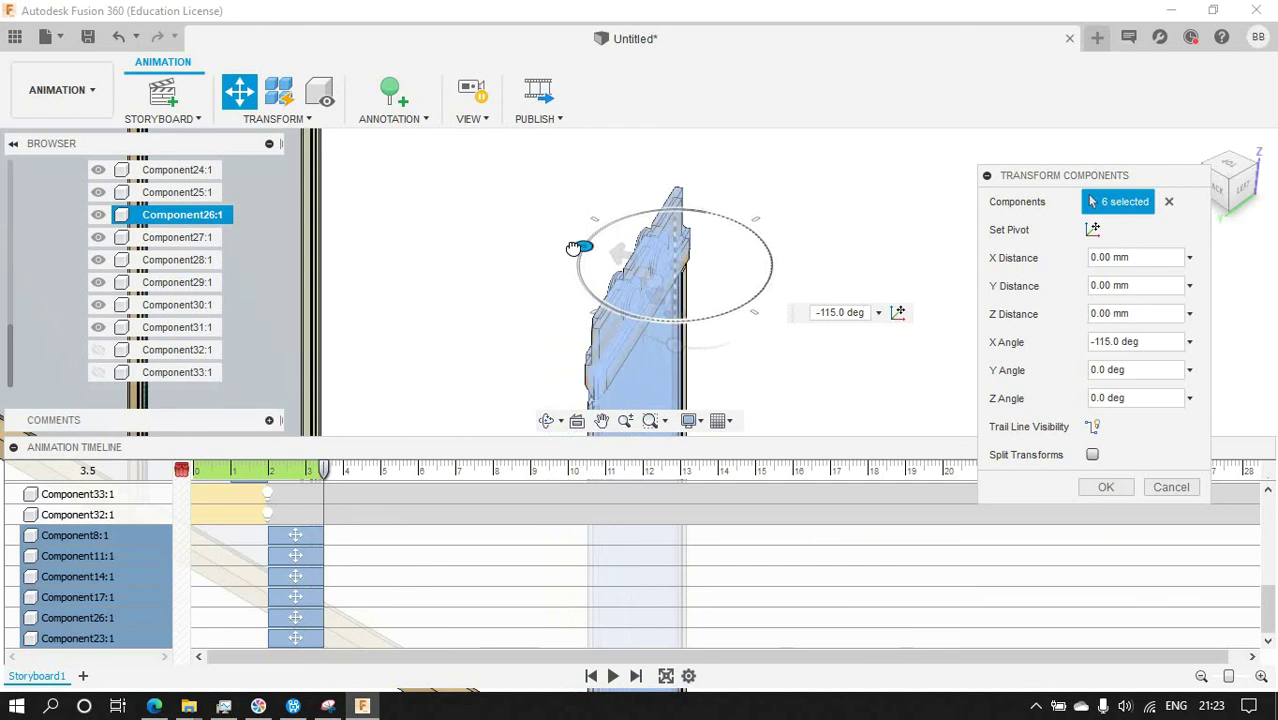
left_click(1218, 187)
scroll(838, 228, "up", 2)
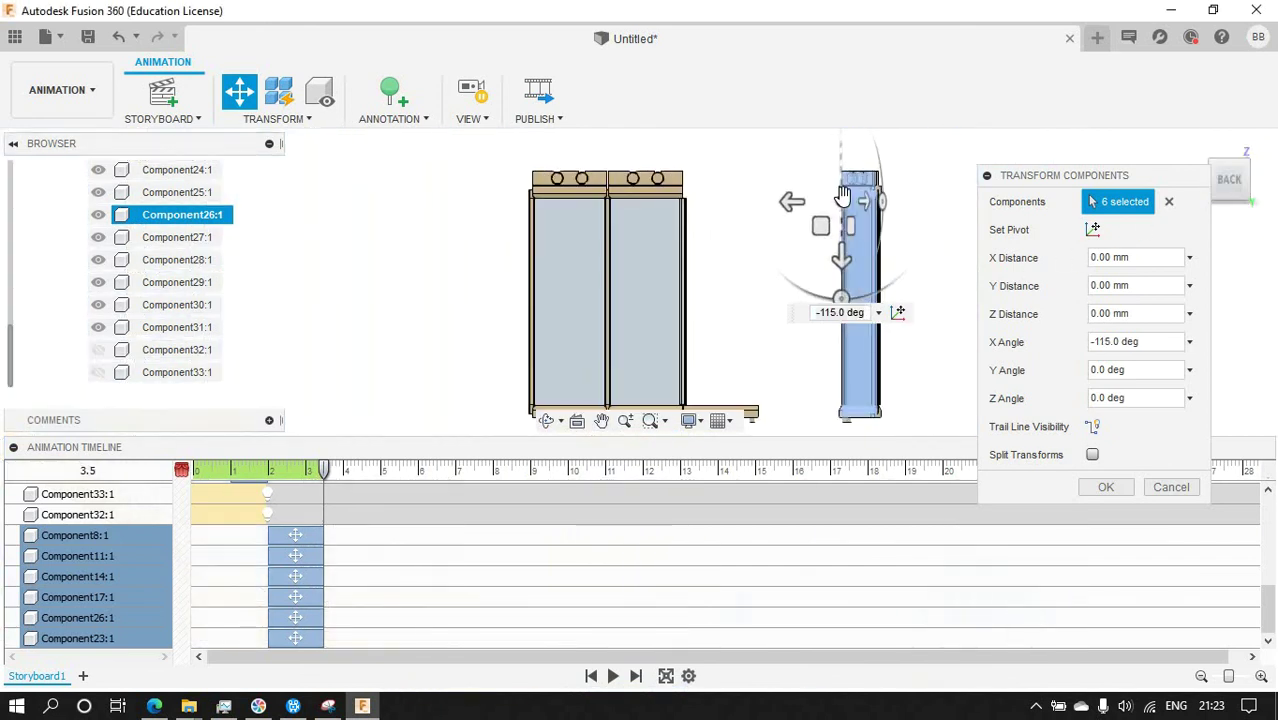
left_click(1218, 170)
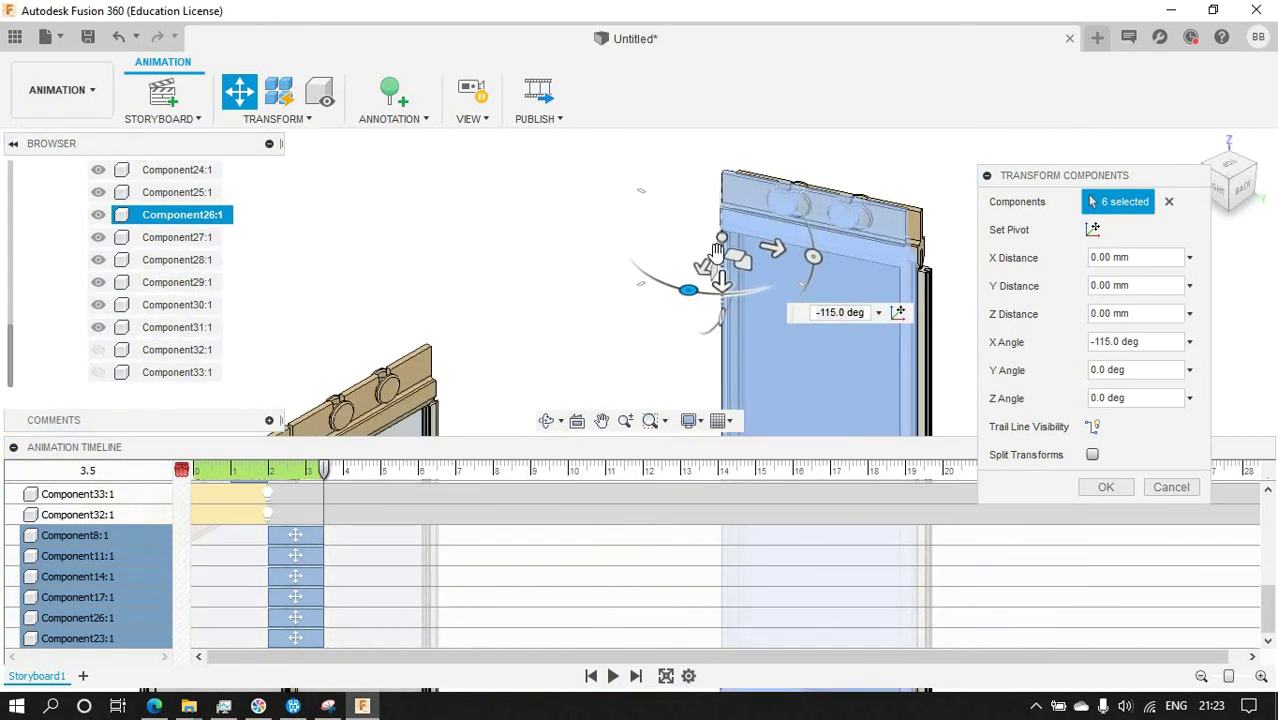
Commit the rotation, review Component8's move settings, and return to the back view.
left_click(1105, 487)
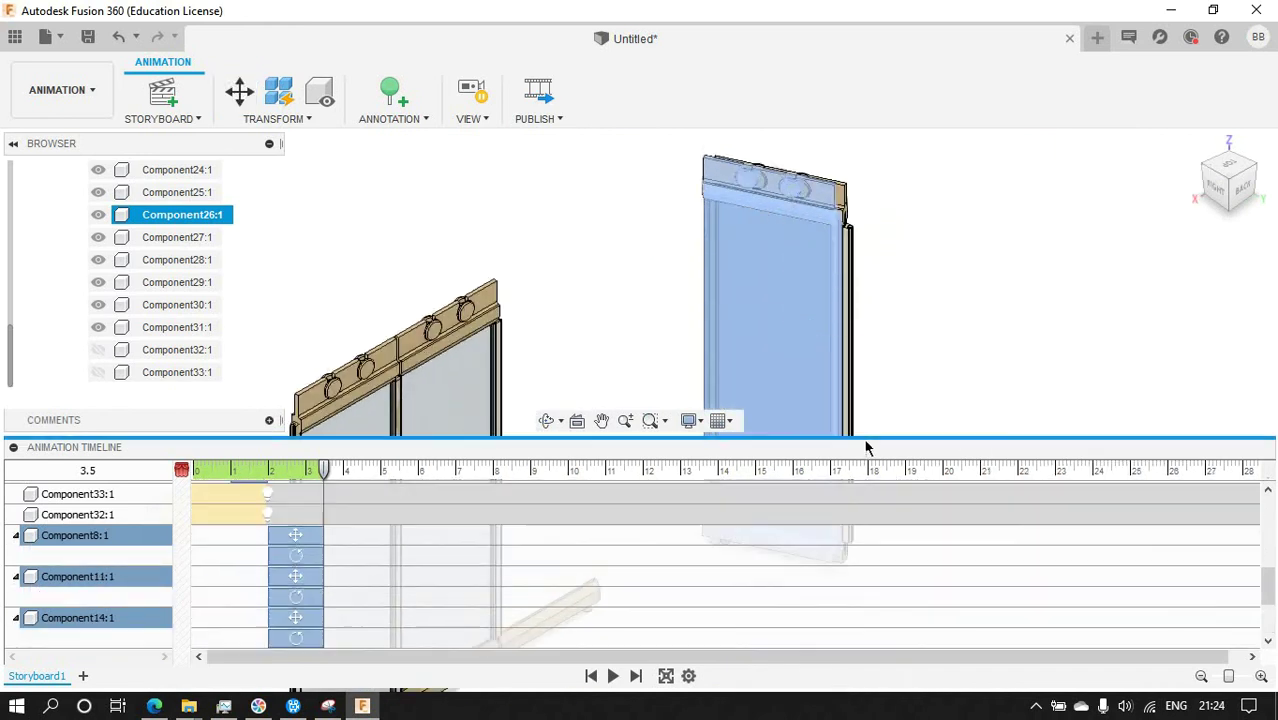
right_click(297, 534)
left_click(330, 565)
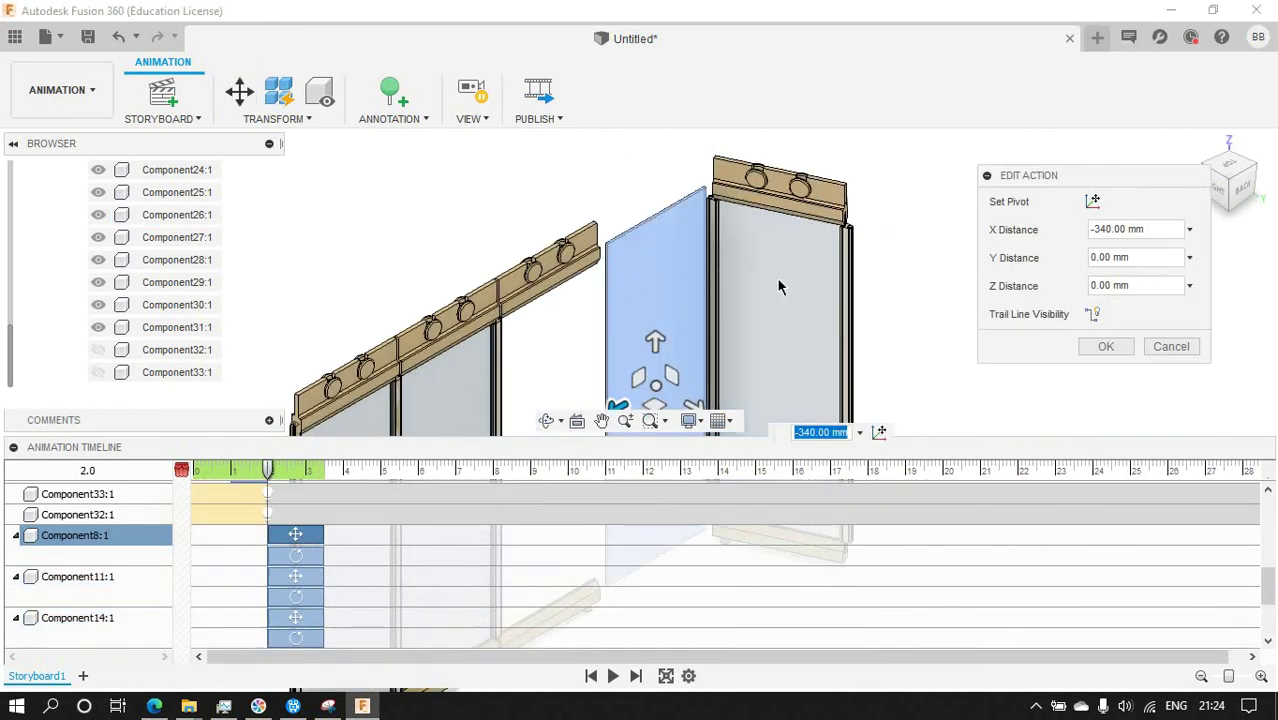
left_click(1246, 190)
left_click(1171, 346)
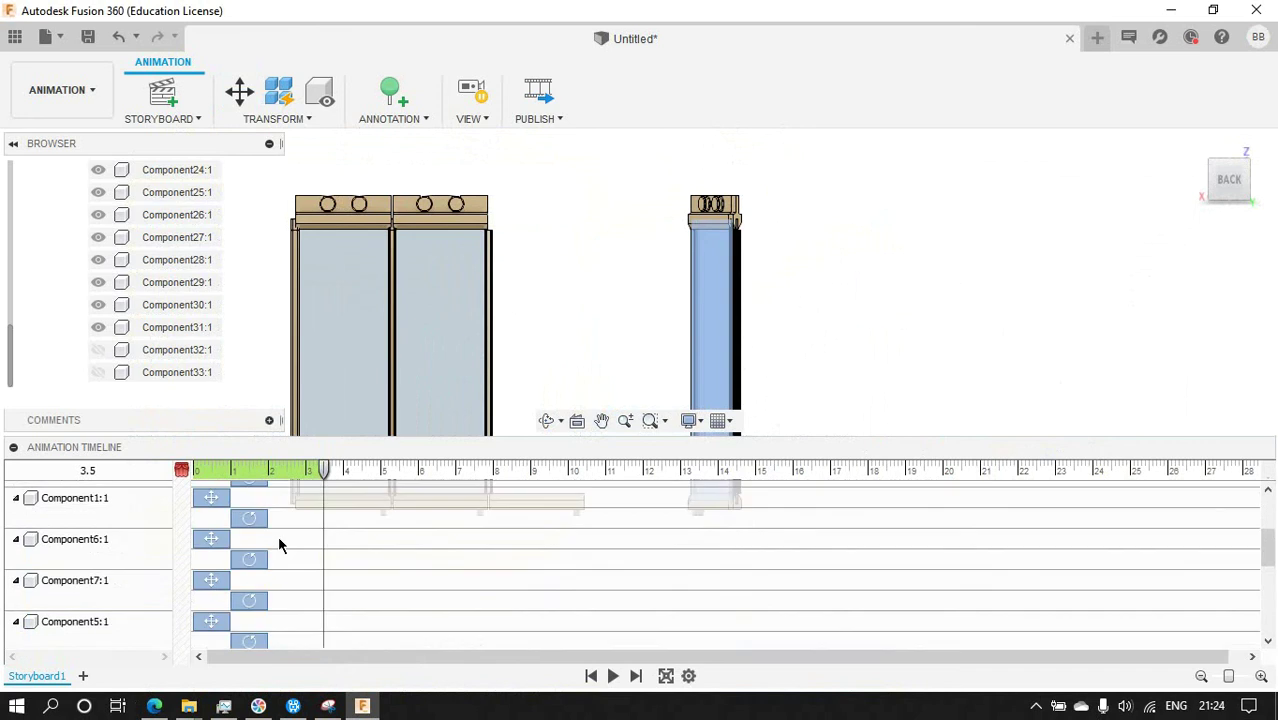
Select the timeline steps of Component11, 17, 26 and 23 and align their end times.
scroll(297, 515, "up", 2)
left_click(286, 627)
scroll(291, 583, "down", 1)
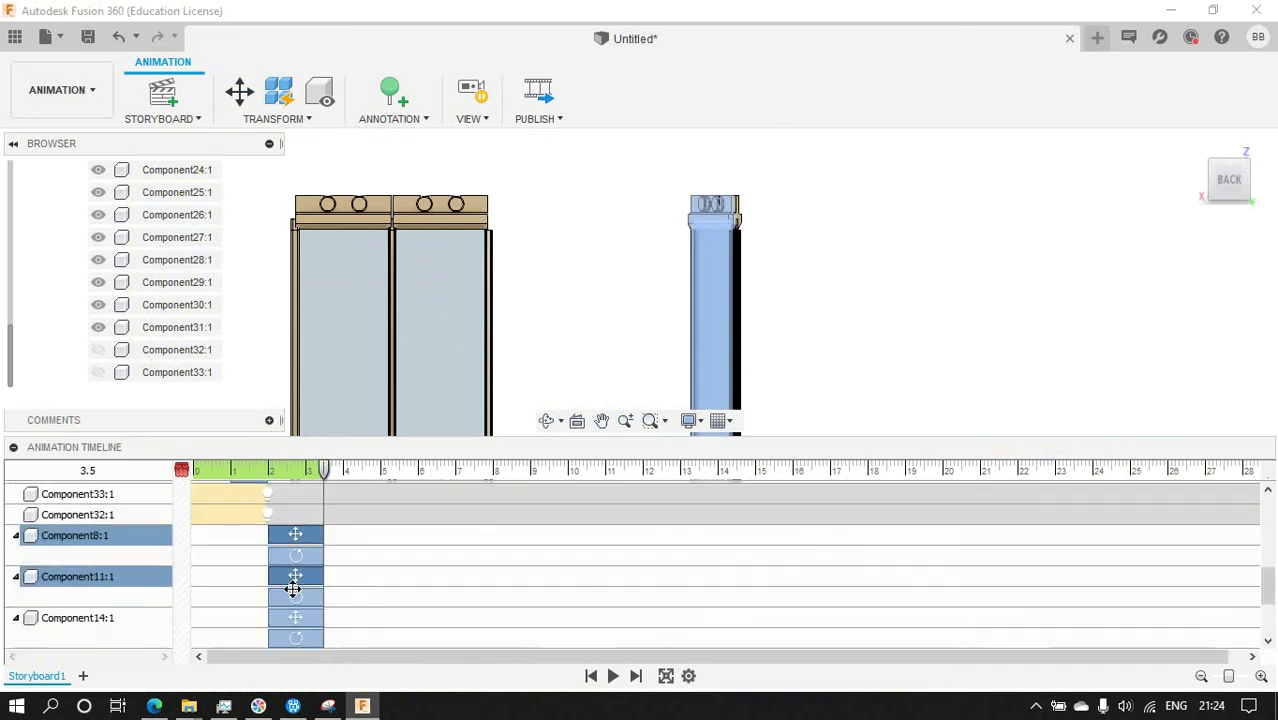
scroll(302, 596, "down", 2)
left_click(297, 551, "ctrl")
left_click(296, 588, "ctrl")
left_click(296, 628, "ctrl")
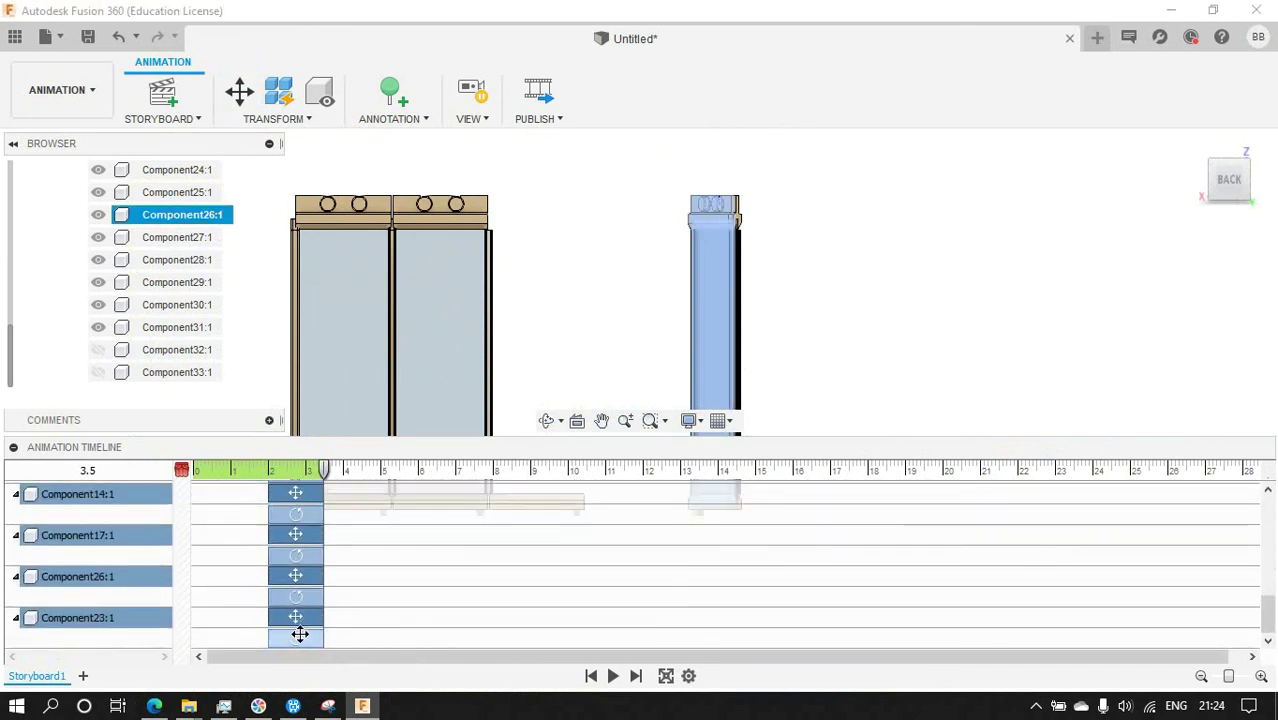
scroll(300, 618, "up", 2)
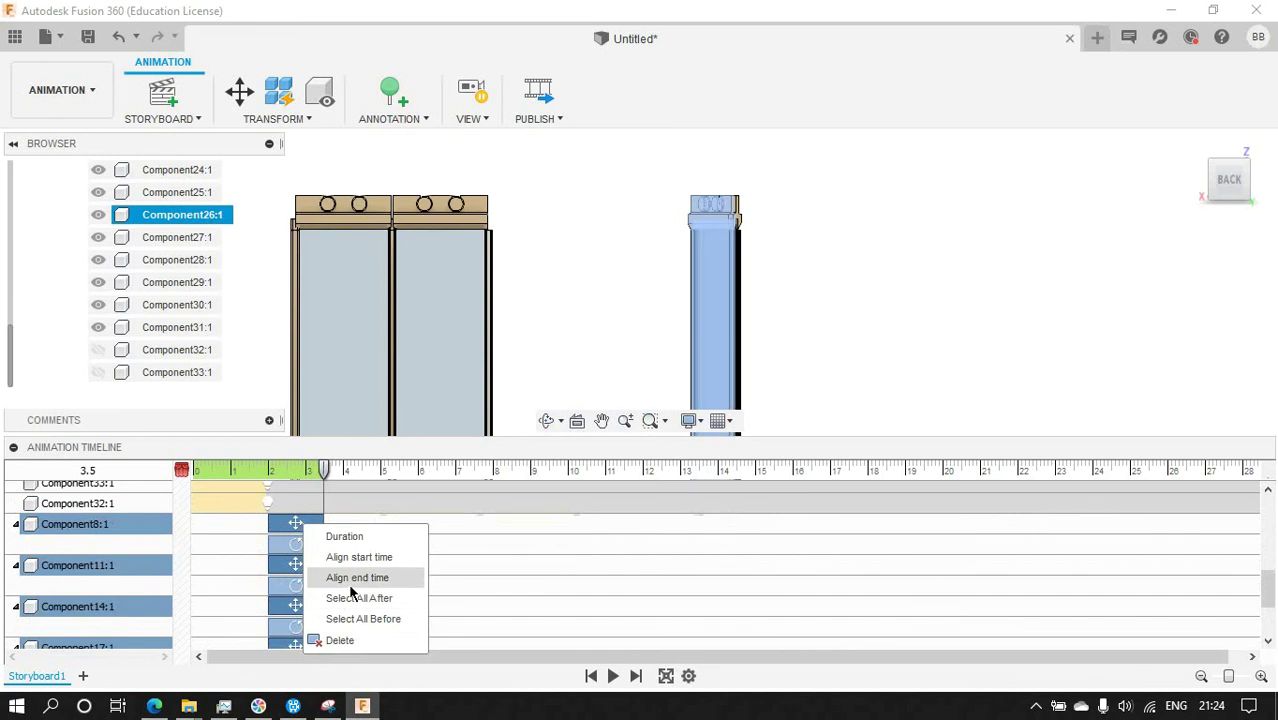
left_click(345, 580)
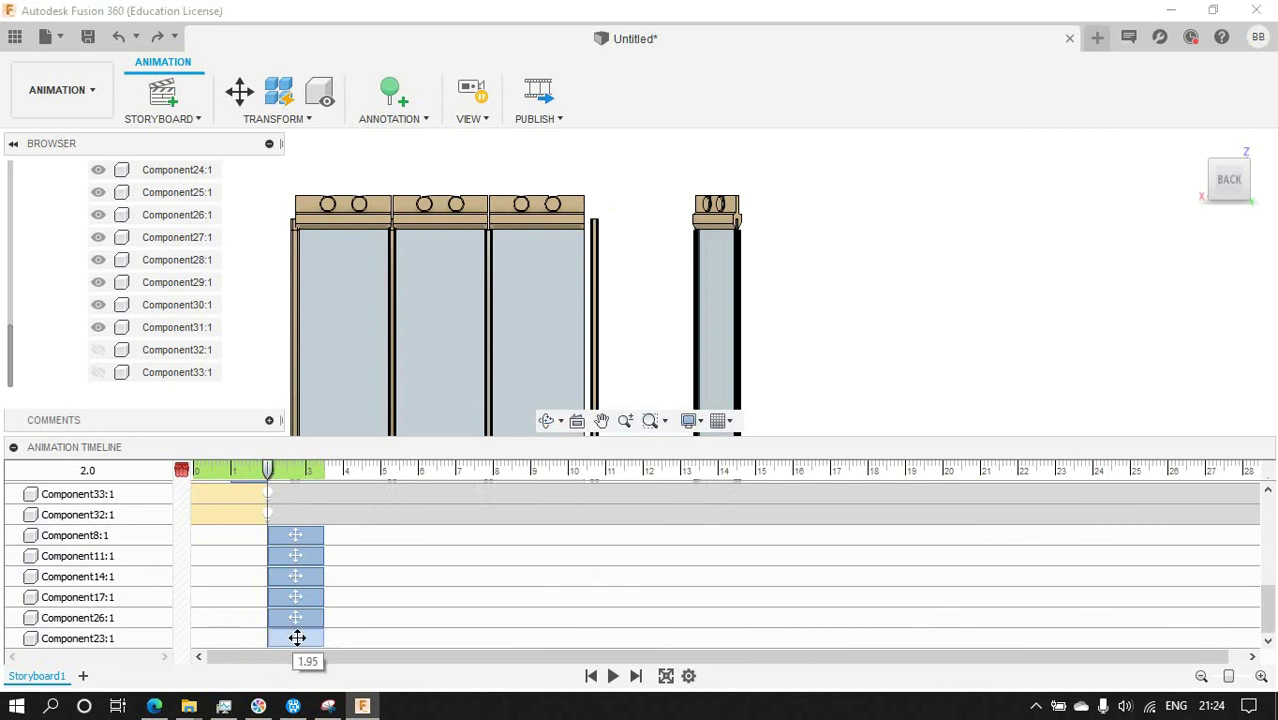
Delete the six panel components' selected actions from the Animation Timeline.
left_click_drag(296, 555, 294, 630)
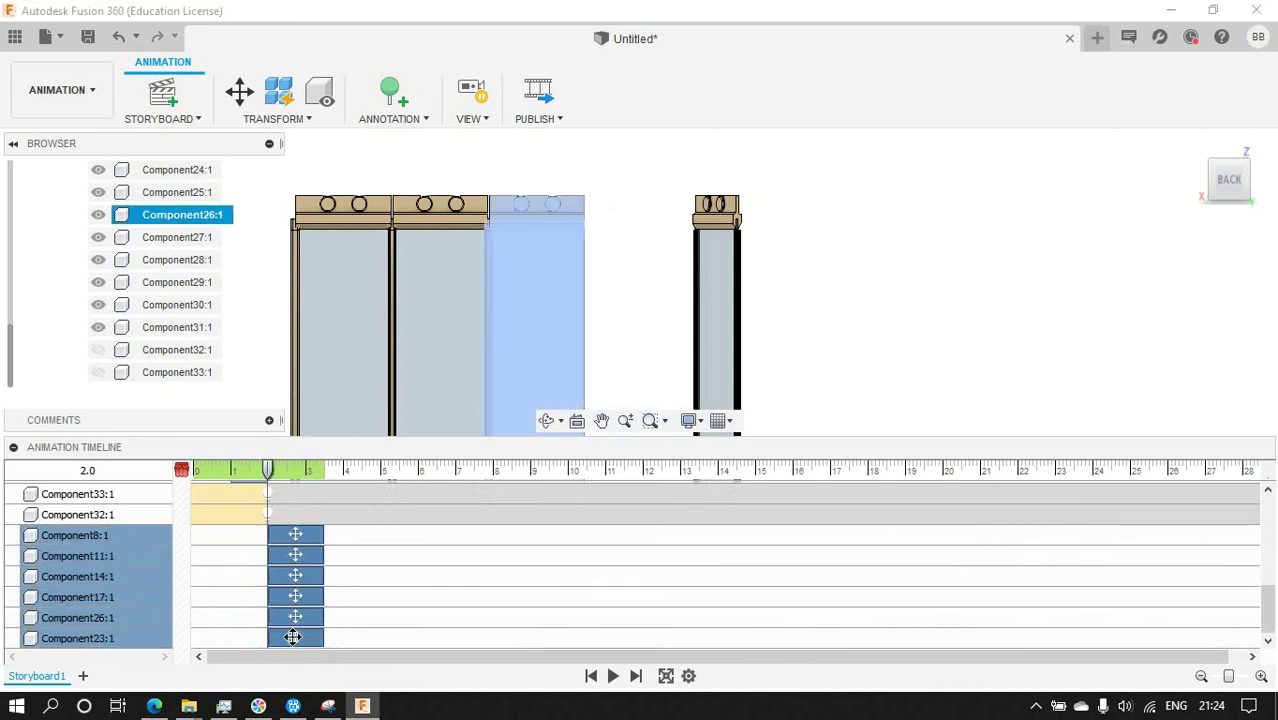
right_click(294, 630)
left_click(320, 622)
left_click(60, 617)
Select the third panel's top rail, glass and bottom rail for transforming.
scroll(602, 257, "down", 3)
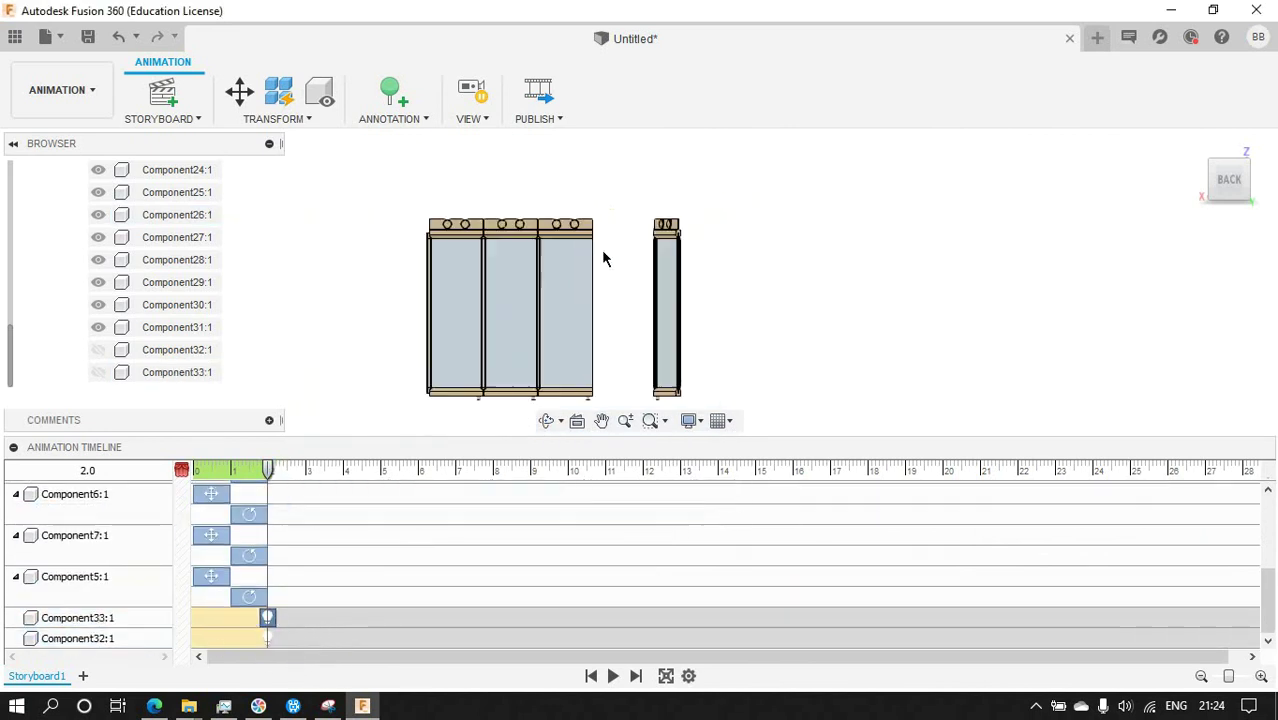
left_click(239, 92)
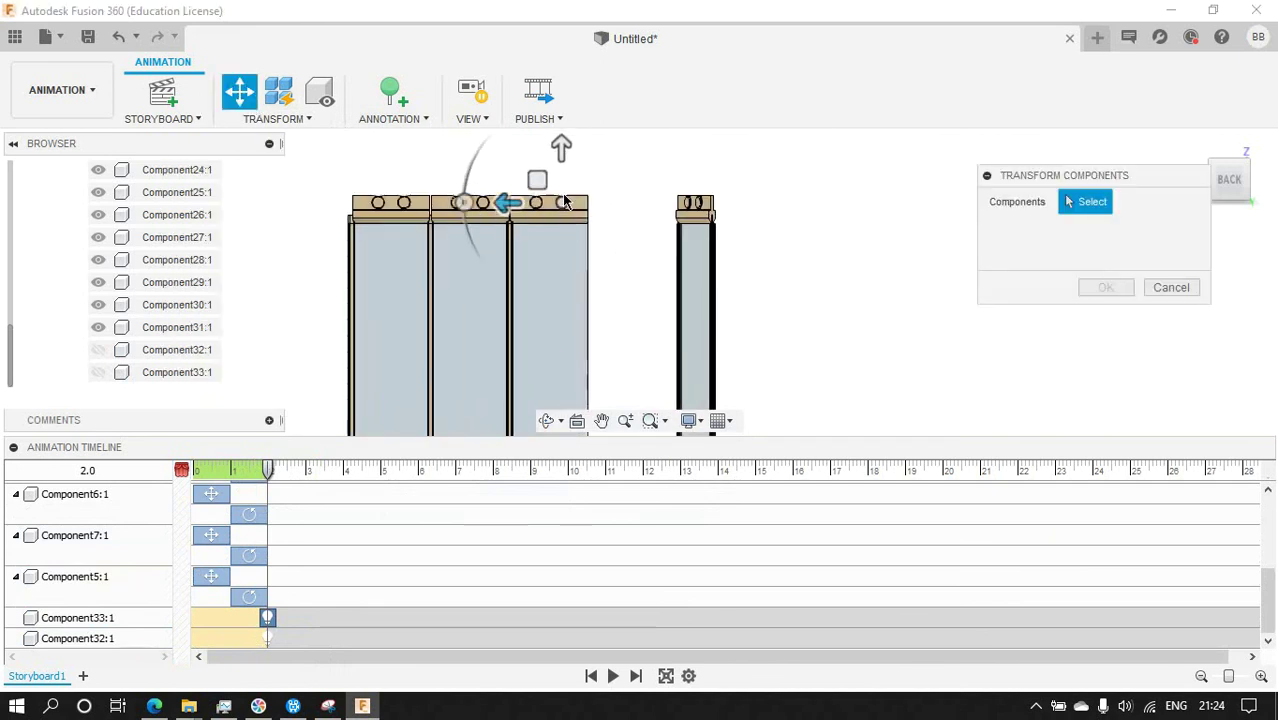
left_click(555, 208)
scroll(515, 205, "up", 2)
left_click(515, 205)
scroll(515, 205, "up", 2)
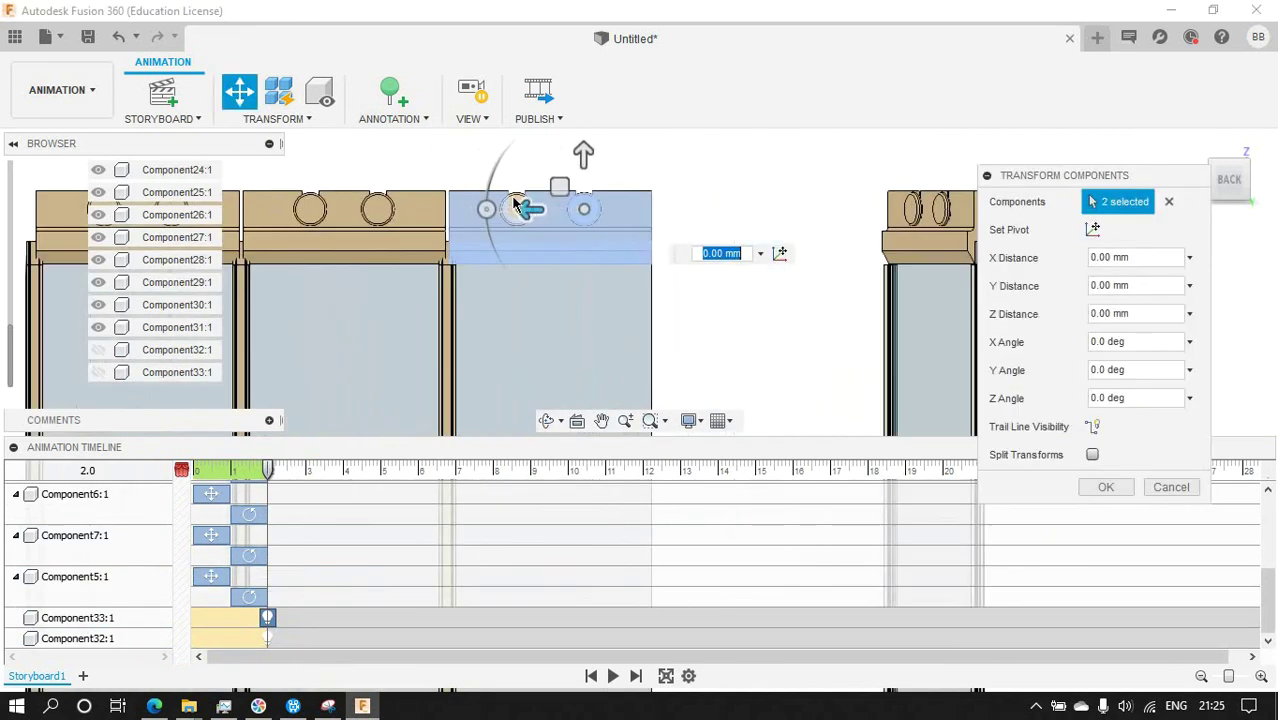
scroll(513, 248, "up", 2)
scroll(522, 356, "down", 5)
scroll(509, 378, "up", 4)
left_click(509, 378)
scroll(470, 345, "down", 2)
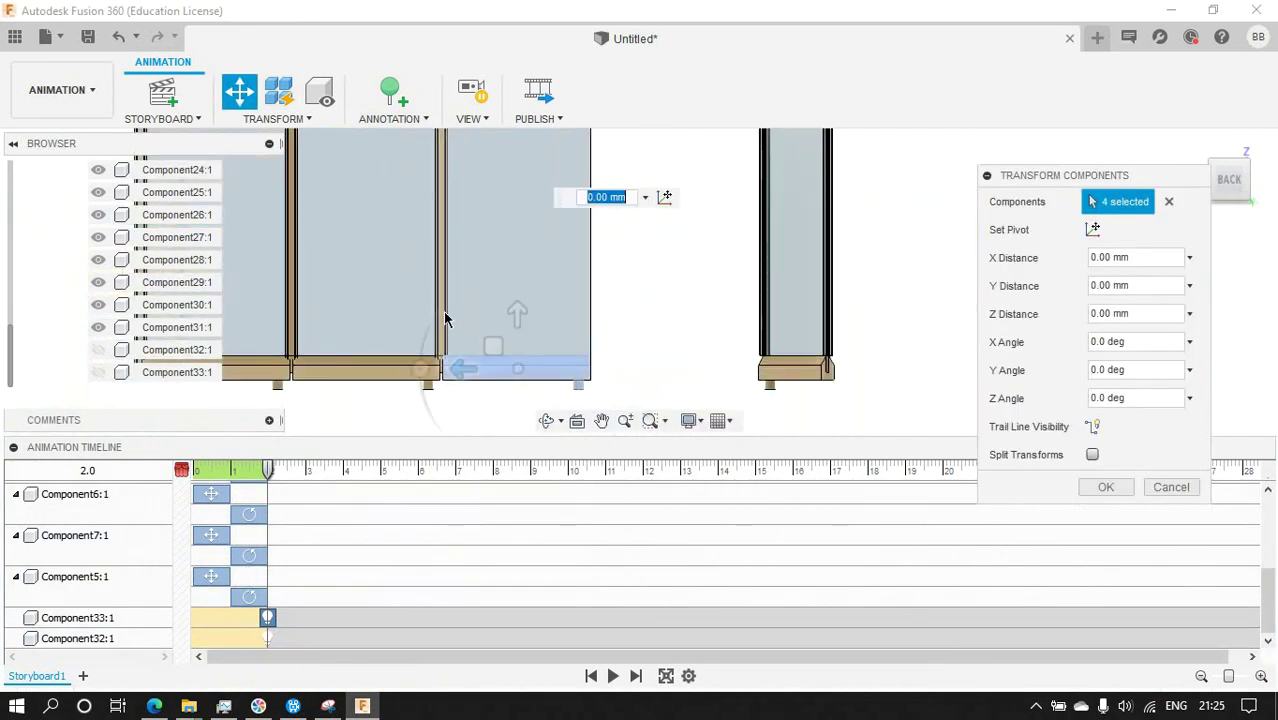
left_click(507, 326)
scroll(530, 290, "down", 3)
Set a new pivot and slide the third panel 300 mm along the rail.
left_click(1093, 230)
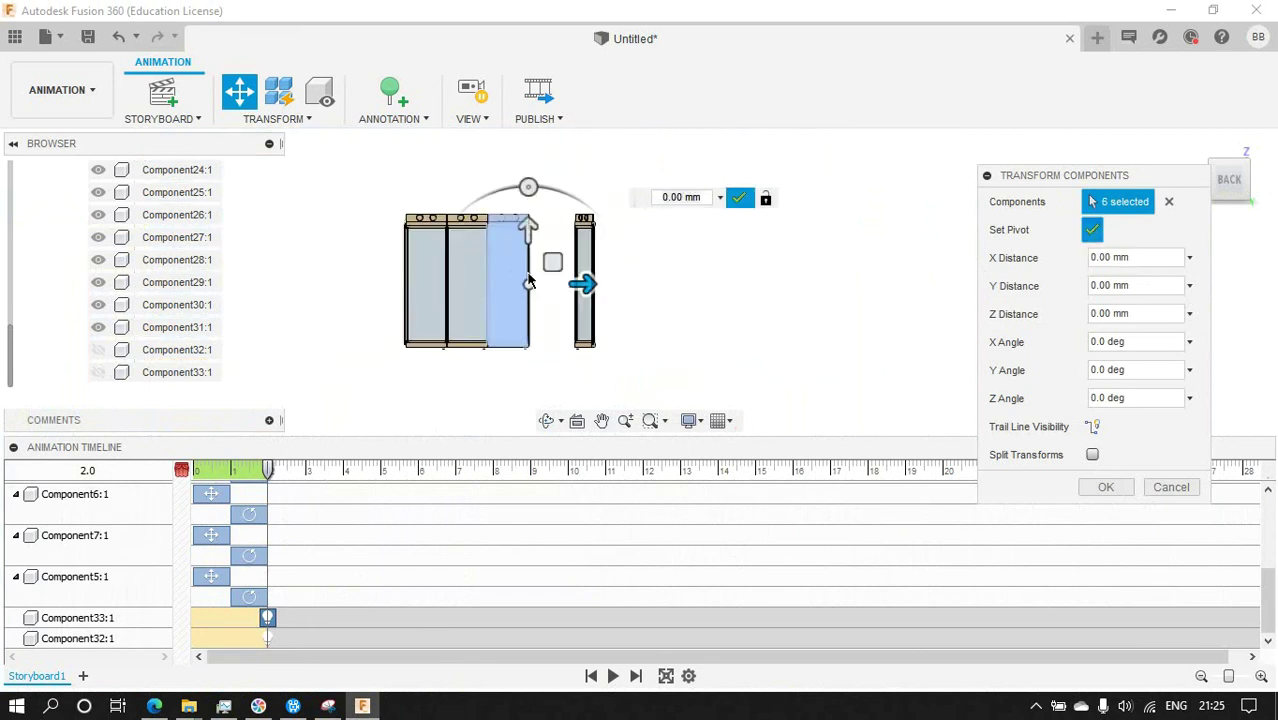
left_click_drag(556, 292, 616, 291)
left_click(1092, 490)
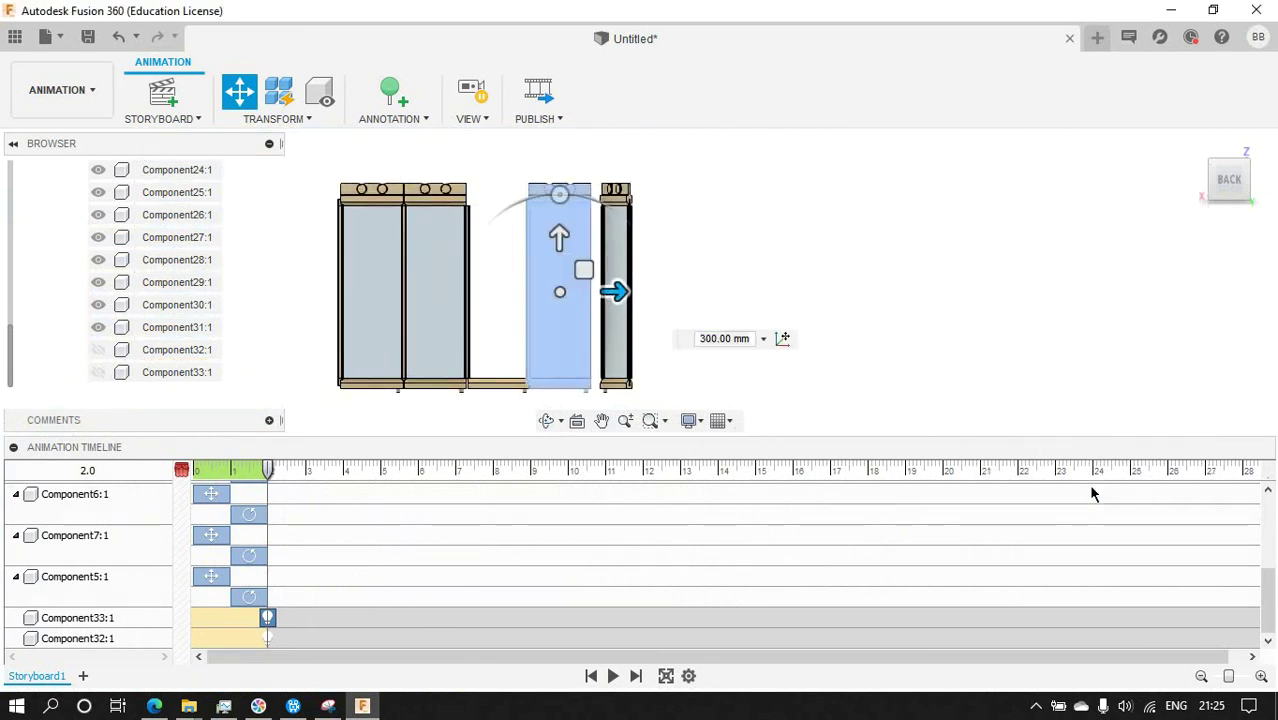
Swing the third panel open to a 115° Y angle about its pivot.
left_click(1250, 160)
key("m")
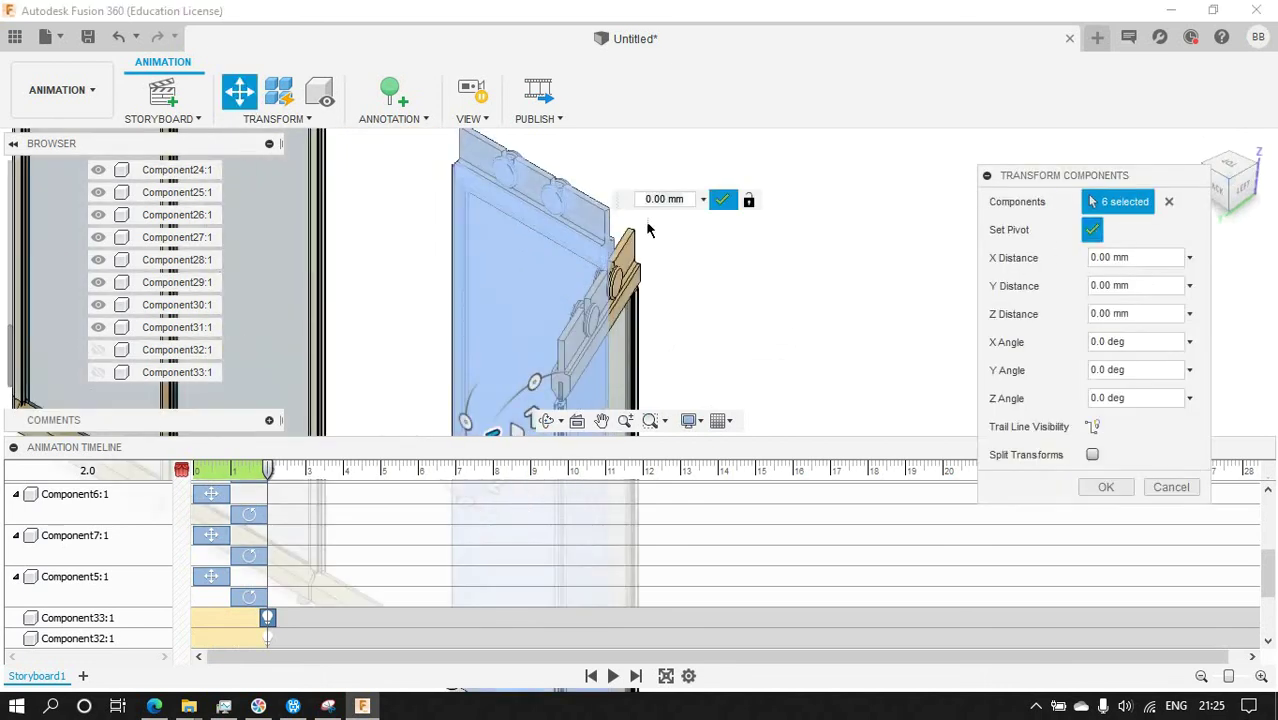
scroll(625, 255, "up", 3)
mouse_move(528, 186)
left_mouse_down()
mouse_move(540, 278)
mouse_move(562, 280)
left_mouse_up()
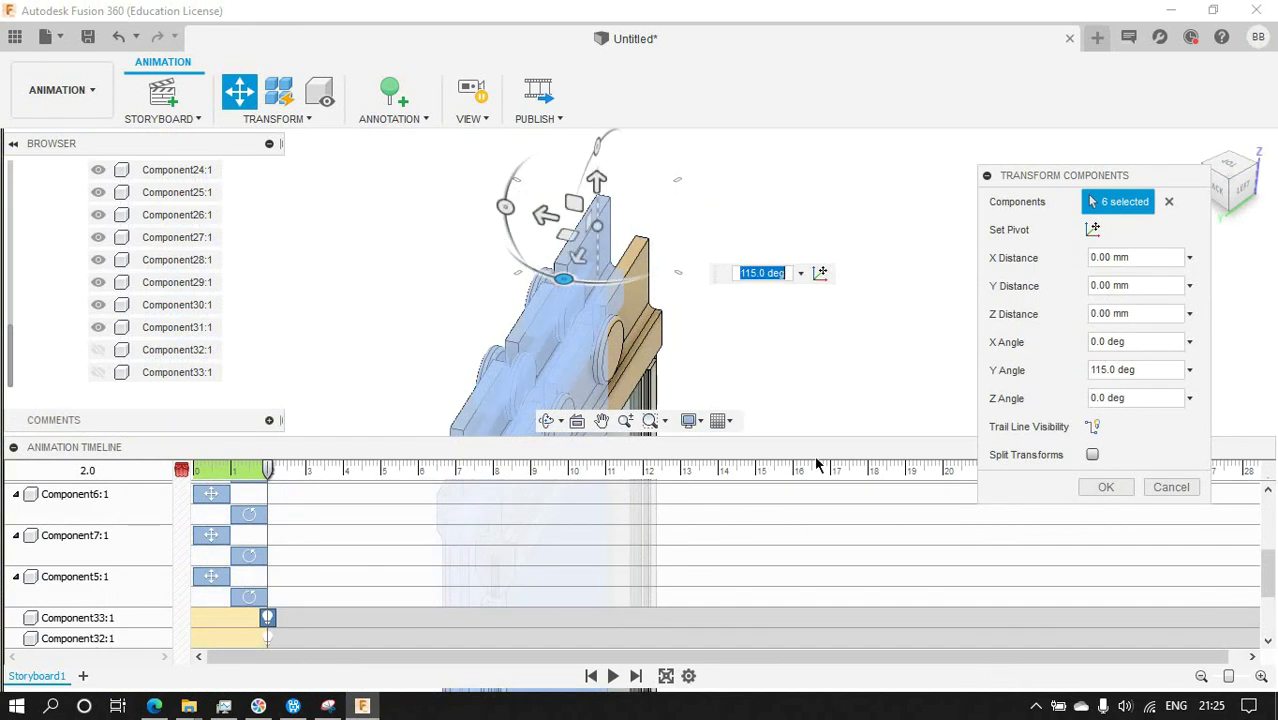
key("Return")
left_click(1218, 200)
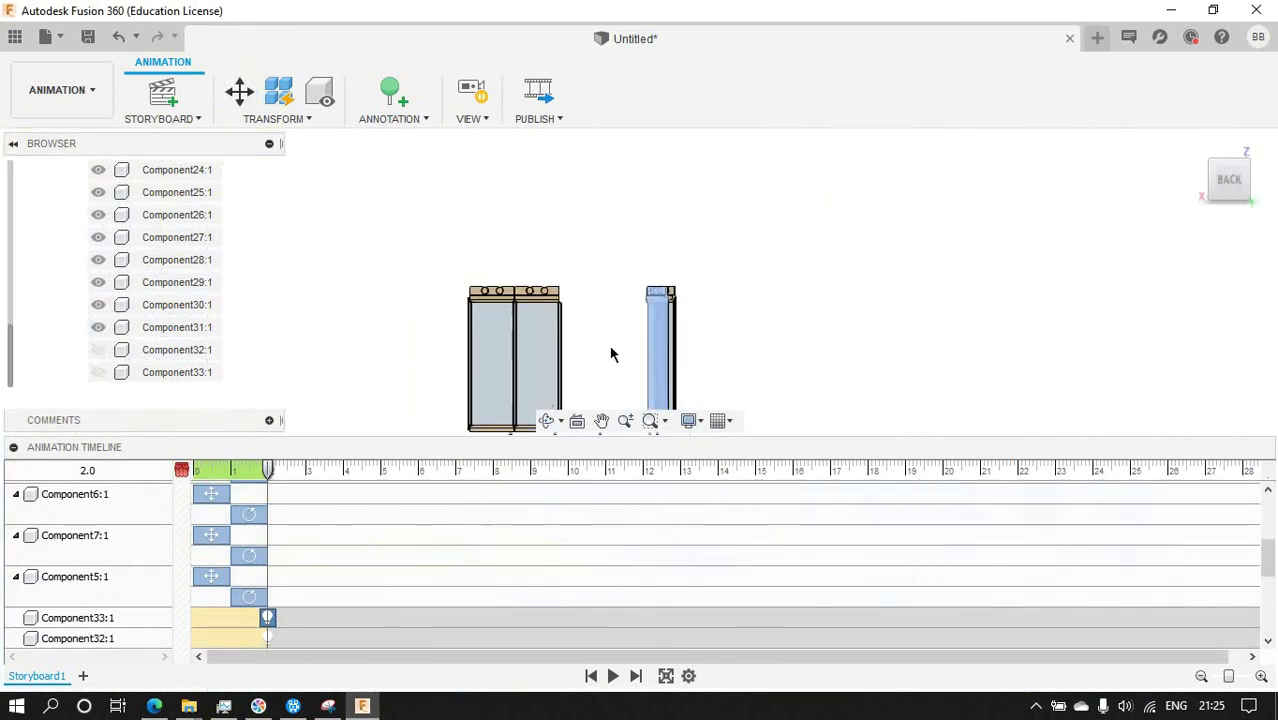
Hide Component26:1 from the component list.
left_click(205, 218)
right_click(173, 219)
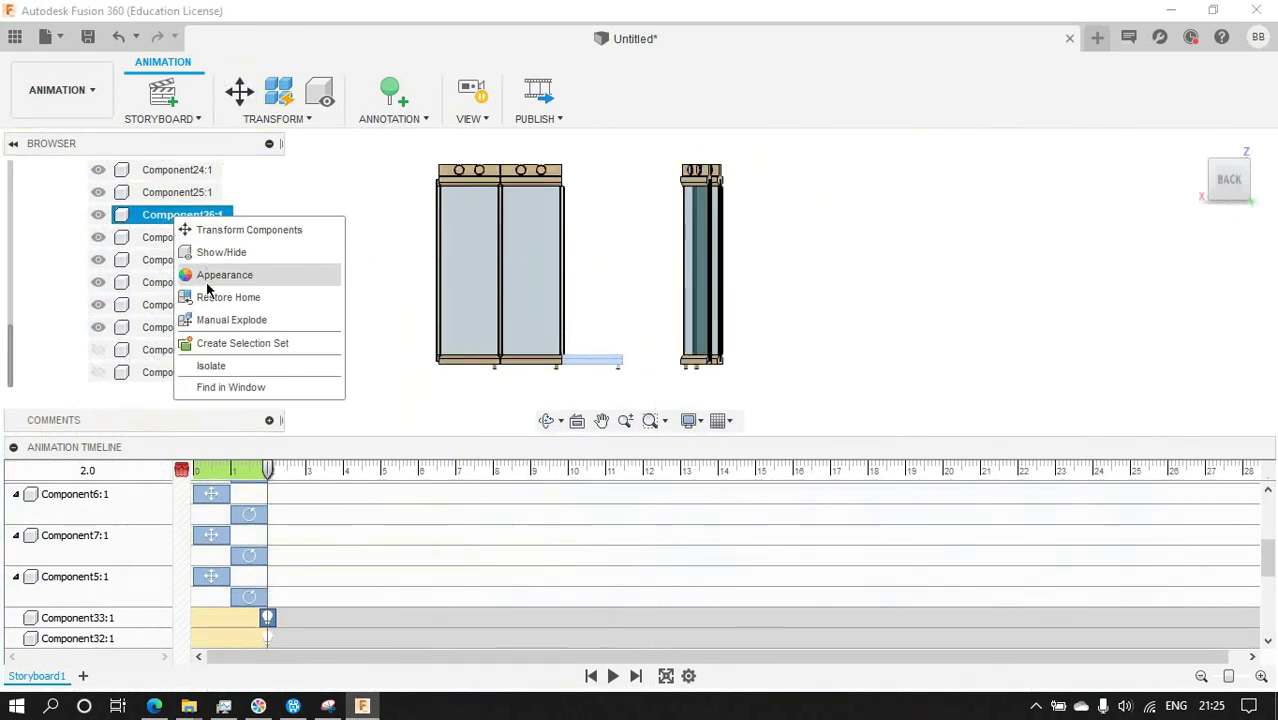
left_click(218, 252)
scroll(390, 365, "down", 1)
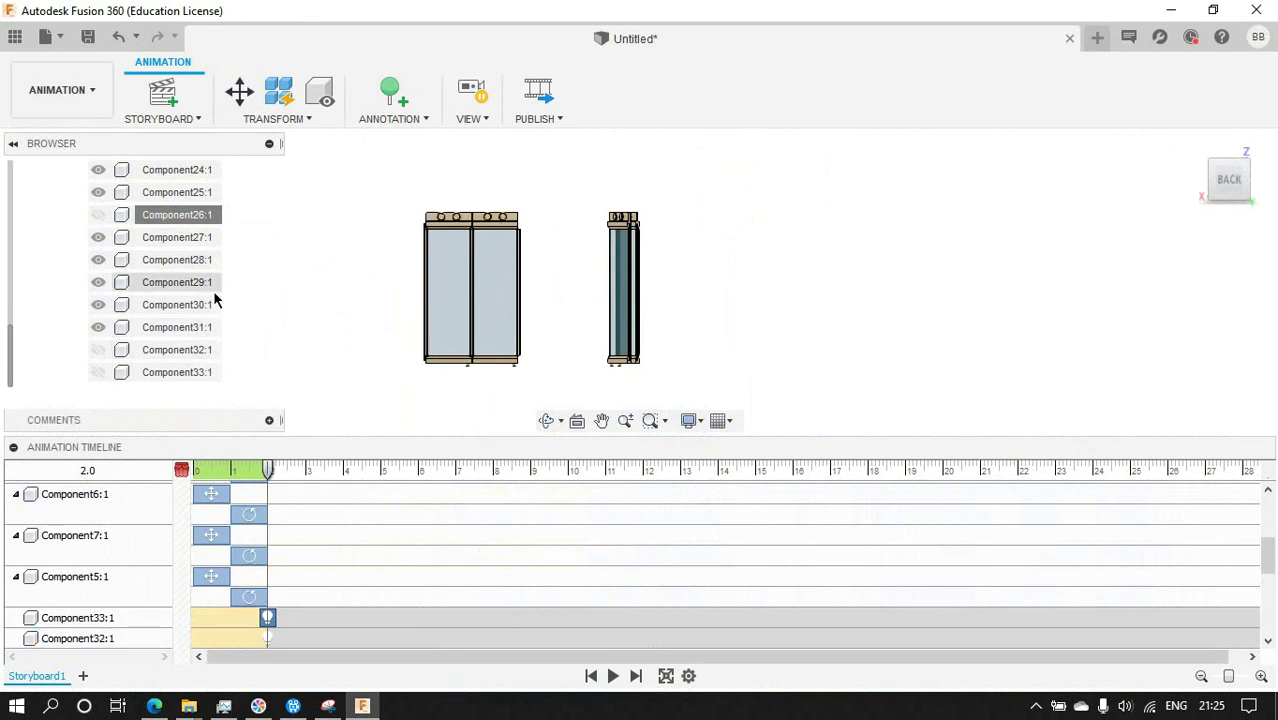
scroll(244, 580, "up", 5)
scroll(242, 590, "down", 10)
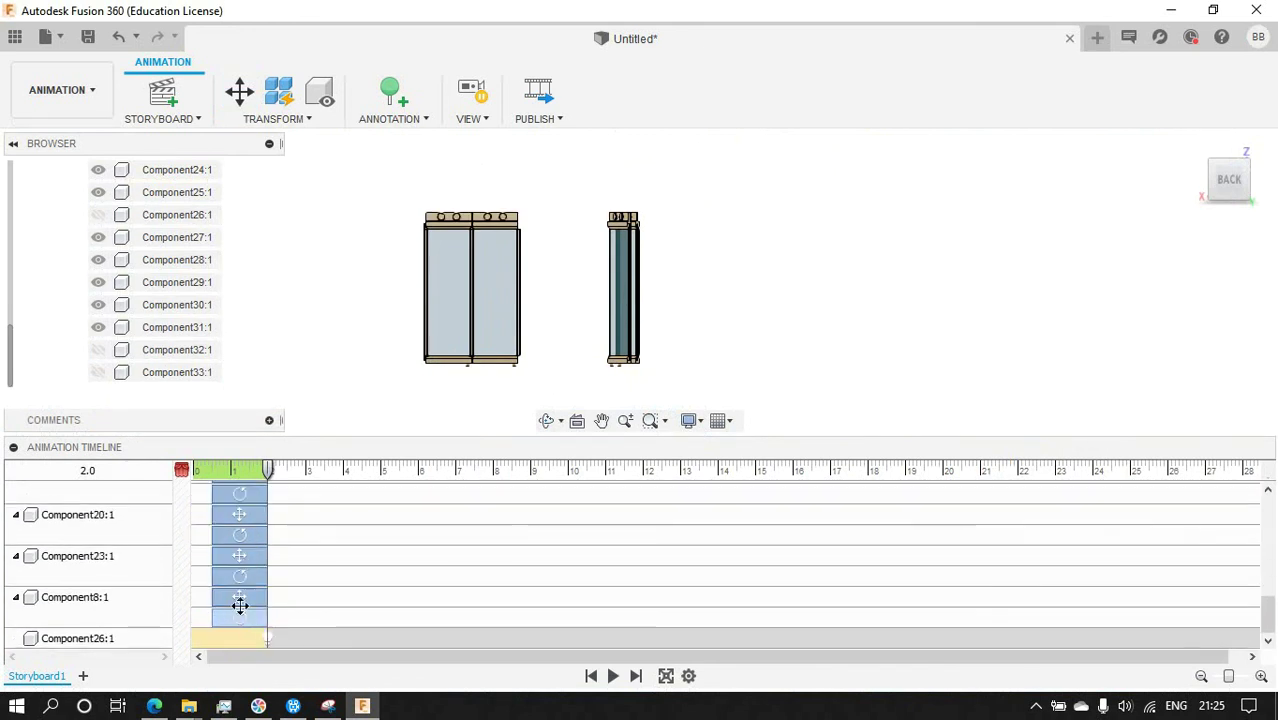
Shift the third panel's slide actions in the timeline to start at 2.0 s.
left_click(242, 617)
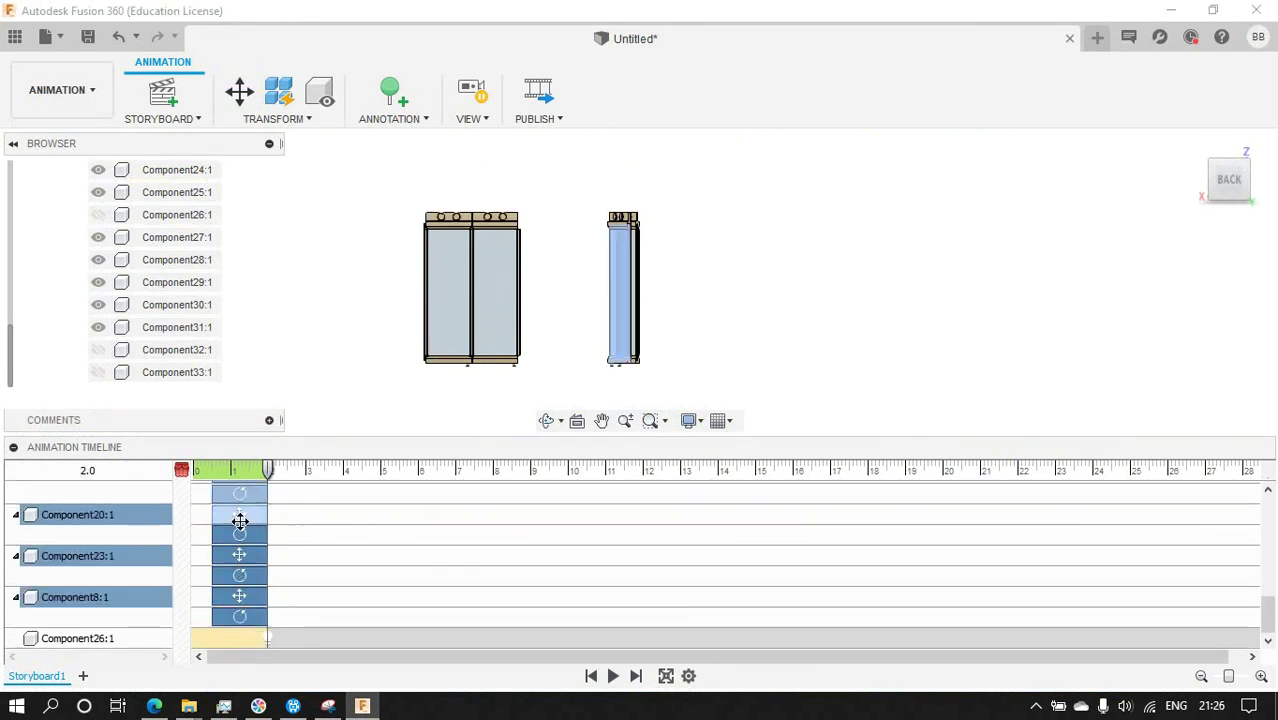
scroll(240, 520, "up", 3)
scroll(237, 502, "up", 2)
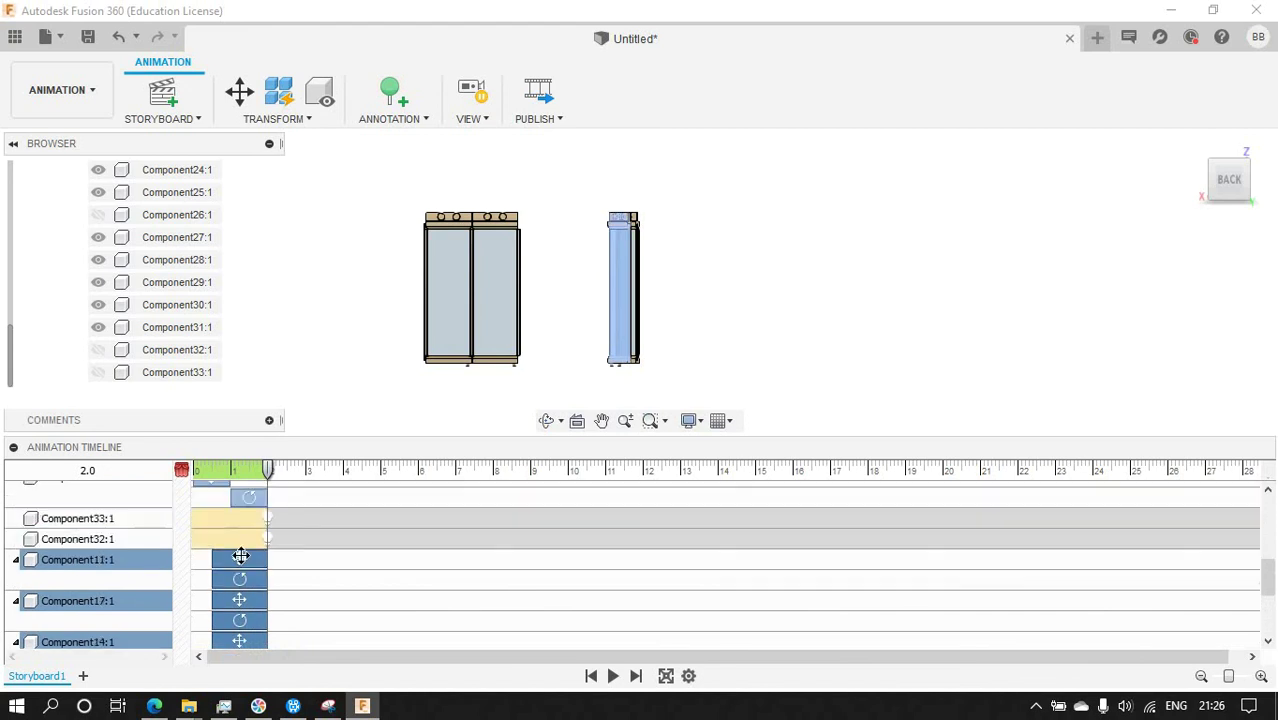
left_click_drag(237, 558, 292, 562)
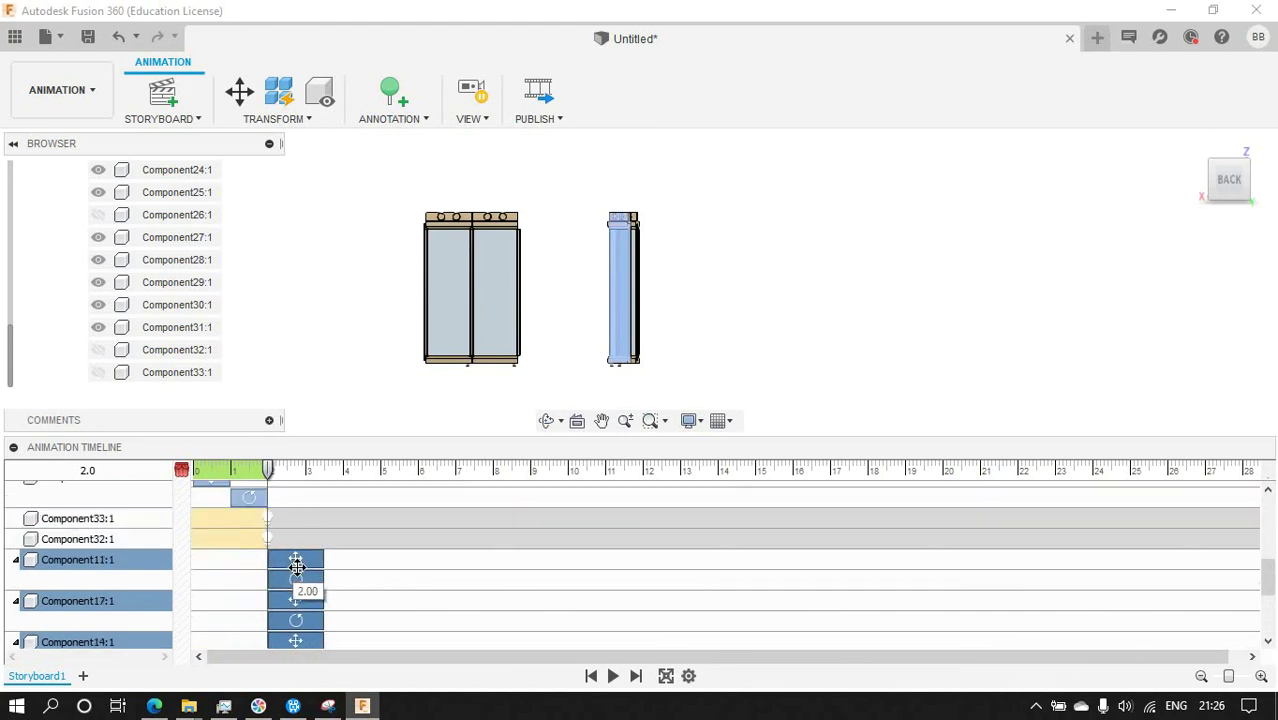
scroll(302, 555, "down", 3)
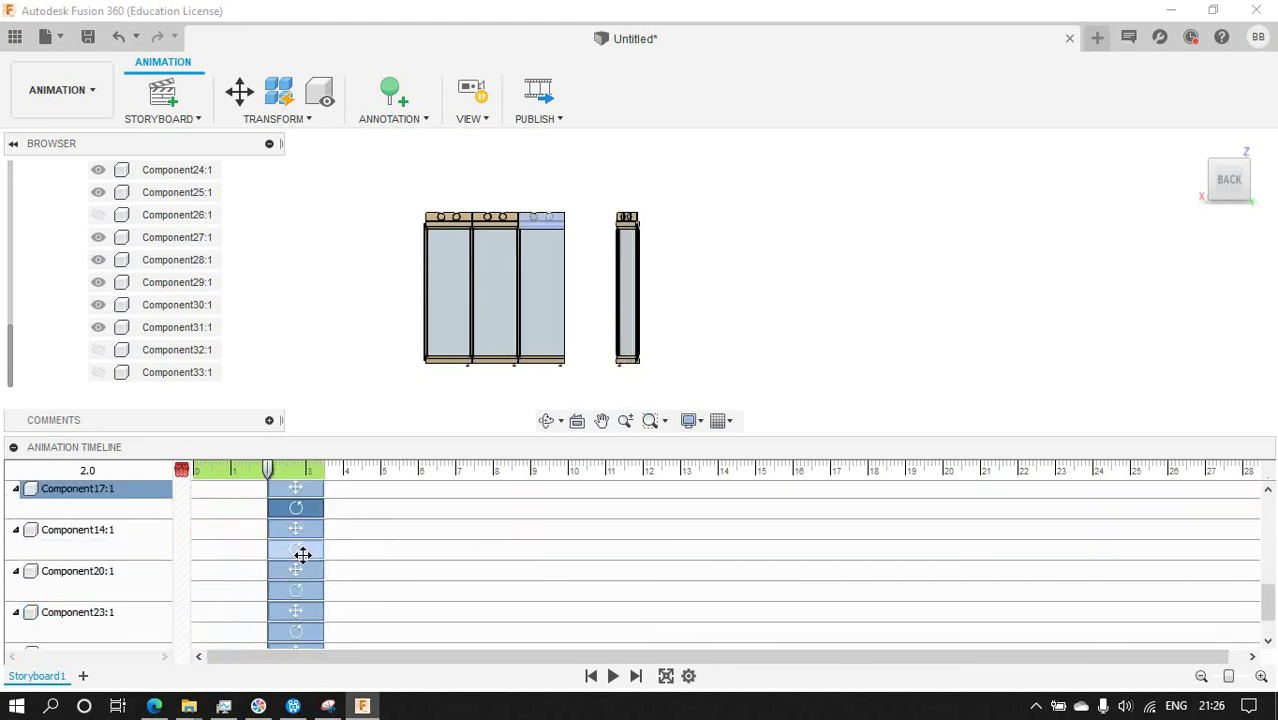
Delay the swing actions to start near 3.5 s and play the animation.
left_click(305, 628, "ctrl")
scroll(307, 620, "down", 1)
left_click_drag(299, 620, 355, 619)
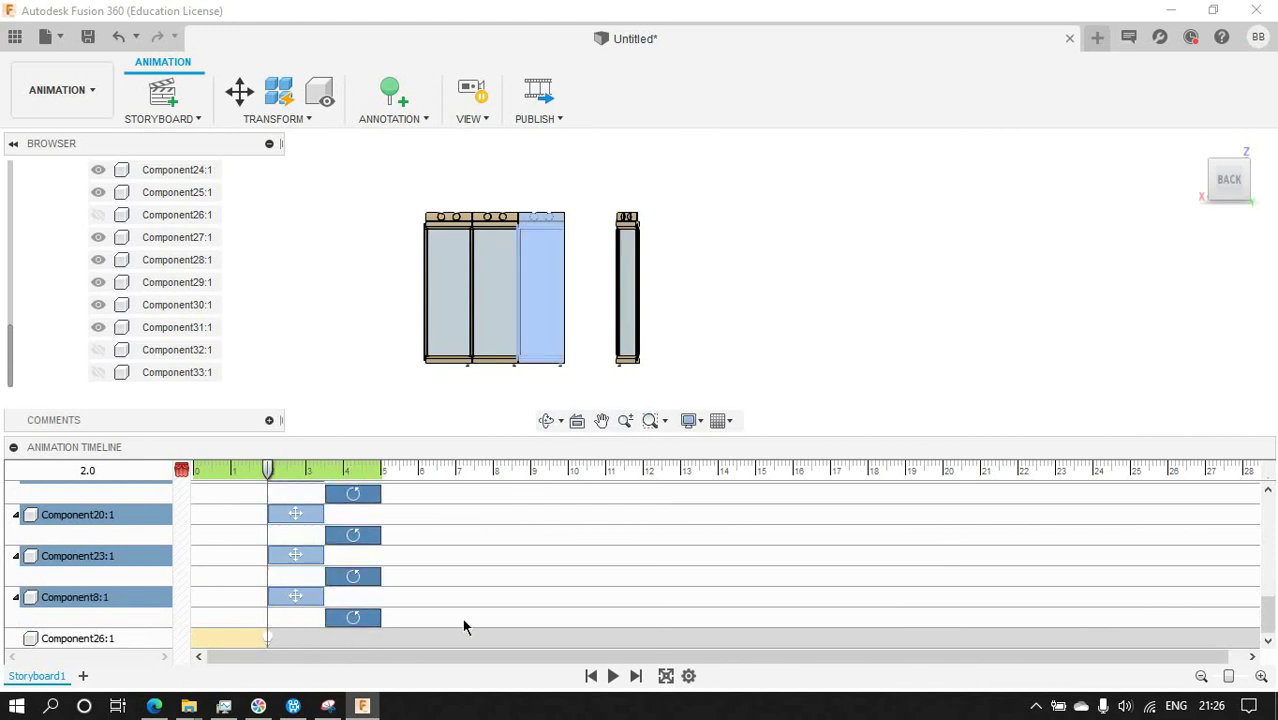
left_click(613, 676)
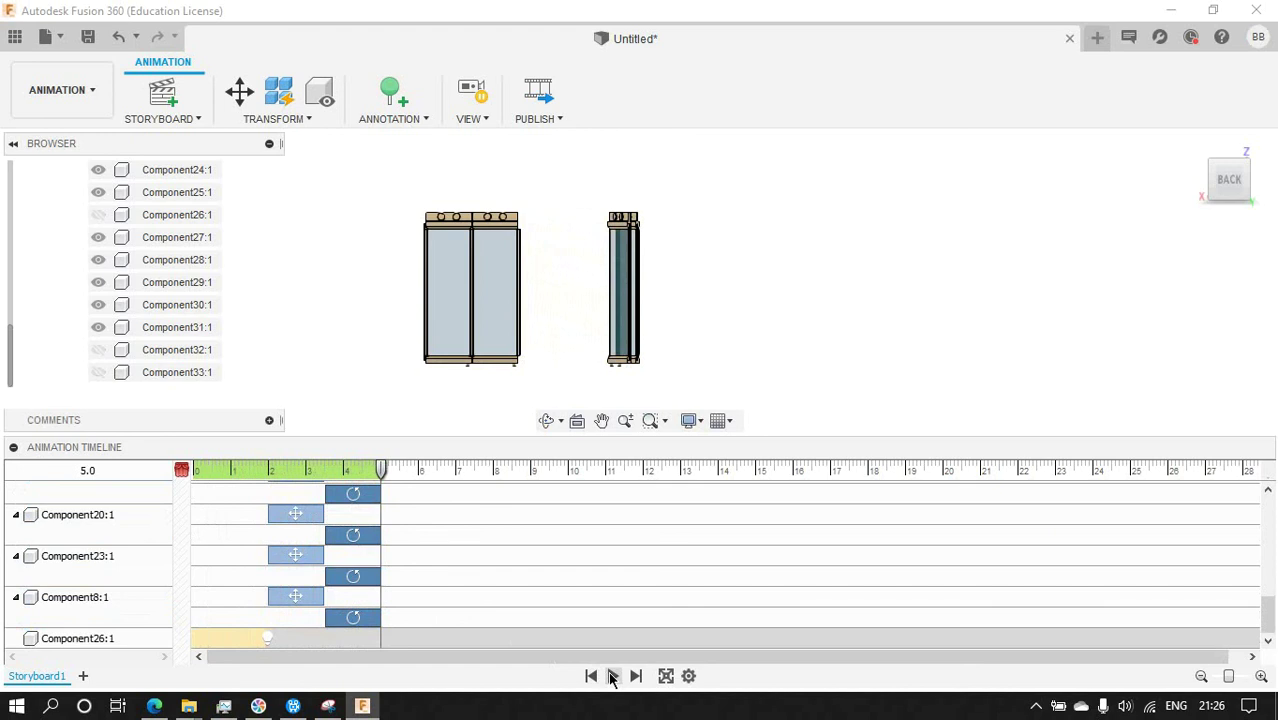
Slide the middle panel's top rail, Component29, Component30 and bottom rail right along the rail.
left_click(239, 92)
scroll(530, 205, "up", 3)
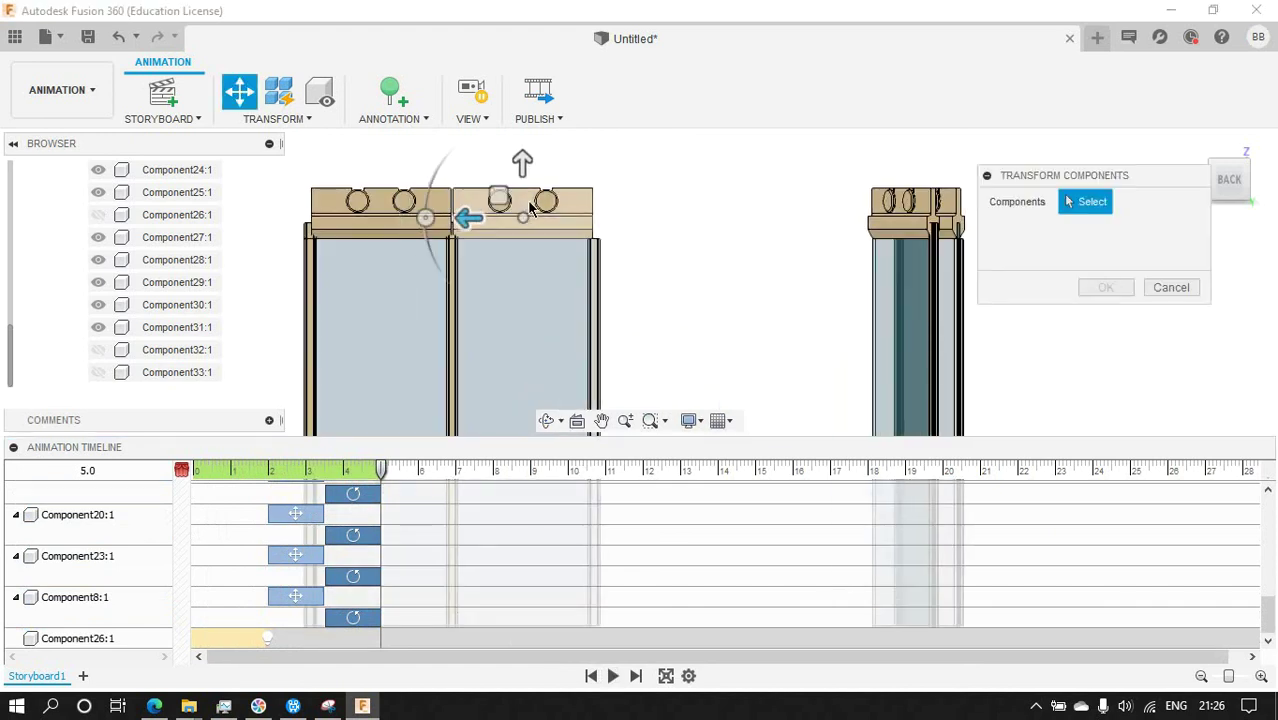
left_click(530, 205)
left_click(449, 278)
left_click(591, 303)
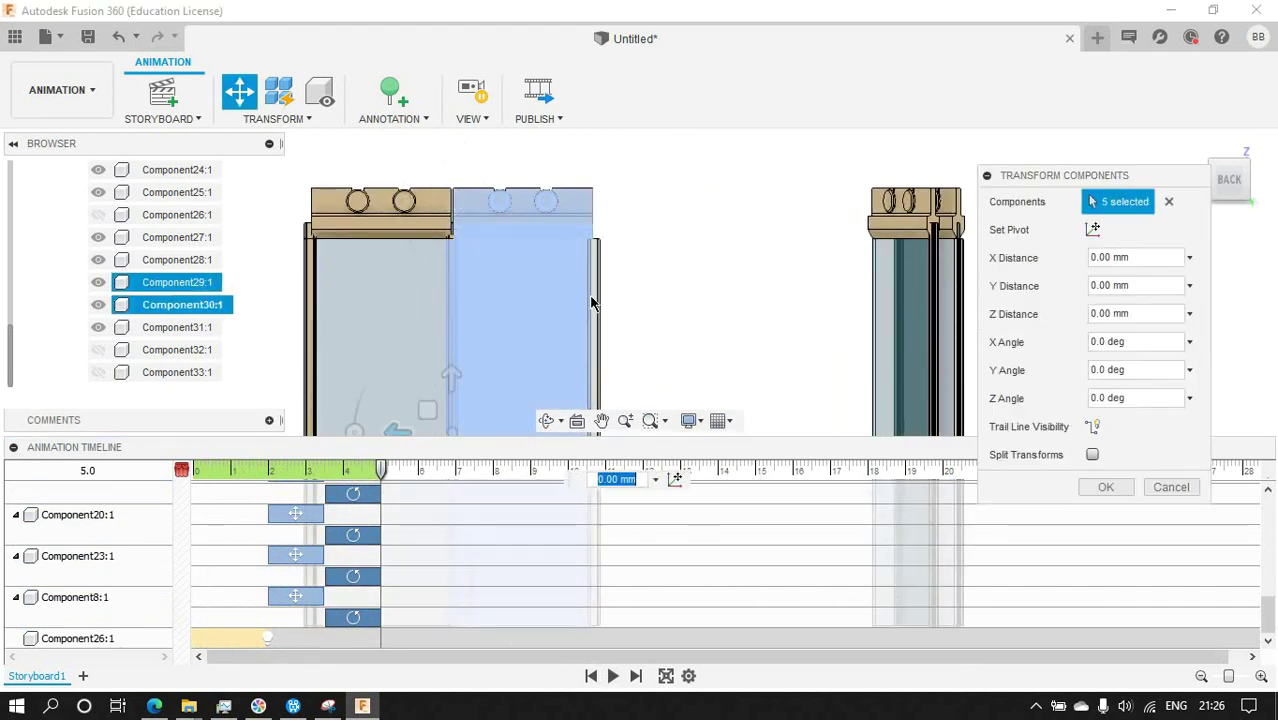
scroll(553, 277, "down", 3)
scroll(536, 374, "up", 2)
left_click(511, 318)
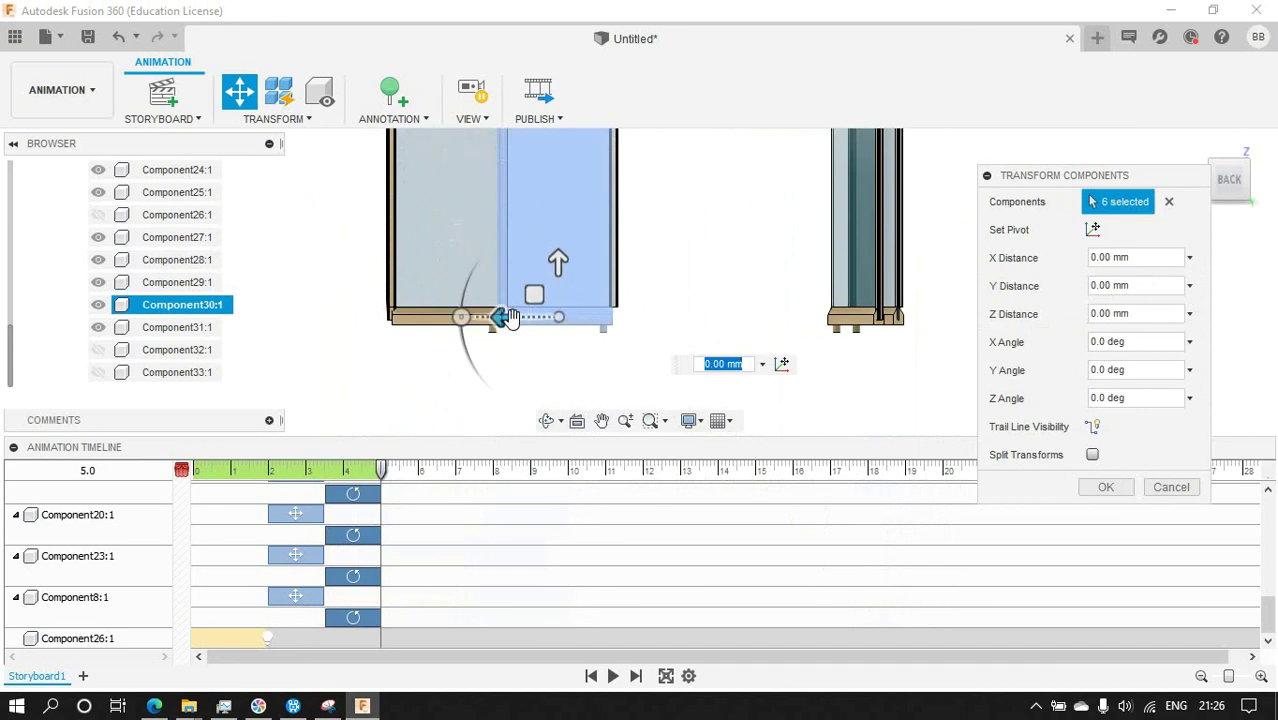
left_click_drag(511, 318, 699, 319)
left_click(1105, 487)
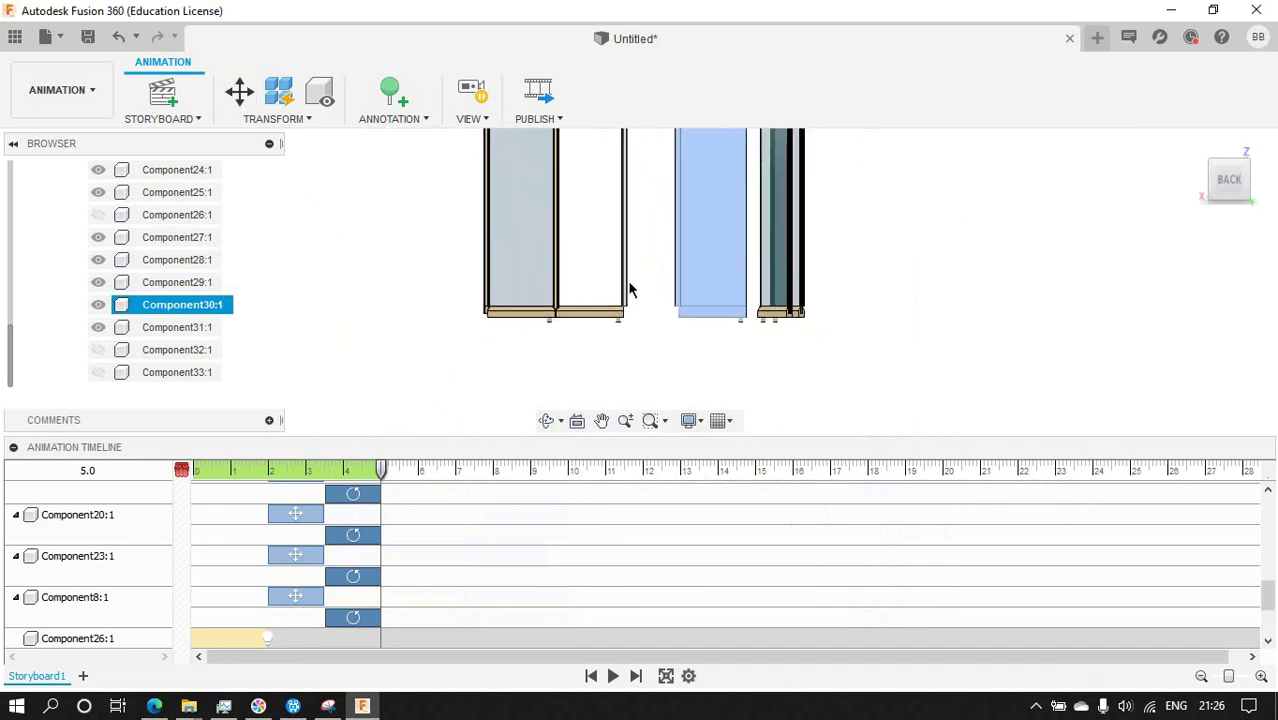
Hide Component27:1 and Component29:1.
left_click(630, 290)
left_click(613, 314, "ctrl")
right_click(206, 282)
left_click(250, 316)
scroll(485, 322, "up", 2)
Rotate the middle panel 115° about the Y axis around a new pivot.
left_click(543, 303)
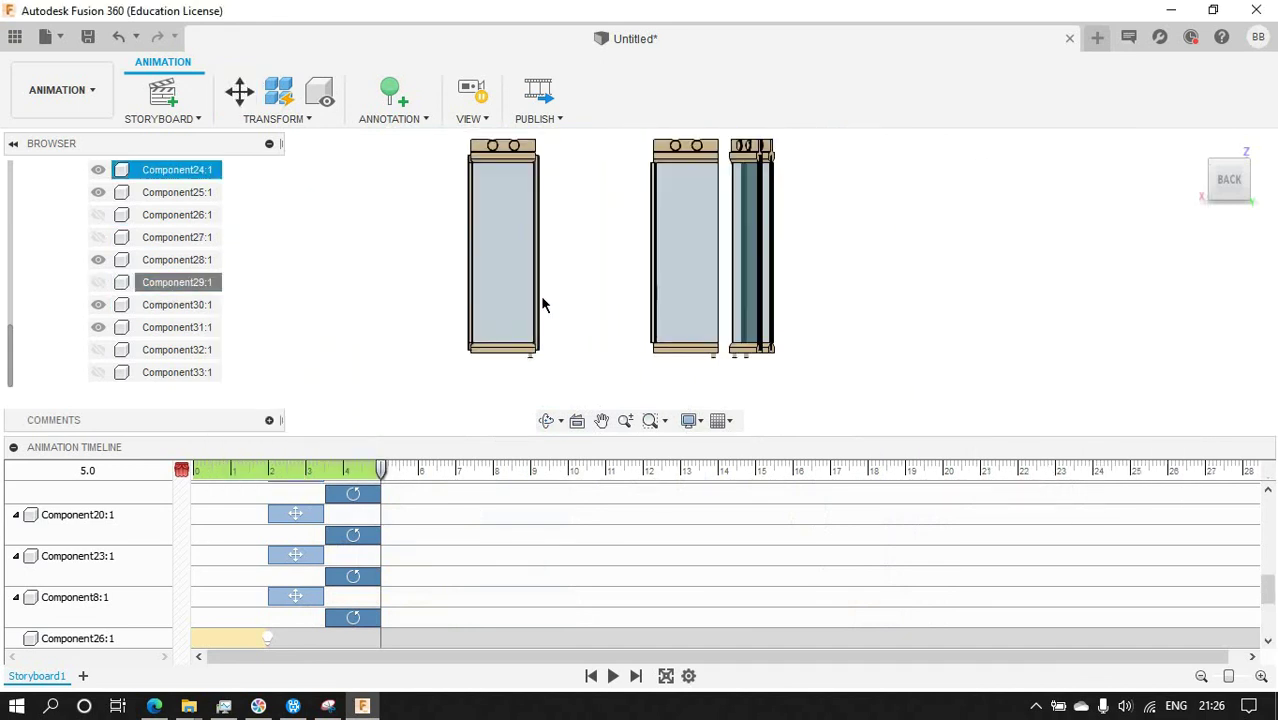
key("m")
left_click(662, 205)
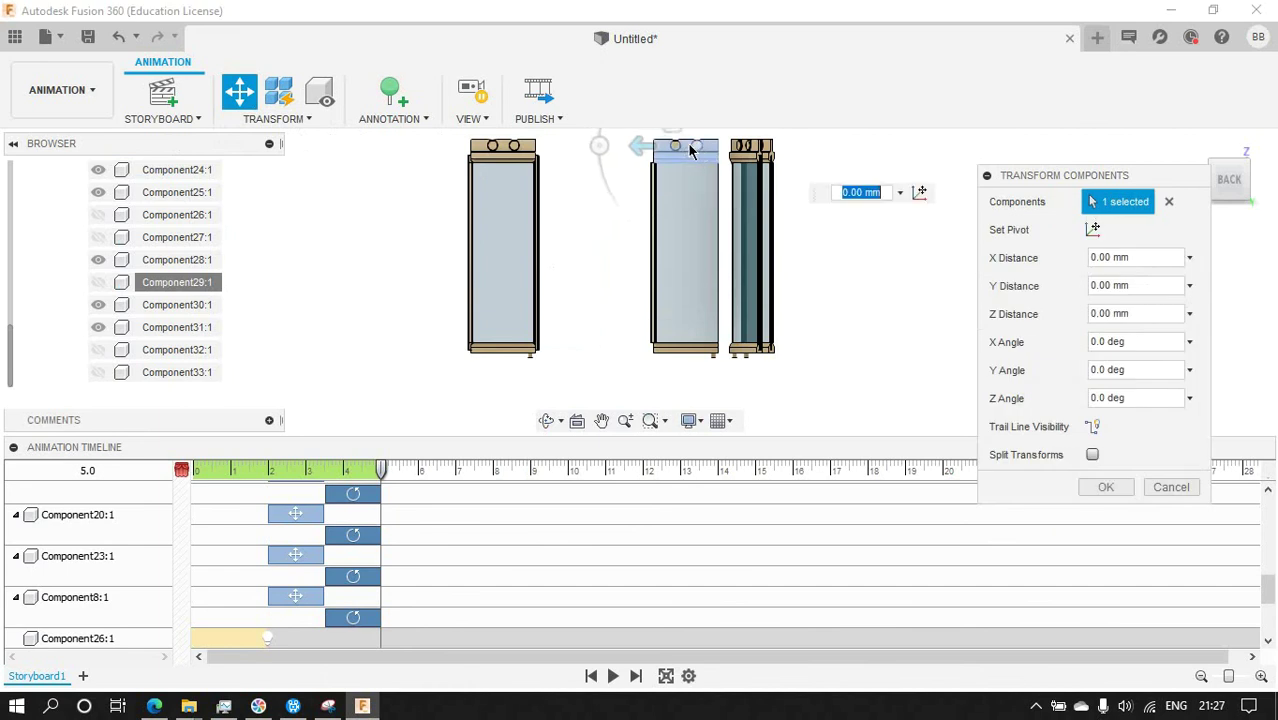
left_click(656, 202)
left_click(1240, 162)
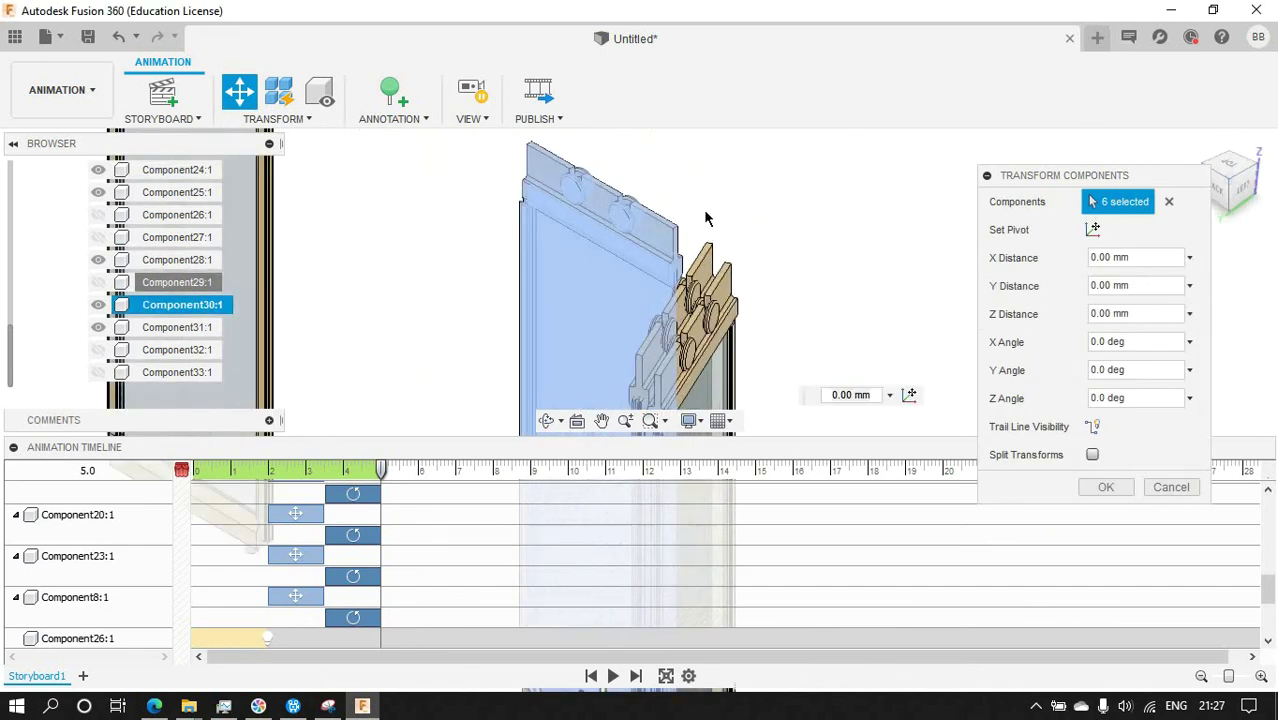
left_click(1093, 229)
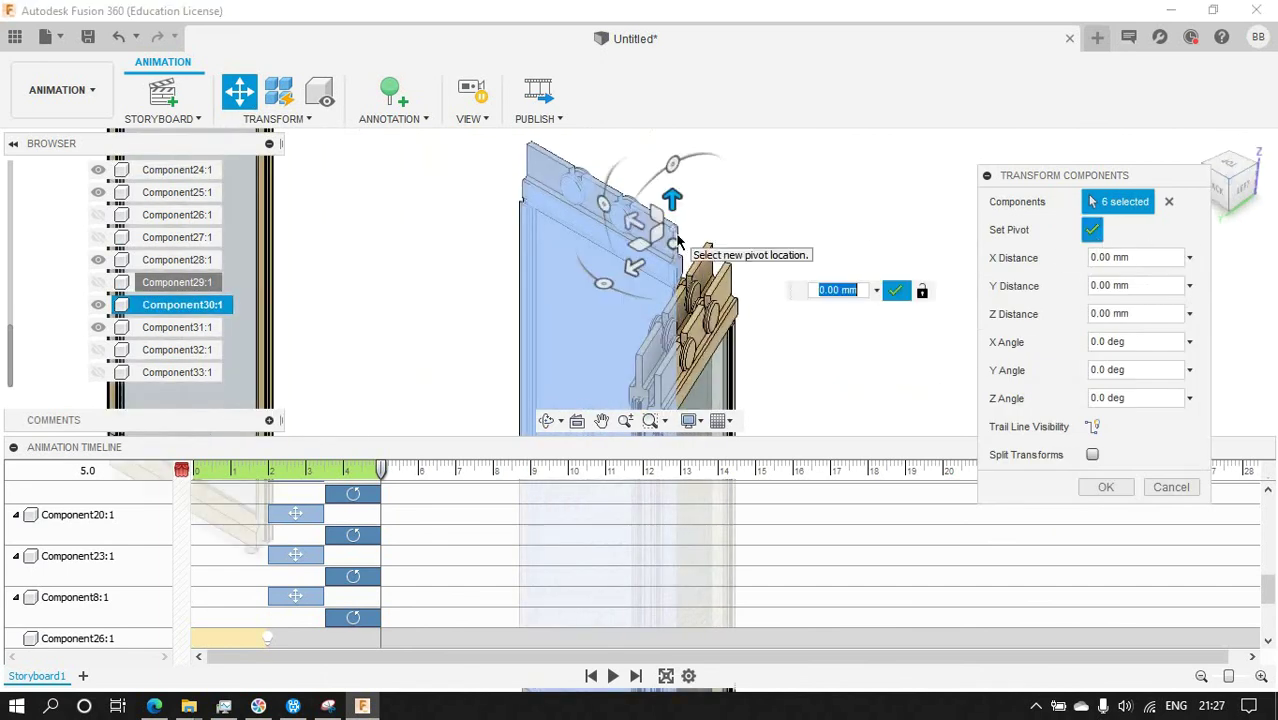
left_click(678, 240)
scroll(675, 230, "up", 3)
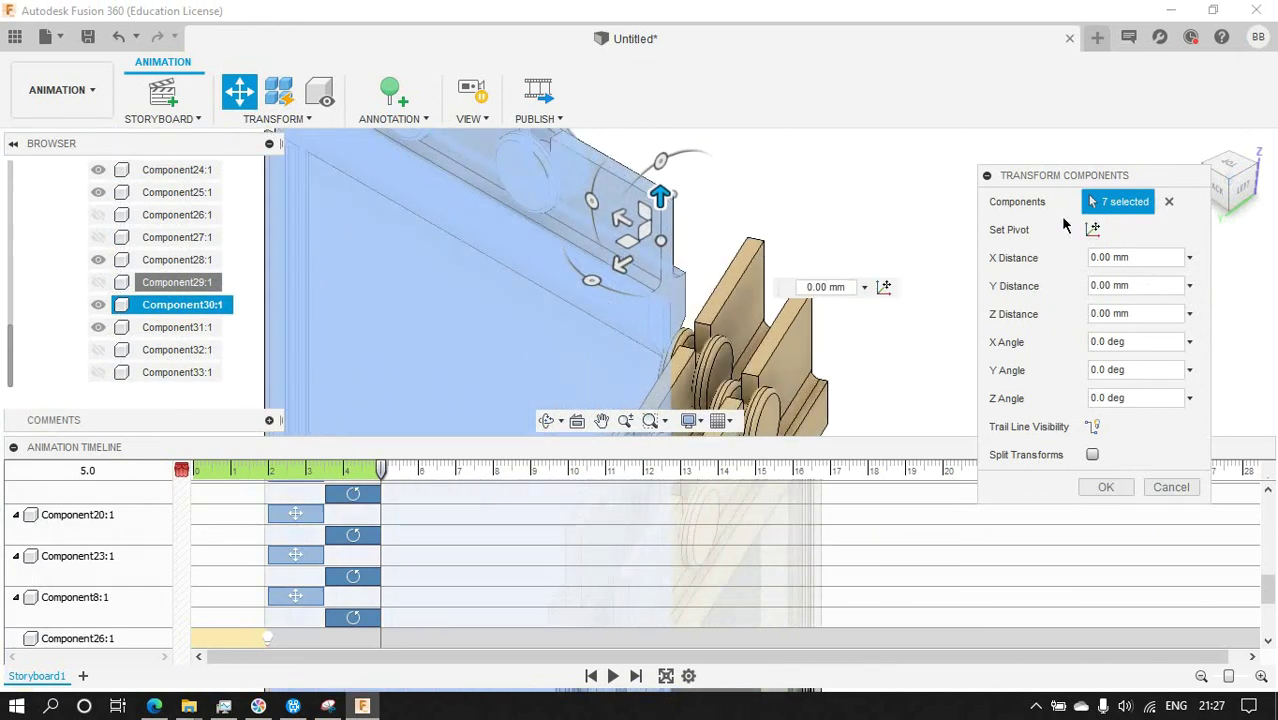
left_click_drag(604, 194, 635, 301)
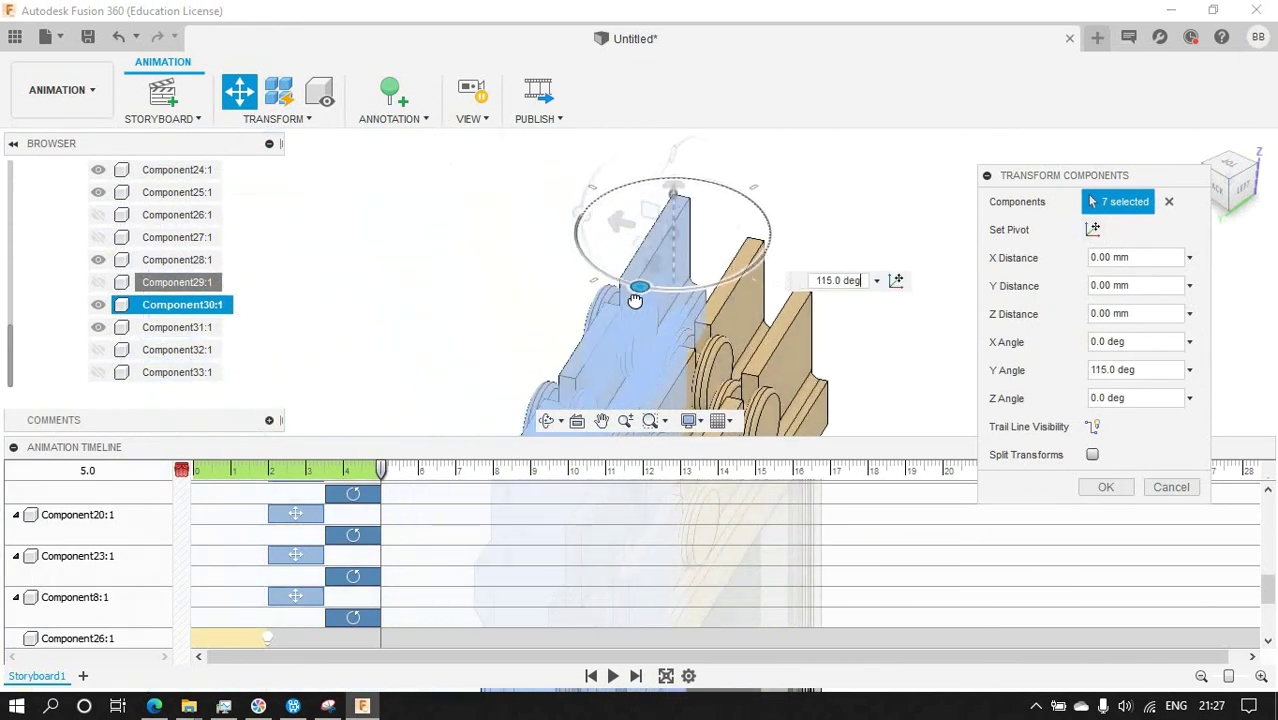
left_click(1105, 487)
Shift the middle panel's slide actions in the timeline to start at 5 s.
left_click(1218, 188)
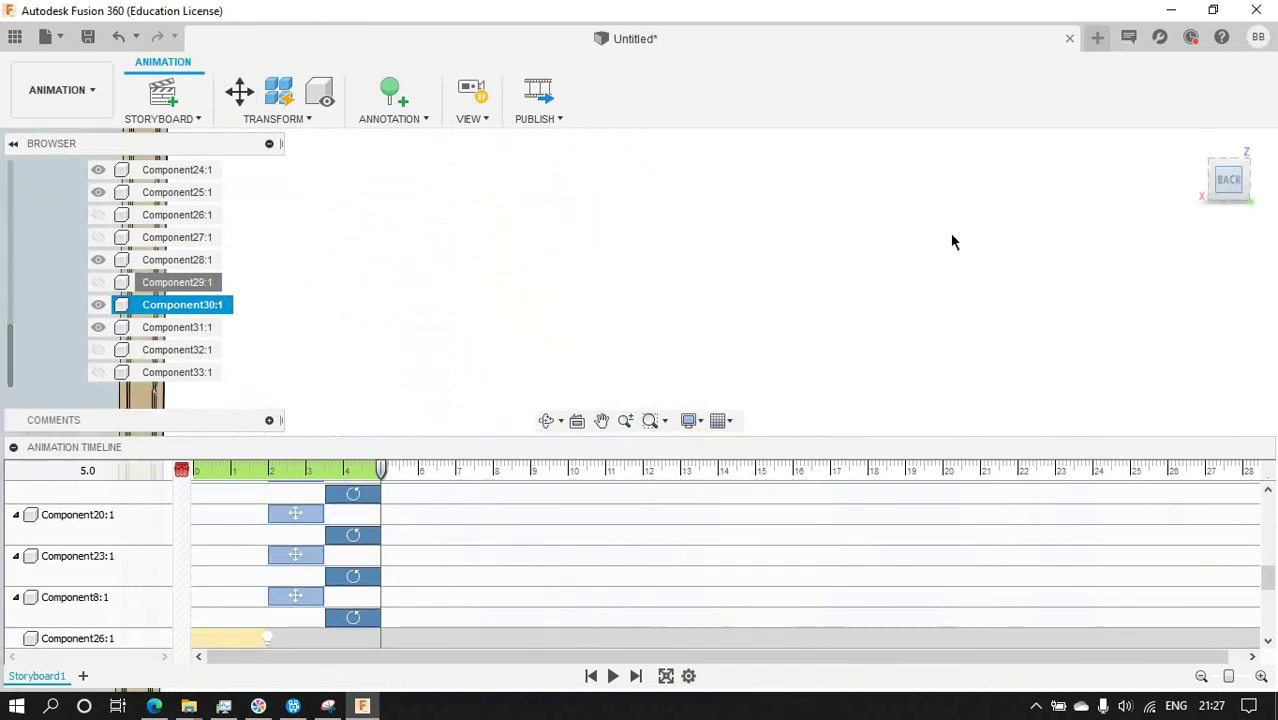
left_click(1010, 289)
scroll(1010, 289, "down", 4)
scroll(350, 520, "down", 2)
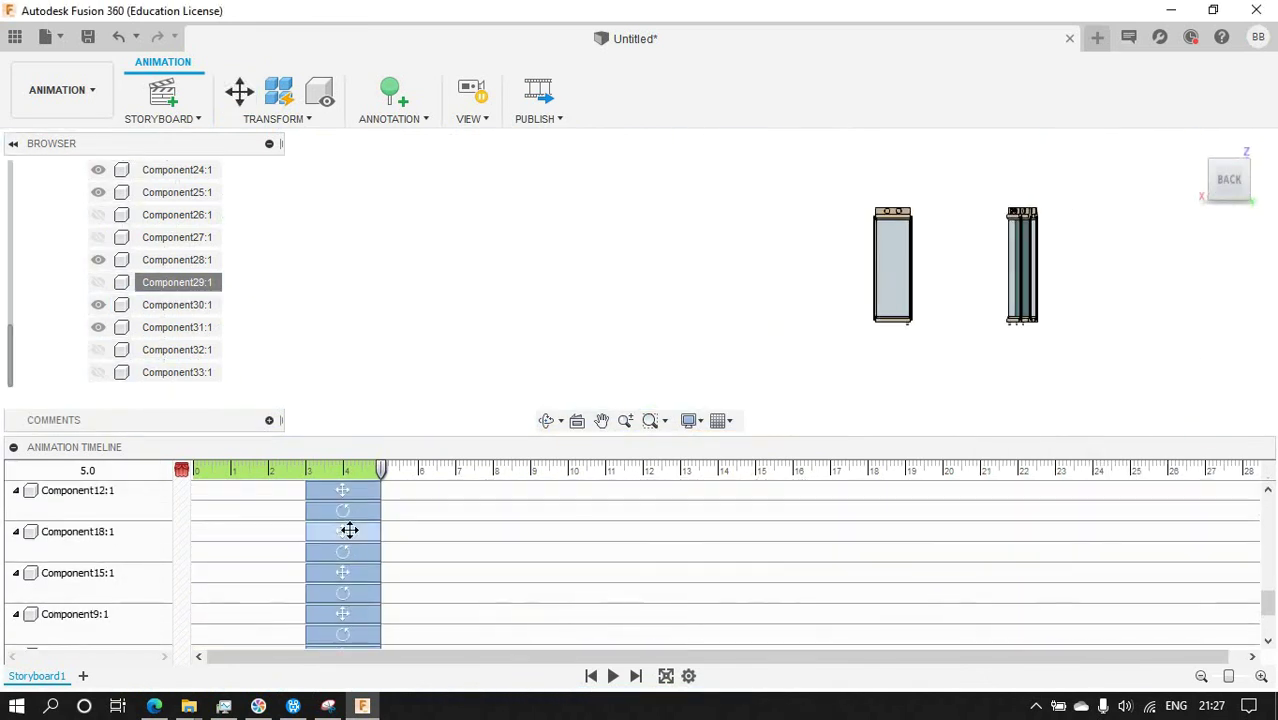
left_click(345, 601)
left_click(342, 634, "ctrl")
scroll(342, 620, "down", 2)
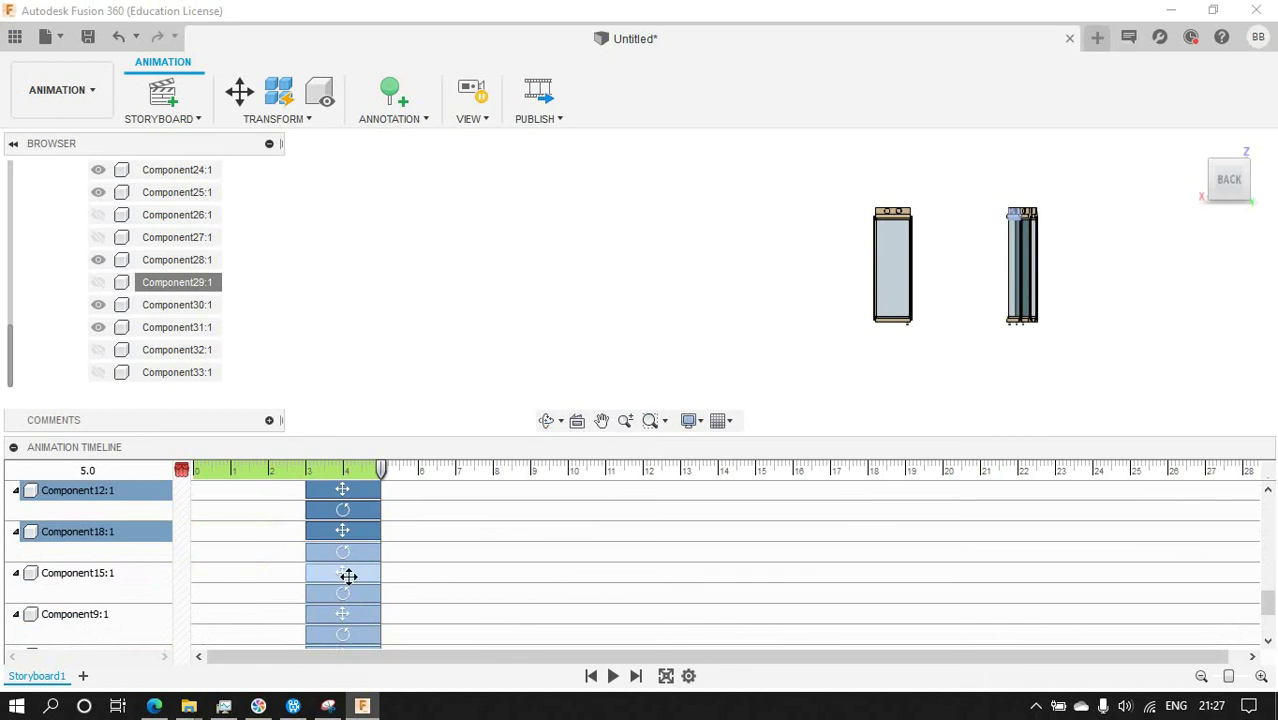
left_click(348, 577, "ctrl")
left_click(345, 611, "ctrl")
scroll(355, 600, "down", 2)
left_click(343, 565, "ctrl")
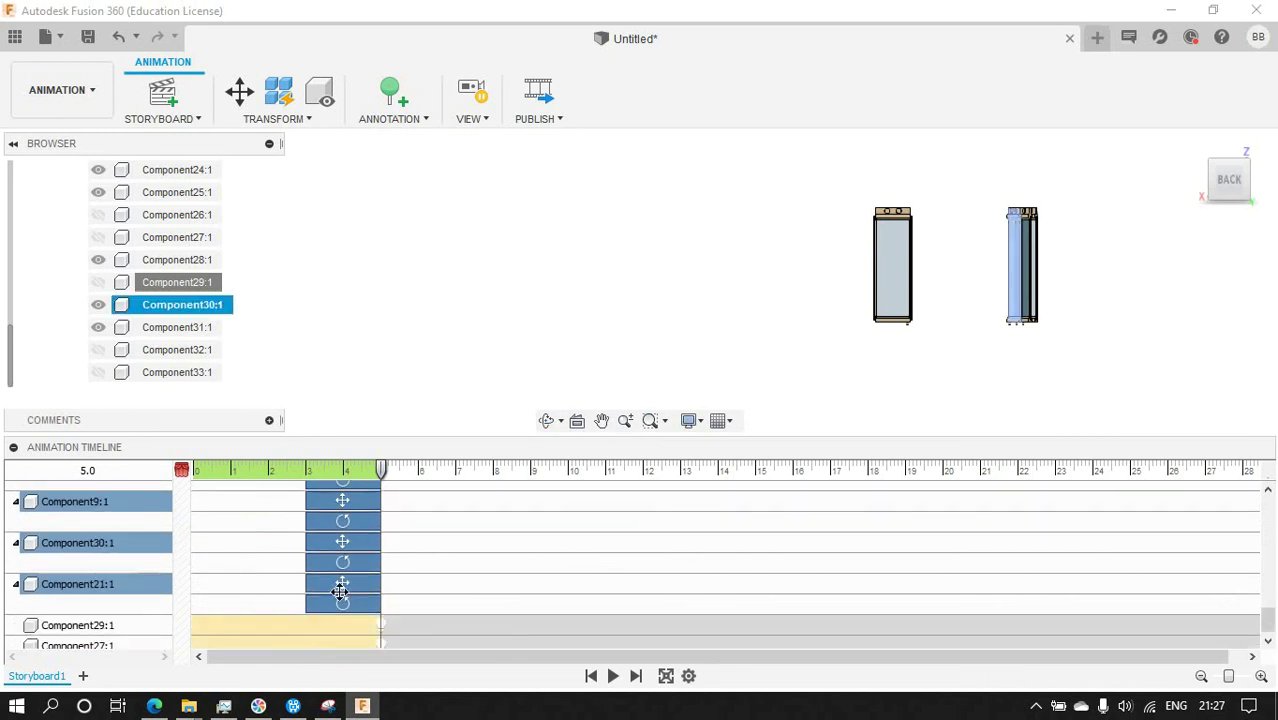
left_click_drag(341, 591, 415, 597)
Push the panel's rotation actions to start at 7 s and play the animation.
left_click(433, 585)
left_click(431, 562, "ctrl")
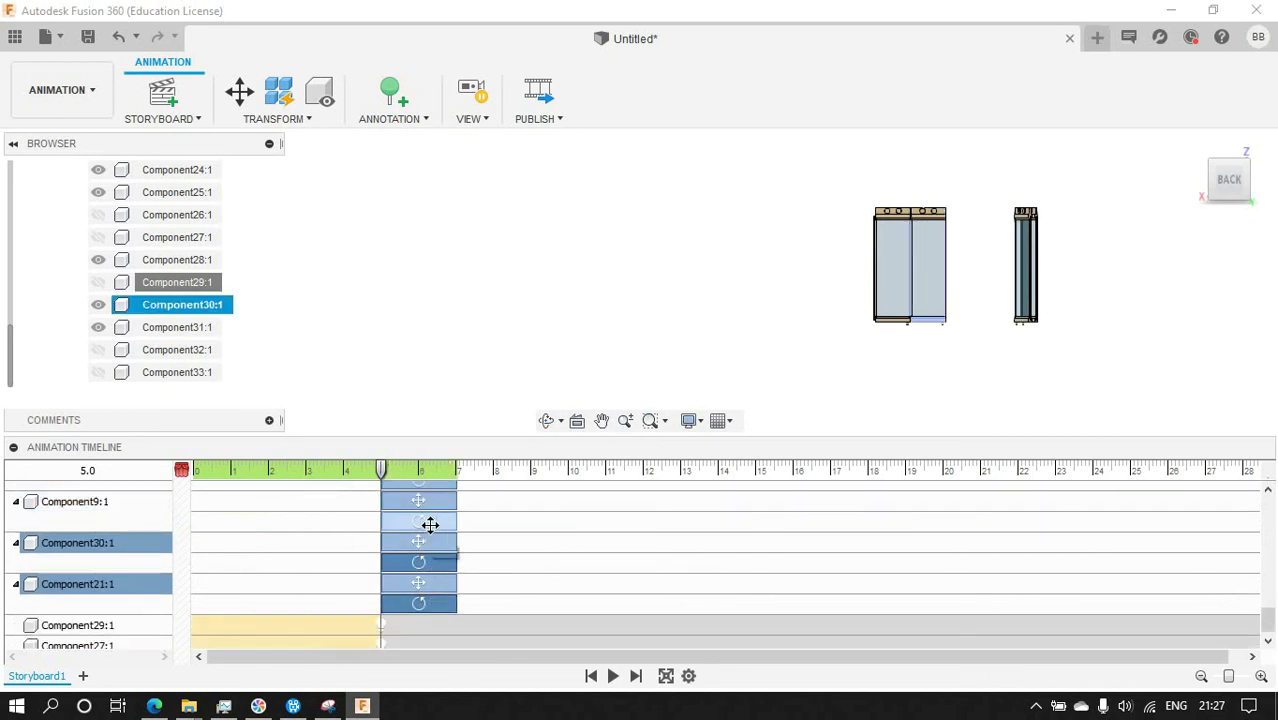
scroll(430, 524, "down", 2)
left_click(428, 534, "ctrl")
left_click_drag(422, 566, 490, 567)
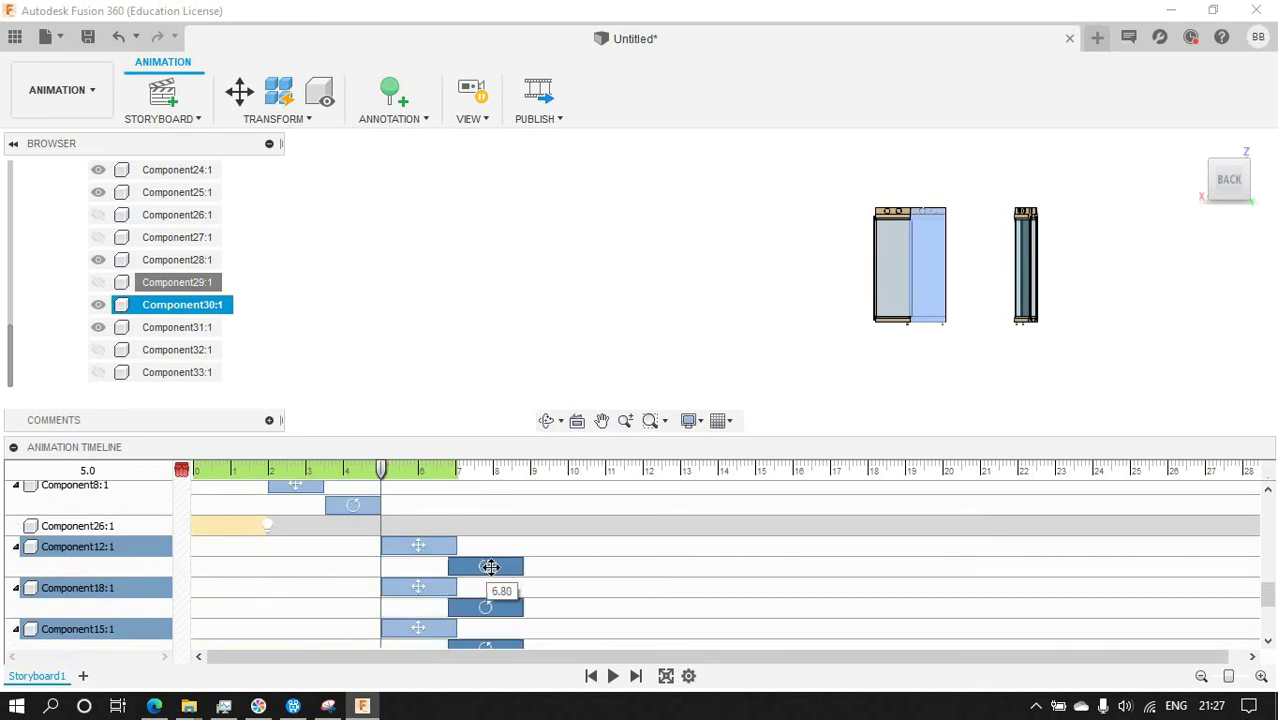
left_click(611, 679)
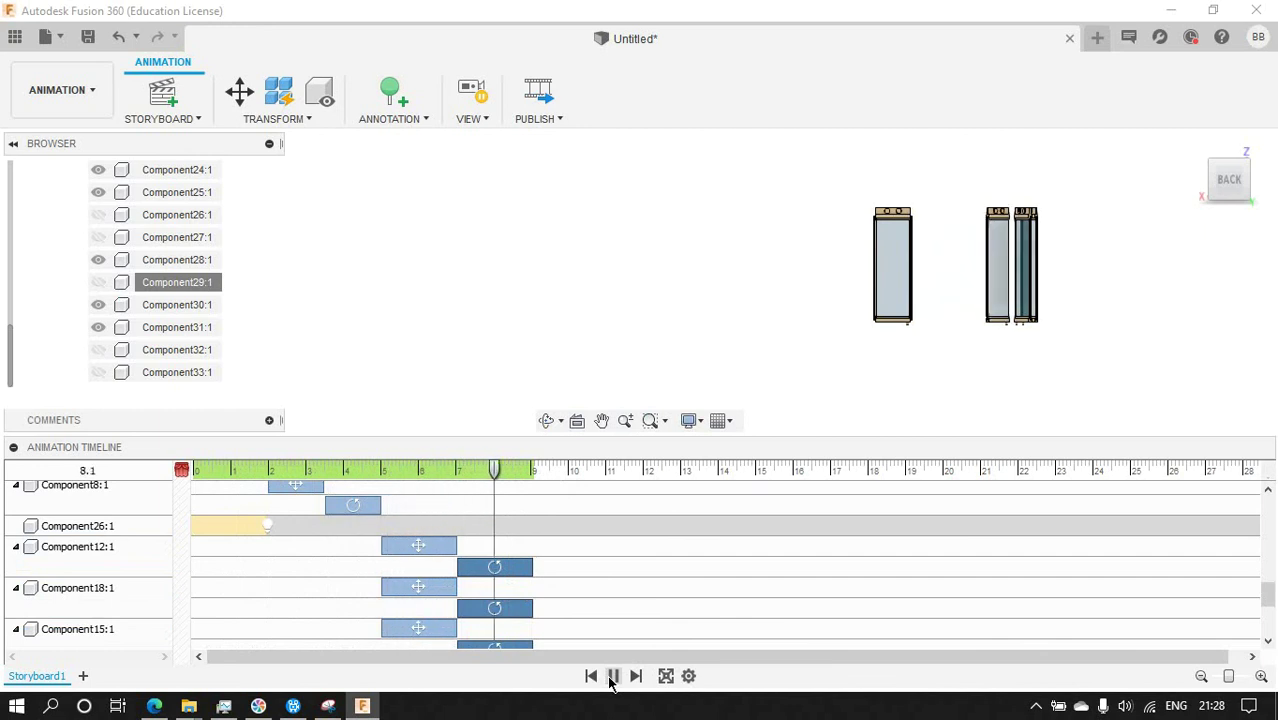
Start a new Transform Components move for the next door panel.
left_click(239, 92)
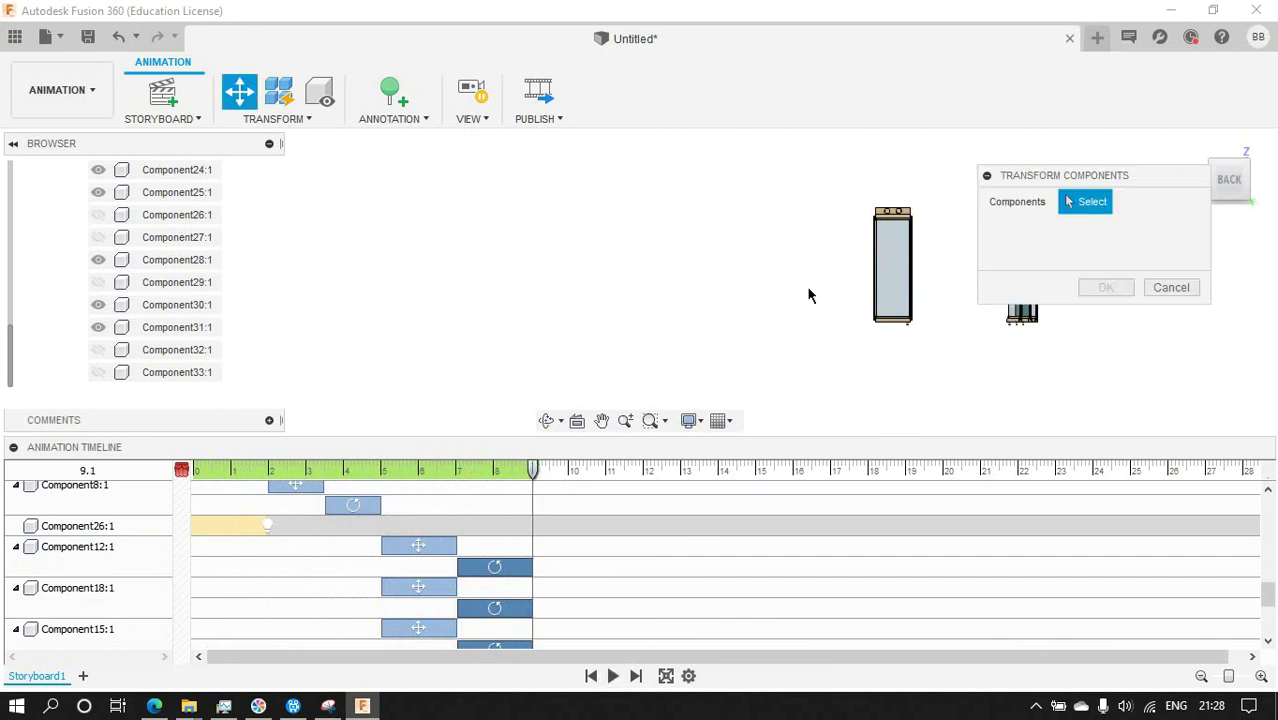
scroll(931, 228, "up", 4)
scroll(900, 220, "up", 1)
scroll(866, 213, "up", 3)
Slide the next six-part panel -800 mm along X.
left_click(862, 205)
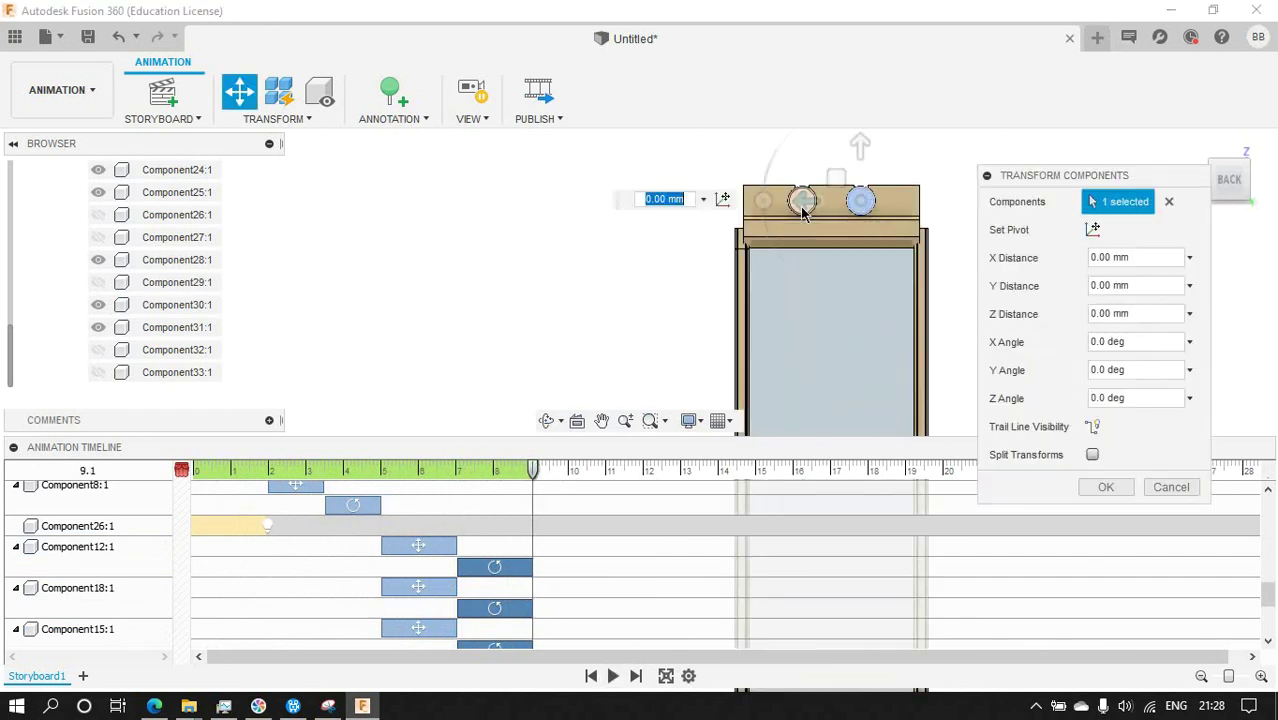
left_click(827, 228)
left_click(921, 288)
left_click(759, 306)
scroll(759, 306, "down", 3)
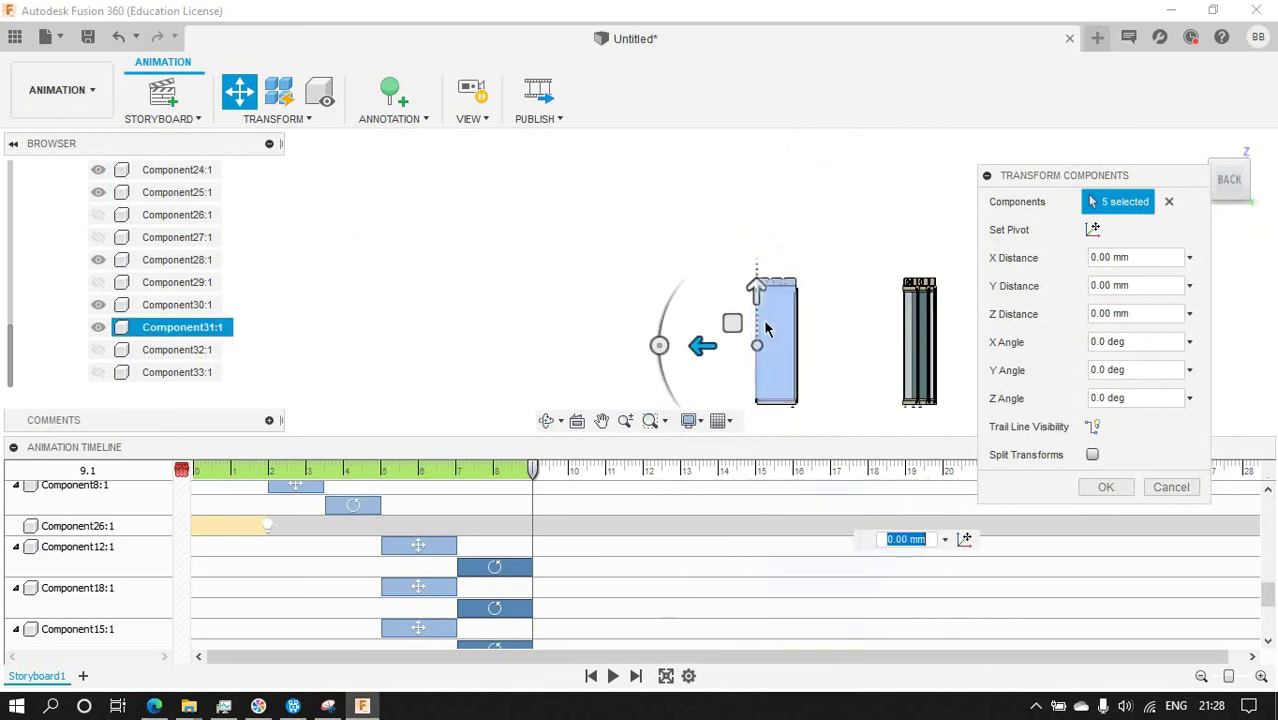
scroll(756, 391, "up", 3)
left_click(750, 371)
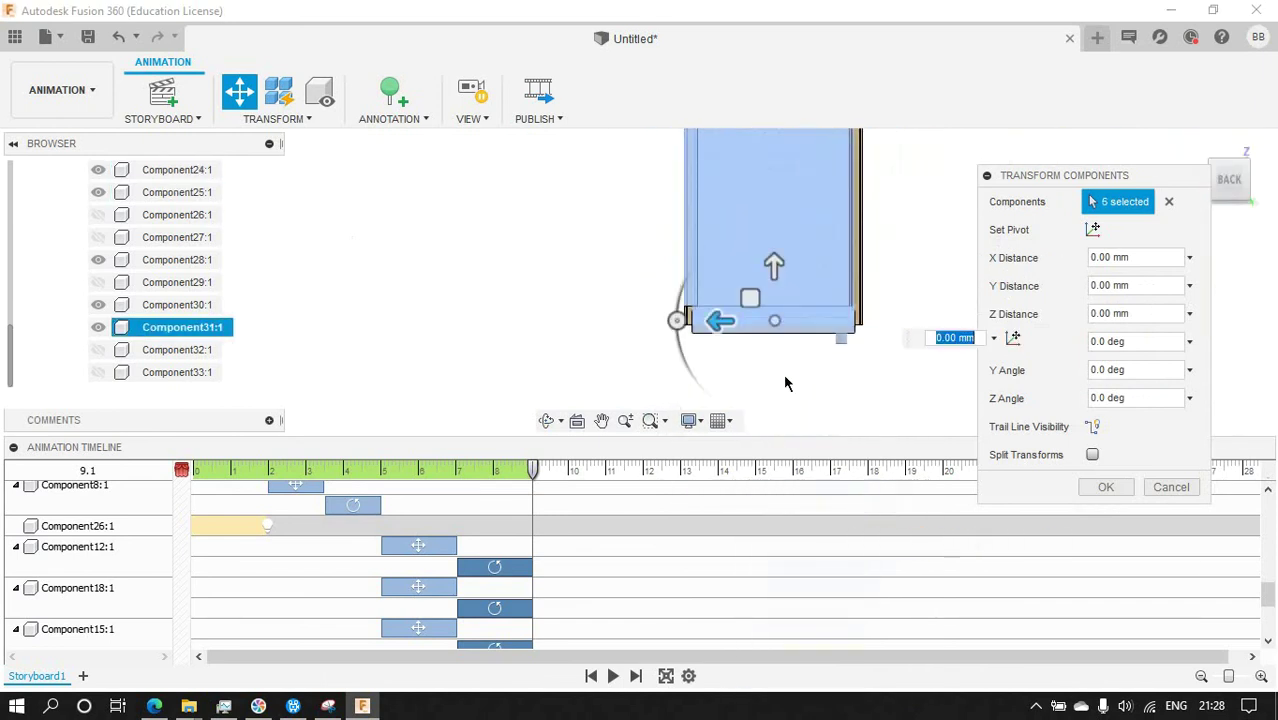
scroll(783, 373, "down", 2)
type("-500")
key("Return")
left_click_drag(785, 368, 820, 372)
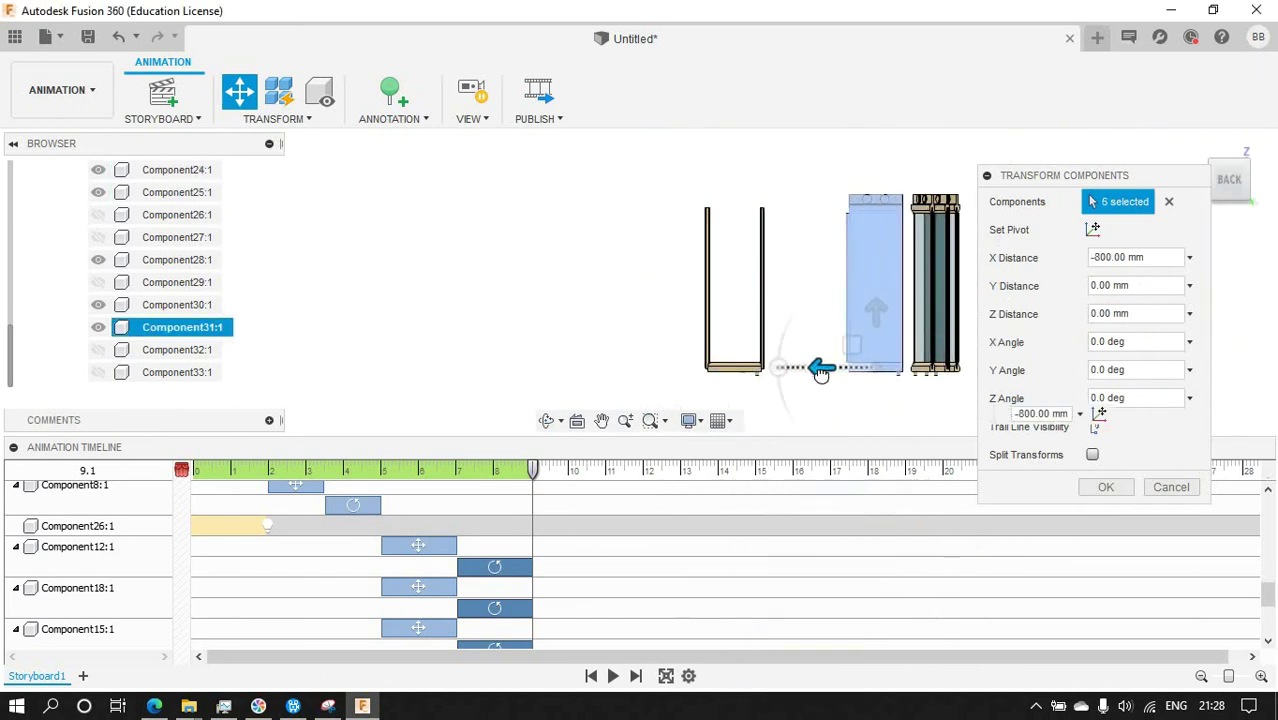
left_click(1101, 494)
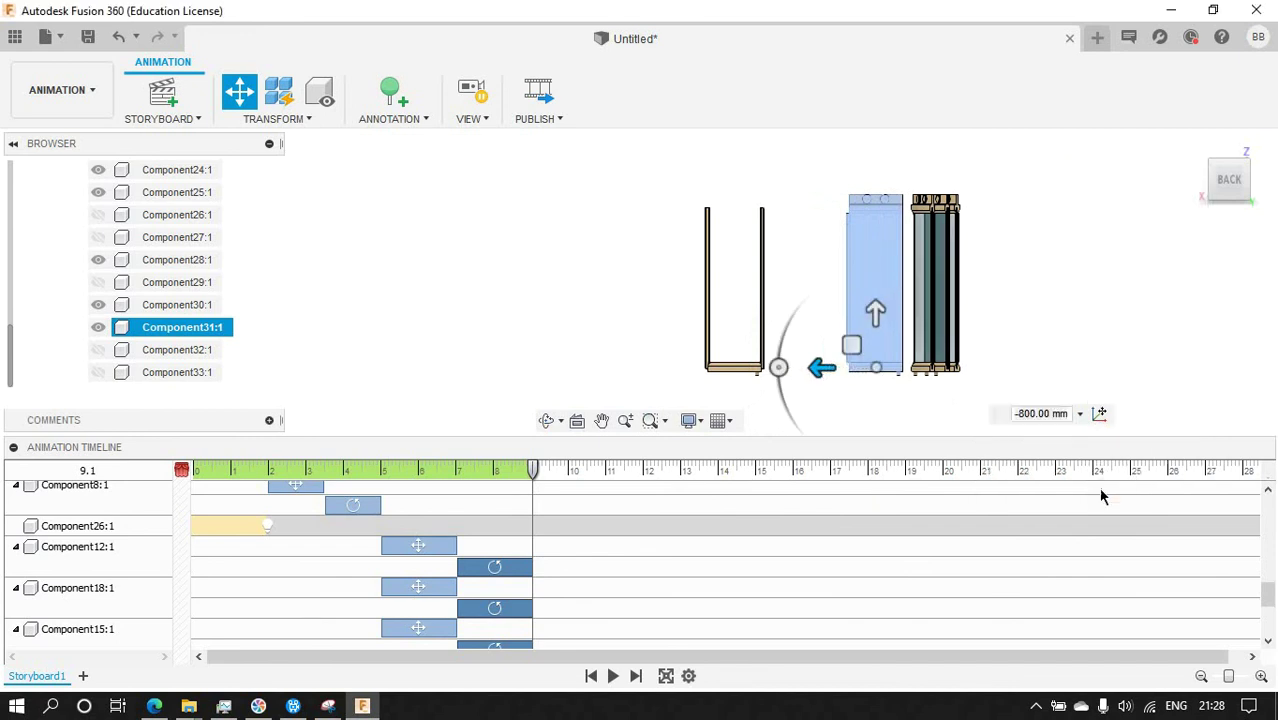
Hide frame Components 24, 25 and 28.
right_click(226, 196)
left_click(309, 304)
left_click(1247, 168)
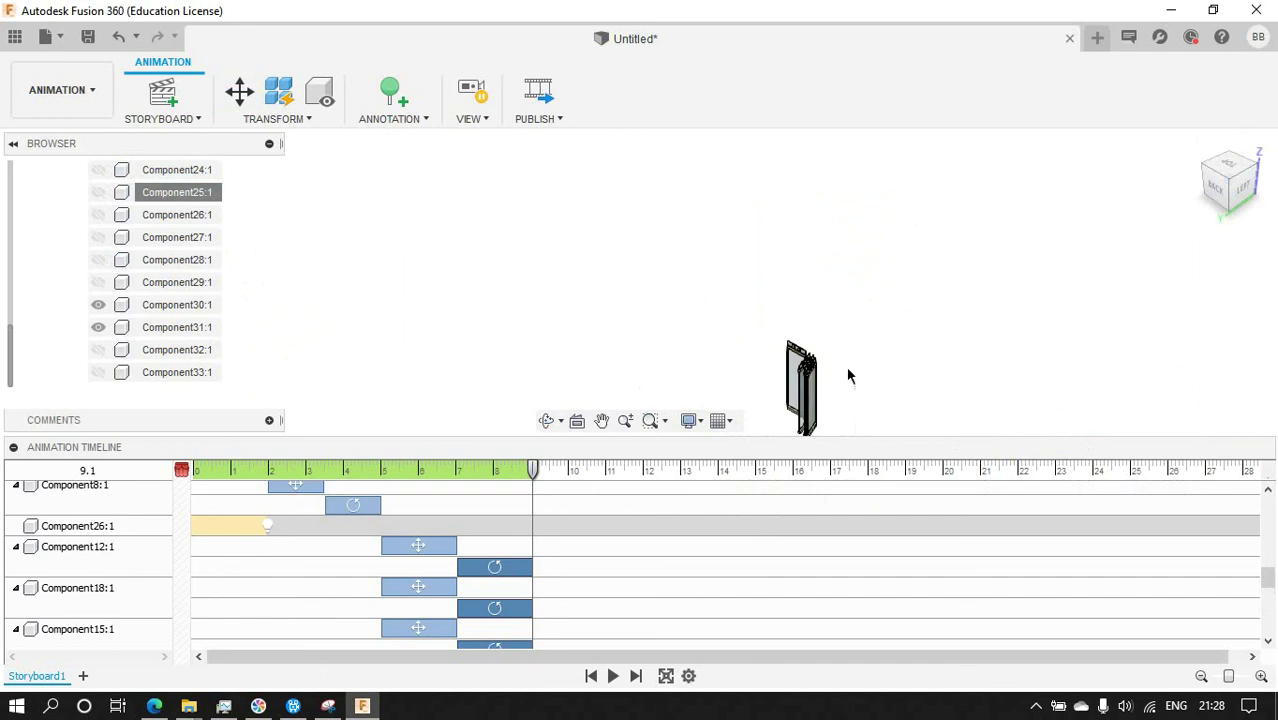
Rotate the panel 105° about a custom pivot at its hinge edge.
left_click(240, 91)
left_click(797, 256)
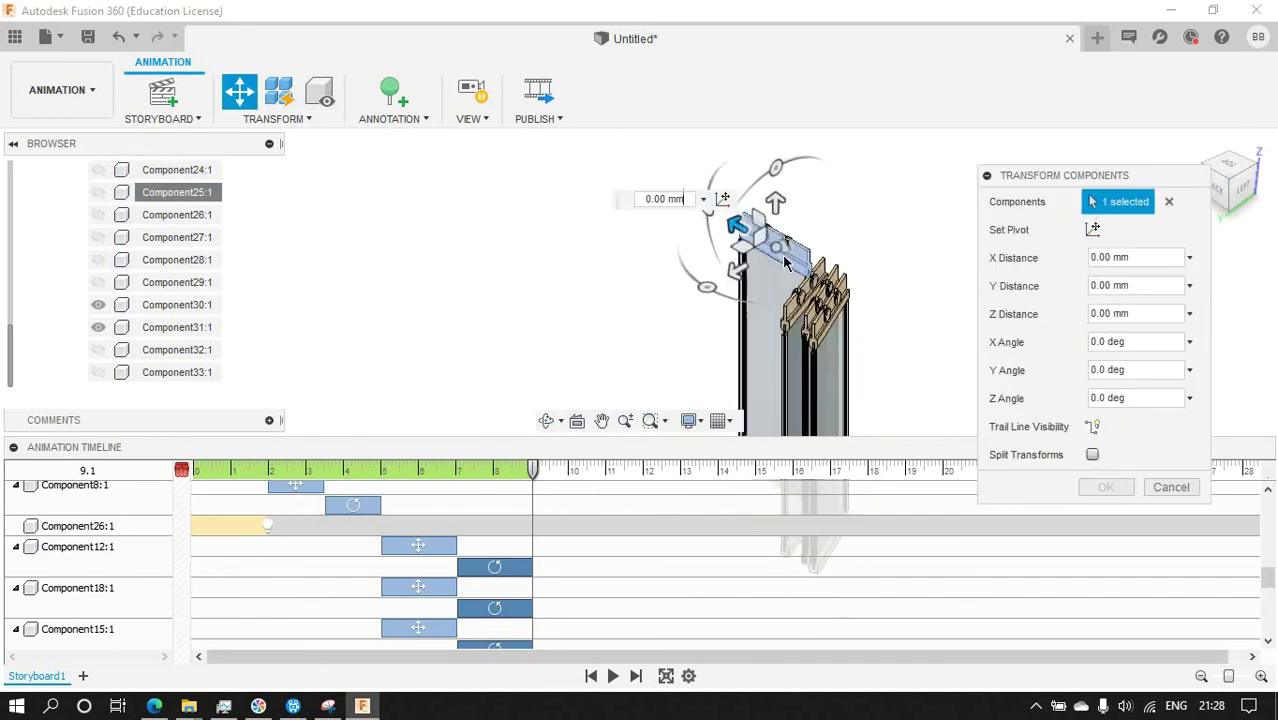
scroll(797, 256, "up", 5)
scroll(695, 297, "down", 5)
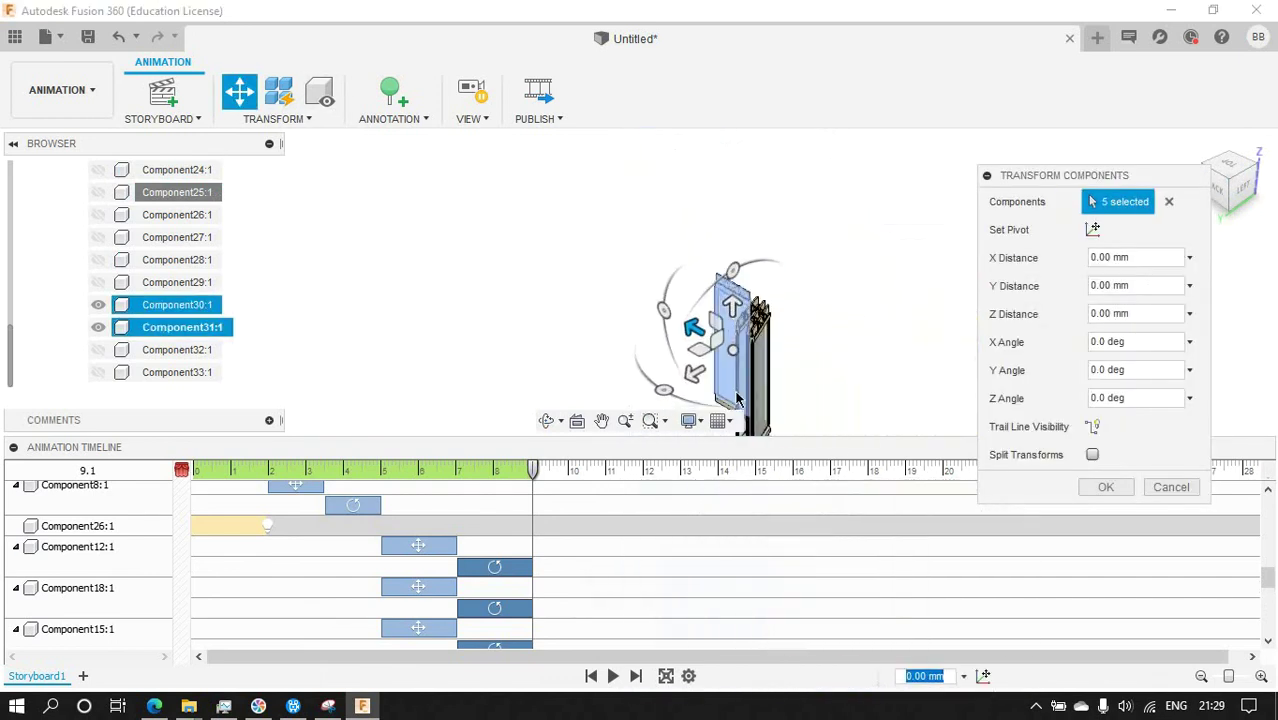
scroll(741, 369, "up", 3)
scroll(741, 369, "down", 3)
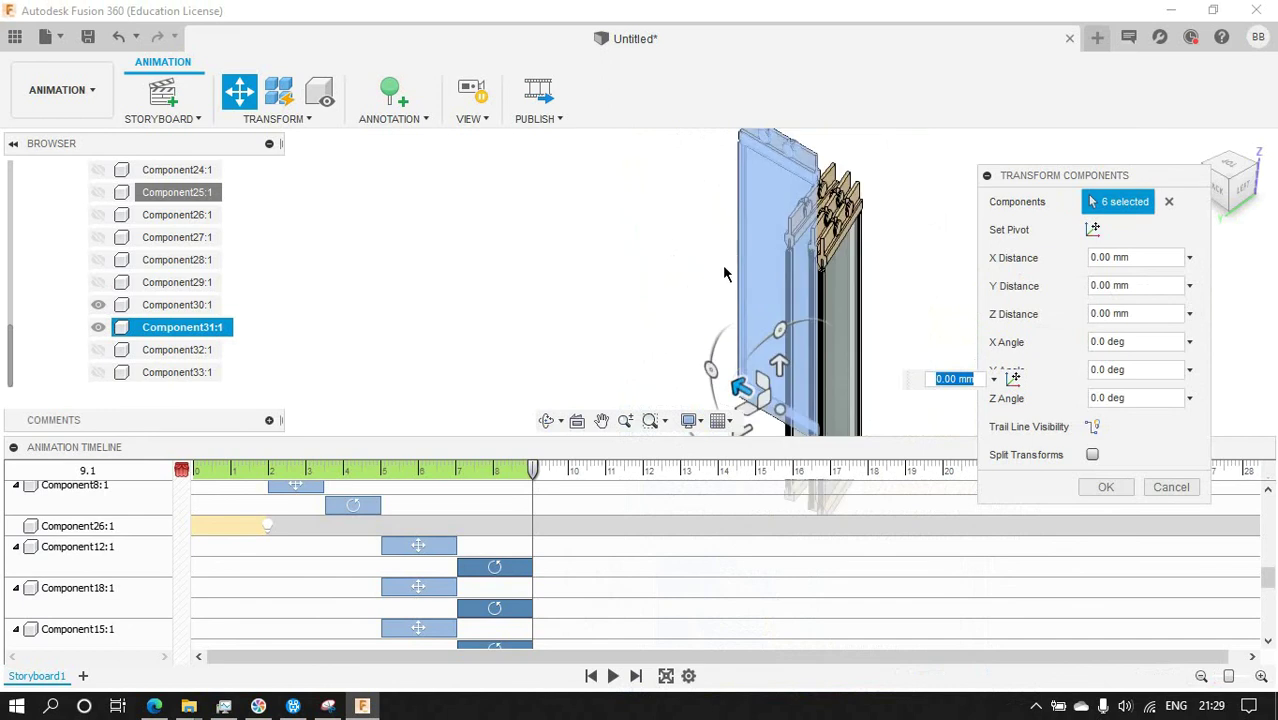
left_click(1092, 229)
scroll(797, 197, "up", 5)
left_click(1008, 218)
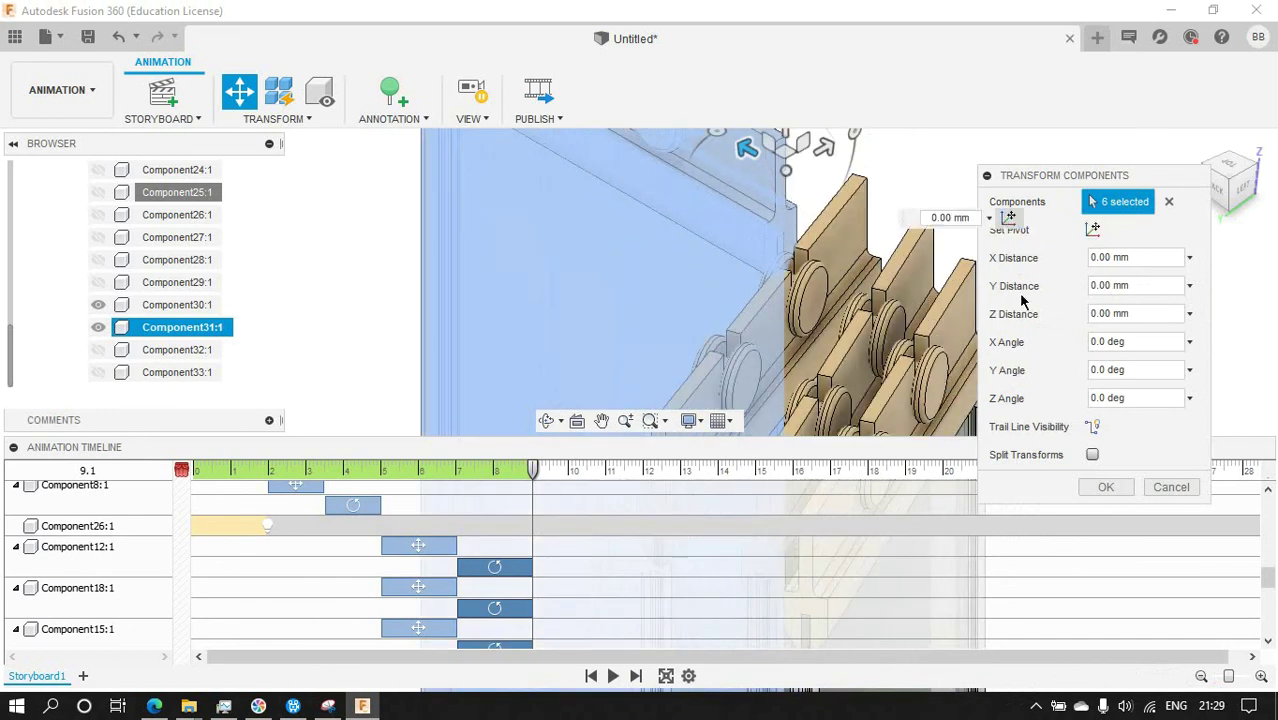
scroll(880, 265, "down", 5)
left_click_drag(782, 193, 806, 282)
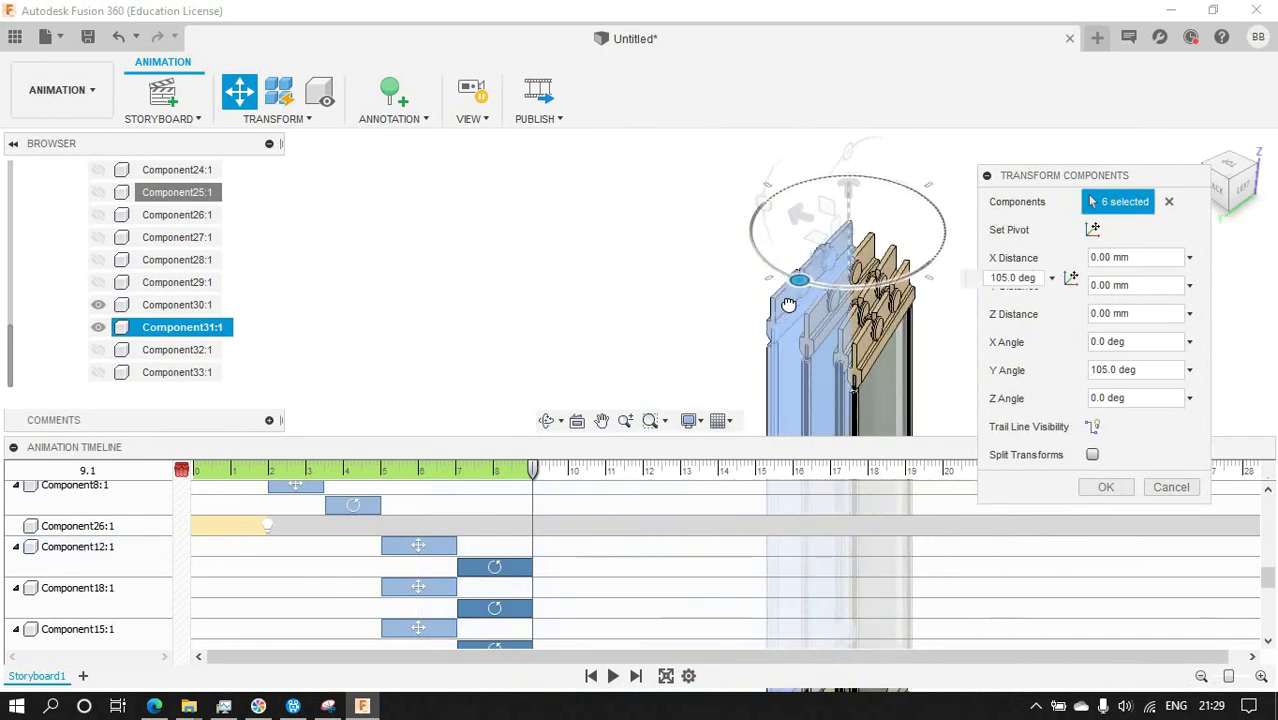
left_click(1105, 487)
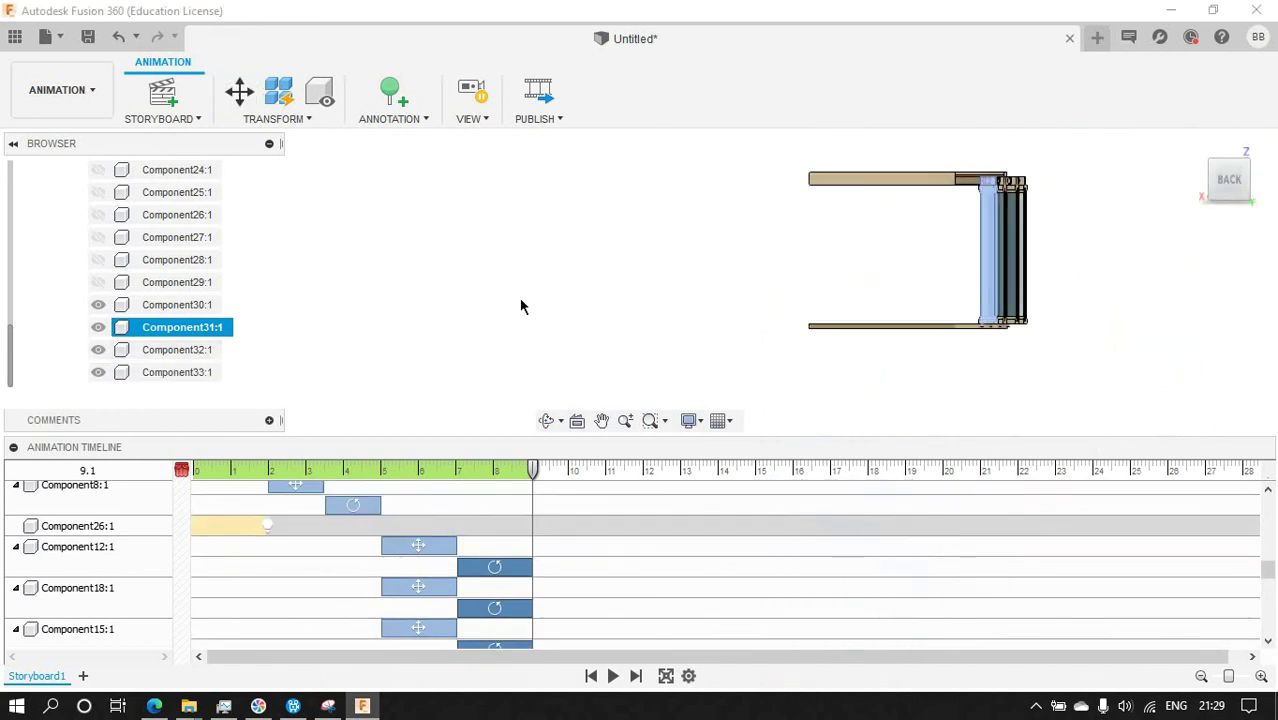
Move the last panel's slide actions to start at 9.1 s.
scroll(117, 254, "up", 5)
scroll(117, 254, "up", 5)
scroll(71, 251, "up", 5)
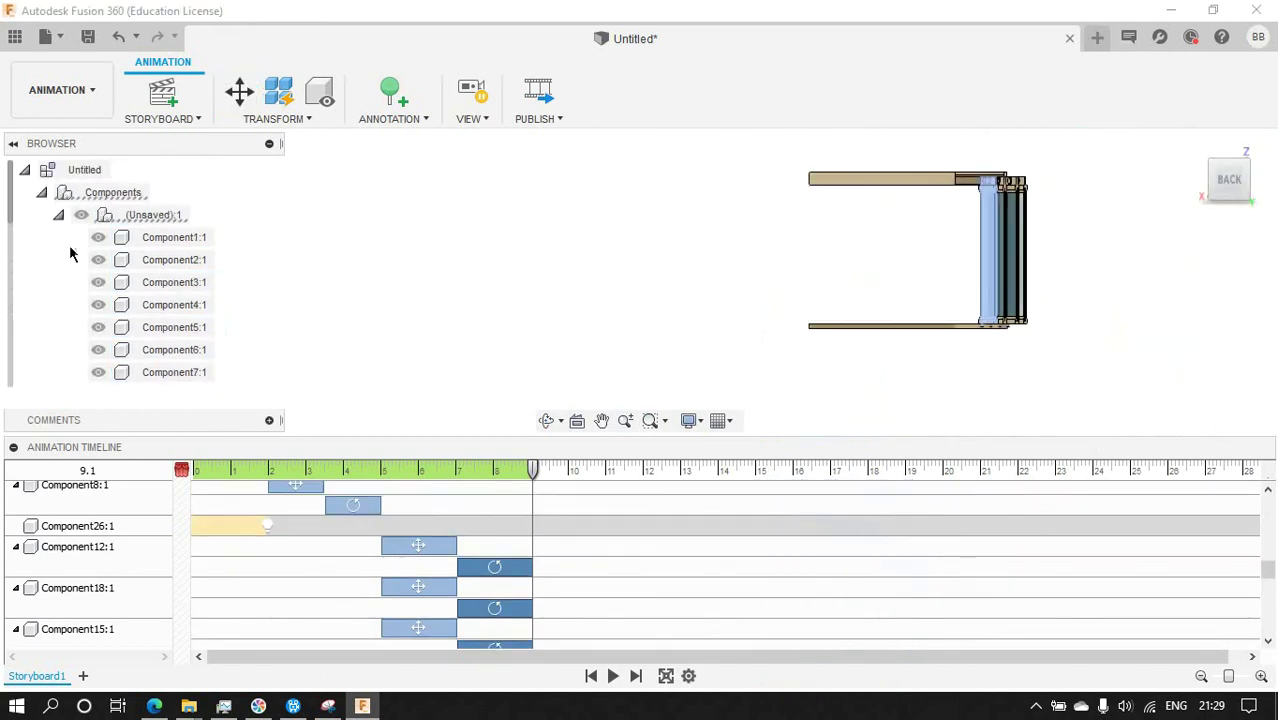
left_click(58, 215)
scroll(477, 545, "down", 3)
scroll(479, 558, "down", 3)
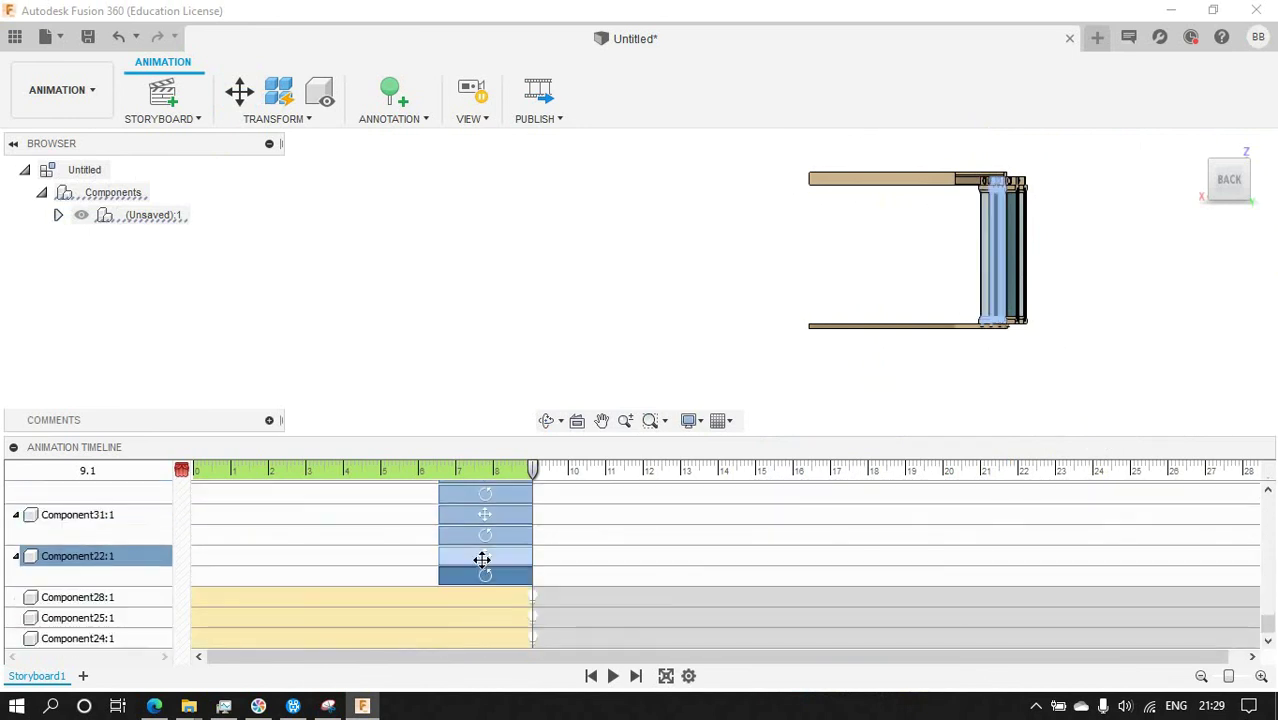
scroll(491, 533, "down", 3)
scroll(491, 558, "down", 3)
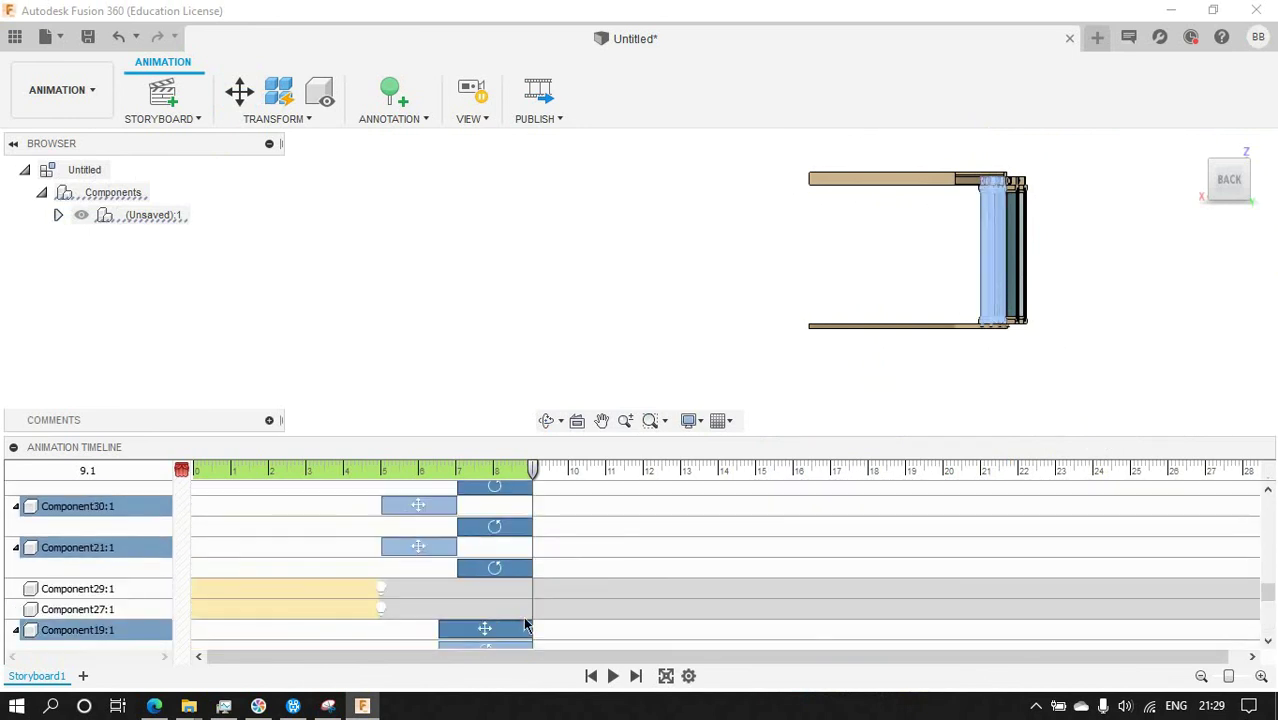
scroll(510, 590, "down", 3)
left_click_drag(484, 516, 580, 526)
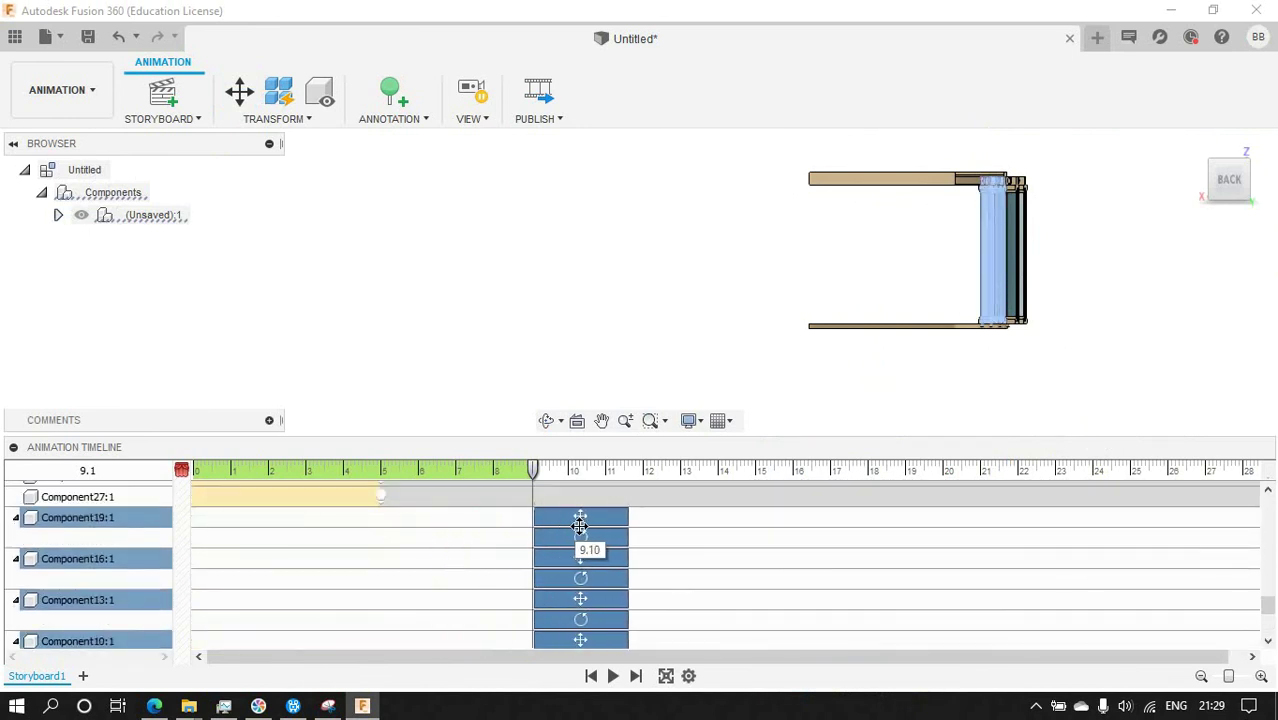
Retime the last panel's rotation actions to start at 11 s.
left_click(582, 557)
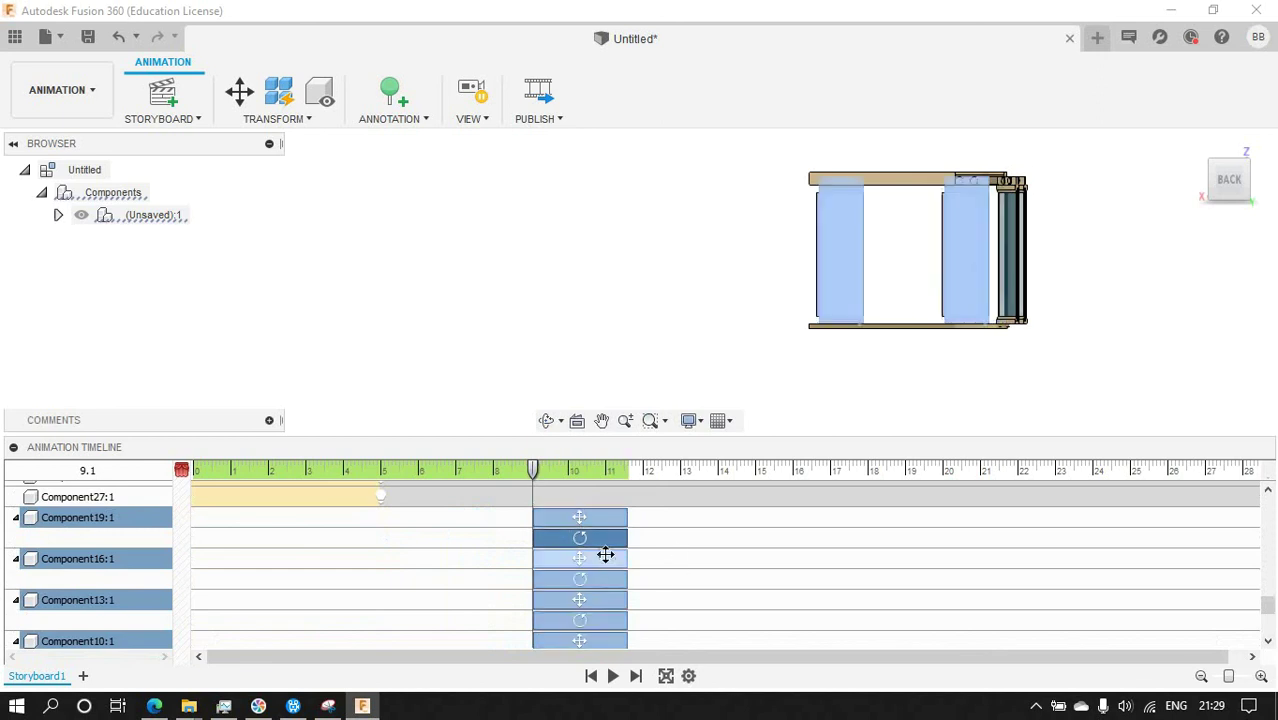
left_click(595, 614, "ctrl")
scroll(617, 586, "down", 2)
left_click(612, 590, "ctrl")
scroll(599, 608, "down", 1)
left_click(598, 596, "ctrl")
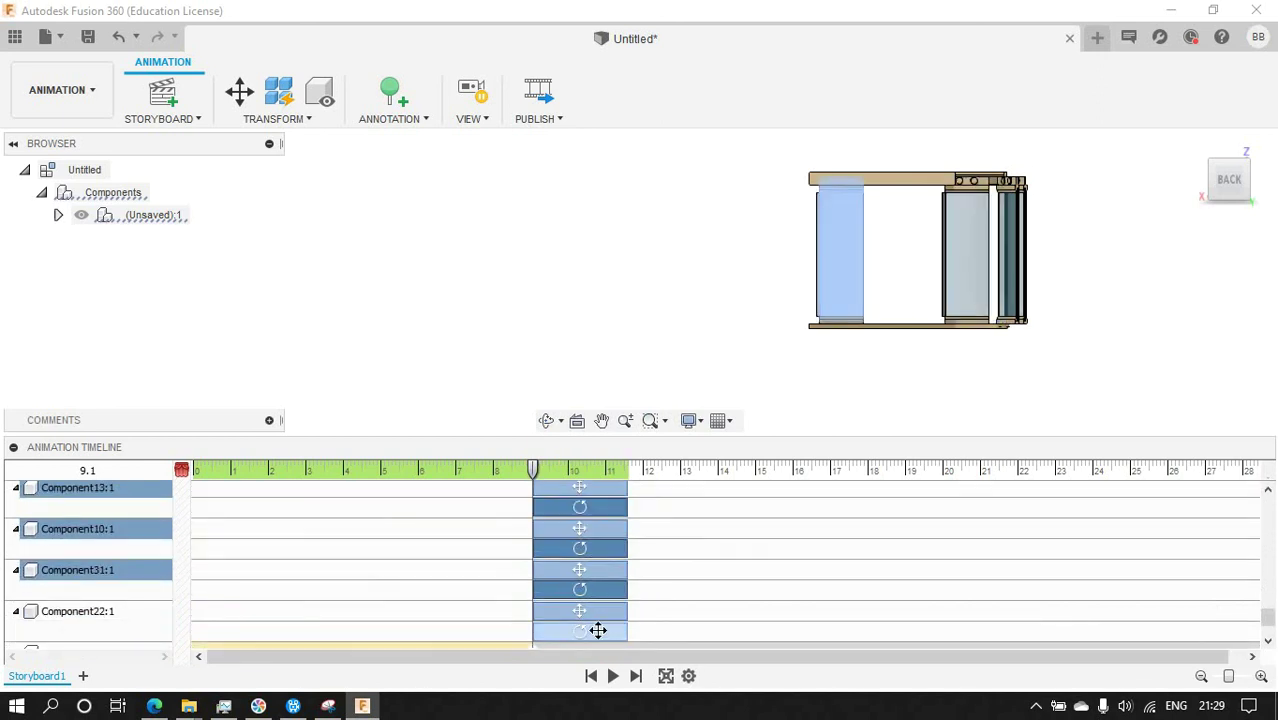
left_click_drag(596, 630, 659, 630, "ctrl")
Rewind to 0 and play the whole storyboard full screen.
mouse_move(536, 490)
left_mouse_down()
mouse_move(697, 479)
mouse_move(232, 480)
left_mouse_up()
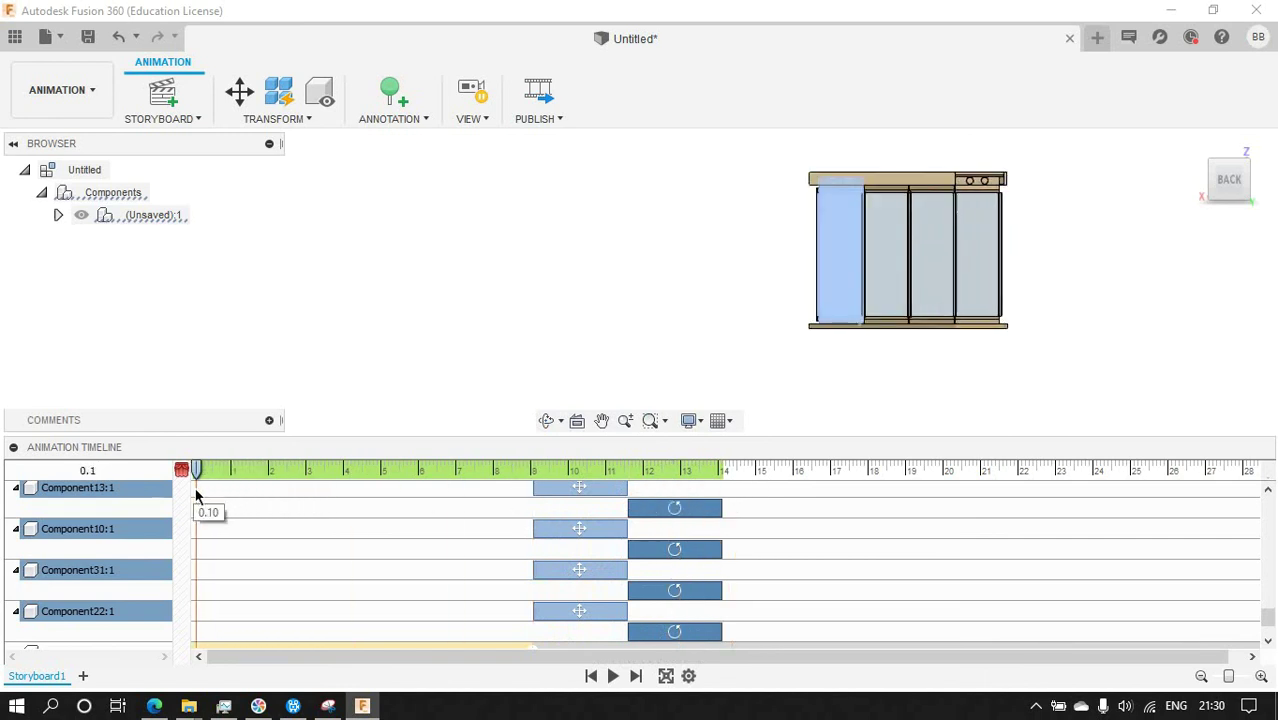
left_click(754, 373)
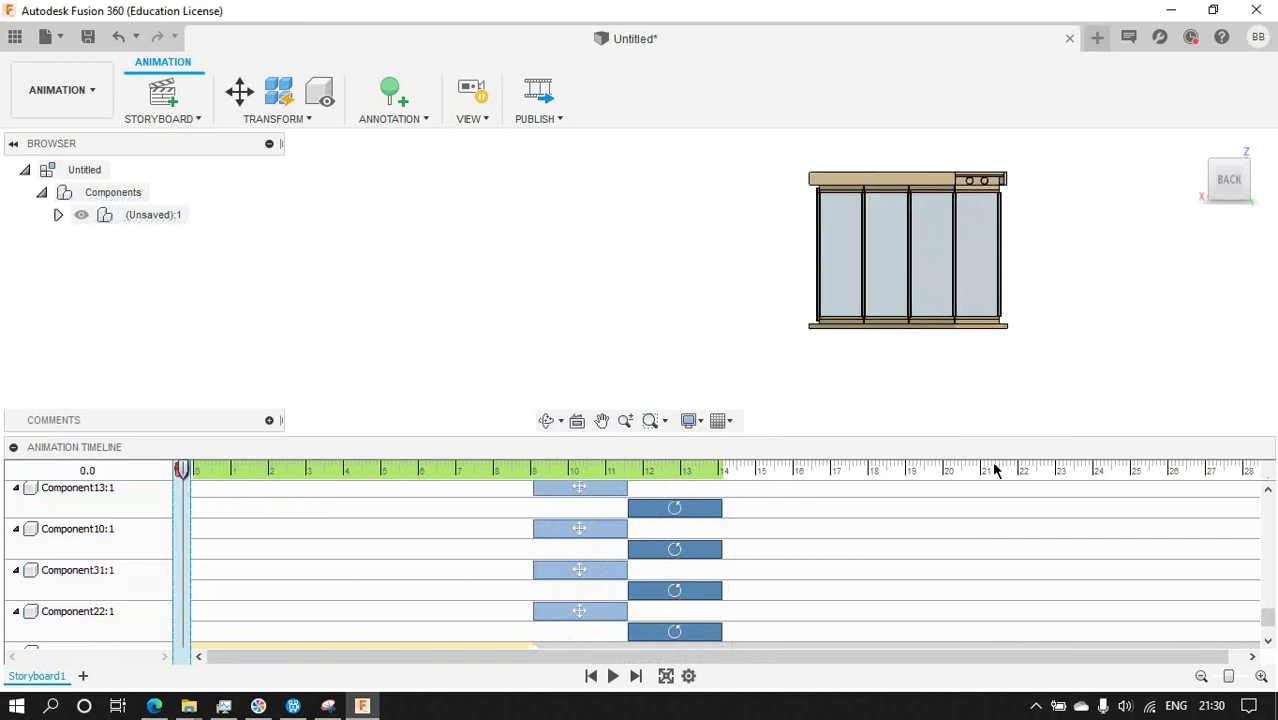
left_click(665, 676)
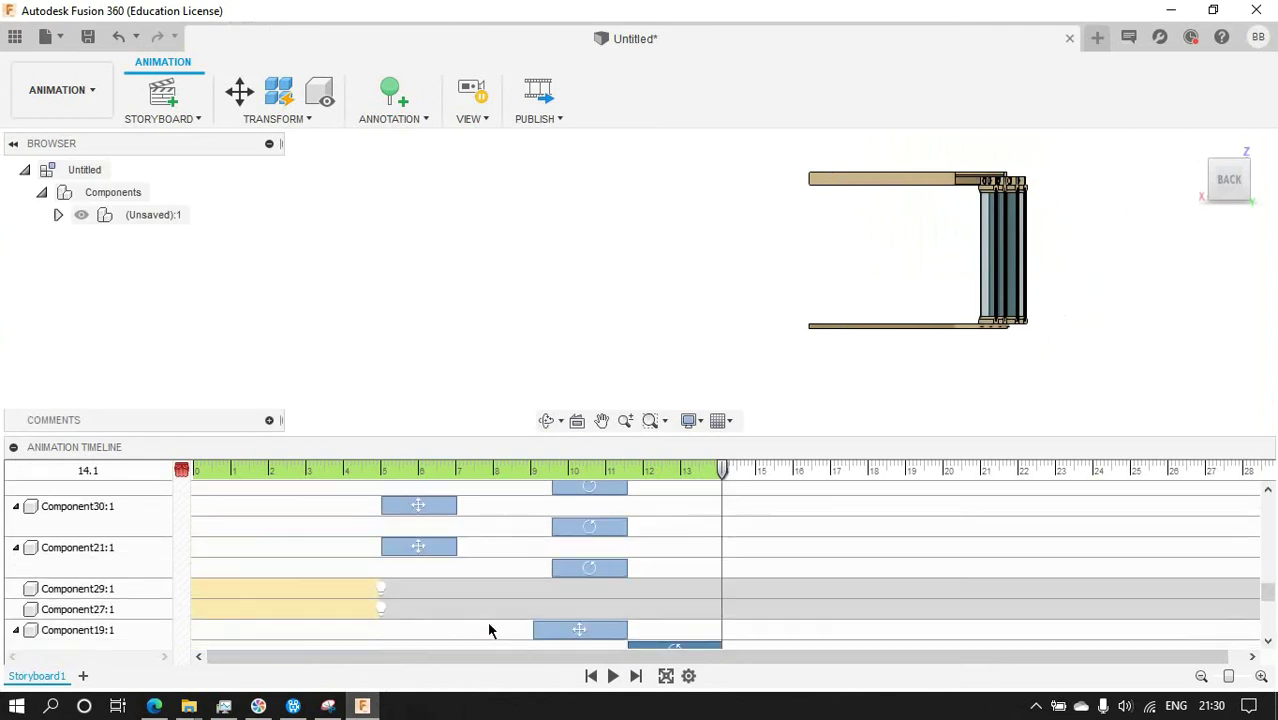
Move the selected rotate actions of Components 12, 18, 15 and 9 to start near 7 s.
left_click(589, 568)
scroll(578, 545, "down", 3)
scroll(578, 540, "up", 1)
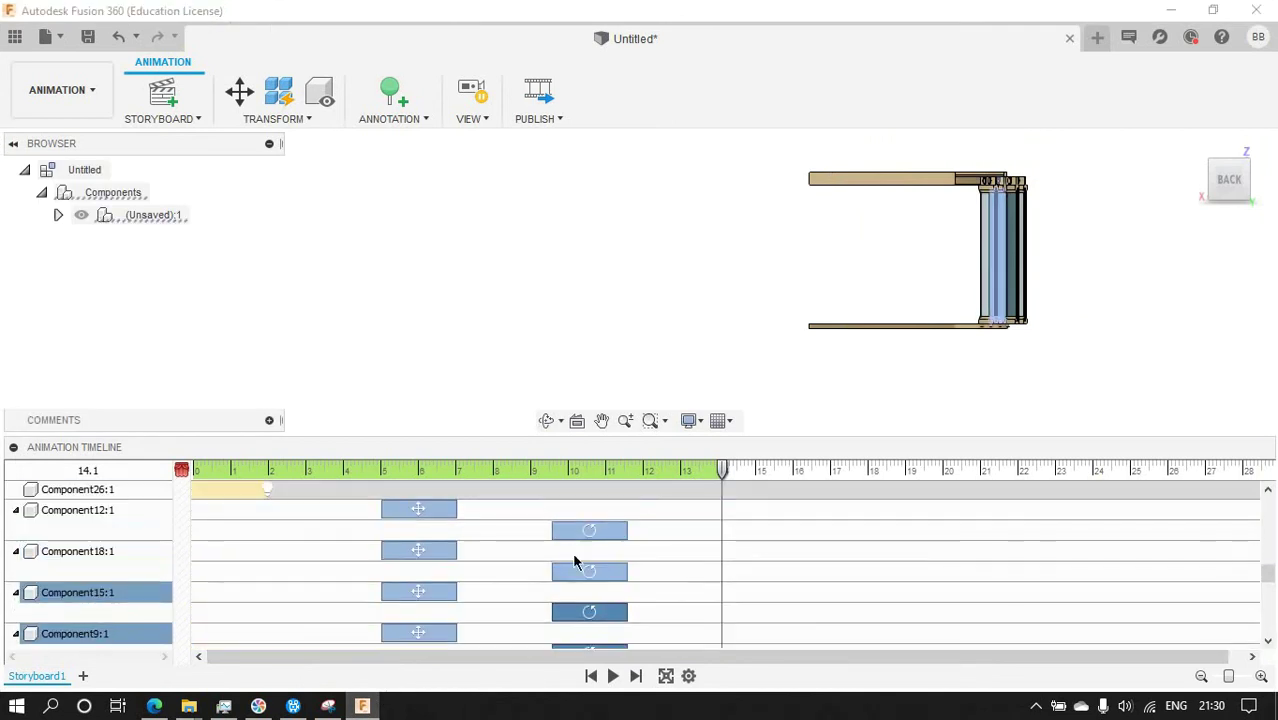
left_click_drag(578, 527, 493, 544)
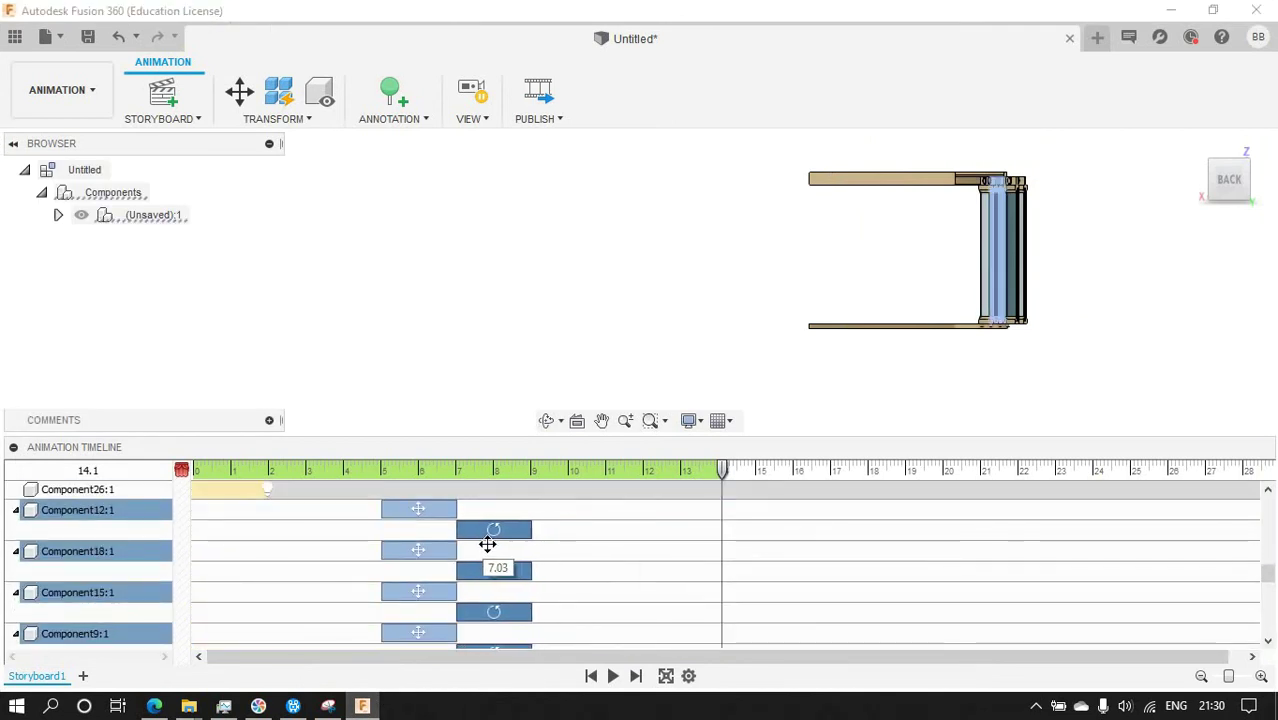
Collapse the move and rotate tracks of each component row in the Animation Timeline.
scroll(491, 556, "down", 3)
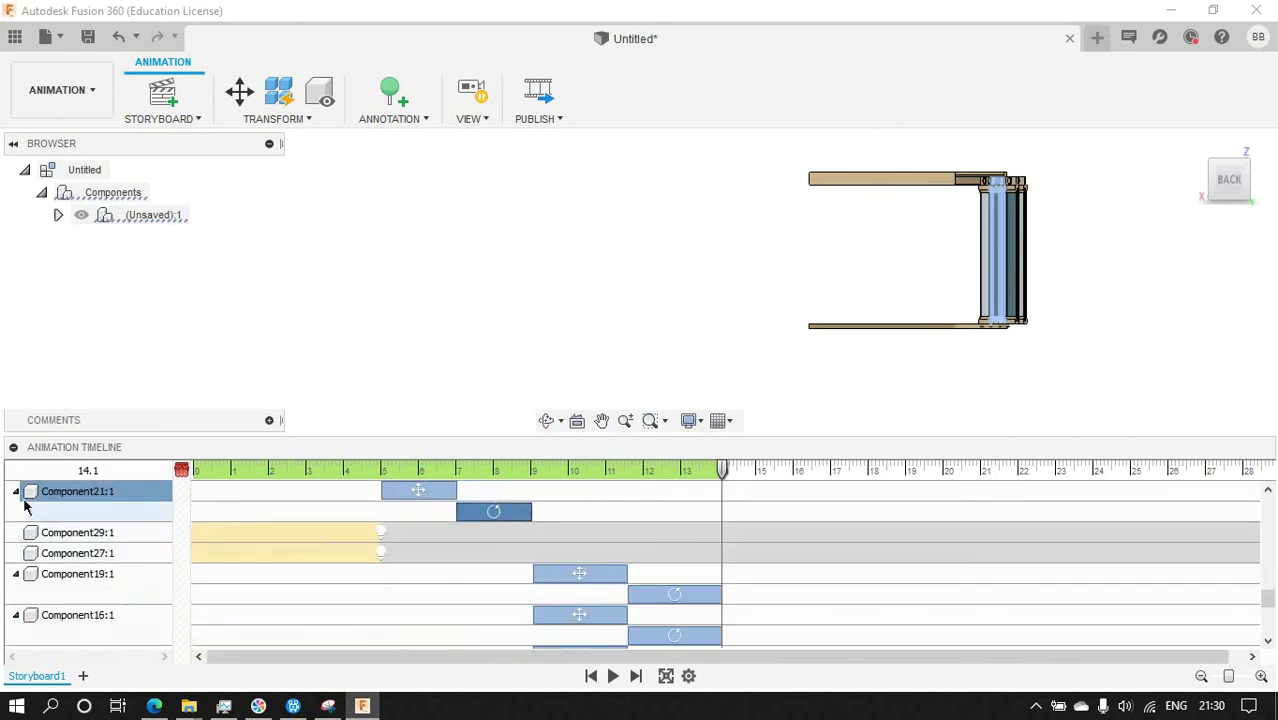
left_click(16, 491)
left_click(16, 553)
left_click(16, 574)
left_click(16, 594)
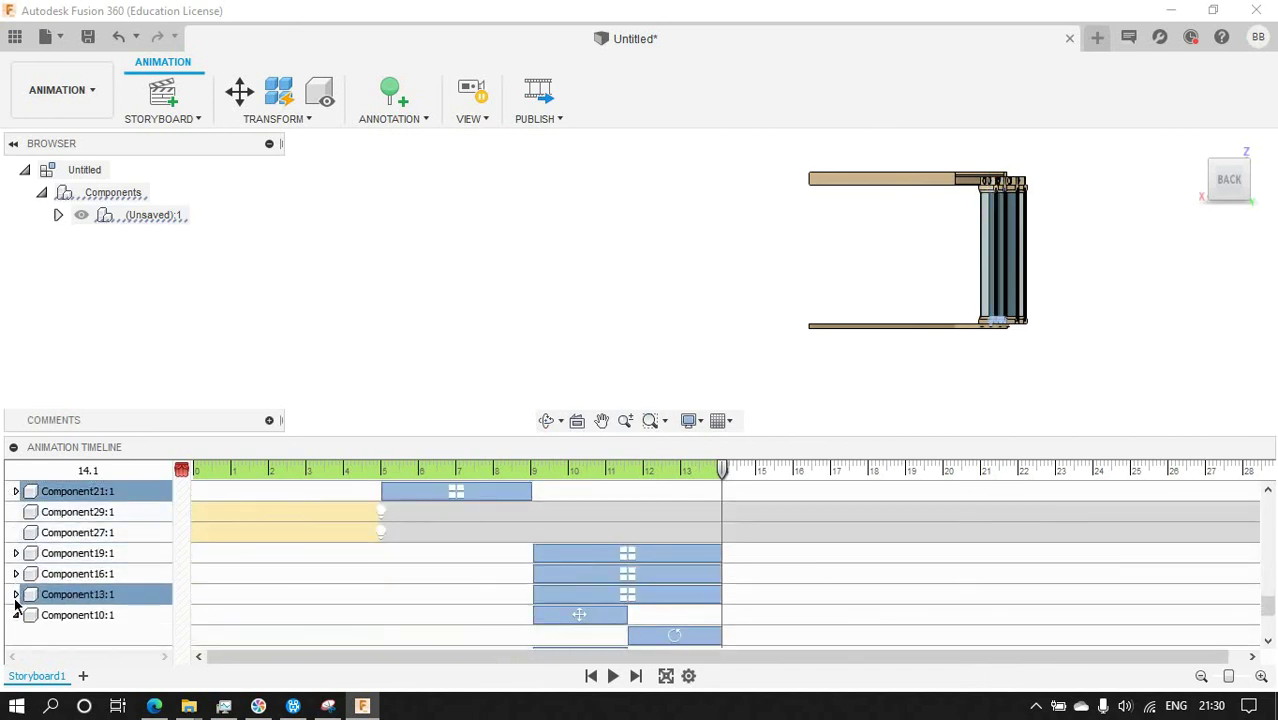
left_click(16, 615)
scroll(22, 563, "up", 2)
scroll(28, 594, "up", 2)
left_click(16, 595)
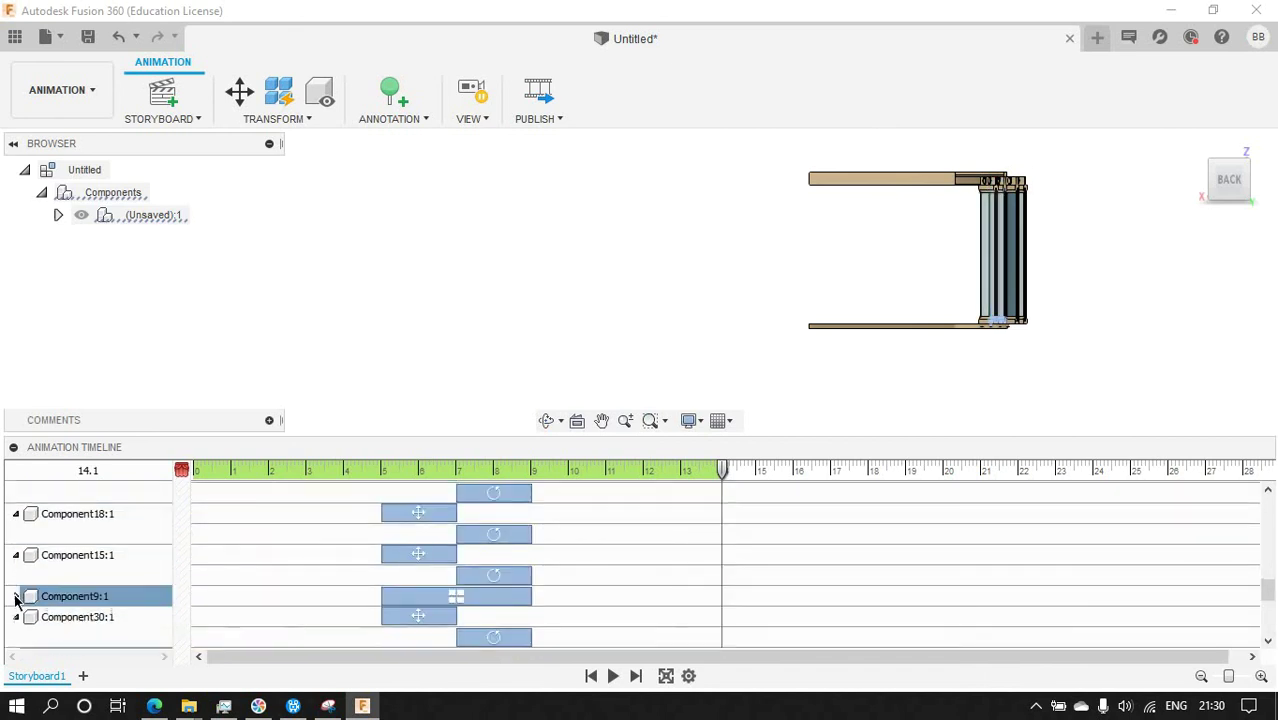
left_click(16, 595)
left_click(16, 555)
scroll(16, 560, "down", 2)
scroll(16, 540, "down", 2)
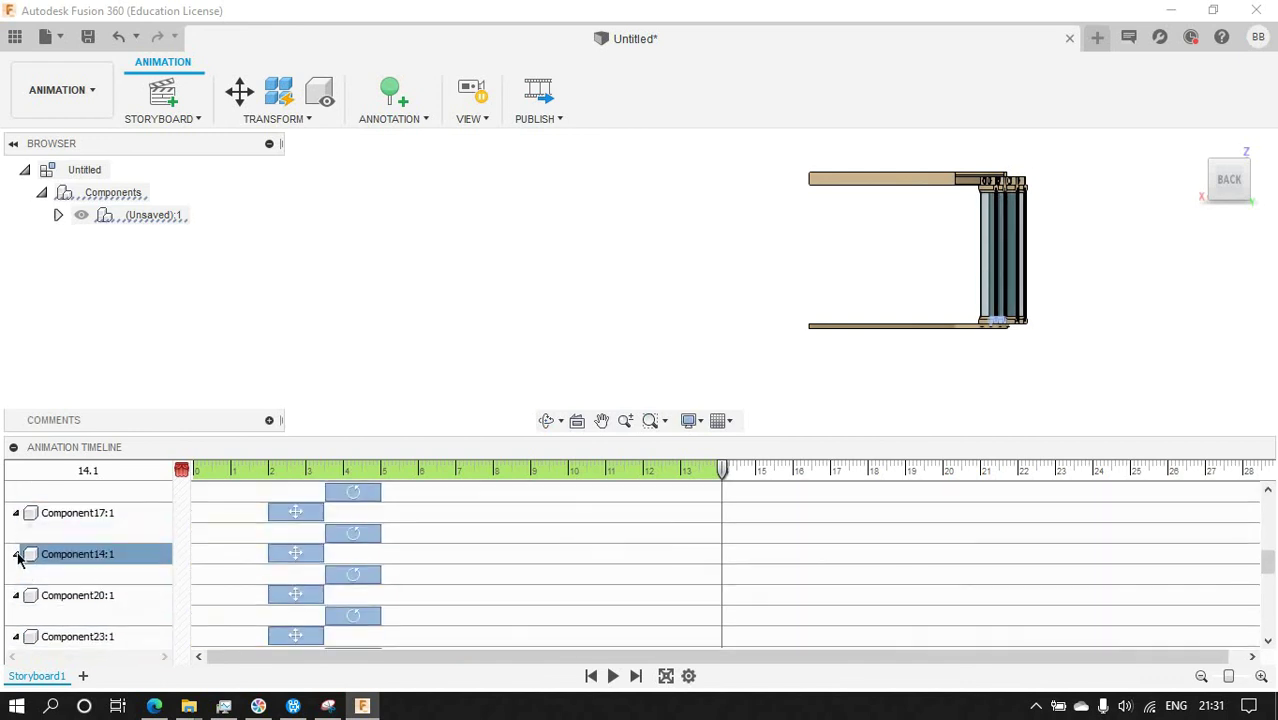
left_click(16, 554)
scroll(16, 568, "up", 2)
scroll(16, 540, "up", 2)
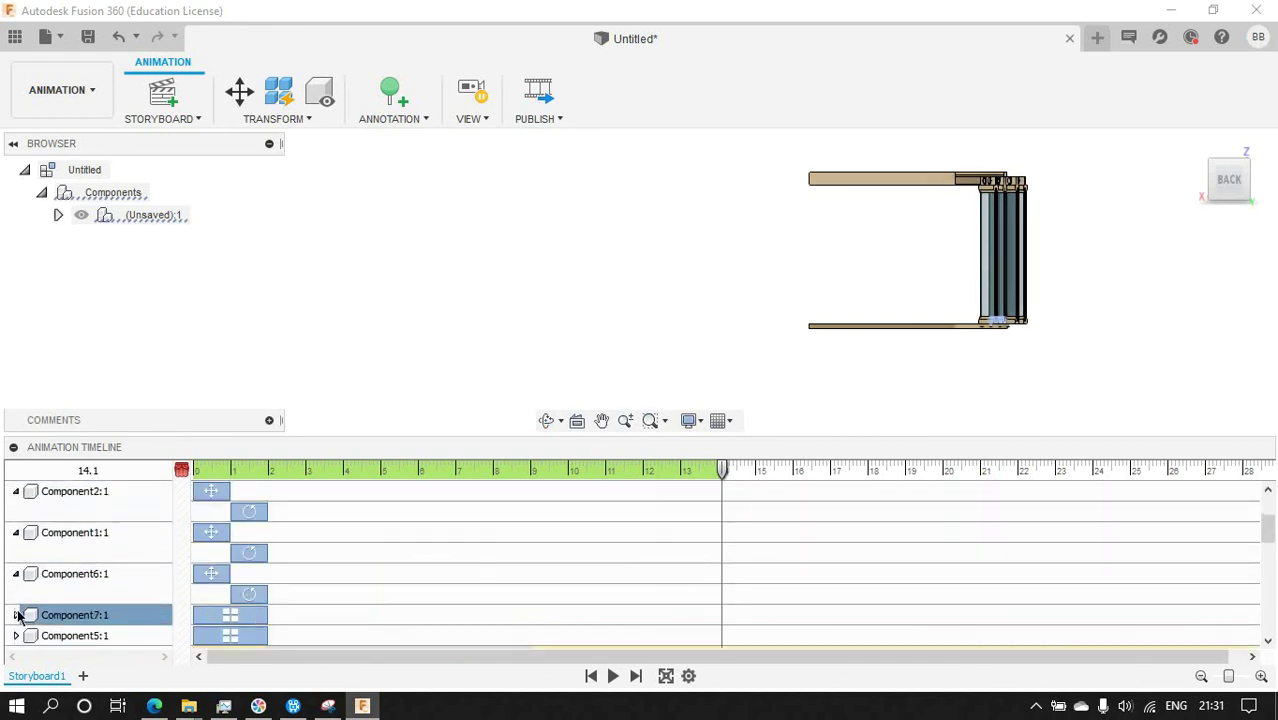
left_click(16, 518)
scroll(16, 510, "up", 2)
Collapse the Components group into one row and give the 3D view more height.
left_click(40, 491)
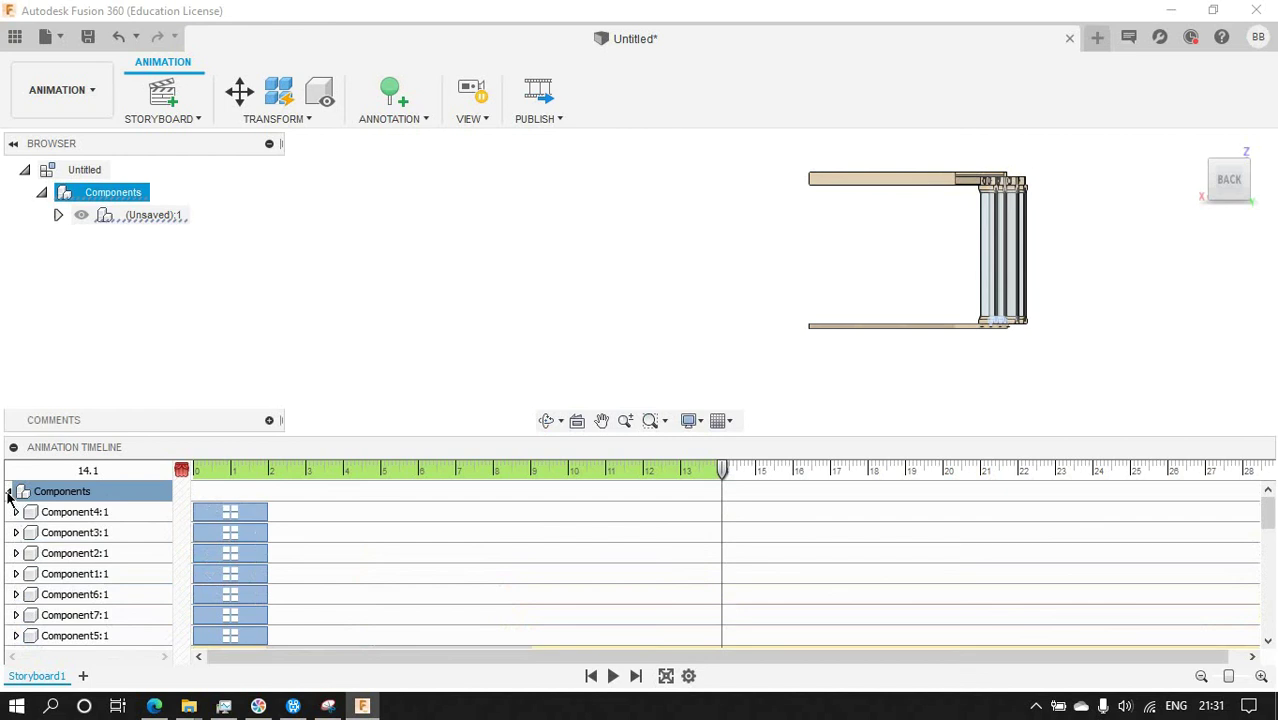
left_click(8, 491)
left_click_drag(576, 437, 572, 657)
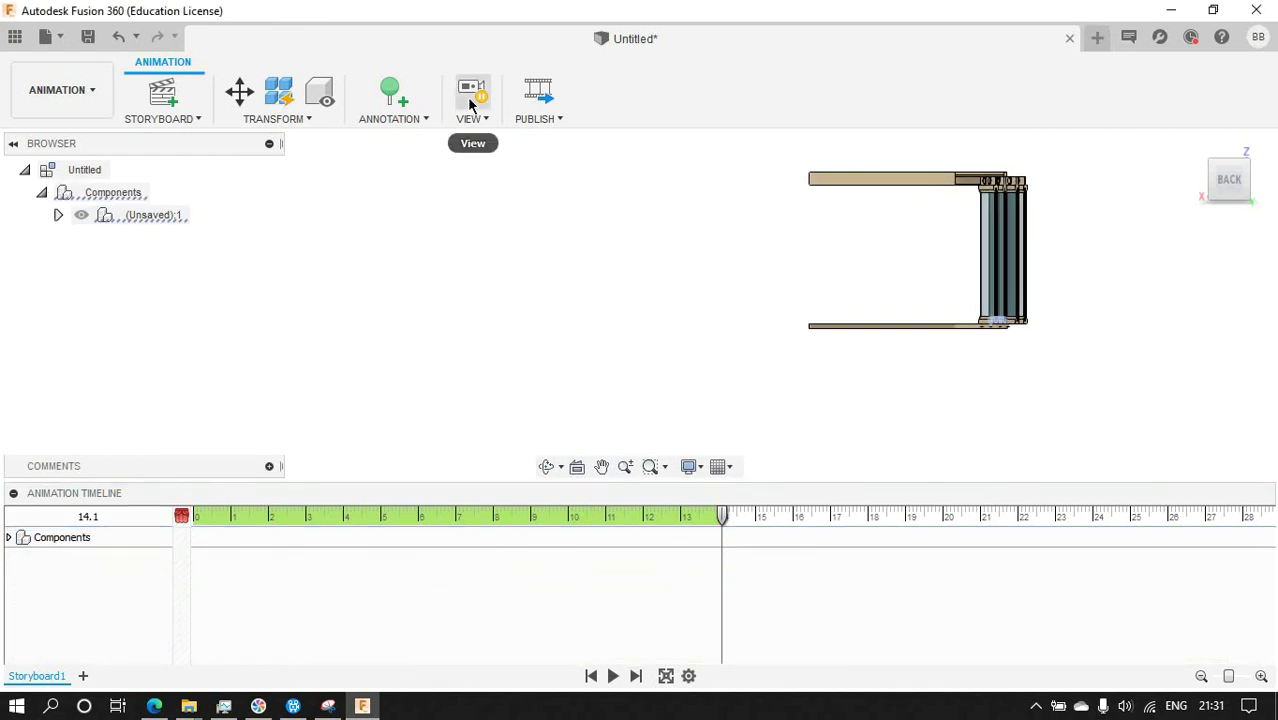
Fit the door in view, replay the 14.1 s storyboard, and expand the (Unsaved):1 component list.
key("F6")
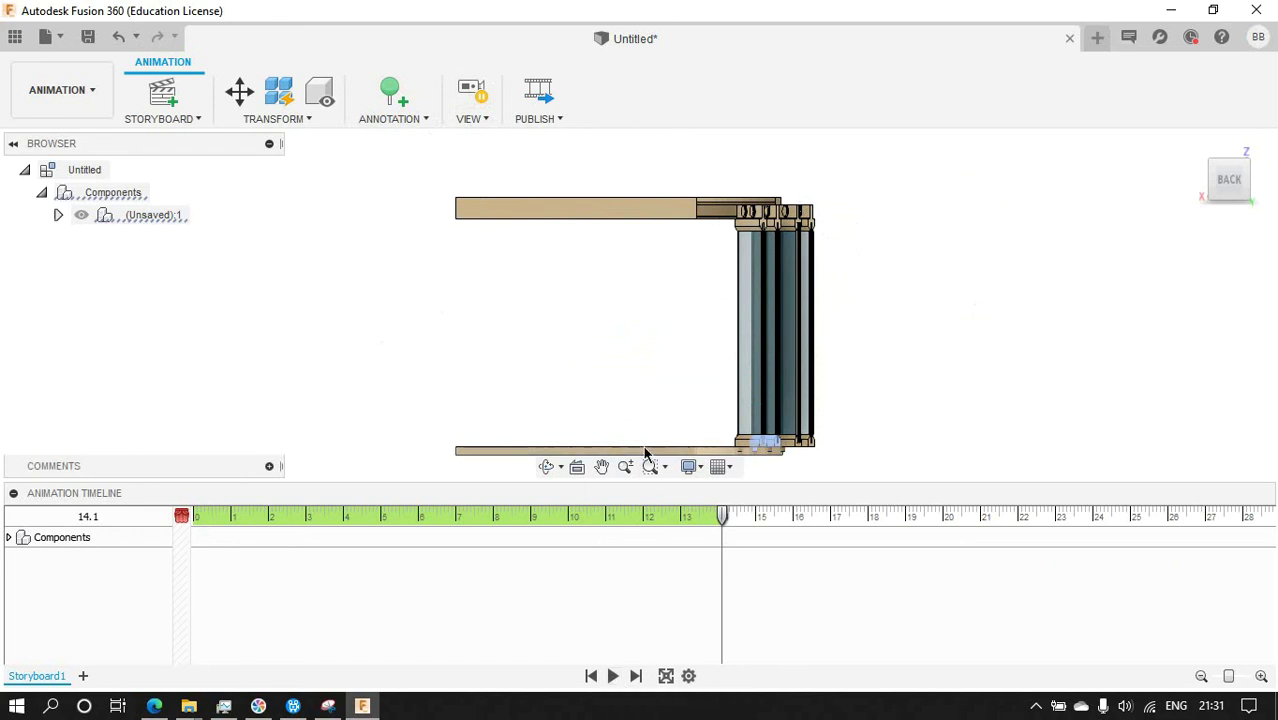
left_click(13, 493)
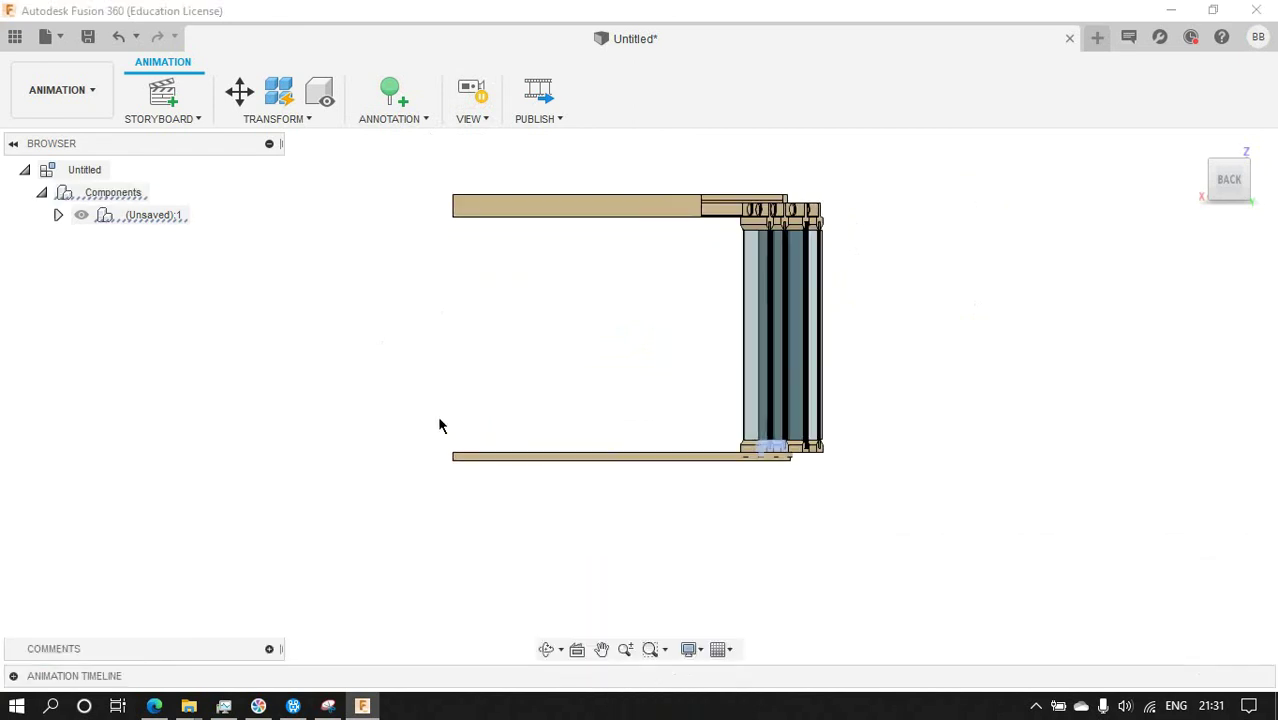
left_click(173, 680)
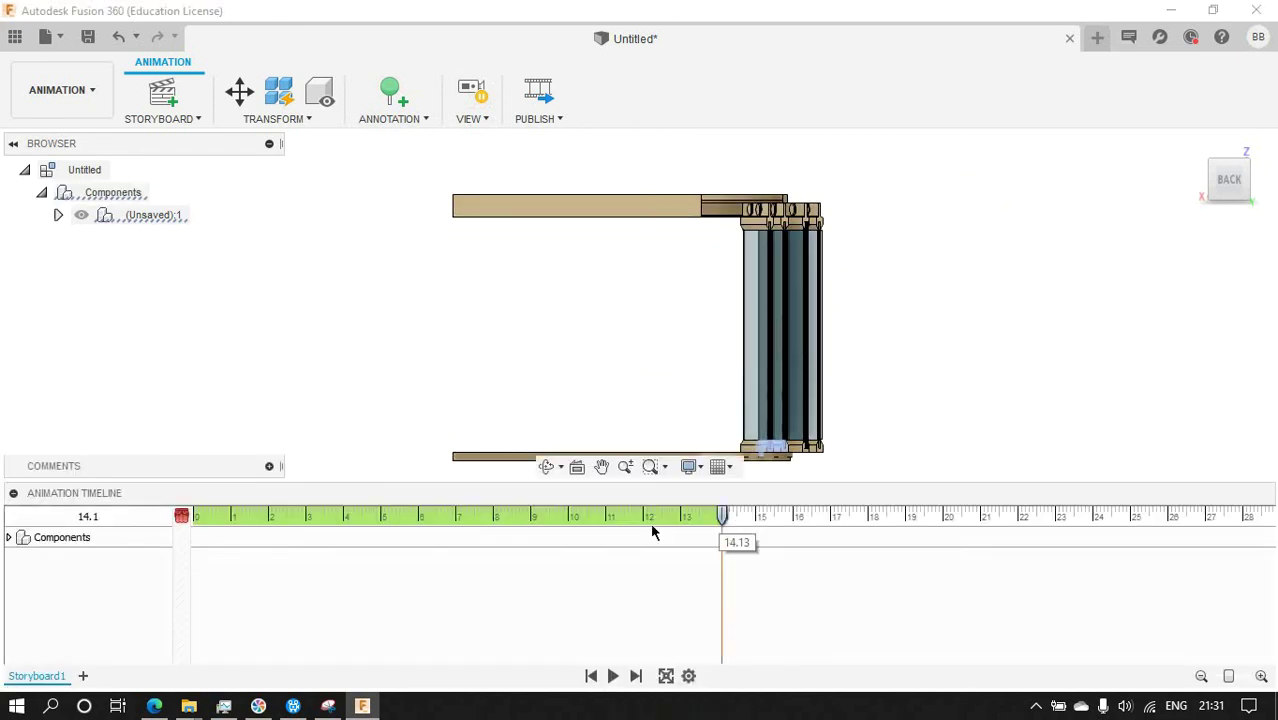
left_click(591, 676)
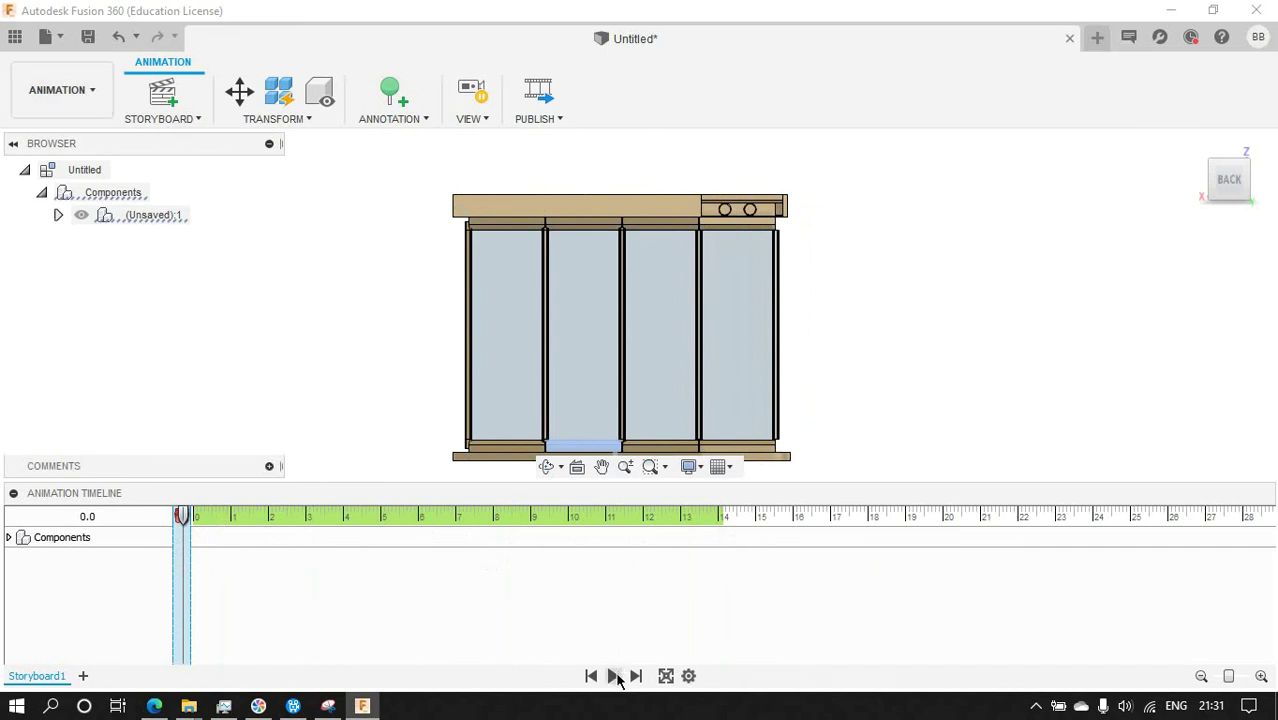
left_click(614, 676)
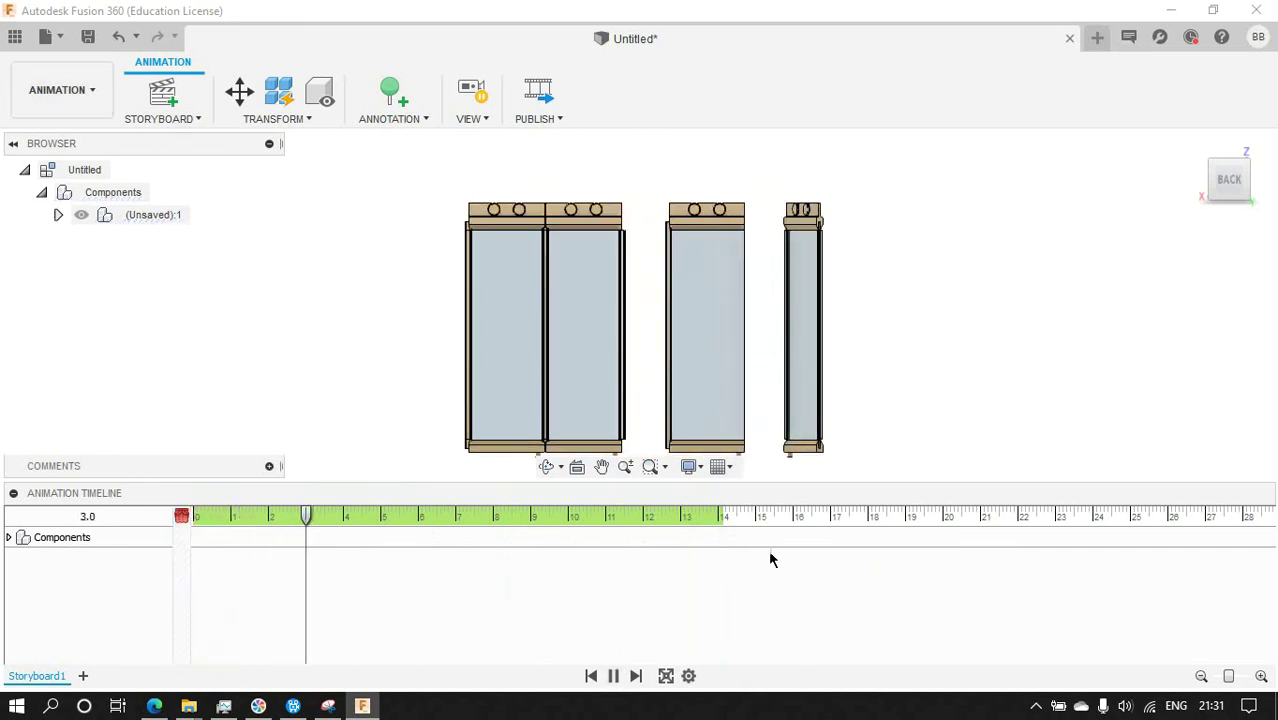
left_click(58, 215)
scroll(130, 380, "down", 2)
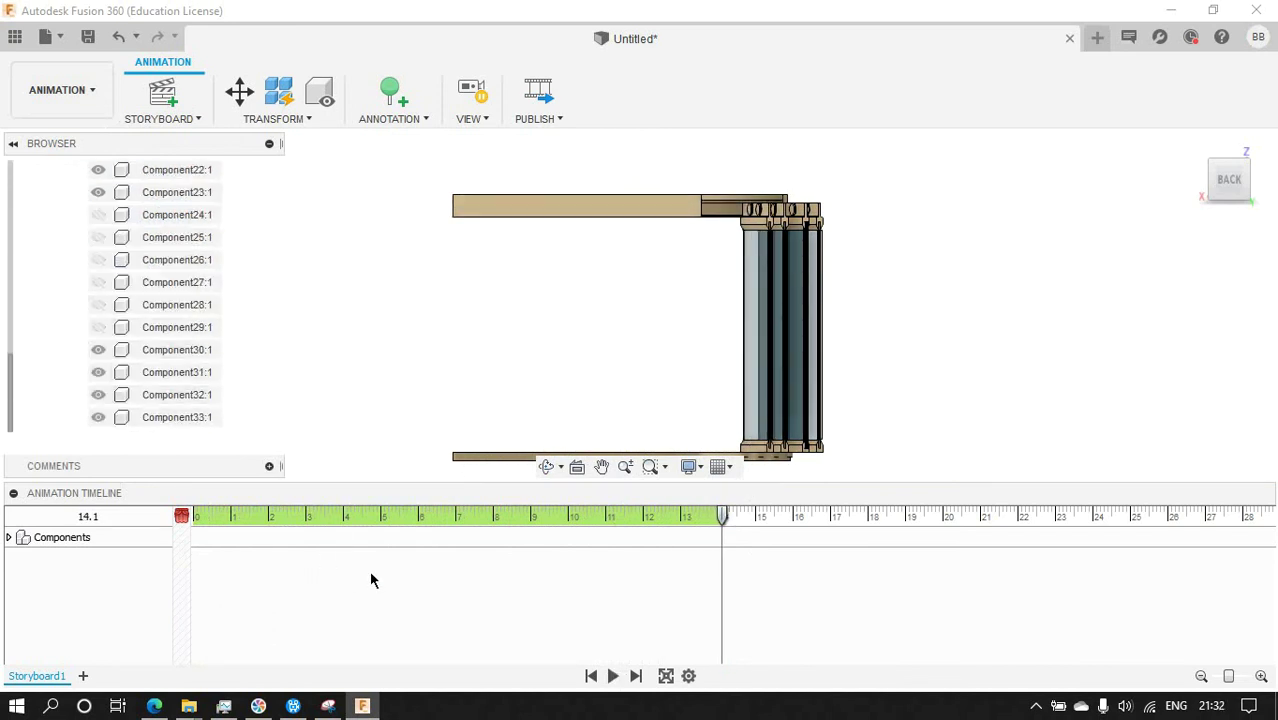
Delete the animation actions of Component33 and Component32.
left_click(9, 537)
scroll(66, 589, "up", 2)
left_click(273, 590)
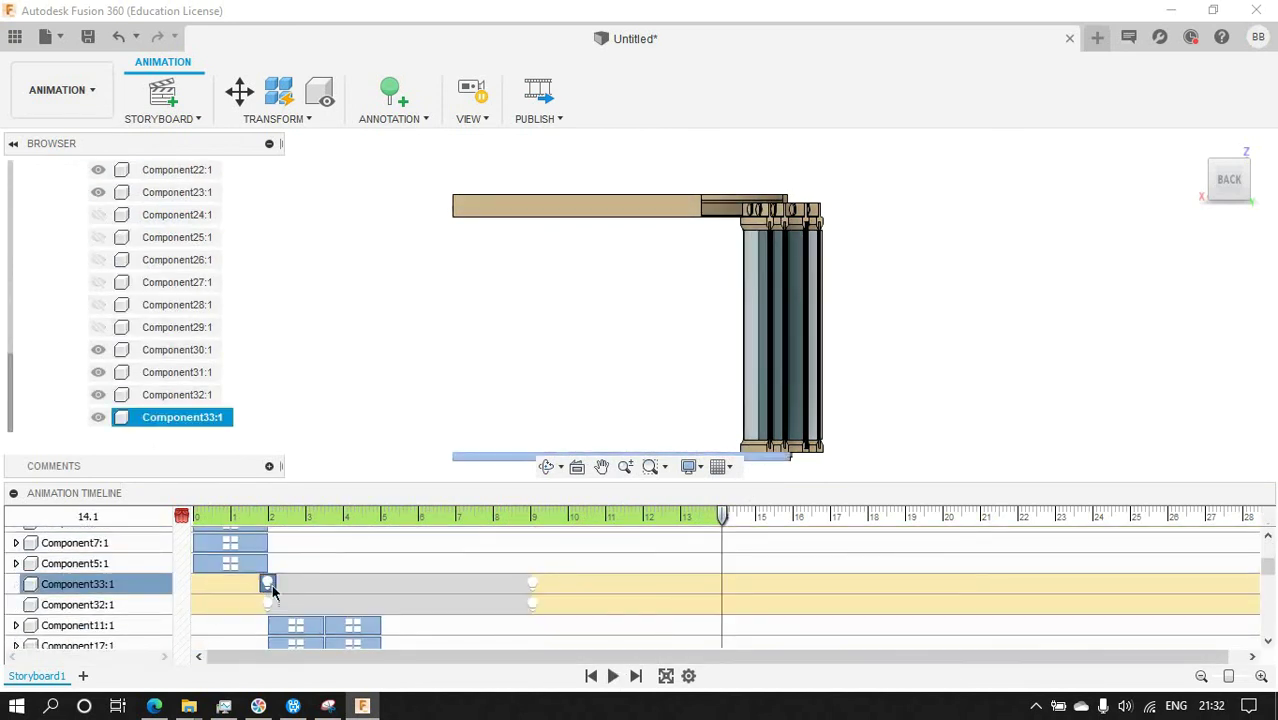
right_click(89, 587)
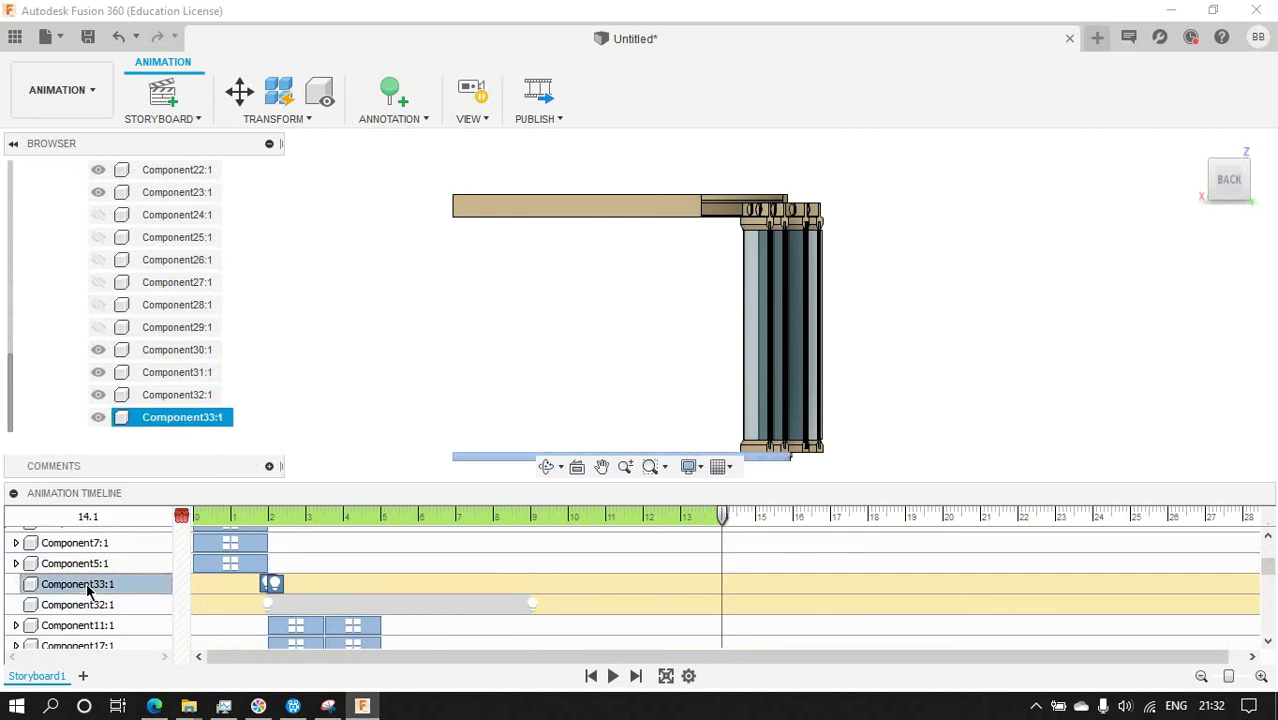
left_click(128, 528)
right_click(109, 586)
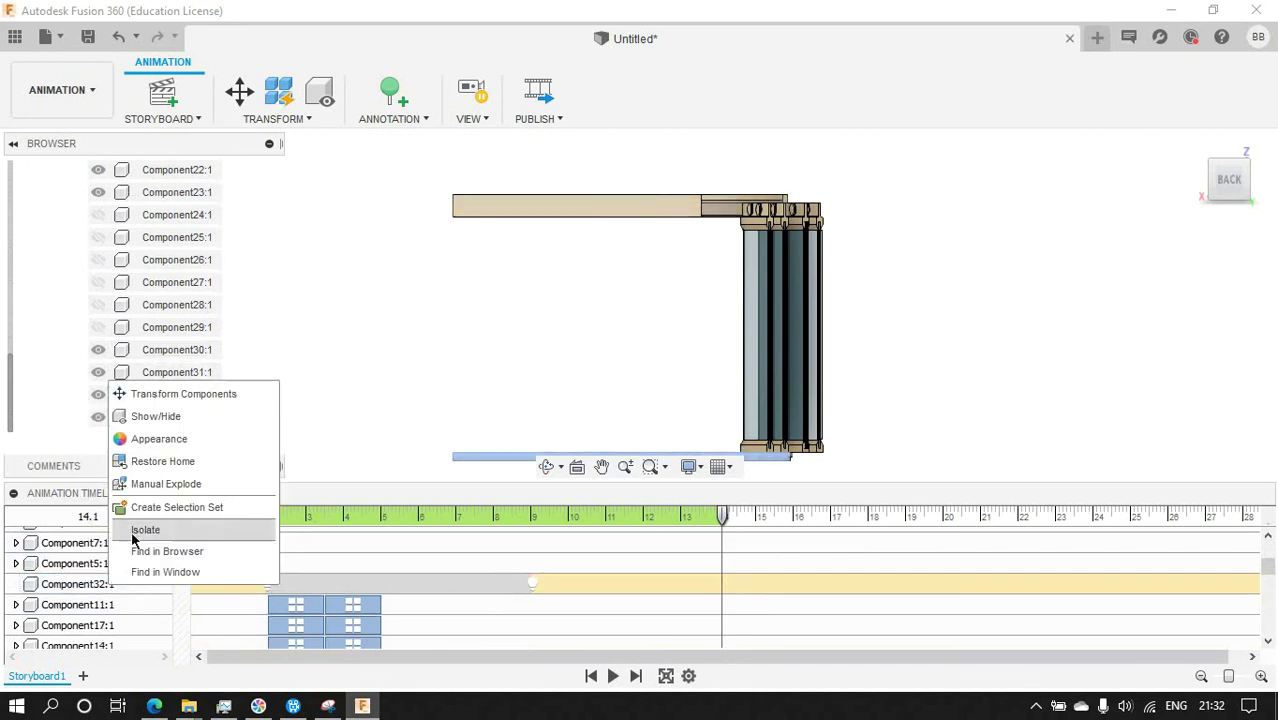
left_click(125, 524)
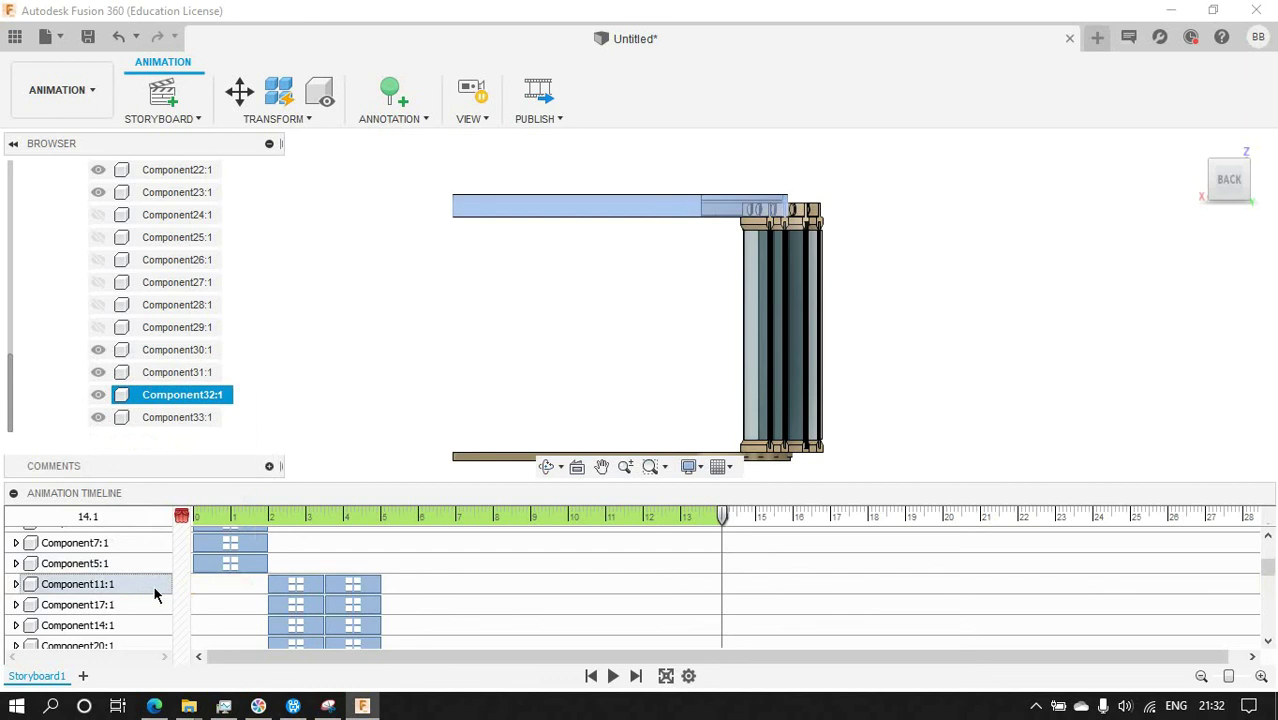
Check Component26's actions menu without changes, then replay the storyboard from the start.
scroll(157, 588, "down", 3)
left_click(95, 590)
right_click(95, 590)
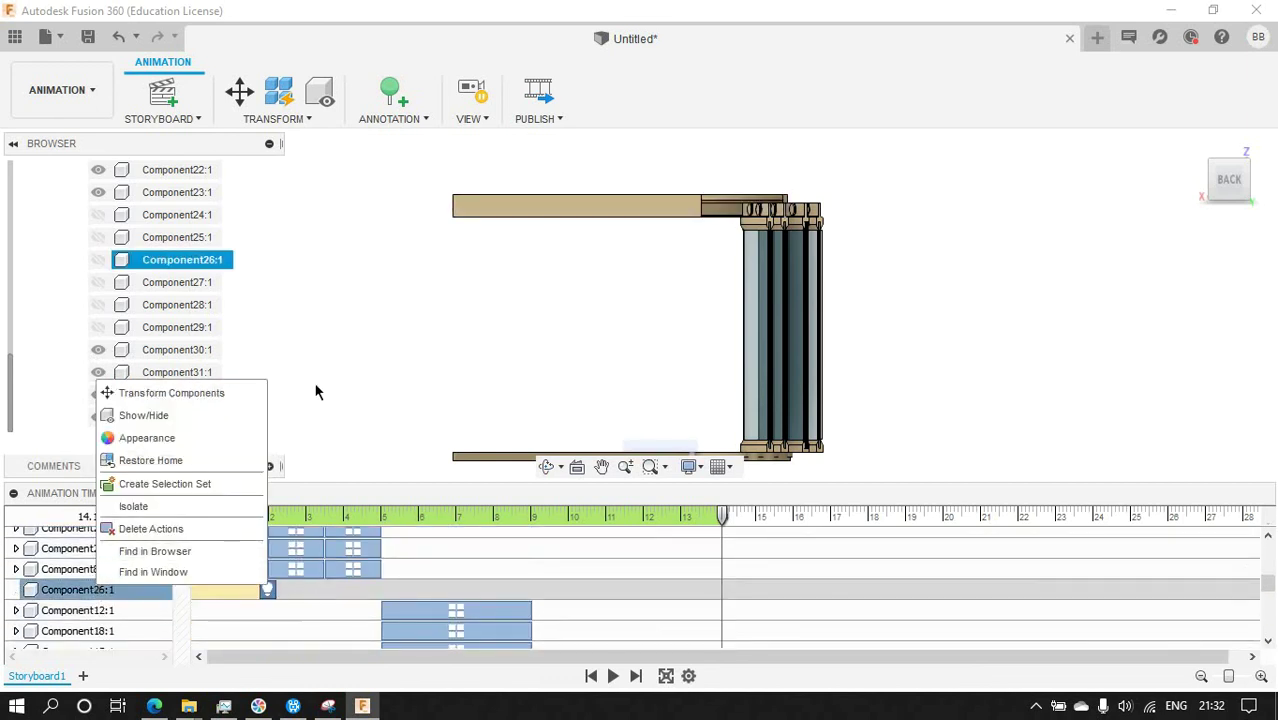
left_click(316, 391)
left_click(614, 676)
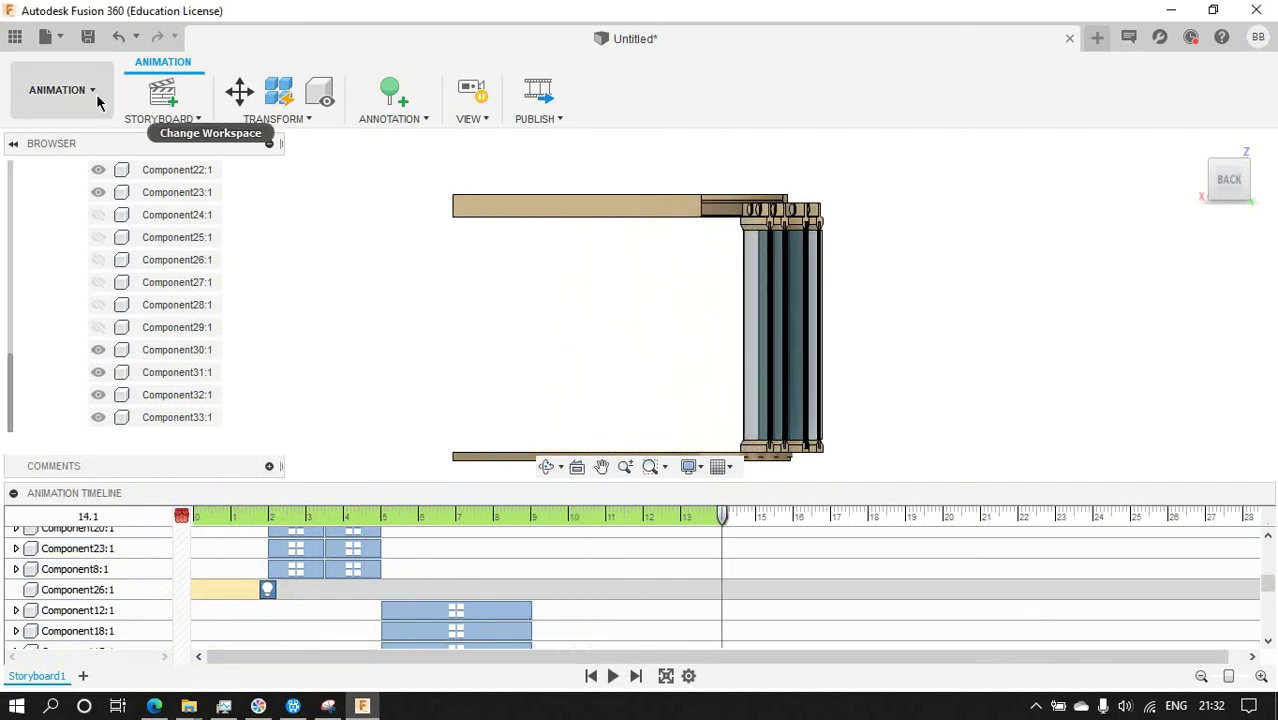
Switch back to the Design workspace and orbit to a 3D view of the top rail.
left_click(62, 90)
left_click(165, 145)
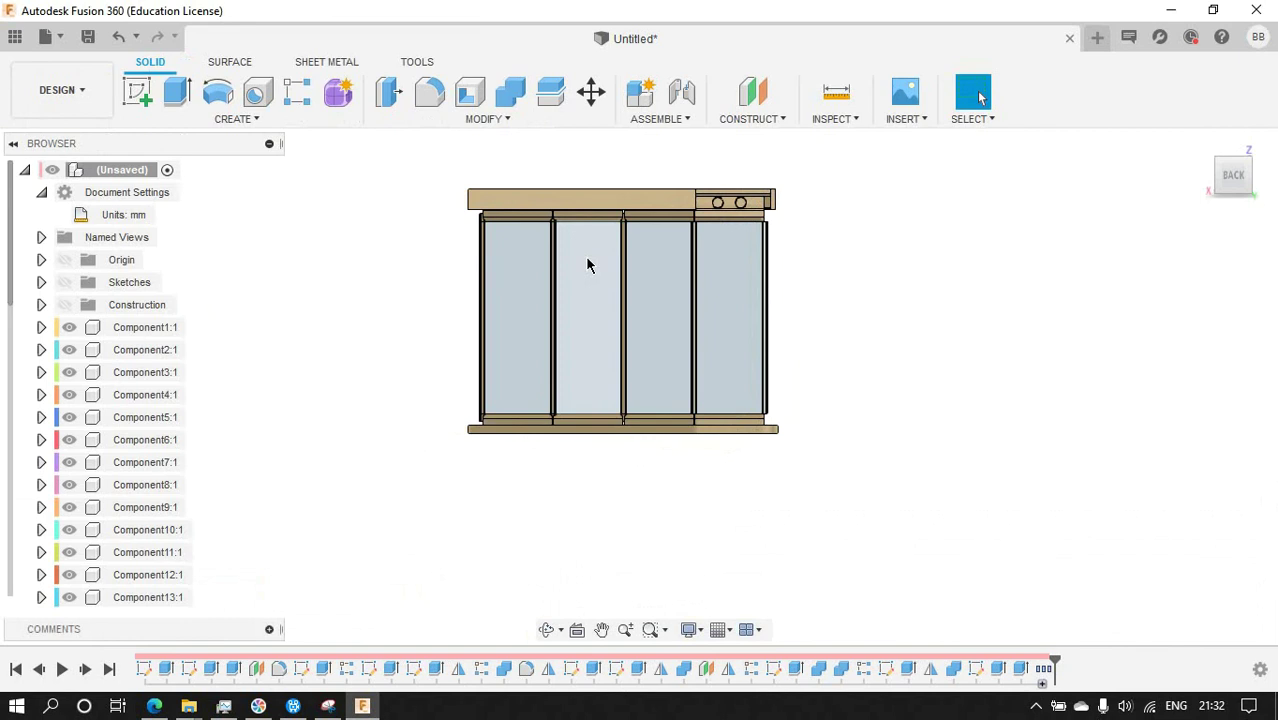
left_click(1250, 165)
scroll(560, 270, "up", 5)
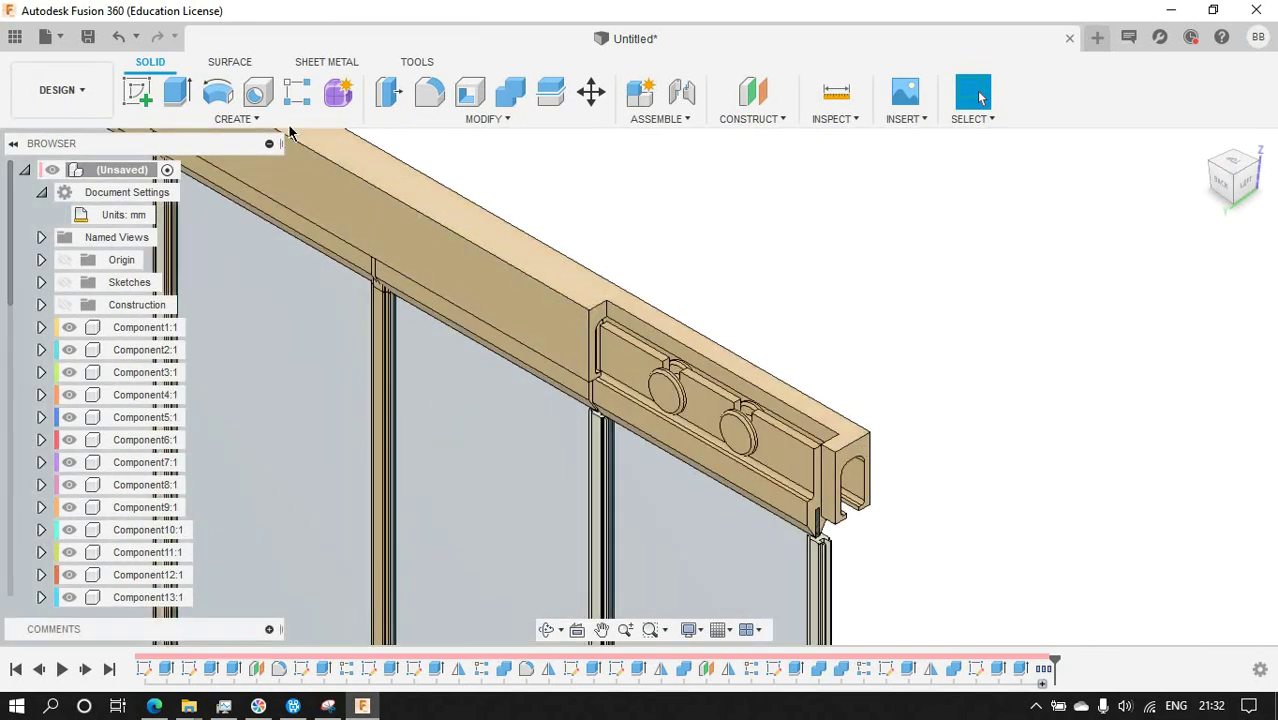
Extrude the rail-end profile -150 mm as a cut into the top rail, then view Back.
key("e")
left_click(606, 338)
left_click_drag(612, 325, 491, 293)
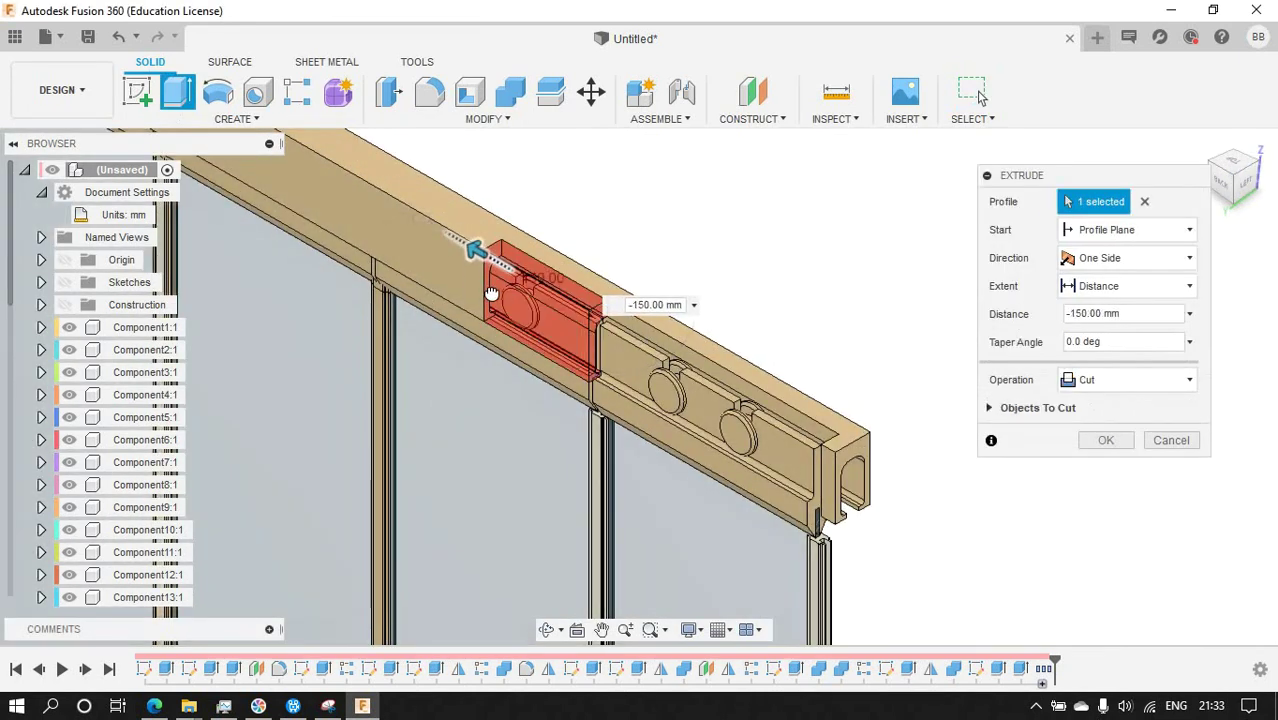
key("Return")
scroll(871, 350, "down", 3)
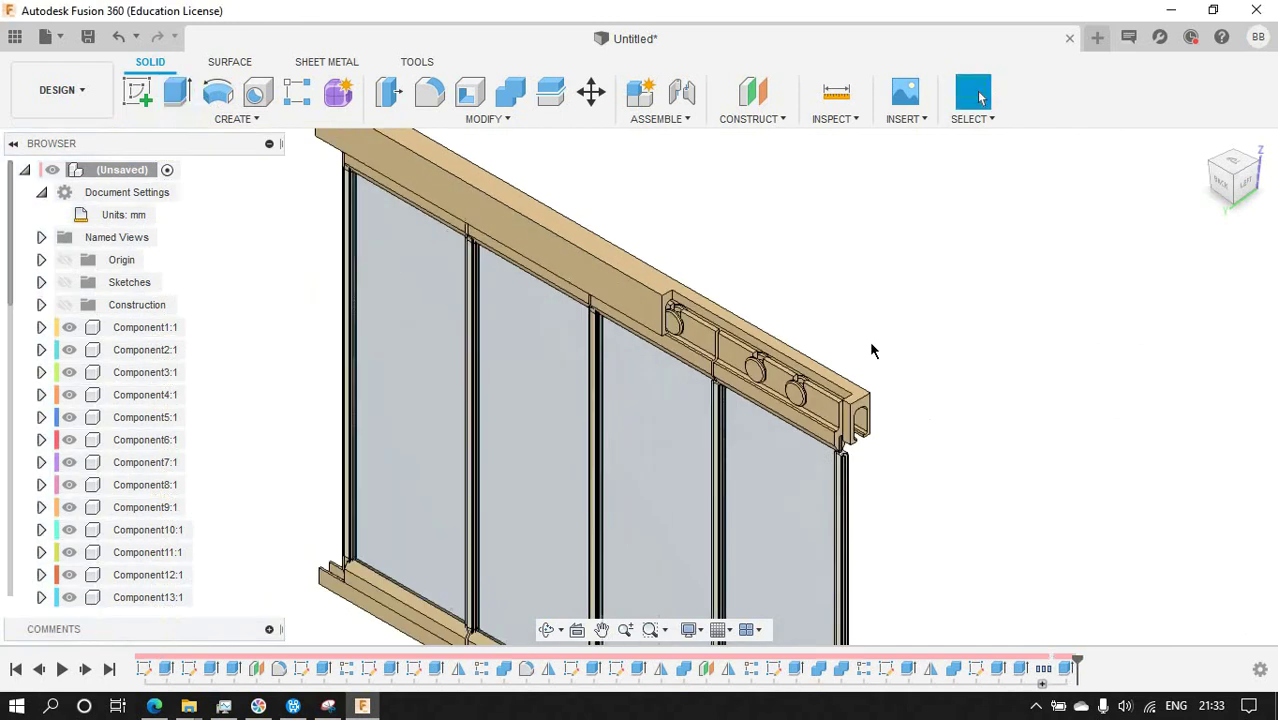
left_click(1225, 180)
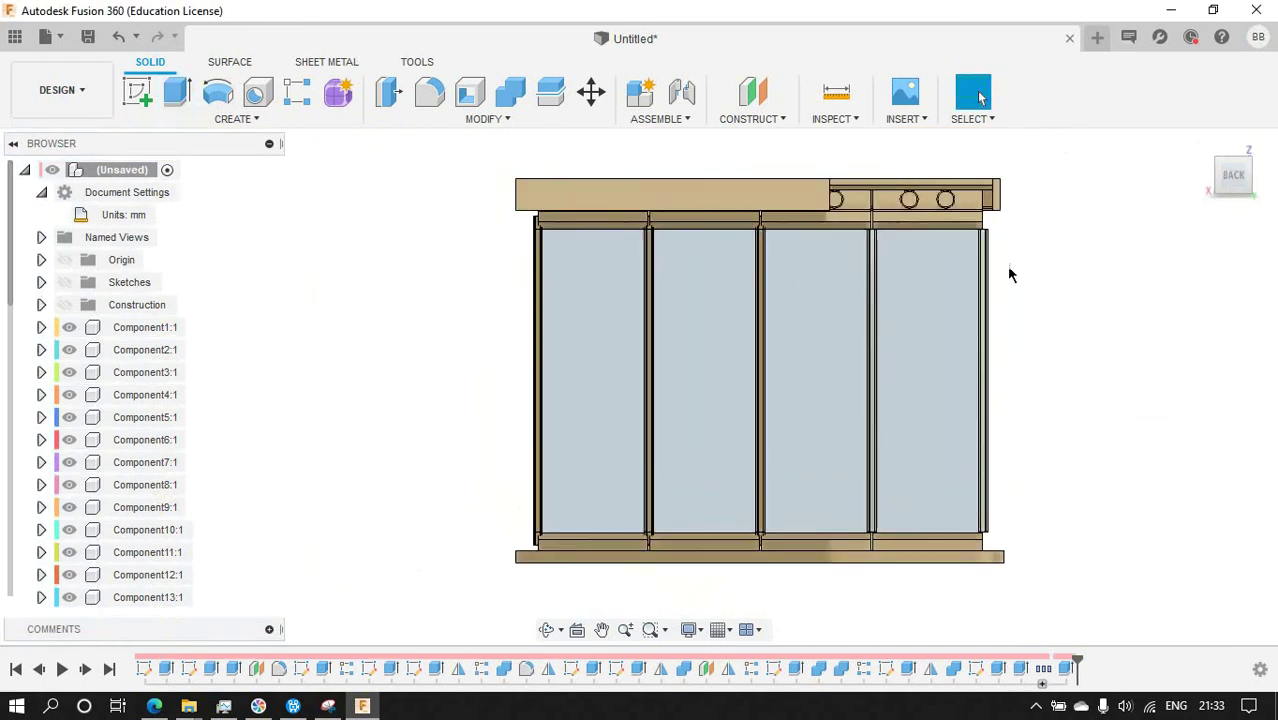
scroll(890, 250, "down", 1)
scroll(890, 250, "up", 2)
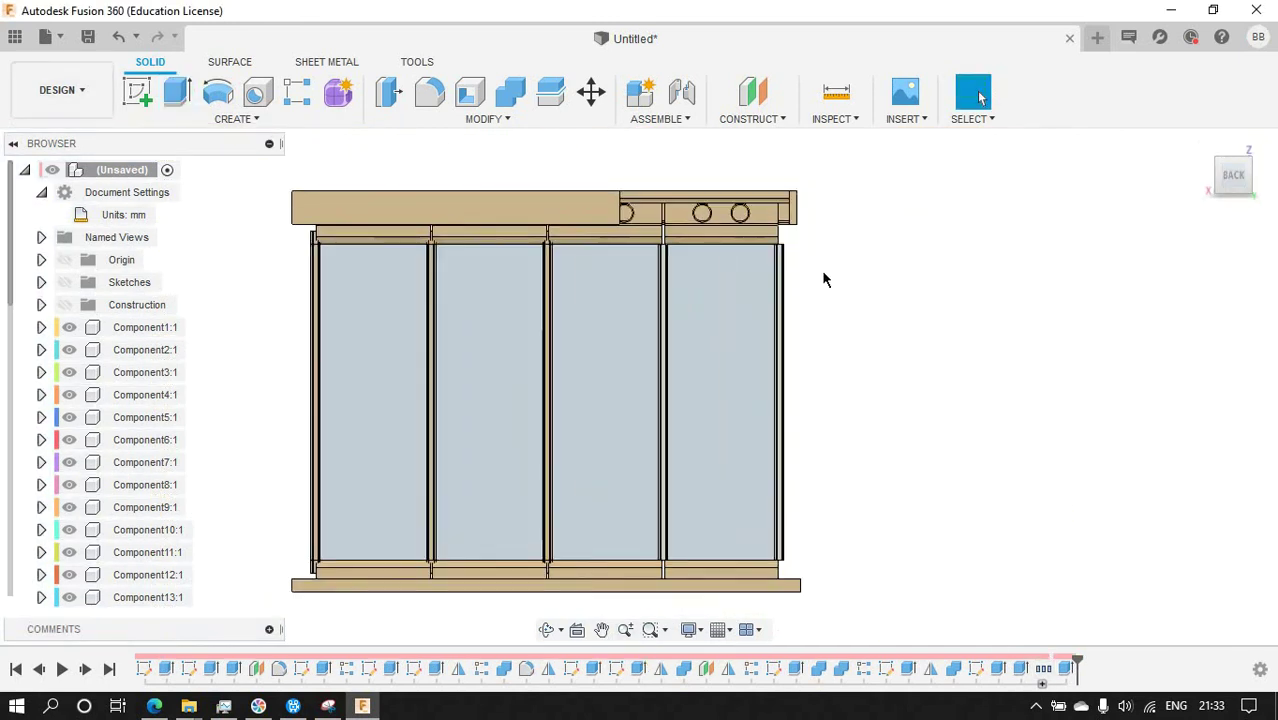